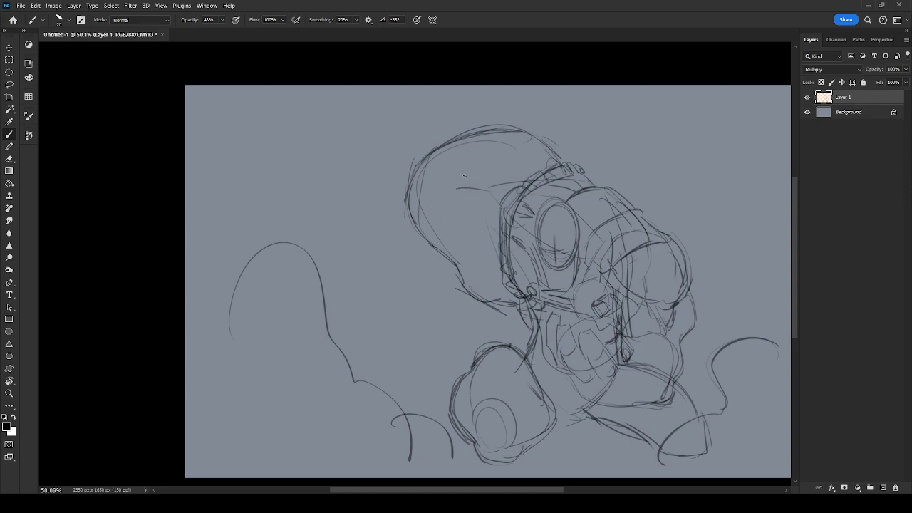
Sketch a short arm segment with a rounded cuff extending from the lower edge of the large shoulder.
left_click_drag(448, 208, 397, 235)
left_click_drag(397, 272, 446, 274)
mouse_move(403, 230)
left_mouse_down()
mouse_move(390, 250)
mouse_move(413, 216)
mouse_move(406, 286)
mouse_move(384, 282)
mouse_move(396, 236)
mouse_move(375, 256)
left_mouse_up()
mouse_move(428, 285)
left_mouse_down()
mouse_move(456, 289)
mouse_move(424, 287)
mouse_move(363, 247)
mouse_move(397, 297)
left_mouse_up()
mouse_move(369, 244)
left_mouse_down()
mouse_move(381, 300)
mouse_move(396, 291)
left_mouse_up()
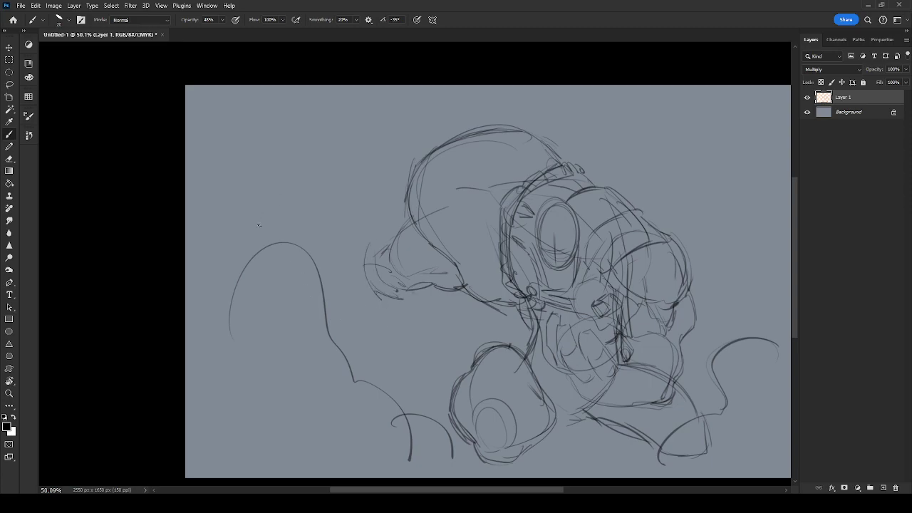
Rough in a round cannon body with straight guide lines beyond the arm cuff.
left_click_drag(259, 269, 358, 328)
left_click_drag(309, 187, 370, 232)
left_click_drag(297, 174, 369, 230)
left_click_drag(269, 157, 218, 232)
mouse_move(320, 307)
left_mouse_down()
mouse_move(368, 317)
mouse_move(383, 306)
mouse_move(380, 320)
left_mouse_up()
mouse_move(354, 219)
left_mouse_down()
mouse_move(309, 226)
mouse_move(317, 299)
mouse_move(300, 285)
mouse_move(284, 248)
mouse_move(296, 278)
left_mouse_up()
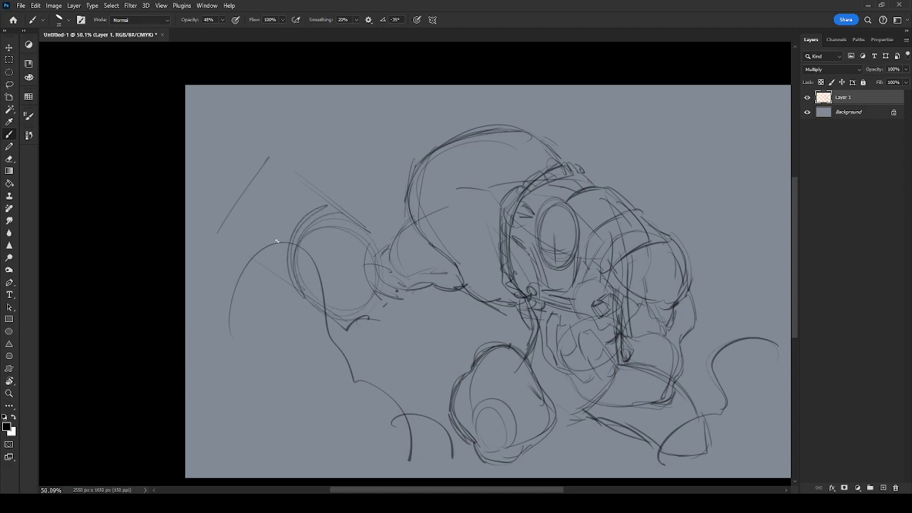
Sketch a cylindrical barrel with elliptical ends projecting from the round cannon body.
left_click_drag(232, 226, 287, 262)
mouse_move(264, 174)
left_mouse_down()
mouse_move(312, 211)
mouse_move(315, 237)
mouse_move(313, 218)
mouse_move(320, 224)
mouse_move(290, 265)
left_mouse_up()
mouse_move(229, 212)
left_mouse_down()
mouse_move(247, 179)
mouse_move(265, 168)
mouse_move(267, 183)
mouse_move(228, 211)
left_mouse_up()
left_click_drag(248, 180, 284, 259)
mouse_move(269, 197)
left_mouse_down()
mouse_move(249, 221)
mouse_move(276, 174)
mouse_move(285, 212)
mouse_move(251, 234)
left_mouse_up()
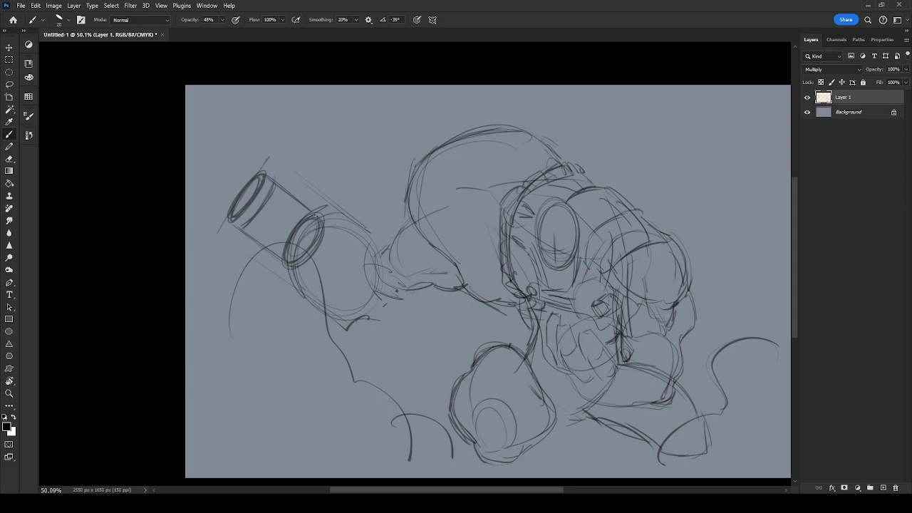
Reinforce the cannon body's outer contours and add a small elliptical port on its underside.
left_click_drag(322, 220, 318, 214)
mouse_move(286, 279)
left_mouse_down()
mouse_move(293, 299)
mouse_move(342, 326)
mouse_move(371, 328)
mouse_move(375, 309)
mouse_move(355, 309)
mouse_move(380, 329)
mouse_move(393, 308)
mouse_move(359, 316)
mouse_move(385, 320)
left_mouse_up()
mouse_move(371, 251)
left_mouse_down()
mouse_move(388, 243)
mouse_move(321, 208)
left_mouse_up()
mouse_move(307, 306)
left_mouse_down()
mouse_move(251, 243)
mouse_move(283, 267)
left_mouse_up()
mouse_move(293, 187)
left_mouse_down()
mouse_move(319, 212)
mouse_move(367, 217)
left_mouse_up()
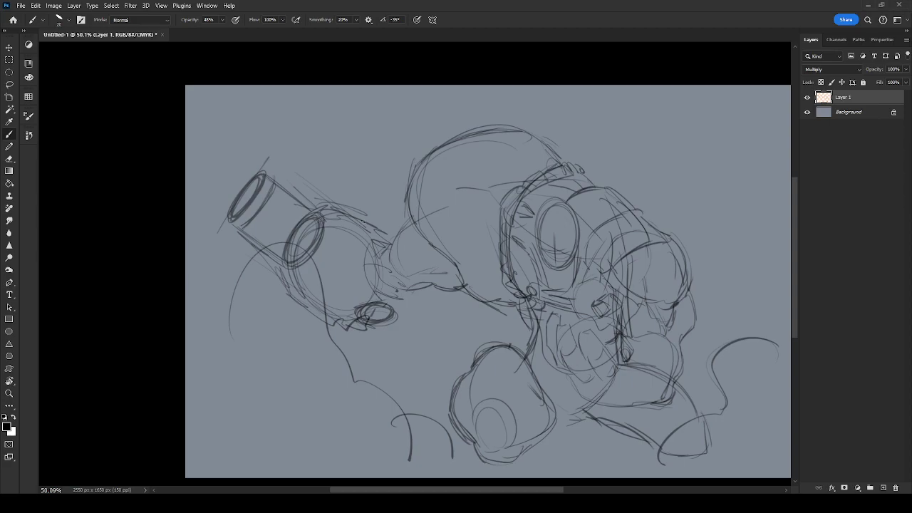
Add armour plate edges and inner panel lines to the cannon body where it meets the arm.
mouse_move(298, 292)
left_mouse_down()
mouse_move(358, 290)
mouse_move(351, 285)
mouse_move(379, 294)
mouse_move(351, 319)
mouse_move(364, 298)
left_mouse_up()
mouse_move(313, 268)
left_mouse_down()
mouse_move(352, 287)
mouse_move(293, 282)
mouse_move(327, 327)
mouse_move(361, 340)
left_mouse_up()
mouse_move(353, 288)
left_mouse_down()
mouse_move(396, 295)
mouse_move(405, 312)
left_mouse_up()
left_click_drag(339, 210, 396, 230)
mouse_move(332, 211)
left_mouse_down()
mouse_move(368, 221)
mouse_move(392, 244)
left_mouse_up()
left_click_drag(375, 278, 382, 244)
left_click_drag(318, 265, 370, 275)
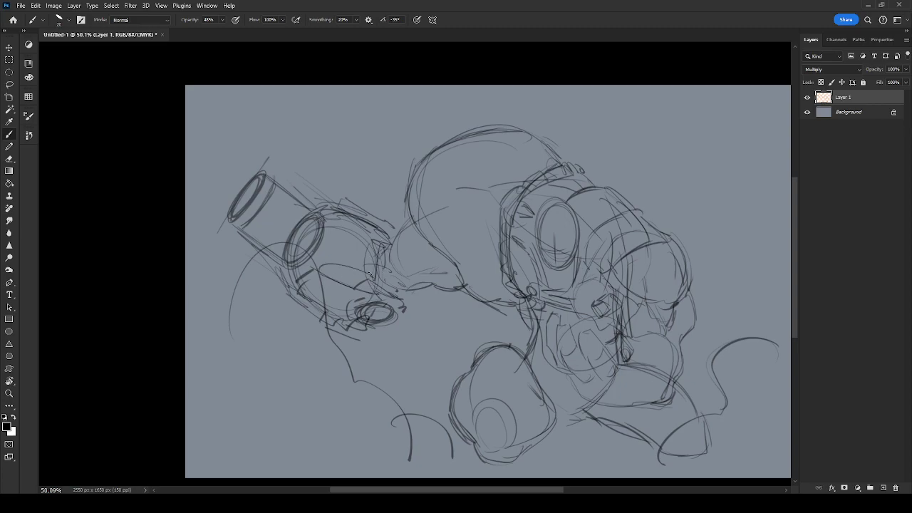
Erase the whole arm cannon sketch and the old guide curves beside the character.
key("e")
mouse_move(253, 221)
left_mouse_down()
mouse_move(217, 238)
mouse_move(208, 260)
mouse_move(250, 259)
mouse_move(293, 216)
mouse_move(286, 198)
mouse_move(249, 262)
mouse_move(223, 340)
left_mouse_up()
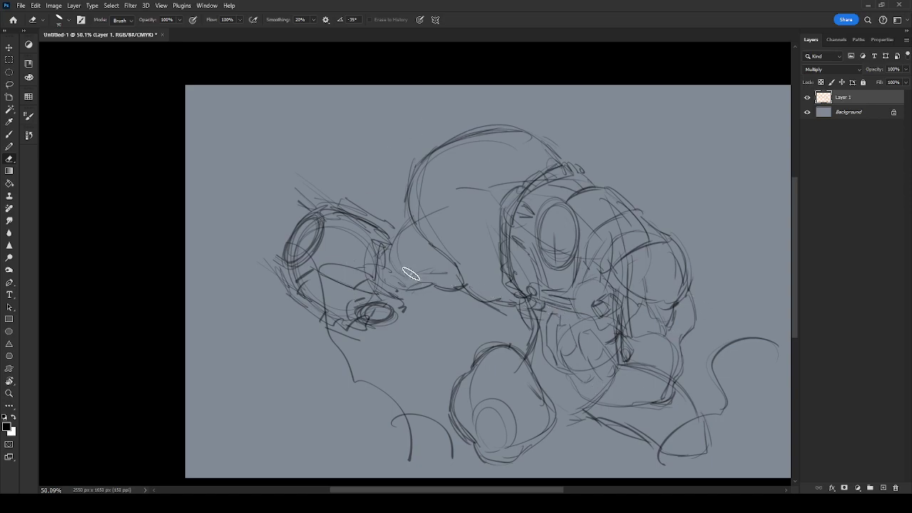
mouse_move(303, 267)
left_mouse_down()
mouse_move(280, 226)
mouse_move(310, 234)
mouse_move(322, 298)
mouse_move(346, 310)
mouse_move(352, 400)
mouse_move(447, 441)
mouse_move(406, 450)
mouse_move(367, 361)
mouse_move(323, 316)
mouse_move(368, 302)
mouse_move(401, 327)
mouse_move(406, 242)
mouse_move(457, 292)
mouse_move(394, 230)
mouse_move(375, 255)
mouse_move(384, 309)
mouse_move(411, 276)
mouse_move(379, 218)
mouse_move(403, 265)
left_mouse_up()
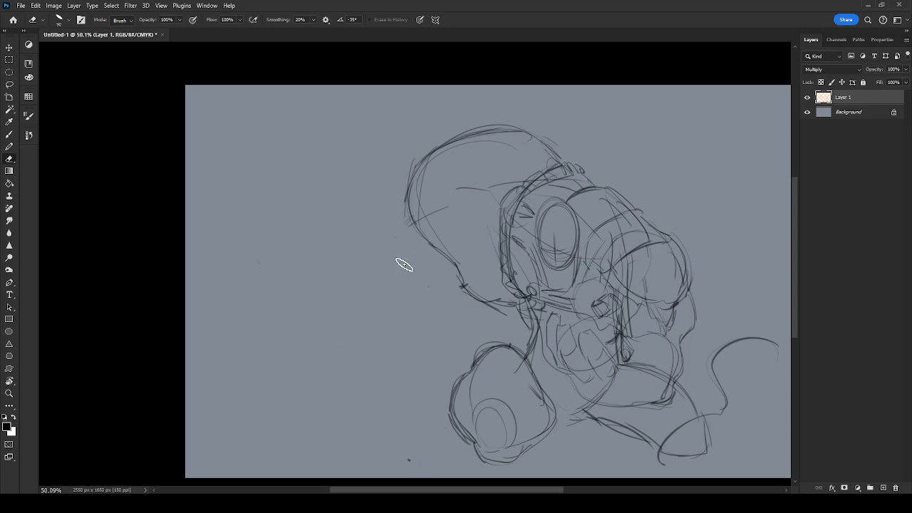
Rough in new construction lines for the extended arm and a larger cannon with the brush.
key("b")
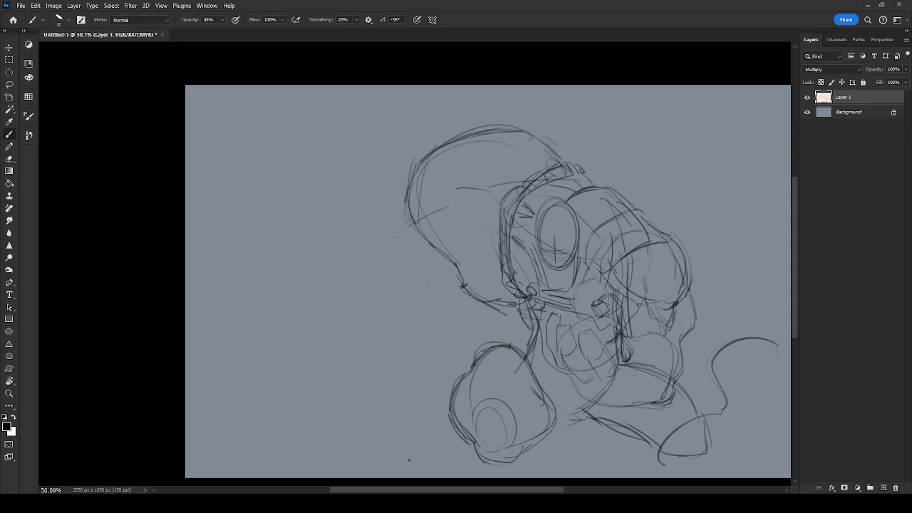
left_click_drag(463, 194, 465, 240)
left_click_drag(450, 204, 383, 230)
left_click_drag(269, 196, 276, 230)
mouse_move(249, 288)
left_mouse_down()
mouse_move(263, 303)
mouse_move(310, 252)
left_mouse_up()
left_click_drag(285, 192, 316, 224)
left_click_drag(216, 259, 276, 189)
mouse_move(261, 298)
left_mouse_down()
mouse_move(309, 315)
mouse_move(336, 308)
left_mouse_up()
left_click_drag(330, 239, 372, 265)
mouse_move(342, 248)
left_mouse_down()
mouse_move(376, 240)
mouse_move(347, 241)
left_mouse_up()
mouse_move(343, 335)
left_mouse_down()
mouse_move(391, 308)
mouse_move(376, 297)
left_mouse_up()
mouse_move(362, 245)
left_mouse_down()
mouse_move(374, 298)
mouse_move(344, 326)
mouse_move(306, 322)
left_mouse_up()
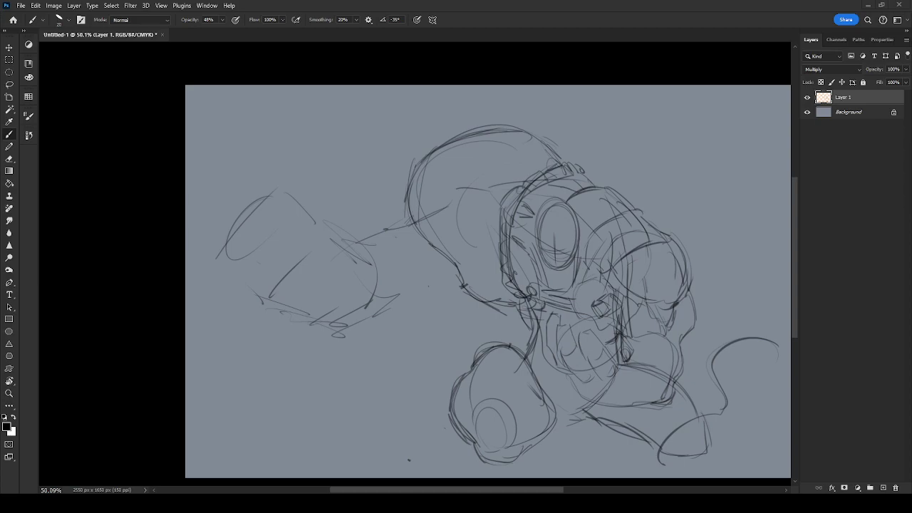
Add a small oval and collar details on the torso and a pointed spike on the large shoulder.
left_click_drag(522, 263, 523, 268)
left_click_drag(528, 291, 539, 300)
left_click_drag(583, 179, 576, 174)
left_click_drag(518, 179, 535, 165)
mouse_move(427, 151)
left_mouse_down()
mouse_move(464, 126)
mouse_move(450, 128)
left_mouse_up()
mouse_move(426, 150)
left_mouse_down()
mouse_move(431, 112)
mouse_move(459, 127)
left_mouse_up()
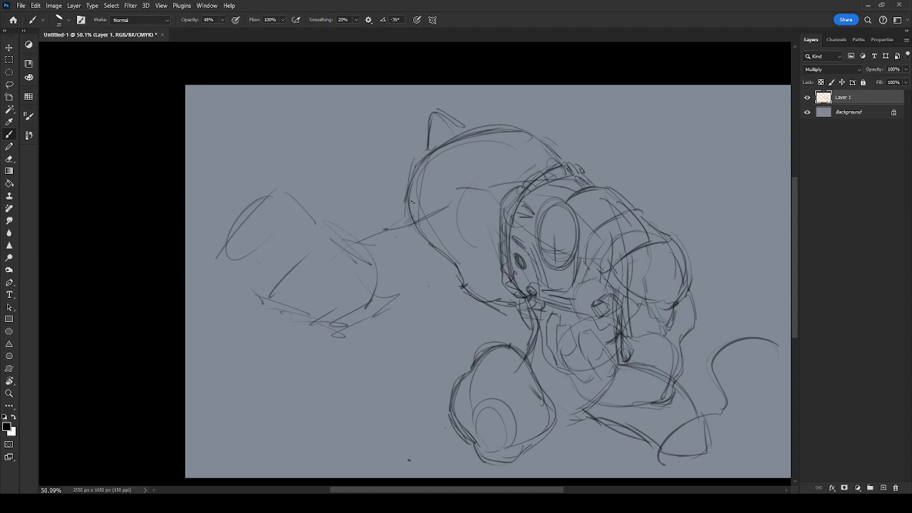
Draw a round port with nested ellipses and contour curves on the outer side of the large shoulder.
left_click_drag(396, 211, 427, 222)
mouse_move(413, 193)
left_mouse_down()
mouse_move(399, 218)
mouse_move(435, 218)
mouse_move(426, 222)
left_mouse_up()
left_click_drag(460, 141, 447, 202)
left_click_drag(447, 158, 455, 216)
mouse_move(413, 193)
left_mouse_down()
mouse_move(425, 182)
mouse_move(427, 215)
mouse_move(435, 185)
mouse_move(393, 212)
mouse_move(440, 228)
mouse_move(430, 190)
left_mouse_up()
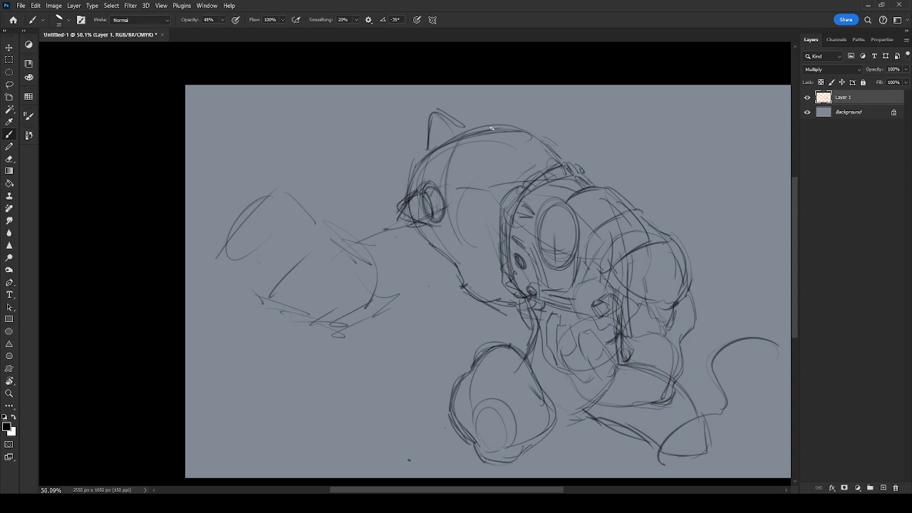
Add a second small spike, collar strokes, a lower shoulder rim and an oval on the chest.
mouse_move(497, 127)
left_mouse_down()
mouse_move(510, 114)
mouse_move(515, 122)
left_mouse_up()
left_click_drag(559, 148, 569, 164)
mouse_move(551, 141)
left_mouse_down()
mouse_move(563, 154)
mouse_move(555, 138)
left_mouse_up()
mouse_move(452, 260)
left_mouse_down()
mouse_move(492, 288)
mouse_move(501, 275)
mouse_move(503, 294)
mouse_move(495, 275)
left_mouse_up()
mouse_move(509, 306)
left_mouse_down()
mouse_move(533, 329)
mouse_move(569, 312)
mouse_move(564, 291)
mouse_move(597, 281)
mouse_move(600, 256)
left_mouse_up()
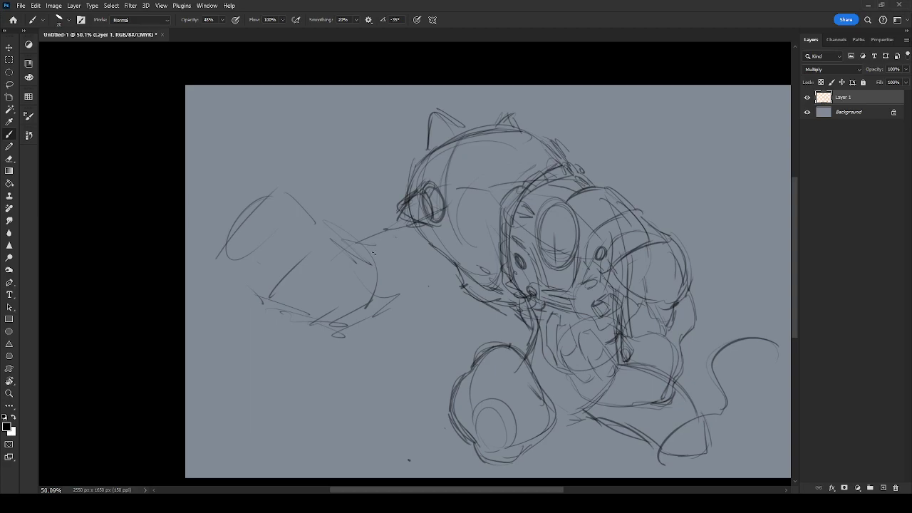
Draw the arm's upper and lower contours connecting the shoulder to the cannon.
mouse_move(378, 239)
left_mouse_down()
mouse_move(412, 215)
mouse_move(385, 283)
mouse_move(452, 271)
mouse_move(413, 285)
left_mouse_up()
mouse_move(396, 217)
left_mouse_down()
mouse_move(377, 273)
mouse_move(394, 265)
mouse_move(411, 295)
mouse_move(454, 288)
mouse_move(400, 297)
left_mouse_up()
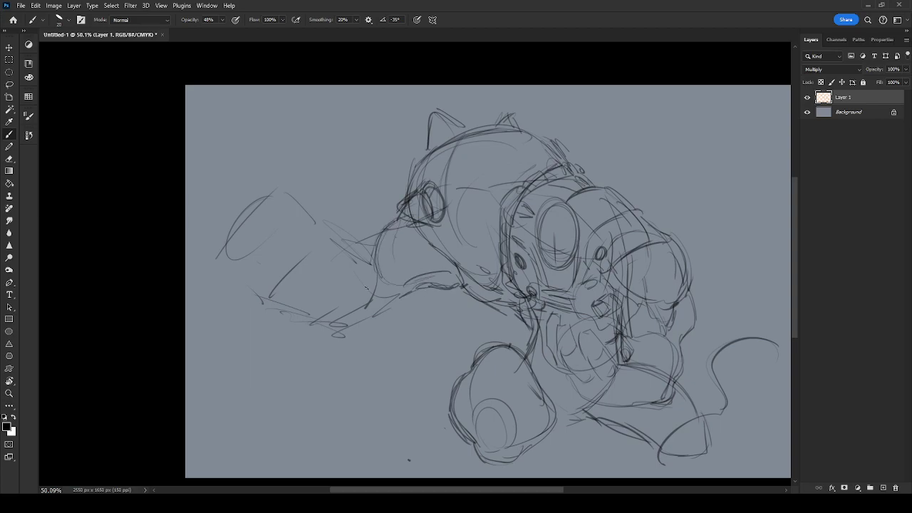
left_click_drag(359, 229, 375, 255)
left_click_drag(380, 248, 374, 298)
Sketch the cannon's large circular housing with curved outer plates and oval ports along its lower edge.
mouse_move(278, 315)
left_mouse_down()
mouse_move(297, 226)
mouse_move(362, 265)
mouse_move(331, 338)
mouse_move(264, 277)
mouse_move(340, 228)
mouse_move(365, 321)
mouse_move(266, 322)
mouse_move(324, 223)
mouse_move(370, 280)
mouse_move(289, 333)
mouse_move(291, 232)
mouse_move(263, 244)
mouse_move(387, 306)
mouse_move(364, 338)
mouse_move(382, 326)
left_mouse_up()
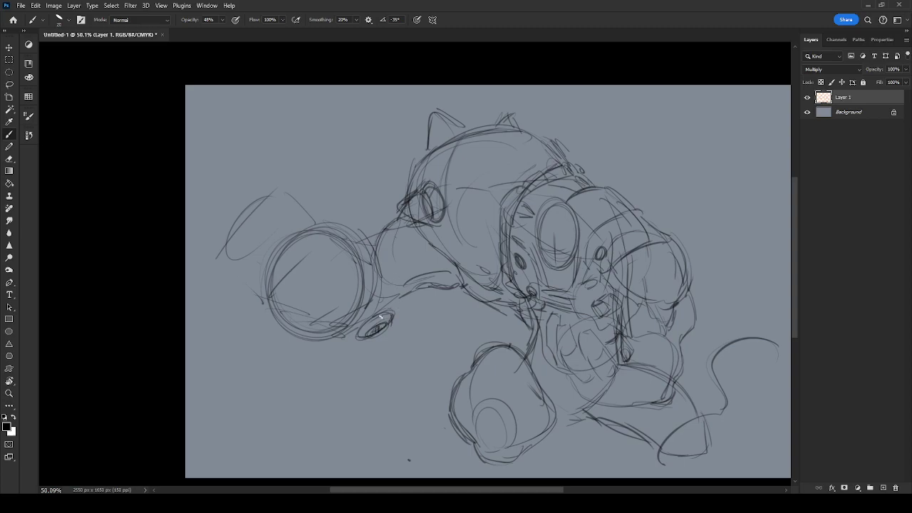
mouse_move(391, 309)
left_mouse_down()
mouse_move(376, 285)
mouse_move(397, 302)
left_mouse_up()
mouse_move(318, 215)
left_mouse_down()
mouse_move(357, 266)
mouse_move(350, 291)
left_mouse_up()
left_click_drag(358, 271, 349, 290)
mouse_move(306, 212)
left_mouse_down()
mouse_move(354, 222)
mouse_move(379, 285)
mouse_move(370, 306)
mouse_move(329, 306)
mouse_move(329, 325)
left_mouse_up()
mouse_move(367, 313)
left_mouse_down()
mouse_move(335, 304)
mouse_move(330, 313)
mouse_move(345, 287)
mouse_move(326, 316)
mouse_move(349, 297)
mouse_move(367, 305)
mouse_move(341, 322)
mouse_move(347, 297)
mouse_move(366, 297)
mouse_move(359, 317)
mouse_move(339, 323)
mouse_move(345, 301)
mouse_move(373, 308)
mouse_move(329, 324)
left_mouse_up()
left_click_drag(367, 231, 379, 283)
mouse_move(344, 217)
left_mouse_down()
mouse_move(317, 211)
mouse_move(352, 268)
mouse_move(337, 229)
mouse_move(306, 214)
left_mouse_up()
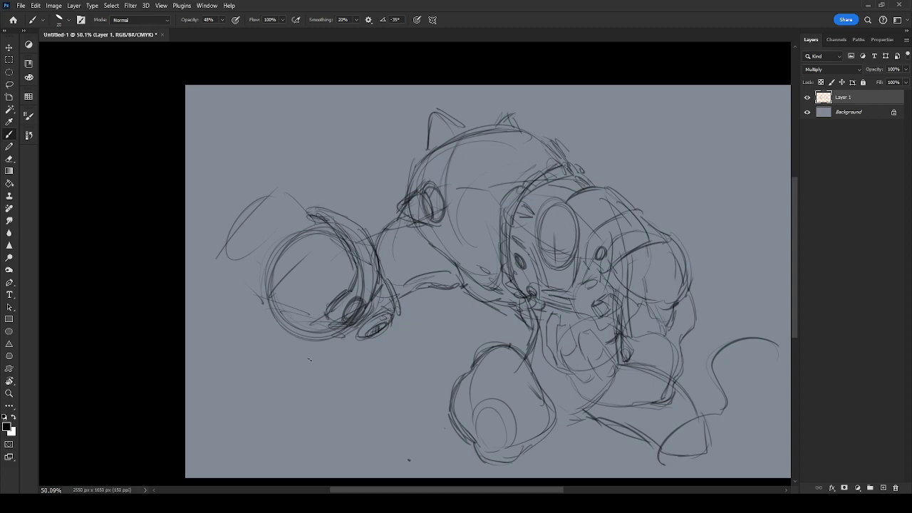
Draw a small cylindrical nozzle under the cannon, a folded top plate and a curved inner rim.
mouse_move(291, 330)
left_mouse_down()
mouse_move(315, 334)
mouse_move(290, 366)
mouse_move(312, 362)
mouse_move(292, 335)
mouse_move(309, 366)
mouse_move(293, 369)
mouse_move(294, 359)
mouse_move(314, 362)
mouse_move(316, 332)
mouse_move(310, 365)
mouse_move(293, 370)
left_mouse_up()
left_click_drag(349, 258, 325, 267)
mouse_move(287, 222)
left_mouse_down()
mouse_move(318, 258)
mouse_move(310, 212)
left_mouse_up()
mouse_move(282, 217)
left_mouse_down()
mouse_move(343, 258)
mouse_move(324, 268)
left_mouse_up()
mouse_move(270, 309)
left_mouse_down()
mouse_move(321, 319)
mouse_move(311, 321)
mouse_move(336, 267)
left_mouse_up()
left_click_drag(304, 308, 334, 267)
mouse_move(272, 316)
left_mouse_down()
mouse_move(327, 279)
mouse_move(268, 308)
mouse_move(298, 314)
mouse_move(343, 263)
left_mouse_up()
Sketch a slanted cylinder extending down and outward from the underside of the cannon.
mouse_move(302, 313)
left_mouse_down()
mouse_move(268, 322)
mouse_move(257, 302)
left_mouse_up()
mouse_move(292, 329)
left_mouse_down()
mouse_move(264, 317)
mouse_move(267, 327)
mouse_move(216, 361)
left_mouse_up()
mouse_move(218, 365)
left_mouse_down()
mouse_move(242, 381)
mouse_move(271, 361)
left_mouse_up()
left_click_drag(271, 359, 288, 344)
mouse_move(225, 368)
left_mouse_down()
mouse_move(265, 377)
mouse_move(285, 346)
left_mouse_up()
mouse_move(250, 321)
left_mouse_down()
mouse_move(213, 357)
mouse_move(216, 370)
mouse_move(264, 321)
left_mouse_up()
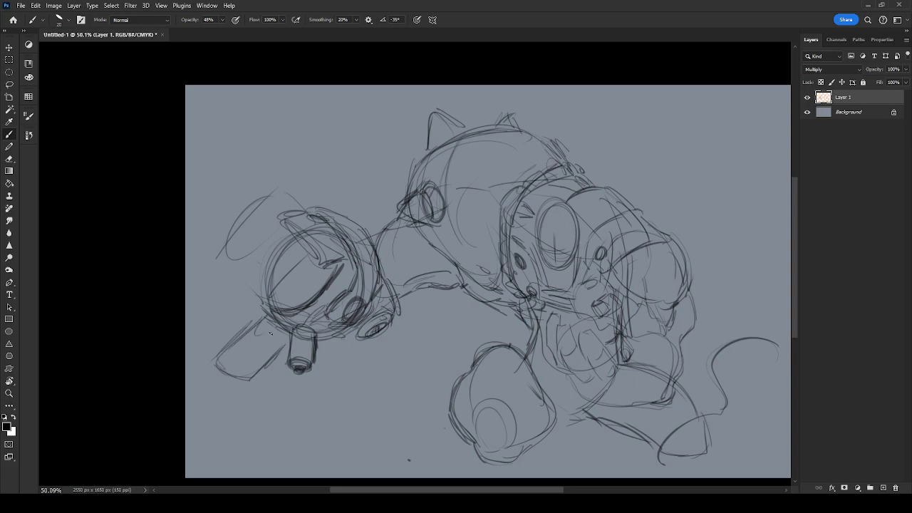
Add fold lines across the arm and a segmented band along its lower edge.
left_click_drag(380, 236, 401, 217)
mouse_move(395, 247)
left_mouse_down()
mouse_move(406, 275)
mouse_move(401, 265)
left_mouse_up()
left_click_drag(412, 225, 428, 260)
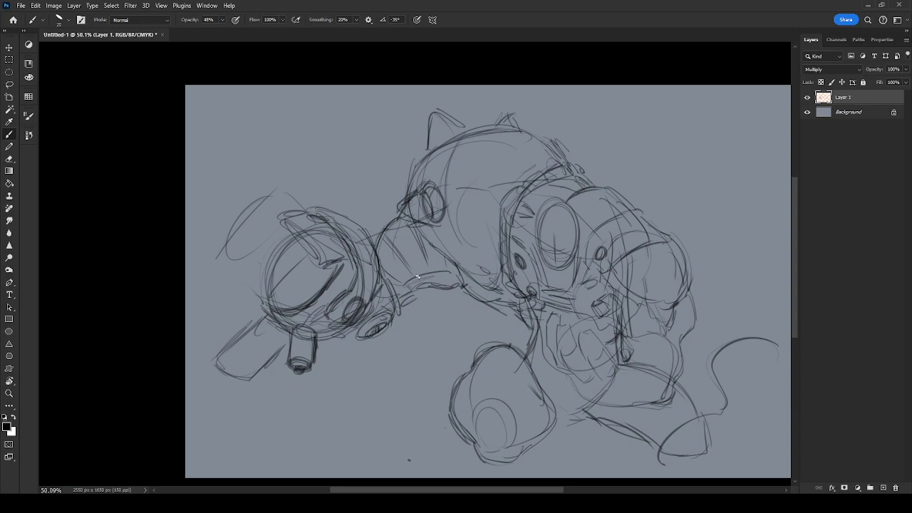
left_click_drag(449, 271, 454, 289)
Strengthen the cannon housing's outer rim and darken the recess inside its curved front edge.
mouse_move(257, 286)
left_mouse_down()
mouse_move(271, 306)
mouse_move(261, 301)
left_mouse_up()
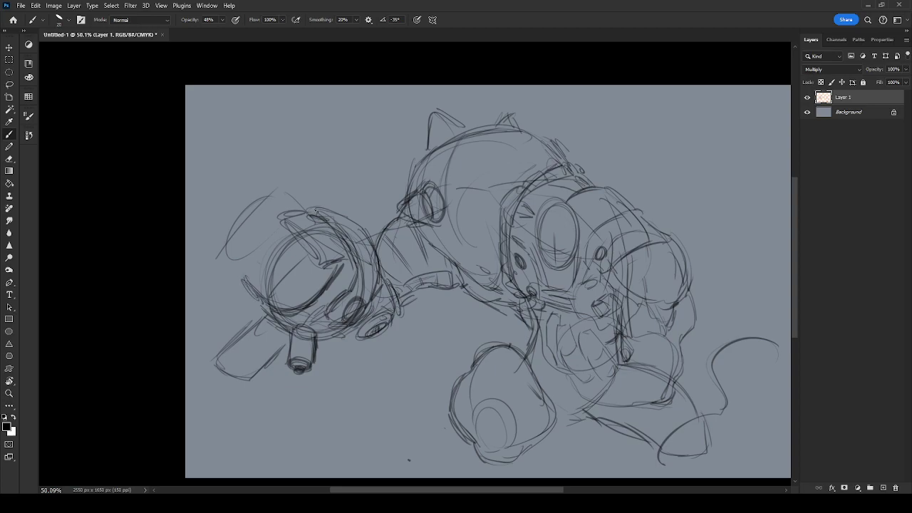
left_click_drag(272, 222, 238, 268)
left_click_drag(268, 226, 239, 263)
left_click_drag(249, 265, 270, 302)
mouse_move(298, 237)
left_mouse_down()
mouse_move(321, 222)
mouse_move(347, 262)
mouse_move(316, 201)
mouse_move(302, 203)
mouse_move(325, 203)
mouse_move(369, 238)
mouse_move(383, 273)
mouse_move(380, 255)
mouse_move(380, 292)
mouse_move(345, 302)
mouse_move(329, 284)
mouse_move(305, 319)
left_mouse_up()
left_click_drag(339, 292, 310, 315)
mouse_move(350, 266)
left_mouse_down()
mouse_move(339, 298)
mouse_move(295, 322)
left_mouse_up()
mouse_move(330, 294)
left_mouse_down()
mouse_move(345, 269)
mouse_move(344, 284)
left_mouse_up()
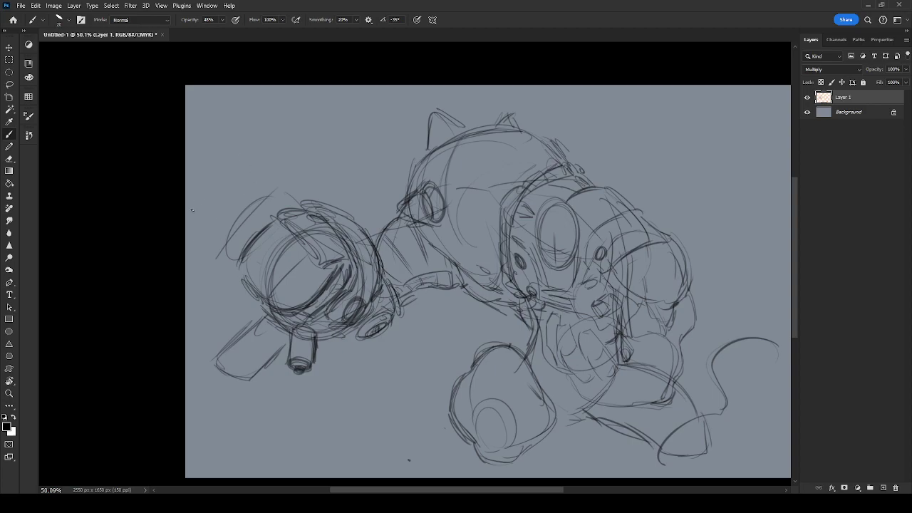
Draw a bold circular ring on the front of the cannon housing.
key("ctrl+minus")
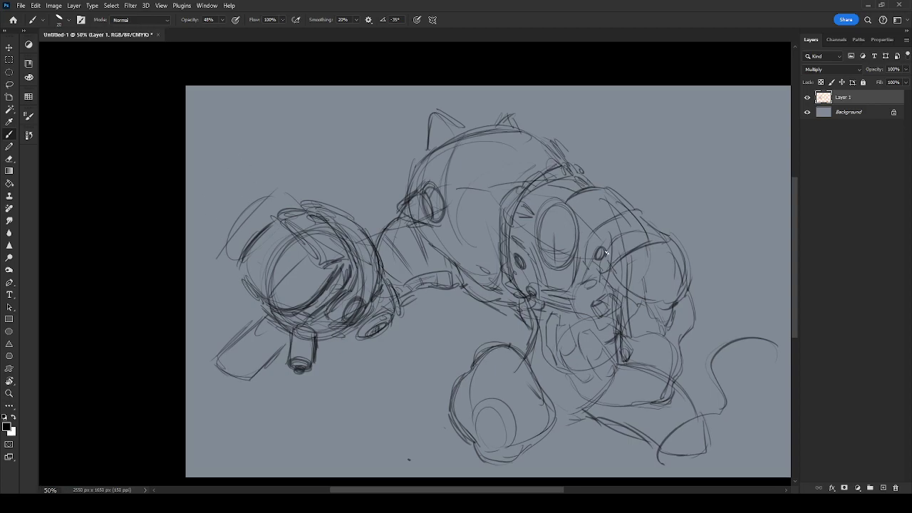
scroll(606, 253, "down", 1)
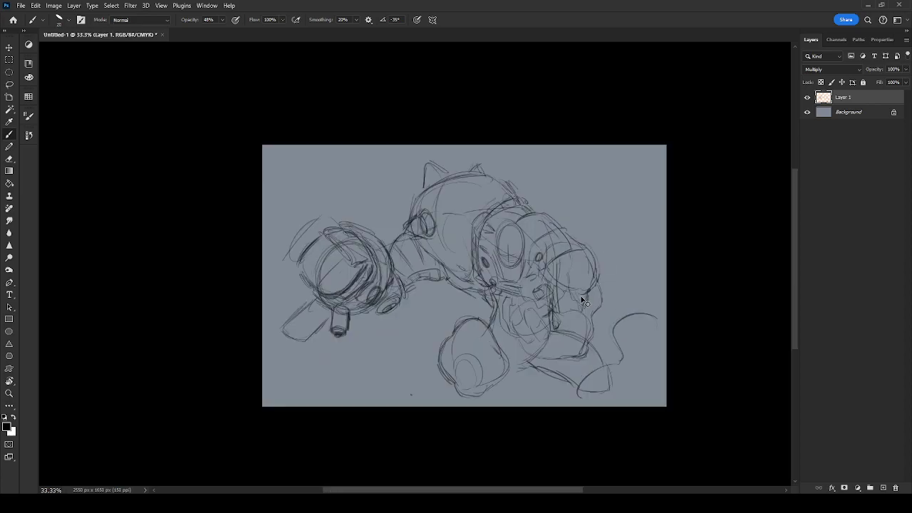
left_click_drag(586, 296, 607, 294)
key("ctrl+plus")
key("ctrl+plus")
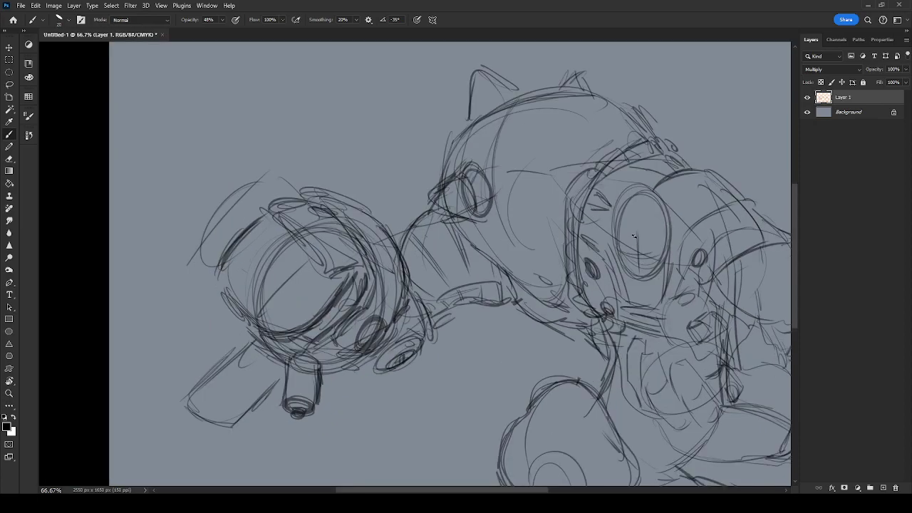
left_click_drag(438, 264, 623, 284)
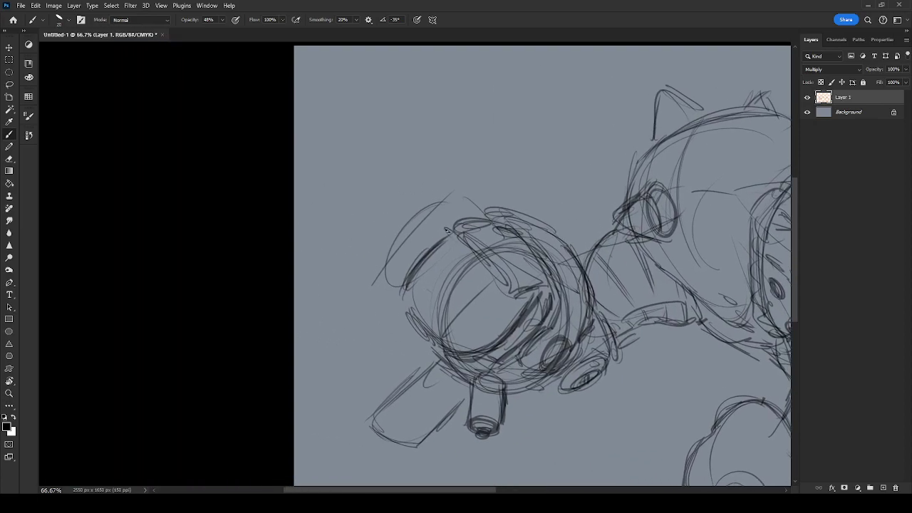
mouse_move(424, 260)
left_mouse_down()
mouse_move(463, 328)
mouse_move(485, 271)
mouse_move(422, 332)
mouse_move(490, 246)
mouse_move(474, 317)
mouse_move(452, 326)
mouse_move(491, 256)
left_mouse_up()
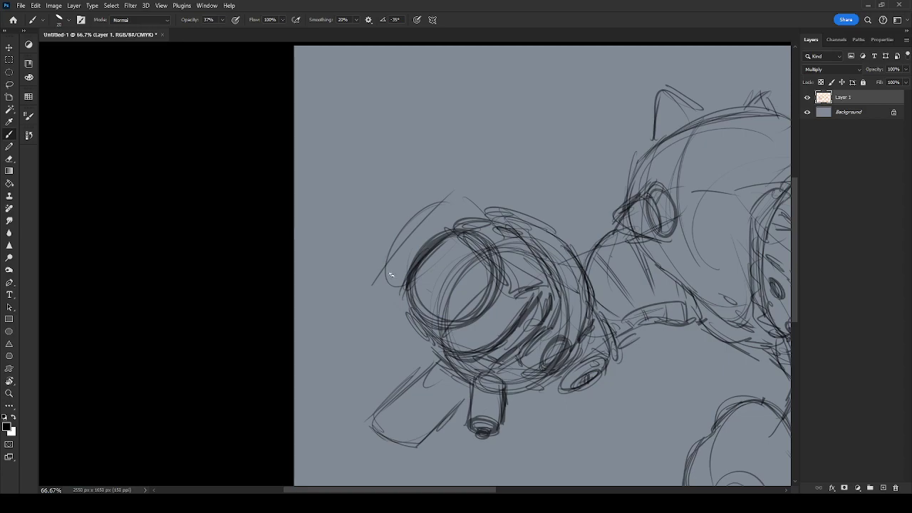
Draw a large round muzzle disc in front of the ring and connect the two with straight edges.
left_click_drag(427, 322, 340, 250)
mouse_move(492, 256)
left_mouse_down()
mouse_move(421, 179)
mouse_move(481, 248)
left_mouse_up()
mouse_move(352, 206)
left_mouse_down()
mouse_move(407, 267)
mouse_move(438, 239)
mouse_move(417, 170)
mouse_move(399, 257)
mouse_move(424, 191)
left_mouse_up()
mouse_move(370, 176)
left_mouse_down()
mouse_move(424, 249)
mouse_move(365, 201)
mouse_move(436, 229)
mouse_move(432, 237)
mouse_move(438, 204)
mouse_move(411, 171)
mouse_move(377, 182)
mouse_move(346, 225)
mouse_move(426, 181)
mouse_move(437, 203)
mouse_move(419, 171)
mouse_move(355, 267)
mouse_move(414, 273)
mouse_move(372, 276)
mouse_move(441, 209)
mouse_move(443, 226)
mouse_move(436, 185)
mouse_move(444, 201)
mouse_move(445, 224)
mouse_move(417, 268)
mouse_move(366, 275)
mouse_move(428, 260)
mouse_move(387, 276)
left_mouse_up()
mouse_move(442, 325)
left_mouse_down()
mouse_move(484, 285)
mouse_move(427, 319)
mouse_move(456, 325)
mouse_move(488, 281)
mouse_move(480, 312)
mouse_move(488, 293)
left_mouse_up()
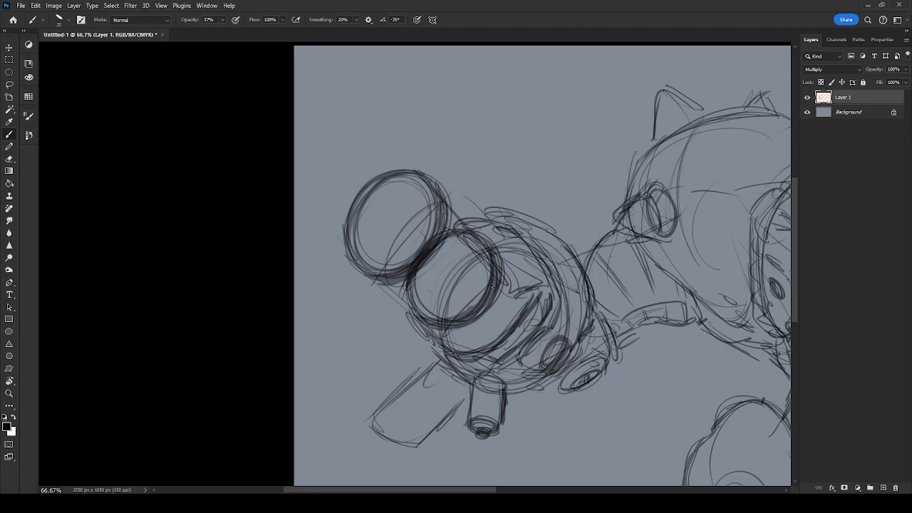
Draw four round barrel holes in the muzzle disc and parallel barrel tubes inside the ring behind it.
mouse_move(359, 257)
left_mouse_down()
mouse_move(404, 200)
mouse_move(378, 213)
mouse_move(411, 246)
left_mouse_up()
mouse_move(367, 202)
left_mouse_down()
mouse_move(370, 224)
mouse_move(402, 205)
mouse_move(401, 191)
mouse_move(418, 182)
mouse_move(419, 201)
mouse_move(397, 215)
mouse_move(394, 198)
mouse_move(373, 238)
mouse_move(340, 187)
mouse_move(361, 184)
mouse_move(373, 201)
mouse_move(364, 215)
mouse_move(367, 196)
mouse_move(378, 201)
mouse_move(366, 215)
mouse_move(370, 199)
mouse_move(379, 204)
mouse_move(374, 216)
mouse_move(414, 206)
left_mouse_up()
mouse_move(397, 250)
left_mouse_down()
mouse_move(409, 225)
mouse_move(420, 236)
mouse_move(413, 249)
mouse_move(399, 254)
mouse_move(397, 239)
mouse_move(409, 234)
mouse_move(402, 250)
mouse_move(372, 251)
left_mouse_up()
left_click_drag(388, 281, 428, 311)
mouse_move(418, 275)
left_mouse_down()
mouse_move(456, 308)
mouse_move(472, 287)
mouse_move(451, 259)
mouse_move(442, 297)
mouse_move(425, 310)
mouse_move(436, 290)
mouse_move(438, 306)
mouse_move(472, 278)
left_mouse_up()
left_click_drag(439, 243, 474, 272)
mouse_move(437, 242)
left_mouse_down()
mouse_move(465, 263)
mouse_move(481, 252)
mouse_move(467, 274)
mouse_move(476, 264)
left_mouse_up()
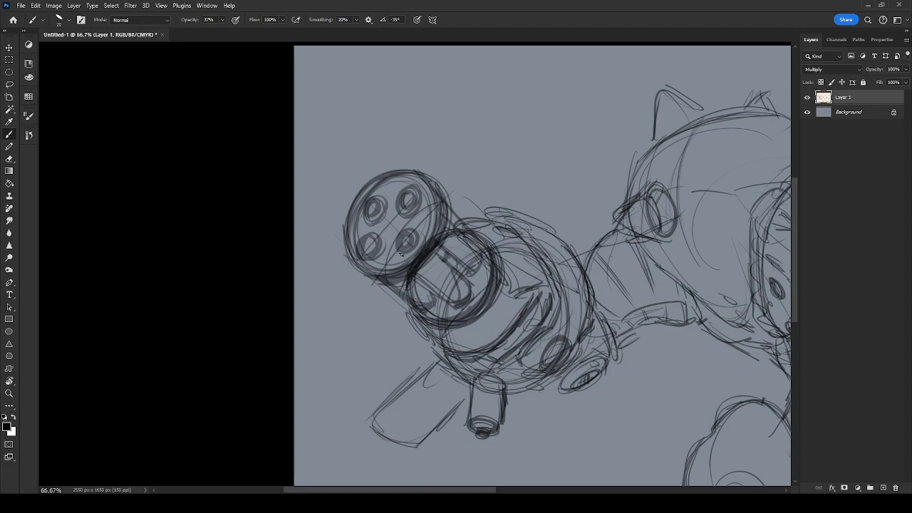
mouse_move(468, 273)
left_mouse_down()
mouse_move(477, 260)
mouse_move(476, 272)
left_mouse_up()
Reinforce the plate edge above the ring and add a small rounded fin on the cannon's lower side.
mouse_move(457, 218)
left_mouse_down()
mouse_move(487, 242)
mouse_move(499, 232)
left_mouse_up()
mouse_move(398, 308)
left_mouse_down()
mouse_move(385, 328)
mouse_move(421, 338)
mouse_move(375, 307)
mouse_move(384, 335)
mouse_move(390, 313)
left_mouse_up()
mouse_move(393, 335)
left_mouse_down()
mouse_move(419, 342)
mouse_move(407, 335)
mouse_move(419, 332)
left_mouse_up()
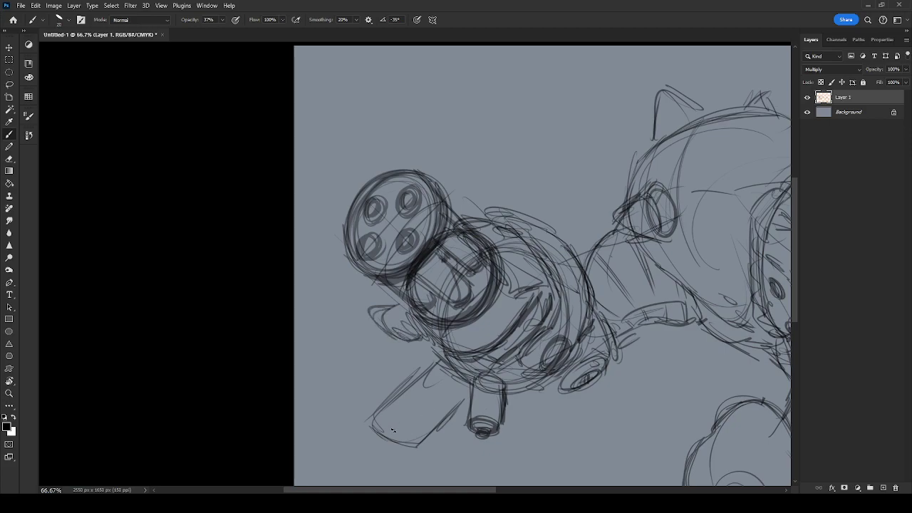
Sketch a second overlapping cylinder with a rounded tip beside the slanted one under the cannon.
mouse_move(372, 425)
left_mouse_down()
mouse_move(427, 432)
mouse_move(455, 406)
left_mouse_up()
mouse_move(373, 405)
left_mouse_down()
mouse_move(369, 385)
mouse_move(423, 360)
left_mouse_up()
mouse_move(367, 392)
left_mouse_down()
mouse_move(347, 443)
mouse_move(379, 445)
left_mouse_up()
mouse_move(369, 391)
left_mouse_down()
mouse_move(332, 422)
mouse_move(349, 446)
mouse_move(378, 428)
mouse_move(402, 441)
left_mouse_up()
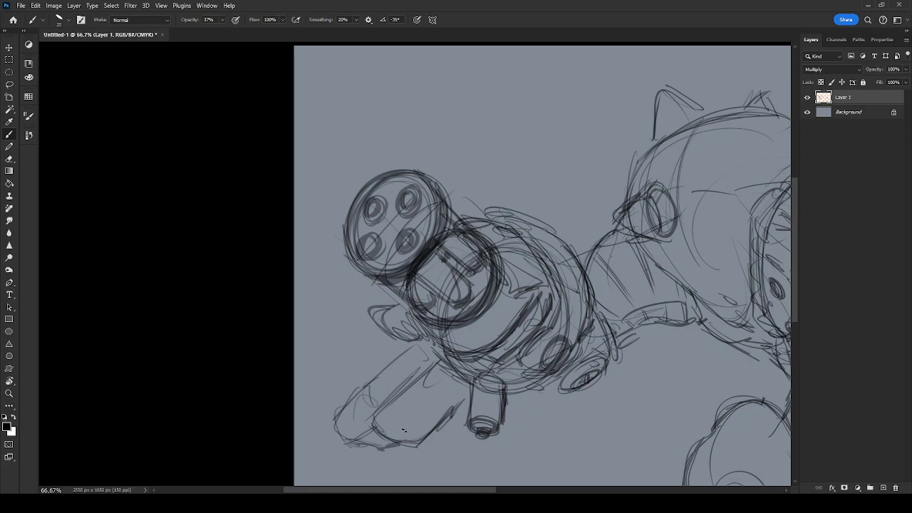
Draw segment lines across the two slanted cylinders under the cannon.
mouse_move(372, 380)
left_mouse_down()
mouse_move(408, 426)
mouse_move(384, 412)
mouse_move(436, 433)
left_mouse_up()
left_click_drag(384, 359, 405, 403)
mouse_move(393, 383)
left_mouse_down()
mouse_move(412, 414)
mouse_move(439, 423)
left_mouse_up()
mouse_move(401, 352)
left_mouse_down()
mouse_move(415, 414)
mouse_move(429, 397)
left_mouse_up()
left_click_drag(431, 401, 441, 412)
left_click_drag(395, 363, 418, 425)
left_click_drag(415, 360, 455, 408)
left_click_drag(443, 396, 463, 406)
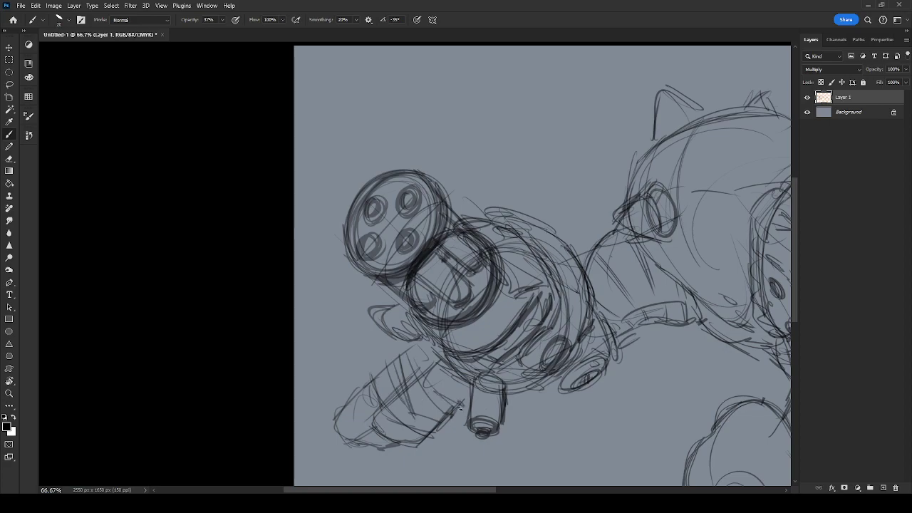
Reinforce the tips and outer edges of the two slanted cylinders.
left_click_drag(338, 415, 354, 441)
mouse_move(415, 347)
left_mouse_down()
mouse_move(423, 363)
mouse_move(431, 361)
mouse_move(372, 422)
left_mouse_up()
left_click_drag(417, 439, 431, 440)
left_click_drag(357, 445, 398, 445)
Lower the opacity of the rough sketch layer to 22%.
key("space")
left_click_drag(660, 335, 461, 354)
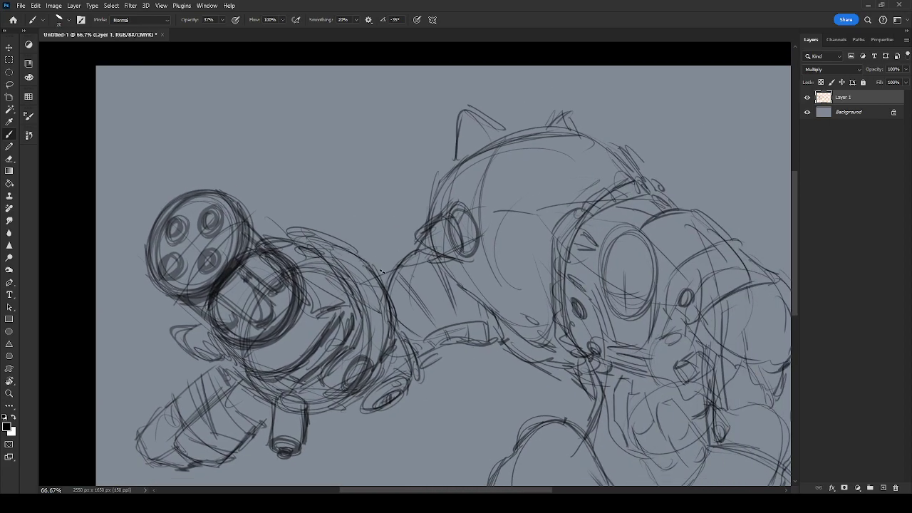
key("ctrl+minus")
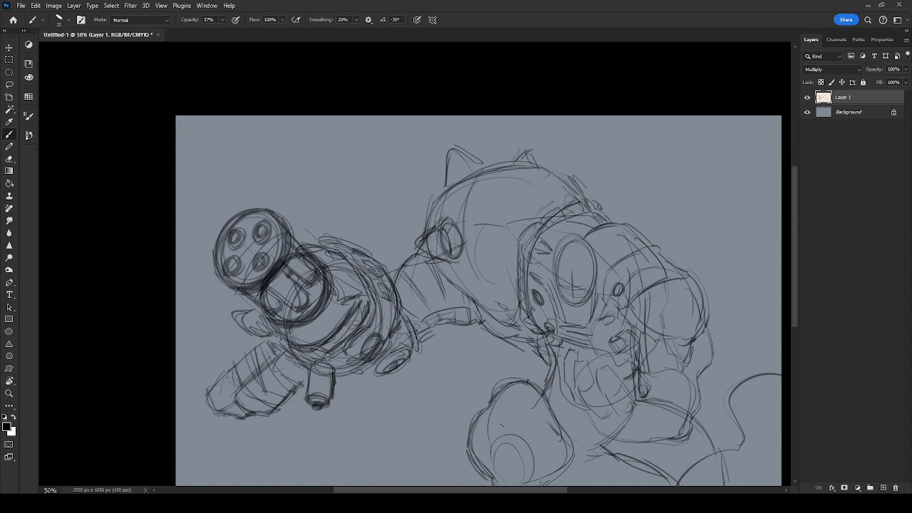
key("ctrl+plus")
key("ctrl+plus")
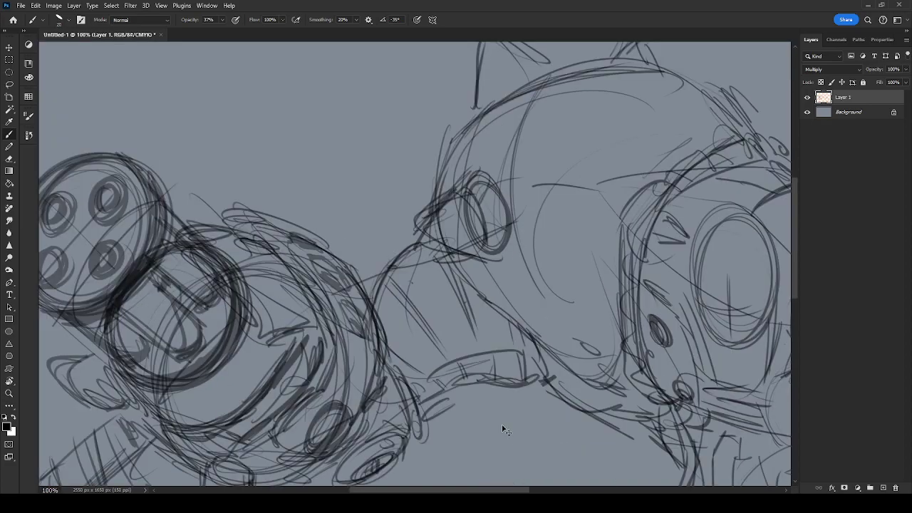
left_click_drag(674, 349, 541, 138)
left_click_drag(772, 134, 728, 148)
left_click(906, 69)
left_click(864, 86)
Create a new empty layer above the faded sketch layer.
left_click_drag(662, 237, 631, 280)
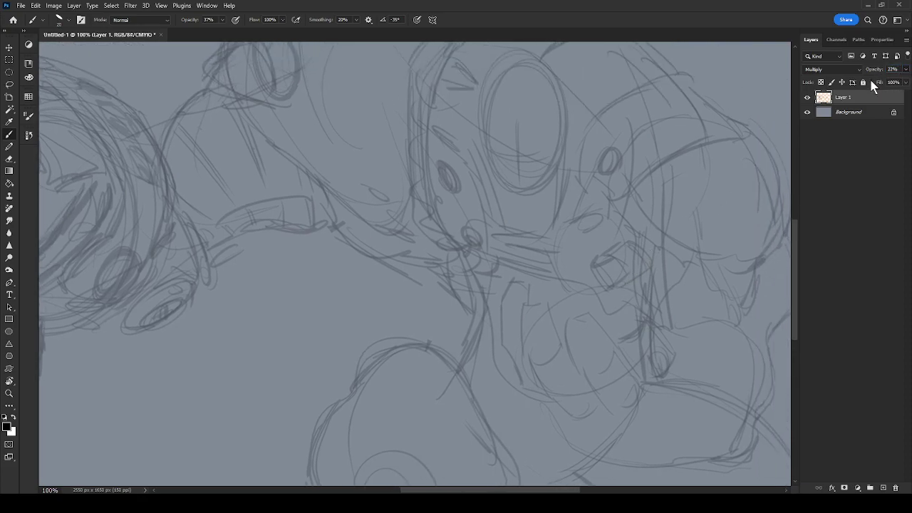
left_click_drag(651, 207, 626, 275)
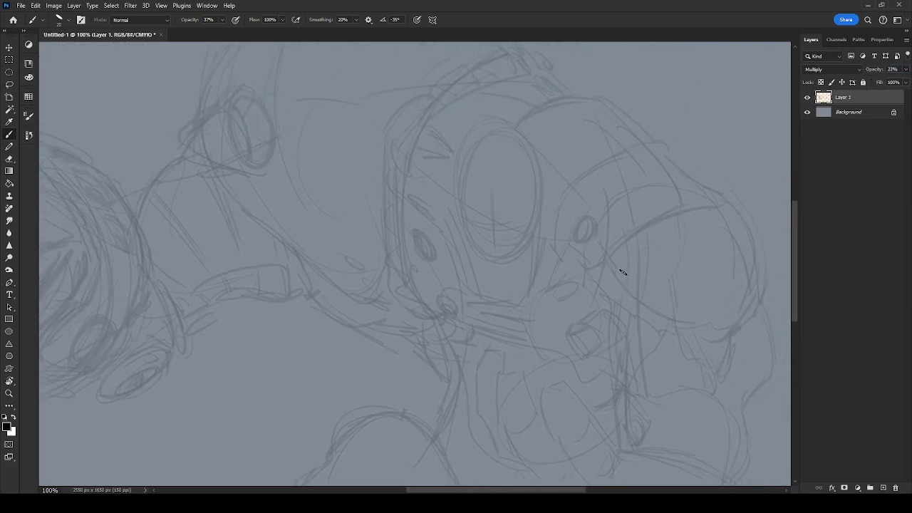
key("ctrl+shift+alt+n")
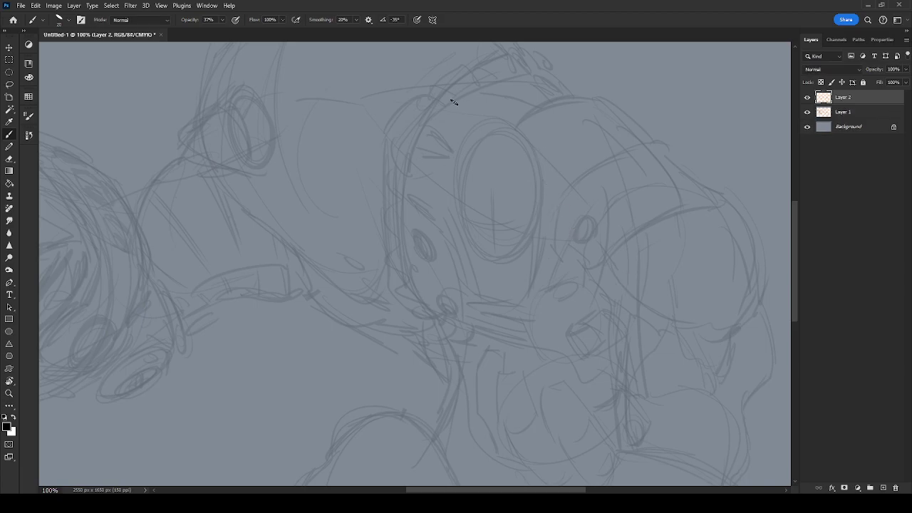
key("ctrl+plus")
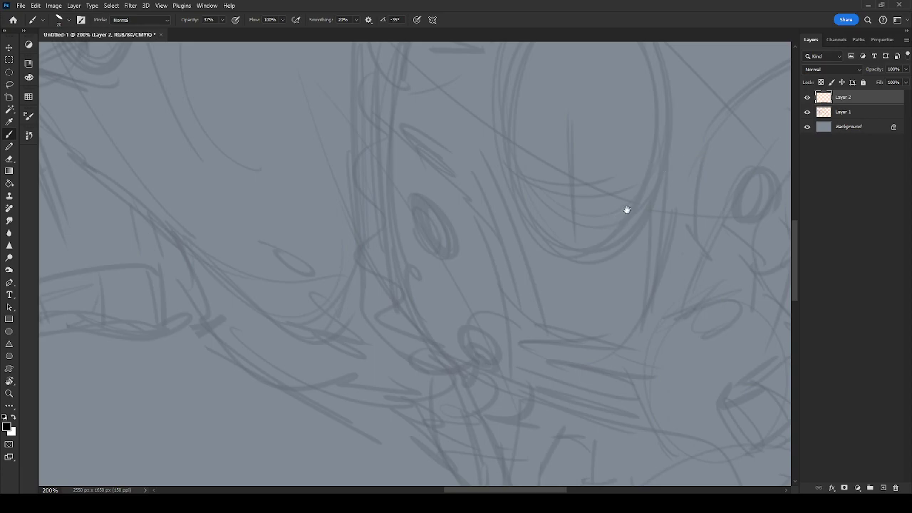
left_click_drag(623, 214, 566, 271)
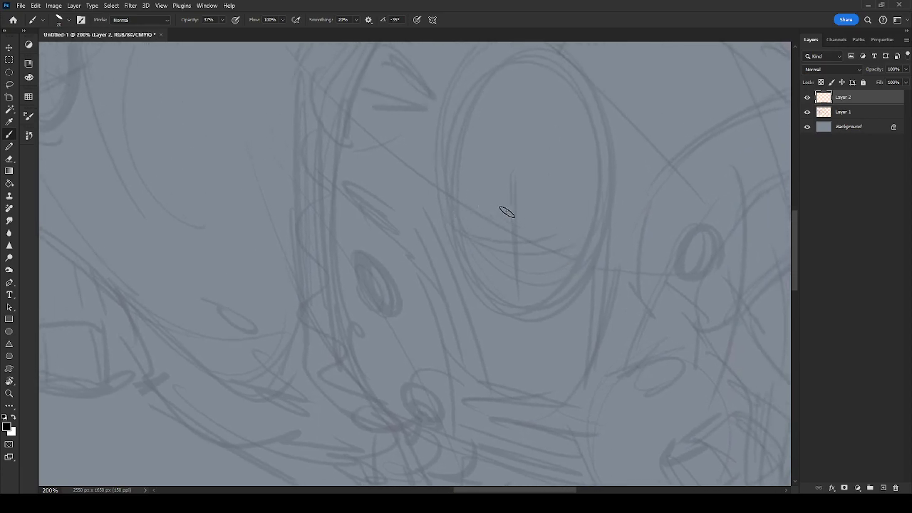
key("ctrl+minus")
key("ctrl+minus")
key("ctrl+minus")
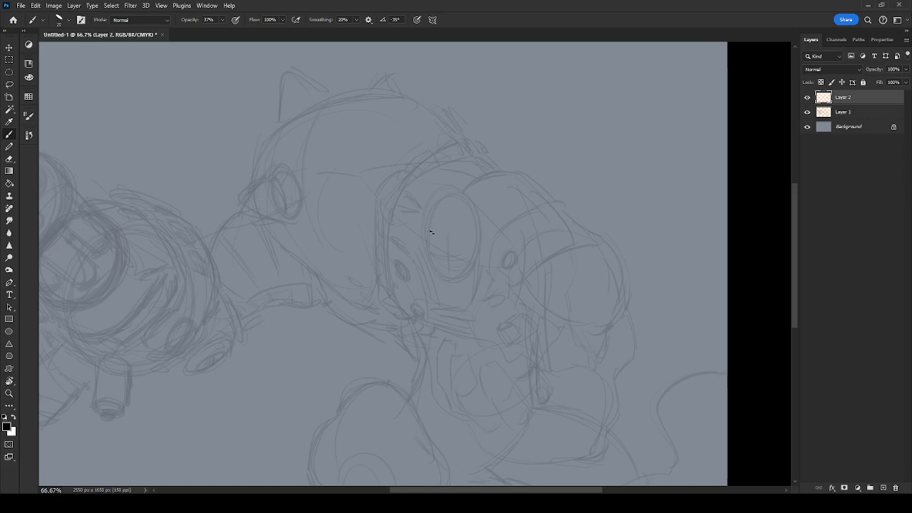
Sketch an angular face outline inside the lower half of the head oval, with temples, tapering cheeks and a flat jaw line.
left_click_drag(428, 244, 463, 235)
key("ctrl+plus")
key("ctrl+plus")
key("ctrl+plus")
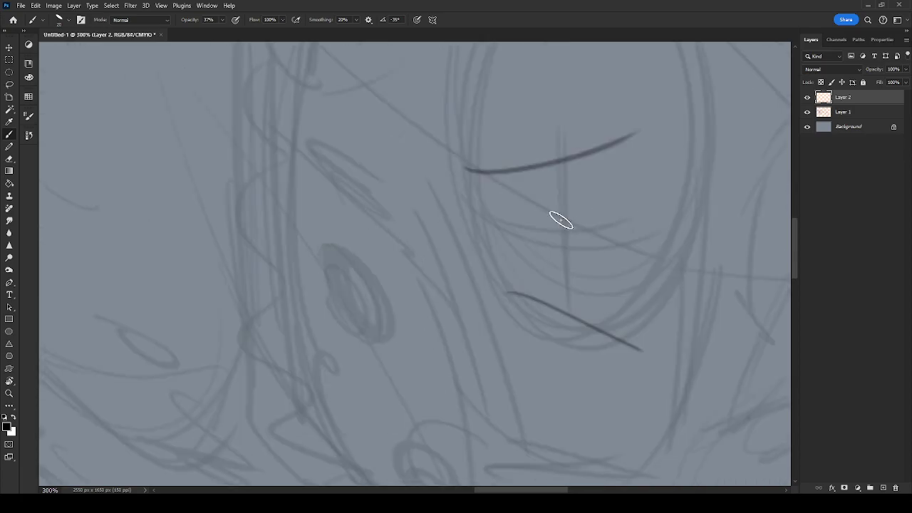
left_click_drag(681, 217, 634, 279)
key("ctrl+z")
left_click_drag(591, 213, 621, 266)
mouse_move(452, 243)
left_mouse_down()
mouse_move(435, 275)
mouse_move(528, 241)
left_mouse_up()
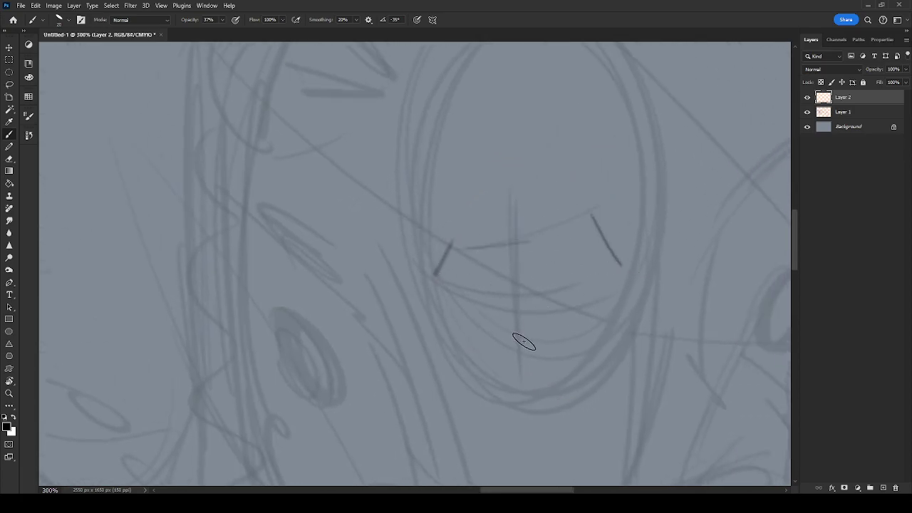
left_click_drag(486, 370, 565, 388)
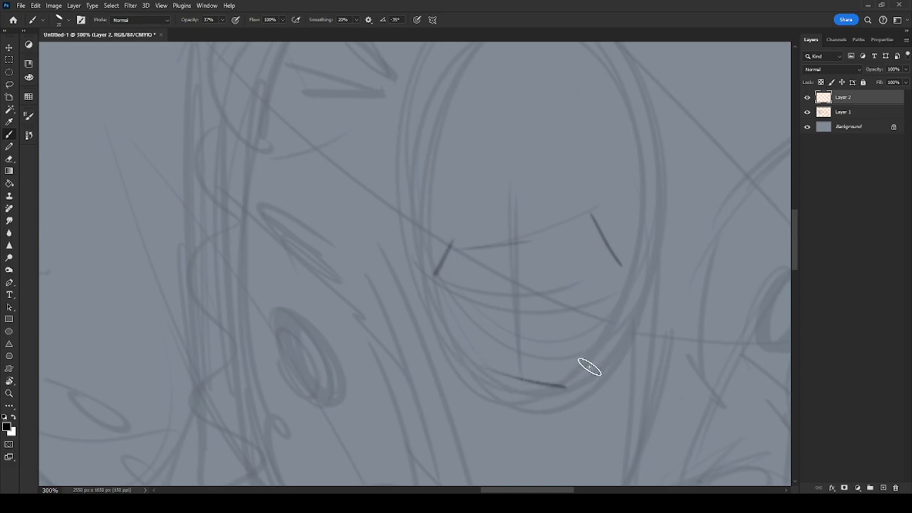
left_click_drag(434, 279, 488, 369)
left_click_drag(568, 388, 608, 285)
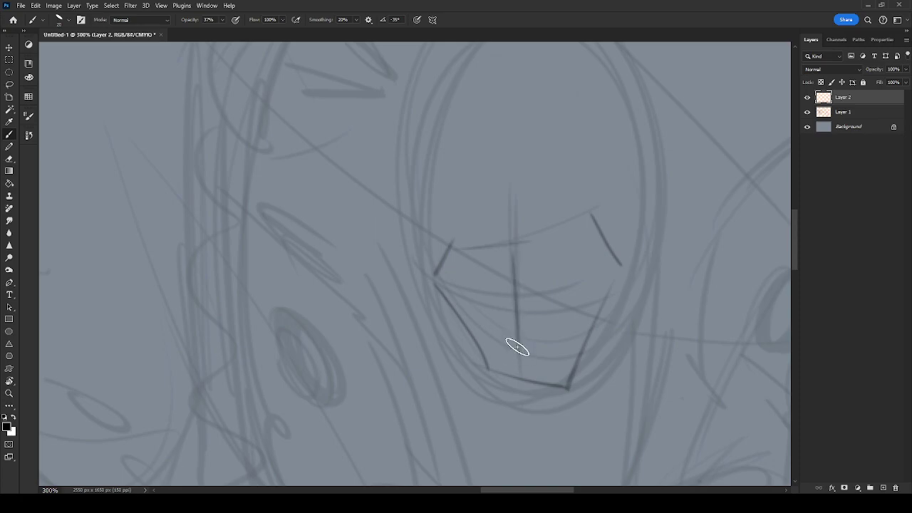
Draw the skull's nose cavity and two angry slanted brow lines, with the brush size reduced to 15.
mouse_move(517, 292)
left_mouse_down()
mouse_move(503, 312)
mouse_move(521, 296)
mouse_move(506, 322)
mouse_move(515, 336)
mouse_move(533, 311)
left_mouse_up()
key("bracketleft")
mouse_move(464, 249)
left_mouse_down()
mouse_move(504, 265)
mouse_move(597, 213)
left_mouse_up()
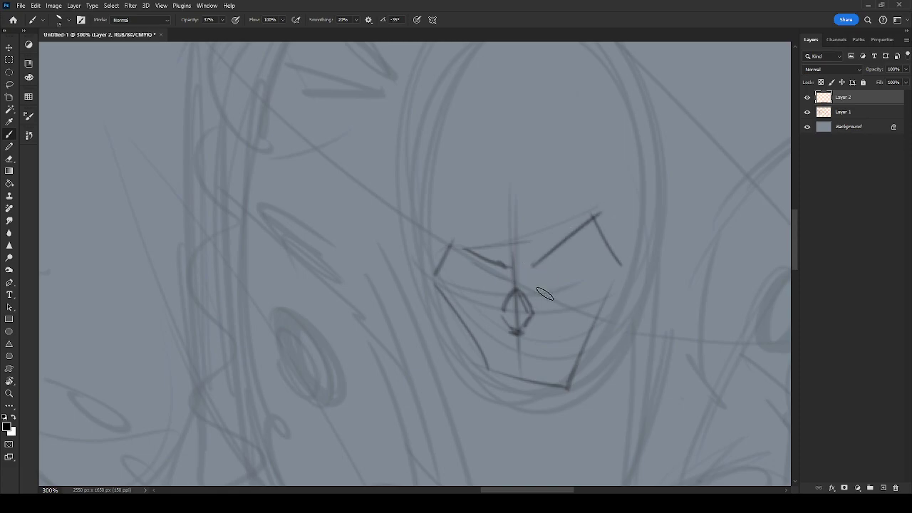
Draw the two round eye sockets beneath the slanted brows, with darker inner rims.
mouse_move(534, 289)
left_mouse_down()
mouse_move(579, 230)
mouse_move(539, 294)
mouse_move(592, 251)
left_mouse_up()
mouse_move(451, 255)
left_mouse_down()
mouse_move(447, 265)
mouse_move(515, 280)
mouse_move(593, 274)
left_mouse_up()
mouse_move(542, 261)
left_mouse_down()
mouse_move(550, 285)
mouse_move(574, 286)
left_mouse_up()
mouse_move(580, 238)
left_mouse_down()
mouse_move(558, 266)
mouse_move(587, 275)
mouse_move(551, 291)
left_mouse_up()
mouse_move(467, 265)
left_mouse_down()
mouse_move(475, 275)
mouse_move(510, 276)
mouse_move(502, 280)
left_mouse_up()
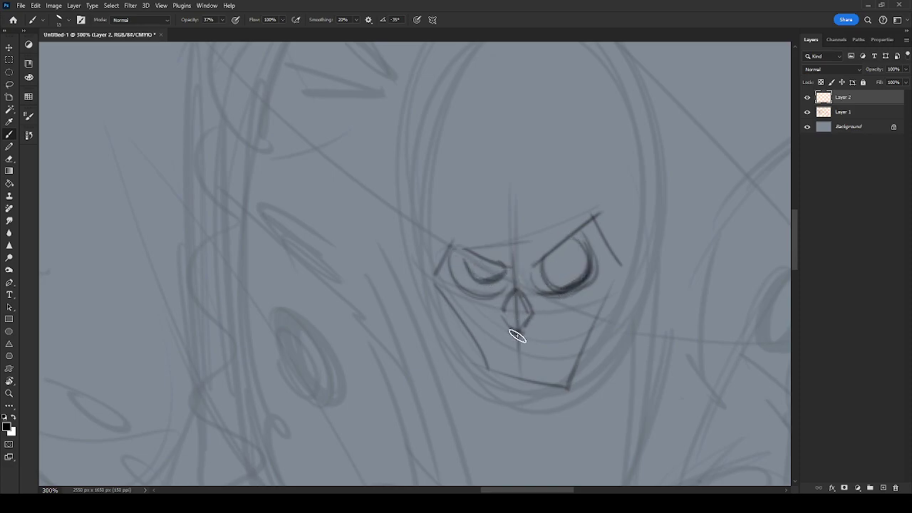
Draw the cheekbones and the hollows below them on both sides of the skull.
mouse_move(436, 258)
left_mouse_down()
mouse_move(449, 309)
mouse_move(476, 314)
mouse_move(481, 344)
mouse_move(479, 332)
left_mouse_up()
left_click_drag(574, 355, 578, 318)
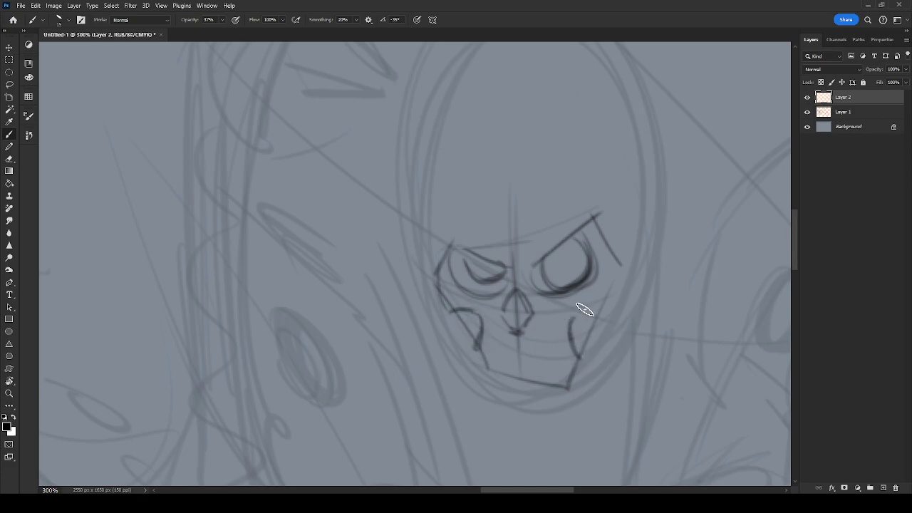
left_click_drag(602, 254, 614, 283)
left_click_drag(611, 291, 583, 312)
Draw the skull's row of teeth and its lower jaw, and darken the cheek hollows beside them.
mouse_move(517, 344)
left_mouse_down()
mouse_move(522, 347)
mouse_move(534, 373)
mouse_move(525, 342)
mouse_move(536, 370)
mouse_move(541, 355)
mouse_move(556, 371)
mouse_move(555, 344)
mouse_move(570, 386)
left_mouse_up()
mouse_move(498, 348)
left_mouse_down()
mouse_move(501, 370)
mouse_move(503, 340)
mouse_move(491, 364)
mouse_move(485, 337)
mouse_move(474, 344)
mouse_move(482, 375)
left_mouse_up()
left_click_drag(467, 318, 479, 341)
mouse_move(574, 345)
left_mouse_down()
mouse_move(579, 315)
mouse_move(580, 347)
mouse_move(540, 284)
left_mouse_up()
mouse_move(457, 258)
left_mouse_down()
mouse_move(484, 349)
mouse_move(547, 363)
left_mouse_up()
mouse_move(576, 285)
left_mouse_down()
mouse_move(563, 351)
mouse_move(483, 345)
left_mouse_up()
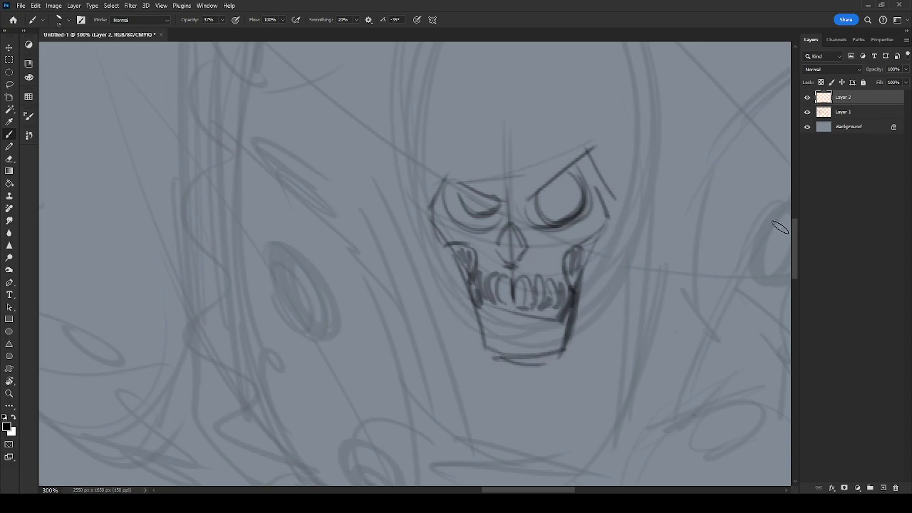
Outline a long helmet around the skull, with straight side edges tapering to a narrow flat chin.
key("ctrl+minus")
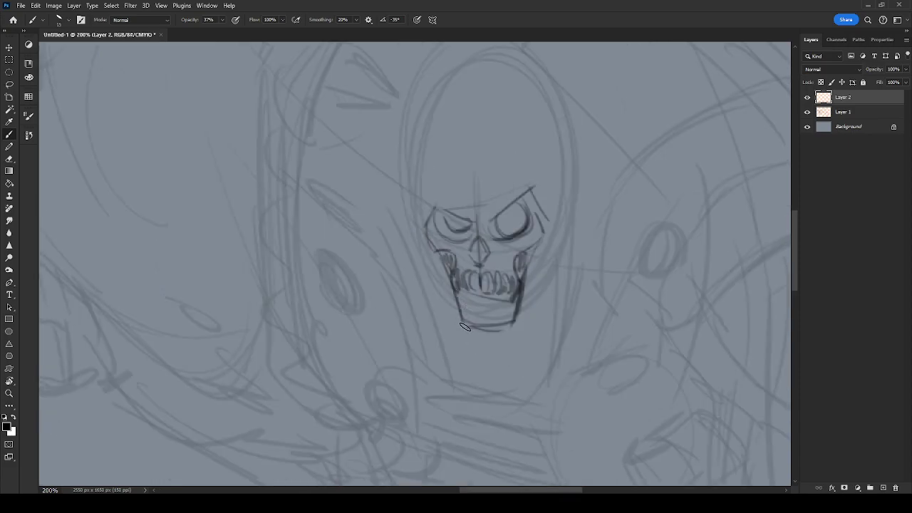
left_click_drag(425, 237, 428, 305)
mouse_move(551, 215)
left_mouse_down()
mouse_move(572, 295)
mouse_move(512, 324)
left_mouse_up()
mouse_move(457, 321)
left_mouse_down()
mouse_move(523, 307)
mouse_move(467, 325)
left_mouse_up()
mouse_move(450, 274)
left_mouse_down()
mouse_move(459, 322)
mouse_move(505, 329)
left_mouse_up()
left_click_drag(522, 292, 516, 319)
mouse_move(481, 324)
left_mouse_down()
mouse_move(509, 328)
mouse_move(430, 322)
mouse_move(455, 391)
mouse_move(503, 405)
left_mouse_up()
left_click_drag(568, 292, 513, 403)
Erase the skull's lower jaw below the row of teeth.
key("e")
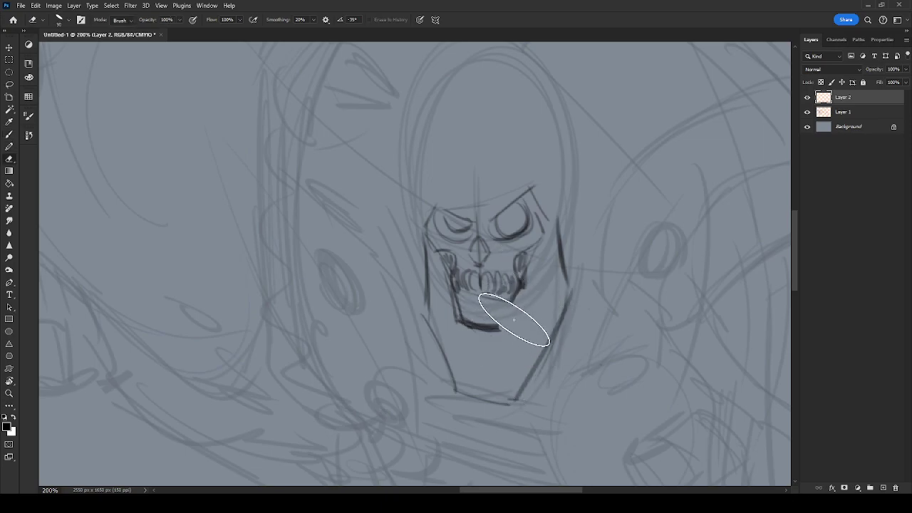
mouse_move(508, 336)
left_mouse_down()
mouse_move(464, 325)
mouse_move(446, 295)
left_mouse_up()
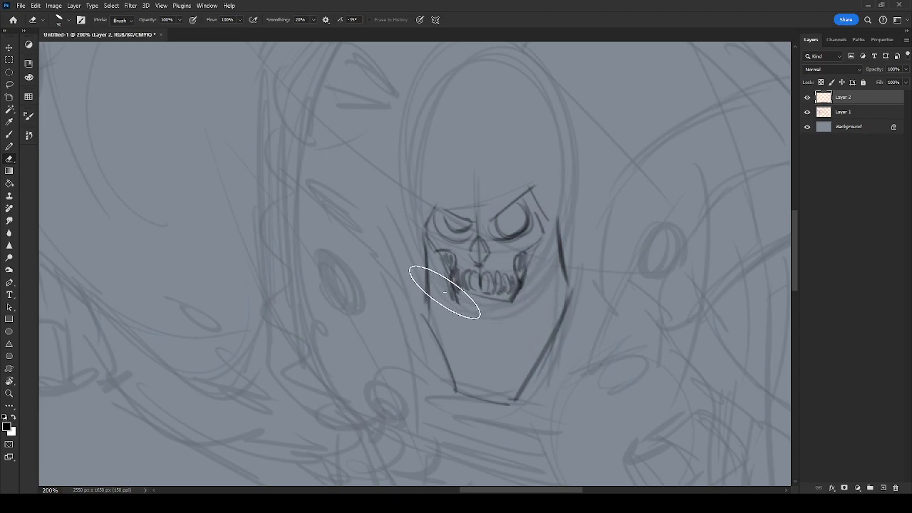
key("b")
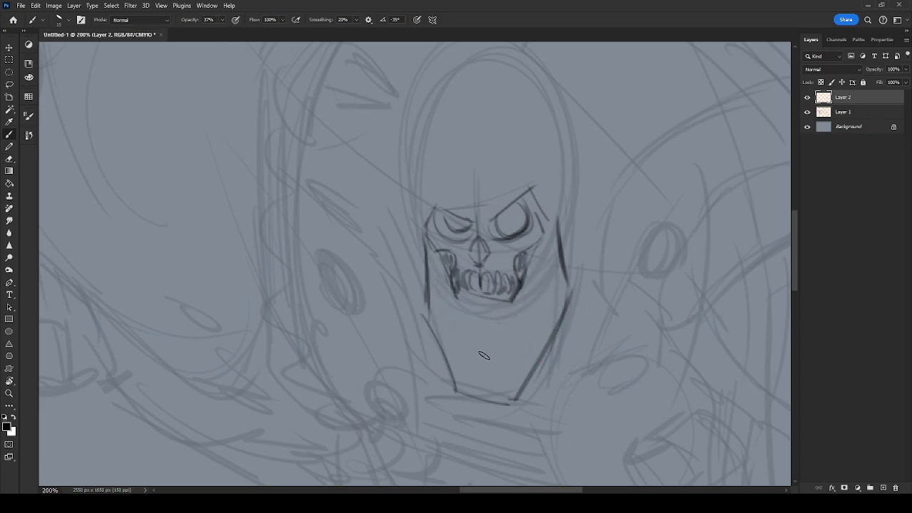
Draw a wider lower jaw with triangular teeth and jagged sides, and reinforce the helmet's chin edges.
left_click_drag(456, 329, 519, 333)
left_click_drag(545, 245, 521, 315)
mouse_move(438, 271)
left_mouse_down()
mouse_move(446, 318)
mouse_move(513, 335)
left_mouse_up()
left_click_drag(451, 330, 512, 332)
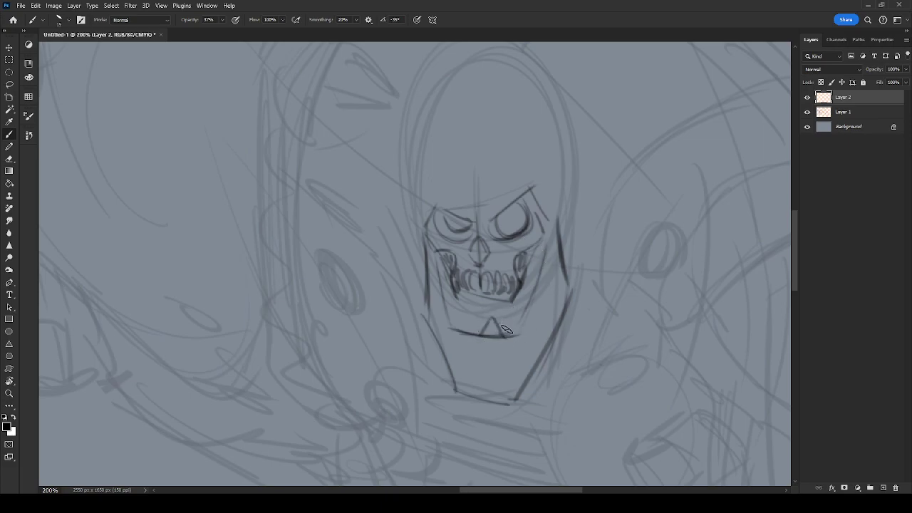
mouse_move(511, 312)
left_mouse_down()
mouse_move(516, 332)
mouse_move(525, 271)
mouse_move(535, 290)
mouse_move(544, 255)
left_mouse_up()
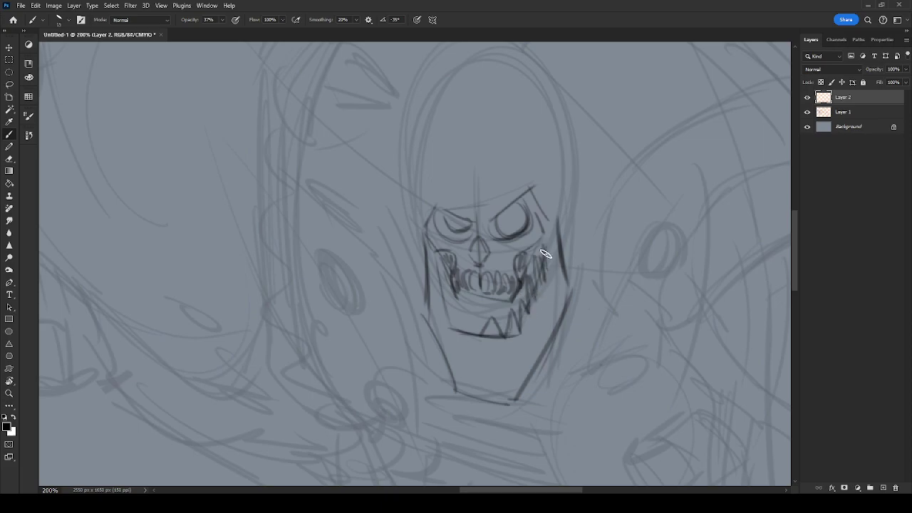
mouse_move(480, 321)
left_mouse_down()
mouse_move(462, 329)
mouse_move(421, 254)
mouse_move(433, 336)
mouse_move(501, 403)
mouse_move(536, 367)
mouse_move(565, 289)
mouse_move(540, 350)
mouse_move(561, 232)
mouse_move(566, 264)
left_mouse_up()
mouse_move(578, 188)
left_mouse_down()
mouse_move(590, 211)
mouse_move(570, 257)
mouse_move(580, 239)
mouse_move(582, 255)
mouse_move(588, 234)
mouse_move(576, 180)
mouse_move(583, 227)
mouse_move(560, 223)
left_mouse_up()
key("ctrl+z")
key("ctrl+z")
key("ctrl+z")
key("ctrl+z")
key("ctrl+z")
Draw a pointed, faceted ear guard on each side of the helmet.
mouse_move(582, 172)
left_mouse_down()
mouse_move(566, 238)
mouse_move(560, 223)
left_mouse_up()
mouse_move(593, 193)
left_mouse_down()
mouse_move(585, 229)
mouse_move(570, 242)
mouse_move(588, 198)
left_mouse_up()
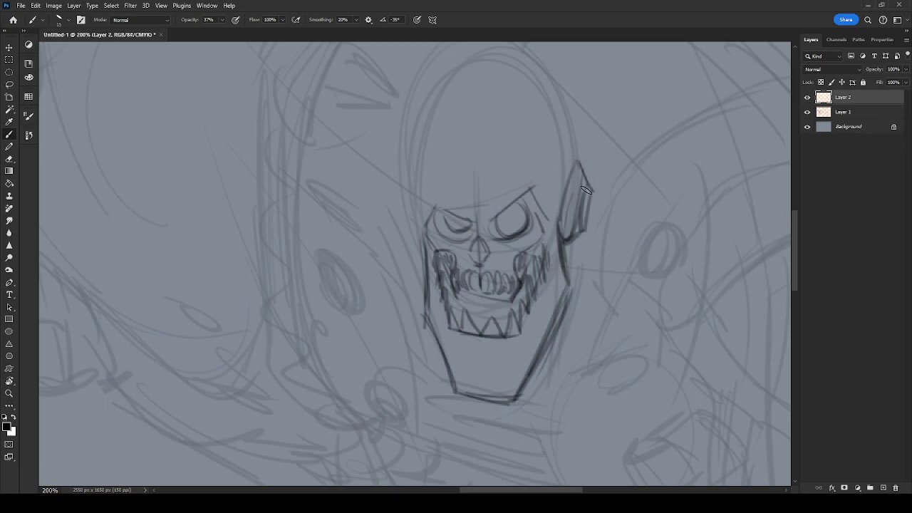
mouse_move(412, 157)
left_mouse_down()
mouse_move(394, 187)
mouse_move(409, 240)
left_mouse_up()
Draw the helmet's heavy V-shaped brow edge from both ear guards down to the bridge of the nose.
mouse_move(403, 181)
left_mouse_down()
mouse_move(409, 233)
mouse_move(482, 224)
left_mouse_up()
left_click_drag(541, 188, 483, 222)
left_click_drag(569, 178, 527, 197)
left_click_drag(413, 201, 473, 224)
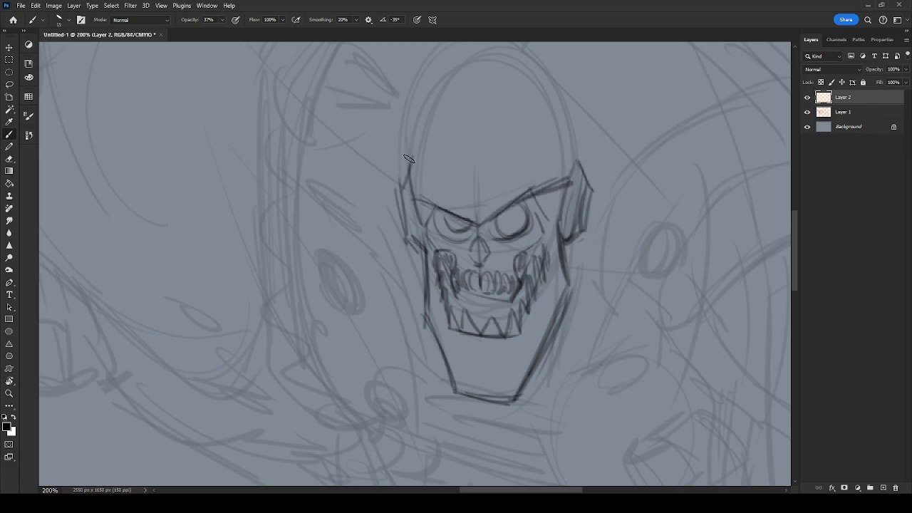
left_click_drag(394, 191, 420, 201)
Outline the helmet's rounded dome and add a second V-shaped line above the brow edge to form a band.
mouse_move(427, 152)
left_mouse_down()
mouse_move(426, 223)
mouse_move(413, 185)
left_mouse_up()
mouse_move(400, 247)
left_mouse_down()
mouse_move(413, 180)
mouse_move(498, 127)
left_mouse_up()
left_click_drag(563, 177, 578, 238)
left_click_drag(539, 263, 572, 245)
left_click_drag(569, 200, 534, 136)
mouse_move(563, 180)
left_mouse_down()
mouse_move(521, 131)
mouse_move(443, 136)
left_mouse_up()
mouse_move(403, 229)
left_mouse_down()
mouse_move(468, 266)
mouse_move(541, 235)
left_mouse_up()
mouse_move(486, 266)
left_mouse_down()
mouse_move(574, 221)
mouse_move(526, 241)
left_mouse_up()
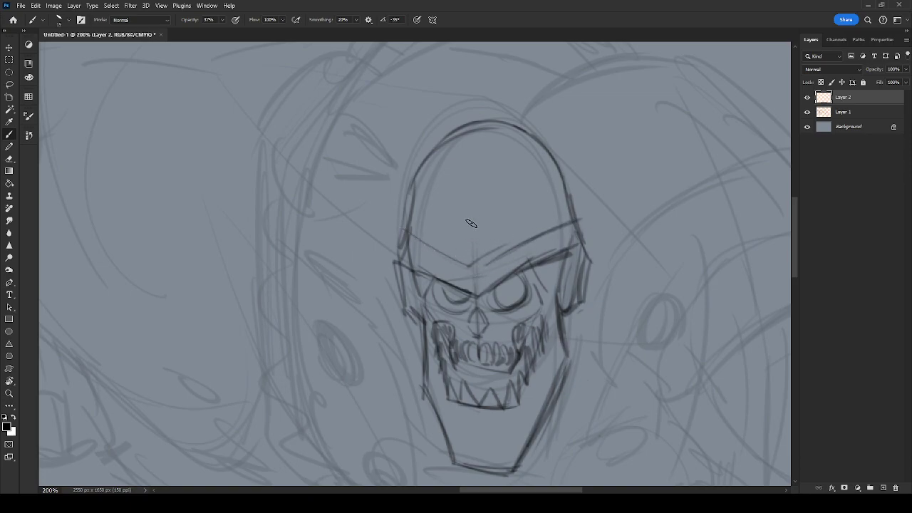
Draw a vertical centre line up the helmet's dome, with a small circle and a teardrop shape on it.
left_click_drag(471, 265, 472, 169)
mouse_move(461, 226)
left_mouse_down()
mouse_move(473, 207)
mouse_move(476, 229)
left_mouse_up()
left_click_drag(476, 168, 486, 160)
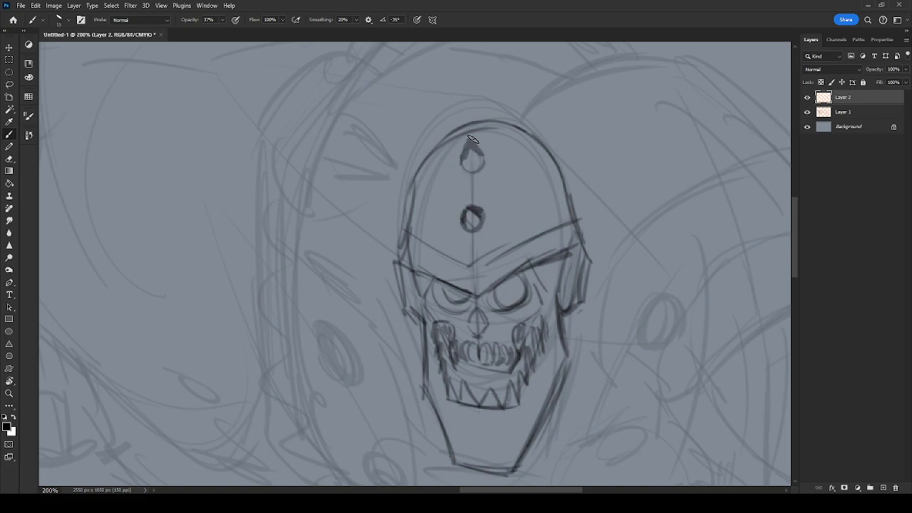
Add a small cap with a ring at the top of the helmet, and draw pupils in the skull's eyes.
mouse_move(463, 171)
left_mouse_down()
mouse_move(468, 113)
mouse_move(456, 130)
mouse_move(490, 114)
left_mouse_up()
scroll(513, 122, "up", 3)
mouse_move(476, 165)
left_mouse_down()
mouse_move(463, 178)
mouse_move(508, 164)
mouse_move(497, 156)
left_mouse_up()
mouse_move(503, 193)
left_mouse_down()
mouse_move(463, 171)
mouse_move(475, 184)
left_mouse_up()
scroll(478, 305, "down", 5)
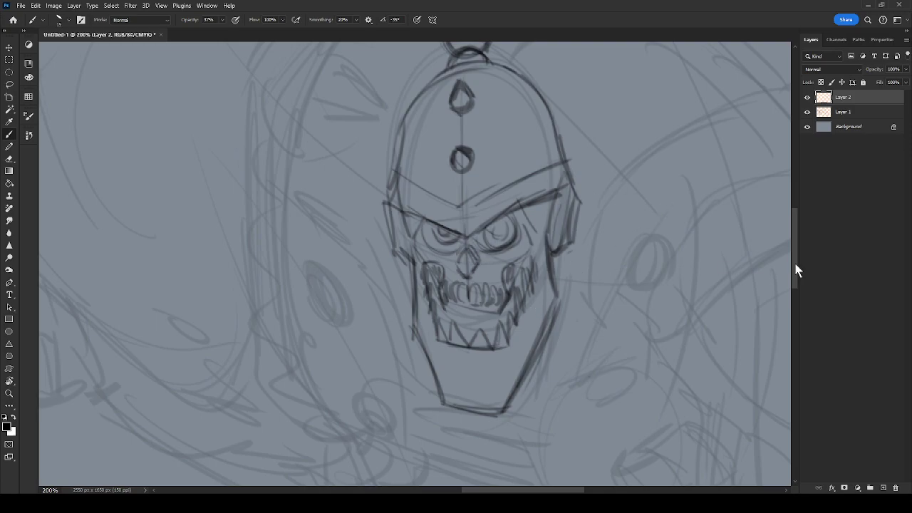
Lower the opacity of the skull sketch layer to 55% and hide the rough sketch layer.
key("ctrl+minus")
left_click_drag(590, 327, 657, 339)
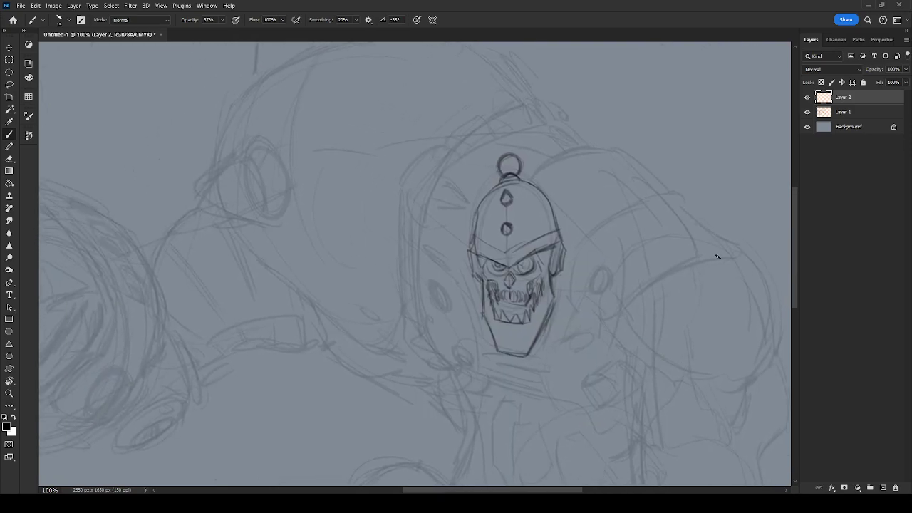
key("ctrl+plus")
key("ctrl+plus")
left_click_drag(717, 256, 527, 259)
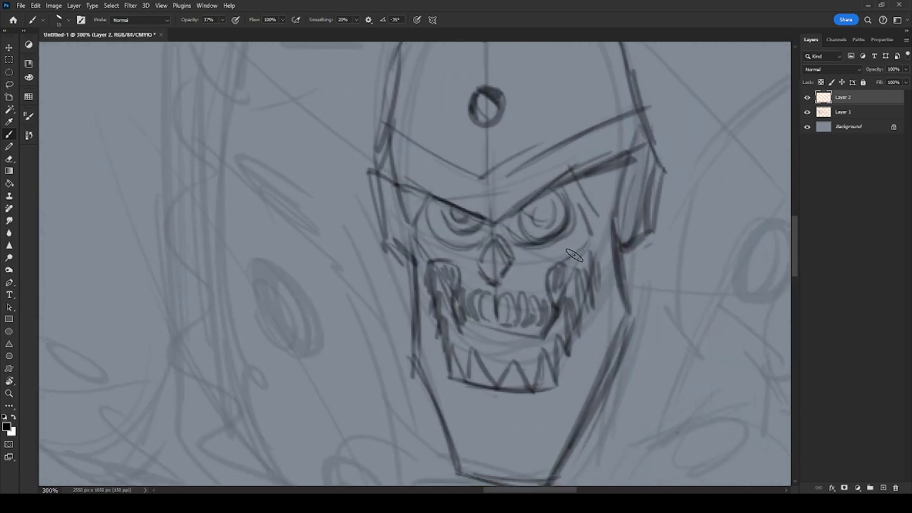
left_click_drag(891, 80, 877, 84)
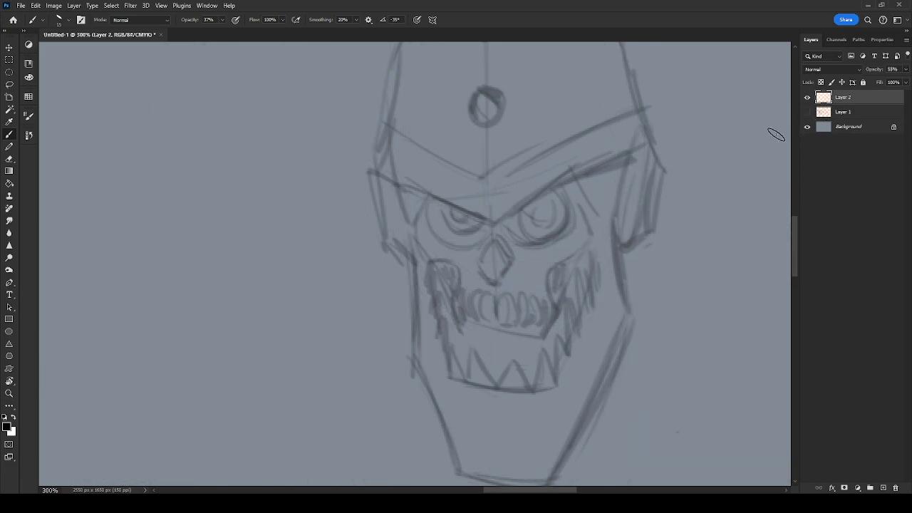
Create a new layer above the faded skull sketch, and set the brush to size 10 with 43% opacity.
key("ctrl+shift+n")
key("Return")
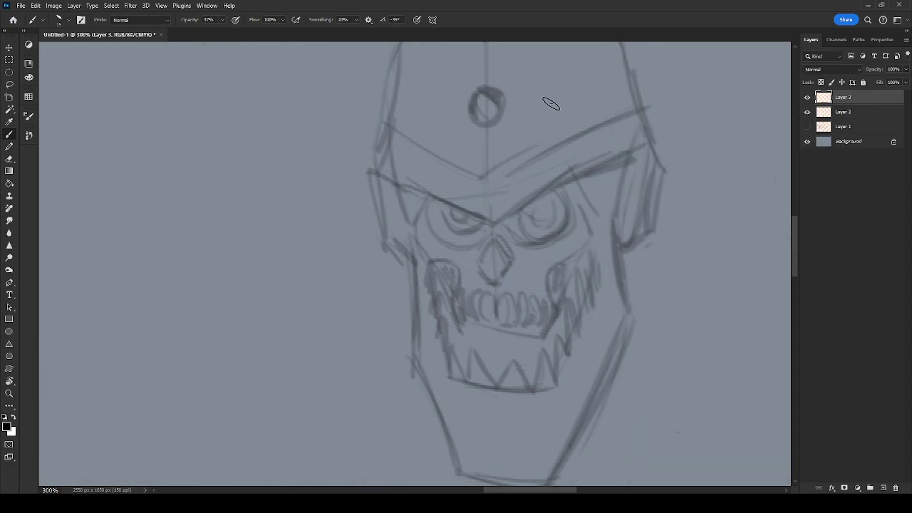
key("ctrl+plus")
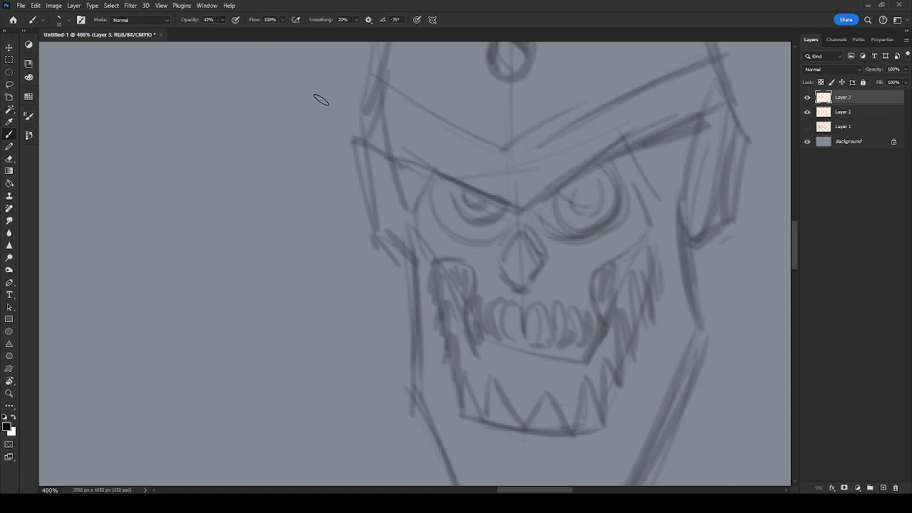
left_click_drag(576, 194, 521, 227)
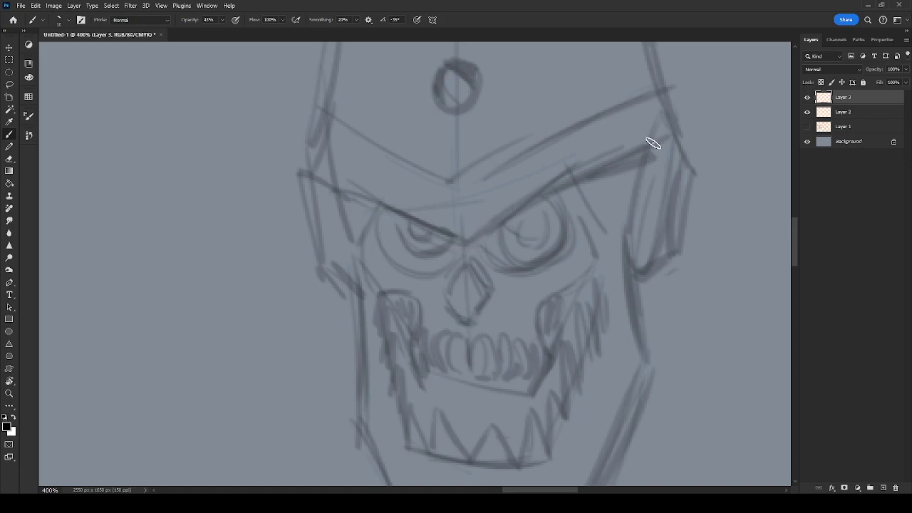
Trace the longer brow edge with heavy dark strokes from the nose bridge toward the ear guard.
left_click_drag(463, 242, 640, 157)
left_click_drag(464, 240, 644, 154)
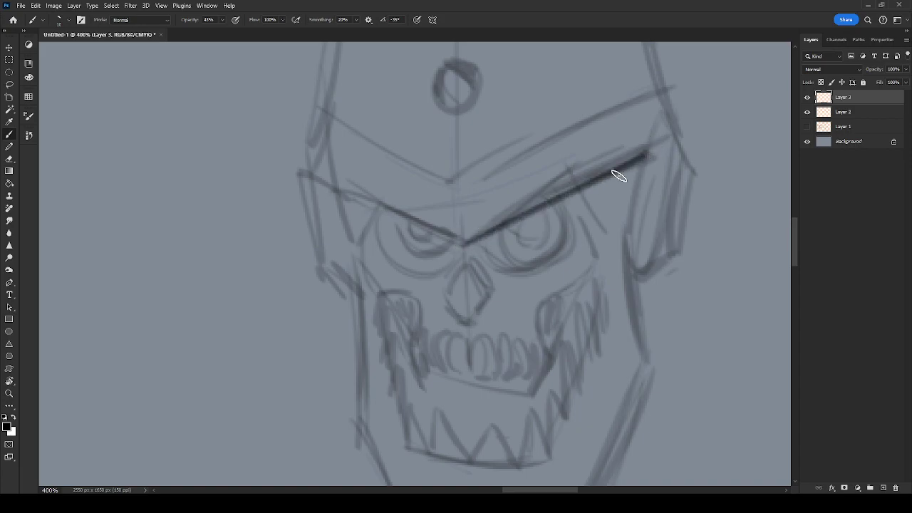
Fade the skull sketch layer further and return to the new layer.
left_click(854, 114)
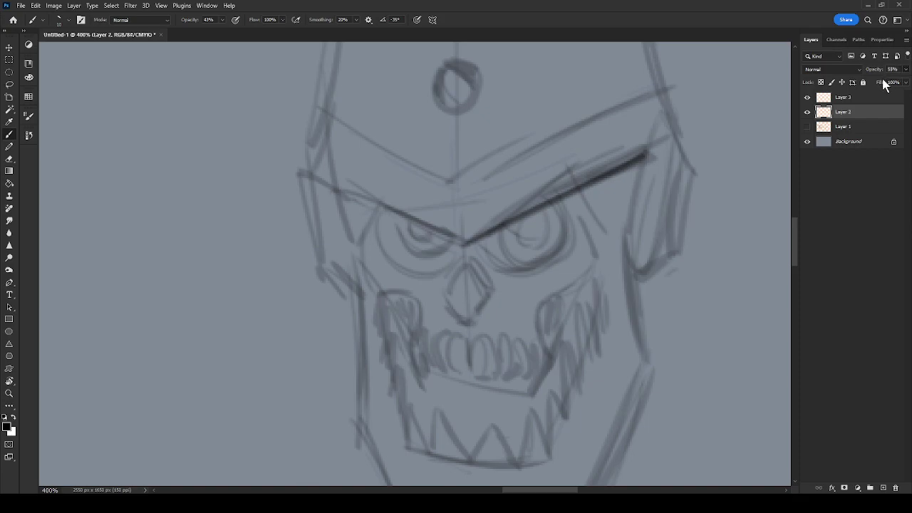
left_click(851, 100)
Trace both V-shaped lines of the helmet's brow band with clean dark strokes.
left_click_drag(471, 242, 625, 163)
left_click_drag(337, 186, 464, 246)
left_click_drag(330, 118, 445, 182)
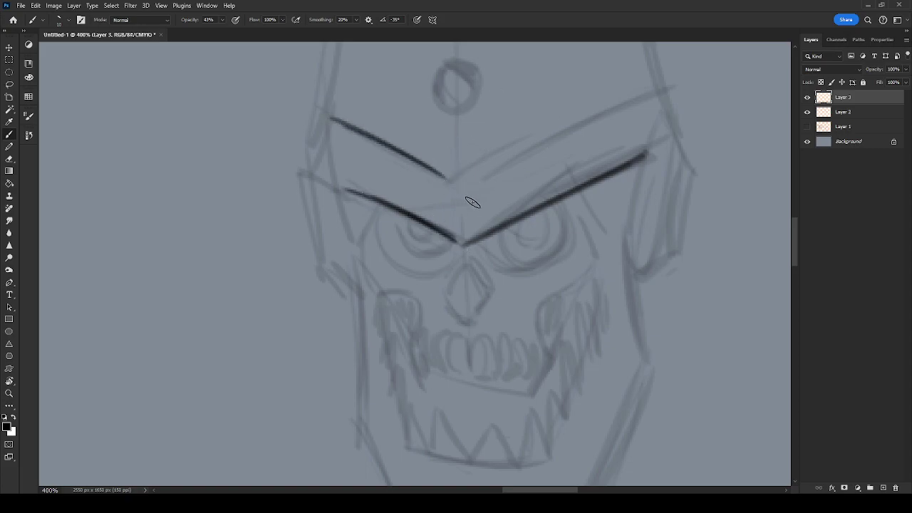
left_click_drag(464, 244, 467, 242)
mouse_move(421, 163)
left_mouse_down()
mouse_move(460, 188)
mouse_move(641, 96)
left_mouse_up()
mouse_move(459, 187)
left_mouse_down()
mouse_move(554, 143)
mouse_move(644, 83)
left_mouse_up()
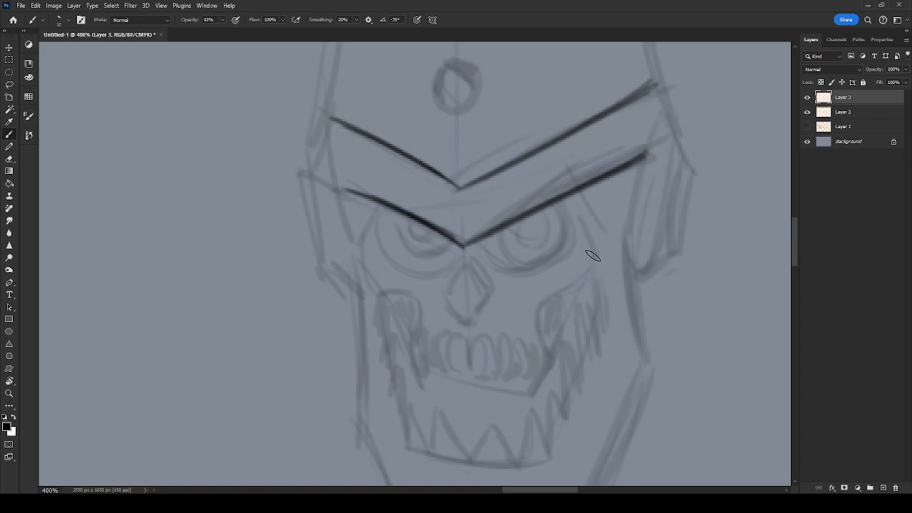
Draw the slanted outer edge beside the larger eye, and erase the brow line that extends past it.
mouse_move(578, 193)
left_mouse_down()
mouse_move(612, 265)
mouse_move(605, 252)
left_mouse_up()
key("e")
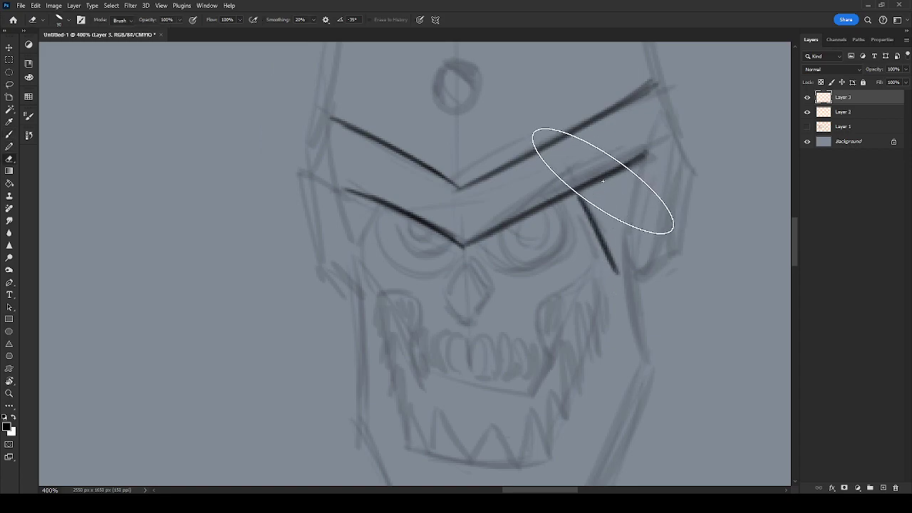
key("b")
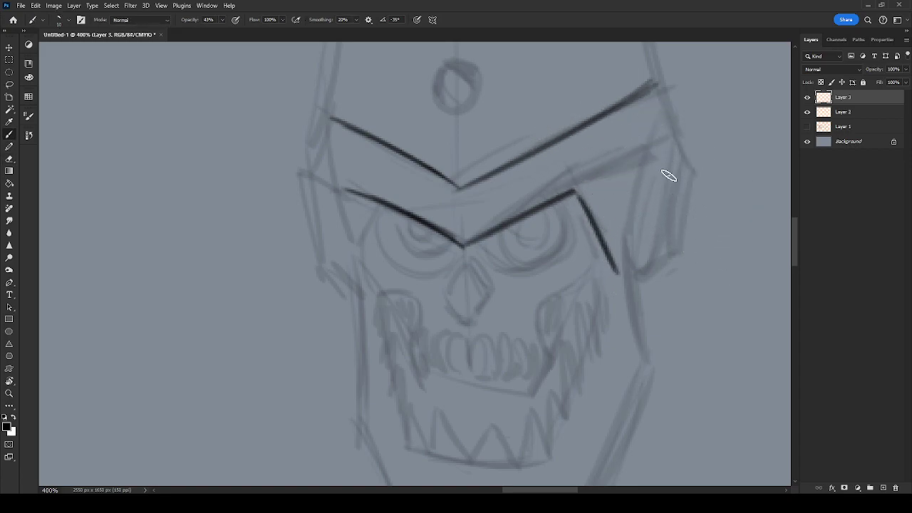
Try outlining the ear guard beside the larger eye, and clear all refined lines from the new layer.
mouse_move(666, 122)
left_mouse_down()
mouse_move(693, 173)
mouse_move(672, 228)
mouse_move(678, 187)
mouse_move(676, 252)
mouse_move(677, 235)
mouse_move(676, 251)
mouse_move(637, 274)
left_mouse_up()
mouse_move(650, 146)
left_mouse_down()
mouse_move(637, 168)
mouse_move(626, 241)
mouse_move(641, 257)
left_mouse_up()
mouse_move(677, 183)
left_mouse_down()
mouse_move(694, 184)
mouse_move(657, 224)
mouse_move(643, 91)
mouse_move(387, 122)
left_mouse_up()
key("e")
key("b")
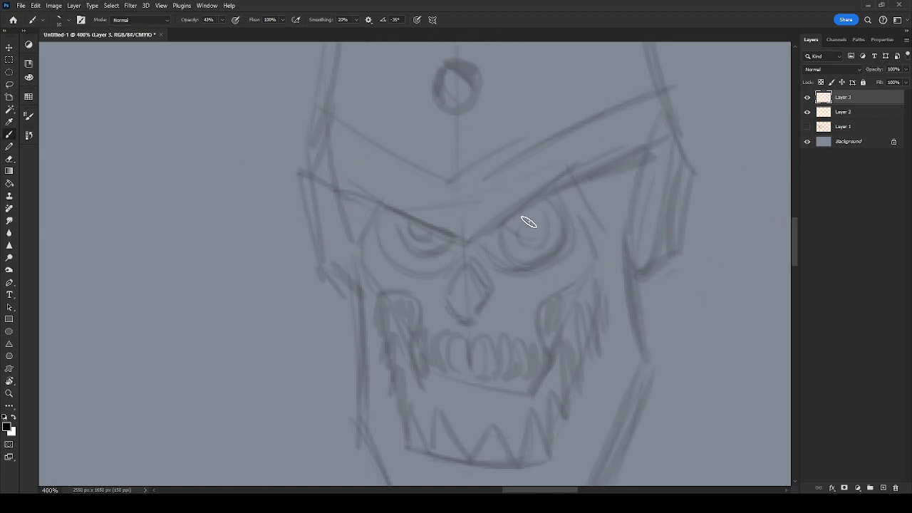
left_click_drag(493, 239, 536, 195)
mouse_move(493, 248)
left_mouse_down()
mouse_move(536, 267)
mouse_move(557, 234)
mouse_move(551, 253)
mouse_move(521, 267)
mouse_move(562, 229)
mouse_move(557, 256)
mouse_move(571, 232)
left_mouse_up()
key("ctrl+z")
key("ctrl+z")
key("ctrl+z")
Outline the larger eye with dark shading and folds beneath it, and draw the jagged nose cavity.
mouse_move(536, 195)
left_mouse_down()
mouse_move(569, 234)
mouse_move(553, 257)
mouse_move(506, 252)
mouse_move(558, 243)
mouse_move(506, 256)
mouse_move(560, 247)
mouse_move(495, 248)
mouse_move(557, 258)
mouse_move(494, 242)
mouse_move(535, 276)
mouse_move(517, 286)
mouse_move(538, 297)
mouse_move(573, 262)
mouse_move(579, 214)
mouse_move(588, 218)
mouse_move(576, 245)
mouse_move(581, 222)
left_mouse_up()
left_click_drag(503, 238, 532, 198)
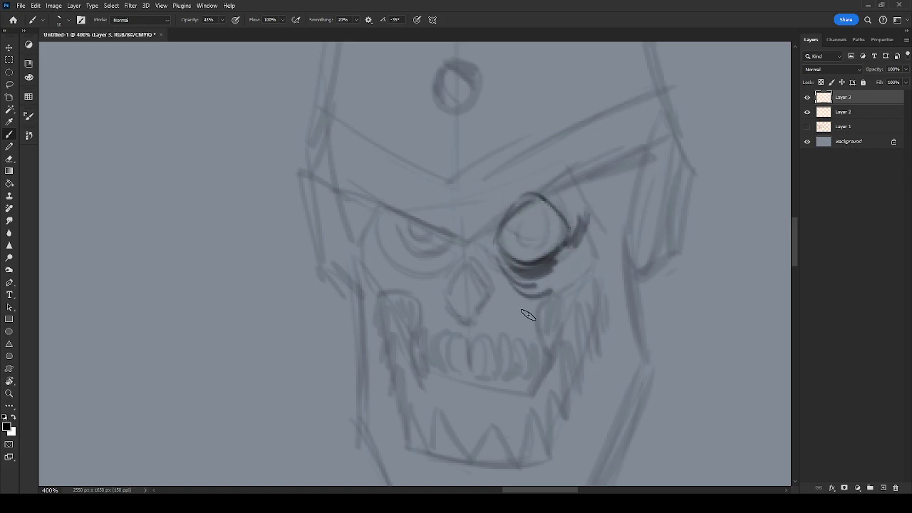
mouse_move(466, 240)
left_mouse_down()
mouse_move(460, 298)
mouse_move(473, 292)
mouse_move(477, 250)
mouse_move(477, 267)
mouse_move(455, 259)
mouse_move(448, 276)
mouse_move(442, 273)
mouse_move(458, 291)
mouse_move(449, 266)
mouse_move(432, 288)
mouse_move(451, 294)
mouse_move(456, 316)
mouse_move(463, 320)
mouse_move(487, 297)
mouse_move(501, 300)
mouse_move(493, 308)
mouse_move(514, 291)
mouse_move(483, 272)
mouse_move(439, 267)
mouse_move(428, 283)
mouse_move(454, 302)
mouse_move(436, 300)
mouse_move(435, 270)
mouse_move(433, 294)
mouse_move(465, 321)
mouse_move(438, 299)
mouse_move(480, 318)
mouse_move(533, 321)
left_mouse_up()
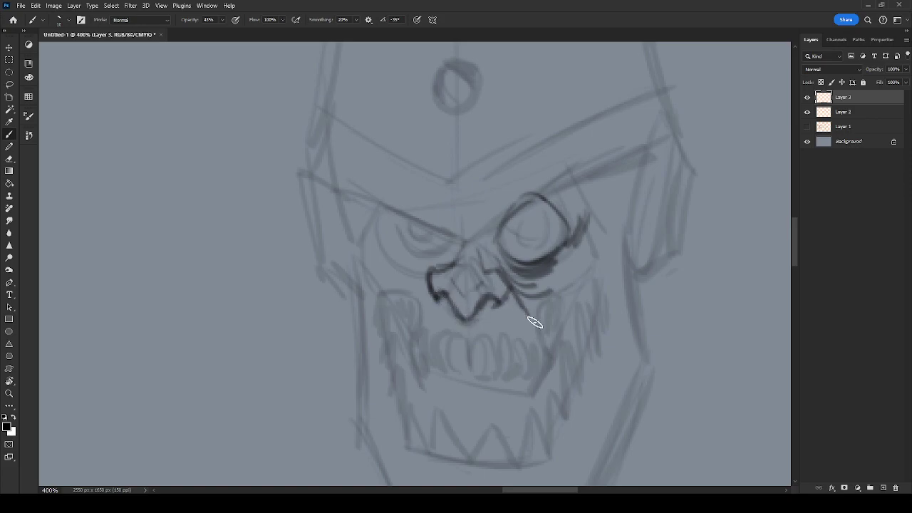
mouse_move(431, 269)
left_mouse_down()
mouse_move(411, 273)
mouse_move(430, 285)
left_mouse_up()
Draw the cheekbone contours on both sides of the face, curving down toward the corners of the mouth.
mouse_move(370, 223)
left_mouse_down()
mouse_move(405, 301)
mouse_move(397, 299)
mouse_move(401, 330)
mouse_move(411, 326)
left_mouse_up()
mouse_move(586, 215)
left_mouse_down()
mouse_move(590, 270)
mouse_move(545, 306)
mouse_move(543, 329)
left_mouse_up()
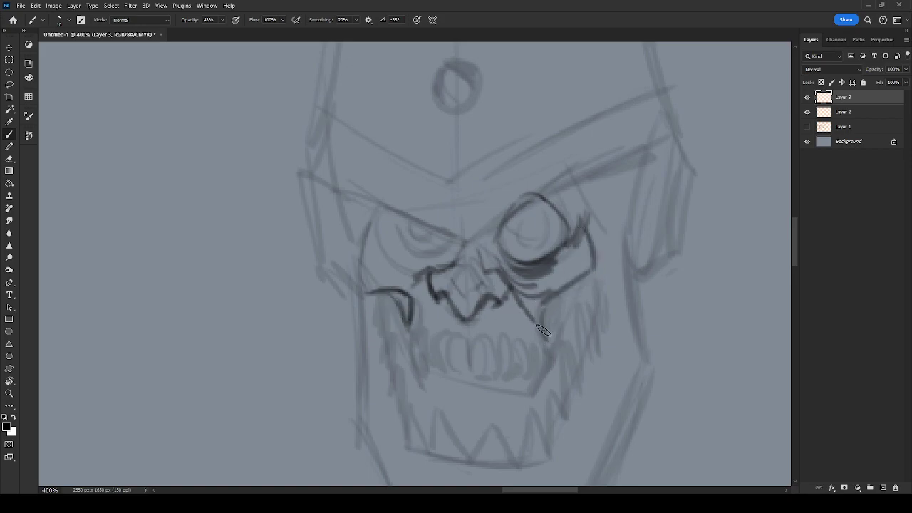
mouse_move(555, 294)
left_mouse_down()
mouse_move(539, 326)
mouse_move(546, 341)
left_mouse_up()
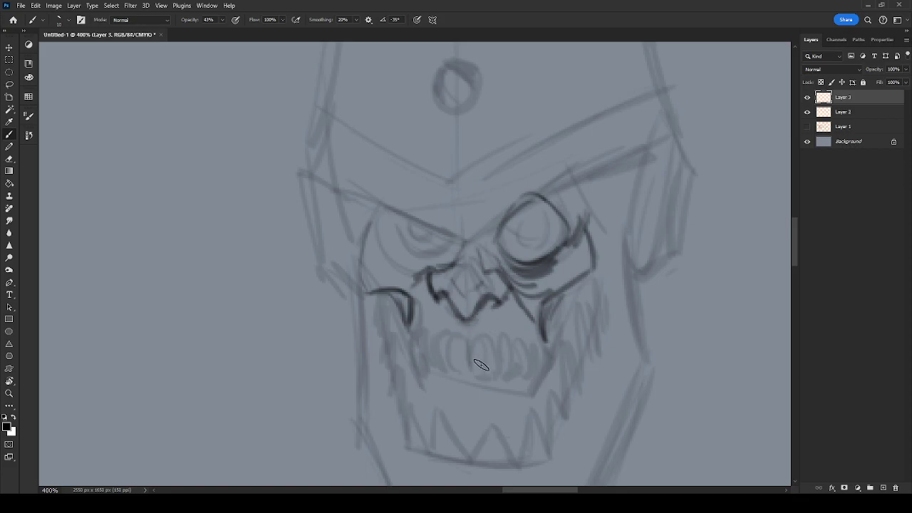
Draw the row of upper teeth across the mouth, with gum lines and dark creases at both mouth corners.
mouse_move(471, 354)
left_mouse_down()
mouse_move(495, 353)
mouse_move(491, 328)
mouse_move(496, 349)
mouse_move(515, 343)
mouse_move(523, 359)
mouse_move(537, 340)
left_mouse_up()
mouse_move(477, 376)
left_mouse_down()
mouse_move(497, 371)
mouse_move(520, 377)
mouse_move(532, 364)
mouse_move(532, 379)
mouse_move(542, 375)
mouse_move(563, 311)
left_mouse_up()
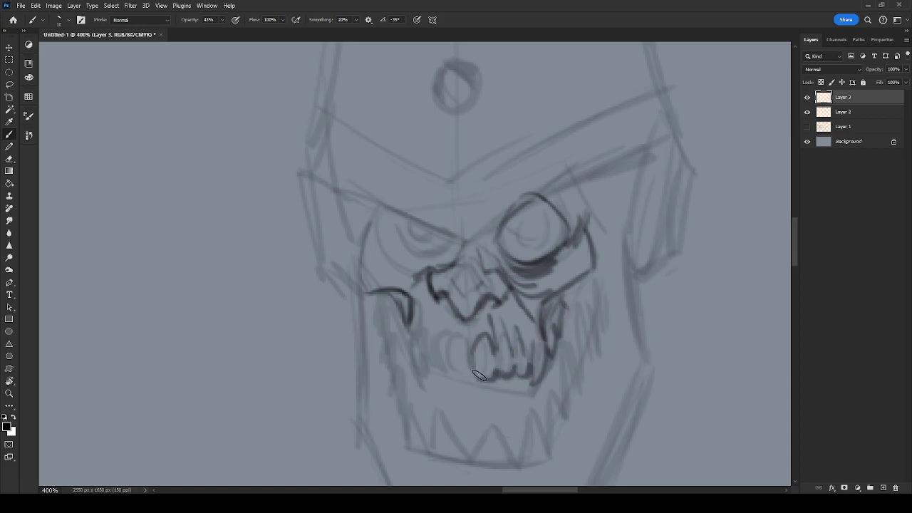
mouse_move(468, 376)
left_mouse_down()
mouse_move(448, 356)
mouse_move(442, 369)
mouse_move(425, 364)
mouse_move(421, 346)
mouse_move(422, 372)
mouse_move(410, 358)
mouse_move(400, 302)
left_mouse_up()
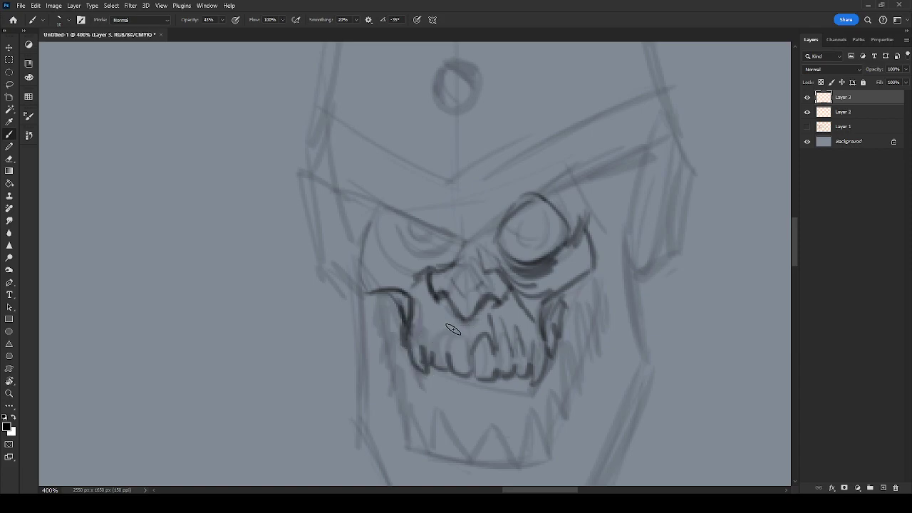
mouse_move(411, 315)
left_mouse_down()
mouse_move(421, 339)
mouse_move(448, 331)
mouse_move(442, 337)
mouse_move(458, 337)
mouse_move(476, 356)
left_mouse_up()
left_click_drag(551, 385, 582, 288)
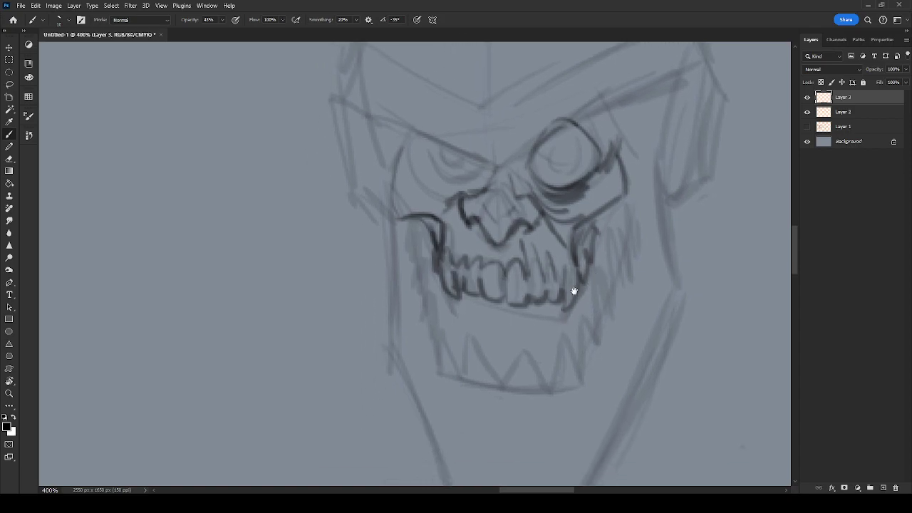
Draw the pointed lower lip and chin shape beneath the teeth.
mouse_move(476, 321)
left_mouse_down()
mouse_move(519, 343)
mouse_move(548, 312)
left_mouse_up()
left_click_drag(509, 353, 547, 321)
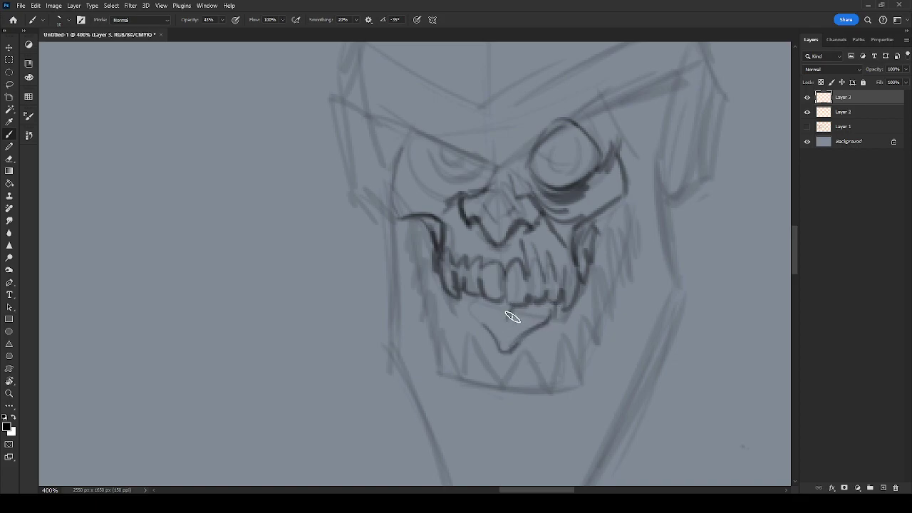
mouse_move(468, 303)
left_mouse_down()
mouse_move(499, 351)
mouse_move(542, 323)
left_mouse_up()
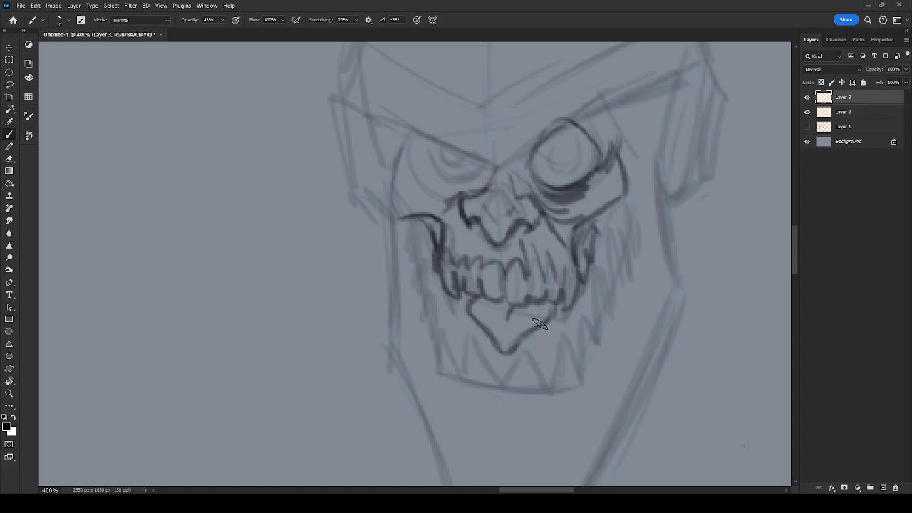
Trace the jagged, spiky edge around the chin and up both cheeks with dark zigzag strokes.
left_click_drag(479, 329, 495, 383)
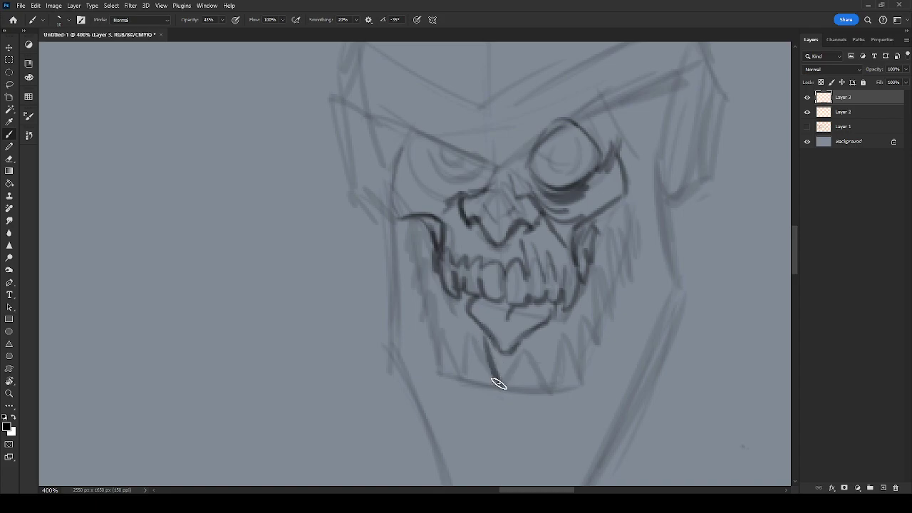
left_click_drag(482, 330, 473, 369)
mouse_move(443, 334)
left_mouse_down()
mouse_move(420, 221)
mouse_move(428, 234)
left_mouse_up()
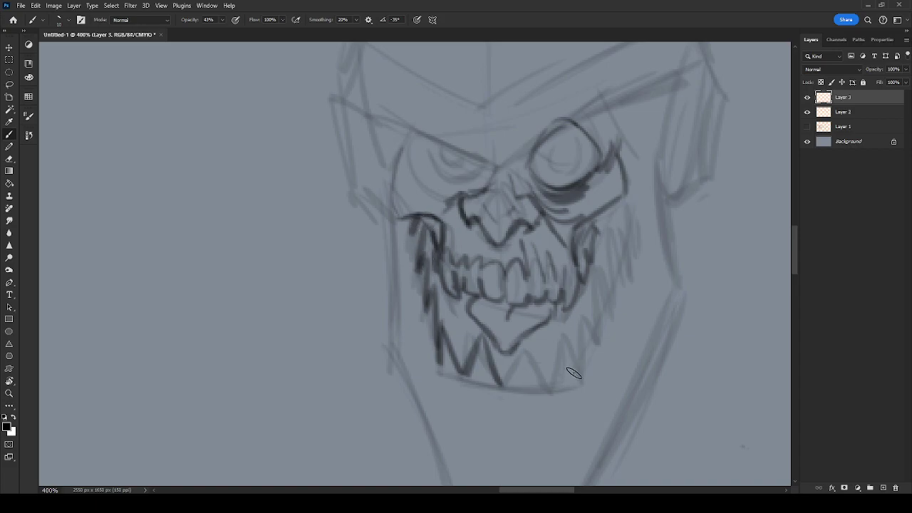
mouse_move(531, 342)
left_mouse_down()
mouse_move(504, 381)
mouse_move(544, 382)
left_mouse_up()
mouse_move(563, 326)
left_mouse_down()
mouse_move(573, 351)
mouse_move(582, 311)
mouse_move(594, 331)
mouse_move(593, 302)
mouse_move(611, 294)
mouse_move(609, 235)
mouse_move(623, 268)
mouse_move(620, 197)
mouse_move(619, 252)
left_mouse_up()
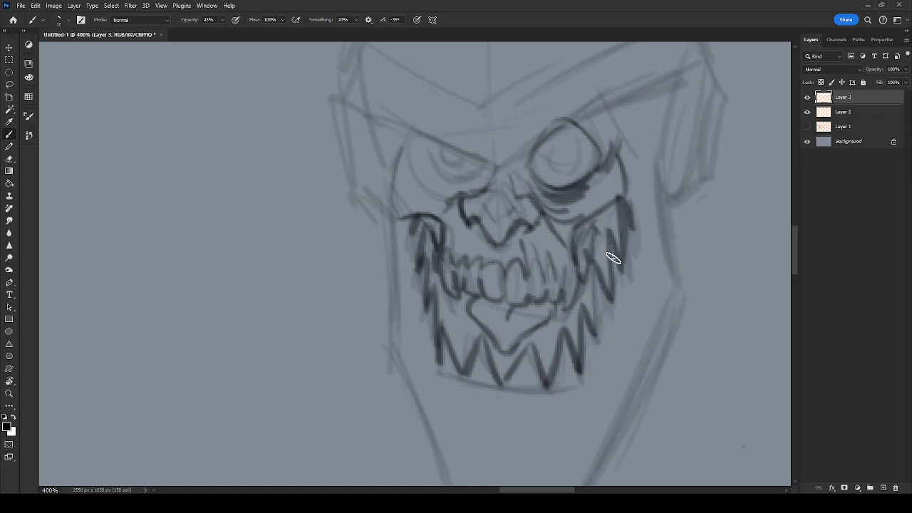
Trace the long side edges of the helmet's face guard beside both cheeks.
left_click_drag(386, 208, 388, 362)
key("ctrl+z")
left_click_drag(388, 213, 392, 346)
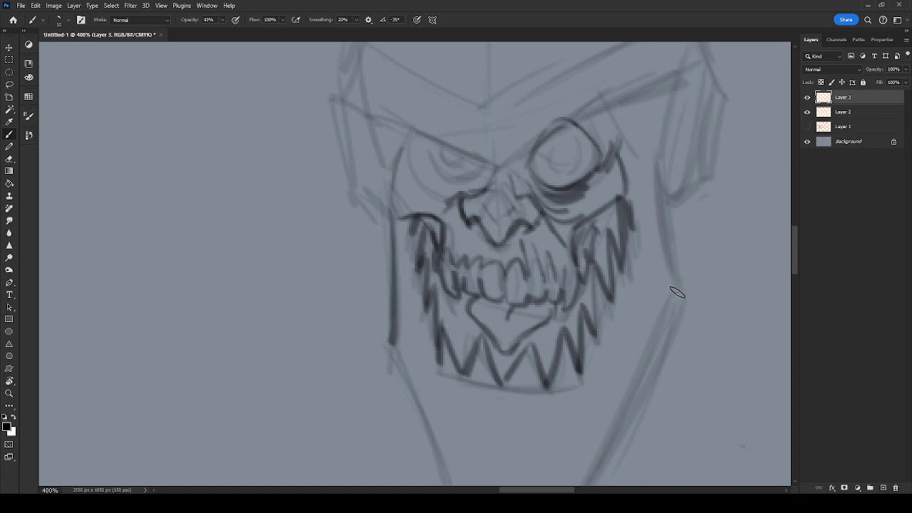
left_click_drag(658, 155, 674, 299)
Add a small angular mark on the helmet's chin, and outline the tapering lower jaw with a heavier line on one side.
scroll(662, 306, "down", 5)
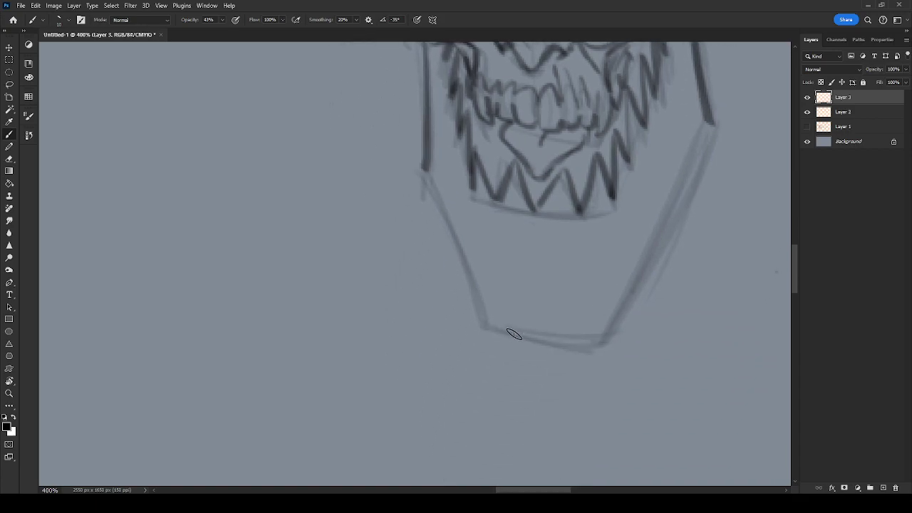
left_click_drag(550, 249, 558, 274)
left_click(554, 262)
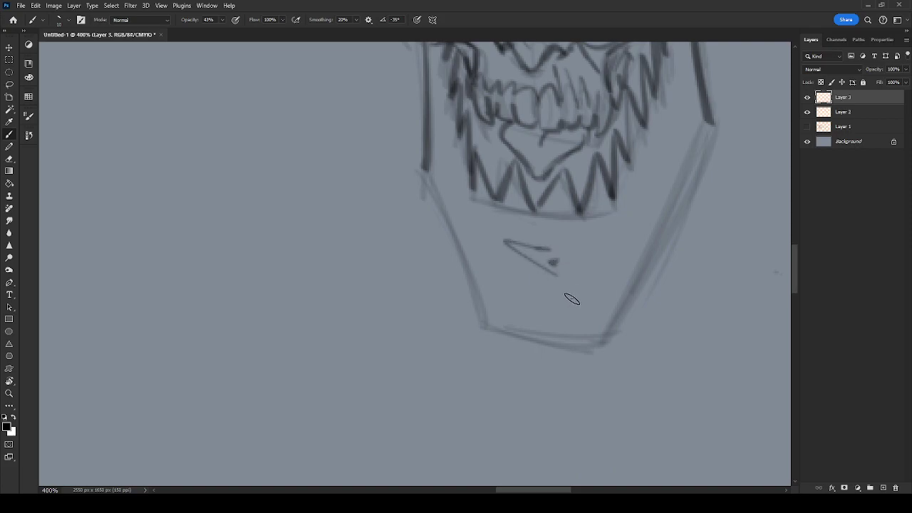
mouse_move(424, 173)
left_mouse_down()
mouse_move(482, 329)
mouse_move(591, 346)
left_mouse_up()
left_click_drag(479, 325, 584, 346)
left_click_drag(710, 128, 602, 342)
left_click_drag(710, 146, 595, 336)
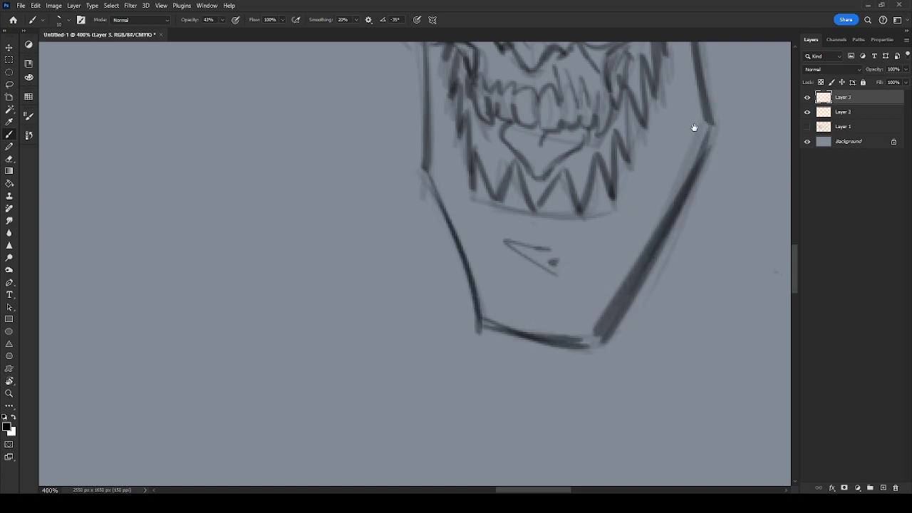
Draw the smaller eye with its lower lid, and add the iris and pupil to the larger eye.
left_click_drag(694, 126, 640, 321)
mouse_move(419, 201)
left_mouse_down()
mouse_move(474, 222)
mouse_move(471, 232)
mouse_move(456, 233)
mouse_move(436, 201)
mouse_move(466, 212)
left_mouse_up()
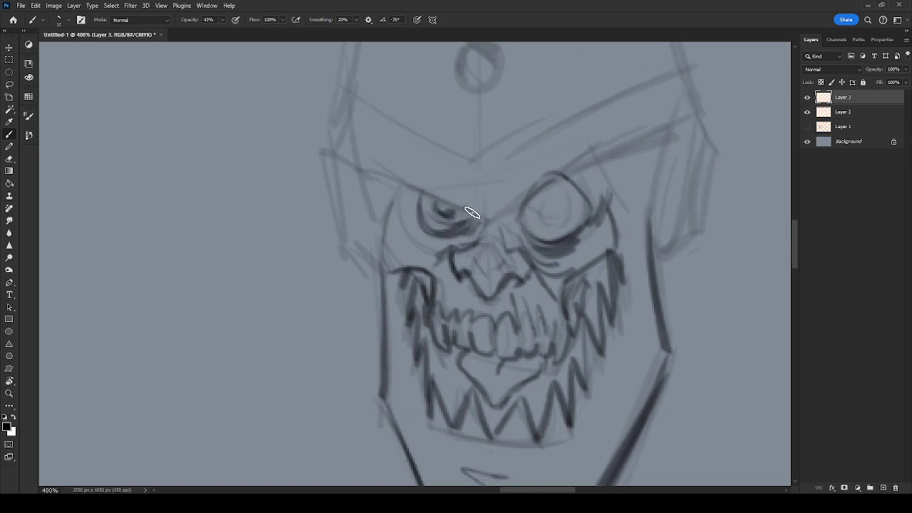
mouse_move(552, 188)
left_mouse_down()
mouse_move(551, 220)
mouse_move(568, 192)
mouse_move(559, 214)
mouse_move(562, 195)
mouse_move(551, 206)
mouse_move(562, 201)
left_mouse_up()
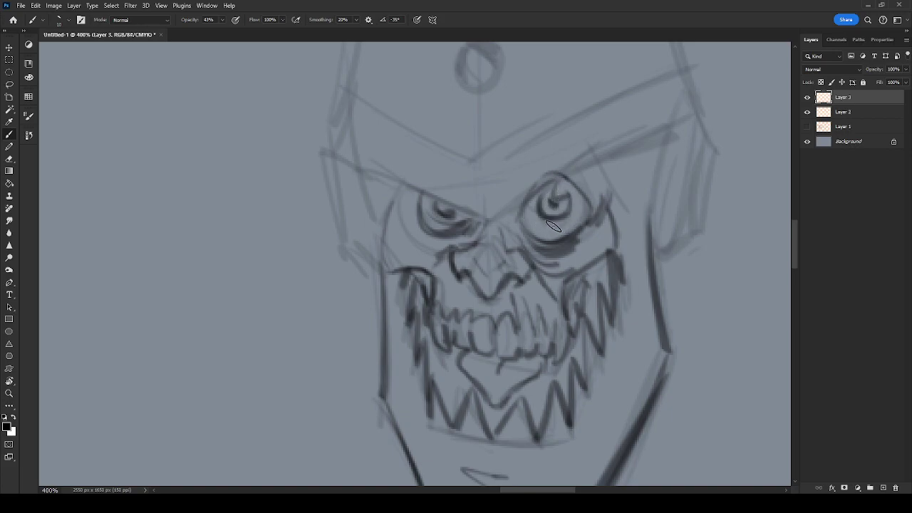
Draw a bold slanted brow line over the larger eye, and add creases and a socket edge around the smaller eye.
mouse_move(510, 222)
left_mouse_down()
mouse_move(526, 232)
mouse_move(683, 127)
mouse_move(672, 126)
left_mouse_up()
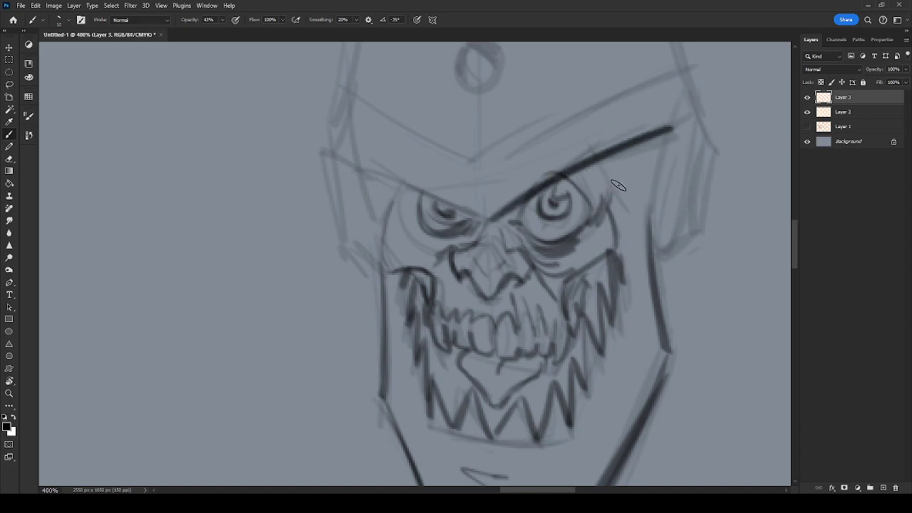
left_click_drag(412, 184, 396, 211)
left_click_drag(413, 247, 452, 250)
left_click_drag(396, 191, 381, 269)
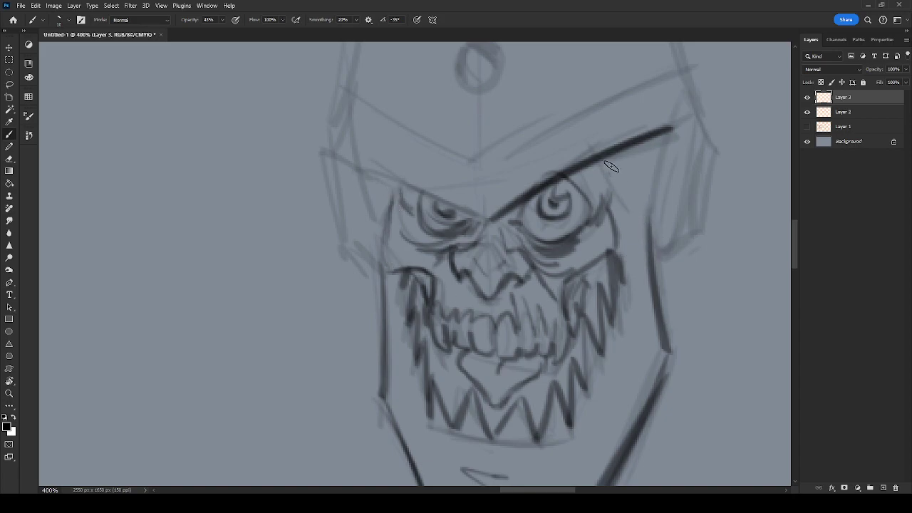
Draw the inner edges of the helmet's face opening on both sides, and the brow line over the smaller eye.
left_click_drag(605, 167, 631, 240)
key("ctrl+z")
left_click_drag(607, 163, 648, 262)
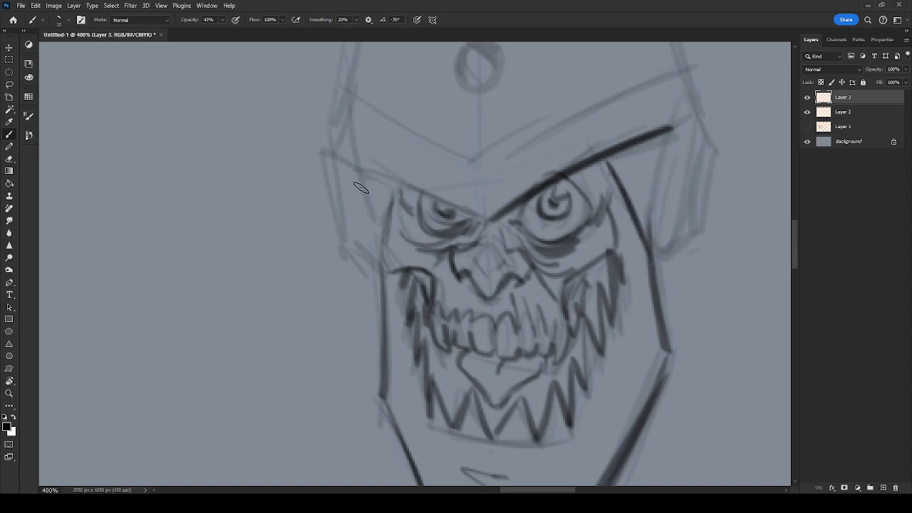
left_click_drag(356, 169, 381, 292)
scroll(470, 321, "down", 1)
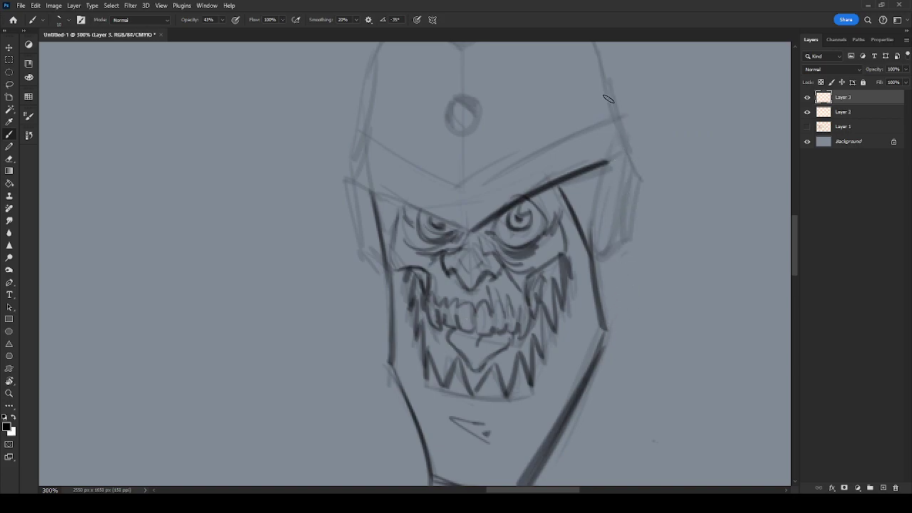
left_click_drag(371, 191, 472, 232)
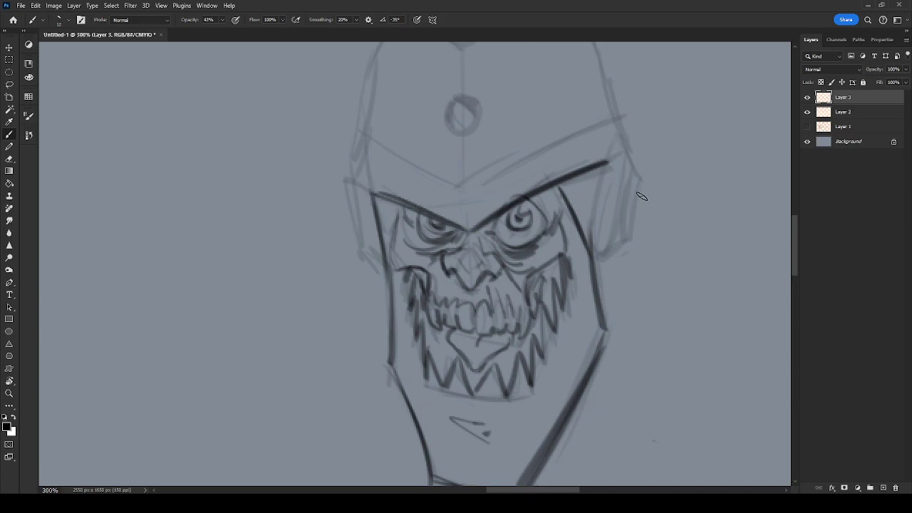
Outline the angular ear guards on both sides of the helmet.
left_click_drag(600, 167, 592, 255)
mouse_move(629, 183)
left_mouse_down()
mouse_move(629, 245)
mouse_move(617, 171)
mouse_move(626, 198)
mouse_move(599, 265)
left_mouse_up()
mouse_move(363, 168)
left_mouse_down()
mouse_move(349, 228)
mouse_move(376, 270)
left_mouse_up()
left_click_drag(349, 191, 376, 270)
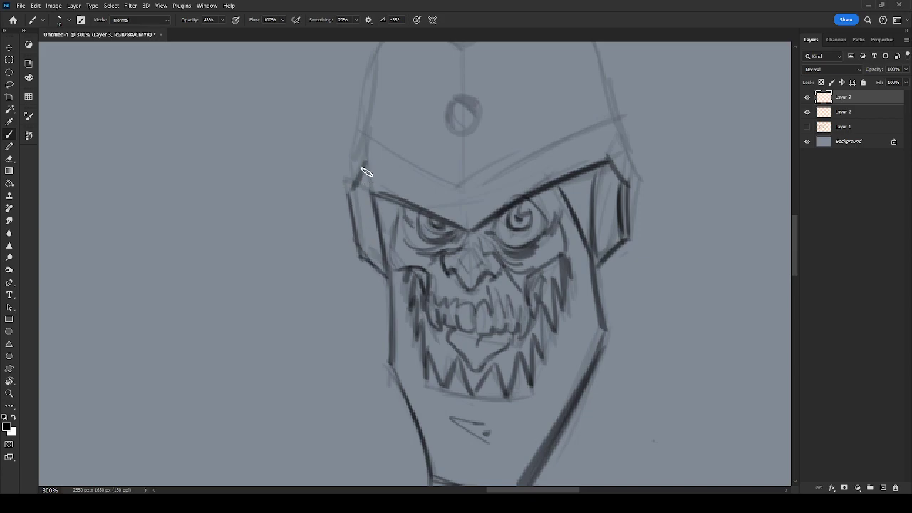
Trace the helmet's side edges above the ear guards and the rounded dome that joins them.
scroll(428, 224, "up", 3)
scroll(584, 169, "up", 3)
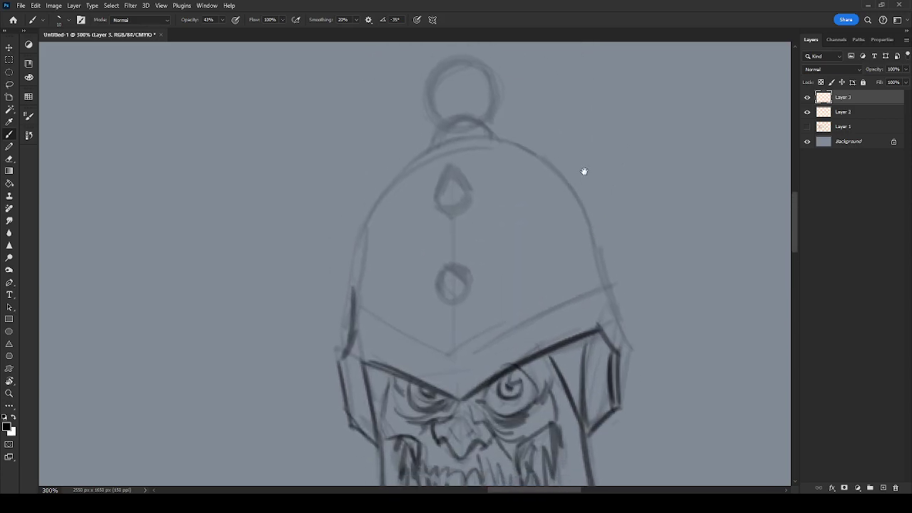
mouse_move(595, 249)
left_mouse_down()
mouse_move(609, 337)
mouse_move(600, 332)
left_mouse_up()
key("ctrl+z")
key("ctrl+z")
left_click_drag(591, 243, 599, 328)
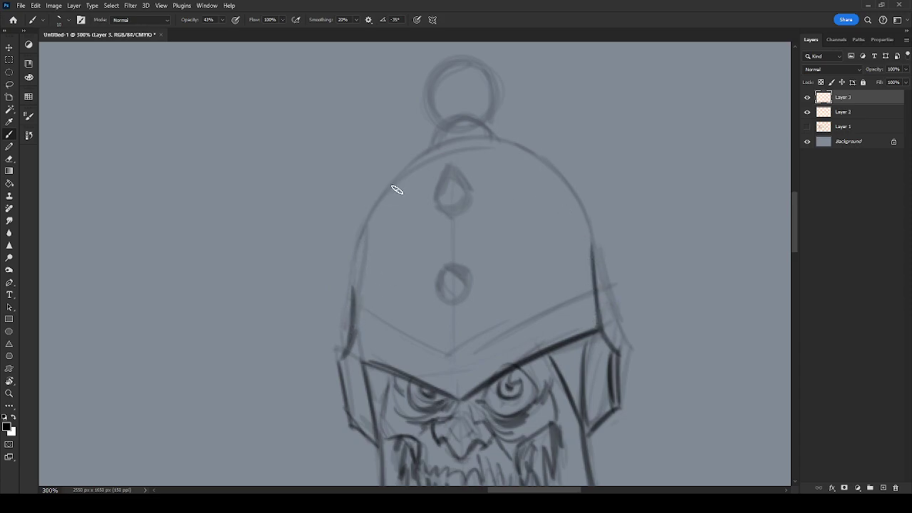
mouse_move(593, 253)
left_mouse_down()
mouse_move(505, 165)
mouse_move(460, 163)
mouse_move(376, 213)
left_mouse_up()
left_click_drag(421, 168, 358, 271)
left_click_drag(353, 307, 460, 163)
Draw the two teardrop ornaments down the helmet's centre and the V-shaped upper line of its brow band.
mouse_move(591, 257)
left_mouse_down()
mouse_move(537, 181)
mouse_move(453, 164)
mouse_move(444, 190)
mouse_move(456, 177)
mouse_move(462, 211)
mouse_move(434, 193)
mouse_move(447, 165)
left_mouse_up()
mouse_move(436, 294)
left_mouse_down()
mouse_move(452, 278)
mouse_move(442, 268)
mouse_move(464, 275)
mouse_move(449, 304)
left_mouse_up()
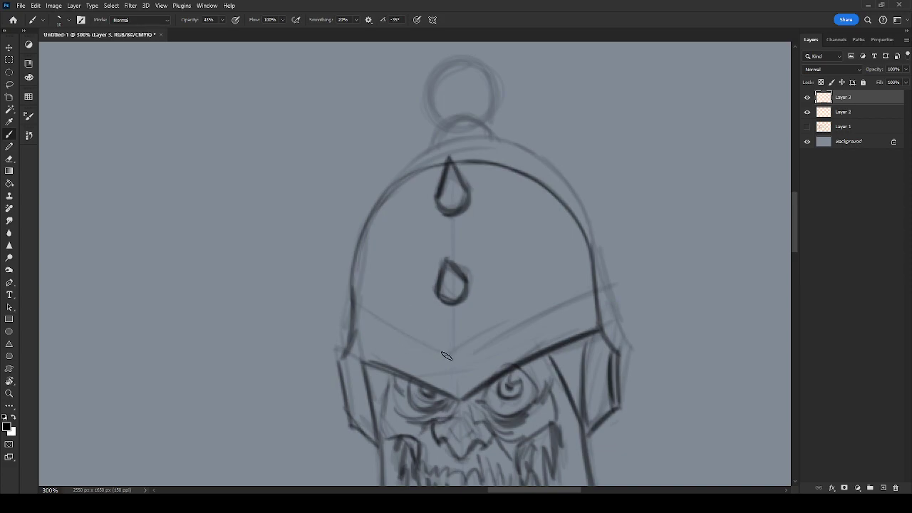
mouse_move(349, 304)
left_mouse_down()
mouse_move(450, 354)
mouse_move(590, 283)
left_mouse_up()
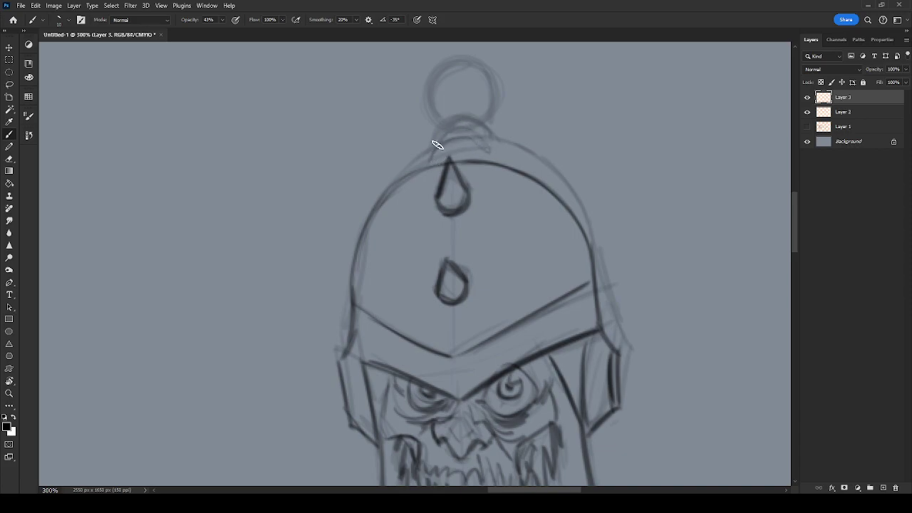
Draw the helmet's curved top mount and the round ball above it.
mouse_move(486, 161)
left_mouse_down()
mouse_move(439, 142)
mouse_move(481, 153)
mouse_move(443, 143)
mouse_move(472, 131)
mouse_move(464, 138)
mouse_move(482, 158)
left_mouse_up()
mouse_move(425, 109)
left_mouse_down()
mouse_move(476, 132)
mouse_move(426, 114)
mouse_move(432, 133)
mouse_move(483, 123)
mouse_move(427, 101)
mouse_move(481, 126)
mouse_move(430, 90)
mouse_move(462, 96)
left_mouse_up()
Shade the area between the mouth and the spiky outline with a dark tone.
scroll(498, 214, "down", 3)
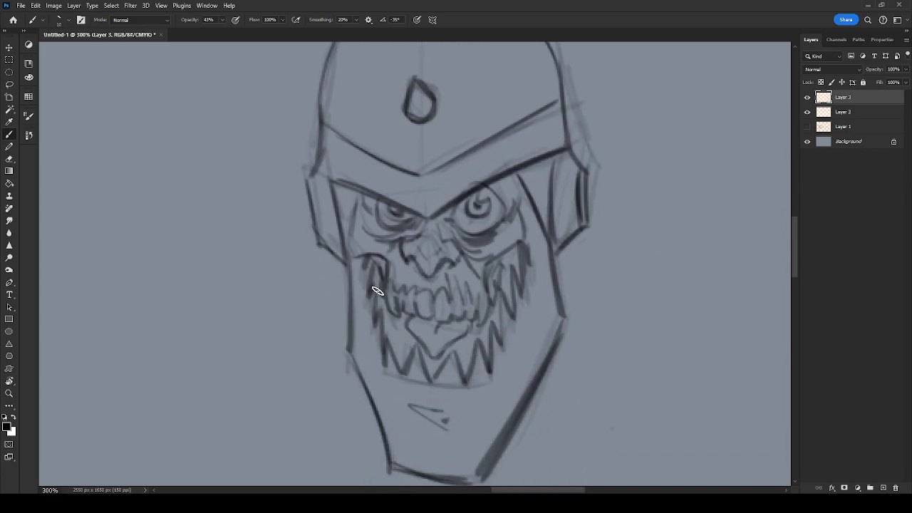
mouse_move(376, 293)
left_mouse_down()
mouse_move(396, 366)
mouse_move(389, 337)
mouse_move(399, 348)
mouse_move(406, 332)
mouse_move(407, 356)
mouse_move(428, 359)
mouse_move(439, 350)
mouse_move(435, 366)
mouse_move(469, 335)
mouse_move(458, 372)
mouse_move(475, 326)
mouse_move(485, 337)
mouse_move(491, 303)
mouse_move(496, 320)
mouse_move(498, 287)
mouse_move(507, 289)
mouse_move(514, 262)
mouse_move(513, 322)
left_mouse_up()
Make the Layer 1 rough body sketch visible again around the head.
key("ctrl+minus")
key("ctrl+minus")
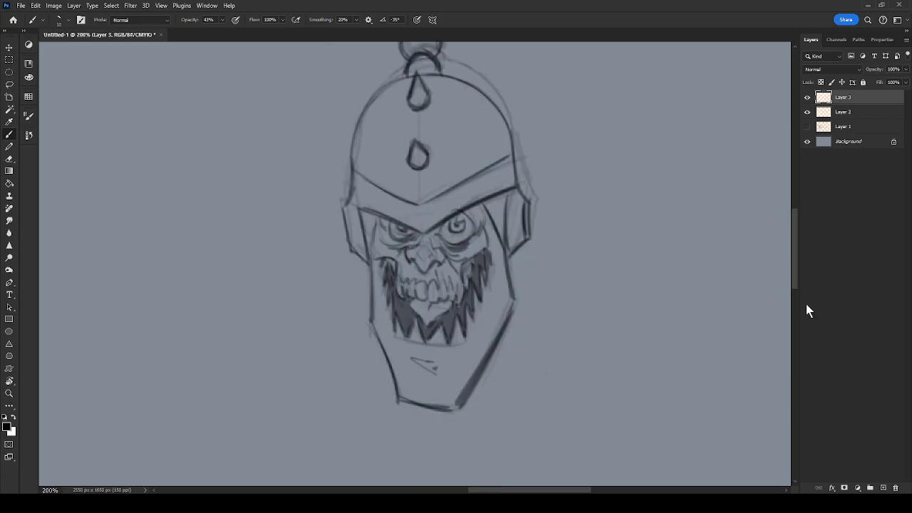
left_click(807, 126)
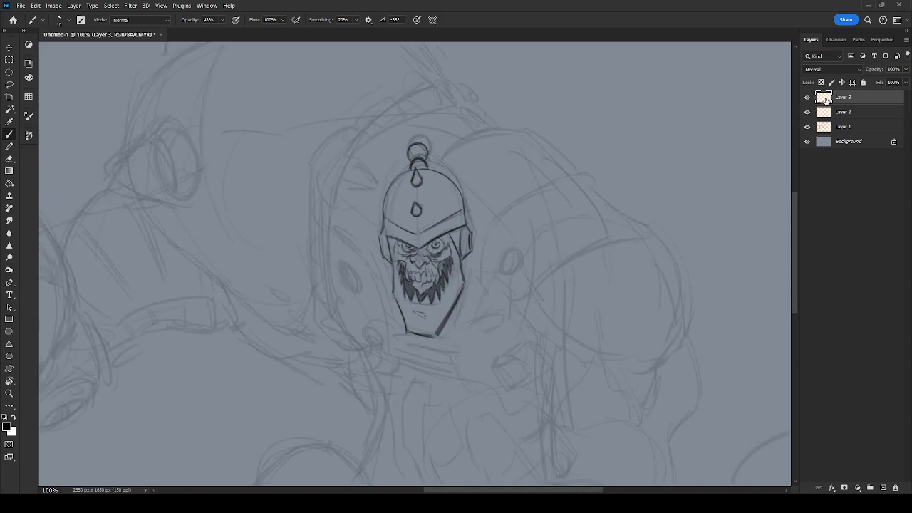
Examine the refined head against the surrounding rough sketch of the shoulders, body and cannon arm.
key("ctrl+plus")
left_click_drag(656, 298, 566, 374)
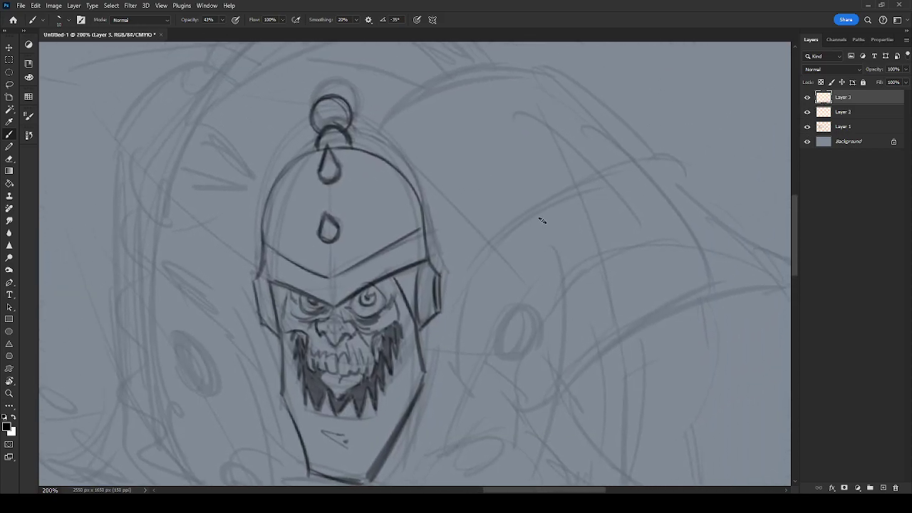
left_click_drag(472, 352, 587, 259)
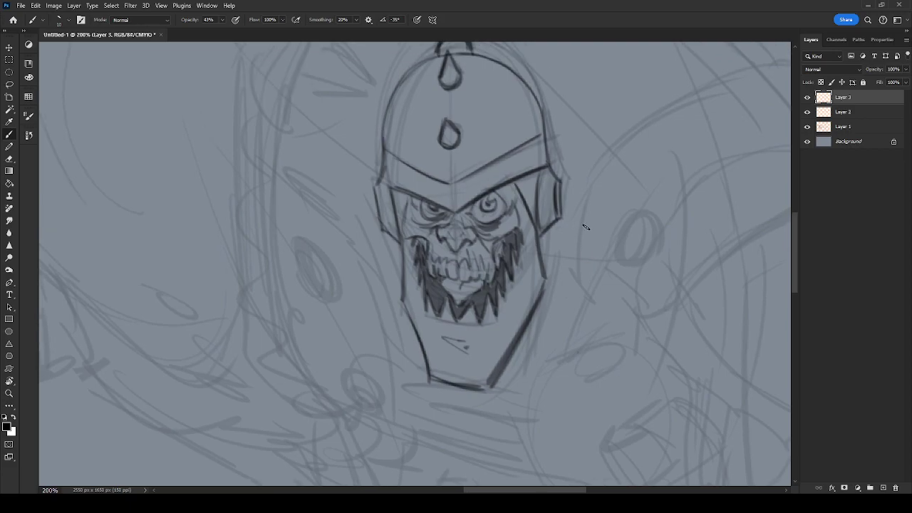
left_click_drag(556, 375, 705, 330)
mouse_move(591, 359)
left_mouse_down()
mouse_move(696, 387)
mouse_move(712, 382)
left_mouse_up()
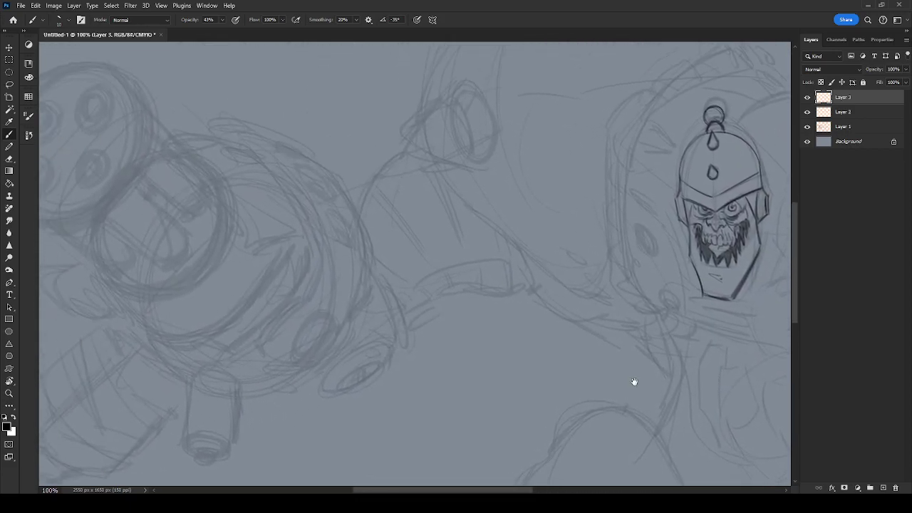
left_click_drag(617, 173, 539, 337)
left_click_drag(609, 256, 472, 166)
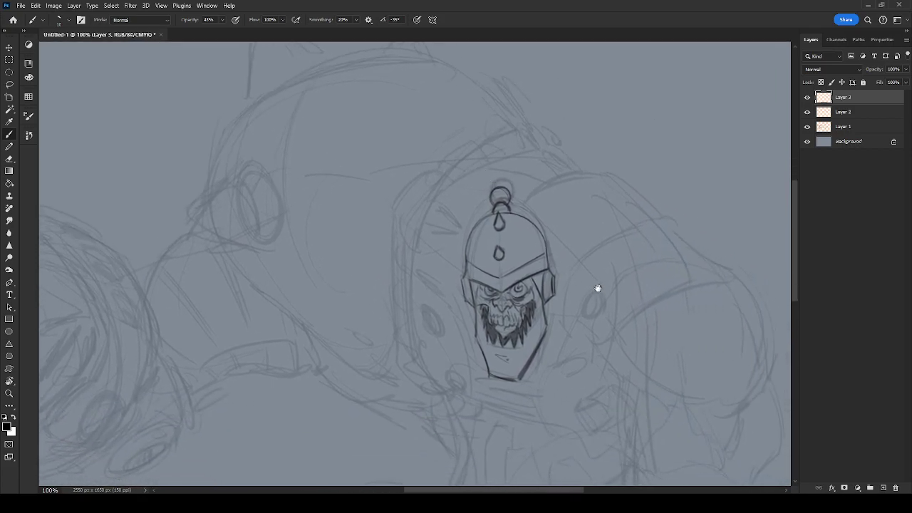
Draw the open hand's index fingertip over the rough sketch, with a rounded outline and a four-sided nail.
left_click_drag(597, 290, 523, 203)
left_click_drag(610, 308, 607, 189)
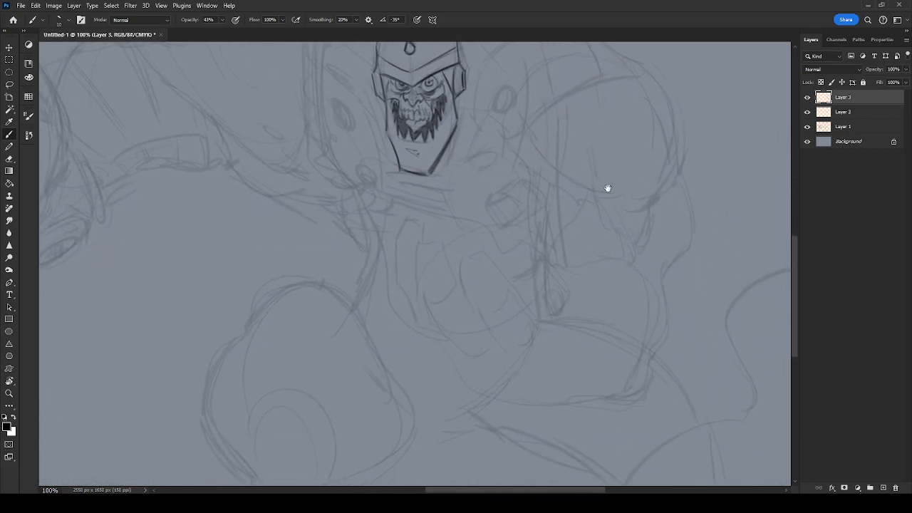
left_click_drag(554, 281, 634, 405)
key("ctrl+plus")
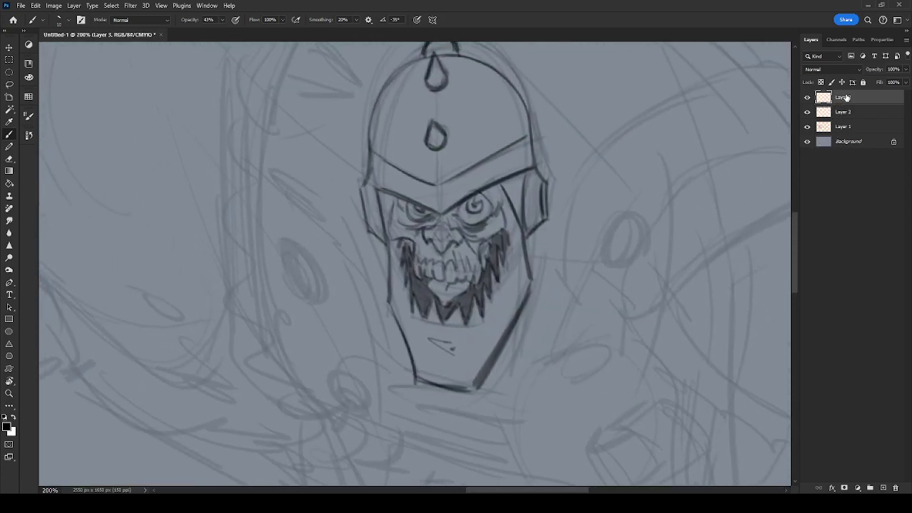
left_click_drag(632, 301, 507, 129)
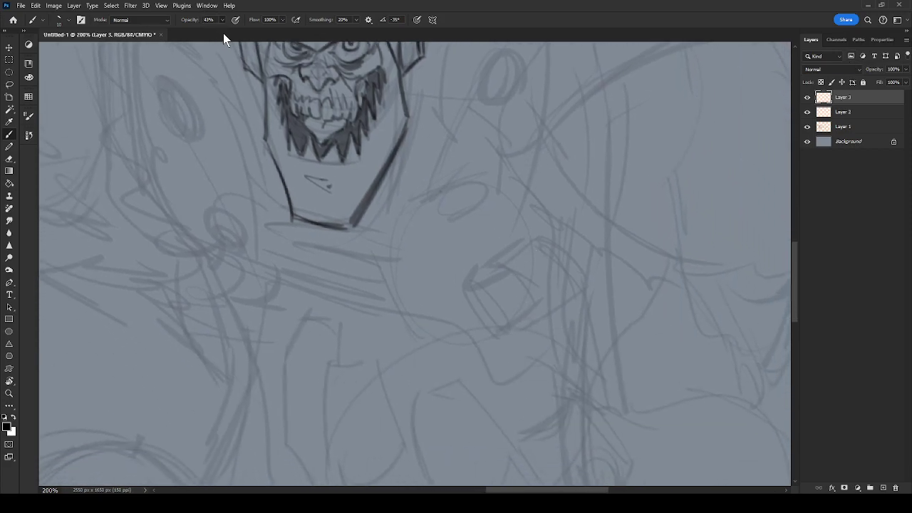
left_click_drag(512, 296, 303, 257)
key("r")
left_click_drag(410, 250, 629, 326)
key("b")
mouse_move(449, 281)
left_mouse_down()
mouse_move(458, 275)
mouse_move(427, 247)
left_mouse_up()
left_click_drag(420, 301, 405, 279)
left_click_drag(433, 244, 460, 269)
mouse_move(429, 245)
left_mouse_down()
mouse_move(452, 269)
mouse_move(430, 245)
left_mouse_up()
left_click_drag(404, 278, 429, 246)
mouse_move(416, 294)
left_mouse_down()
mouse_move(433, 312)
mouse_move(462, 275)
mouse_move(468, 289)
mouse_move(447, 310)
mouse_move(429, 318)
mouse_move(471, 277)
mouse_move(460, 294)
left_mouse_up()
left_click_drag(374, 258, 420, 320)
left_click_drag(375, 261, 422, 322)
mouse_move(373, 259)
left_mouse_down()
mouse_move(407, 208)
mouse_move(421, 215)
mouse_move(407, 239)
mouse_move(472, 272)
left_mouse_up()
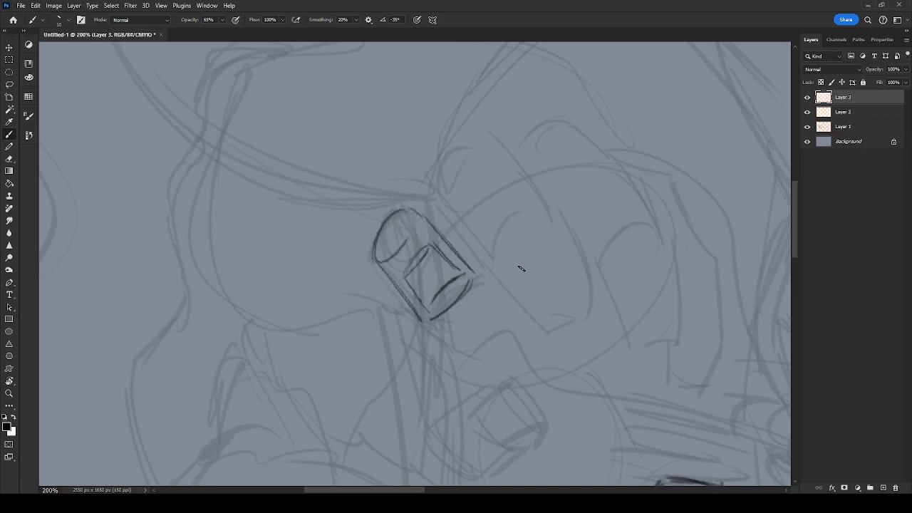
Draw the longer middle finger beside the index finger, with straight sides, a blunt tip and a curved knuckle crease.
mouse_move(532, 198)
left_mouse_down()
mouse_move(493, 238)
mouse_move(542, 219)
left_mouse_up()
left_click_drag(499, 251, 548, 215)
mouse_move(483, 259)
left_mouse_down()
mouse_move(543, 326)
mouse_move(578, 313)
left_mouse_up()
mouse_move(556, 208)
left_mouse_down()
mouse_move(591, 303)
mouse_move(570, 320)
left_mouse_up()
mouse_move(438, 191)
left_mouse_down()
mouse_move(479, 259)
mouse_move(443, 161)
mouse_move(459, 141)
mouse_move(546, 199)
left_mouse_up()
left_click_drag(419, 207, 460, 246)
Draw a blocky thumb tip with a nail facing the index finger.
mouse_move(543, 343)
left_mouse_down()
mouse_move(549, 230)
mouse_move(512, 198)
left_mouse_up()
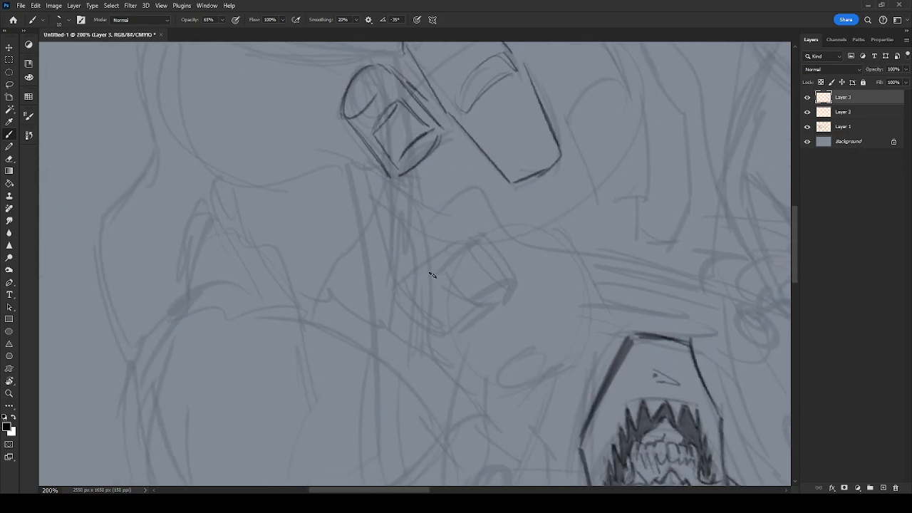
mouse_move(470, 229)
left_mouse_down()
mouse_move(402, 284)
mouse_move(407, 322)
mouse_move(434, 331)
mouse_move(499, 302)
mouse_move(458, 329)
left_mouse_up()
left_click_drag(443, 270, 468, 303)
mouse_move(478, 239)
left_mouse_down()
mouse_move(499, 274)
mouse_move(445, 267)
left_mouse_up()
left_click_drag(468, 307, 503, 282)
mouse_move(471, 233)
left_mouse_down()
mouse_move(484, 231)
mouse_move(500, 248)
mouse_move(514, 287)
left_mouse_up()
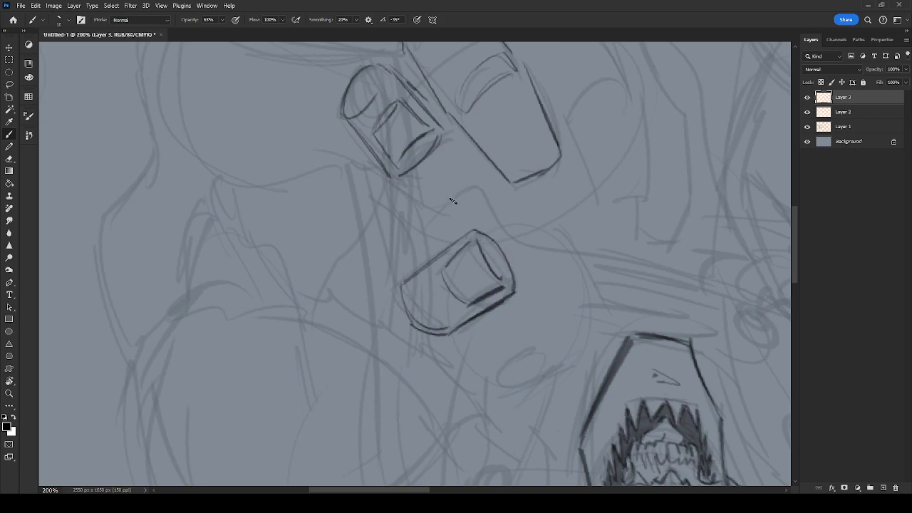
Draw the palm line at the index finger and the tapered ring finger with its joint crease and nail.
left_click_drag(403, 190, 453, 212)
mouse_move(657, 238)
left_mouse_down()
mouse_move(570, 299)
mouse_move(513, 261)
left_mouse_up()
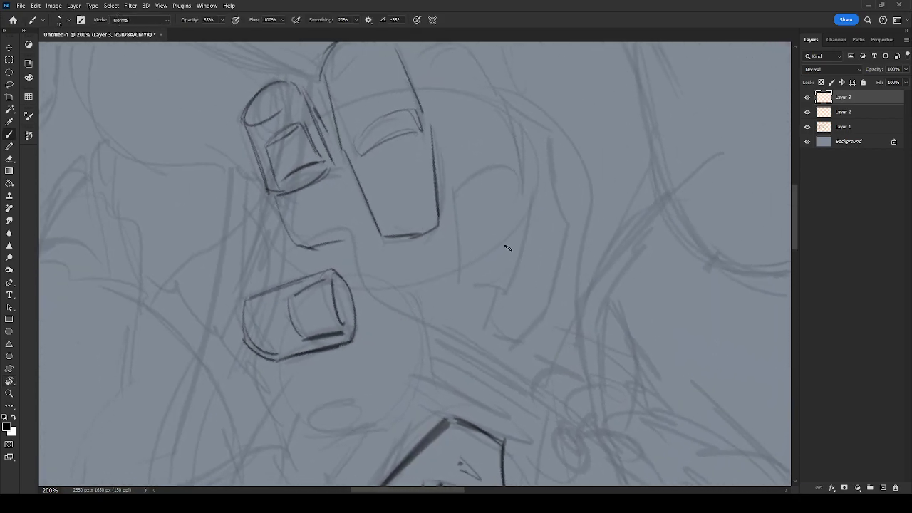
mouse_move(462, 194)
left_mouse_down()
mouse_move(522, 204)
mouse_move(484, 166)
mouse_move(532, 200)
mouse_move(457, 274)
mouse_move(514, 287)
left_mouse_up()
mouse_move(530, 202)
left_mouse_down()
mouse_move(514, 283)
mouse_move(479, 278)
left_mouse_up()
mouse_move(476, 228)
left_mouse_down()
mouse_move(508, 231)
mouse_move(512, 255)
mouse_move(488, 255)
mouse_move(485, 241)
mouse_move(468, 267)
mouse_move(472, 243)
mouse_move(474, 277)
mouse_move(467, 273)
mouse_move(496, 283)
left_mouse_up()
key("ctrl+z")
left_click_drag(511, 247, 511, 283)
left_click_drag(473, 243, 507, 243)
mouse_move(484, 236)
left_mouse_down()
mouse_move(510, 251)
mouse_move(473, 248)
mouse_move(467, 277)
left_mouse_up()
key("space")
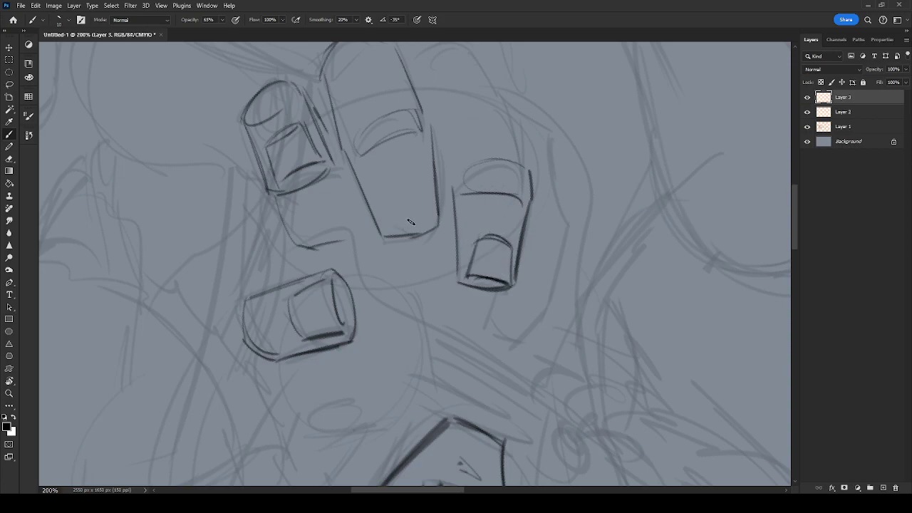
Draw a four-sided nail at the middle finger's tip.
left_click_drag(386, 229, 432, 218)
left_click_drag(379, 187, 388, 235)
left_click_drag(379, 184, 426, 177)
left_click_drag(426, 176, 432, 217)
key("space")
Draw the slim little finger next to the ring finger, with its tip, outer edge and nail curve.
left_click_drag(609, 298, 503, 280)
key("r")
left_click_drag(541, 373, 575, 218)
left_click_drag(411, 288, 429, 320)
left_click_drag(431, 321, 463, 307)
left_click_drag(449, 252, 463, 292)
mouse_move(402, 254)
left_mouse_down()
mouse_move(419, 235)
mouse_move(451, 272)
left_mouse_up()
mouse_move(447, 250)
left_mouse_down()
mouse_move(463, 308)
mouse_move(456, 285)
left_mouse_up()
left_click_drag(387, 189, 431, 232)
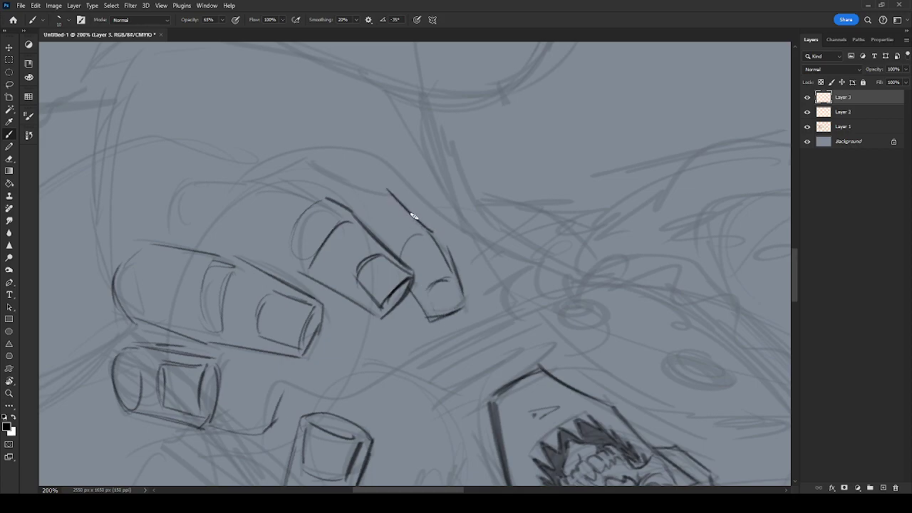
Add the little finger's joint crease and base, and the lower edge of the hand behind the fingers.
left_click_drag(359, 213, 387, 190)
left_click_drag(416, 236, 438, 244)
mouse_move(368, 186)
left_mouse_down()
mouse_move(310, 161)
mouse_move(280, 171)
mouse_move(370, 193)
left_mouse_up()
mouse_move(313, 190)
left_mouse_down()
mouse_move(390, 206)
mouse_move(295, 193)
mouse_move(235, 233)
mouse_move(242, 260)
left_mouse_up()
Erase the blocky thumb tip from Layer 3.
left_click_drag(511, 352, 413, 230)
key("r")
mouse_move(478, 313)
left_mouse_down()
mouse_move(416, 182)
mouse_move(476, 120)
left_mouse_up()
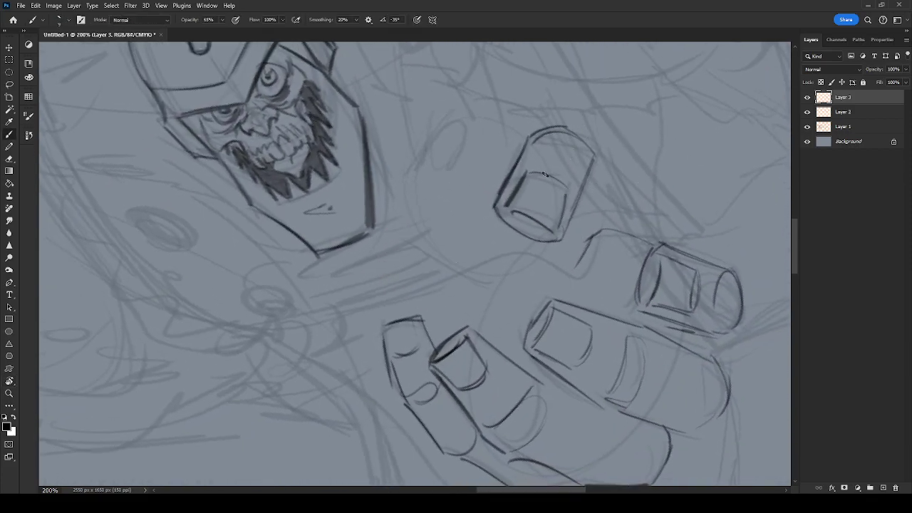
key("e")
mouse_move(531, 183)
left_mouse_down()
mouse_move(530, 214)
mouse_move(537, 190)
left_mouse_up()
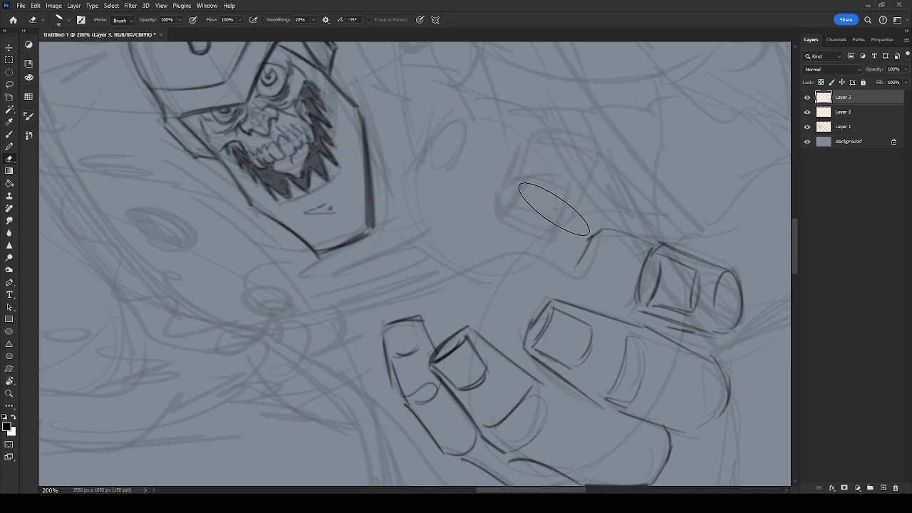
key("b")
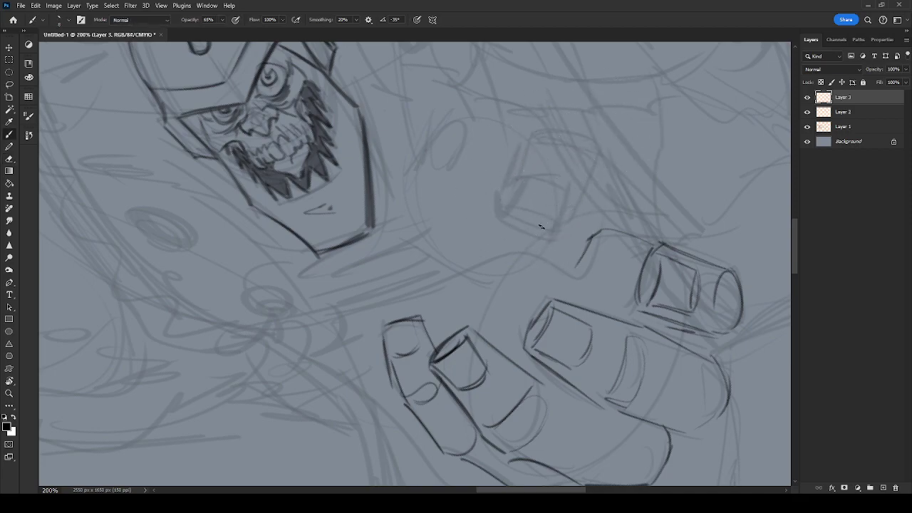
Redraw the thumb tip bending inward, with a rounded outline and a foreshortened nail.
left_click_drag(502, 220, 563, 217)
left_click_drag(587, 179, 571, 211)
left_click_drag(500, 217, 550, 212)
mouse_move(515, 186)
left_mouse_down()
mouse_move(497, 220)
mouse_move(545, 178)
left_mouse_up()
left_click_drag(558, 186, 553, 210)
Draw the thumb's lower segments down to the index finger, adding joint creases and darkening the tip's outline.
mouse_move(495, 223)
left_mouse_down()
mouse_move(560, 136)
mouse_move(621, 206)
left_mouse_up()
left_click_drag(564, 221, 621, 222)
left_click_drag(557, 230, 547, 285)
left_click_drag(619, 204, 659, 249)
mouse_move(550, 246)
left_mouse_down()
mouse_move(532, 313)
mouse_move(561, 227)
left_mouse_up()
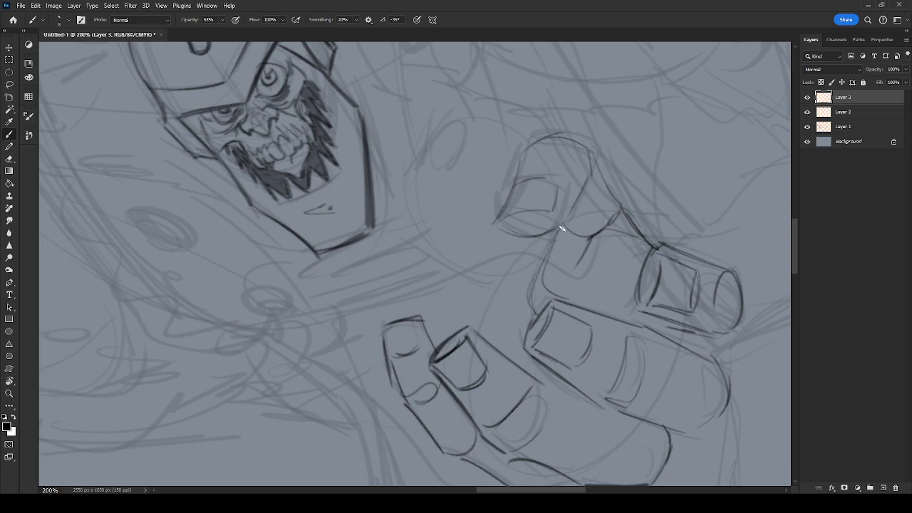
left_click_drag(586, 183, 566, 224)
mouse_move(566, 226)
left_mouse_down()
mouse_move(504, 232)
mouse_move(558, 228)
left_mouse_up()
mouse_move(528, 162)
left_mouse_down()
mouse_move(524, 148)
mouse_move(594, 148)
mouse_move(631, 226)
left_mouse_up()
mouse_move(559, 233)
left_mouse_down()
mouse_move(614, 248)
mouse_move(624, 235)
mouse_move(650, 249)
left_mouse_up()
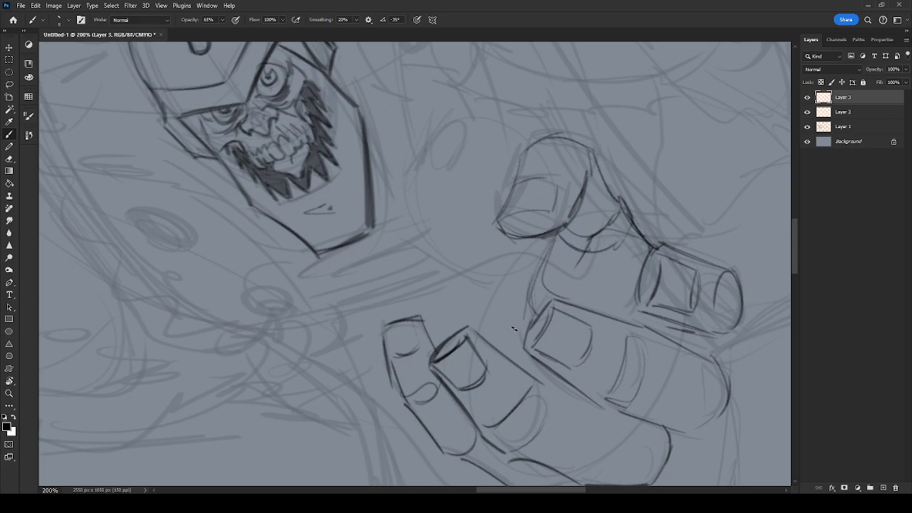
Add the short palm line between the fingers and the hand's edge line below the index finger.
left_click_drag(527, 331, 499, 347)
key("ctrl+minus")
left_click_drag(513, 343, 500, 371)
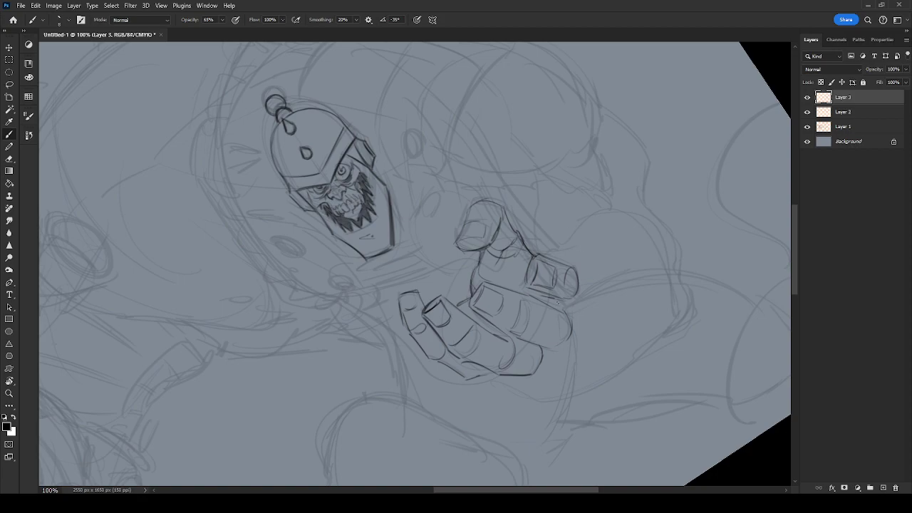
left_click_drag(540, 298, 569, 304)
left_click_drag(490, 307, 514, 338)
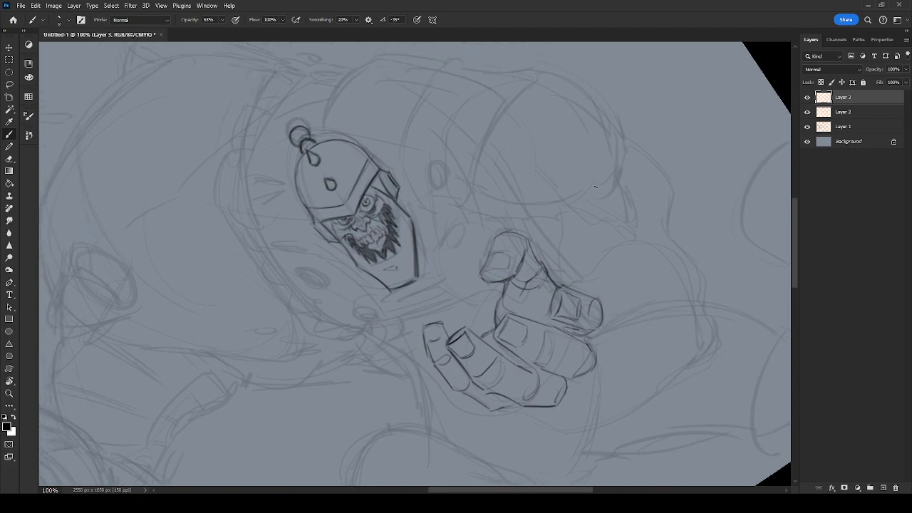
Draw the outer contour of the shoulder and upper arm, plus the inner arm lines behind the hand.
left_click_drag(657, 375, 566, 287)
key("r")
left_click_drag(634, 341, 542, 407)
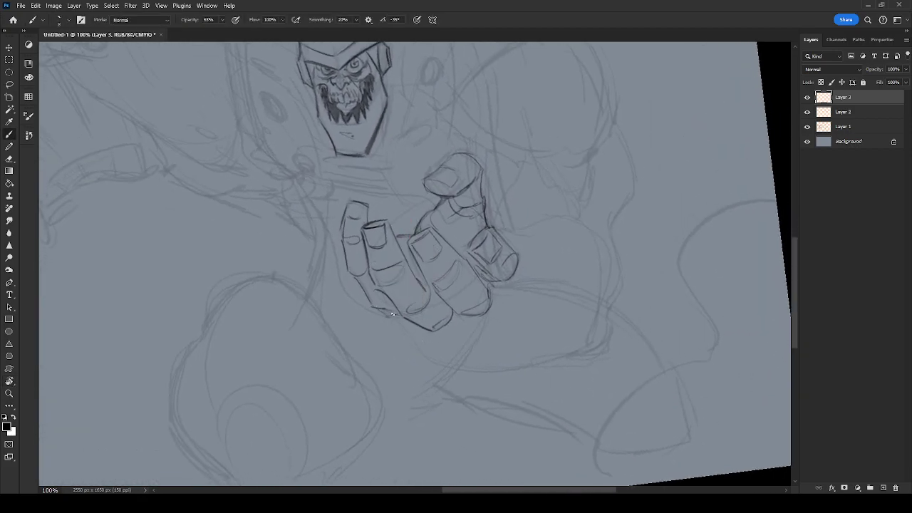
left_click_drag(534, 214, 514, 320)
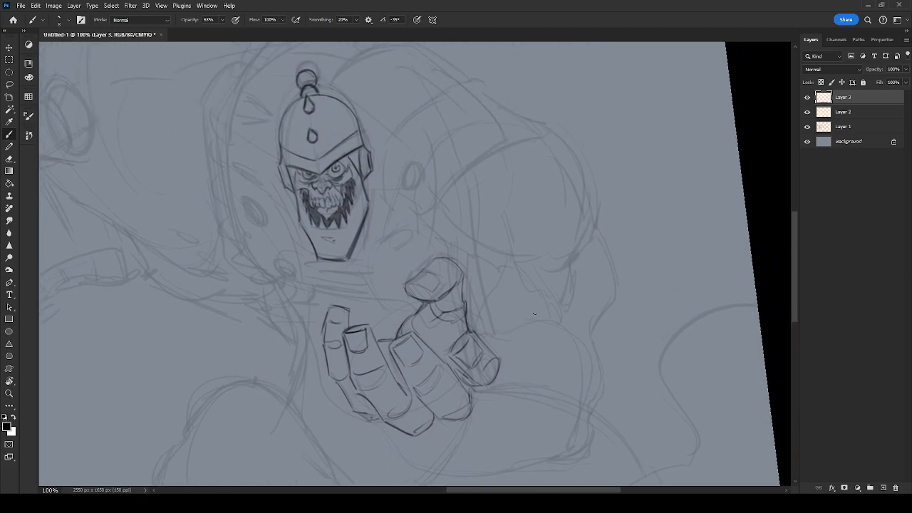
left_click_drag(502, 271, 449, 250)
left_click_drag(526, 277, 559, 308)
left_click_drag(552, 136, 598, 232)
left_click_drag(591, 166, 599, 229)
mouse_move(602, 228)
left_mouse_down()
mouse_move(614, 306)
mouse_move(614, 287)
mouse_move(594, 334)
left_mouse_up()
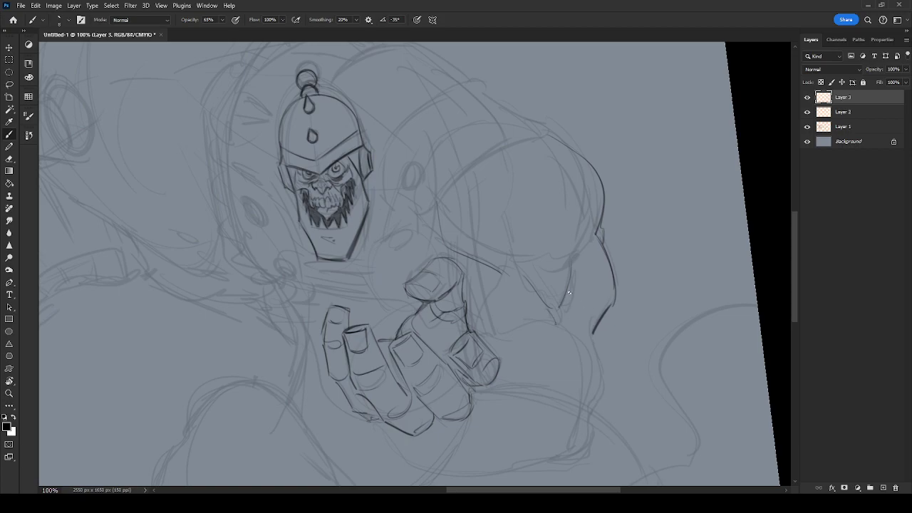
Outline the bulky forearm behind the hand, from the palm's lower edge around the elbow to the thumb side.
left_click_drag(552, 348, 522, 243)
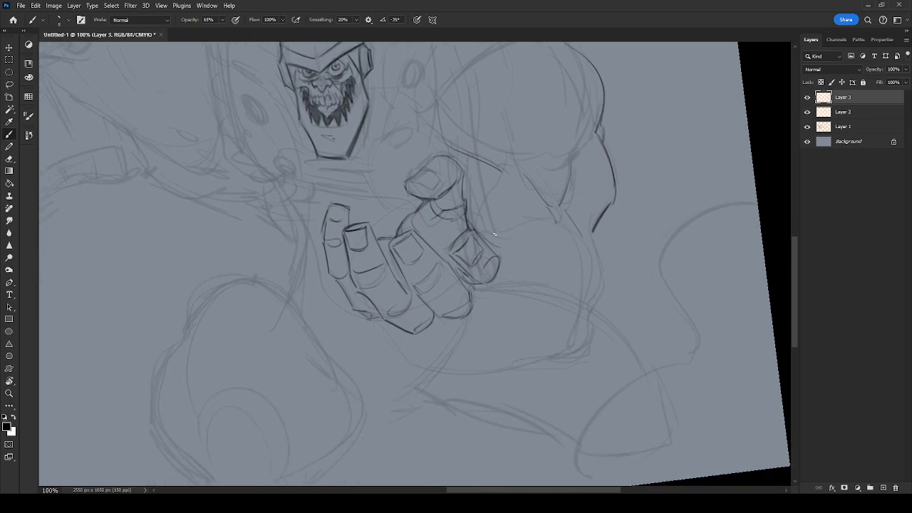
mouse_move(420, 356)
left_mouse_down()
mouse_move(466, 396)
mouse_move(541, 361)
left_mouse_up()
left_click_drag(449, 385, 557, 377)
left_click_drag(597, 355, 596, 305)
left_click_drag(484, 234, 561, 214)
mouse_move(593, 250)
left_mouse_down()
mouse_move(606, 313)
mouse_move(597, 335)
left_mouse_up()
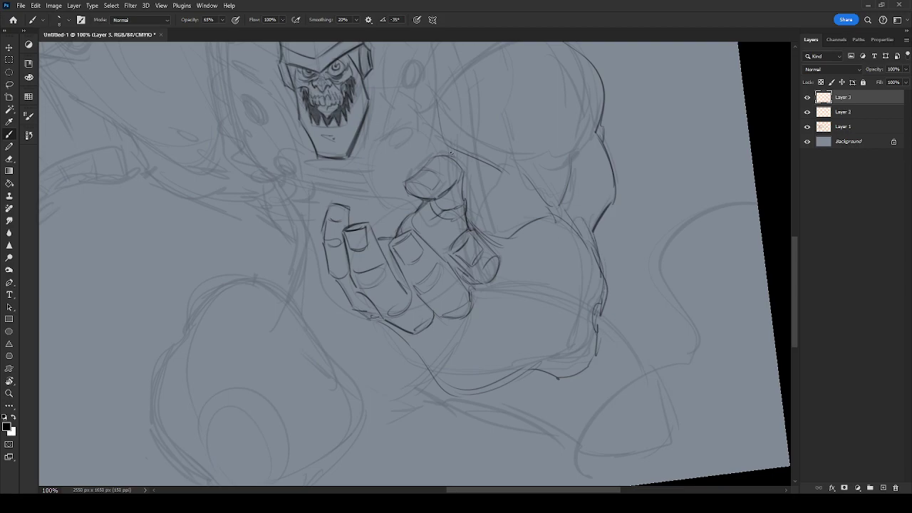
left_click_drag(470, 160, 442, 141)
Erase the refined head from Layer 3 and delete Layer 2 containing the earlier skull sketch.
mouse_move(480, 318)
left_mouse_down()
mouse_move(580, 403)
mouse_move(620, 418)
mouse_move(622, 456)
left_mouse_up()
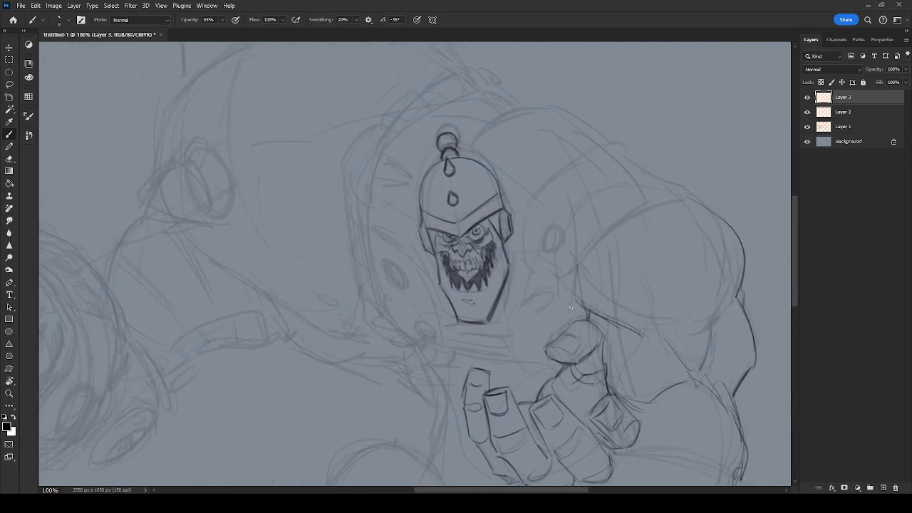
key("e")
mouse_move(527, 255)
left_mouse_down()
mouse_move(491, 285)
mouse_move(445, 285)
mouse_move(474, 145)
mouse_move(459, 116)
left_mouse_up()
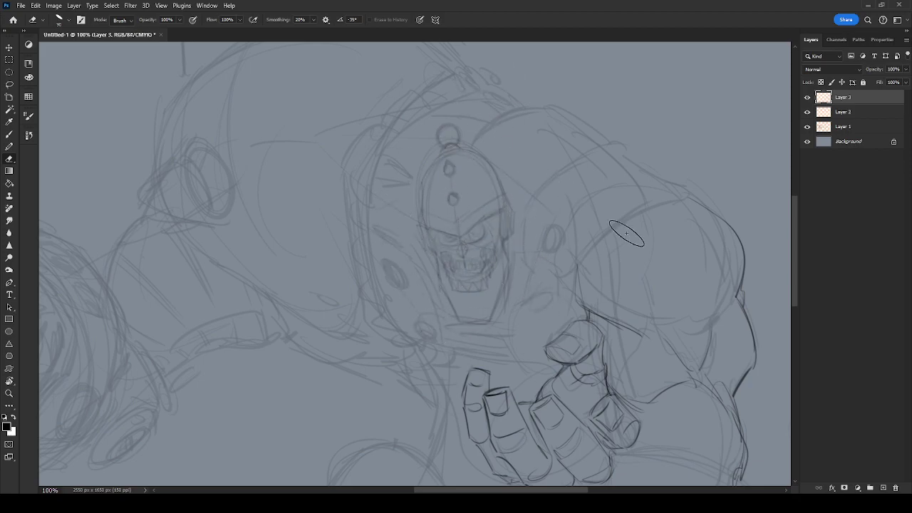
left_click(807, 112)
left_click_drag(819, 106, 895, 488)
Draw a narrow slanted eye and a rounder open eye inside the rough head oval on Layer 3.
key("ctrl+plus")
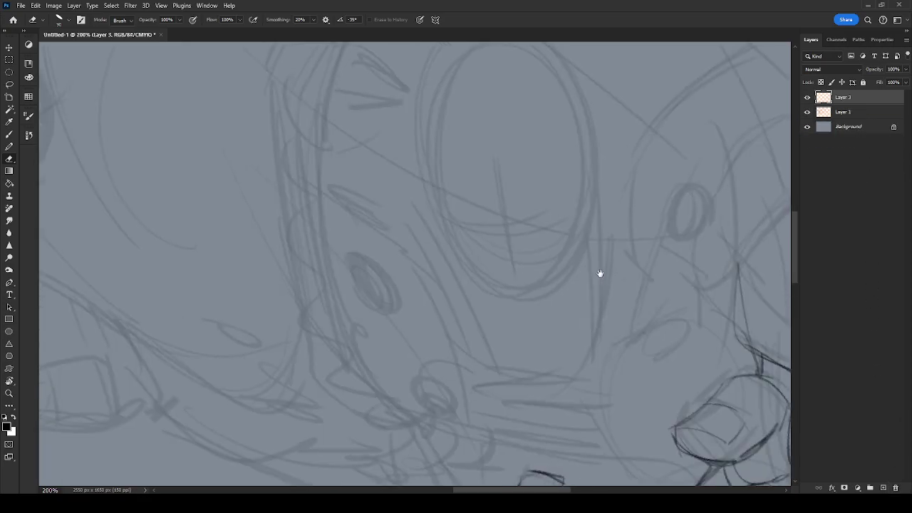
left_click_drag(602, 272, 562, 263)
key("b")
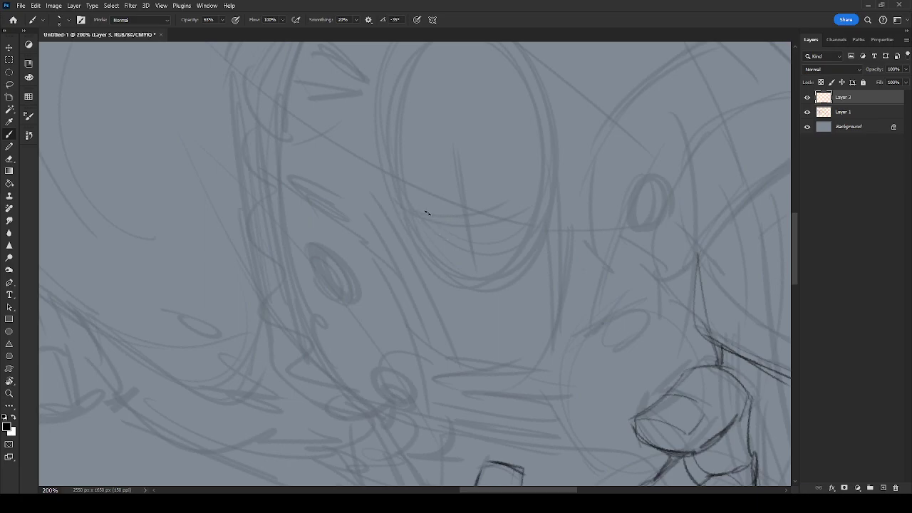
left_click_drag(463, 216, 409, 201)
mouse_move(477, 212)
left_mouse_down()
mouse_move(525, 185)
mouse_move(486, 220)
left_mouse_up()
left_click_drag(523, 191, 500, 224)
mouse_move(417, 210)
left_mouse_down()
mouse_move(450, 218)
mouse_move(498, 192)
mouse_move(501, 222)
left_mouse_up()
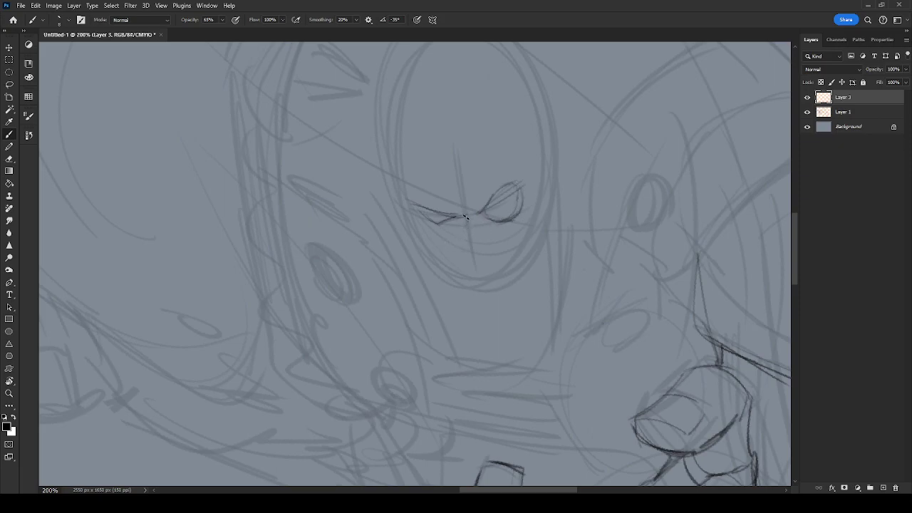
Draw the skull's nose cavity, cheekbones and upper jaw line below the eyes.
left_click_drag(456, 239, 467, 251)
mouse_move(483, 234)
left_mouse_down()
mouse_move(465, 248)
mouse_move(473, 255)
mouse_move(448, 241)
mouse_move(489, 230)
mouse_move(488, 241)
left_mouse_up()
mouse_move(409, 216)
left_mouse_down()
mouse_move(406, 238)
mouse_move(454, 283)
mouse_move(453, 273)
mouse_move(481, 277)
mouse_move(514, 264)
mouse_move(536, 227)
left_mouse_up()
mouse_move(532, 194)
left_mouse_down()
mouse_move(535, 227)
mouse_move(533, 203)
mouse_move(521, 247)
left_mouse_up()
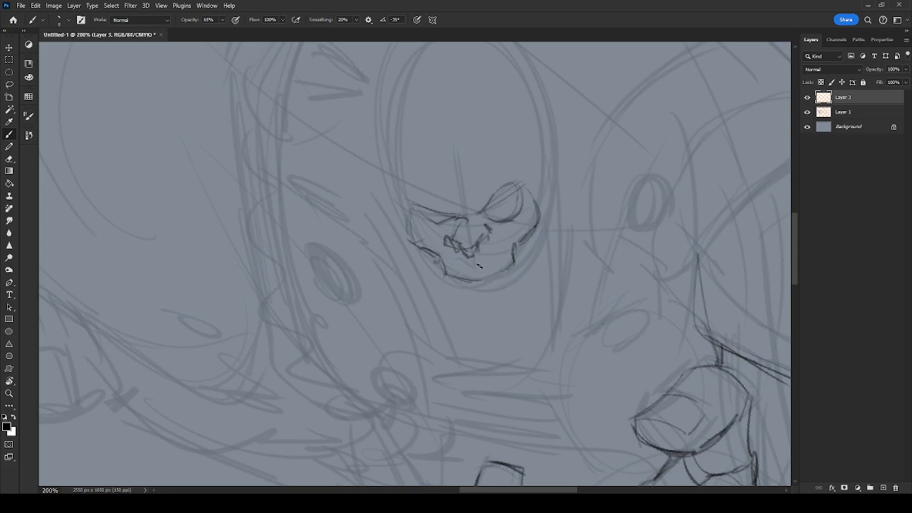
Draw the skull's chin and the curved mouth opening of the face guard, with its upright side edges.
mouse_move(479, 311)
left_mouse_down()
mouse_move(488, 292)
mouse_move(466, 307)
left_mouse_up()
mouse_move(425, 263)
left_mouse_down()
mouse_move(428, 301)
mouse_move(503, 313)
left_mouse_up()
mouse_move(436, 313)
left_mouse_down()
mouse_move(508, 310)
mouse_move(540, 287)
left_mouse_up()
left_click_drag(468, 317, 545, 287)
mouse_move(430, 306)
left_mouse_down()
mouse_move(483, 317)
mouse_move(529, 299)
left_mouse_up()
left_click_drag(531, 233, 542, 289)
mouse_move(414, 244)
left_mouse_down()
mouse_move(409, 318)
mouse_move(427, 356)
mouse_move(441, 355)
mouse_move(416, 324)
mouse_move(468, 379)
left_mouse_up()
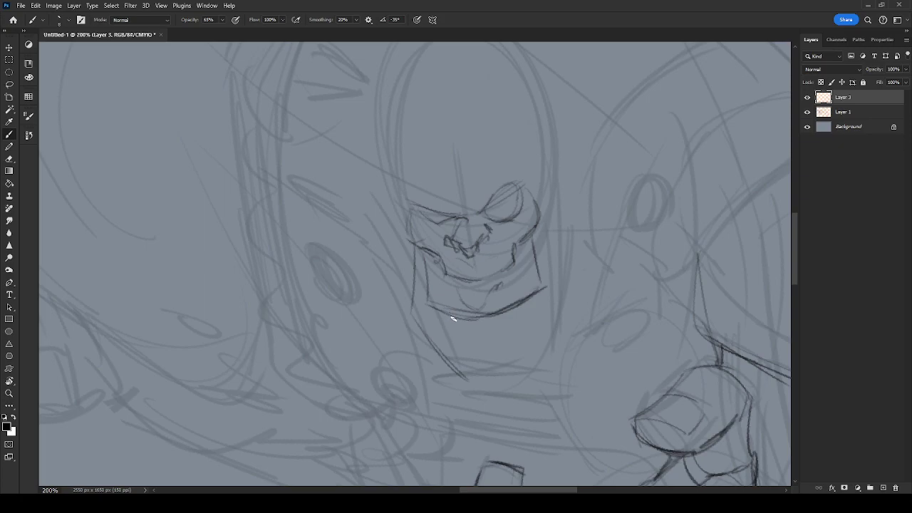
key("ctrl+z")
Draw the face guard's outer sides tapering down to a curved bottom edge below the mouth opening.
left_click_drag(544, 213, 564, 286)
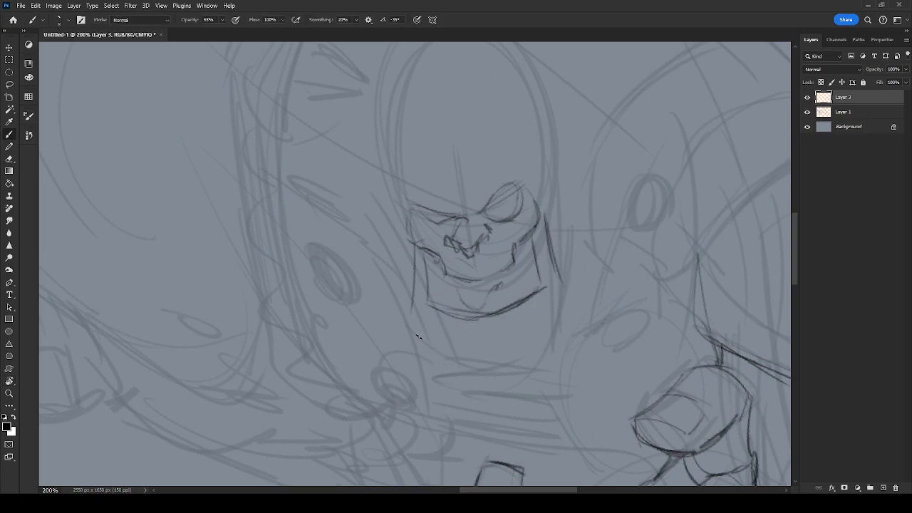
mouse_move(414, 331)
left_mouse_down()
mouse_move(448, 375)
mouse_move(433, 367)
mouse_move(520, 373)
mouse_move(441, 379)
mouse_move(431, 376)
mouse_move(518, 381)
mouse_move(552, 362)
left_mouse_up()
left_click_drag(563, 287, 557, 362)
left_click_drag(559, 314, 552, 371)
mouse_move(432, 375)
left_mouse_down()
mouse_move(467, 388)
mouse_move(550, 363)
left_mouse_up()
left_click_drag(501, 389, 529, 388)
mouse_move(450, 376)
left_mouse_down()
mouse_move(469, 400)
mouse_move(454, 375)
mouse_move(477, 399)
mouse_move(532, 378)
mouse_move(469, 393)
mouse_move(529, 381)
left_mouse_up()
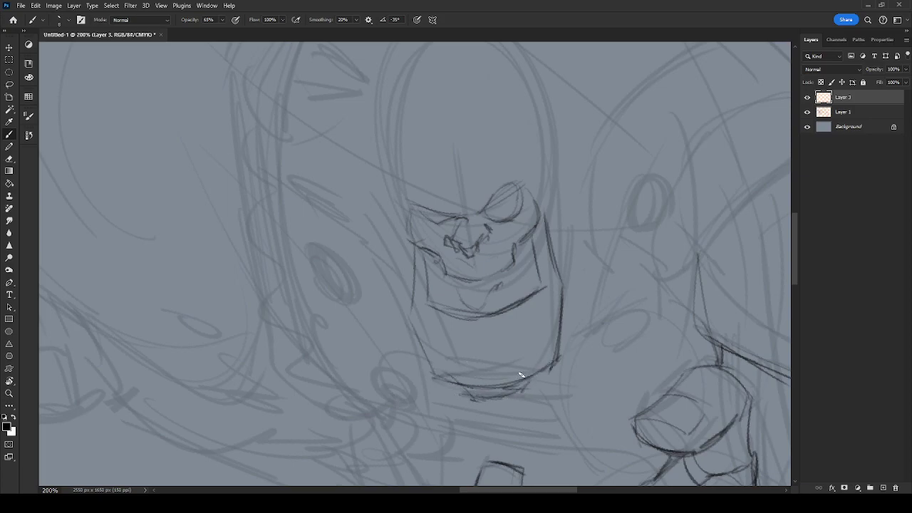
key("ctrl+z")
key("ctrl+z")
Draw the skull's teeth and a zigzag row of spikes along the face guard's opening.
mouse_move(477, 280)
left_mouse_down()
mouse_move(479, 258)
mouse_move(484, 287)
mouse_move(488, 270)
mouse_move(500, 278)
mouse_move(494, 262)
mouse_move(500, 277)
mouse_move(503, 254)
mouse_move(507, 281)
mouse_move(521, 241)
mouse_move(500, 292)
mouse_move(526, 237)
mouse_move(516, 271)
mouse_move(501, 285)
mouse_move(467, 276)
mouse_move(475, 282)
mouse_move(467, 263)
mouse_move(462, 280)
mouse_move(471, 270)
mouse_move(474, 286)
mouse_move(468, 271)
mouse_move(462, 297)
mouse_move(449, 265)
mouse_move(447, 292)
mouse_move(432, 250)
mouse_move(439, 286)
mouse_move(502, 289)
mouse_move(435, 272)
mouse_move(431, 258)
mouse_move(439, 282)
mouse_move(472, 292)
mouse_move(460, 299)
mouse_move(465, 323)
mouse_move(455, 290)
mouse_move(489, 295)
left_mouse_up()
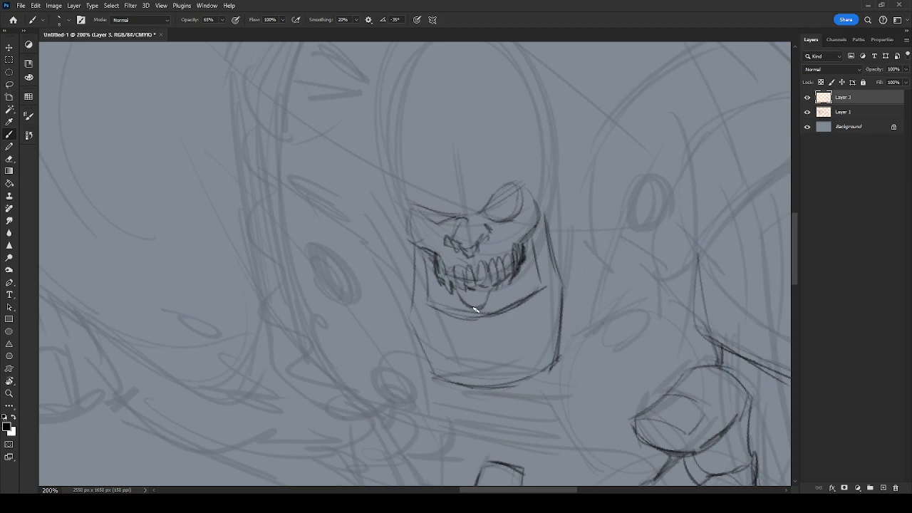
mouse_move(482, 318)
left_mouse_down()
mouse_move(464, 303)
mouse_move(456, 315)
mouse_move(485, 314)
mouse_move(492, 289)
mouse_move(508, 308)
mouse_move(516, 283)
mouse_move(537, 290)
mouse_move(526, 297)
mouse_move(545, 274)
left_mouse_up()
mouse_move(453, 312)
left_mouse_down()
mouse_move(440, 290)
mouse_move(444, 315)
mouse_move(426, 289)
left_mouse_up()
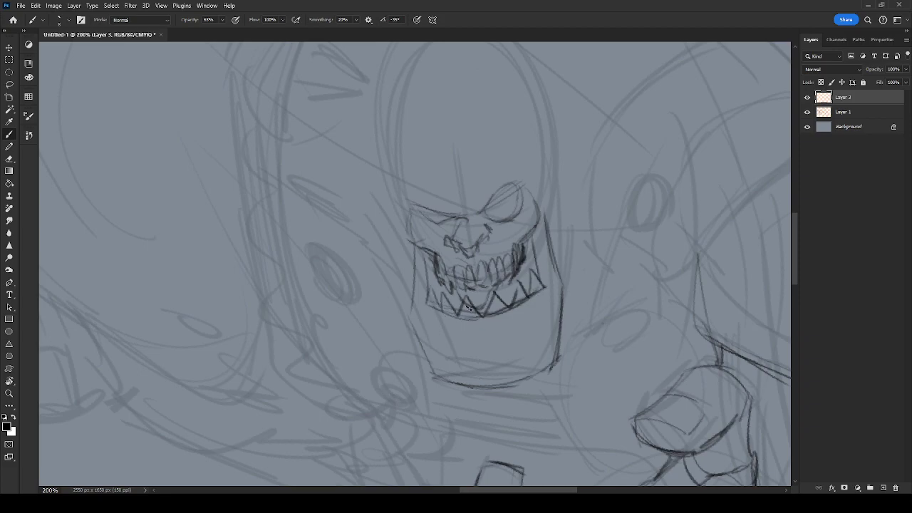
mouse_move(424, 296)
left_mouse_down()
mouse_move(423, 250)
mouse_move(421, 260)
left_mouse_up()
mouse_move(538, 279)
left_mouse_down()
mouse_move(530, 240)
mouse_move(535, 251)
mouse_move(540, 239)
left_mouse_up()
Strengthen the face guard's outline and draw the helmet's bold angled brow edge above the eyes.
mouse_move(410, 324)
left_mouse_down()
mouse_move(432, 379)
mouse_move(546, 362)
mouse_move(567, 335)
left_mouse_up()
left_click_drag(406, 212, 424, 251)
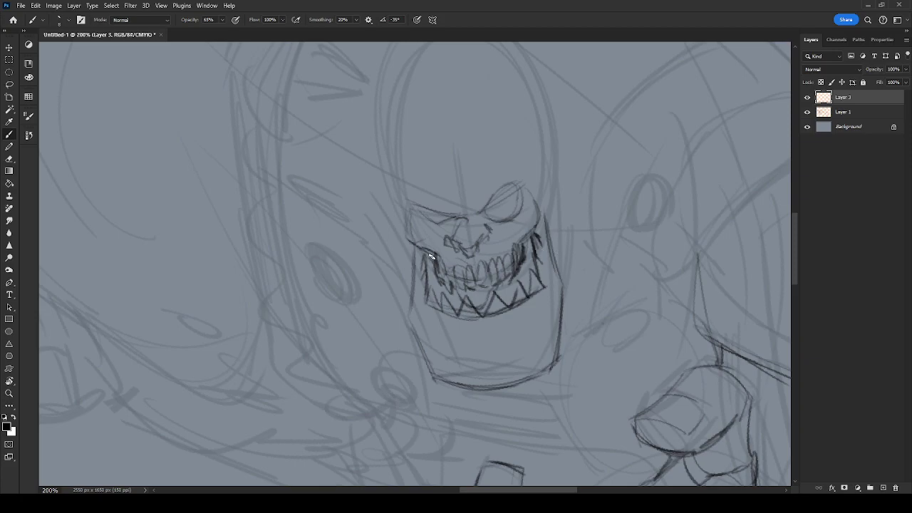
mouse_move(400, 205)
left_mouse_down()
mouse_move(461, 216)
mouse_move(435, 213)
mouse_move(490, 197)
mouse_move(465, 213)
mouse_move(443, 213)
mouse_move(472, 221)
mouse_move(512, 183)
left_mouse_up()
mouse_move(476, 214)
left_mouse_down()
mouse_move(549, 161)
mouse_move(542, 214)
left_mouse_up()
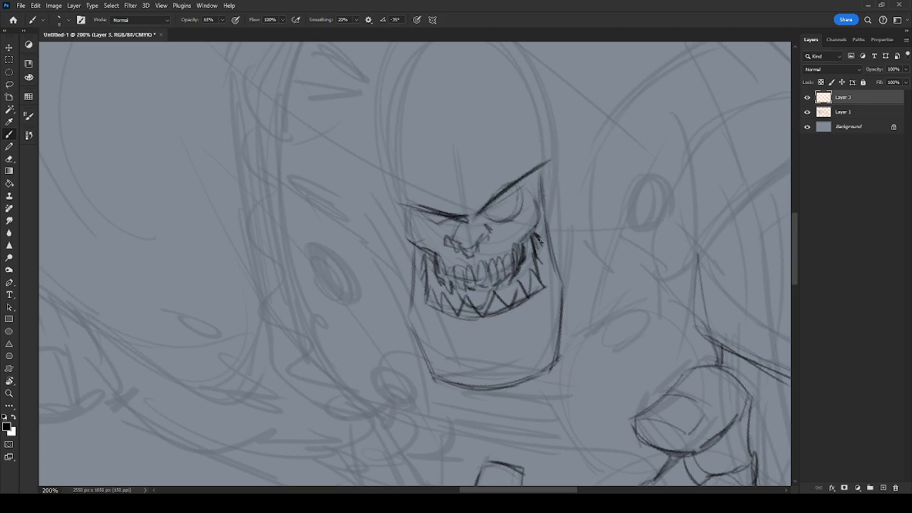
mouse_move(405, 202)
left_mouse_down()
mouse_move(411, 238)
mouse_move(423, 249)
left_mouse_up()
left_click_drag(533, 182, 540, 210)
left_click_drag(401, 216, 409, 306)
left_click_drag(404, 231, 408, 307)
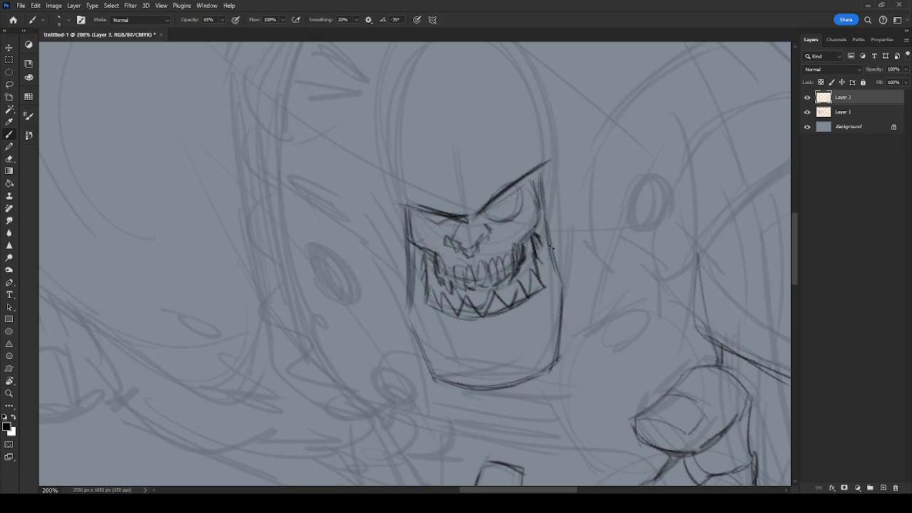
Extend the helmet's brow to its outer corner and draw the short side edges rising from both corners.
left_click_drag(559, 288, 543, 192)
left_click_drag(388, 201, 435, 212)
left_click_drag(390, 158, 389, 198)
left_click_drag(543, 131, 553, 160)
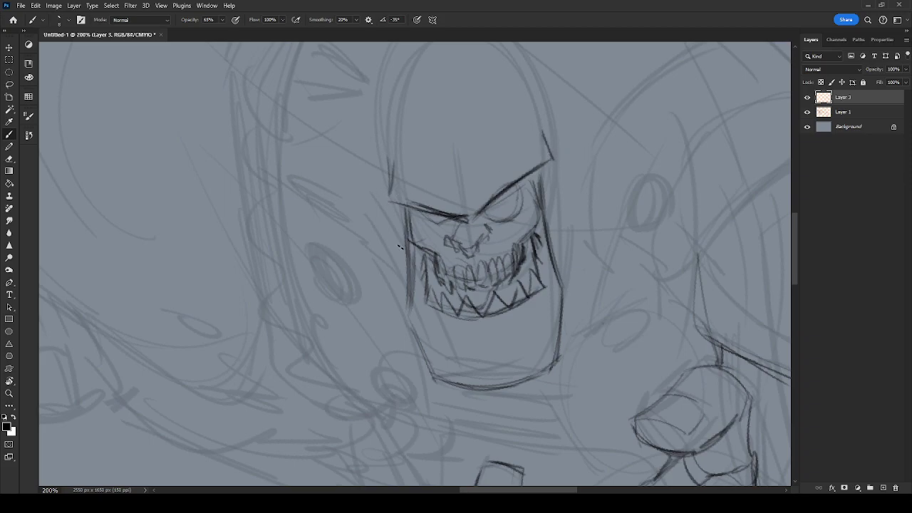
Draw the narrow ear guards on both sides of the helmet, beside the skull's eyes.
left_click_drag(380, 178, 397, 241)
left_click_drag(389, 171, 379, 180)
mouse_move(551, 220)
left_mouse_down()
mouse_move(558, 145)
mouse_move(546, 225)
left_mouse_up()
left_click_drag(553, 141, 560, 145)
left_click_drag(560, 180, 562, 160)
left_click_drag(373, 190, 387, 231)
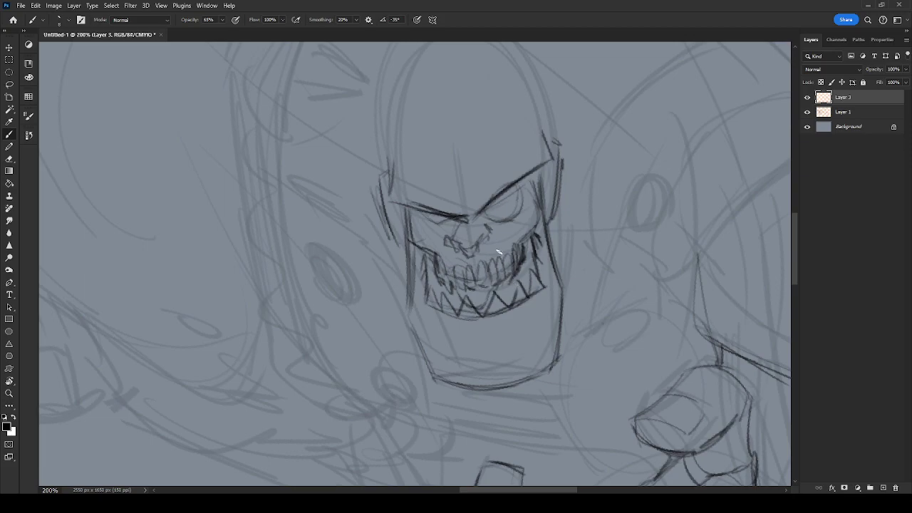
Draw the helmet's rounded dome from one brow corner over the top to the other.
scroll(531, 249, "up", 3)
left_click_drag(403, 265, 403, 217)
mouse_move(559, 222)
left_mouse_down()
mouse_move(566, 245)
mouse_move(554, 191)
mouse_move(483, 140)
left_mouse_up()
left_click_drag(400, 239, 403, 201)
mouse_move(560, 228)
left_mouse_down()
mouse_move(541, 171)
mouse_move(442, 148)
left_mouse_up()
left_click_drag(405, 199, 469, 144)
left_click_drag(565, 362, 509, 204)
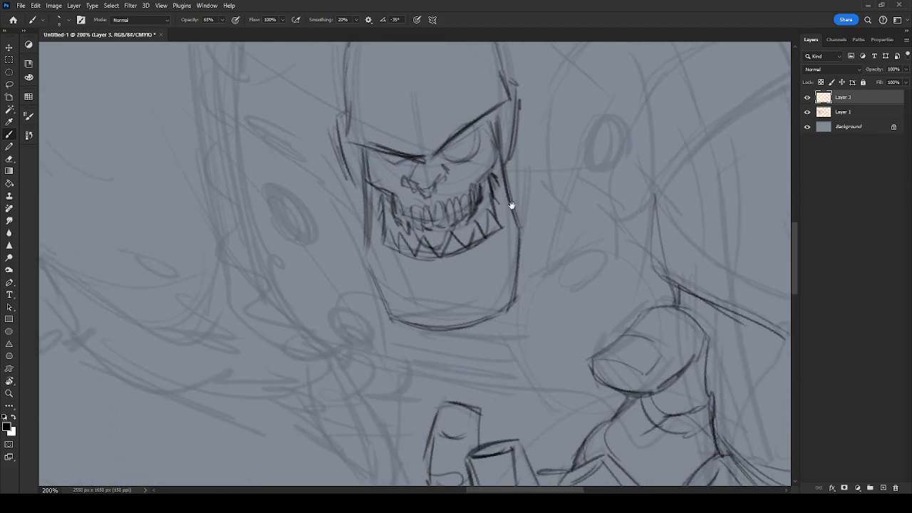
Draw a round rivet on the shoulder armour beside the helmet.
key("ctrl+minus")
left_click_drag(555, 309, 635, 388)
left_click_drag(604, 324, 543, 315)
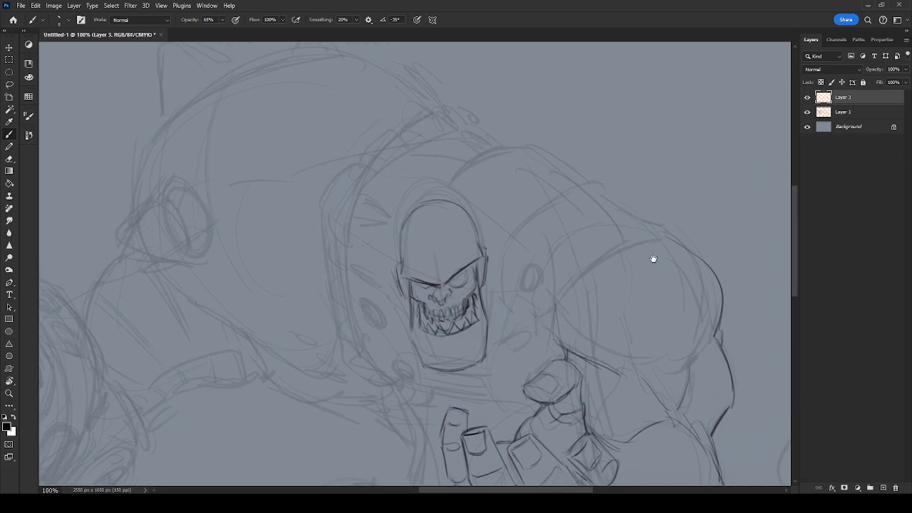
left_click_drag(655, 246, 614, 231)
mouse_move(493, 250)
left_mouse_down()
mouse_move(479, 265)
mouse_move(504, 258)
left_mouse_up()
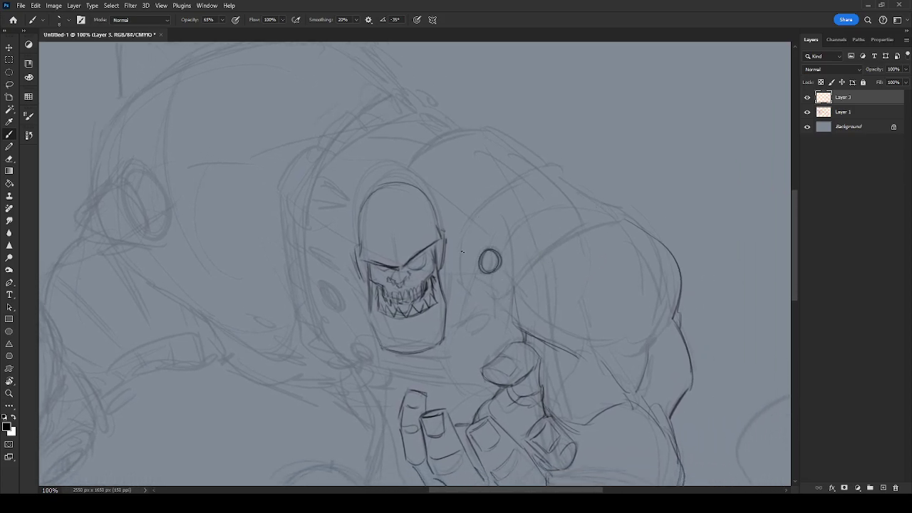
Draw the shoulder armour as a wide curved band with a raised double rim around the rivet.
left_click_drag(460, 238, 497, 191)
mouse_move(471, 229)
left_mouse_down()
mouse_move(550, 175)
mouse_move(559, 181)
mouse_move(561, 166)
mouse_move(571, 182)
left_mouse_up()
mouse_move(467, 281)
left_mouse_down()
mouse_move(497, 292)
mouse_move(536, 245)
mouse_move(614, 211)
mouse_move(635, 221)
left_mouse_up()
left_click_drag(540, 261, 507, 300)
mouse_move(563, 244)
left_mouse_down()
mouse_move(625, 220)
mouse_move(638, 226)
left_mouse_up()
mouse_move(560, 182)
left_mouse_down()
mouse_move(607, 203)
mouse_move(555, 180)
left_mouse_up()
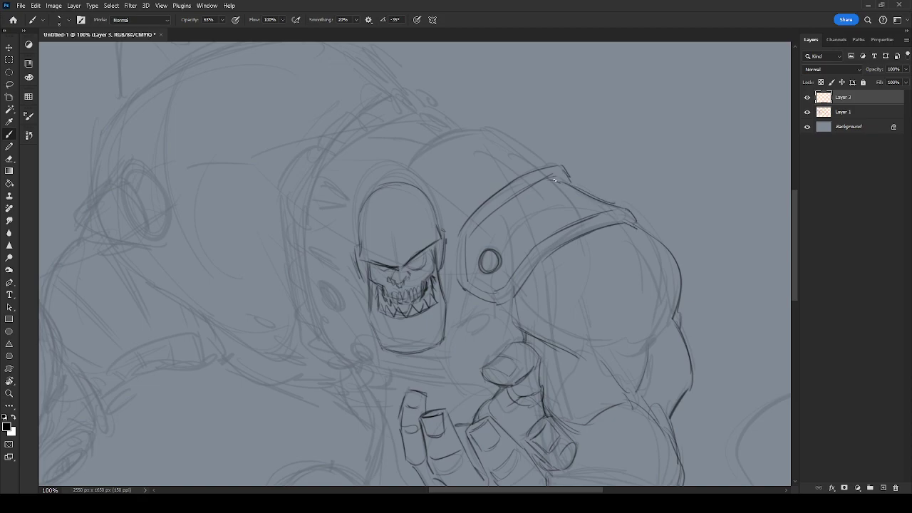
mouse_move(467, 292)
left_mouse_down()
mouse_move(463, 318)
mouse_move(490, 333)
mouse_move(483, 345)
left_mouse_up()
mouse_move(462, 312)
left_mouse_down()
mouse_move(474, 346)
mouse_move(478, 337)
left_mouse_up()
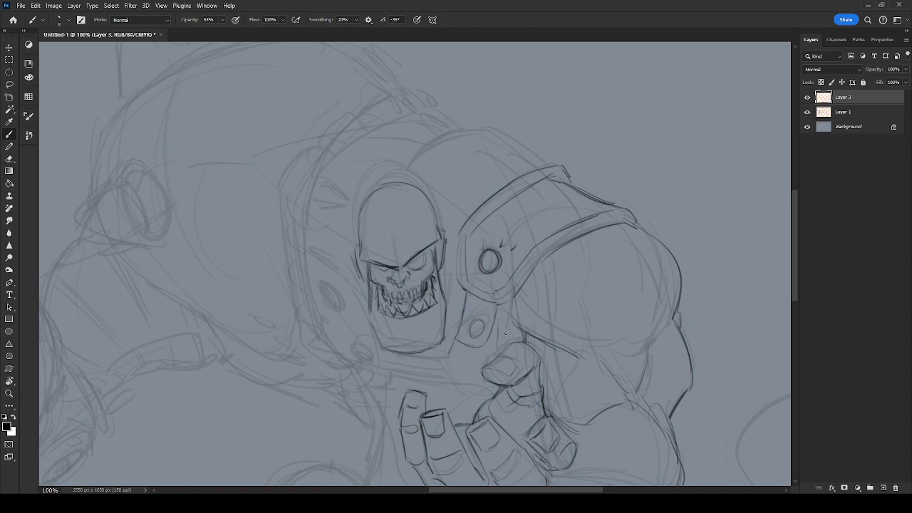
key("ctrl+z")
key("ctrl+z")
key("ctrl+z")
key("ctrl+z")
Draw the rounded, faceted form behind the thumb and the shoulder's top contour between helmet and armour band.
mouse_move(444, 368)
left_mouse_down()
mouse_move(450, 385)
mouse_move(483, 397)
left_mouse_up()
mouse_move(464, 319)
left_mouse_down()
mouse_move(499, 311)
mouse_move(526, 338)
mouse_move(524, 331)
left_mouse_up()
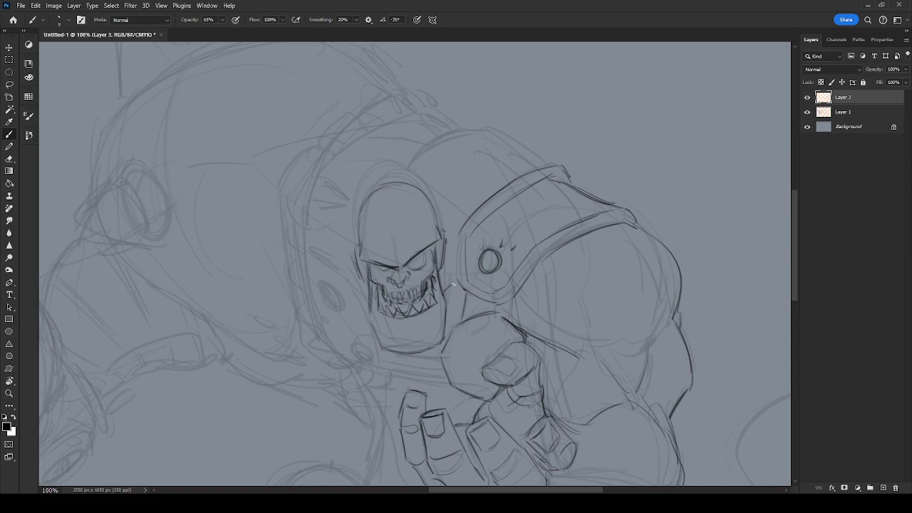
left_click_drag(473, 213, 438, 216)
mouse_move(426, 144)
left_mouse_down()
mouse_move(473, 130)
mouse_move(512, 135)
mouse_move(545, 169)
left_mouse_up()
left_click_drag(501, 135, 538, 162)
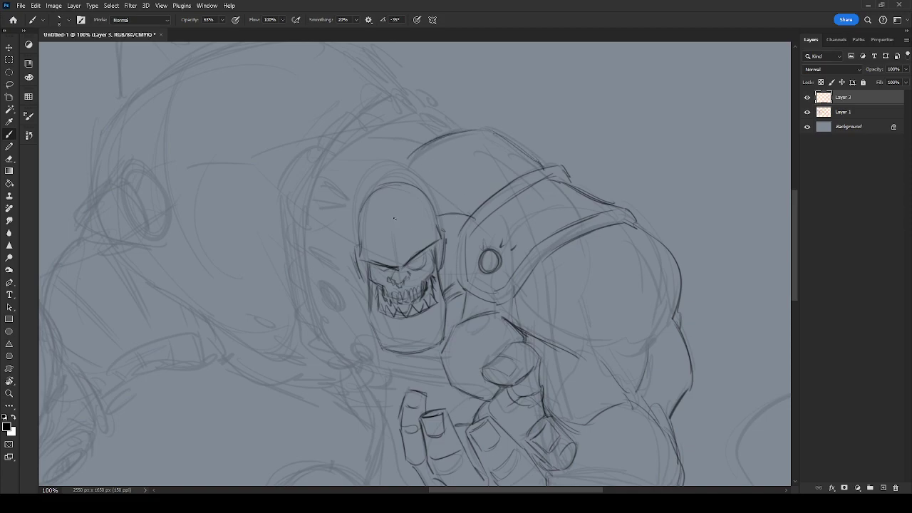
Decorate the helmet with a ring on its top, two teardrop marks down the middle and a small chevron above the brow.
mouse_move(382, 191)
left_mouse_down()
mouse_move(388, 173)
mouse_move(396, 188)
left_mouse_up()
left_click_drag(384, 253, 412, 246)
left_click_drag(396, 228, 394, 240)
left_click_drag(386, 202, 386, 204)
mouse_move(388, 161)
left_mouse_down()
mouse_move(383, 206)
mouse_move(389, 190)
mouse_move(395, 210)
mouse_move(384, 215)
mouse_move(389, 236)
mouse_move(385, 228)
mouse_move(414, 267)
mouse_move(418, 256)
mouse_move(406, 265)
mouse_move(425, 272)
mouse_move(411, 271)
mouse_move(426, 270)
mouse_move(401, 292)
mouse_move(387, 291)
mouse_move(389, 266)
mouse_move(420, 258)
left_mouse_up()
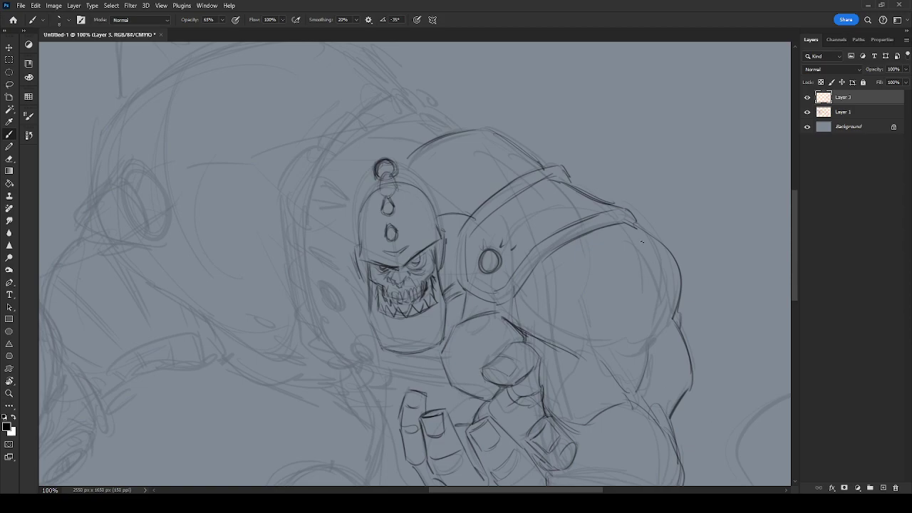
Add hatching near the upper arm's outer edge and draw the curved muscle line below the shoulder armour.
mouse_move(655, 275)
left_mouse_down()
mouse_move(647, 333)
mouse_move(653, 294)
mouse_move(653, 306)
left_mouse_up()
left_click_drag(659, 301, 650, 328)
left_click_drag(647, 253, 639, 324)
left_click_drag(582, 352, 574, 272)
left_click_drag(620, 375, 595, 232)
Draw the upper arm's pointed lower contour where it meets the elbow crease.
left_click_drag(524, 212, 547, 283)
mouse_move(580, 404)
left_mouse_down()
mouse_move(559, 336)
mouse_move(597, 356)
mouse_move(615, 346)
left_mouse_up()
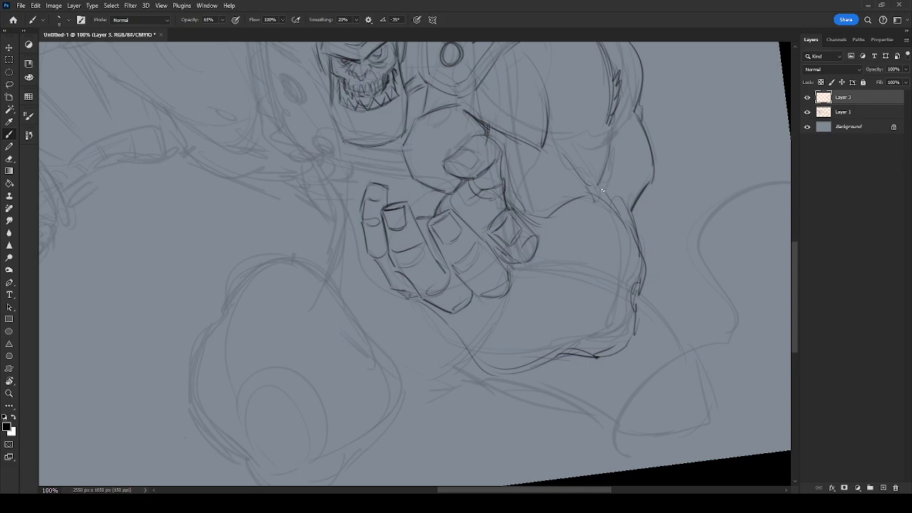
left_click_drag(610, 146, 585, 196)
mouse_move(546, 148)
left_mouse_down()
mouse_move(558, 168)
mouse_move(584, 175)
mouse_move(603, 143)
mouse_move(570, 184)
mouse_move(595, 158)
mouse_move(576, 194)
left_mouse_up()
left_click_drag(637, 165, 628, 229)
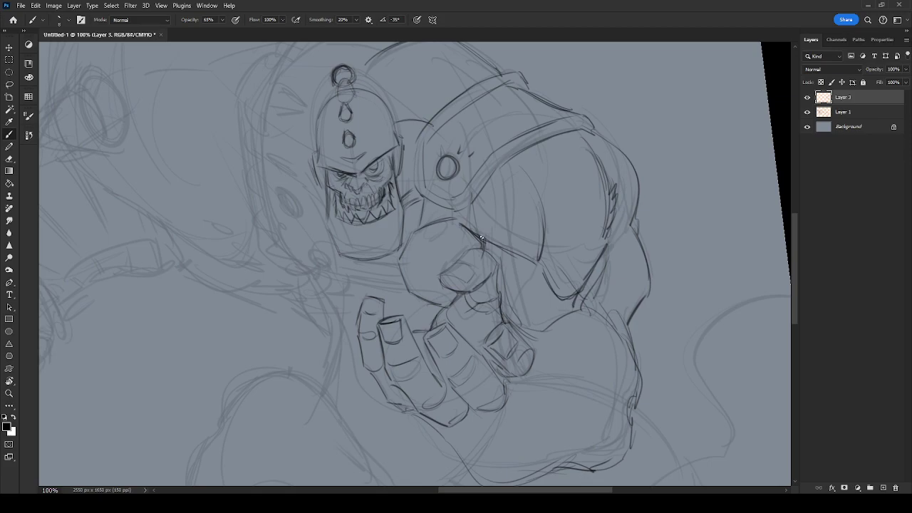
Draw the forearm's curved inner fold and strengthen its outer contour below the elbow crease.
left_click_drag(542, 381, 535, 320)
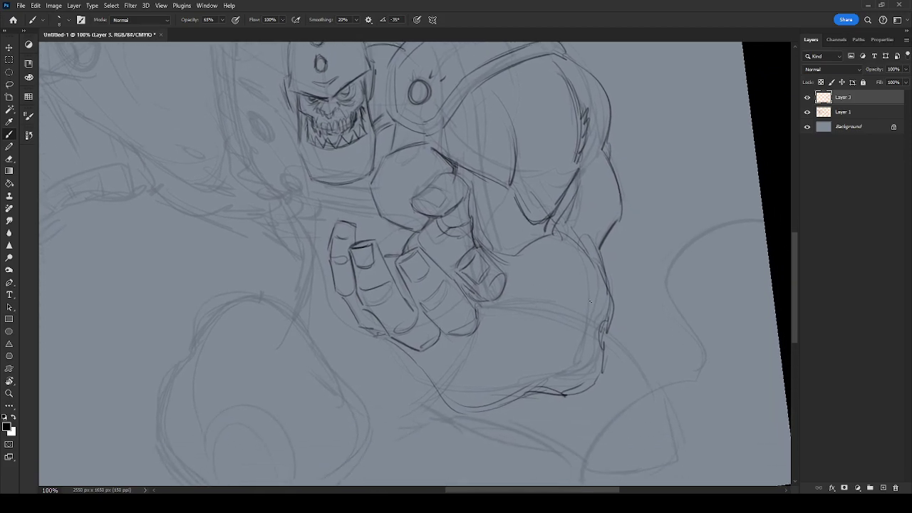
mouse_move(501, 255)
left_mouse_down()
mouse_move(572, 316)
mouse_move(567, 308)
mouse_move(605, 322)
left_mouse_up()
left_click_drag(580, 228, 608, 282)
mouse_move(591, 242)
left_mouse_down()
mouse_move(612, 307)
mouse_move(602, 370)
left_mouse_up()
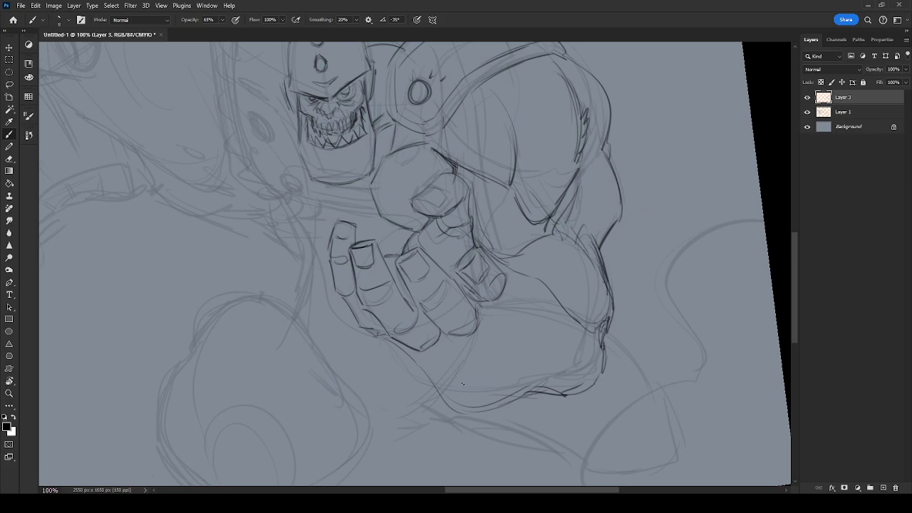
Draw the forearm's underside with short hatched fur strokes and the curved wrist line behind the fingers.
mouse_move(400, 341)
left_mouse_down()
mouse_move(452, 416)
mouse_move(547, 394)
mouse_move(498, 417)
mouse_move(472, 416)
mouse_move(518, 406)
mouse_move(481, 379)
mouse_move(527, 392)
left_mouse_up()
mouse_move(460, 382)
left_mouse_down()
mouse_move(506, 392)
mouse_move(546, 389)
mouse_move(481, 392)
left_mouse_up()
mouse_move(428, 358)
left_mouse_down()
mouse_move(450, 373)
mouse_move(484, 388)
left_mouse_up()
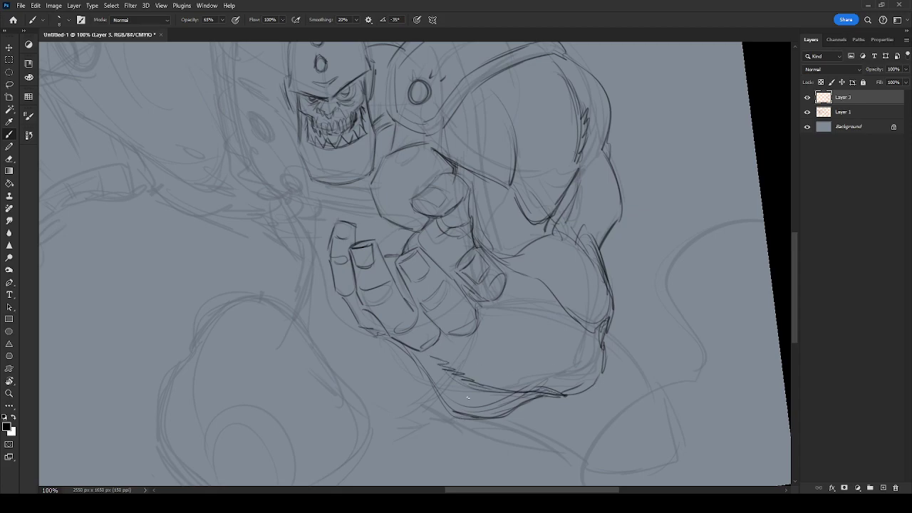
mouse_move(420, 362)
left_mouse_down()
mouse_move(479, 335)
mouse_move(498, 253)
left_mouse_up()
mouse_move(382, 341)
left_mouse_down()
mouse_move(413, 363)
mouse_move(463, 349)
mouse_move(488, 323)
mouse_move(476, 338)
left_mouse_up()
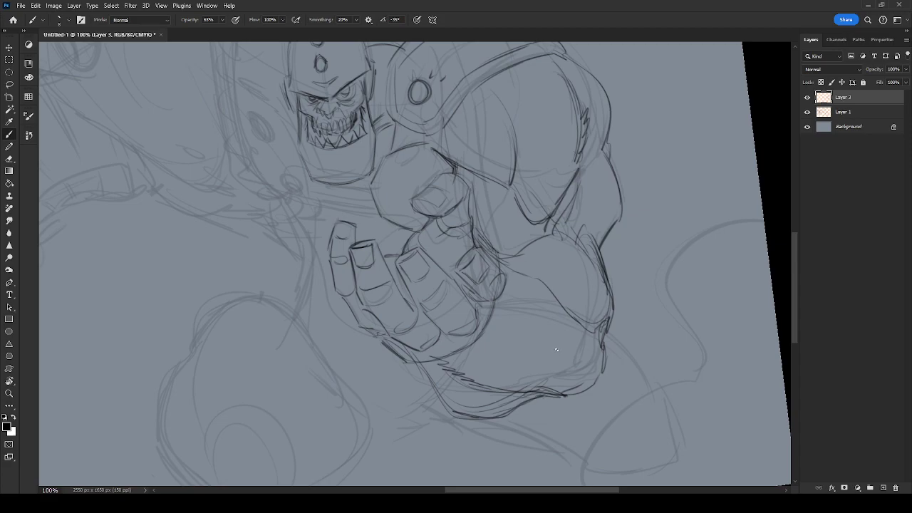
Draw the forearm guard's large rounded rim and a curved band across the forearm.
mouse_move(500, 255)
left_mouse_down()
mouse_move(566, 247)
mouse_move(584, 317)
mouse_move(541, 410)
left_mouse_up()
left_click_drag(586, 306, 538, 412)
left_click_drag(594, 323, 536, 402)
left_click_drag(592, 338, 504, 418)
left_click_drag(560, 388, 499, 417)
mouse_move(589, 329)
left_mouse_down()
mouse_move(559, 392)
mouse_move(591, 334)
mouse_move(578, 251)
mouse_move(548, 236)
mouse_move(509, 245)
mouse_move(576, 249)
mouse_move(600, 338)
mouse_move(520, 417)
mouse_move(457, 419)
mouse_move(426, 369)
left_mouse_up()
left_click_drag(549, 281, 542, 352)
left_click_drag(532, 259, 546, 339)
left_click_drag(560, 308, 482, 394)
left_click_drag(554, 326, 548, 333)
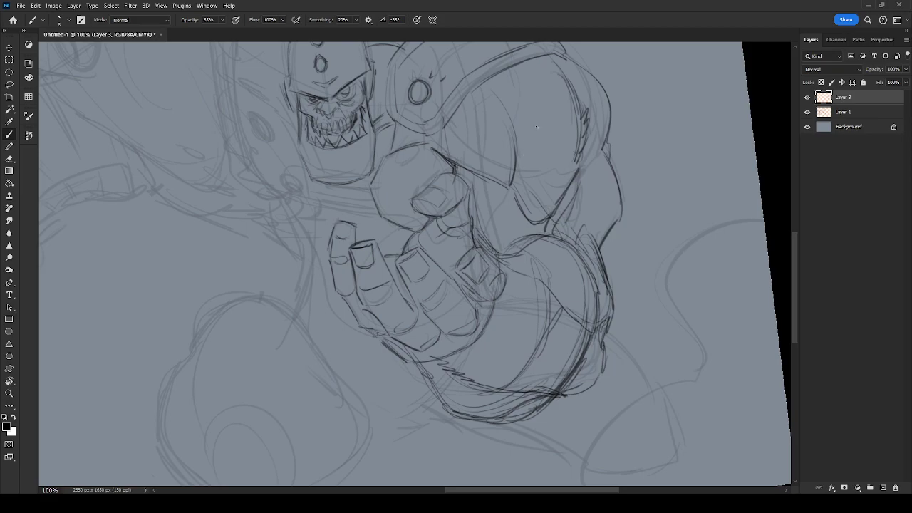
Draw a bold, rounded elbow piece projecting beyond the forearm guard's lower corner.
mouse_move(541, 409)
left_mouse_down()
mouse_move(595, 415)
mouse_move(621, 399)
left_mouse_up()
mouse_move(599, 336)
left_mouse_down()
mouse_move(625, 392)
mouse_move(552, 419)
mouse_move(626, 381)
mouse_move(597, 326)
mouse_move(595, 285)
mouse_move(534, 237)
mouse_move(498, 255)
mouse_move(529, 242)
left_mouse_up()
mouse_move(386, 337)
left_mouse_down()
mouse_move(452, 361)
mouse_move(434, 392)
mouse_move(444, 403)
left_mouse_up()
mouse_move(424, 385)
left_mouse_down()
mouse_move(467, 420)
mouse_move(575, 424)
mouse_move(598, 414)
mouse_move(609, 385)
left_mouse_up()
mouse_move(602, 350)
left_mouse_down()
mouse_move(614, 381)
mouse_move(560, 422)
mouse_move(604, 402)
mouse_move(613, 362)
mouse_move(616, 380)
mouse_move(598, 409)
left_mouse_up()
mouse_move(611, 379)
left_mouse_down()
mouse_move(557, 418)
mouse_move(539, 413)
left_mouse_up()
Erase stray marks beside the elbow piece and darken the forearm's top contour next to the thumb.
key("e")
left_click_drag(629, 374, 611, 417)
left_click_drag(626, 353, 623, 357)
key("b")
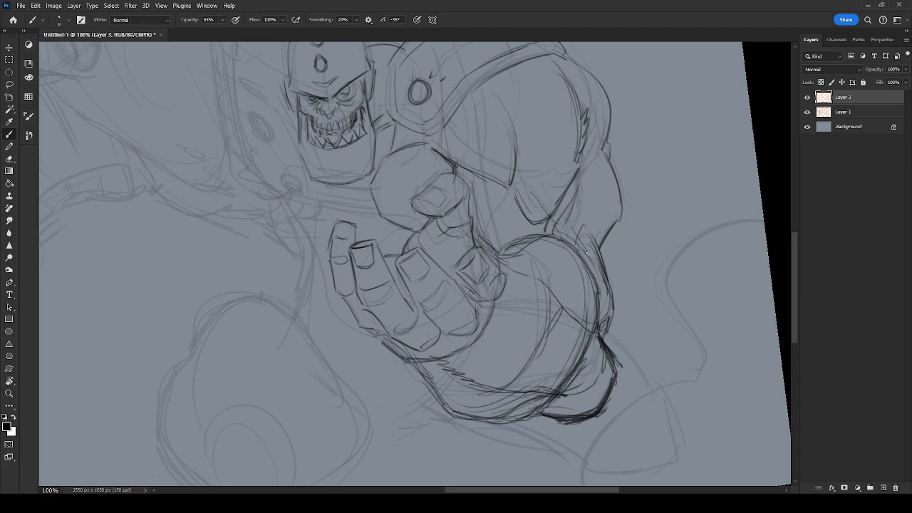
mouse_move(481, 244)
left_mouse_down()
mouse_move(490, 189)
mouse_move(492, 204)
left_mouse_up()
left_click_drag(515, 238, 596, 307)
Draw the outer side of the large shoulder pauldron above the cannon, slanted above and upright below.
left_click_drag(540, 261, 662, 285)
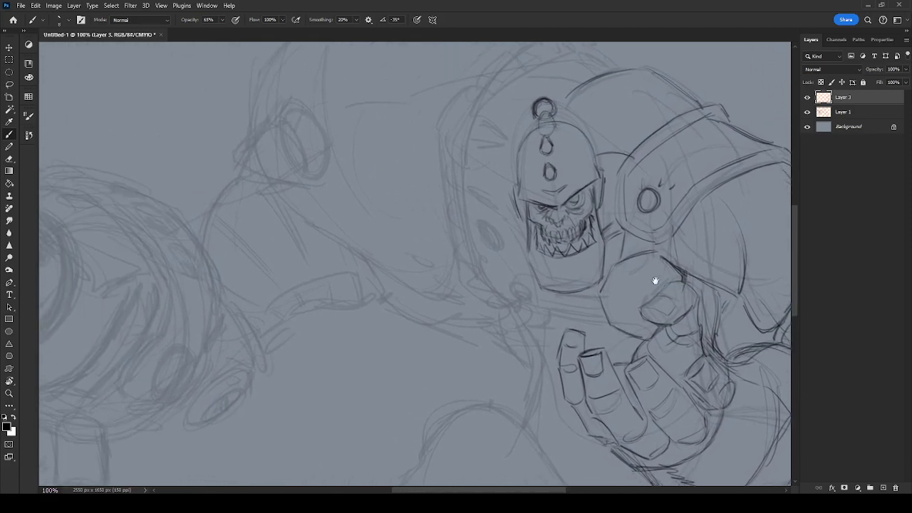
left_click_drag(522, 283, 646, 302)
left_click_drag(570, 250, 565, 278)
mouse_move(511, 197)
left_mouse_down()
mouse_move(465, 309)
mouse_move(505, 300)
left_mouse_up()
left_click_drag(366, 245, 459, 163)
left_click_drag(382, 226, 452, 166)
left_click_drag(363, 259, 359, 297)
left_click_drag(367, 244, 359, 300)
Draw the large pauldron's domed top edge as one long bold curve.
left_click_drag(436, 197, 397, 249)
key("r")
mouse_move(402, 281)
left_mouse_down()
mouse_move(409, 266)
mouse_move(415, 346)
mouse_move(576, 183)
mouse_move(536, 292)
left_mouse_up()
key("b")
mouse_move(404, 187)
left_mouse_down()
mouse_move(390, 252)
mouse_move(394, 297)
left_mouse_up()
left_click_drag(392, 257, 414, 341)
left_click_drag(392, 276, 428, 359)
mouse_move(397, 305)
left_mouse_down()
mouse_move(419, 348)
mouse_move(446, 377)
left_mouse_up()
left_click_drag(408, 332, 455, 383)
left_click_drag(399, 310, 392, 229)
left_click_drag(393, 272, 403, 185)
left_click_drag(396, 222, 408, 178)
left_click_drag(394, 232, 410, 176)
Draw a wedge shape with a rounded far side at the large pauldron's lower outer corner, over the faded ovals.
left_click_drag(574, 287, 513, 173)
key("r")
left_click_drag(545, 249, 407, 391)
left_click_drag(503, 297, 508, 280)
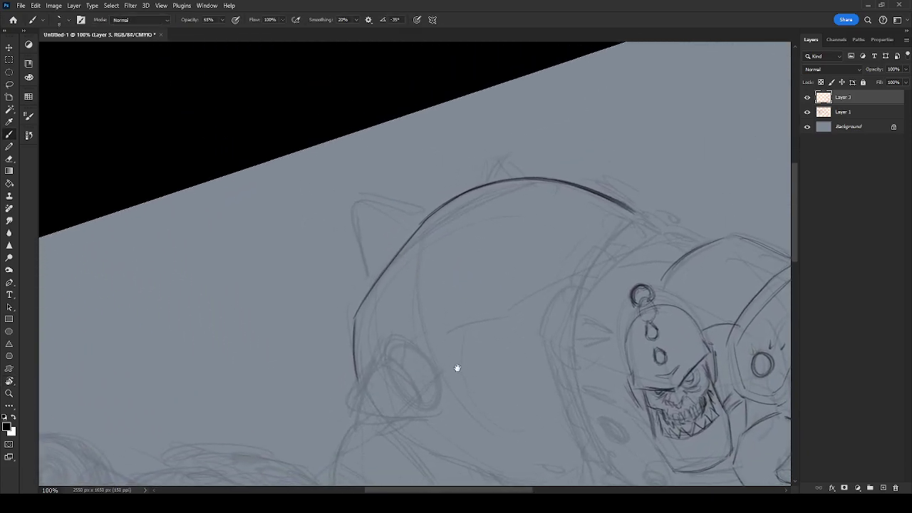
left_click_drag(460, 372, 503, 224)
mouse_move(432, 198)
left_mouse_down()
mouse_move(395, 268)
mouse_move(458, 271)
left_mouse_up()
left_click_drag(397, 267, 468, 268)
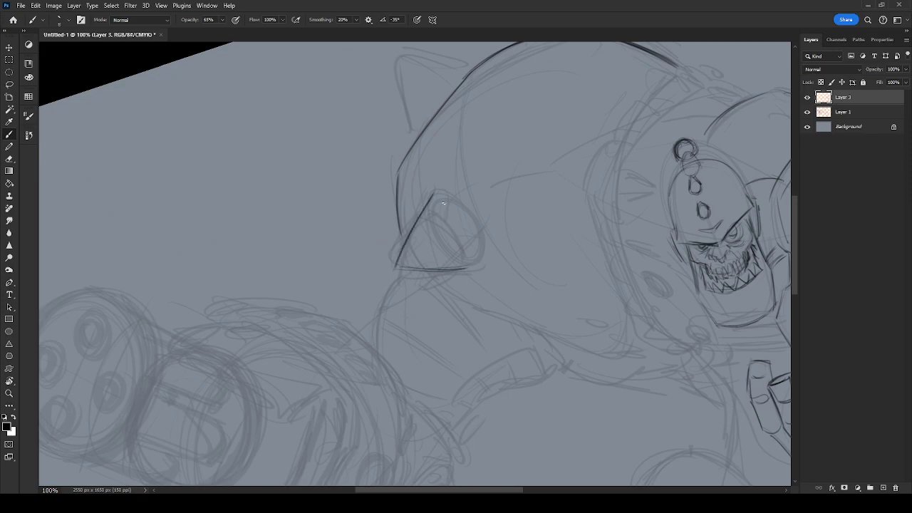
left_click_drag(449, 200, 470, 268)
mouse_move(434, 198)
left_mouse_down()
mouse_move(475, 230)
mouse_move(471, 264)
left_mouse_up()
mouse_move(470, 221)
left_mouse_down()
mouse_move(476, 262)
mouse_move(461, 268)
mouse_move(478, 247)
left_mouse_up()
mouse_move(436, 197)
left_mouse_down()
mouse_move(458, 206)
mouse_move(445, 199)
left_mouse_up()
mouse_move(411, 235)
left_mouse_down()
mouse_move(397, 262)
mouse_move(473, 266)
mouse_move(479, 246)
mouse_move(449, 195)
left_mouse_up()
Draw the pointed spike on the large pauldron's outer edge.
left_click_drag(492, 145, 476, 275)
mouse_move(388, 183)
left_mouse_down()
mouse_move(398, 265)
mouse_move(450, 203)
mouse_move(417, 189)
mouse_move(395, 268)
mouse_move(445, 207)
left_mouse_up()
left_click_drag(484, 267, 430, 144)
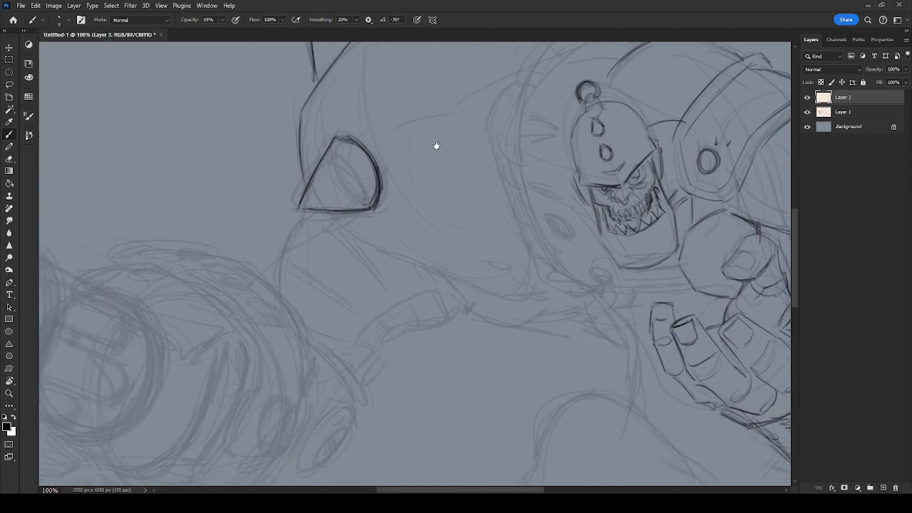
Draw the large pauldron's lower contour from below the wedge shape down towards the chest.
key("r")
left_click_drag(624, 292, 614, 338)
mouse_move(638, 249)
left_mouse_down()
mouse_move(603, 259)
mouse_move(548, 253)
left_mouse_up()
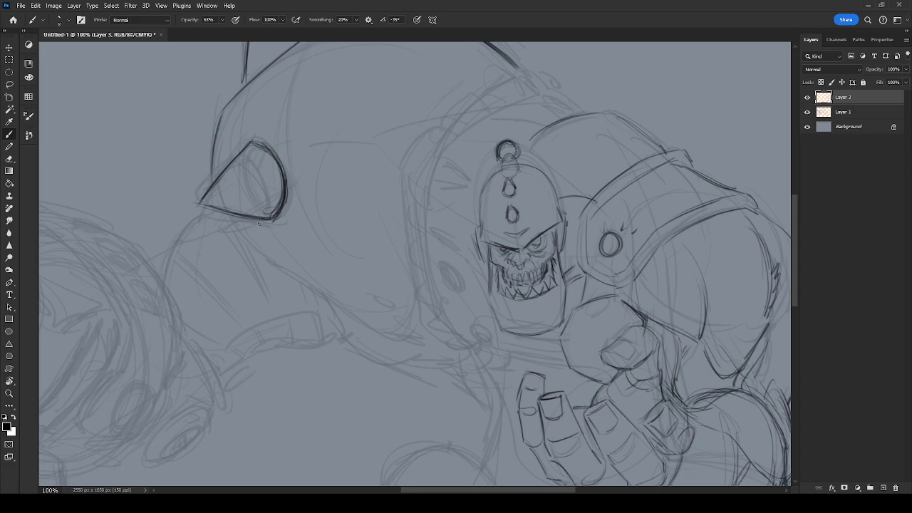
mouse_move(230, 215)
left_mouse_down()
mouse_move(272, 246)
mouse_move(309, 307)
mouse_move(306, 300)
mouse_move(387, 346)
mouse_move(323, 313)
mouse_move(374, 337)
mouse_move(430, 321)
left_mouse_up()
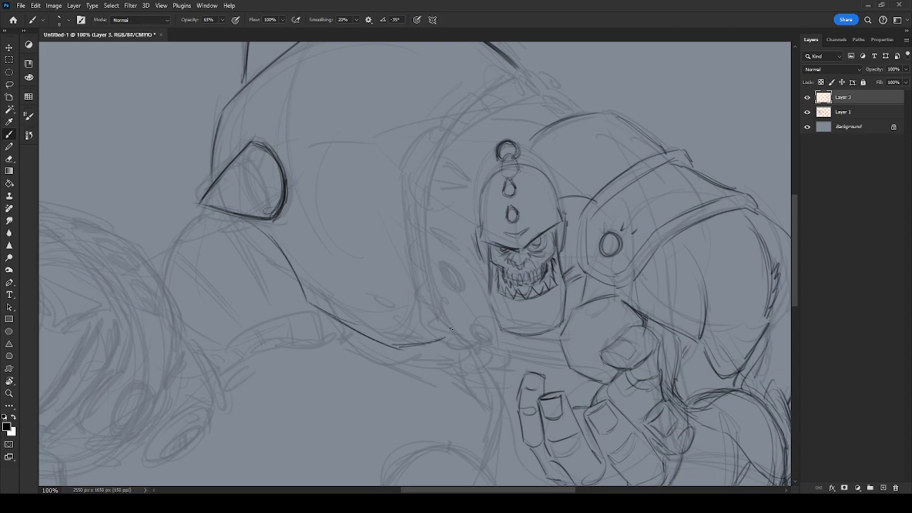
Draw the collar lines below the face guard and the slanted chest edges beside it.
left_click_drag(550, 334, 539, 269)
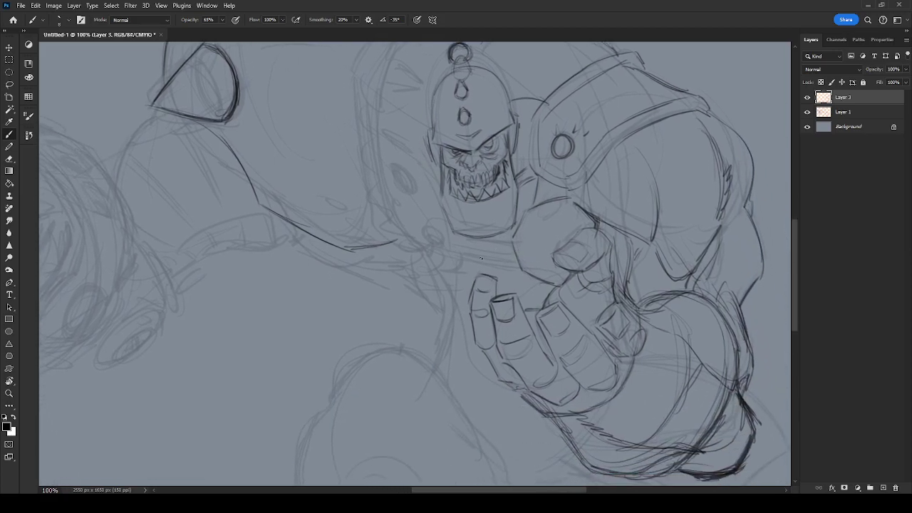
mouse_move(454, 250)
left_mouse_down()
mouse_move(510, 259)
mouse_move(504, 237)
mouse_move(512, 240)
left_mouse_up()
left_click_drag(437, 197, 453, 271)
left_click_drag(435, 186, 401, 148)
key("ctrl+z")
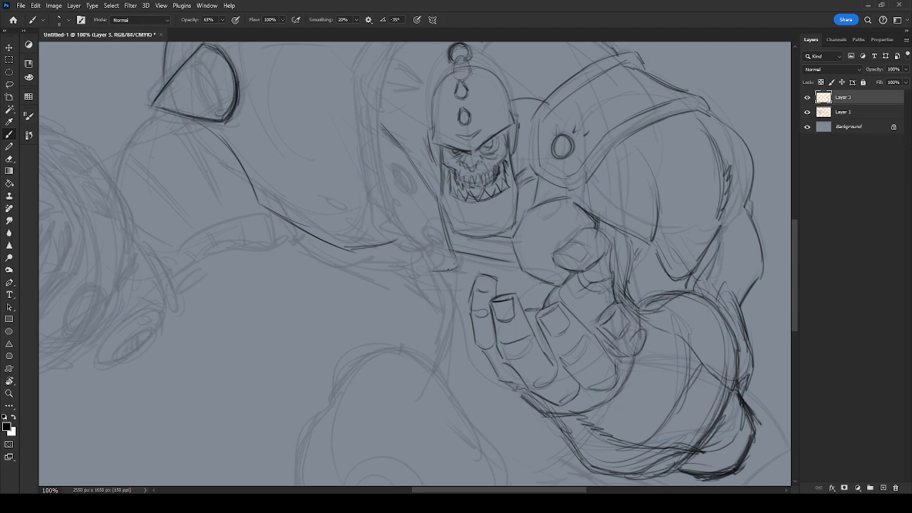
mouse_move(399, 238)
left_mouse_down()
mouse_move(437, 269)
mouse_move(489, 267)
mouse_move(551, 295)
left_mouse_up()
Draw the blocky outer edge of the palm around the fingers and strengthen its top contour.
mouse_move(488, 267)
left_mouse_down()
mouse_move(489, 282)
mouse_move(463, 317)
mouse_move(443, 318)
mouse_move(456, 310)
mouse_move(431, 350)
mouse_move(519, 416)
mouse_move(534, 414)
left_mouse_up()
mouse_move(472, 375)
left_mouse_down()
mouse_move(507, 413)
mouse_move(540, 417)
mouse_move(436, 356)
mouse_move(438, 319)
mouse_move(463, 311)
left_mouse_up()
left_click_drag(517, 300, 545, 315)
mouse_move(470, 286)
left_mouse_down()
mouse_move(449, 351)
mouse_move(492, 406)
mouse_move(541, 410)
left_mouse_up()
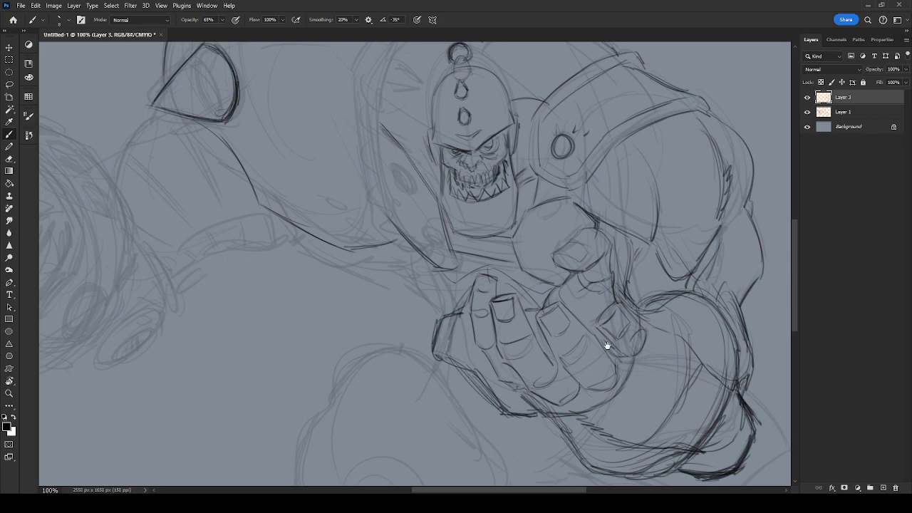
left_click_drag(500, 281, 538, 307)
left_click_drag(502, 282, 533, 304)
left_click_drag(471, 287, 428, 359)
Draw jagged fur tufts at the waist between the chest and the hand and below the palm's edge.
left_click_drag(394, 245, 446, 315)
mouse_move(422, 281)
left_mouse_down()
mouse_move(436, 309)
mouse_move(463, 298)
left_mouse_up()
left_click_drag(571, 307, 543, 155)
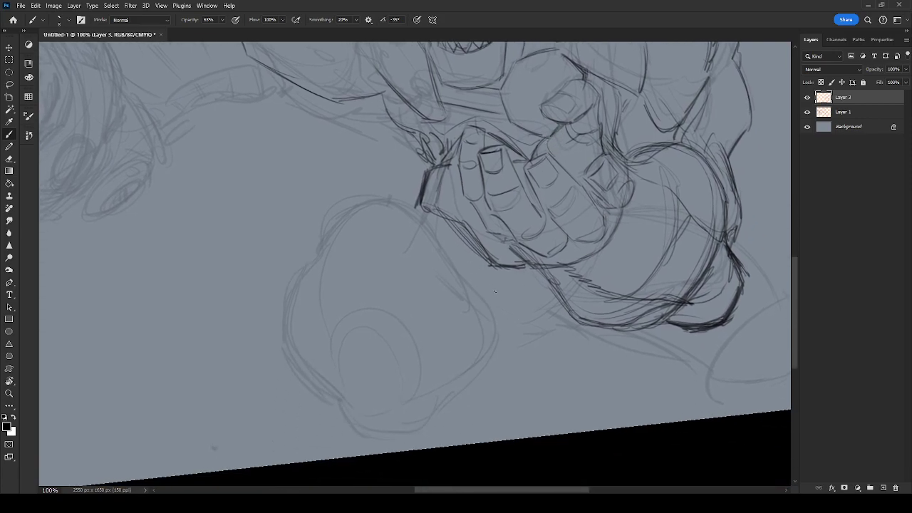
left_click_drag(424, 211, 432, 245)
mouse_move(400, 205)
left_mouse_down()
mouse_move(421, 202)
mouse_move(415, 218)
left_mouse_up()
Draw the inner thigh contour and a shaggy fur loincloth with a ragged bottom edge hanging below the hand.
mouse_move(414, 220)
left_mouse_down()
mouse_move(438, 236)
mouse_move(479, 314)
left_mouse_up()
left_click_drag(480, 281, 516, 396)
mouse_move(565, 295)
left_mouse_down()
mouse_move(576, 377)
mouse_move(616, 375)
mouse_move(597, 396)
left_mouse_up()
mouse_move(483, 318)
left_mouse_down()
mouse_move(499, 399)
mouse_move(575, 422)
mouse_move(598, 395)
mouse_move(600, 371)
mouse_move(625, 405)
left_mouse_up()
mouse_move(597, 367)
left_mouse_down()
mouse_move(627, 406)
mouse_move(554, 420)
left_mouse_up()
mouse_move(624, 408)
left_mouse_down()
mouse_move(530, 401)
mouse_move(548, 420)
left_mouse_up()
Strengthen the loincloth's side and thigh contours and add pointed fur tufts along its far edge.
mouse_move(507, 392)
left_mouse_down()
mouse_move(541, 419)
mouse_move(510, 408)
mouse_move(470, 305)
left_mouse_up()
left_click_drag(461, 367, 479, 292)
left_click_drag(452, 265, 401, 188)
left_click_drag(707, 289, 597, 282)
left_click_drag(492, 320, 510, 350)
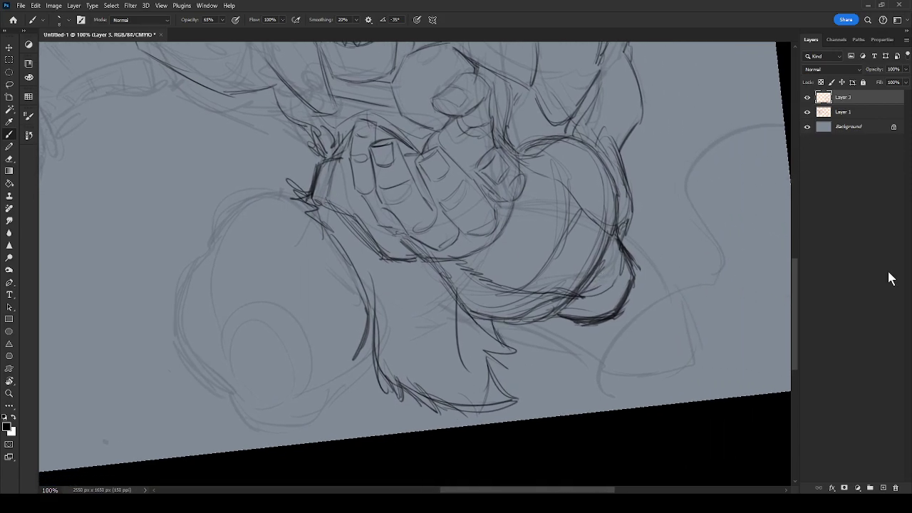
key("ctrl+minus")
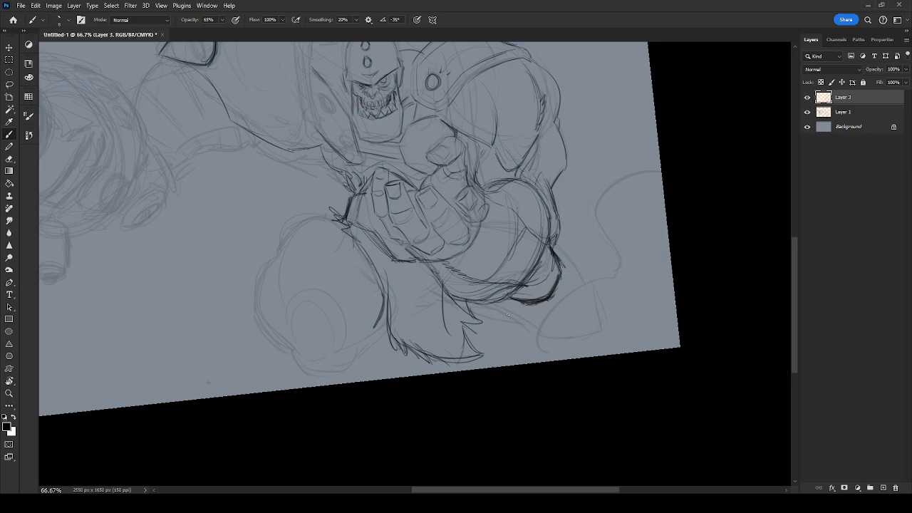
Draw the far leg's thigh, knee and lower contours behind and below the forearm.
left_click_drag(472, 307, 529, 328)
left_click_drag(559, 239, 584, 287)
left_click_drag(560, 238, 588, 292)
mouse_move(562, 235)
left_mouse_down()
mouse_move(581, 254)
mouse_move(597, 318)
left_mouse_up()
mouse_move(523, 328)
left_mouse_down()
mouse_move(546, 348)
mouse_move(591, 301)
left_mouse_up()
mouse_move(546, 343)
left_mouse_down()
mouse_move(590, 311)
mouse_move(555, 349)
left_mouse_up()
left_click_drag(592, 302, 592, 347)
left_click_drag(476, 363, 577, 346)
Draw the near leg's outer thigh and knee contours, with short strokes at the lower edge.
mouse_move(384, 286)
left_mouse_down()
mouse_move(391, 332)
mouse_move(426, 362)
mouse_move(446, 292)
mouse_move(394, 273)
left_mouse_up()
left_click_drag(376, 238, 360, 316)
left_click_drag(389, 341, 365, 293)
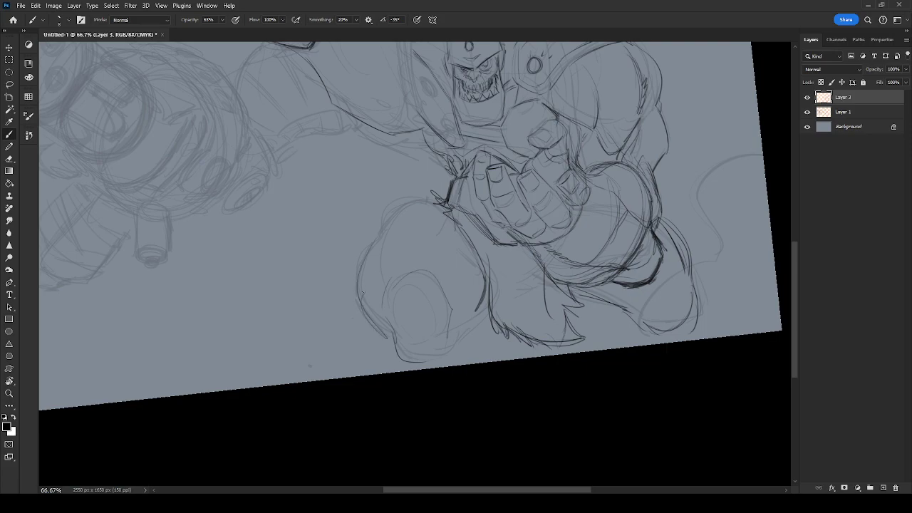
mouse_move(391, 211)
left_mouse_down()
mouse_move(424, 206)
mouse_move(385, 193)
mouse_move(356, 261)
left_mouse_up()
left_click_drag(369, 228, 363, 251)
left_click_drag(356, 267, 395, 362)
left_click_drag(385, 333, 384, 362)
left_click_drag(460, 322, 458, 357)
Draw the V-shaped edge of the near knee guard and the pointed, curved thigh plate above it.
left_click_drag(405, 251, 359, 336)
mouse_move(403, 255)
left_mouse_down()
mouse_move(364, 324)
mouse_move(403, 254)
mouse_move(480, 322)
mouse_move(482, 363)
left_mouse_up()
left_click_drag(358, 345, 381, 371)
left_click_drag(380, 287, 363, 356)
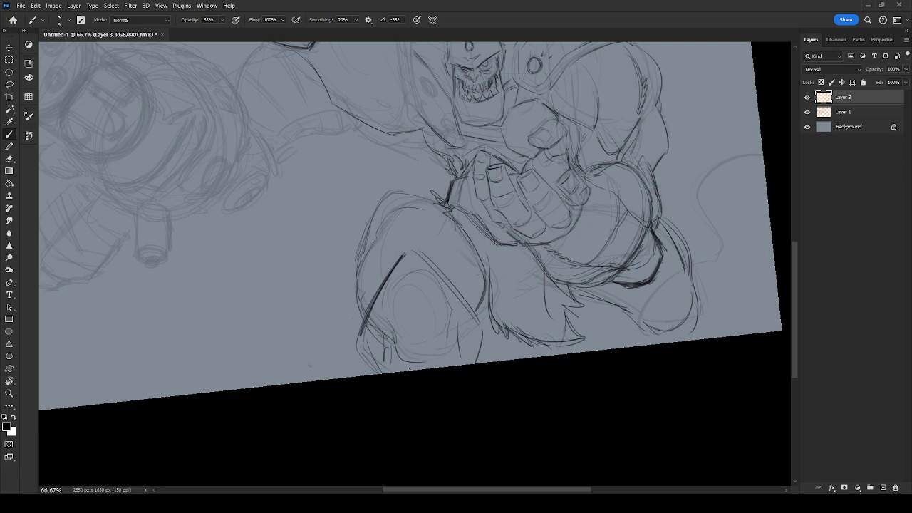
left_click_drag(415, 198, 459, 232)
mouse_move(416, 191)
left_mouse_down()
mouse_move(390, 194)
mouse_move(372, 281)
left_mouse_up()
left_click_drag(433, 254, 444, 258)
left_click_drag(447, 228, 449, 265)
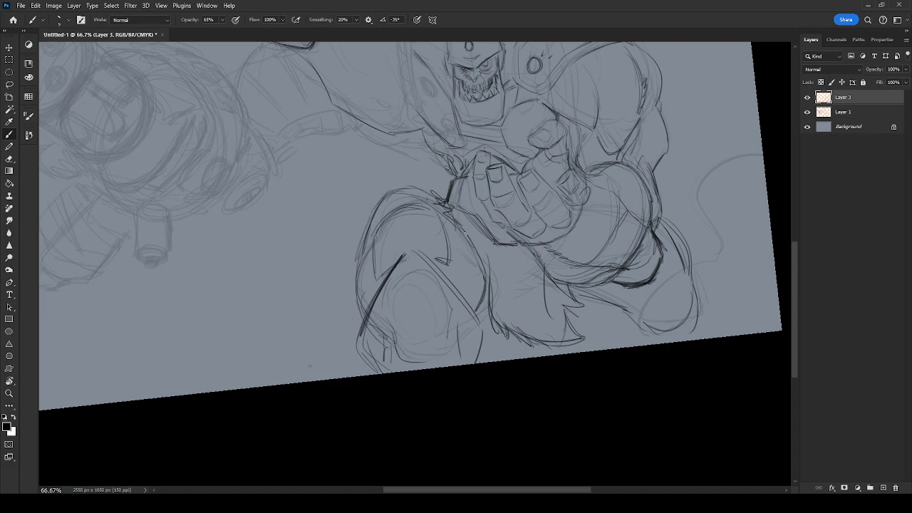
Strengthen the near knee guard's lower sides and draw small blocky fittings on both of its edges.
left_click_drag(481, 314, 488, 279)
left_click_drag(481, 324, 489, 322)
left_click_drag(383, 282, 377, 369)
left_click_drag(477, 312, 471, 368)
left_click_drag(350, 320, 357, 363)
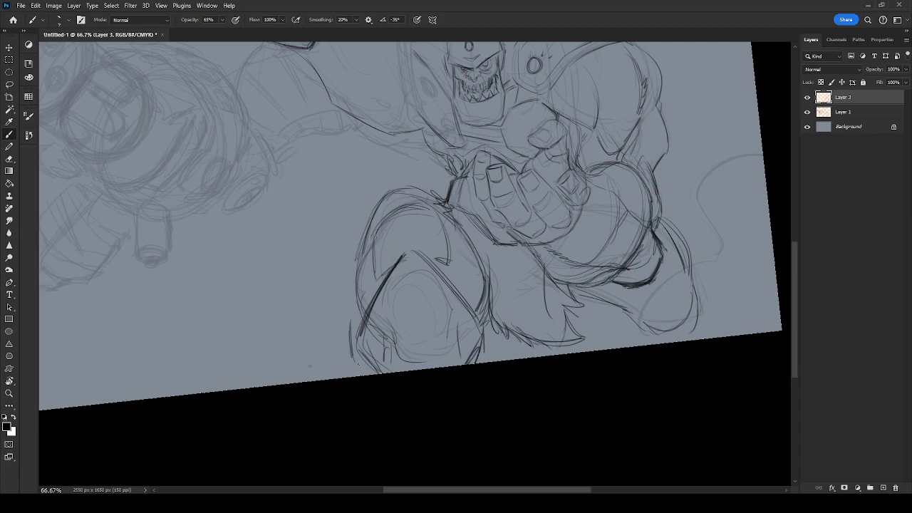
mouse_move(351, 320)
left_mouse_down()
mouse_move(354, 363)
mouse_move(349, 323)
mouse_move(352, 355)
left_mouse_up()
mouse_move(472, 301)
left_mouse_down()
mouse_move(491, 324)
mouse_move(482, 355)
left_mouse_up()
Draw the far leg's knee guard edge with a small hatched fitting at its outer side.
left_click_drag(695, 313, 577, 334)
mouse_move(506, 338)
left_mouse_down()
mouse_move(530, 363)
mouse_move(552, 325)
mouse_move(607, 327)
mouse_move(621, 354)
mouse_move(566, 311)
mouse_move(600, 325)
left_mouse_up()
mouse_move(554, 309)
left_mouse_down()
mouse_move(579, 319)
mouse_move(552, 361)
left_mouse_up()
left_click_drag(586, 308, 611, 319)
mouse_move(607, 316)
left_mouse_down()
mouse_move(612, 326)
mouse_move(600, 314)
left_mouse_up()
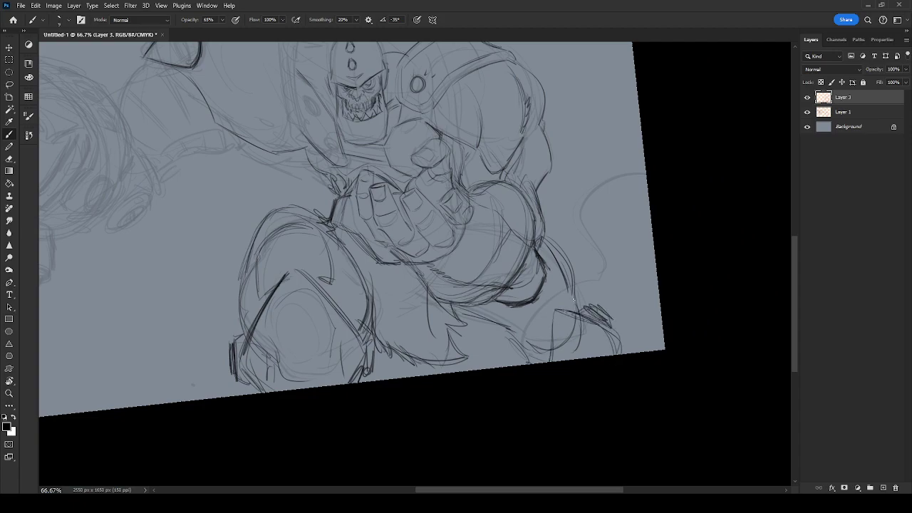
Draw the far leg's inner fold lines under the forearm and strengthen its outer contour with layered strokes.
left_click_drag(492, 301, 478, 315)
mouse_move(490, 304)
left_mouse_down()
mouse_move(474, 320)
mouse_move(504, 331)
left_mouse_up()
left_click_drag(488, 324, 510, 333)
left_click_drag(543, 223, 576, 287)
left_click_drag(535, 325, 547, 328)
left_click_drag(549, 257, 571, 305)
left_click_drag(557, 255, 570, 309)
left_click_drag(512, 310, 547, 329)
left_click_drag(517, 312, 531, 320)
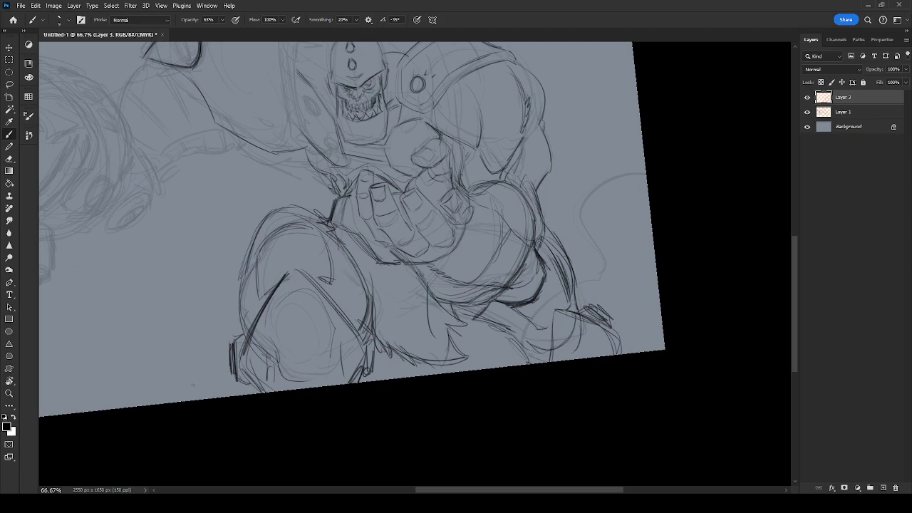
Add short jagged fur strokes to the loincloth beneath the hand and beside the near thigh.
mouse_move(434, 274)
left_mouse_down()
mouse_move(545, 305)
mouse_move(543, 315)
left_mouse_up()
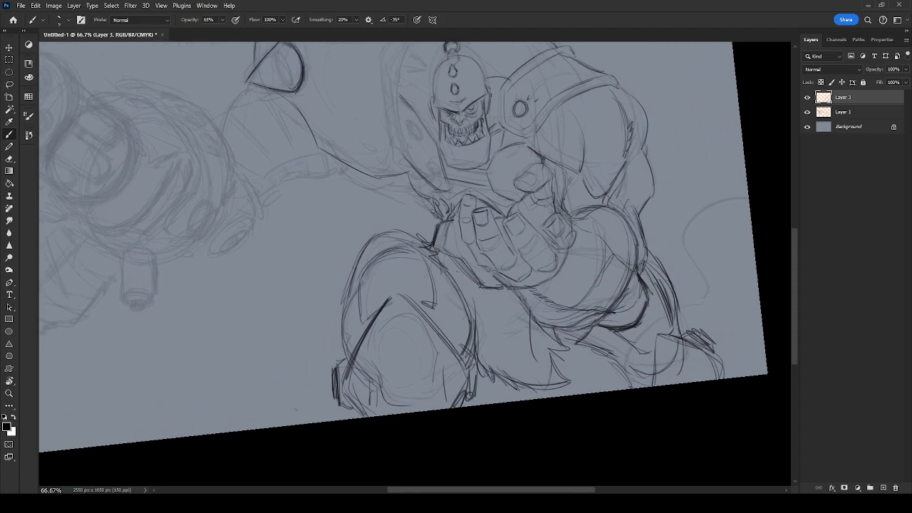
left_click_drag(508, 300, 541, 360)
left_click_drag(464, 276, 481, 323)
left_click_drag(525, 260, 536, 350)
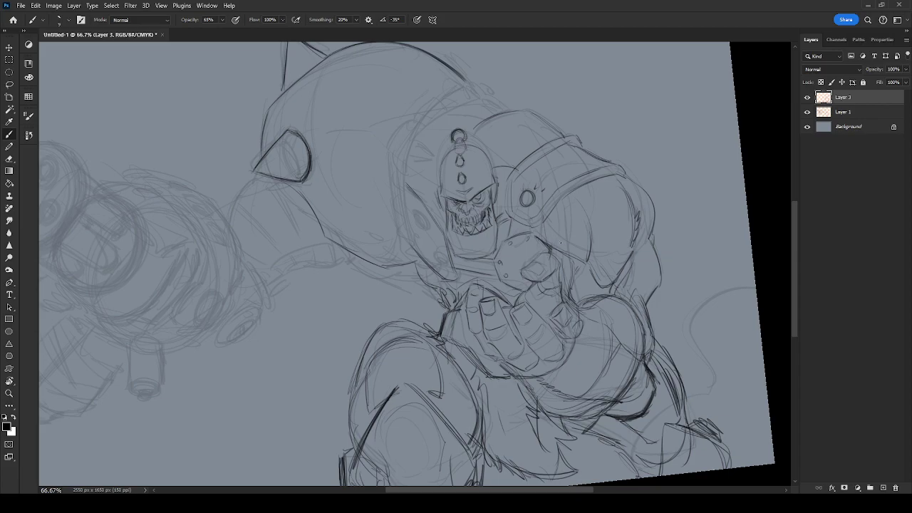
Draw the thick banded collar rim around the head, with contour lines on the surfaces inside it.
mouse_move(510, 222)
left_mouse_down()
mouse_move(516, 235)
mouse_move(529, 235)
left_mouse_up()
left_click_drag(473, 189, 516, 237)
left_click_drag(448, 231, 456, 290)
mouse_move(450, 250)
left_mouse_down()
mouse_move(460, 309)
mouse_move(453, 313)
left_mouse_up()
mouse_move(437, 252)
left_mouse_down()
mouse_move(440, 298)
mouse_move(450, 254)
mouse_move(451, 302)
mouse_move(433, 206)
mouse_move(445, 180)
mouse_move(447, 245)
mouse_move(458, 193)
mouse_move(438, 170)
mouse_move(488, 136)
mouse_move(501, 145)
mouse_move(497, 137)
mouse_move(533, 138)
left_mouse_up()
left_click_drag(465, 176, 533, 151)
mouse_move(450, 222)
left_mouse_down()
mouse_move(483, 260)
mouse_move(483, 276)
left_mouse_up()
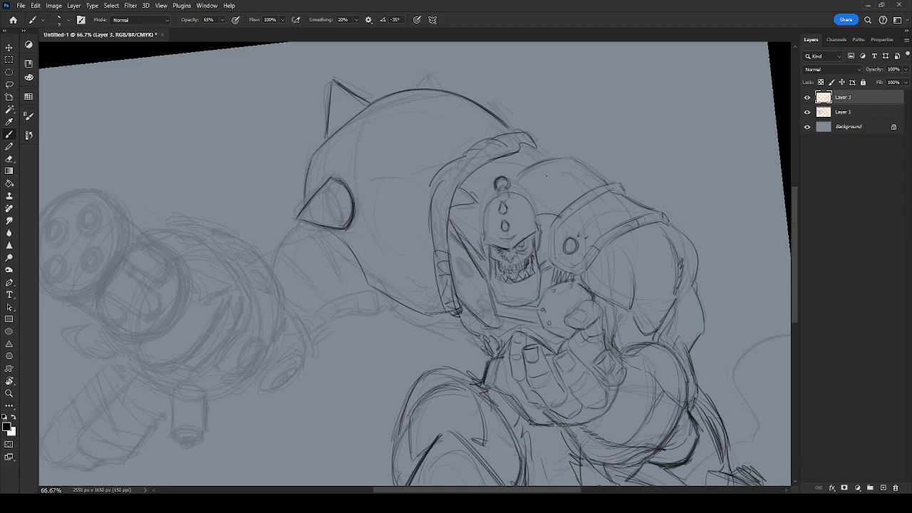
left_click_drag(508, 161, 544, 158)
left_click_drag(528, 203, 575, 198)
Draw the cannon arm's upper arm and elbow contours, and flare the large pauldron's lower edge around its spike.
left_click_drag(432, 228, 531, 246)
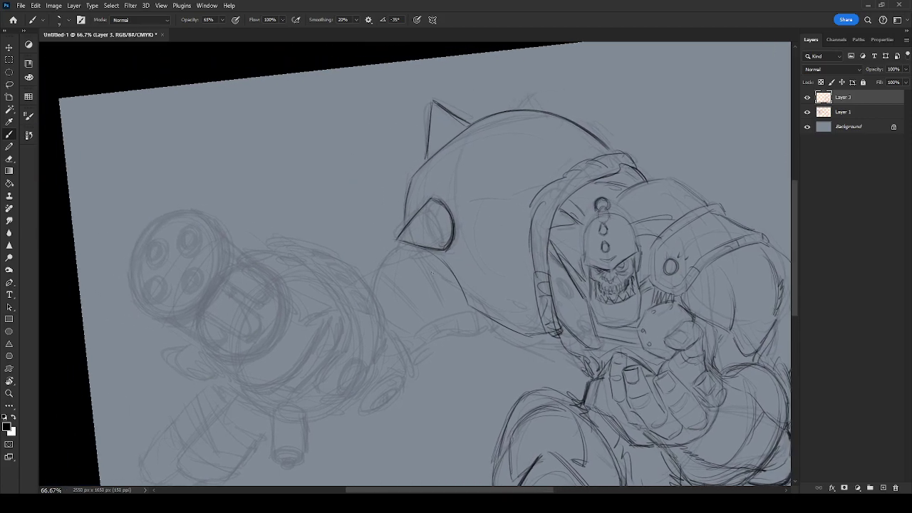
left_click_drag(373, 284, 391, 256)
left_click_drag(373, 289, 403, 250)
mouse_move(411, 333)
left_mouse_down()
mouse_move(460, 299)
mouse_move(441, 321)
mouse_move(473, 311)
left_mouse_up()
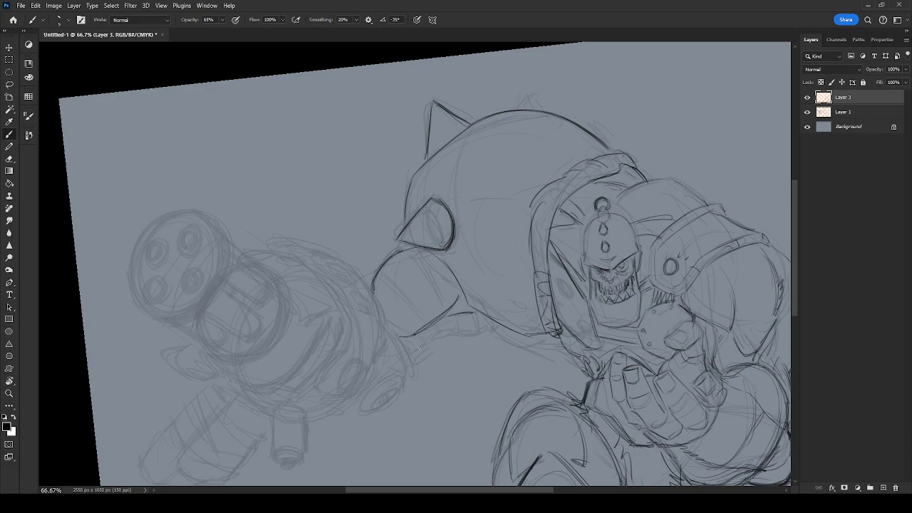
mouse_move(436, 334)
left_mouse_down()
mouse_move(482, 336)
mouse_move(497, 326)
mouse_move(422, 348)
mouse_move(415, 363)
left_mouse_up()
left_click_drag(365, 285, 376, 275)
left_click_drag(368, 286, 376, 275)
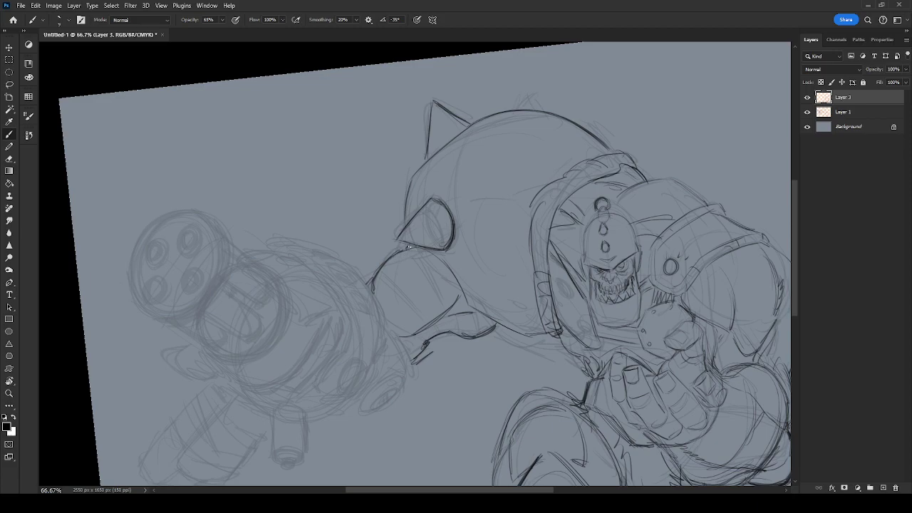
mouse_move(404, 208)
left_mouse_down()
mouse_move(394, 229)
mouse_move(401, 246)
mouse_move(417, 245)
mouse_move(396, 250)
mouse_move(381, 245)
mouse_move(403, 198)
left_mouse_up()
mouse_move(446, 269)
left_mouse_down()
mouse_move(487, 318)
mouse_move(531, 334)
left_mouse_up()
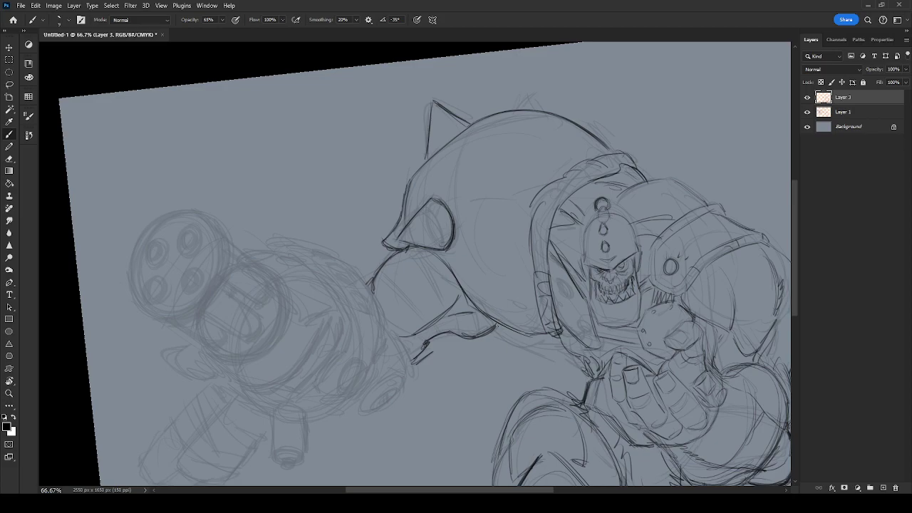
Draw curved bands across the cannon arm's upper arm and a cross line on the elbow section.
left_click_drag(484, 311, 592, 251)
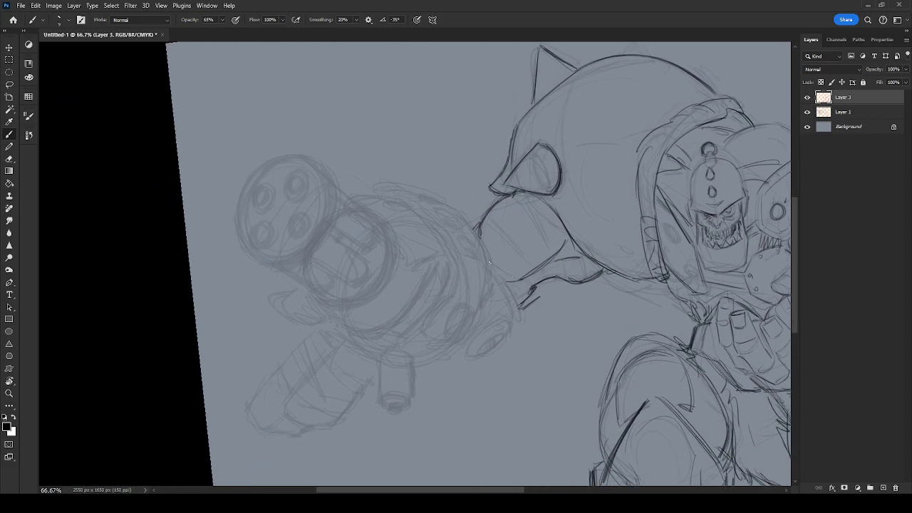
left_click_drag(490, 218, 529, 259)
left_click_drag(507, 231, 531, 259)
left_click_drag(495, 221, 529, 258)
left_click_drag(522, 201, 549, 244)
left_click_drag(577, 278, 576, 260)
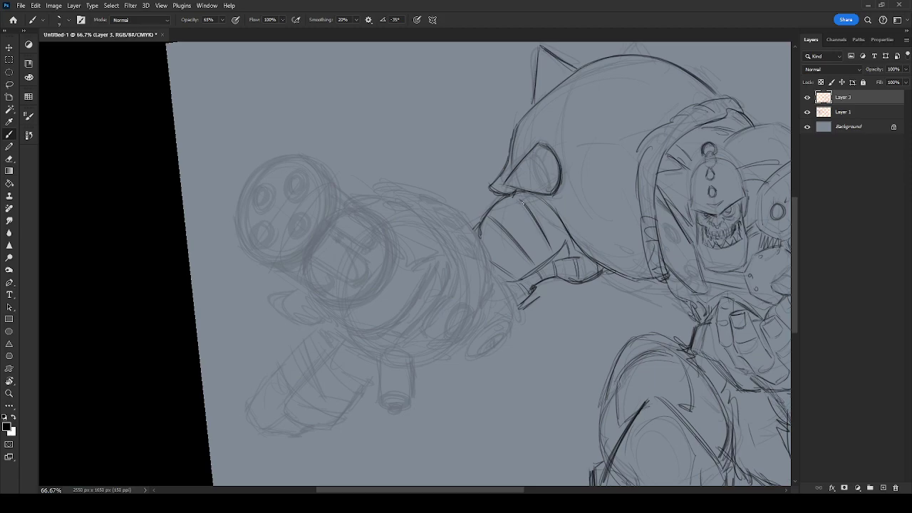
Check the whole drawing from a rotated view, comparing the linework and rough sketch layers by toggling their visibility.
left_click_drag(427, 209, 483, 156)
left_click_drag(617, 239, 582, 311)
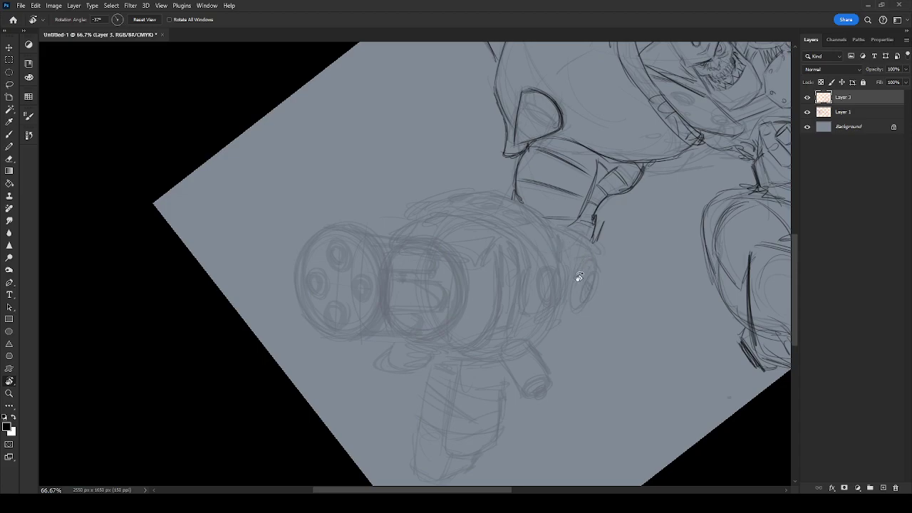
key("b")
left_click(807, 98)
left_click(807, 98)
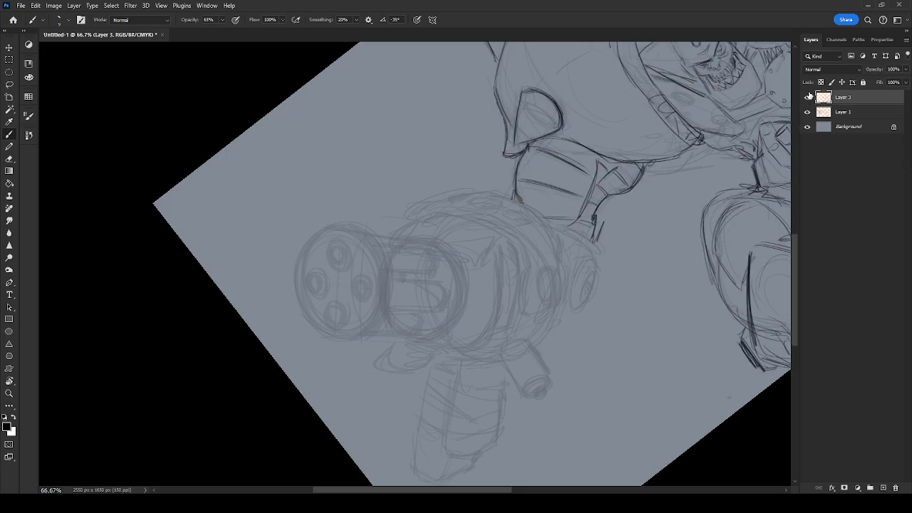
key("ctrl+minus")
key("ctrl+minus")
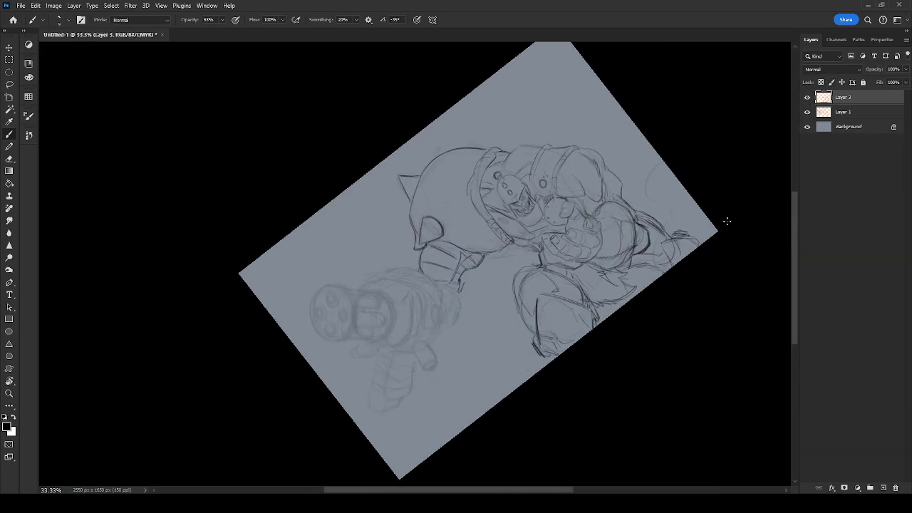
left_click(807, 112)
left_click(807, 113)
key("ctrl+plus")
key("ctrl+plus")
key("ctrl+plus")
Draw the first muzzle on the cannon's round front face as concentric rings with a dark filled bore.
left_click_drag(484, 344, 510, 354)
key("r")
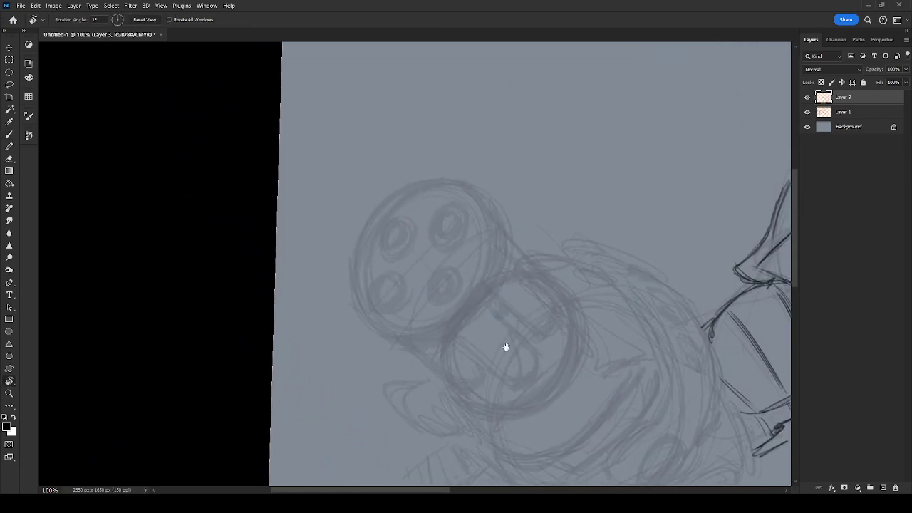
key("ctrl+plus")
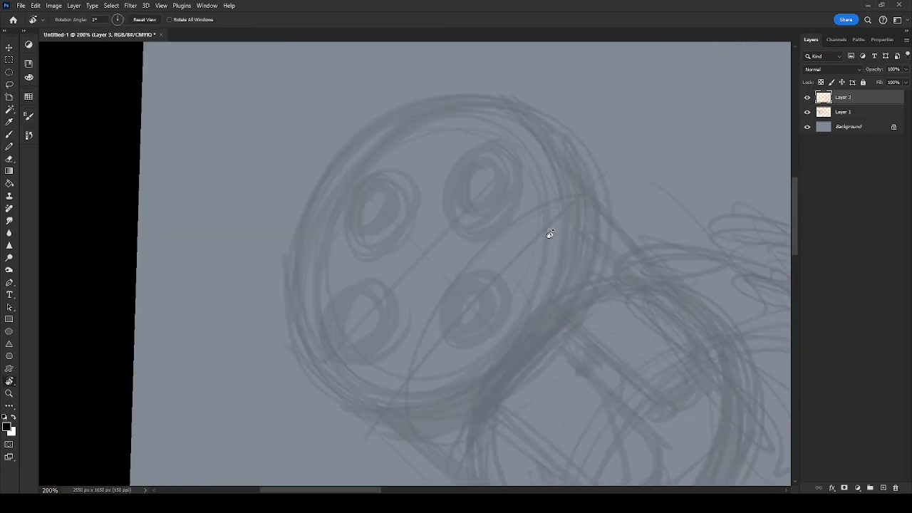
key("b")
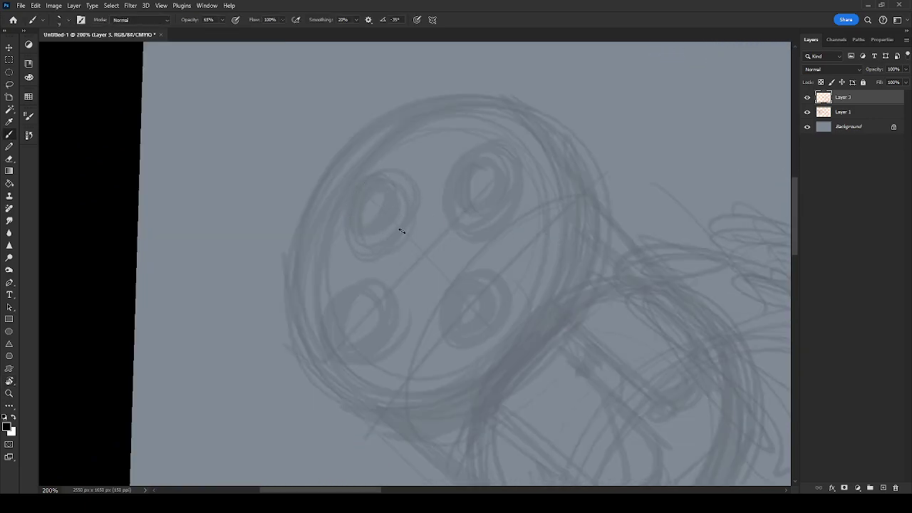
mouse_move(394, 173)
left_mouse_down()
mouse_move(405, 204)
mouse_move(346, 224)
mouse_move(403, 203)
mouse_move(366, 226)
mouse_move(354, 209)
mouse_move(369, 185)
mouse_move(388, 186)
mouse_move(363, 217)
mouse_move(364, 232)
mouse_move(349, 201)
mouse_move(366, 193)
mouse_move(385, 214)
mouse_move(373, 228)
mouse_move(382, 214)
mouse_move(367, 184)
mouse_move(362, 229)
mouse_move(378, 235)
mouse_move(367, 246)
mouse_move(401, 228)
mouse_move(408, 194)
mouse_move(412, 205)
mouse_move(400, 177)
mouse_move(410, 213)
mouse_move(396, 246)
mouse_move(354, 236)
mouse_move(370, 244)
mouse_move(392, 232)
mouse_move(387, 239)
mouse_move(401, 179)
mouse_move(410, 206)
mouse_move(364, 210)
mouse_move(377, 218)
mouse_move(373, 194)
mouse_move(366, 218)
mouse_move(374, 198)
mouse_move(377, 217)
mouse_move(369, 222)
left_mouse_up()
key("ctrl+z")
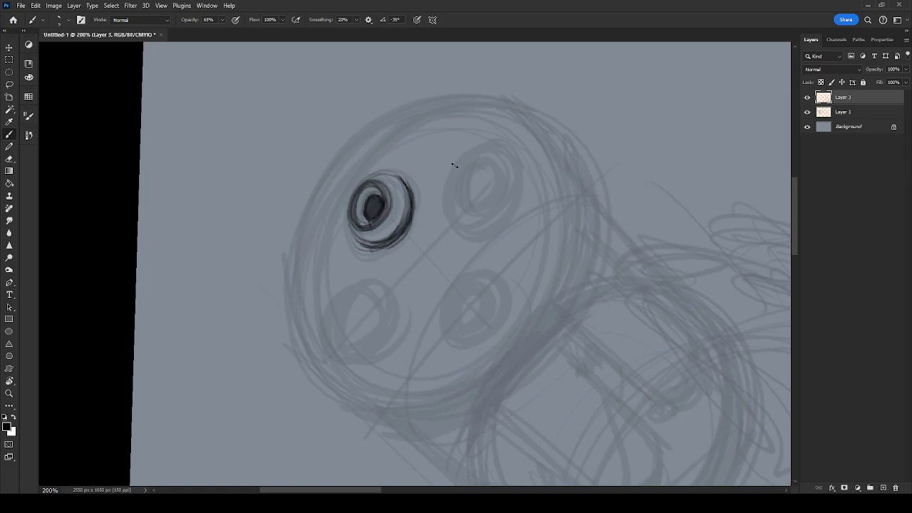
Copy the finished muzzle to the other three barrel positions and rotate the lower-right copy by 12.5°.
key("l")
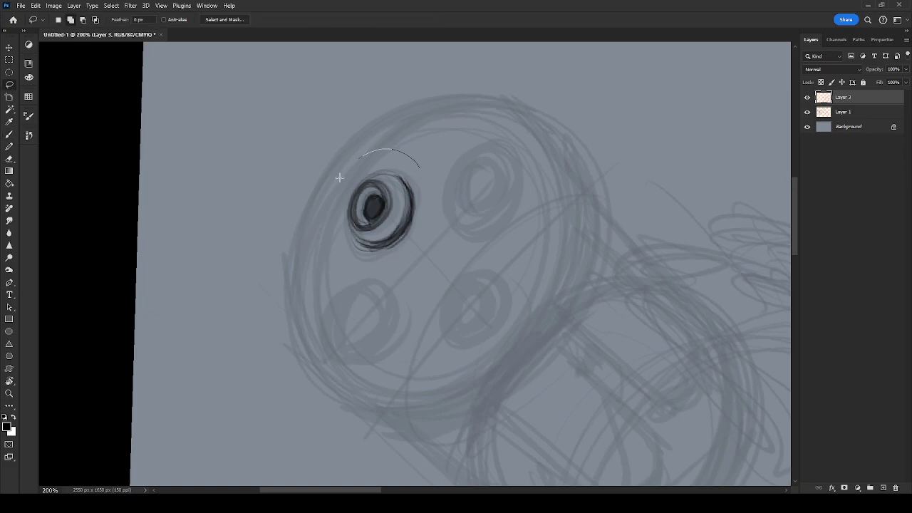
left_click_drag(388, 146, 378, 149)
left_click_drag(376, 213, 517, 292)
key("ctrl+t")
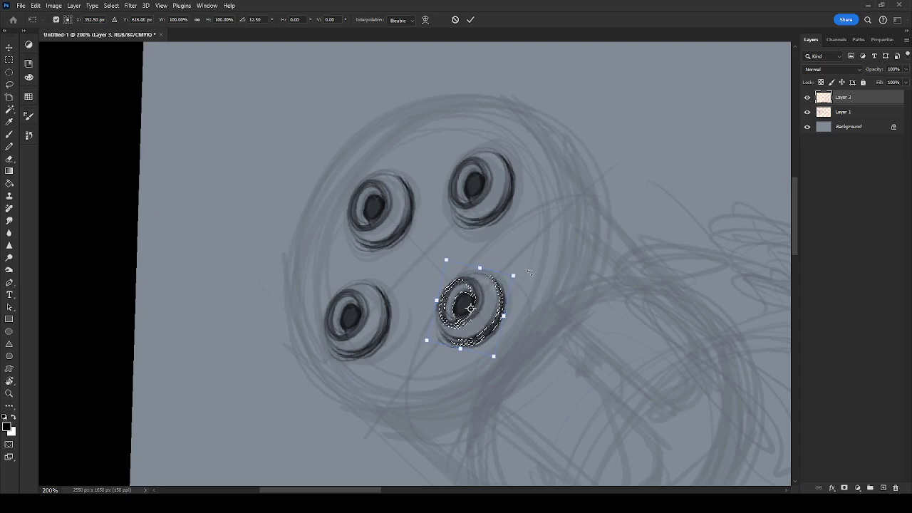
key("Return")
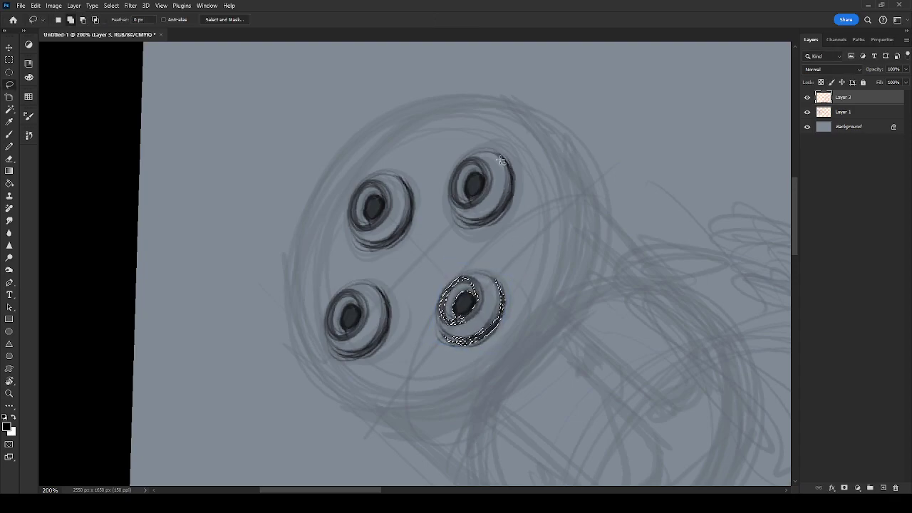
Lasso the upper-right muzzle, rotate it slightly and nudge it into place.
mouse_move(459, 126)
left_mouse_down()
mouse_move(546, 180)
mouse_move(460, 126)
left_mouse_up()
key("ctrl+t")
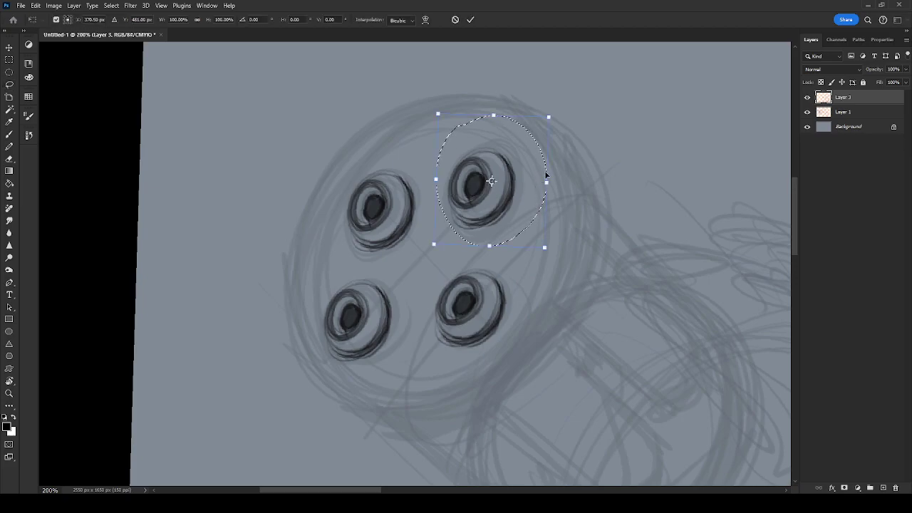
left_click_drag(582, 171, 594, 133)
mouse_move(523, 181)
left_mouse_down()
mouse_move(511, 191)
mouse_move(517, 185)
left_mouse_up()
key("Return")
Flip, rotate and reposition the lower-left muzzle to suit the face's perspective, and clear the selection.
mouse_move(392, 293)
left_mouse_down()
mouse_move(319, 378)
mouse_move(394, 293)
mouse_move(425, 278)
left_mouse_up()
key("ctrl+t")
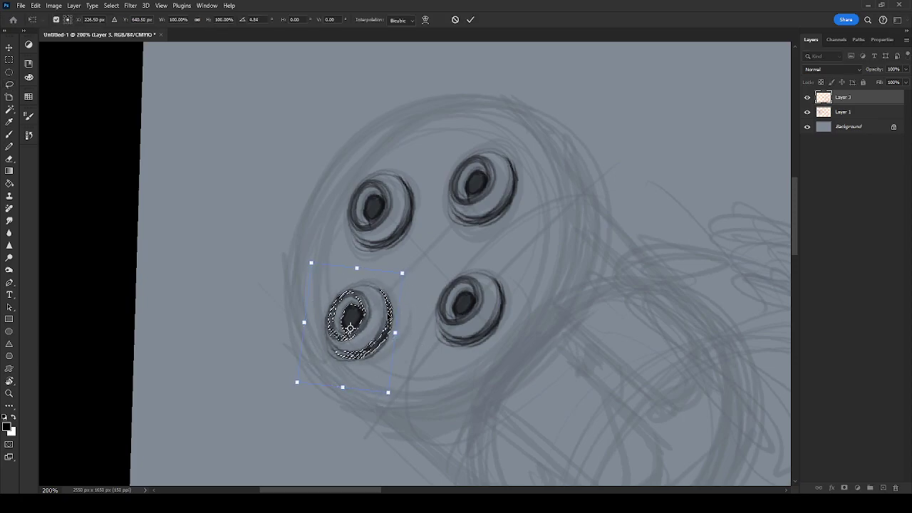
mouse_move(399, 316)
left_mouse_down()
mouse_move(385, 357)
mouse_move(360, 371)
mouse_move(385, 359)
mouse_move(399, 320)
left_mouse_up()
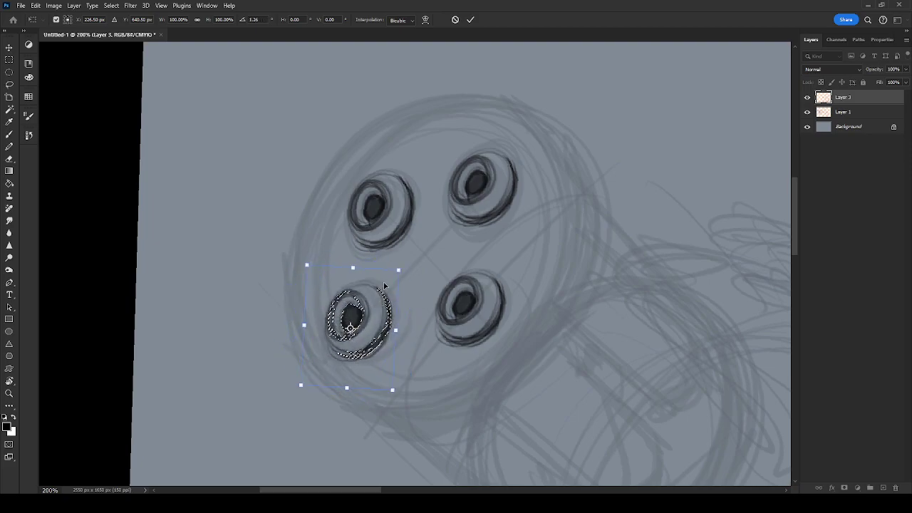
left_click_drag(442, 257, 464, 333)
left_click_drag(372, 339, 384, 322)
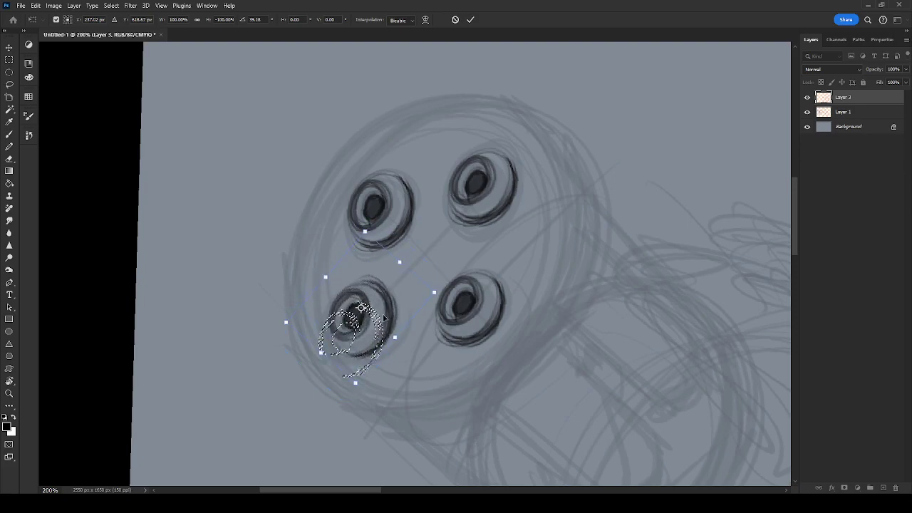
key("Return")
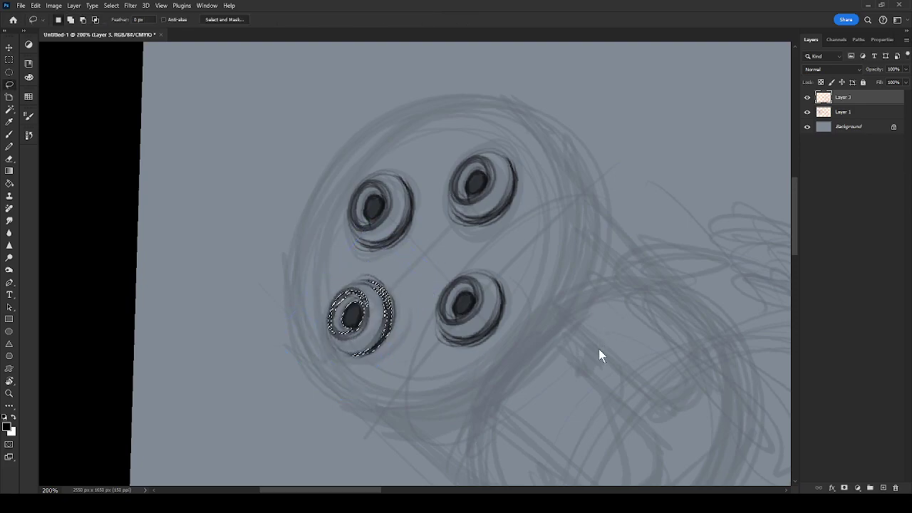
key("ctrl+minus")
key("ctrl+d")
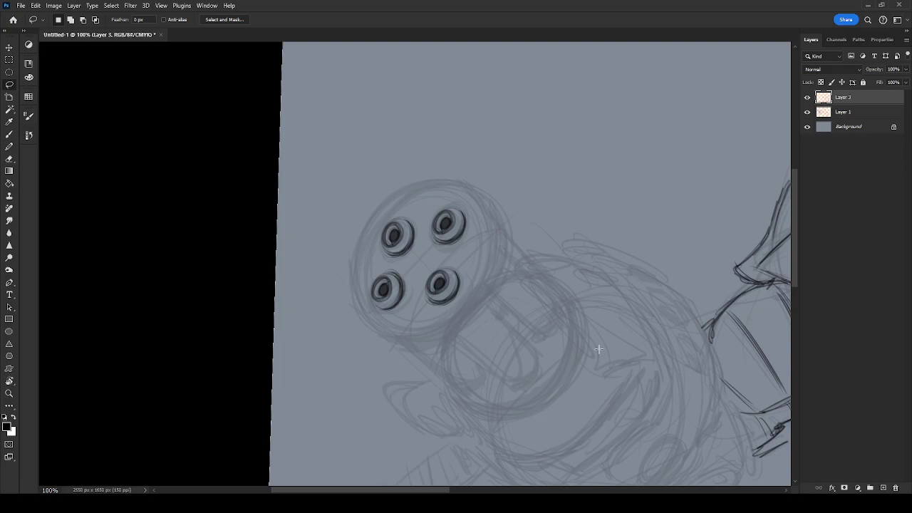
Draw the rounded barrel tubes extending behind the cannon's front disc into its circular housing.
key("b")
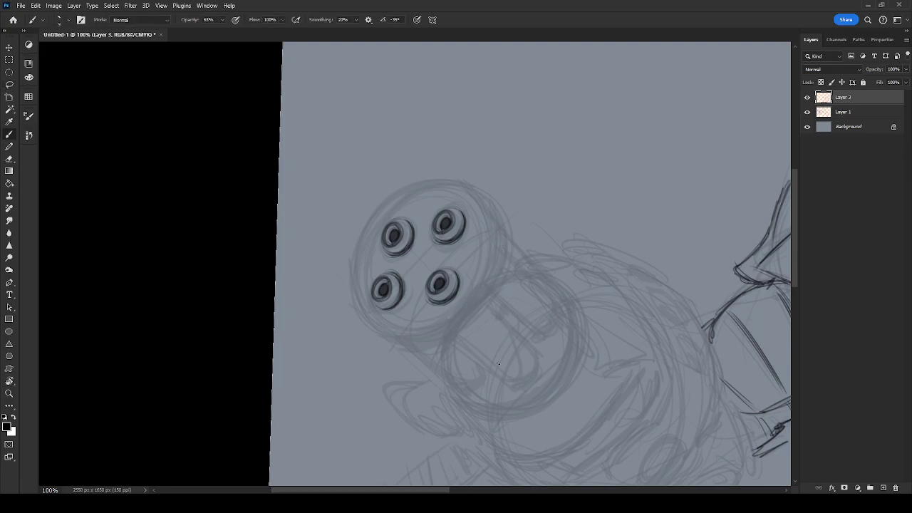
left_click_drag(463, 337, 506, 374)
mouse_move(491, 311)
left_mouse_down()
mouse_move(541, 360)
mouse_move(526, 379)
mouse_move(514, 376)
left_mouse_up()
left_click_drag(504, 258, 532, 286)
left_click_drag(546, 318, 534, 329)
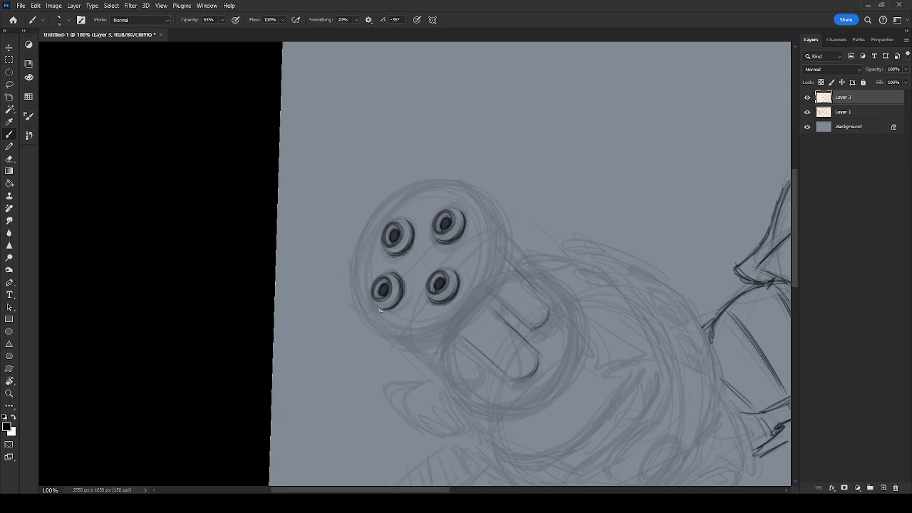
left_click_drag(430, 359, 457, 382)
mouse_move(455, 337)
left_mouse_down()
mouse_move(475, 376)
mouse_move(452, 379)
mouse_move(481, 363)
mouse_move(473, 384)
mouse_move(482, 378)
mouse_move(484, 356)
mouse_move(460, 389)
left_mouse_up()
left_click_drag(652, 366, 577, 214)
left_click_drag(692, 346, 668, 264)
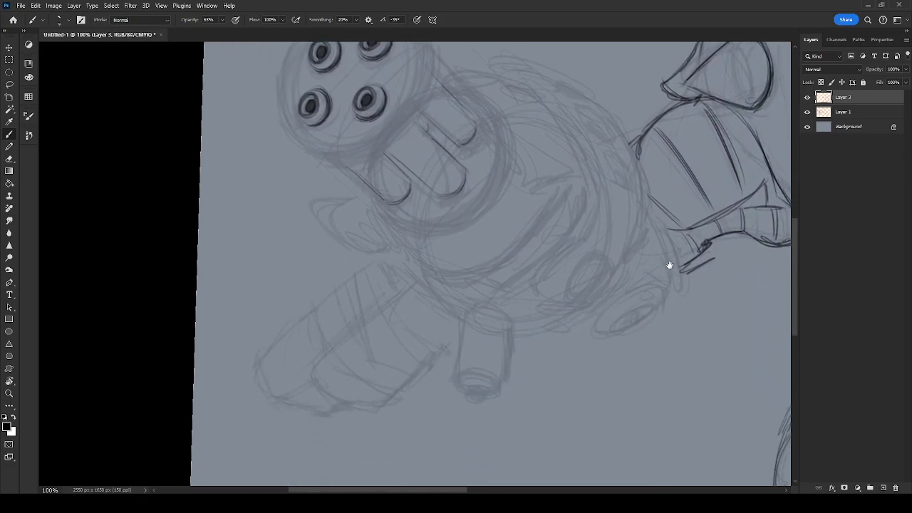
left_click_drag(525, 318, 547, 298)
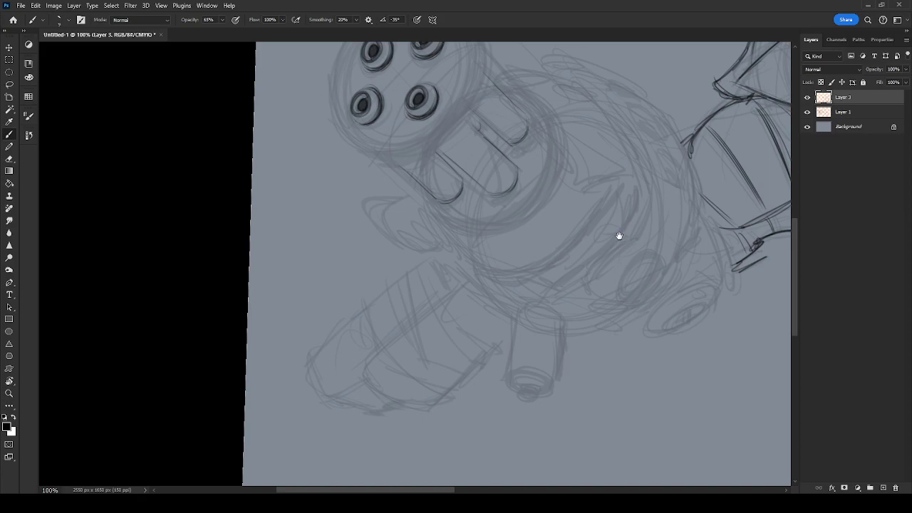
Hide the rough sketch on Layer 1 and erase the stray construction lines inside the front knee plate.
left_click_drag(557, 288, 559, 288)
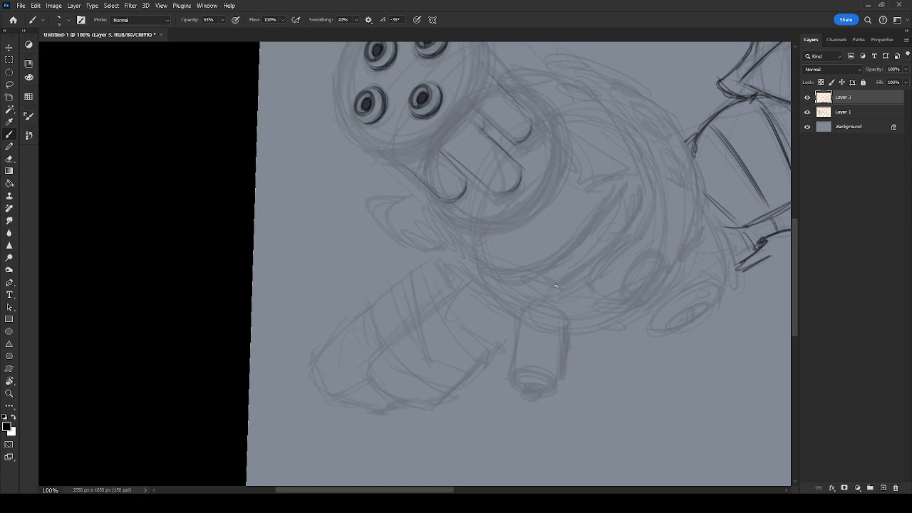
left_click_drag(556, 282, 535, 283)
key("r")
mouse_move(758, 249)
left_mouse_down()
mouse_move(574, 350)
mouse_move(627, 324)
mouse_move(639, 169)
mouse_move(662, 218)
mouse_move(657, 285)
mouse_move(693, 225)
mouse_move(688, 250)
left_mouse_up()
key("b")
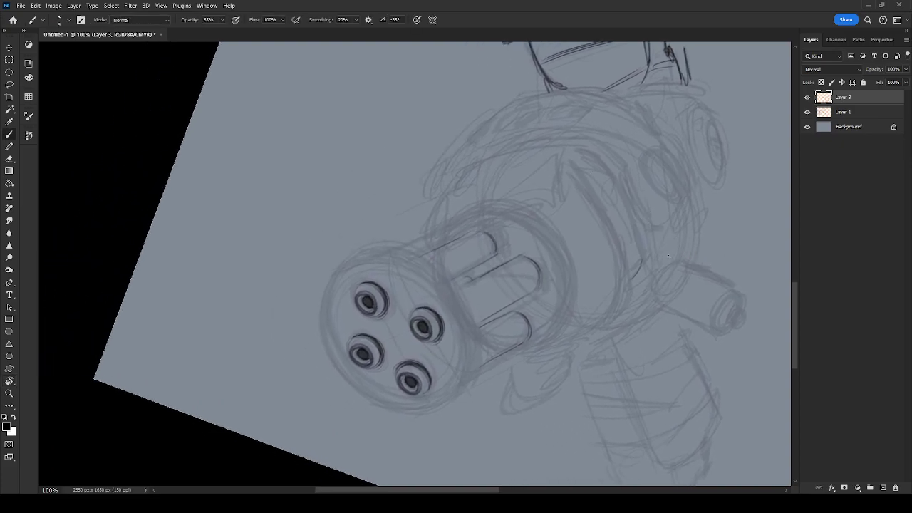
scroll(666, 250, "down", 3)
key("ctrl+minus")
key("ctrl+minus")
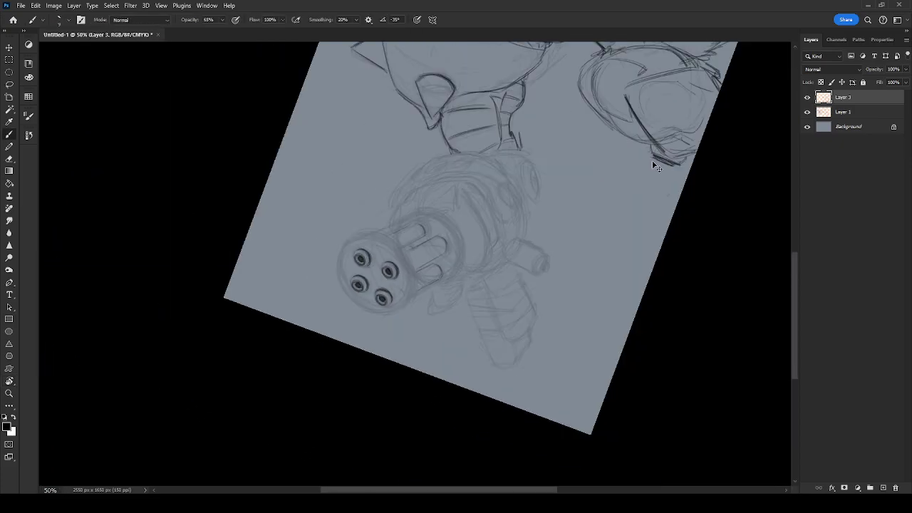
key("e")
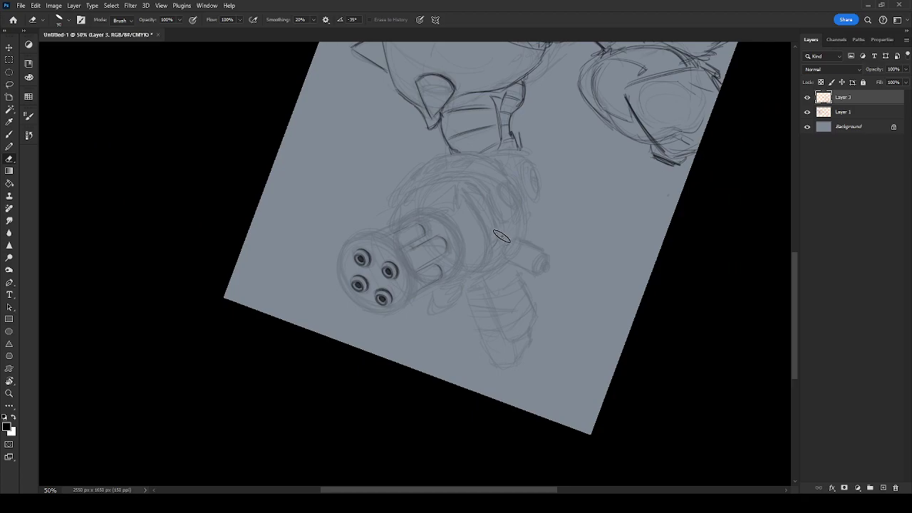
left_click(808, 111)
mouse_move(674, 167)
left_mouse_down()
mouse_move(625, 363)
mouse_move(641, 335)
mouse_move(624, 264)
left_mouse_up()
key("r")
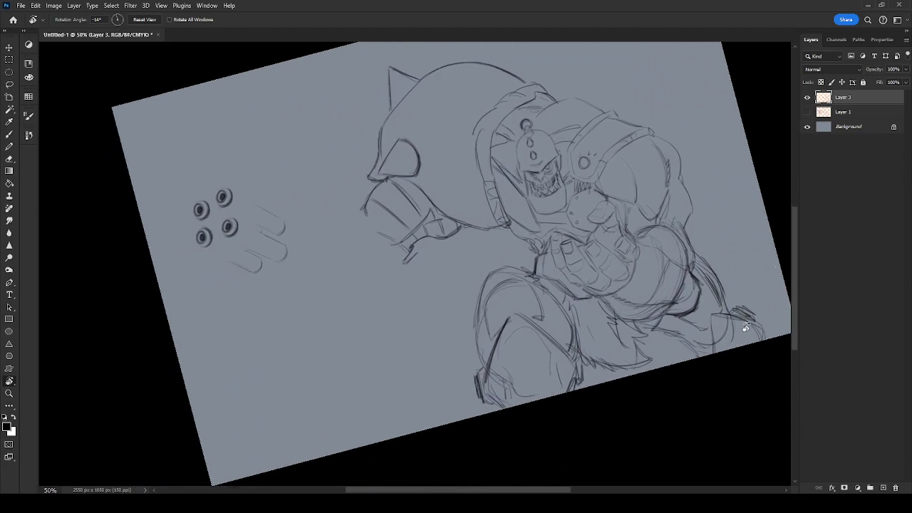
key("b")
key("e")
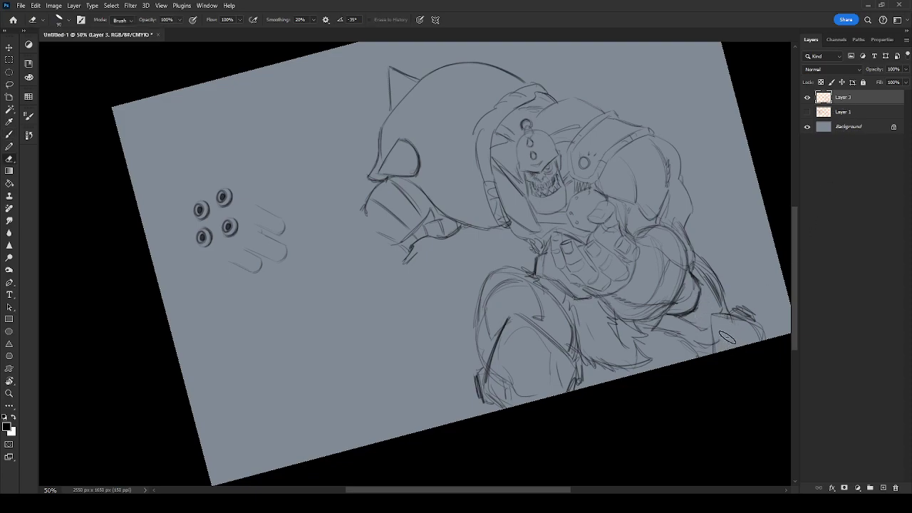
mouse_move(528, 398)
left_mouse_down()
mouse_move(509, 379)
mouse_move(496, 394)
mouse_move(513, 346)
mouse_move(508, 375)
mouse_move(526, 393)
left_mouse_up()
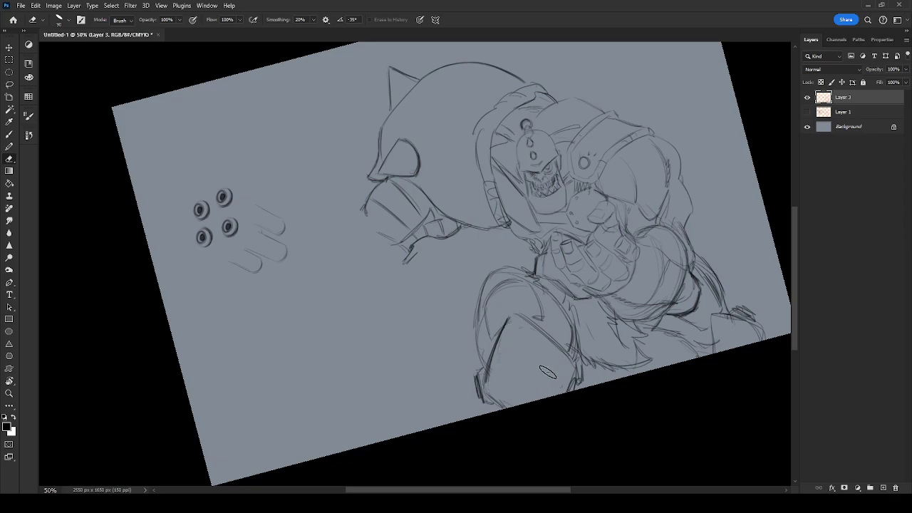
Redraw the inner contour of the front knee plate and the inner edge of the rear foot armour.
key("b")
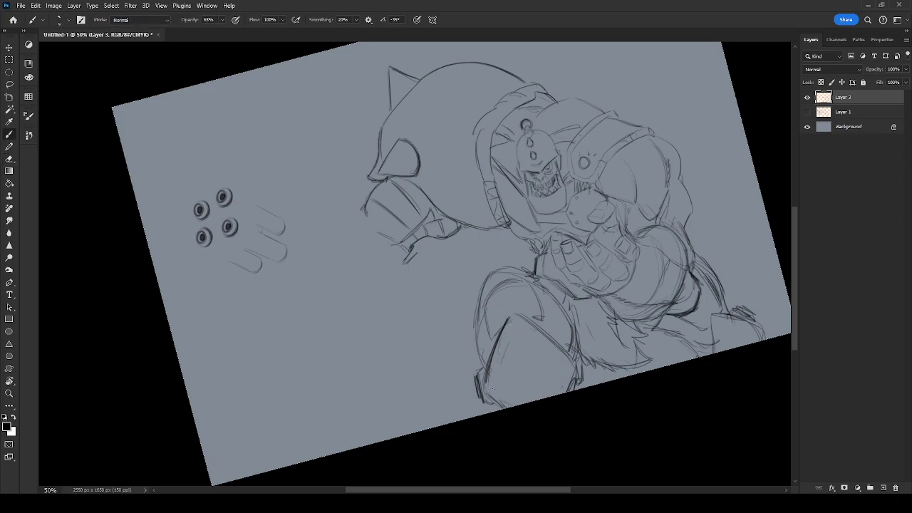
mouse_move(509, 408)
left_mouse_down()
mouse_move(498, 394)
mouse_move(509, 341)
mouse_move(568, 370)
mouse_move(563, 390)
left_mouse_up()
left_click_drag(753, 328, 727, 327)
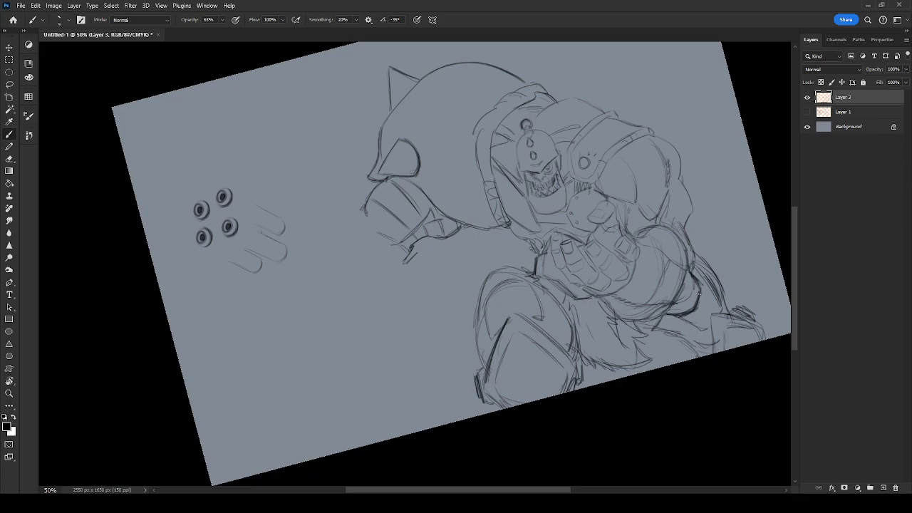
Add jagged fur and cloth strokes to the hanging waist fur, beside the knee and behind the hip.
left_click_drag(652, 322, 635, 336)
left_click_drag(646, 333, 635, 358)
left_click_drag(568, 307, 564, 327)
left_click_drag(694, 243, 707, 251)
left_click_drag(699, 251, 709, 252)
Add small oval details to the chest armour and short accent lines on the collar and shoulder.
left_click_drag(543, 220, 564, 218)
left_click_drag(526, 217, 527, 220)
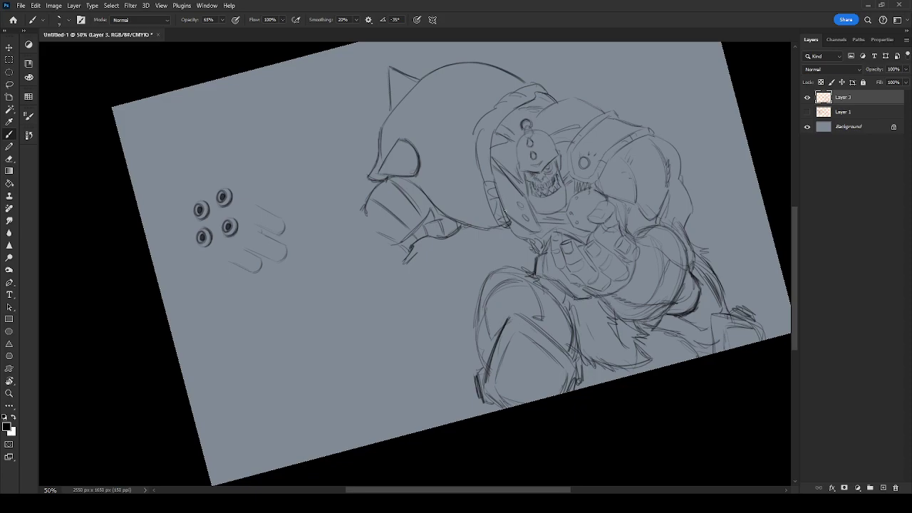
left_click_drag(499, 194, 503, 200)
left_click_drag(570, 103, 596, 111)
Show Layer 1 again and outline the upper rim and angular rear band of the cannon housing with a 20 px brush.
left_click_drag(448, 242, 599, 271)
left_click(805, 112)
left_click(807, 112)
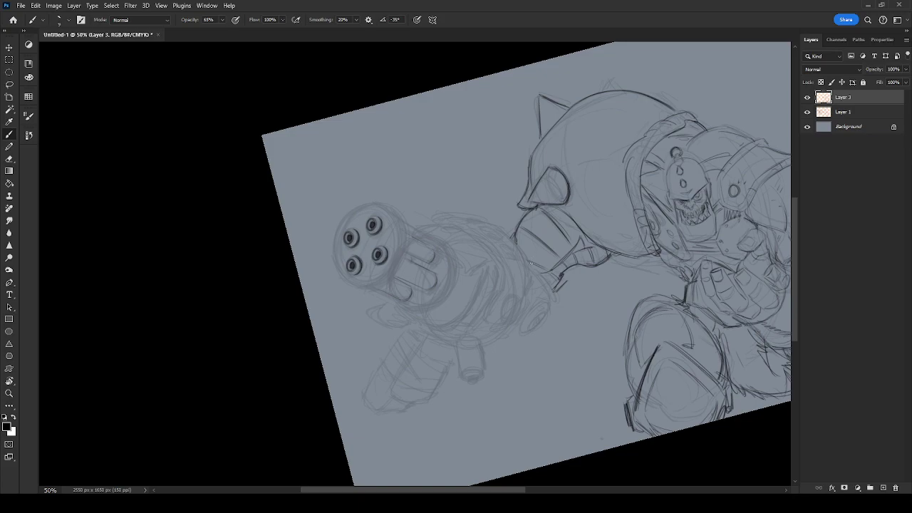
key("bracketright")
key("bracketright")
key("bracketright")
mouse_move(414, 228)
left_mouse_down()
mouse_move(479, 193)
mouse_move(475, 205)
mouse_move(503, 221)
left_mouse_up()
key("ctrl+z")
key("ctrl+z")
mouse_move(499, 223)
left_mouse_down()
mouse_move(532, 257)
mouse_move(523, 302)
left_mouse_up()
mouse_move(448, 215)
left_mouse_down()
mouse_move(500, 225)
mouse_move(448, 225)
mouse_move(443, 216)
mouse_move(437, 226)
mouse_move(455, 230)
mouse_move(427, 232)
mouse_move(468, 232)
mouse_move(498, 262)
mouse_move(503, 329)
left_mouse_up()
key("ctrl+z")
left_click_drag(505, 298, 493, 325)
left_click_drag(507, 288, 505, 265)
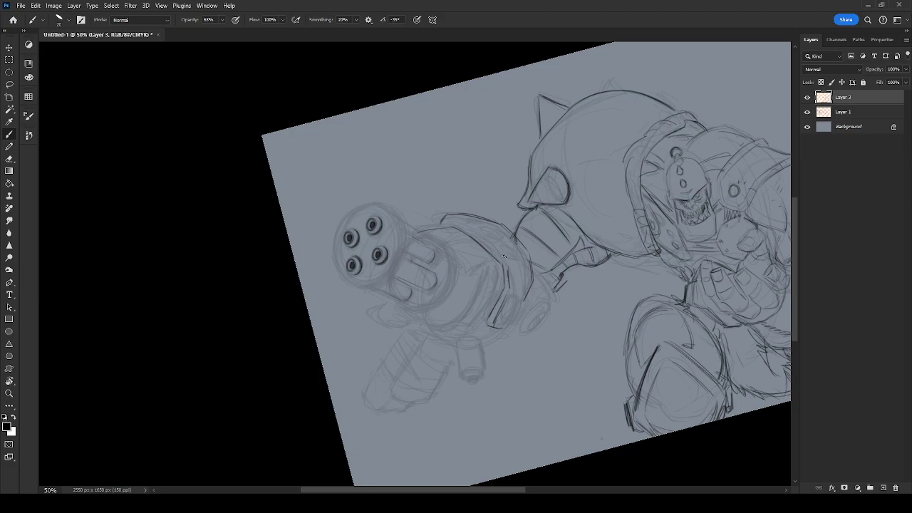
Reinforce the housing's upper and rear outline and draw the round bolt at the lower end of its rear band.
mouse_move(457, 225)
left_mouse_down()
mouse_move(488, 246)
mouse_move(453, 222)
mouse_move(436, 231)
left_mouse_up()
mouse_move(483, 215)
left_mouse_down()
mouse_move(518, 235)
mouse_move(491, 220)
mouse_move(524, 245)
mouse_move(534, 275)
left_mouse_up()
mouse_move(500, 315)
left_mouse_down()
mouse_move(516, 302)
mouse_move(504, 325)
mouse_move(519, 306)
left_mouse_up()
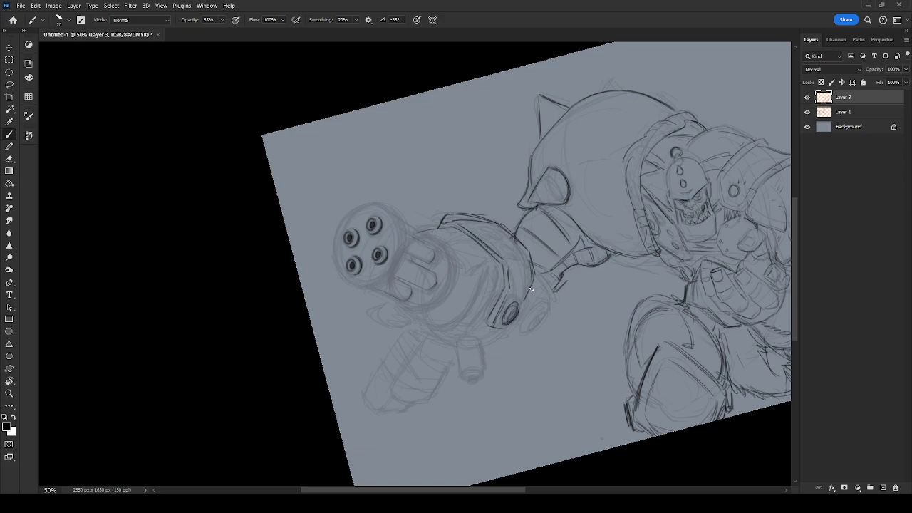
Draw the joint behind the cannon housing with its second round disc, and the small block hanging beneath it.
left_click_drag(530, 265, 536, 291)
mouse_move(532, 331)
left_mouse_down()
mouse_move(549, 316)
mouse_move(533, 332)
left_mouse_up()
left_click_drag(550, 300, 549, 318)
mouse_move(530, 306)
left_mouse_down()
mouse_move(539, 320)
mouse_move(512, 333)
left_mouse_up()
mouse_move(523, 303)
left_mouse_down()
mouse_move(511, 328)
mouse_move(537, 300)
left_mouse_up()
mouse_move(535, 289)
left_mouse_down()
mouse_move(542, 278)
mouse_move(553, 311)
left_mouse_up()
mouse_move(542, 273)
left_mouse_down()
mouse_move(551, 317)
mouse_move(481, 351)
left_mouse_up()
mouse_move(511, 334)
left_mouse_down()
mouse_move(498, 347)
mouse_move(510, 358)
mouse_move(499, 375)
mouse_move(513, 361)
left_mouse_up()
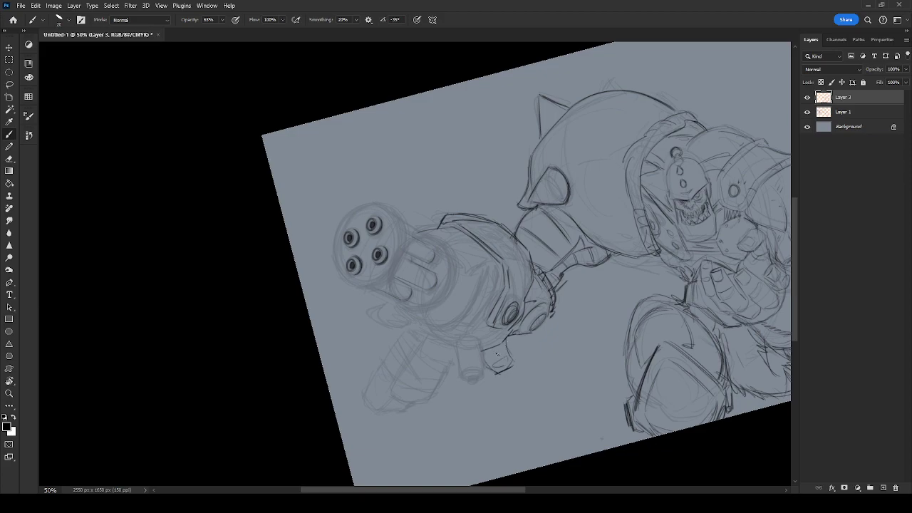
Draw the short tube under the cannon and the housing's lower rim with its small side block.
mouse_move(456, 345)
left_mouse_down()
mouse_move(456, 371)
mouse_move(482, 369)
mouse_move(479, 381)
mouse_move(470, 381)
mouse_move(482, 371)
mouse_move(470, 369)
mouse_move(463, 375)
mouse_move(482, 371)
mouse_move(482, 379)
mouse_move(463, 382)
mouse_move(473, 339)
mouse_move(459, 344)
mouse_move(482, 339)
mouse_move(453, 351)
mouse_move(482, 332)
left_mouse_up()
mouse_move(477, 337)
left_mouse_down()
mouse_move(486, 343)
mouse_move(485, 335)
left_mouse_up()
left_click_drag(479, 334, 463, 335)
mouse_move(406, 314)
left_mouse_down()
mouse_move(446, 340)
mouse_move(410, 320)
mouse_move(404, 326)
mouse_move(446, 348)
mouse_move(416, 334)
left_mouse_up()
key("ctrl+z")
left_click_drag(394, 297, 398, 318)
left_click_drag(398, 318, 409, 327)
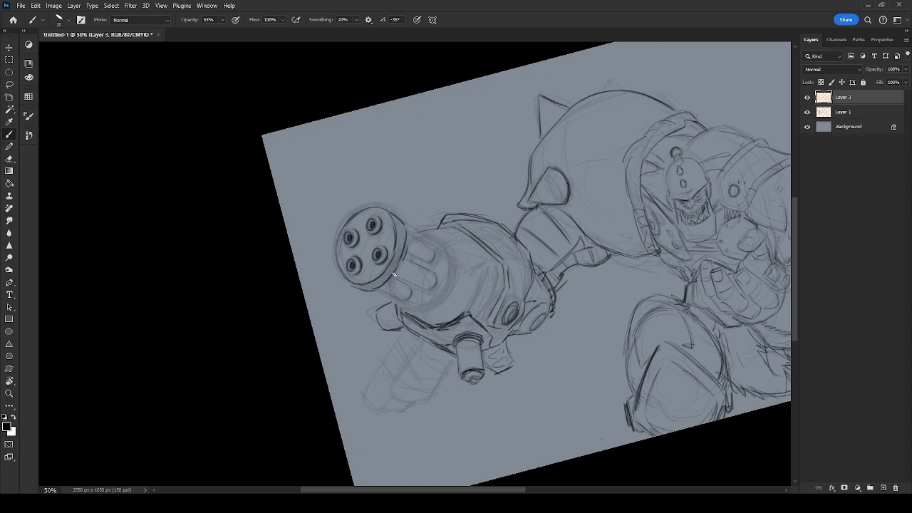
Draw the collar ring around the barrels and detail the cannon housing with panel lines, vent slots and a bolt.
mouse_move(404, 305)
left_mouse_down()
mouse_move(432, 303)
mouse_move(445, 245)
left_mouse_up()
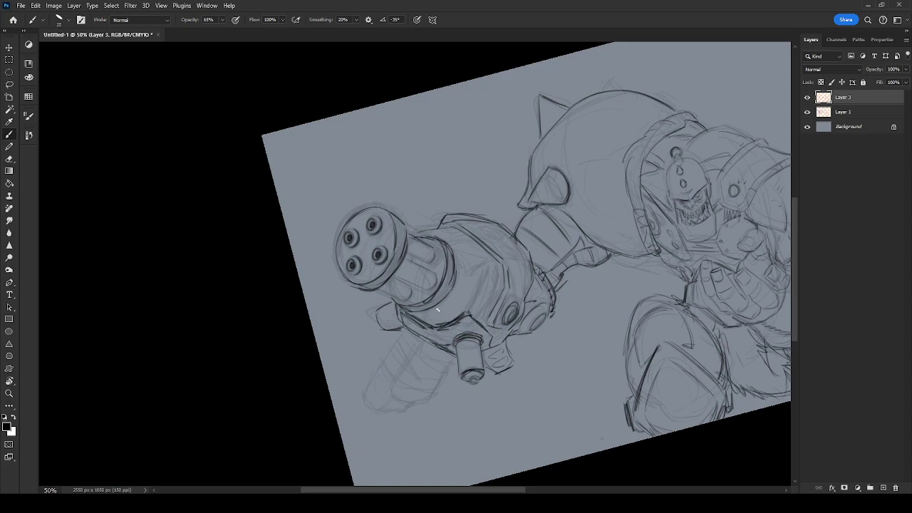
left_click_drag(474, 282, 477, 276)
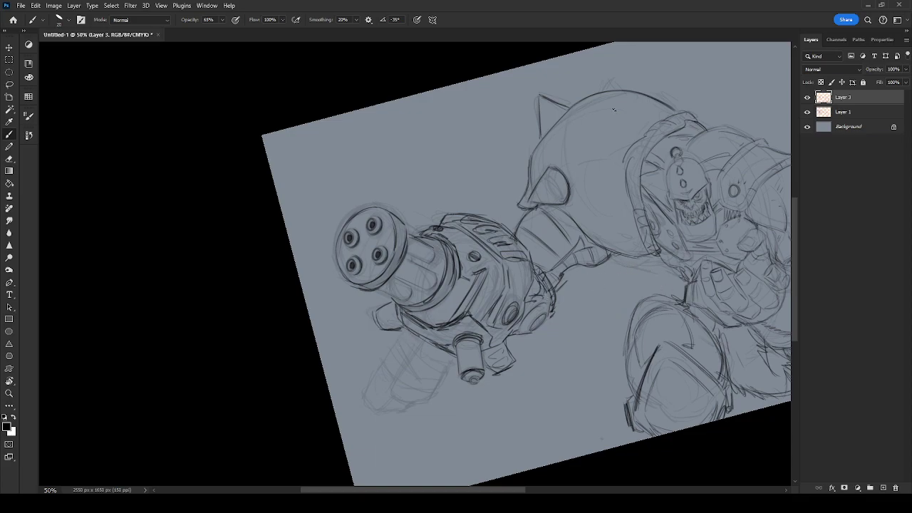
Straighten the canvas view, hide Layer 1 and lower Layer 3's opacity to 40%.
mouse_move(704, 297)
left_mouse_down()
mouse_move(494, 292)
mouse_move(498, 286)
left_mouse_up()
key("r")
left_click_drag(670, 309, 637, 354)
left_click(807, 112)
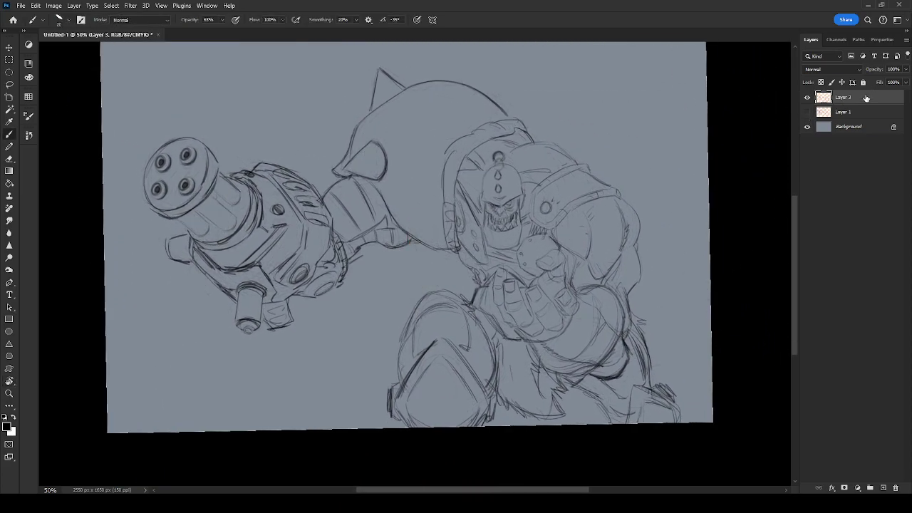
left_click(904, 69)
left_click(871, 80)
left_click_drag(679, 182, 669, 213)
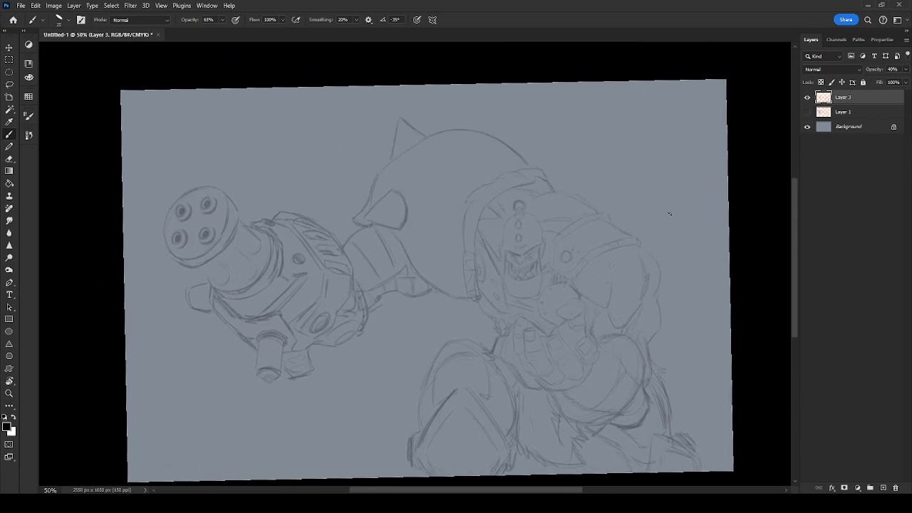
Create a new layer in Multiply mode above the faded sketch for the final inking.
key("ctrl+plus")
key("ctrl+plus")
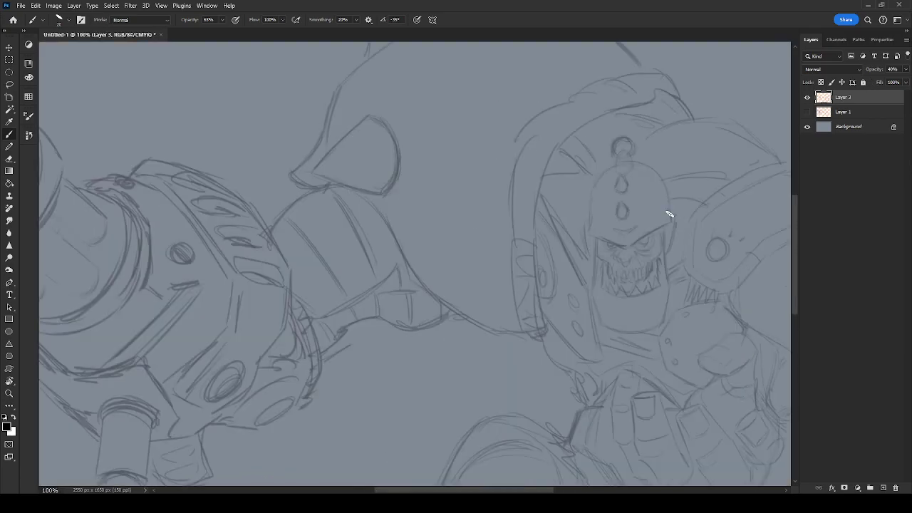
key("ctrl+shift+n")
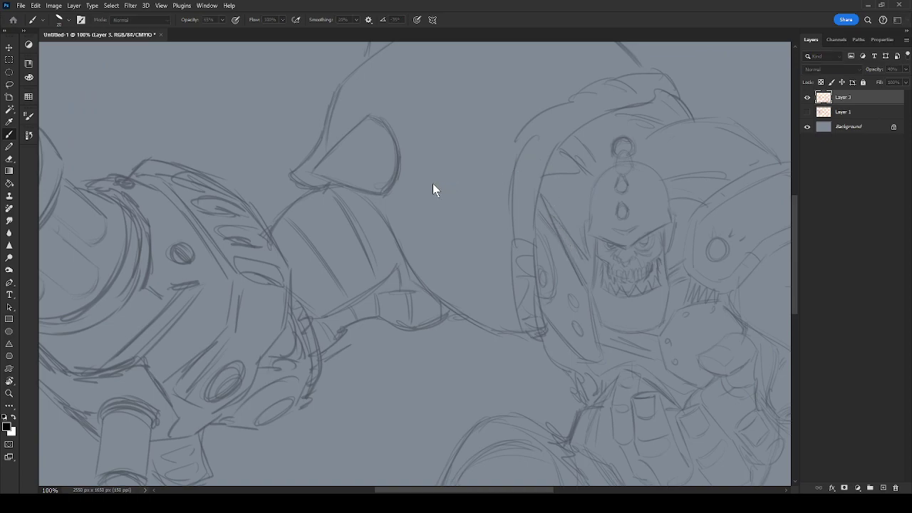
key("Return")
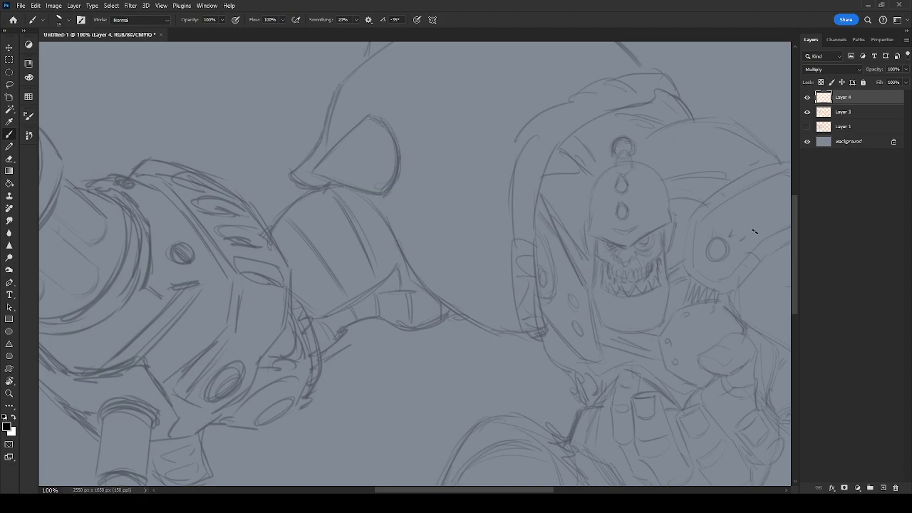
Ink the helmet's angled brow edge over both eyes with thick tapered black lines meeting above the nose.
key("ctrl+plus")
left_click_drag(720, 294, 375, 316)
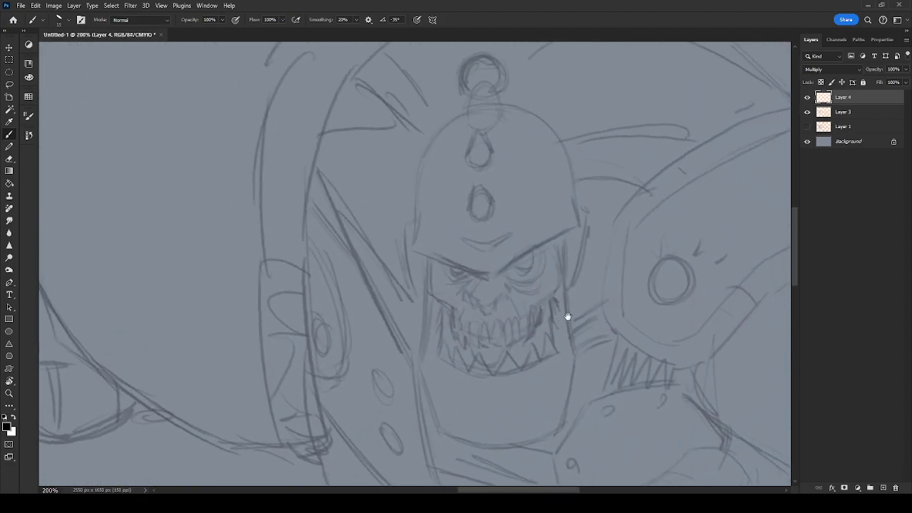
key("ctrl+plus")
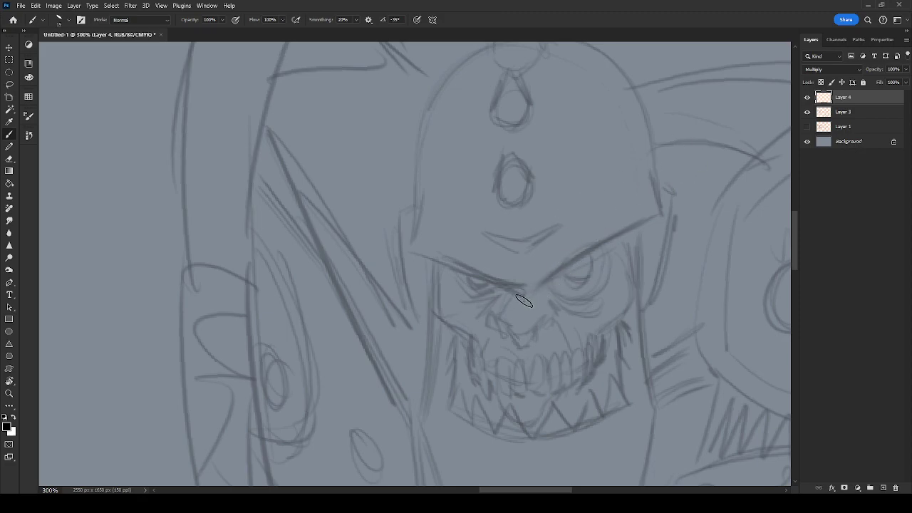
left_click_drag(527, 295, 657, 221)
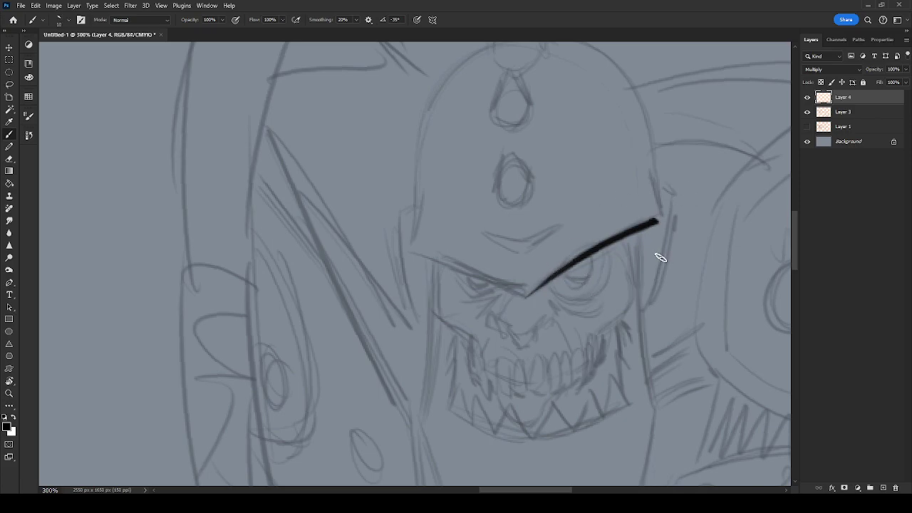
key("ctrl+plus")
mouse_move(664, 299)
left_mouse_down()
mouse_move(605, 275)
mouse_move(688, 214)
mouse_move(603, 65)
left_mouse_up()
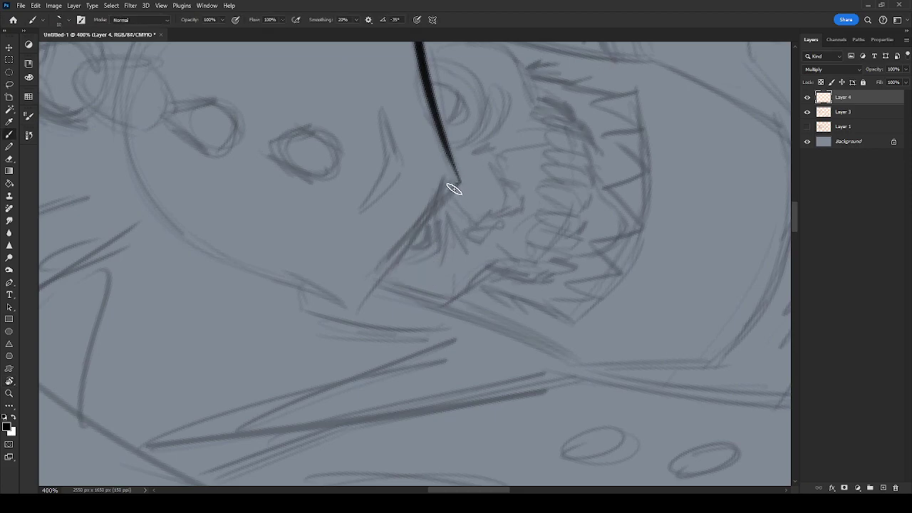
left_click_drag(455, 187, 352, 308)
left_click_drag(460, 179, 349, 310)
Ink the wide-open eye under the raised brow with its pupil, eyelid folds, outer socket and cheek edge.
mouse_move(555, 167)
left_mouse_down()
mouse_move(637, 245)
mouse_move(495, 393)
mouse_move(515, 266)
left_mouse_up()
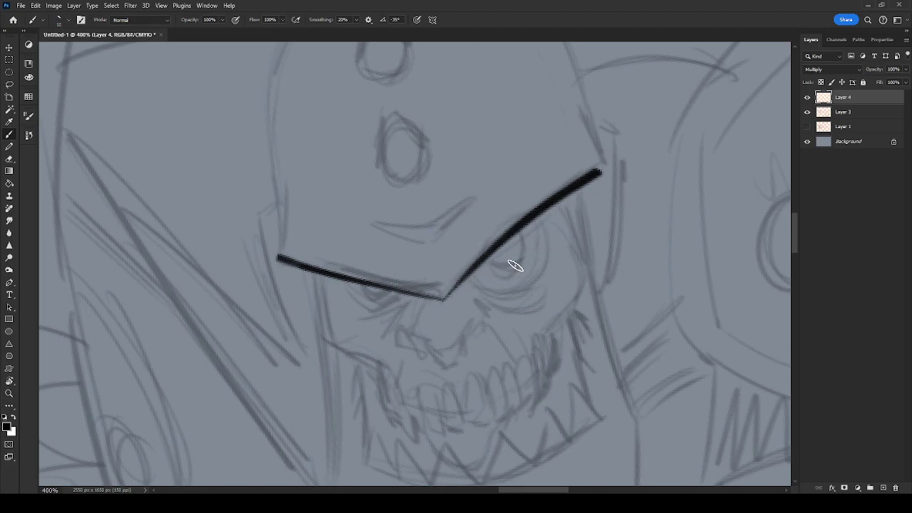
mouse_move(473, 275)
left_mouse_down()
mouse_move(468, 282)
mouse_move(540, 219)
left_mouse_up()
mouse_move(499, 293)
left_mouse_down()
mouse_move(544, 219)
mouse_move(525, 299)
mouse_move(543, 313)
mouse_move(551, 295)
left_mouse_up()
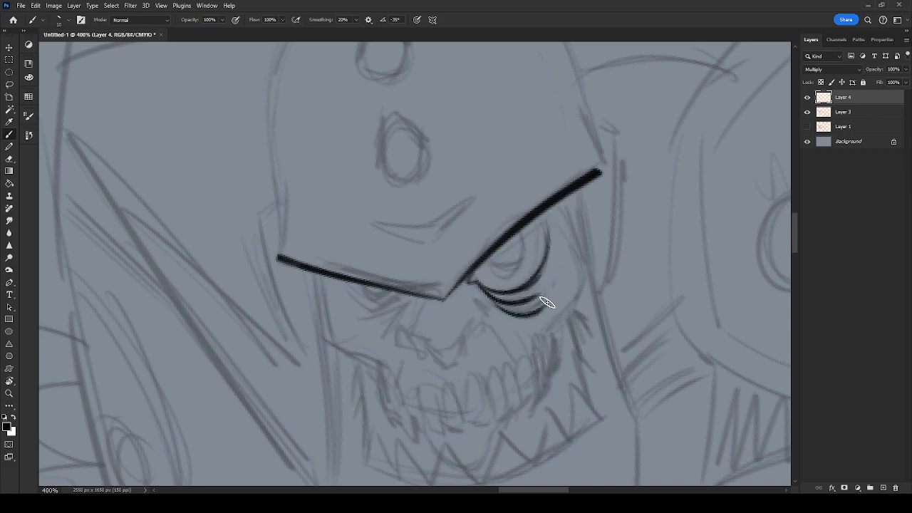
left_click_drag(562, 213, 555, 233)
mouse_move(567, 211)
left_mouse_down()
mouse_move(553, 234)
mouse_move(560, 229)
mouse_move(582, 262)
mouse_move(577, 251)
mouse_move(575, 286)
left_mouse_up()
left_click_drag(539, 332, 564, 309)
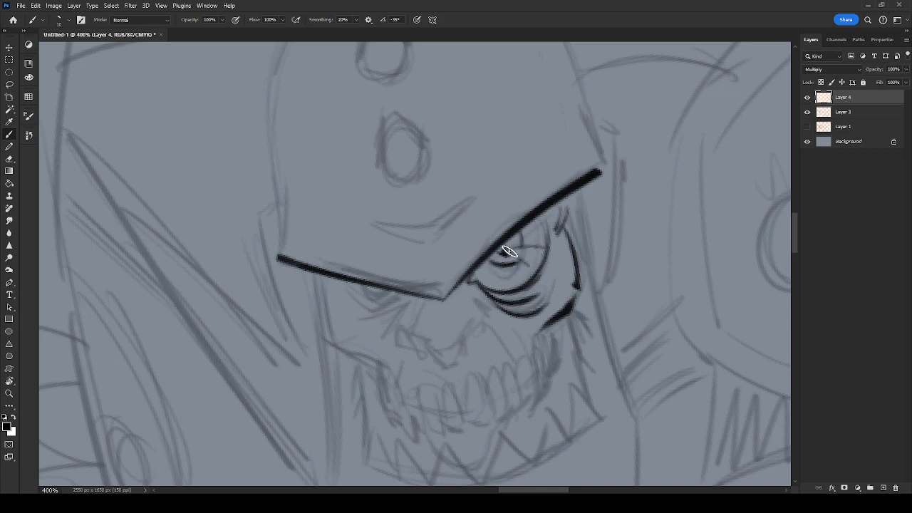
left_click_drag(502, 249, 501, 264)
mouse_move(562, 277)
left_mouse_down()
mouse_move(547, 308)
mouse_move(534, 285)
mouse_move(563, 296)
left_mouse_up()
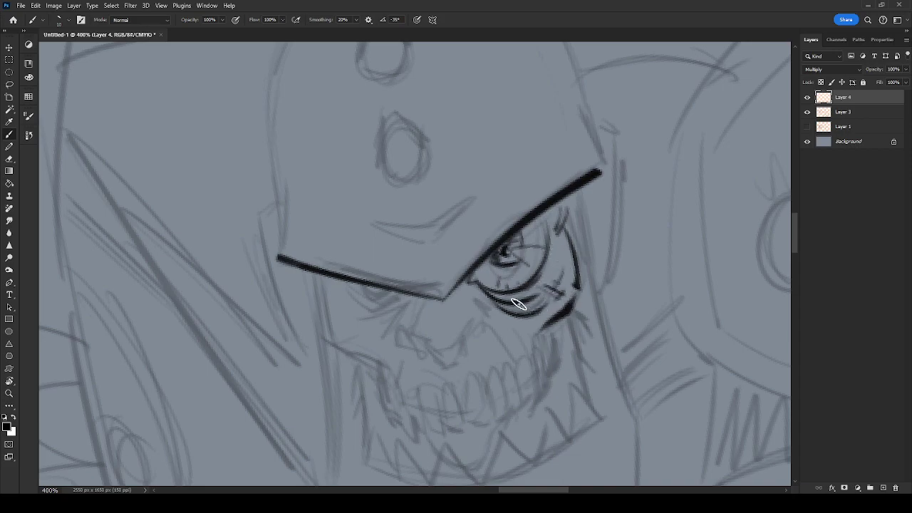
Ink the skull's jagged nose outline with its bridge and nostrils.
mouse_move(427, 347)
left_mouse_down()
mouse_move(442, 368)
mouse_move(484, 329)
left_mouse_up()
left_click_drag(482, 311, 487, 321)
mouse_move(431, 348)
left_mouse_down()
mouse_move(450, 351)
mouse_move(413, 338)
mouse_move(419, 346)
mouse_move(404, 346)
mouse_move(401, 315)
mouse_move(413, 325)
mouse_move(419, 300)
mouse_move(454, 291)
mouse_move(483, 310)
left_mouse_up()
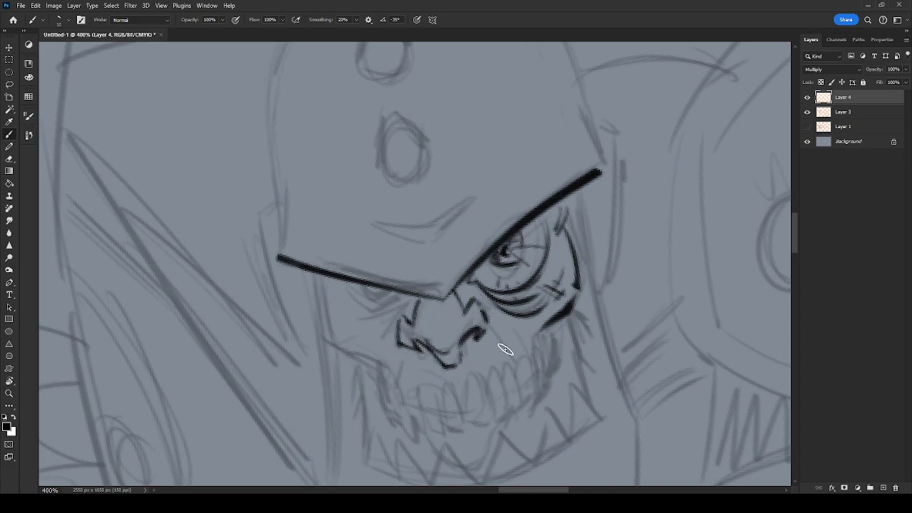
Add crease lines beside the nose and above the upper teeth, and small marks on the nose.
mouse_move(522, 333)
left_mouse_down()
mouse_move(481, 302)
mouse_move(507, 352)
mouse_move(537, 357)
mouse_move(608, 291)
left_mouse_up()
left_click_drag(437, 288, 470, 245)
left_click_drag(473, 295, 465, 318)
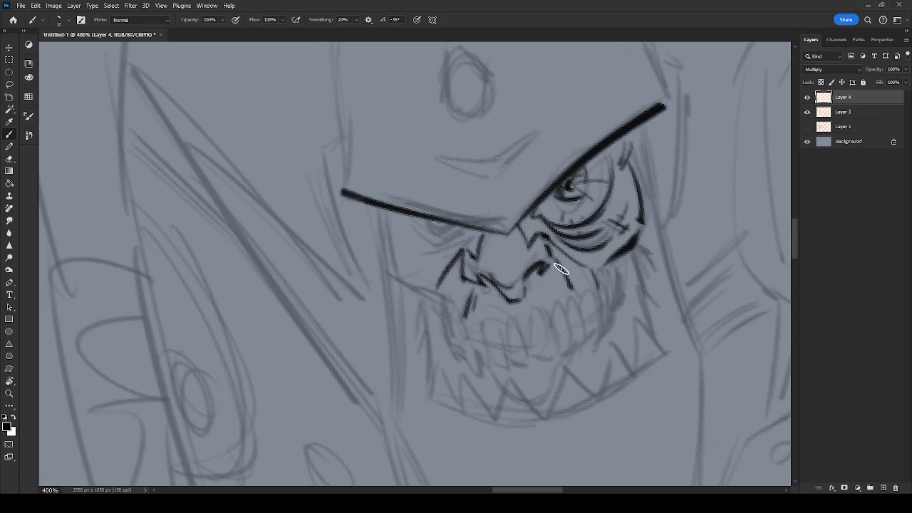
left_click_drag(524, 303, 526, 326)
key("e")
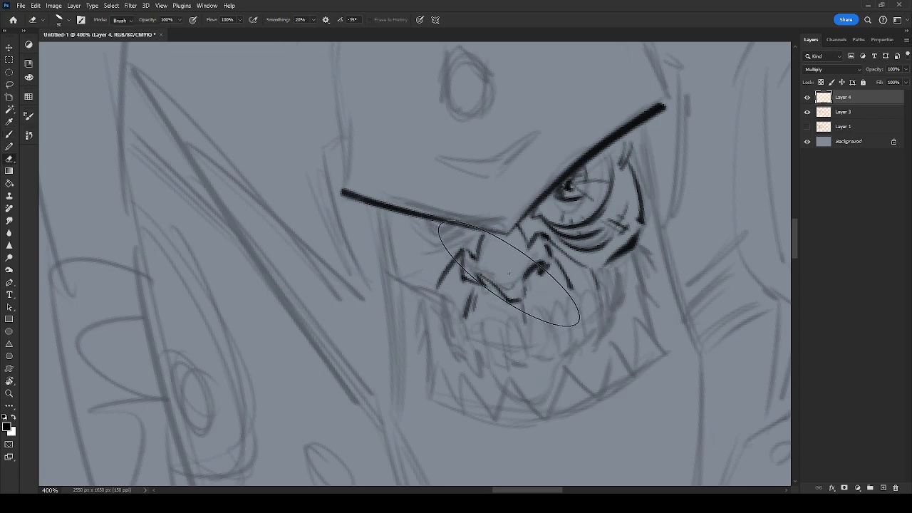
key("b")
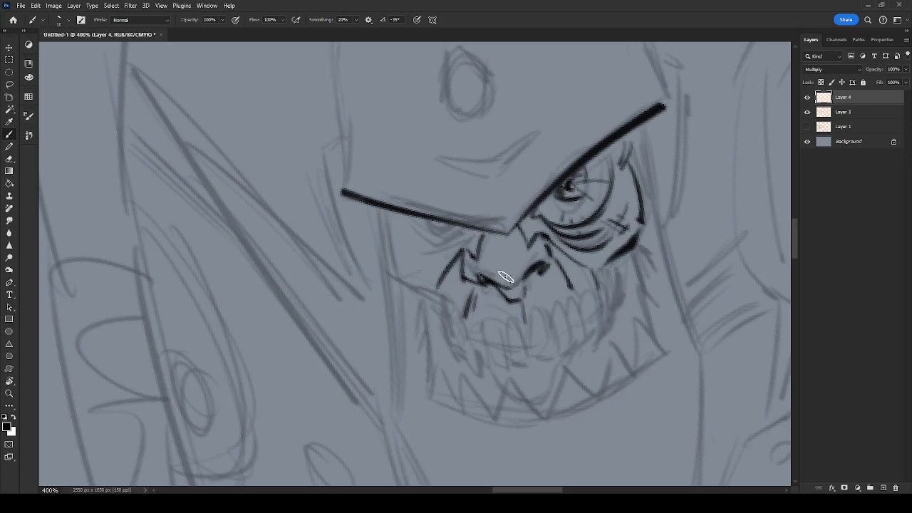
left_click_drag(495, 255, 509, 248)
Ink the narrowed eye under the lower brow with its lower lid and the creases towards the nose.
mouse_move(415, 219)
left_mouse_down()
mouse_move(439, 242)
mouse_move(451, 239)
mouse_move(440, 244)
mouse_move(472, 232)
left_mouse_up()
left_click_drag(440, 257, 471, 237)
key("ctrl+z")
key("ctrl+z")
left_click_drag(413, 253, 471, 225)
left_click_drag(443, 257, 466, 241)
Ink the cheekbone contour below the narrowed eye and the thick lines at both corners of the mouth.
left_click_drag(395, 217, 408, 220)
mouse_move(397, 222)
left_mouse_down()
mouse_move(410, 227)
mouse_move(394, 277)
mouse_move(450, 312)
left_mouse_up()
mouse_move(395, 272)
left_mouse_down()
mouse_move(445, 299)
mouse_move(451, 350)
left_mouse_up()
left_click_drag(442, 299, 450, 343)
left_click_drag(603, 271, 609, 313)
left_click_drag(604, 282, 619, 324)
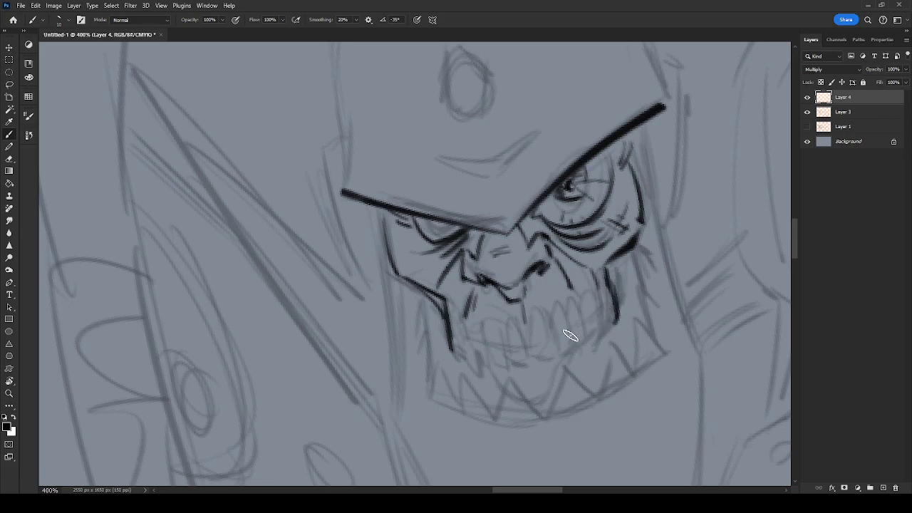
Ink the arched gum line and ragged bottom edge of the skull's clenched teeth, and thicken both corners of the mouth.
mouse_move(529, 348)
left_mouse_down()
mouse_move(554, 361)
mouse_move(559, 349)
mouse_move(565, 357)
mouse_move(589, 333)
mouse_move(597, 345)
mouse_move(601, 329)
mouse_move(615, 320)
mouse_move(596, 294)
mouse_move(580, 310)
left_mouse_up()
mouse_move(567, 317)
left_mouse_down()
mouse_move(538, 309)
mouse_move(530, 336)
mouse_move(509, 320)
mouse_move(505, 336)
mouse_move(496, 323)
mouse_move(483, 338)
mouse_move(456, 339)
mouse_move(453, 283)
left_mouse_up()
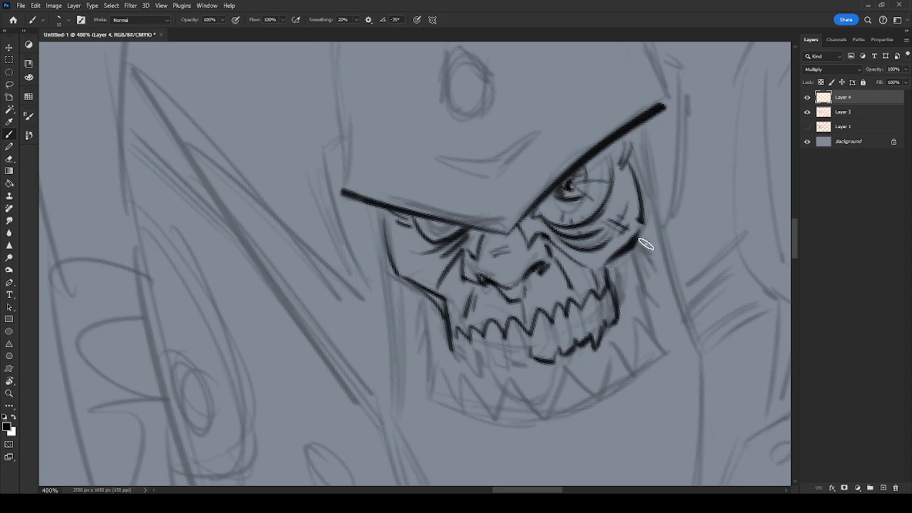
mouse_move(531, 347)
left_mouse_down()
mouse_move(493, 365)
mouse_move(488, 353)
mouse_move(490, 368)
mouse_move(478, 353)
mouse_move(478, 375)
mouse_move(460, 358)
left_mouse_up()
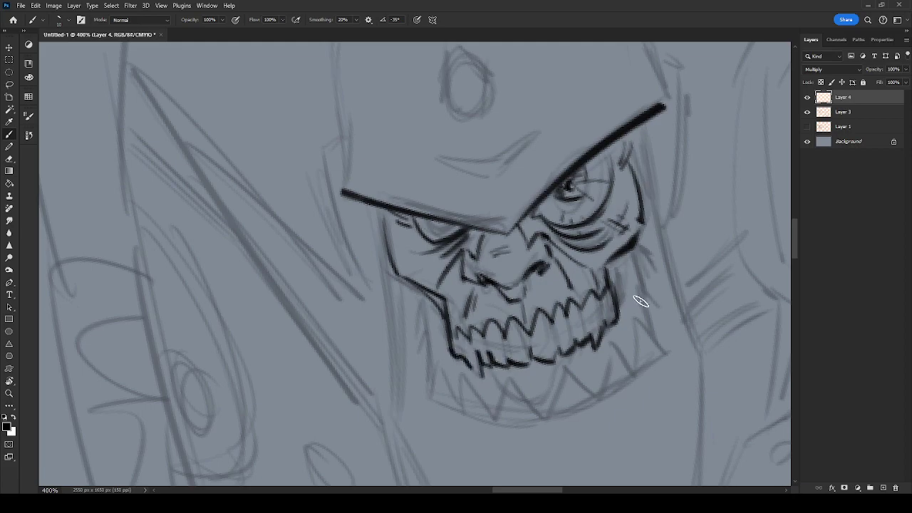
mouse_move(610, 295)
left_mouse_down()
mouse_move(625, 276)
mouse_move(620, 301)
left_mouse_up()
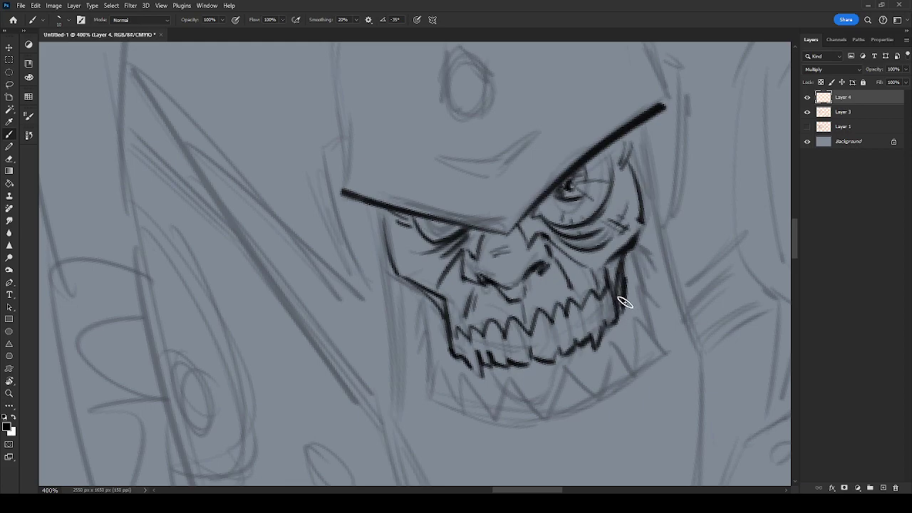
mouse_move(444, 315)
left_mouse_down()
mouse_move(435, 319)
mouse_move(456, 336)
left_mouse_up()
Ink the thick zigzag beard spikes from the centre of the chin up to the cheek below the wide eye.
mouse_move(659, 346)
left_mouse_down()
mouse_move(648, 311)
mouse_move(630, 298)
left_mouse_up()
left_click_drag(556, 311, 540, 361)
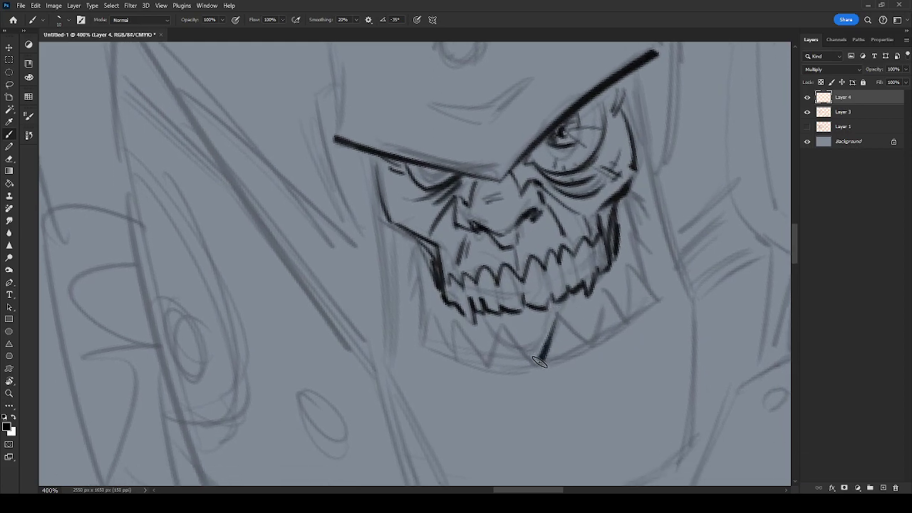
left_click_drag(556, 311, 586, 346)
mouse_move(605, 288)
left_mouse_down()
mouse_move(584, 346)
mouse_move(623, 320)
left_mouse_up()
mouse_move(624, 267)
left_mouse_down()
mouse_move(637, 283)
mouse_move(633, 218)
mouse_move(647, 250)
left_mouse_up()
mouse_move(619, 206)
left_mouse_down()
mouse_move(646, 208)
mouse_move(644, 283)
mouse_move(636, 204)
left_mouse_up()
left_click_drag(571, 332, 661, 302)
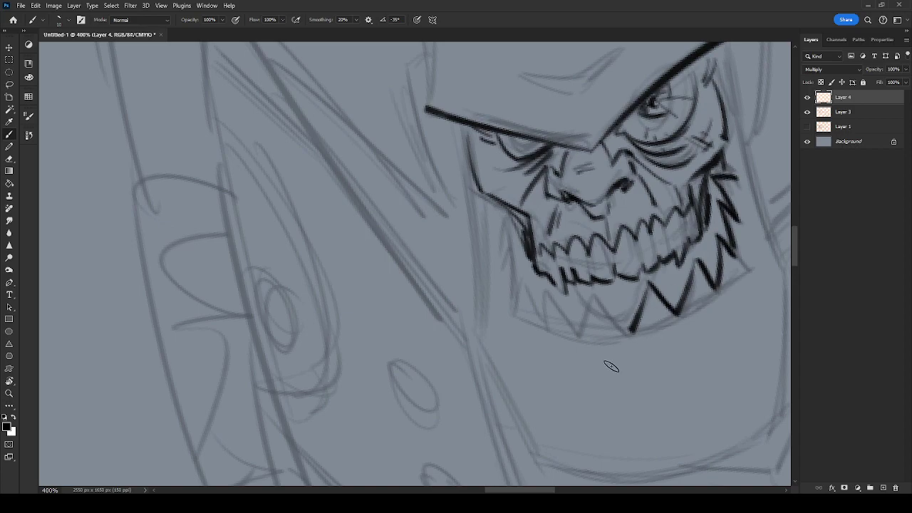
Continue the jagged beard spikes from the chin up to the cheek below the narrowed eye.
left_click_drag(602, 298, 630, 332)
left_click_drag(598, 289, 578, 332)
mouse_move(546, 289)
left_mouse_down()
mouse_move(578, 332)
mouse_move(546, 321)
left_mouse_up()
mouse_move(522, 275)
left_mouse_down()
mouse_move(547, 321)
mouse_move(513, 310)
left_mouse_up()
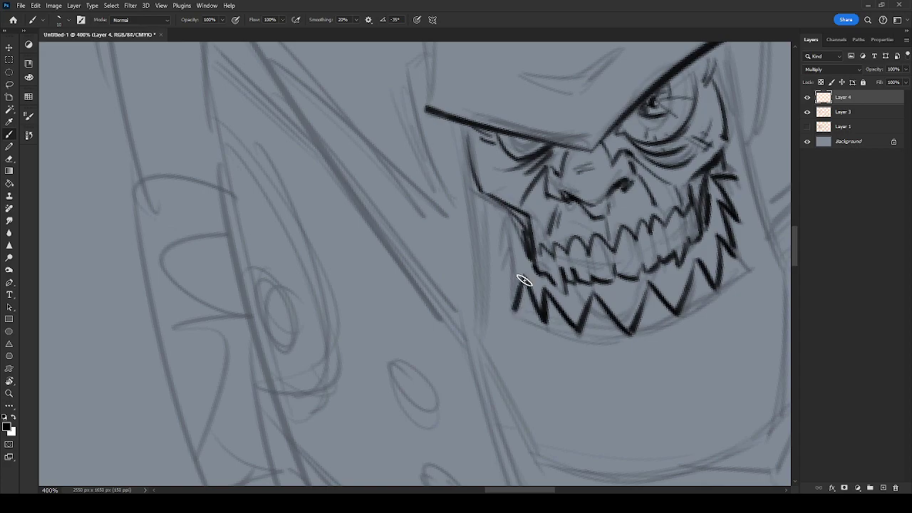
mouse_move(520, 257)
left_mouse_down()
mouse_move(515, 297)
mouse_move(520, 239)
mouse_move(507, 254)
left_mouse_up()
left_click_drag(513, 220, 508, 227)
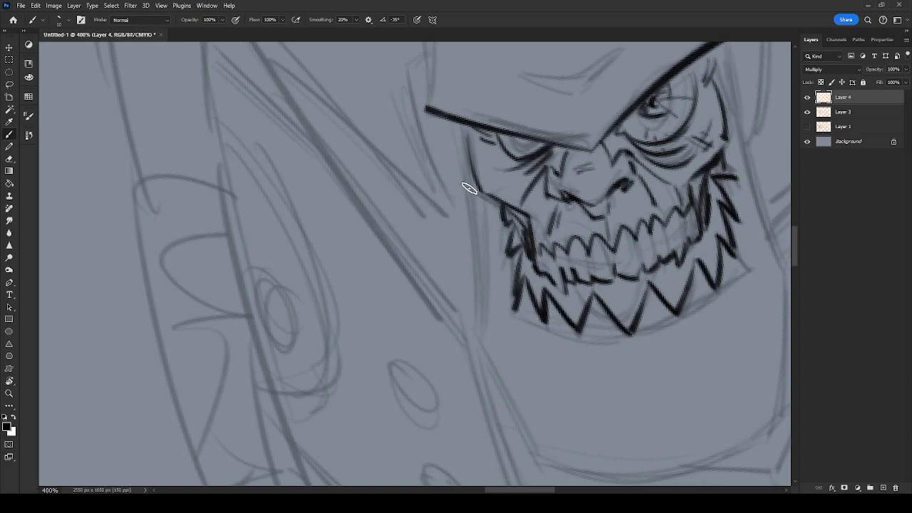
Ink the face guard's long side edge and the double-layered ear guard on the narrowed-eye side.
left_click_drag(463, 131, 482, 331)
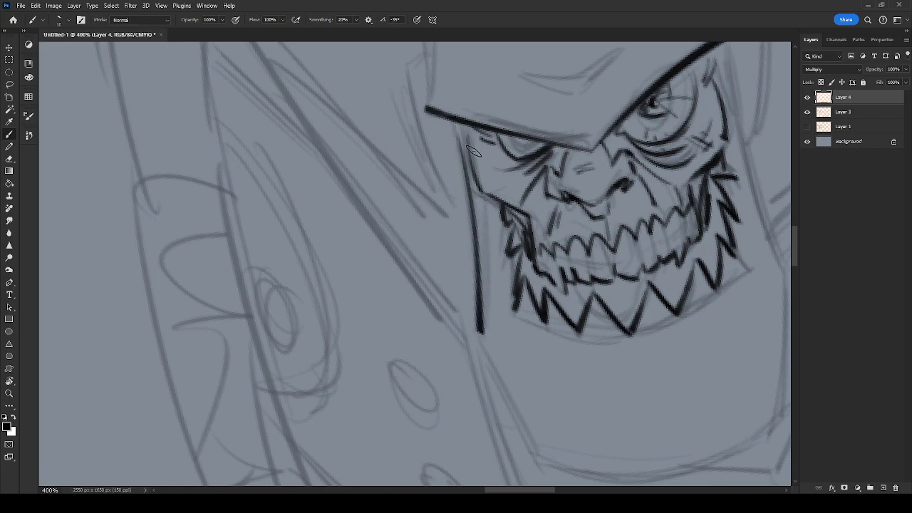
left_click_drag(456, 128, 451, 256)
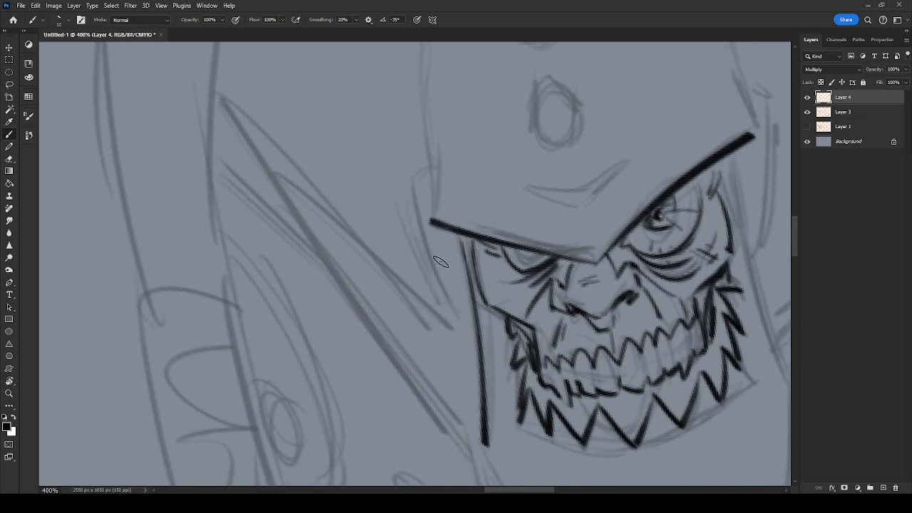
left_click_drag(407, 221, 440, 296)
left_click_drag(413, 178, 468, 324)
key("ctrl+z")
mouse_move(414, 184)
left_mouse_down()
mouse_move(456, 310)
mouse_move(470, 313)
mouse_move(419, 178)
left_mouse_up()
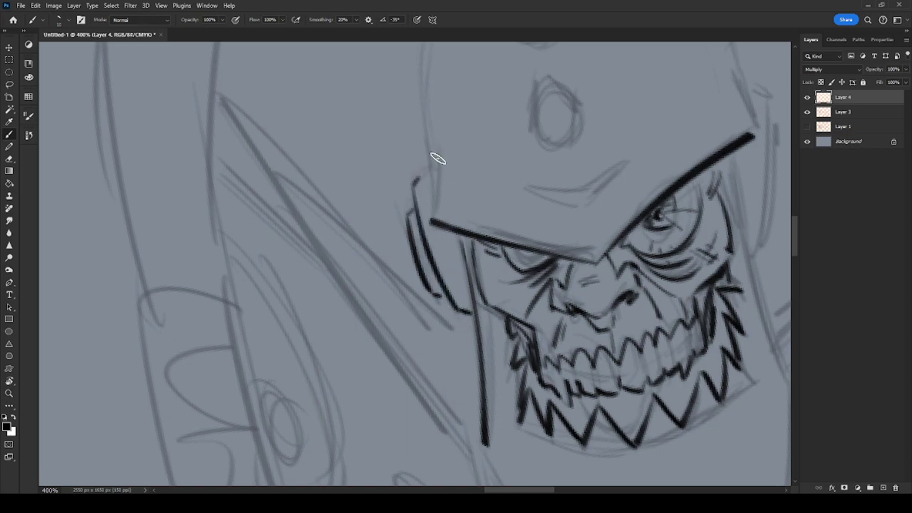
Ink the helmet's short side edges rising from both brow corners, with small hatch marks above them.
mouse_move(435, 121)
left_mouse_down()
mouse_move(445, 160)
mouse_move(440, 139)
mouse_move(434, 214)
left_mouse_up()
left_click_drag(441, 179, 434, 214)
key("space")
left_click_drag(532, 144, 412, 301)
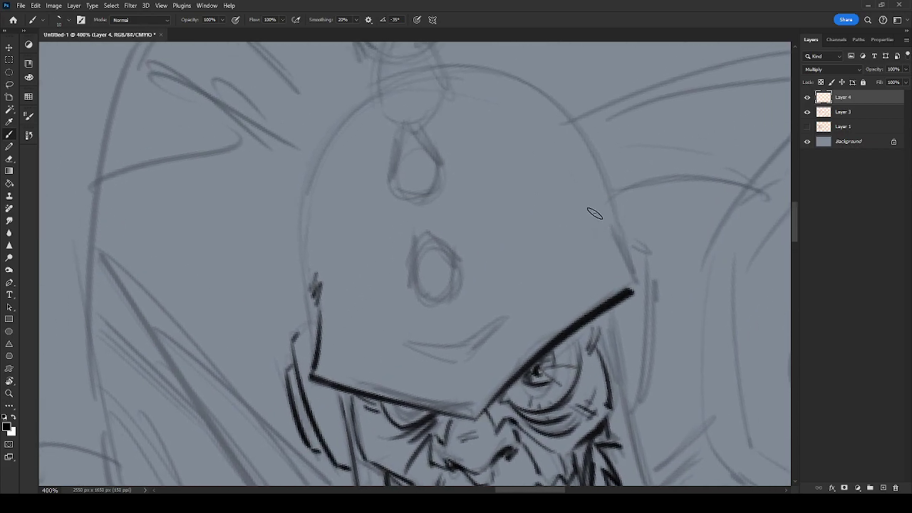
left_click_drag(595, 206, 603, 213)
left_click_drag(597, 216, 606, 223)
left_click_drag(601, 227, 632, 291)
left_click_drag(605, 244, 634, 292)
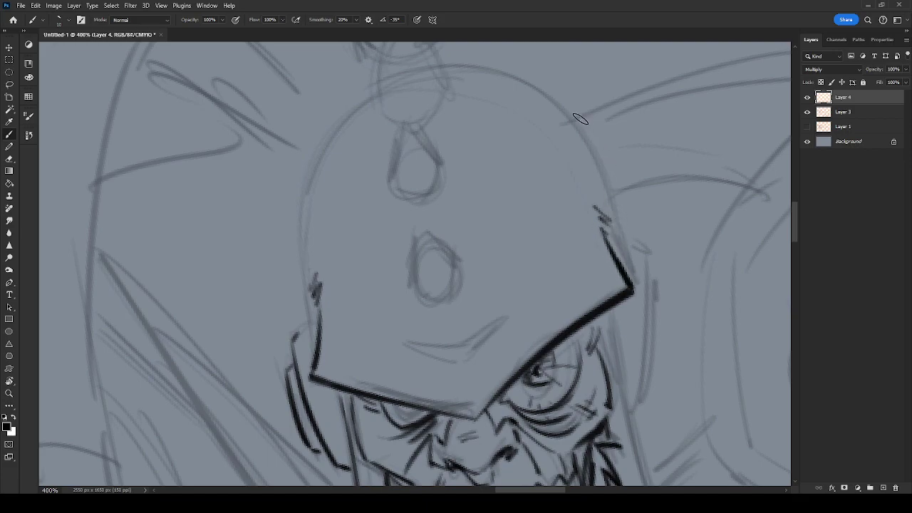
Ink the helmet dome's outer contour on both sides, up towards the crest.
left_click_drag(588, 139, 633, 289)
mouse_move(573, 121)
left_mouse_down()
mouse_move(495, 65)
mouse_move(454, 59)
left_mouse_up()
left_click_drag(413, 217, 526, 279)
key("ctrl+z")
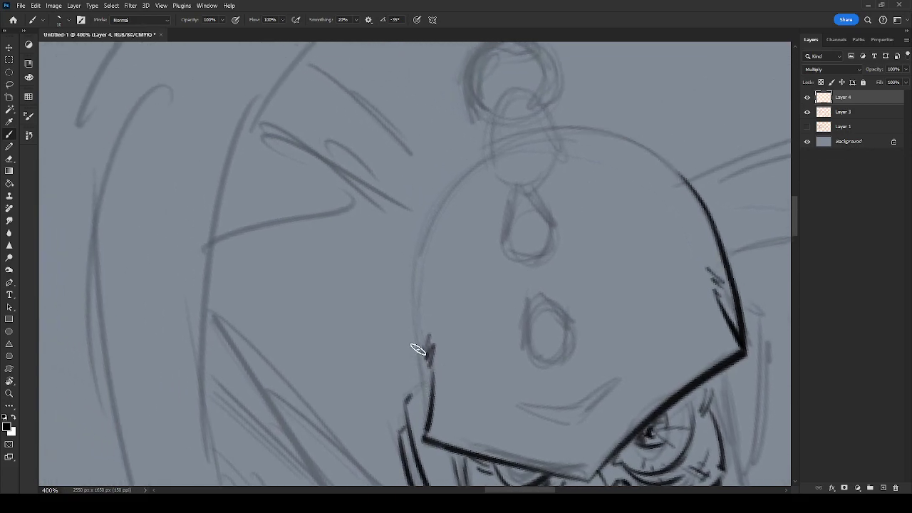
mouse_move(417, 338)
left_mouse_down()
mouse_move(420, 246)
mouse_move(456, 177)
mouse_move(493, 147)
left_mouse_up()
Ink the top of the ear guard and the face guard's long side edge on the wide-eye side.
left_click_drag(587, 354, 462, 230)
left_click_drag(613, 173, 631, 189)
left_click_drag(621, 334, 600, 254)
mouse_move(633, 392)
left_mouse_down()
mouse_move(599, 294)
mouse_move(580, 176)
left_mouse_up()
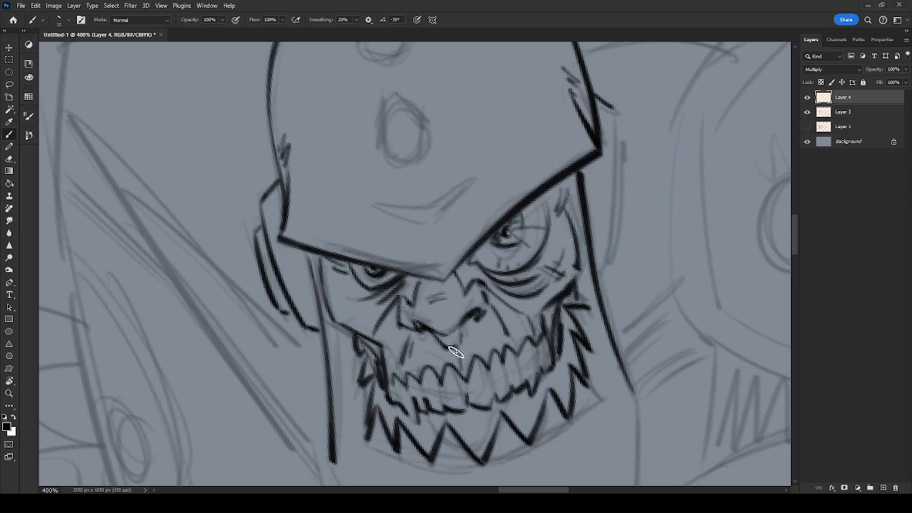
Add short crease marks on both cheekbones and touch up the central beard spike.
left_click_drag(347, 315, 373, 314)
left_click_drag(560, 258, 577, 259)
left_click_drag(341, 293, 380, 323)
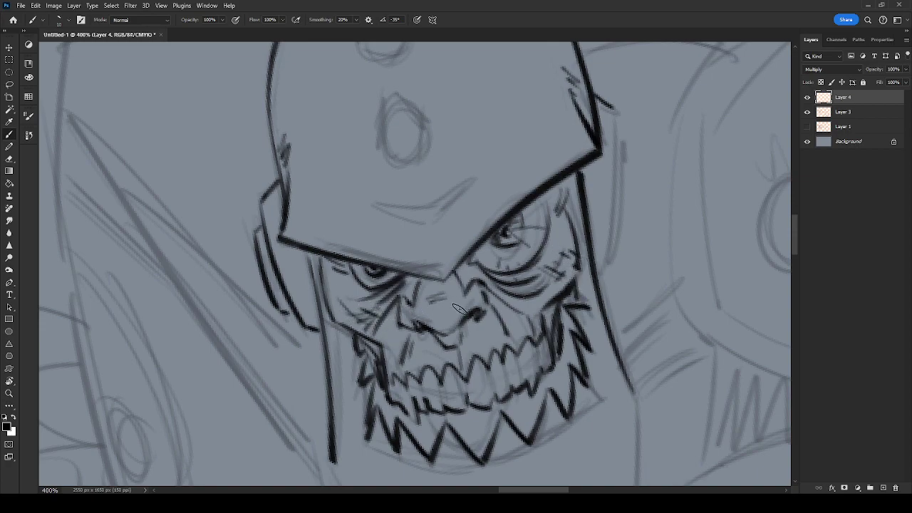
left_click_drag(535, 378, 570, 300)
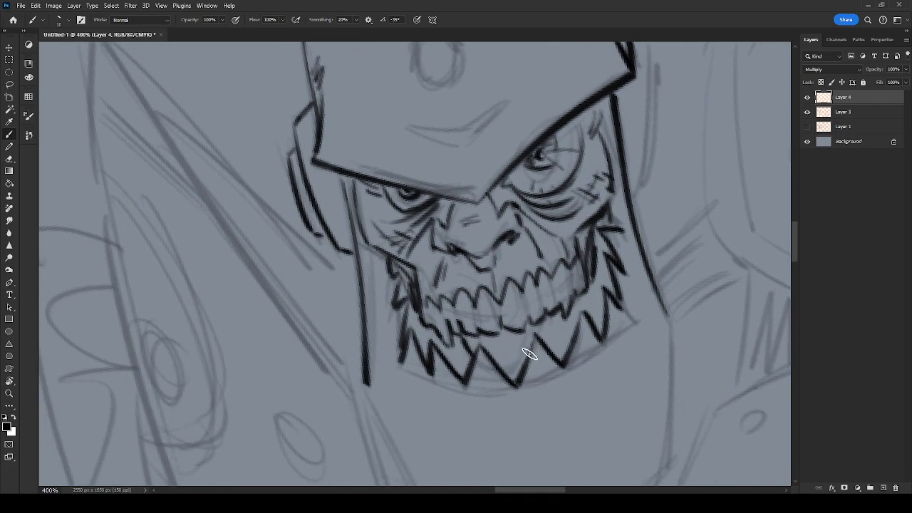
left_click_drag(514, 379, 534, 331)
Ink the layered ear guard on the wide-eye side and add small hatch marks to both ear guards.
left_click_drag(671, 193, 564, 326)
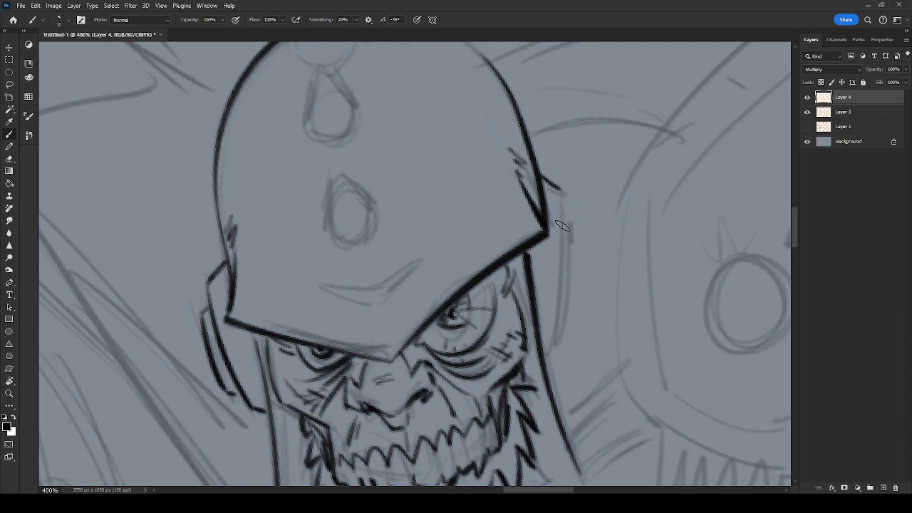
left_click_drag(563, 202, 556, 342)
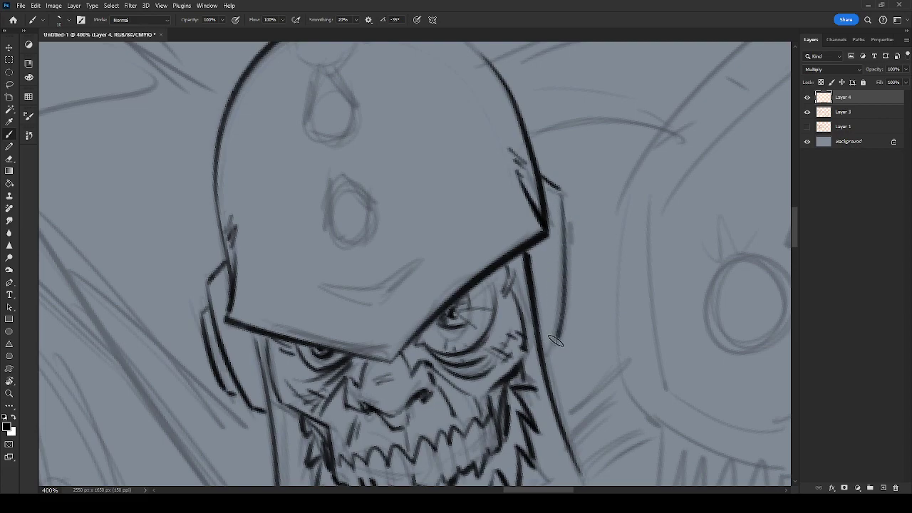
left_click_drag(574, 225, 567, 335)
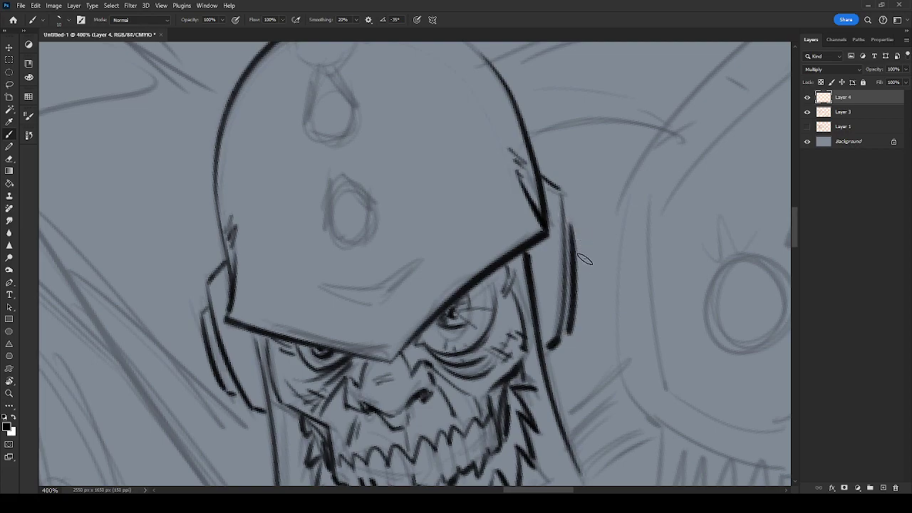
key("ctrl+z")
mouse_move(568, 216)
left_mouse_down()
mouse_move(573, 318)
mouse_move(563, 332)
mouse_move(557, 308)
left_mouse_up()
left_click_drag(247, 374, 249, 387)
left_click_drag(257, 374, 258, 387)
left_click_drag(217, 359, 220, 369)
left_click_drag(223, 361, 225, 375)
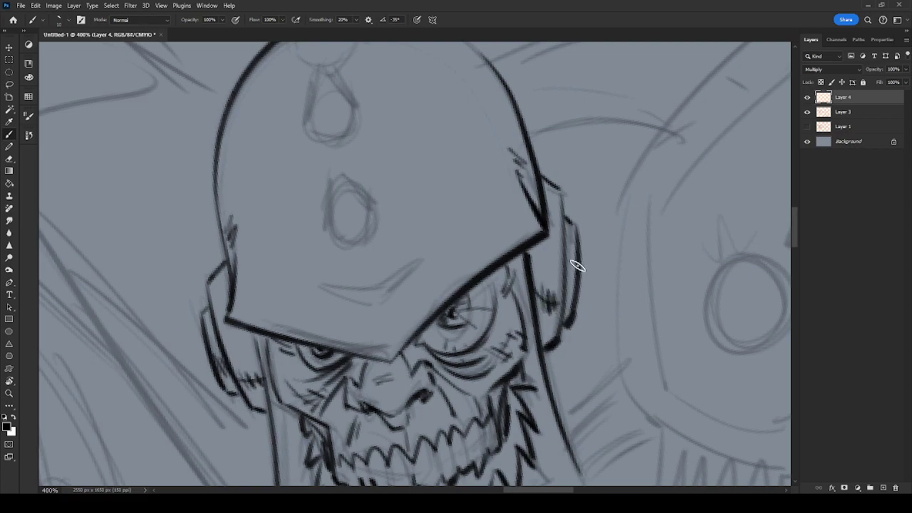
Ink the chevron above the helmet's brow and the two teardrop shapes on the forehead.
mouse_move(322, 285)
left_mouse_down()
mouse_move(368, 305)
mouse_move(390, 276)
left_mouse_up()
left_click_drag(368, 305, 421, 263)
left_click_drag(350, 210, 415, 245)
mouse_move(403, 211)
left_mouse_down()
mouse_move(397, 269)
mouse_move(430, 239)
left_mouse_up()
left_click_drag(400, 275, 428, 276)
left_click_drag(420, 226, 413, 280)
mouse_move(398, 200)
left_mouse_down()
mouse_move(429, 289)
mouse_move(413, 261)
mouse_move(442, 263)
left_mouse_up()
mouse_move(422, 191)
left_mouse_down()
mouse_move(438, 251)
mouse_move(449, 258)
left_mouse_up()
left_click_drag(447, 207, 449, 276)
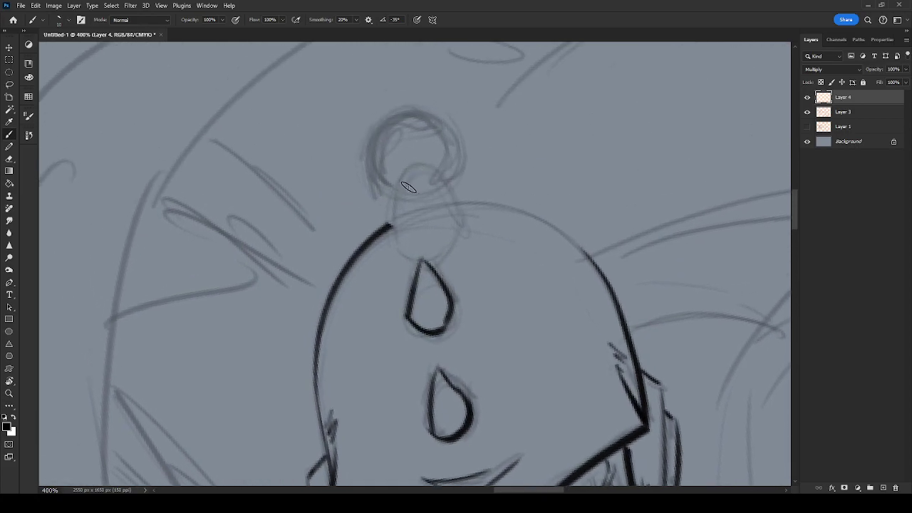
Ink the egg-shaped stud at the helmet's crest and close the dome's top contour up to it.
mouse_move(391, 226)
left_mouse_down()
mouse_move(412, 253)
mouse_move(406, 240)
mouse_move(448, 235)
mouse_move(460, 216)
mouse_move(430, 171)
mouse_move(392, 226)
left_mouse_up()
key("ctrl+z")
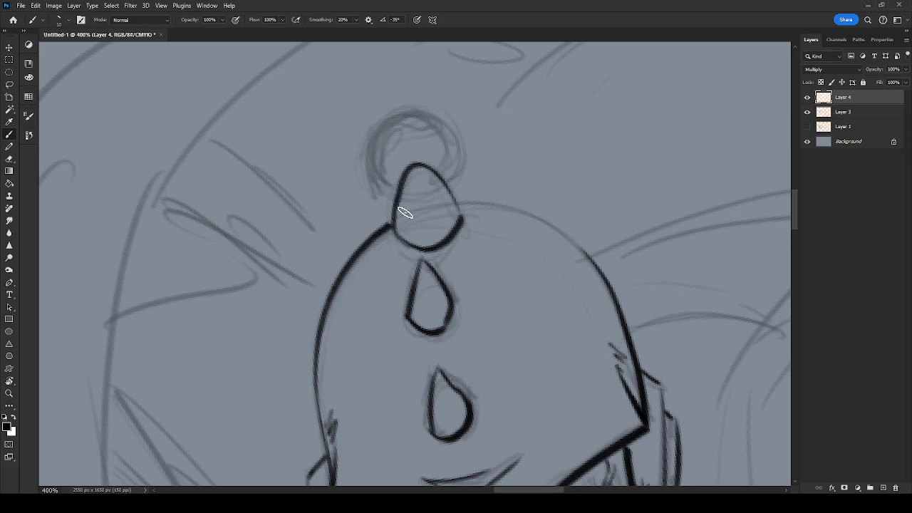
mouse_move(580, 253)
left_mouse_down()
mouse_move(494, 206)
mouse_move(456, 204)
left_mouse_up()
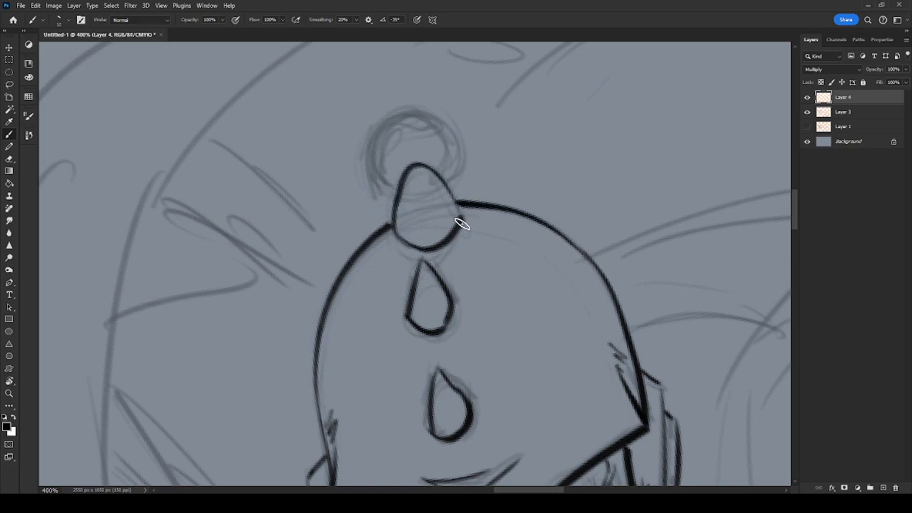
Ink the ring above the helmet's crest stud with its inner and outer circles.
left_click_drag(404, 119, 390, 177)
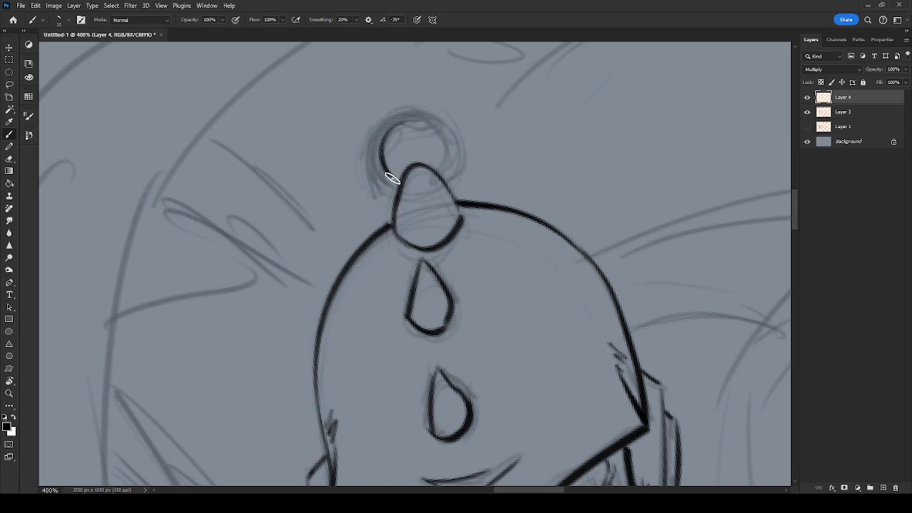
mouse_move(413, 121)
left_mouse_down()
mouse_move(439, 149)
mouse_move(442, 175)
left_mouse_up()
mouse_move(454, 135)
left_mouse_down()
mouse_move(448, 177)
mouse_move(435, 116)
mouse_move(381, 114)
mouse_move(373, 178)
mouse_move(396, 191)
left_mouse_up()
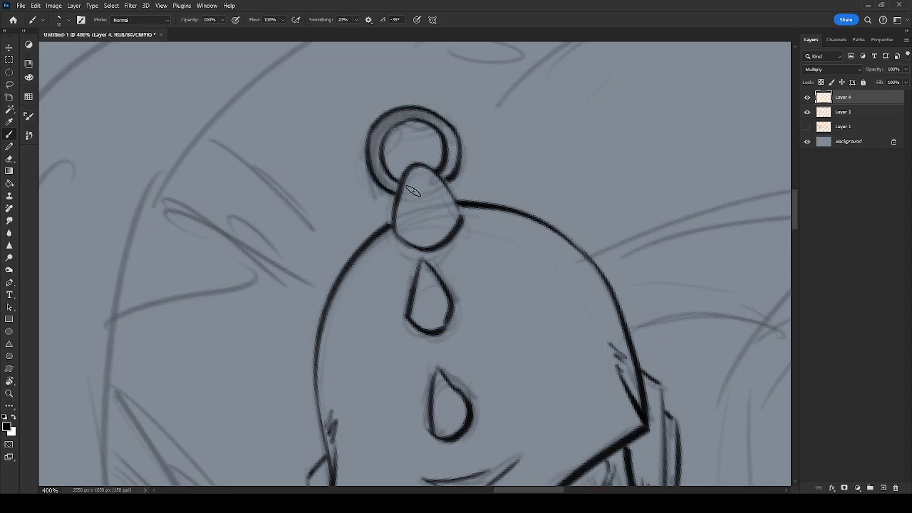
Hide the Layer 3 sketch to check the head's linework on its own, and show it again.
left_click_drag(513, 379, 521, 105)
key("ctrl+minus")
key("ctrl+minus")
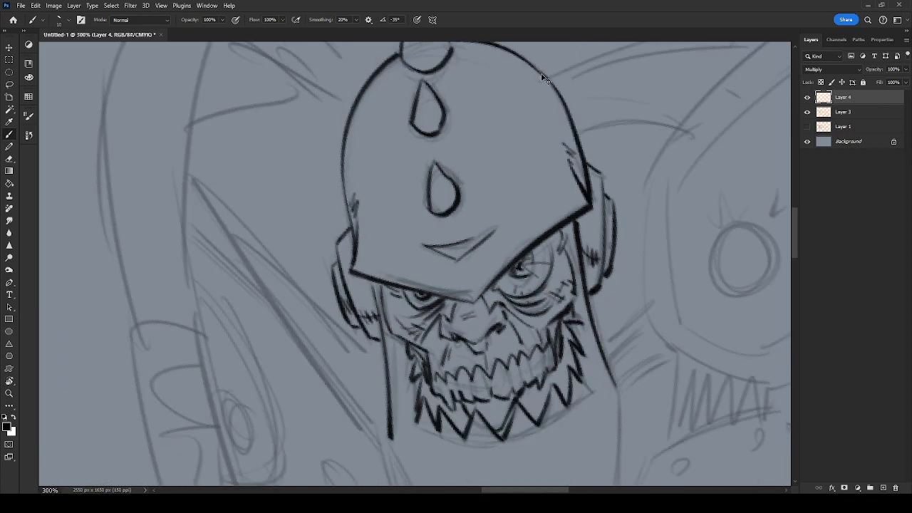
left_click_drag(645, 235, 572, 322)
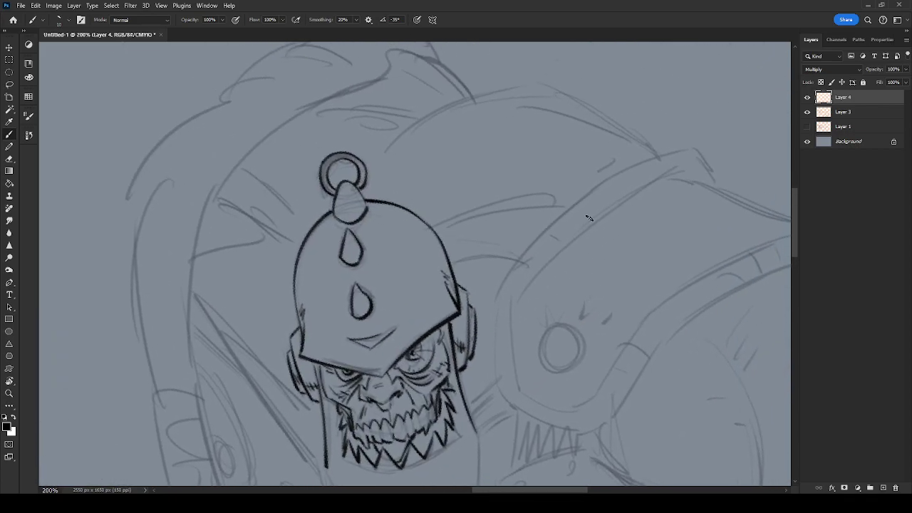
left_click_drag(464, 370, 576, 258)
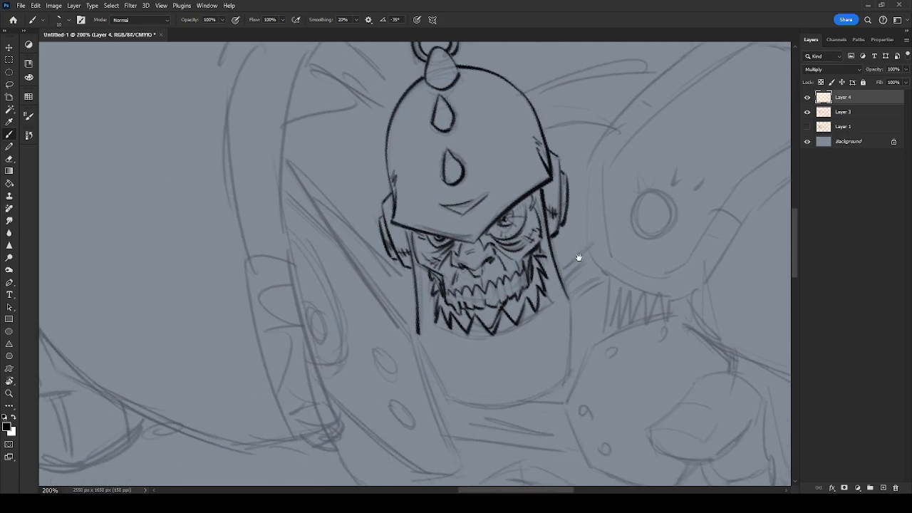
left_click(807, 114)
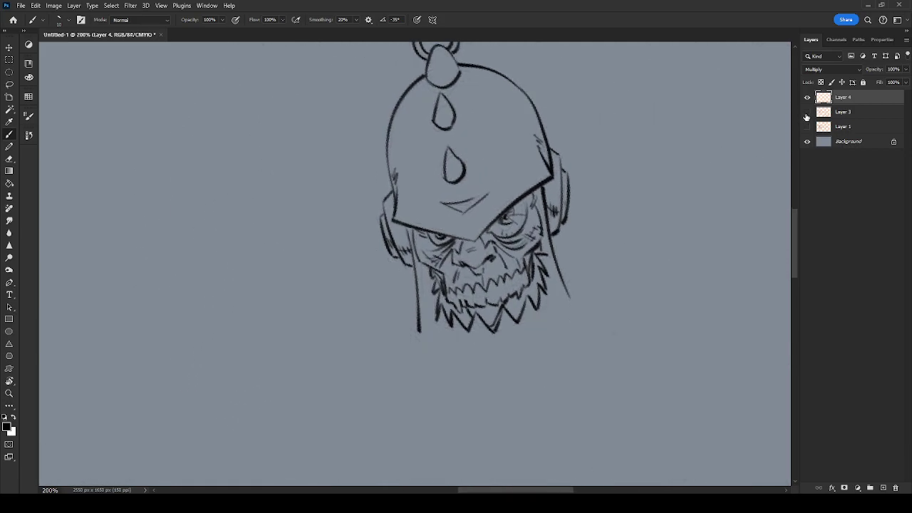
left_click(806, 113)
Ink the angular lower outline of the face guard below the beard, with scratch marks on its surface.
left_click_drag(572, 333, 568, 363)
left_click_drag(558, 394, 595, 332)
key("ctrl+z")
key("r")
mouse_move(530, 307)
left_mouse_down()
mouse_move(549, 383)
mouse_move(584, 240)
mouse_move(513, 285)
left_mouse_up()
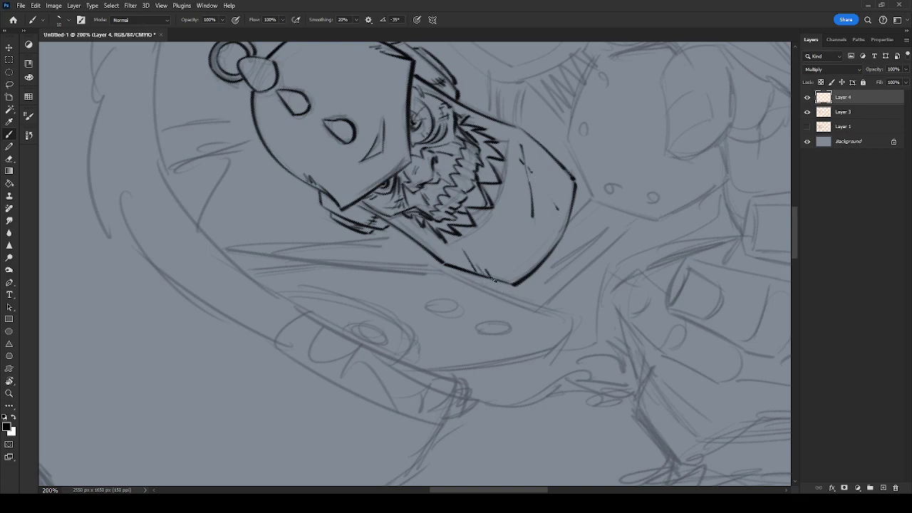
left_click_drag(528, 242, 562, 315)
key("r")
left_click_drag(408, 206, 452, 218)
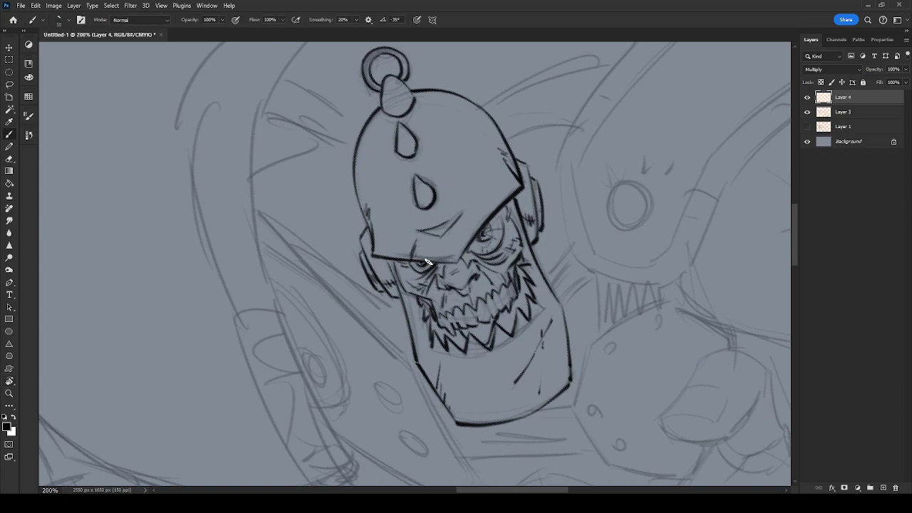
Ink the crack line on the helmet between the lower teardrop and the brow above the narrowed eye.
key("e")
key("b")
left_click_drag(419, 234, 417, 243)
key("ctrl+minus")
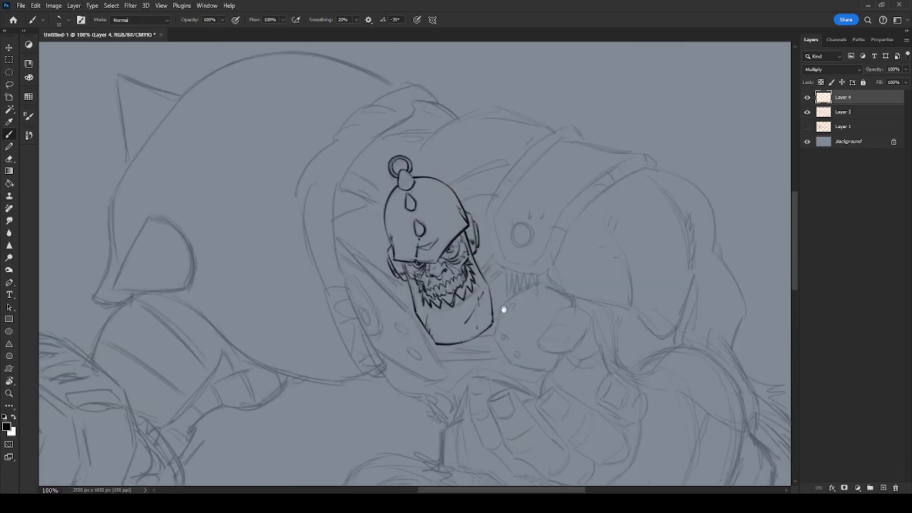
key("r")
left_click_drag(539, 306, 575, 348)
left_click_drag(573, 314, 544, 429)
key("ctrl+plus")
key("ctrl+plus")
left_click_drag(529, 307, 594, 391)
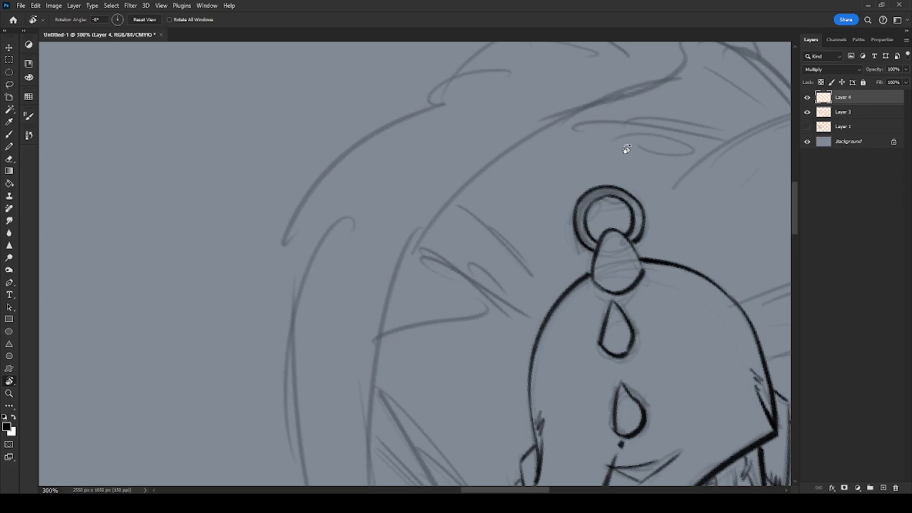
key("b")
key("space")
left_click_drag(699, 219, 511, 343)
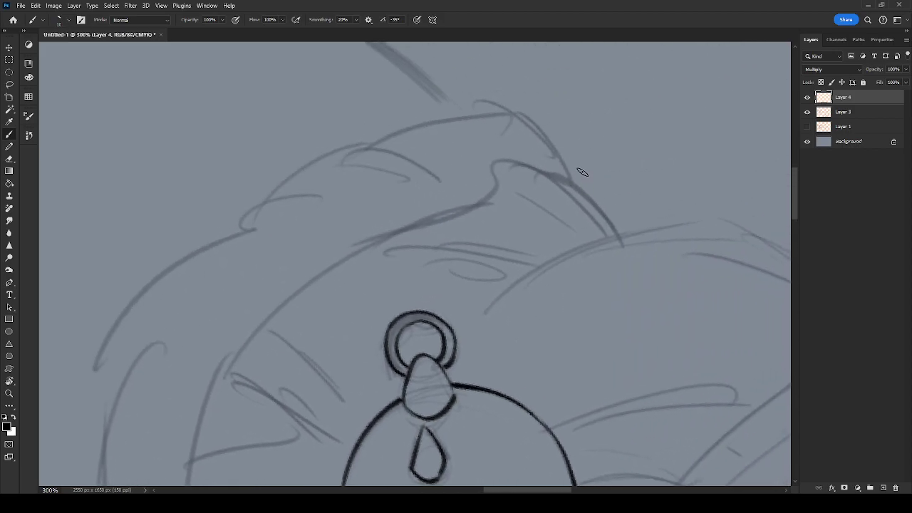
key("ctrl+1")
left_click_drag(565, 352, 751, 246)
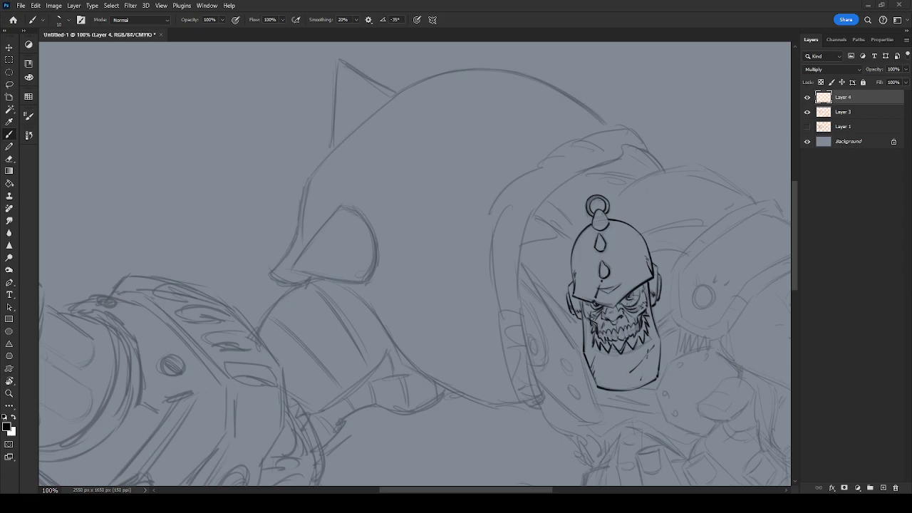
Ink the two straight edges of the fan-shaped opening on the large shoulder dome, meeting at its pointed corner.
left_click_drag(430, 225, 545, 164)
key("ctrl+plus")
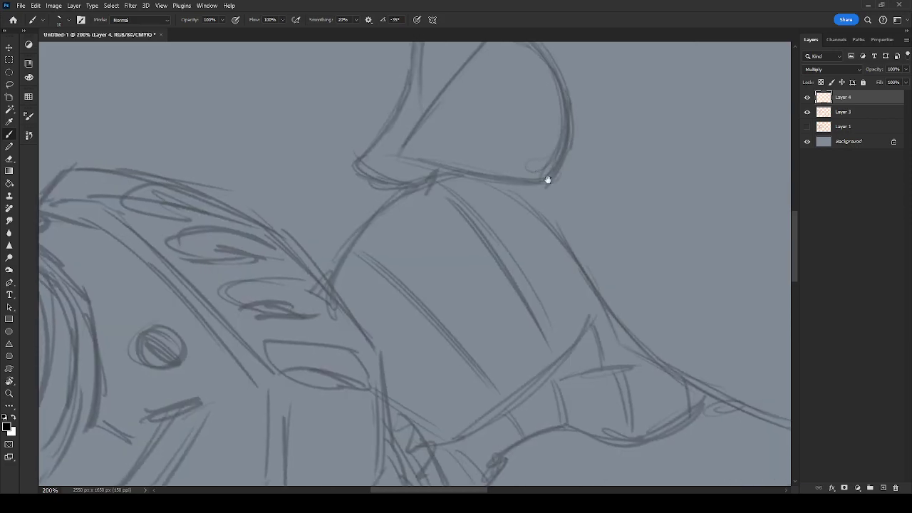
scroll(546, 179, "up", 2)
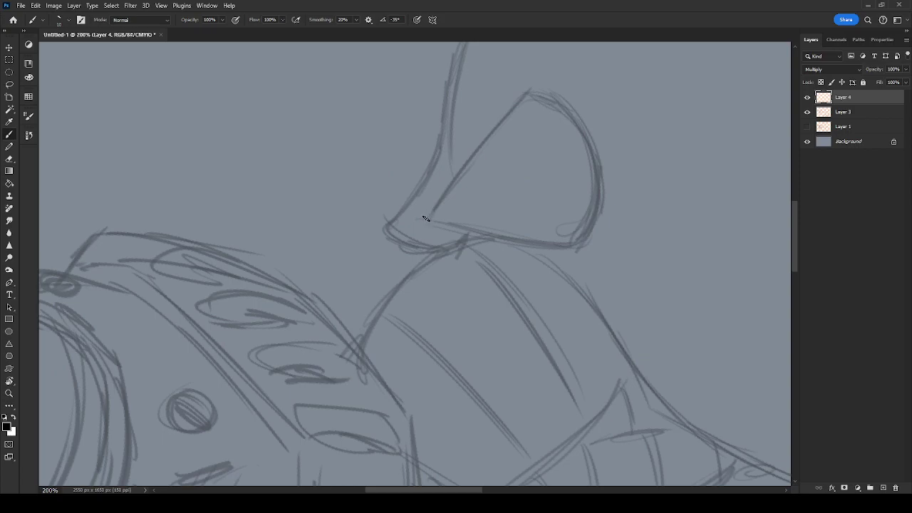
left_click_drag(425, 219, 520, 98)
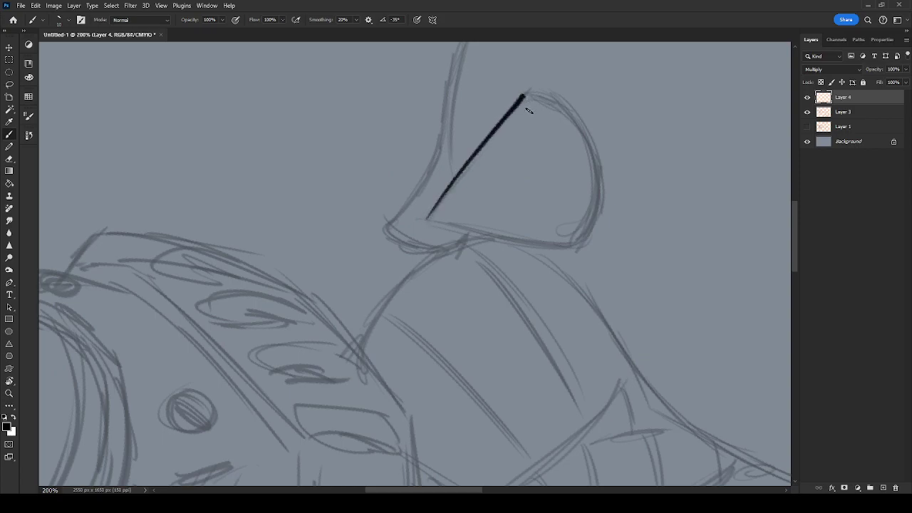
left_click_drag(535, 189, 529, 195)
key("r")
left_click_drag(542, 288, 548, 179)
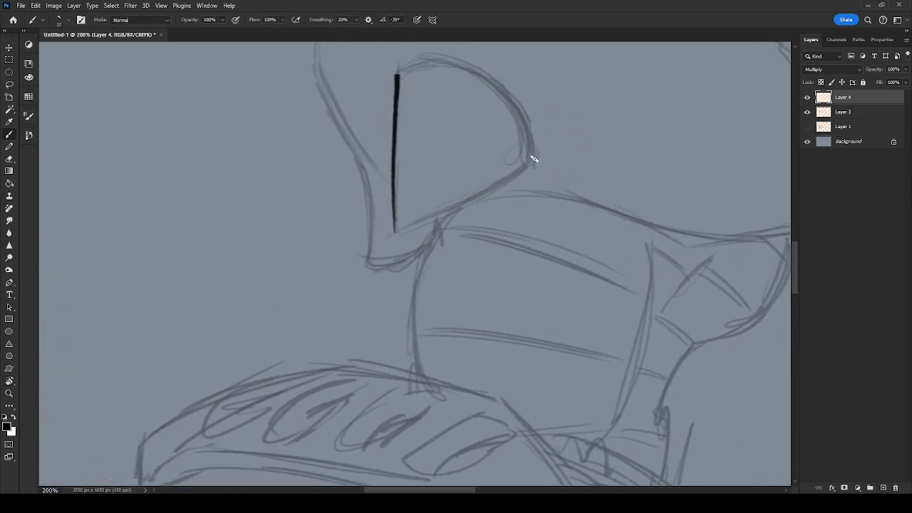
left_click_drag(398, 228, 525, 159)
key("ctrl+z")
mouse_move(397, 231)
left_mouse_down()
mouse_move(533, 160)
mouse_move(557, 188)
left_mouse_up()
Ink the curved edge of the shoulder dome's fan-shaped opening, closing the shape between its two straight edges.
key("r")
mouse_move(524, 299)
left_mouse_down()
mouse_move(608, 102)
mouse_move(535, 71)
left_mouse_up()
left_click_drag(489, 195, 708, 181)
key("b")
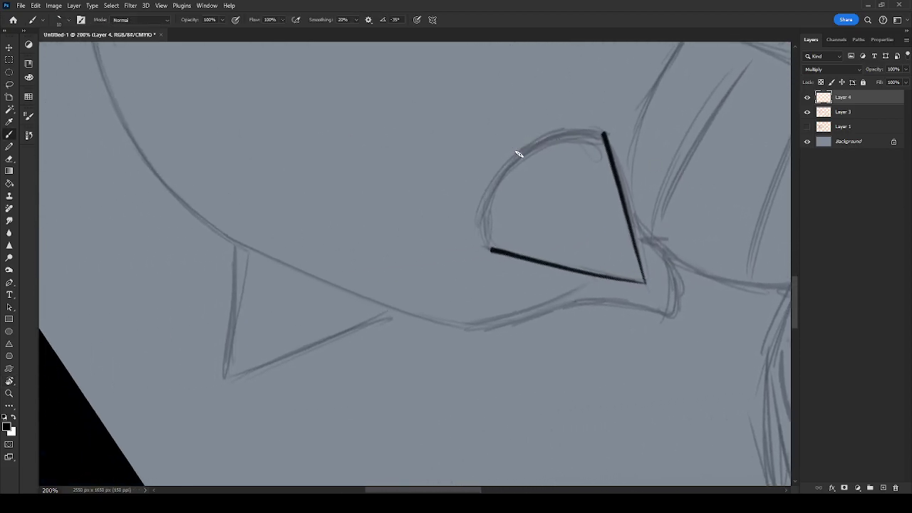
mouse_move(509, 162)
left_mouse_down()
mouse_move(492, 186)
mouse_move(486, 250)
left_mouse_up()
left_click_drag(527, 173, 513, 216)
key("r")
left_click_drag(525, 266, 548, 170)
key("b")
mouse_move(475, 177)
left_mouse_down()
mouse_move(488, 236)
mouse_move(460, 245)
mouse_move(469, 217)
mouse_move(519, 168)
left_mouse_up()
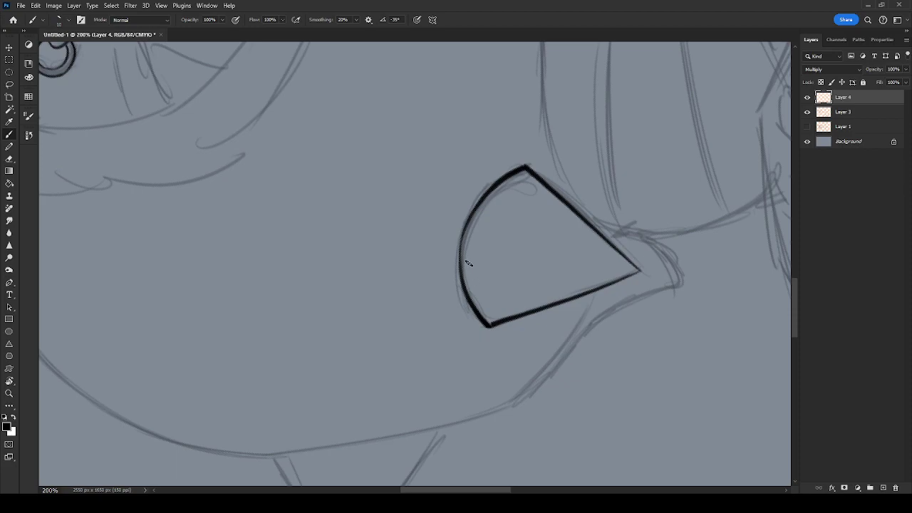
Ink the outer edge of the triangular spike on top of the shoulder dome, from tip to base.
left_click_drag(589, 216, 558, 143)
left_click_drag(623, 216, 677, 164)
key("r")
mouse_move(584, 268)
left_mouse_down()
mouse_move(562, 347)
mouse_move(320, 312)
mouse_move(529, 197)
left_mouse_up()
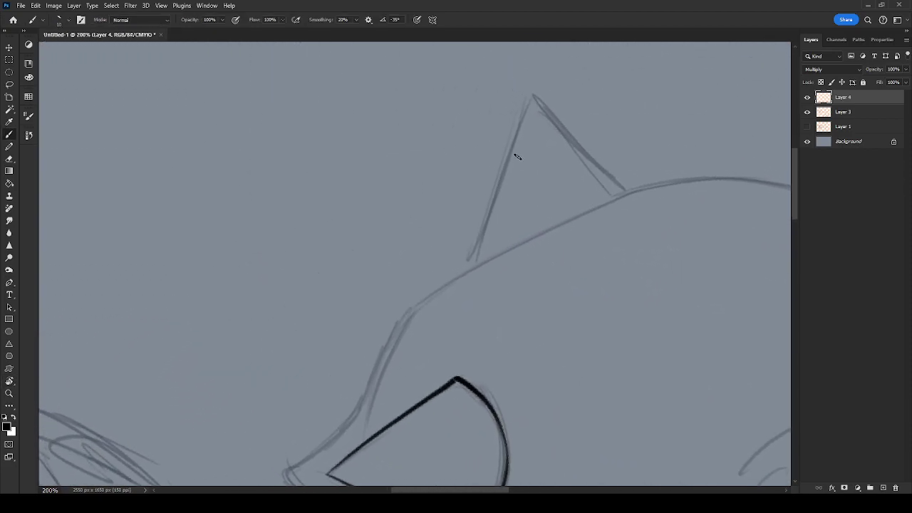
left_click_drag(512, 112, 478, 261)
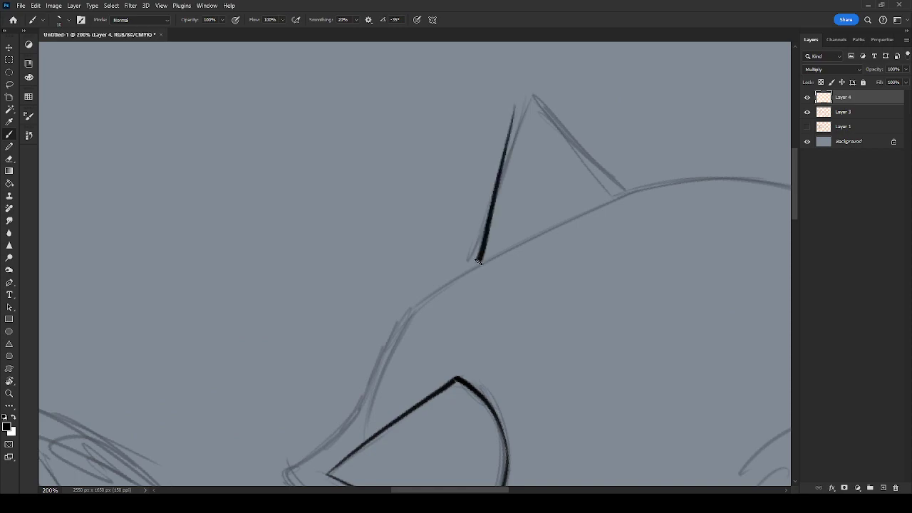
left_click_drag(514, 207, 489, 249)
Ink the shoulder dome's rear outline from below the spike down to the pointed lower corner beside the opening.
key("r")
mouse_move(519, 275)
left_mouse_down()
mouse_move(613, 116)
mouse_move(556, 87)
left_mouse_up()
mouse_move(542, 135)
left_mouse_down()
mouse_move(589, 195)
mouse_move(609, 202)
left_mouse_up()
left_click_drag(420, 203, 552, 154)
left_click_drag(554, 266, 517, 107)
key("r")
mouse_move(624, 218)
left_mouse_down()
mouse_move(546, 321)
mouse_move(561, 180)
left_mouse_up()
key("space")
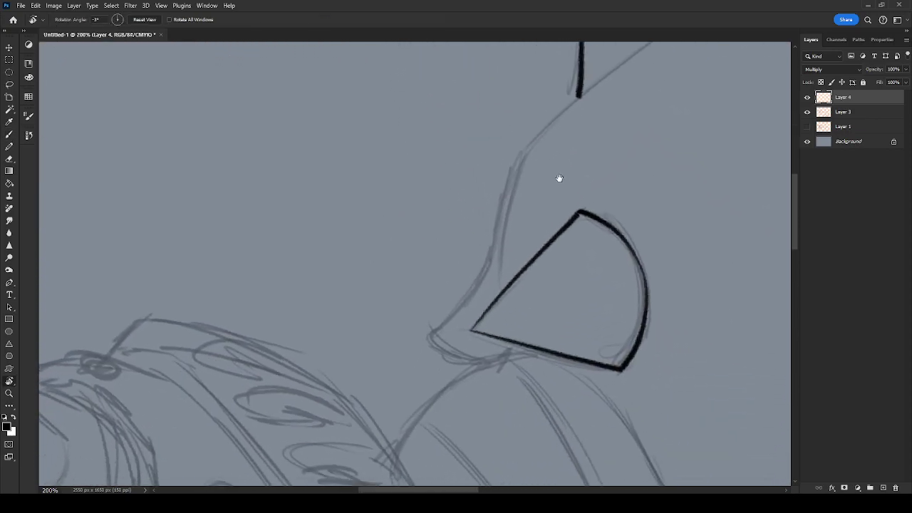
mouse_move(507, 212)
left_mouse_down()
mouse_move(479, 275)
mouse_move(428, 342)
left_mouse_up()
left_click_drag(507, 210, 520, 155)
key("space")
Ink the spike's base line along the dome and its remaining edge to close the triangle.
left_click_drag(566, 114, 494, 217)
mouse_move(639, 91)
left_mouse_down()
mouse_move(546, 155)
mouse_move(449, 246)
left_mouse_up()
key("space")
mouse_move(587, 182)
left_mouse_down()
mouse_move(470, 272)
mouse_move(624, 250)
mouse_move(599, 197)
mouse_move(450, 332)
left_mouse_up()
key("r")
key("space")
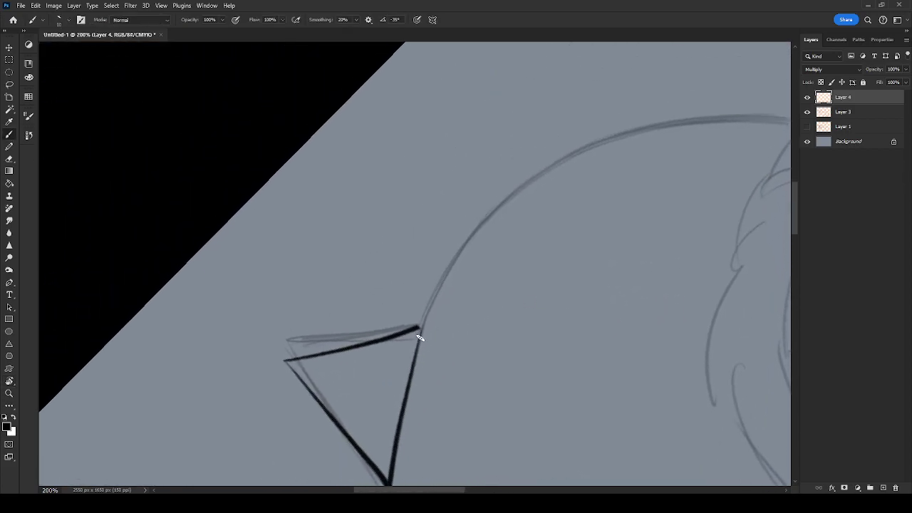
Ink the long upper arc of the shoulder dome from the spike to the collar trim with a heavy line.
key("r")
mouse_move(513, 242)
left_mouse_down()
mouse_move(417, 261)
mouse_move(454, 288)
mouse_move(431, 317)
left_mouse_up()
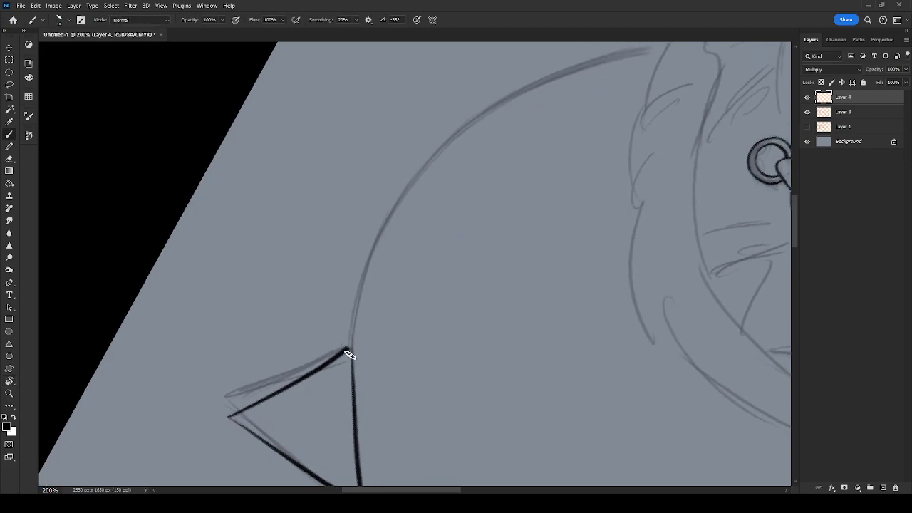
mouse_move(350, 348)
left_mouse_down()
mouse_move(378, 239)
mouse_move(427, 161)
mouse_move(495, 106)
mouse_move(578, 69)
mouse_move(661, 49)
left_mouse_up()
mouse_move(434, 293)
left_mouse_down()
mouse_move(529, 183)
mouse_move(509, 186)
left_mouse_up()
left_click_drag(676, 296, 563, 150)
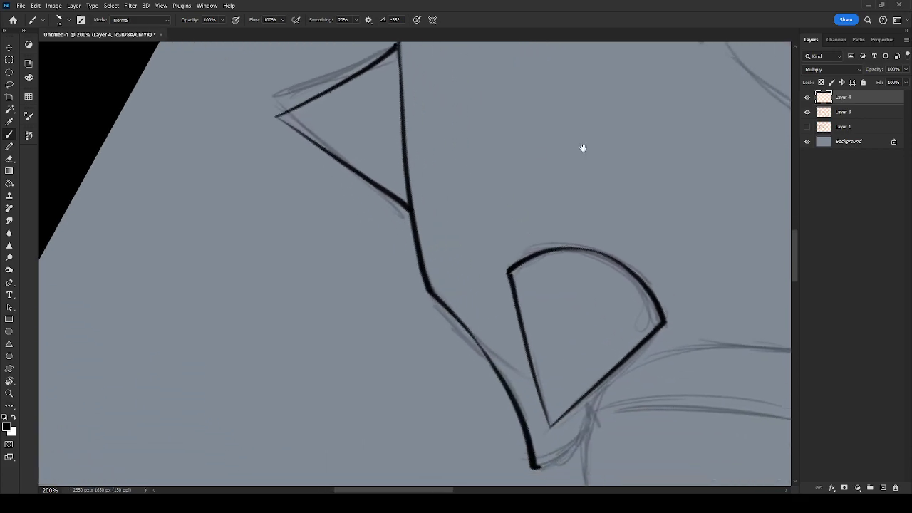
left_click_drag(669, 148, 462, 388)
left_click_drag(582, 219, 564, 334)
Ink the bumpy outline and fold marks of the padded collar trim where it meets the top of the shoulder dome.
key("r")
mouse_move(620, 292)
left_mouse_down()
mouse_move(607, 275)
mouse_move(456, 183)
mouse_move(450, 244)
left_mouse_up()
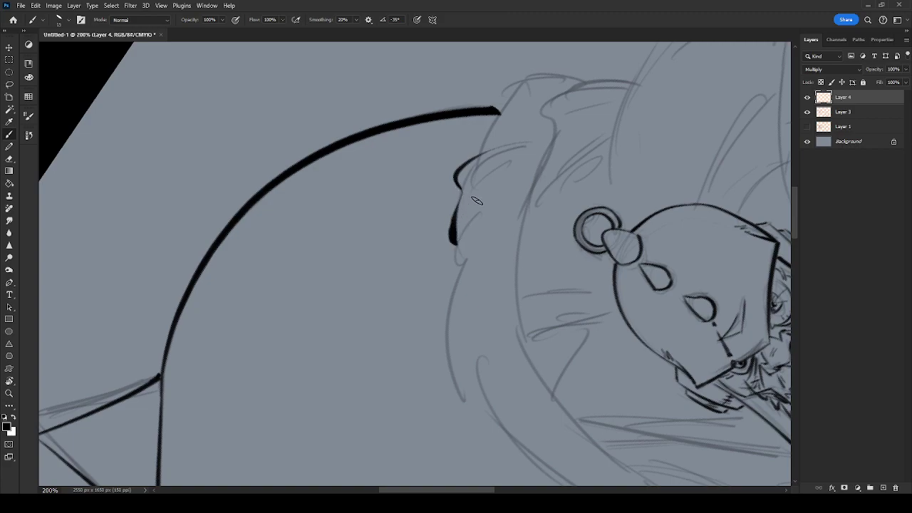
left_click_drag(460, 178, 456, 188)
left_click_drag(476, 182, 483, 201)
left_click_drag(525, 145, 550, 149)
left_click_drag(520, 80, 473, 154)
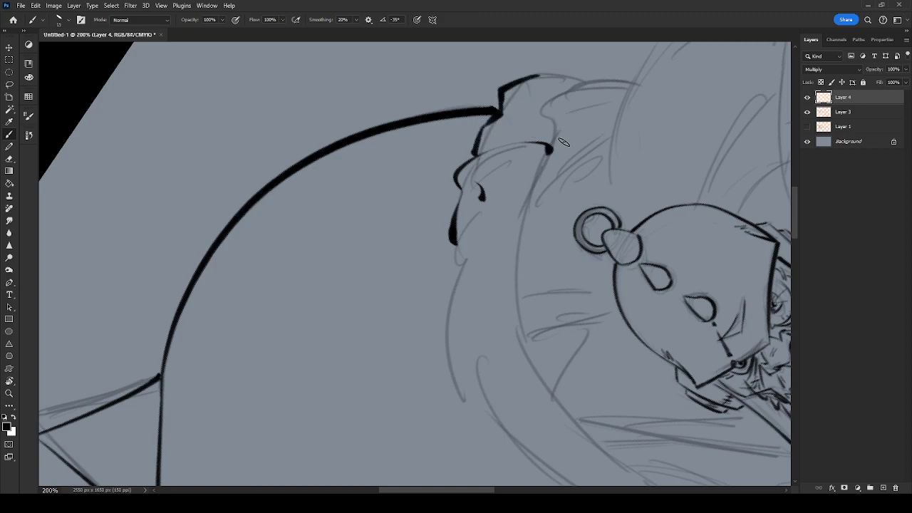
mouse_move(553, 143)
left_mouse_down()
mouse_move(555, 118)
mouse_move(583, 83)
mouse_move(548, 105)
mouse_move(590, 83)
left_mouse_up()
key("ctrl+z")
key("ctrl+z")
mouse_move(526, 77)
left_mouse_down()
mouse_move(575, 67)
mouse_move(644, 85)
mouse_move(596, 85)
mouse_move(561, 100)
left_mouse_up()
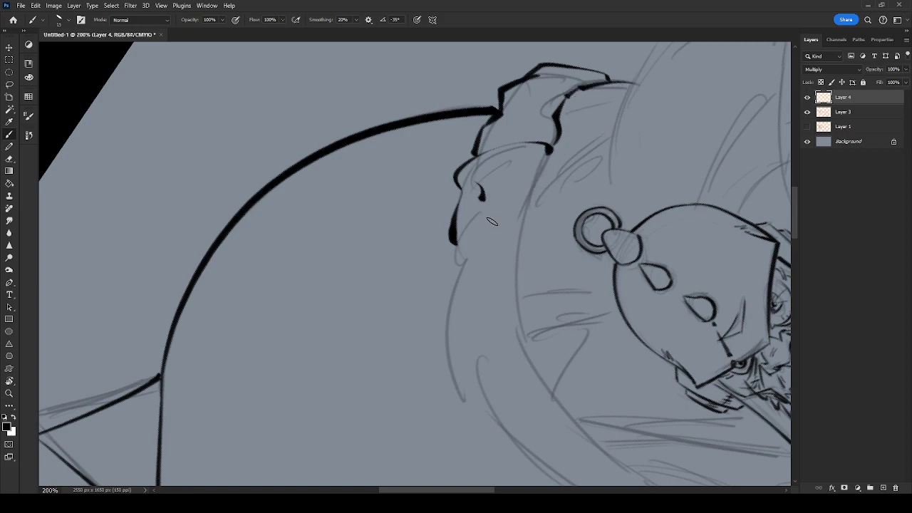
Ink the collar trim's outer edge down along the dome, with overlapping tapered fold lines at its bend.
mouse_move(481, 210)
left_mouse_down()
mouse_move(448, 251)
mouse_move(451, 273)
left_mouse_up()
key("ctrl+z")
mouse_move(481, 210)
left_mouse_down()
mouse_move(462, 235)
mouse_move(454, 272)
left_mouse_up()
left_click_drag(449, 313, 498, 200)
mouse_move(521, 138)
left_mouse_down()
mouse_move(502, 183)
mouse_move(499, 240)
mouse_move(529, 279)
left_mouse_up()
key("ctrl+z")
mouse_move(523, 135)
left_mouse_down()
mouse_move(496, 202)
mouse_move(513, 286)
left_mouse_up()
left_click_drag(515, 251, 529, 293)
left_click_drag(528, 246, 566, 335)
mouse_move(522, 231)
left_mouse_down()
mouse_move(536, 212)
mouse_move(564, 205)
left_mouse_up()
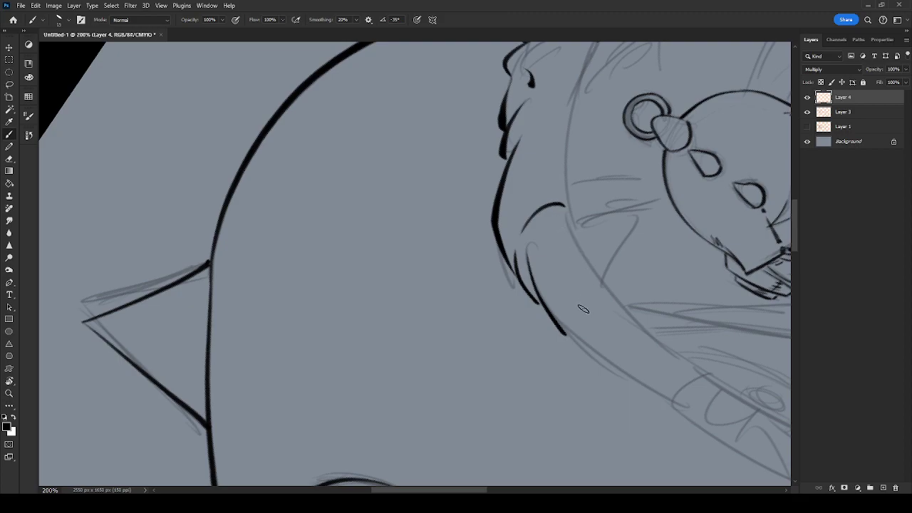
Ink the rounded folds at the collar trim's bend and the trim's wavy inner edge facing the head.
mouse_move(553, 313)
left_mouse_down()
mouse_move(580, 242)
mouse_move(587, 250)
mouse_move(562, 246)
mouse_move(560, 320)
left_mouse_up()
key("ctrl+z")
left_click_drag(581, 229, 560, 204)
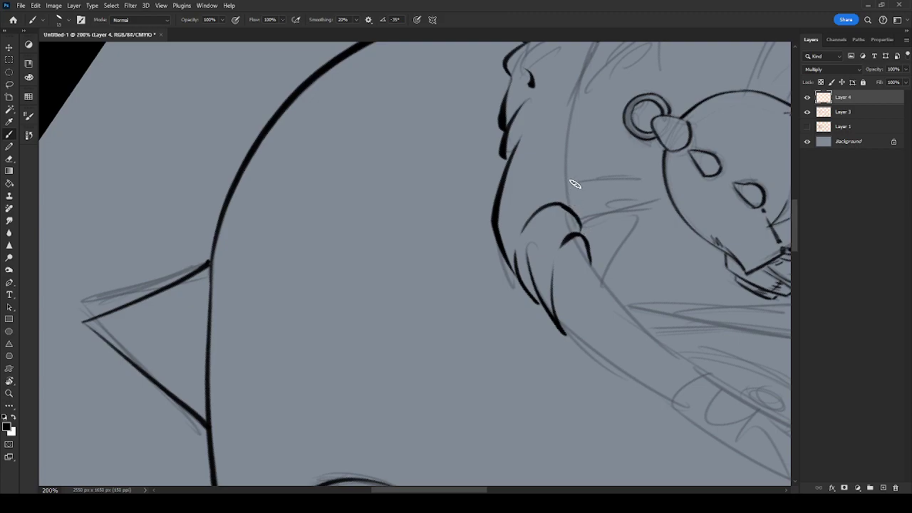
left_click_drag(556, 124, 572, 208)
mouse_move(588, 104)
left_mouse_down()
mouse_move(578, 217)
mouse_move(587, 158)
left_mouse_up()
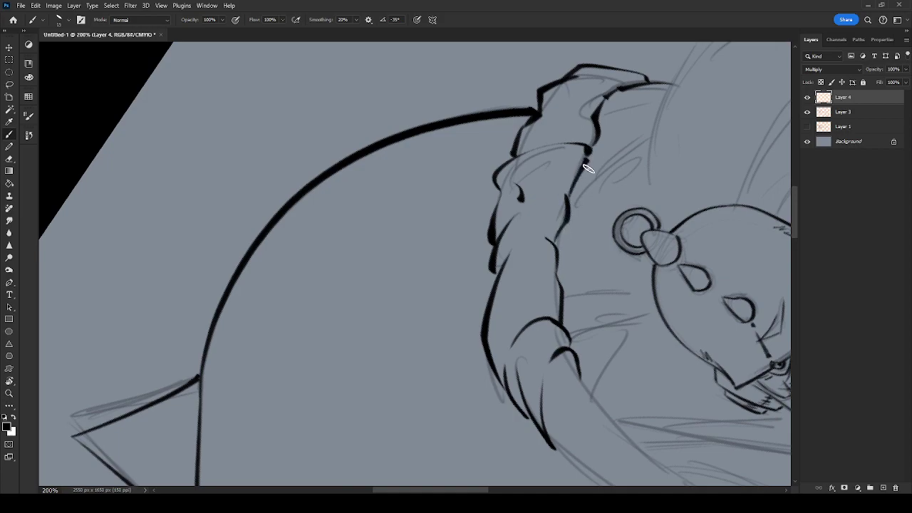
left_click_drag(598, 289, 611, 175)
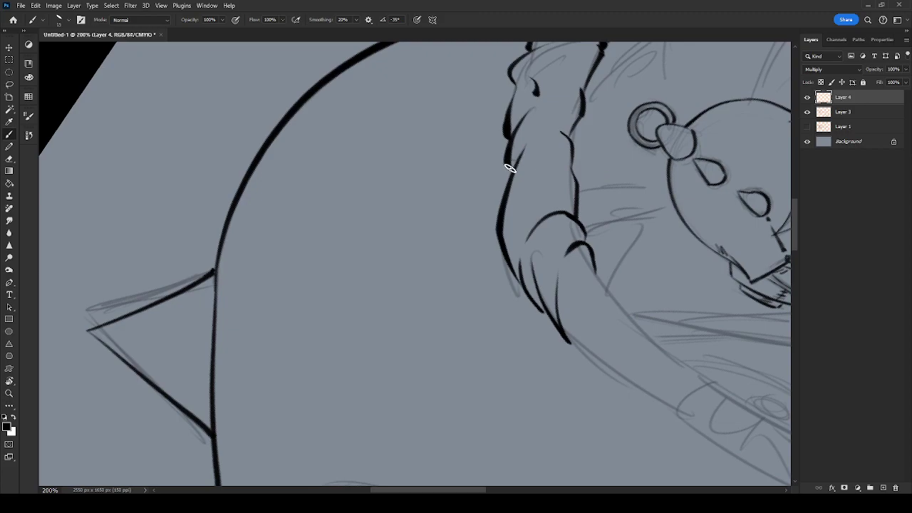
Ink the cross seam below the collar trim's bend and the inner edge of the neighbouring padded segments.
key("r")
mouse_move(614, 273)
left_mouse_down()
mouse_move(637, 305)
mouse_move(623, 221)
mouse_move(639, 260)
left_mouse_up()
left_click_drag(696, 317, 577, 248)
key("r")
mouse_move(642, 327)
left_mouse_down()
mouse_move(639, 354)
mouse_move(620, 381)
left_mouse_up()
left_click_drag(610, 319, 673, 271)
left_click_drag(567, 208, 644, 284)
left_click_drag(555, 237, 610, 214)
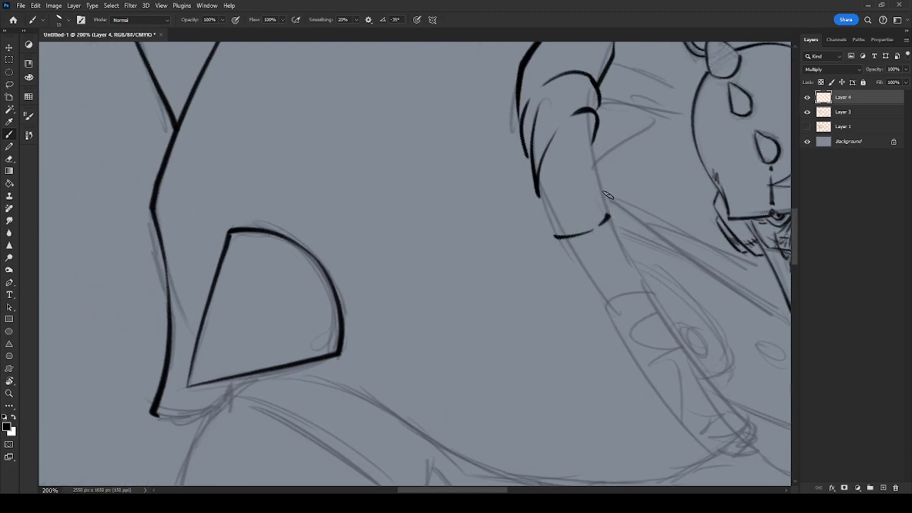
mouse_move(590, 151)
left_mouse_down()
mouse_move(615, 282)
mouse_move(594, 291)
left_mouse_up()
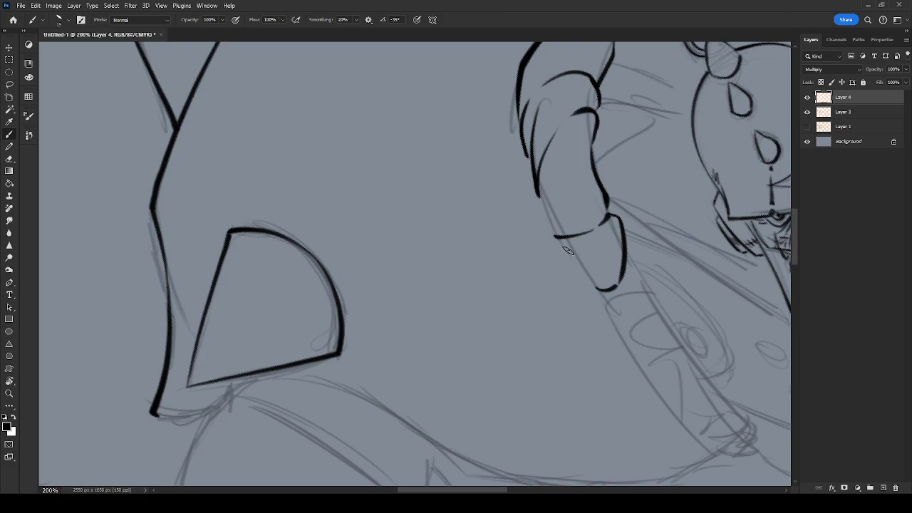
Ink the outer edge of the collar trim's padded segments above and below the cross seam, with a small crease.
left_click_drag(555, 239, 601, 290)
key("ctrl+z")
mouse_move(555, 238)
left_mouse_down()
mouse_move(594, 260)
mouse_move(589, 283)
mouse_move(596, 290)
left_mouse_up()
left_click_drag(572, 248, 589, 260)
left_click_drag(539, 191, 550, 235)
key("ctrl+z")
left_click_drag(545, 201, 550, 237)
left_click_drag(539, 196, 546, 205)
Ink the remaining lower segments of the collar trim down to its rounded end, with seams, creases and thickened outer edges.
mouse_move(625, 255)
left_mouse_down()
mouse_move(547, 185)
mouse_move(570, 271)
mouse_move(566, 304)
mouse_move(578, 283)
mouse_move(574, 228)
left_mouse_up()
key("r")
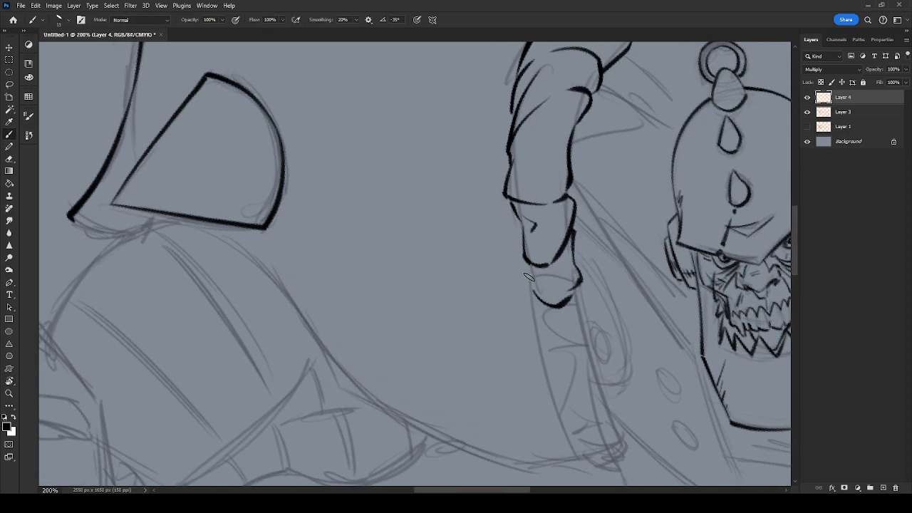
scroll(567, 256, "down", 3)
mouse_move(540, 183)
left_mouse_down()
mouse_move(553, 275)
mouse_move(596, 245)
mouse_move(592, 226)
left_mouse_up()
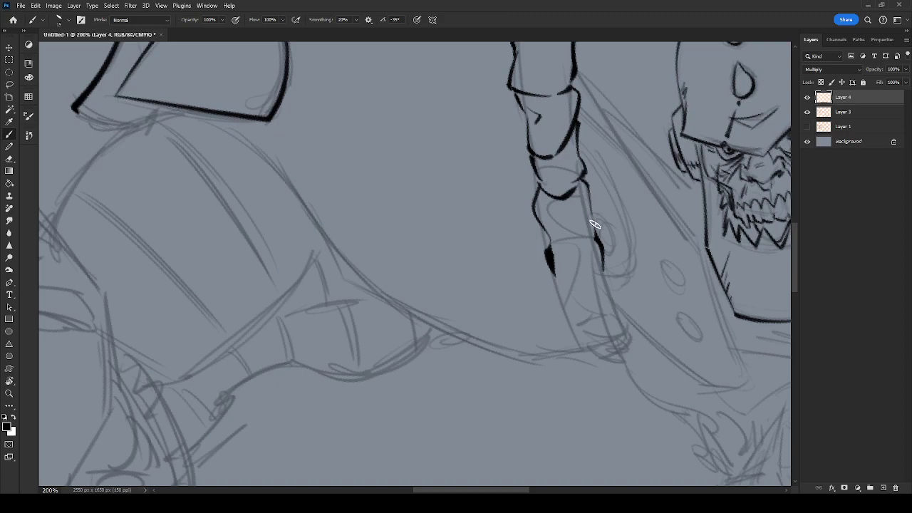
left_click_drag(592, 220, 583, 183)
left_click_drag(567, 250, 592, 239)
mouse_move(550, 272)
left_mouse_down()
mouse_move(603, 291)
mouse_move(587, 293)
mouse_move(627, 329)
left_mouse_up()
mouse_move(629, 332)
left_mouse_down()
mouse_move(621, 354)
mouse_move(594, 359)
mouse_move(634, 335)
mouse_move(624, 352)
mouse_move(621, 309)
left_mouse_up()
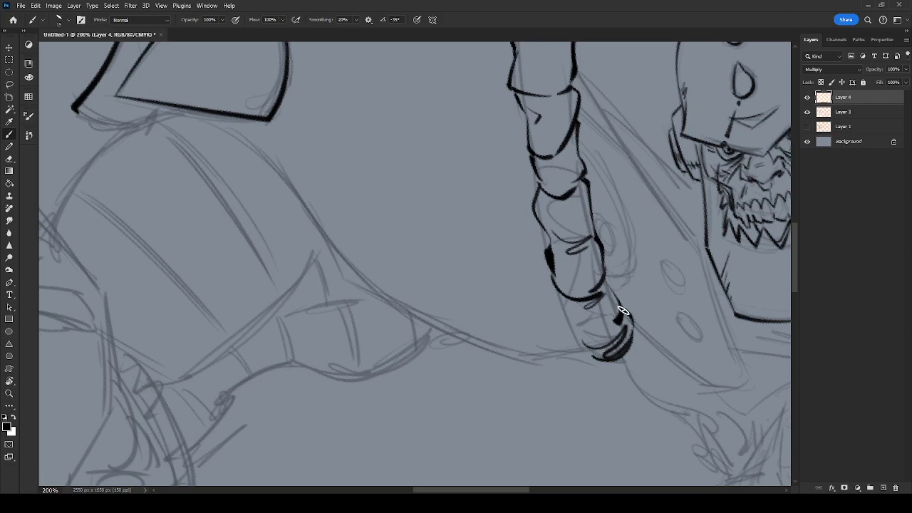
mouse_move(598, 360)
left_mouse_down()
mouse_move(582, 348)
mouse_move(559, 301)
left_mouse_up()
left_click_drag(546, 234, 548, 252)
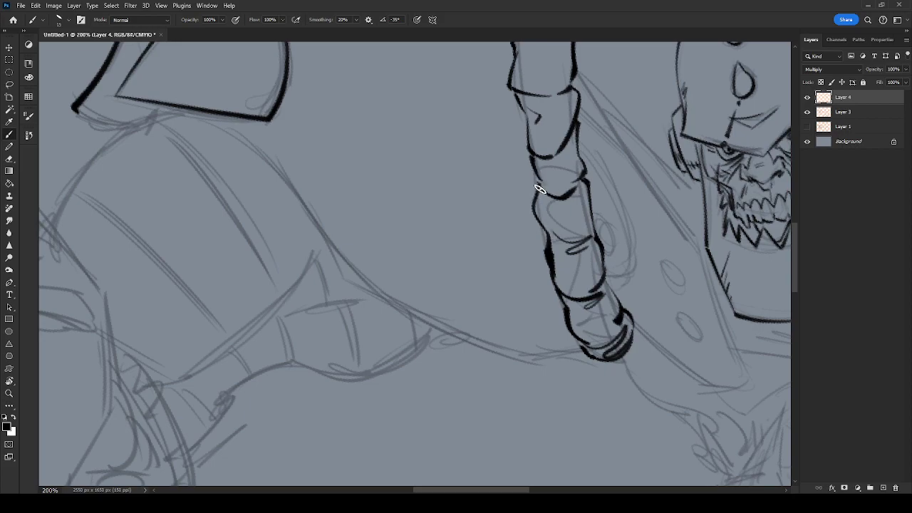
Ink short edge and crease strokes on the lower segments of the pauldron's rope-like trim.
left_click_drag(534, 189, 530, 165)
left_click_drag(585, 335, 617, 322)
left_click_drag(542, 175, 667, 239)
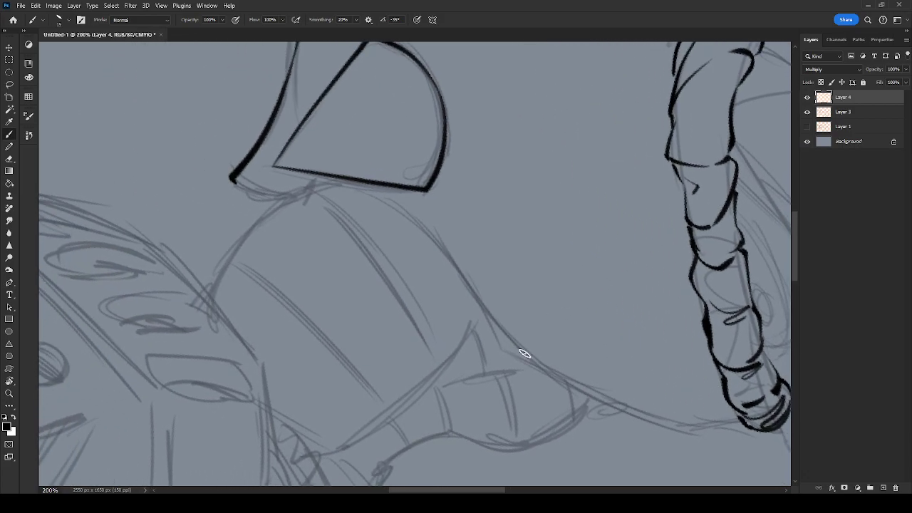
Ink a thick curved outline along the pauldron's underside, from its pointed tip below the cone-shaped spike to the end of the segmented trim.
key("r")
left_click_drag(524, 354, 604, 250)
key("b")
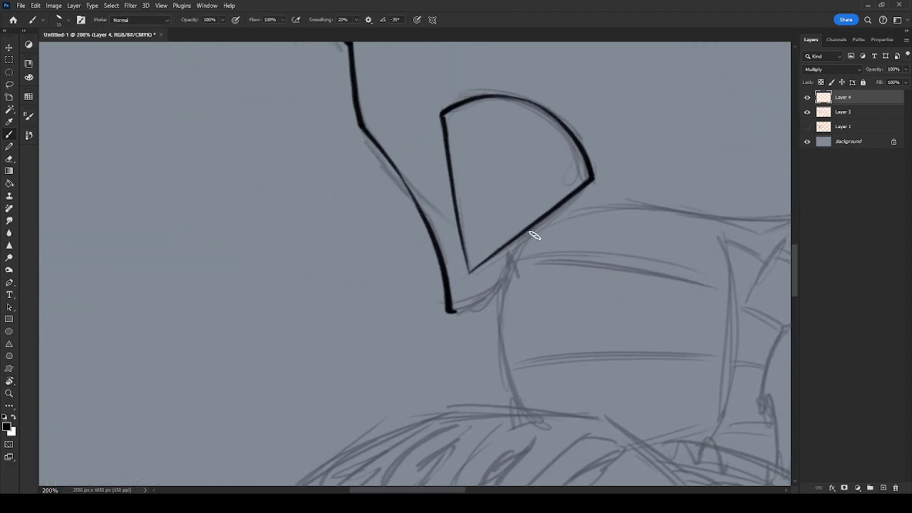
mouse_move(543, 219)
left_mouse_down()
mouse_move(497, 287)
mouse_move(453, 314)
left_mouse_up()
key("r")
mouse_move(578, 230)
left_mouse_down()
mouse_move(539, 254)
mouse_move(540, 340)
mouse_move(482, 266)
mouse_move(489, 211)
mouse_move(641, 107)
left_mouse_up()
key("space")
left_click_drag(680, 73, 559, 258)
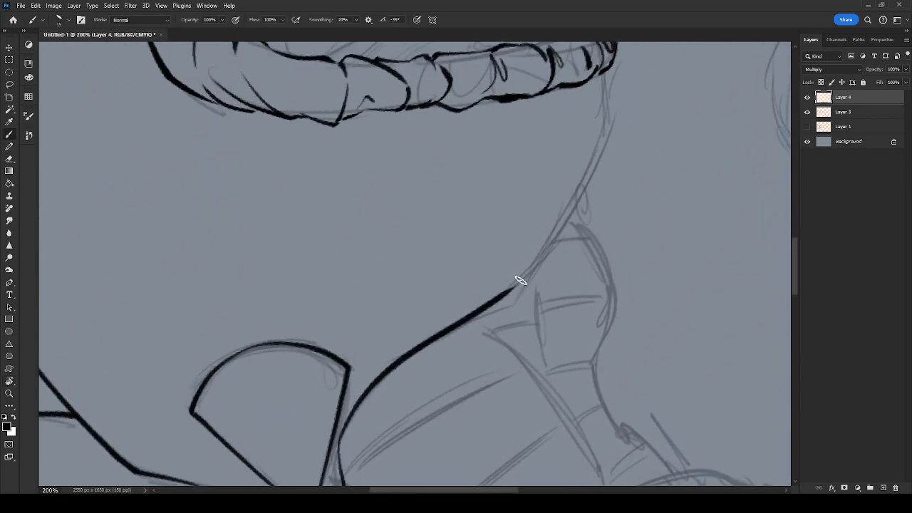
mouse_move(482, 305)
left_mouse_down()
mouse_move(546, 245)
mouse_move(604, 131)
mouse_move(609, 72)
mouse_move(565, 255)
mouse_move(563, 316)
left_mouse_up()
key("space")
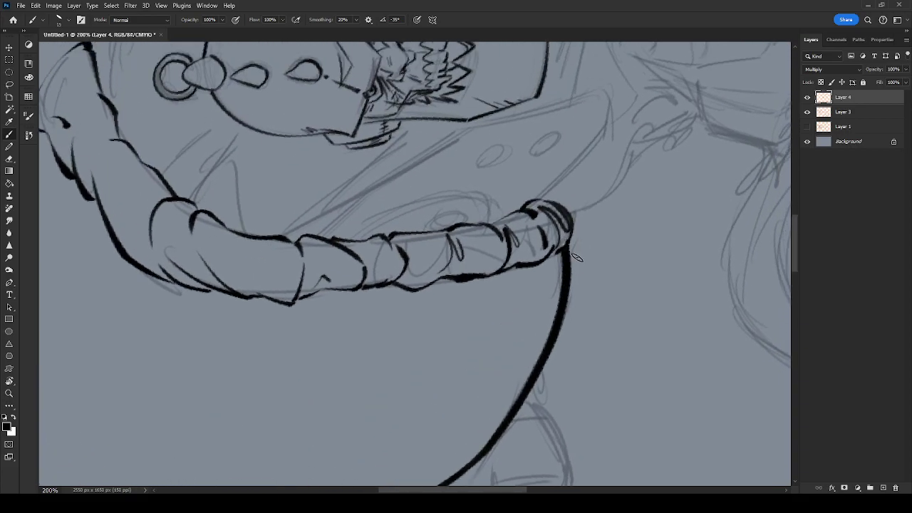
On Layer 3, sketch a thin guide contour inside the pauldron's outer edge and faint guide lines for a central panel.
key("ctrl+minus")
key("ctrl+minus")
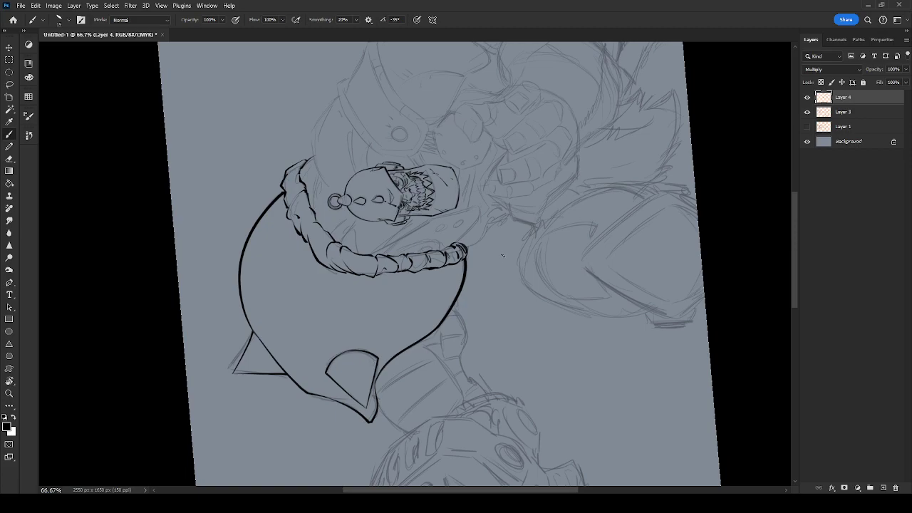
key("r")
left_click_drag(604, 300, 609, 390)
left_click_drag(648, 212, 672, 223)
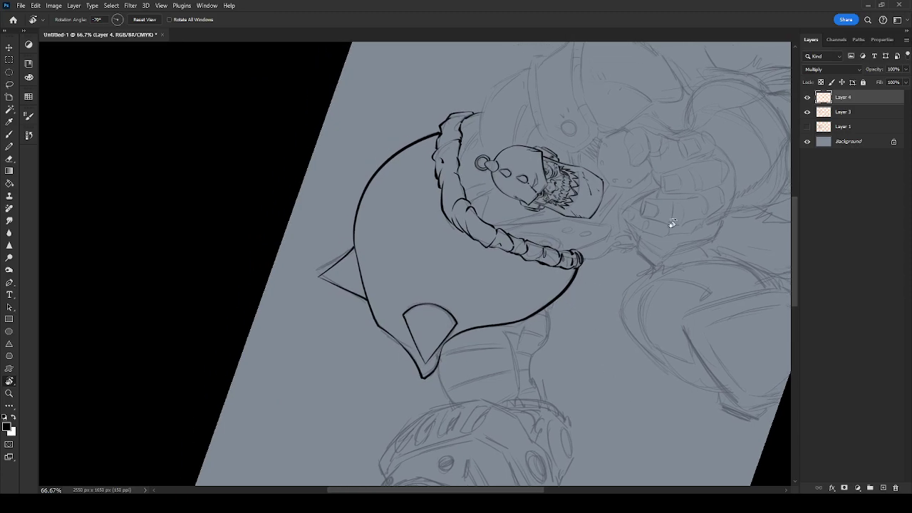
key("ctrl+1")
key("alt+bracketleft")
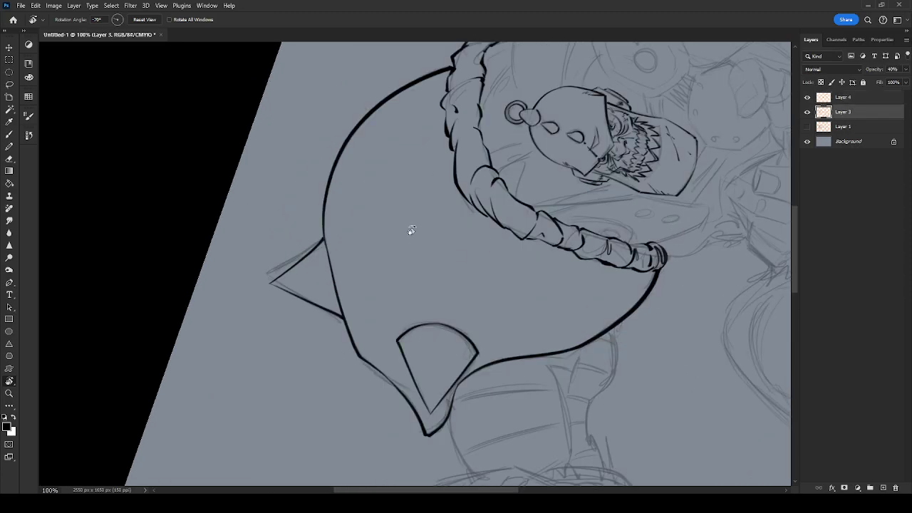
key("b")
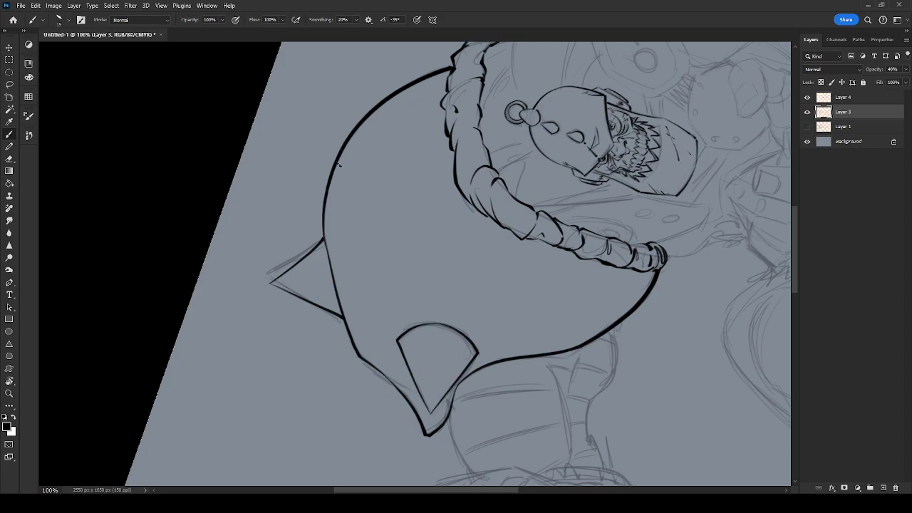
left_click_drag(349, 150, 383, 333)
mouse_move(445, 282)
left_mouse_down()
mouse_move(511, 321)
mouse_move(601, 268)
left_mouse_up()
Sketch the guide contour inside the pauldron's lower edge and refine the end of the outer guide contour.
key("r")
left_click_drag(515, 176, 694, 333)
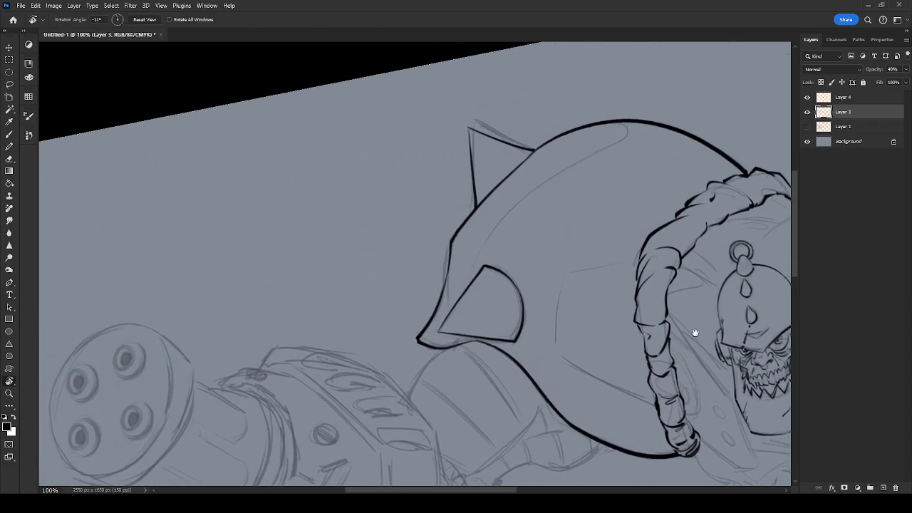
key("b")
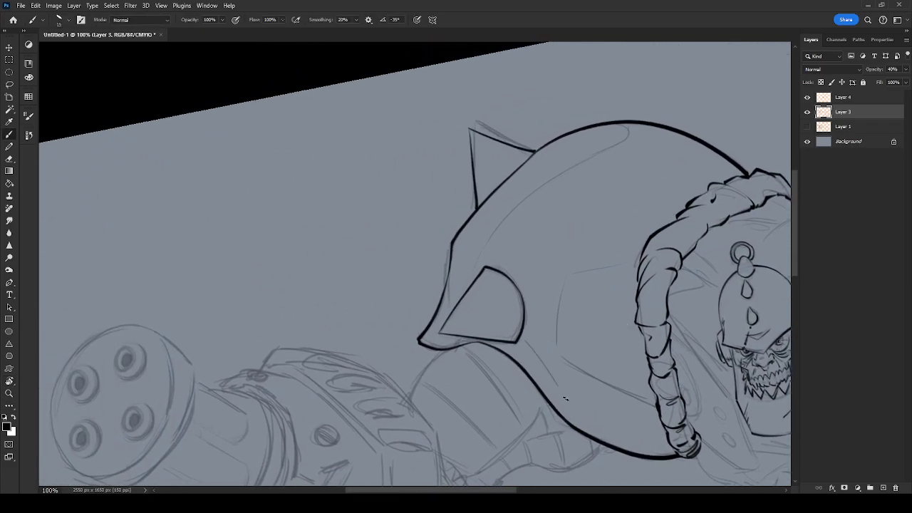
left_click_drag(581, 403, 647, 428)
left_click_drag(645, 130, 617, 142)
On Layer 4, ink the first stretch of the inner contour starting at the cone-shaped spike, using a smaller brush.
key("ctrl+plus")
left_click(854, 98)
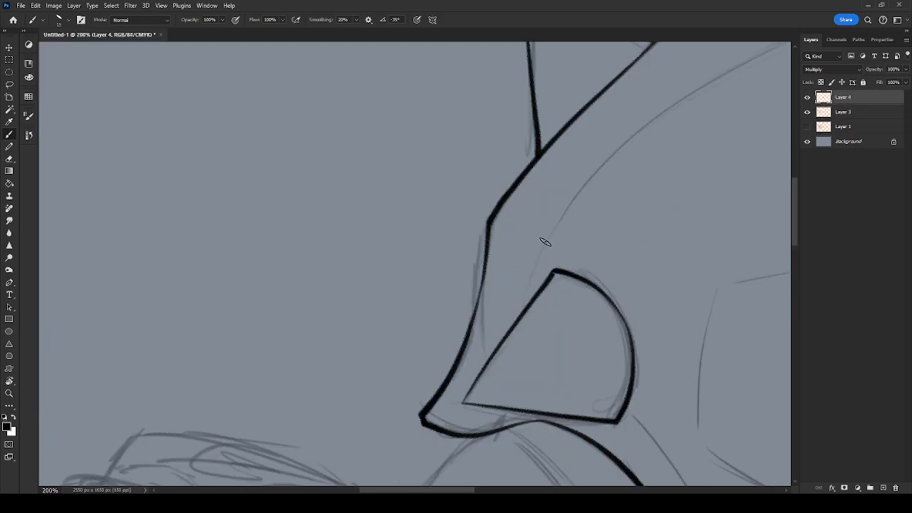
left_click_drag(554, 228, 520, 303)
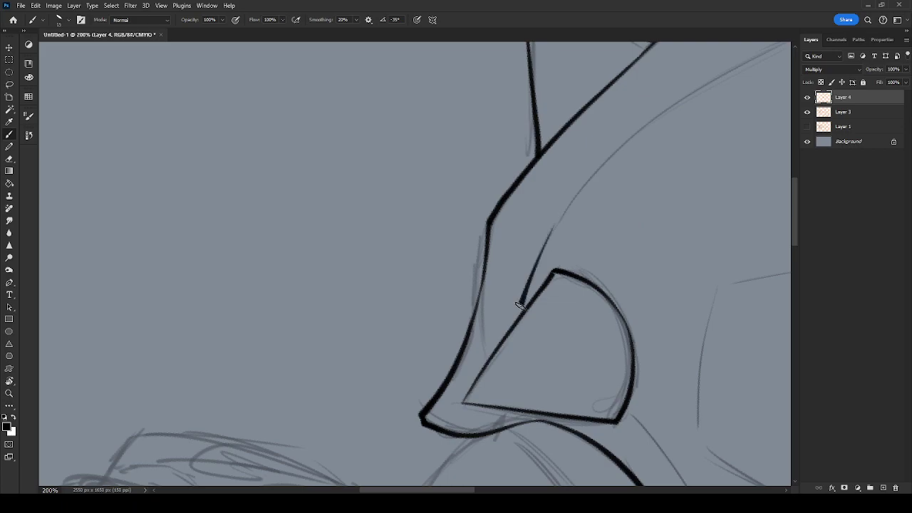
key("r")
key("ctrl+z")
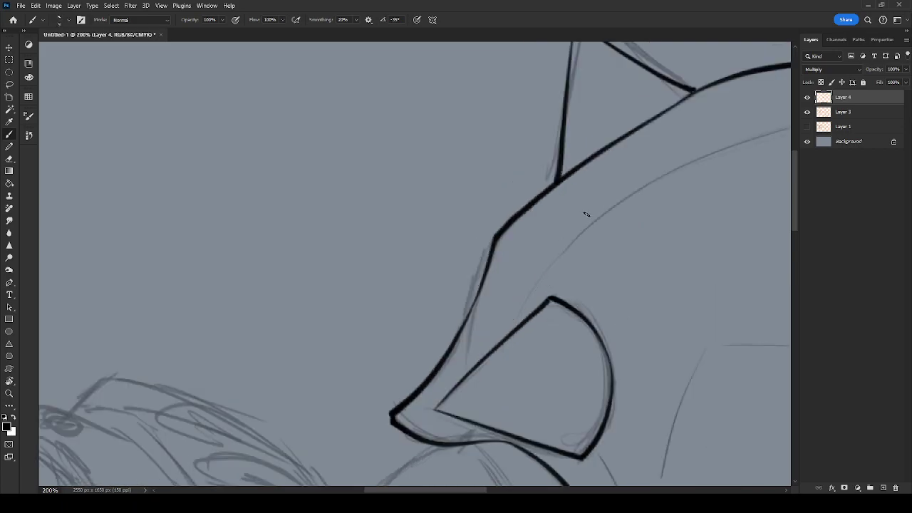
key("ctrl+plus")
left_click_drag(659, 293, 618, 238)
left_click_drag(558, 235, 521, 309)
mouse_move(594, 229)
left_mouse_down()
mouse_move(498, 325)
mouse_move(509, 273)
mouse_move(734, 147)
mouse_move(541, 268)
mouse_move(621, 242)
mouse_move(635, 172)
mouse_move(576, 240)
left_mouse_up()
Continue inking the inner contour past the triangular spike until it meets the pauldron's thick outer edge.
key("r")
key("b")
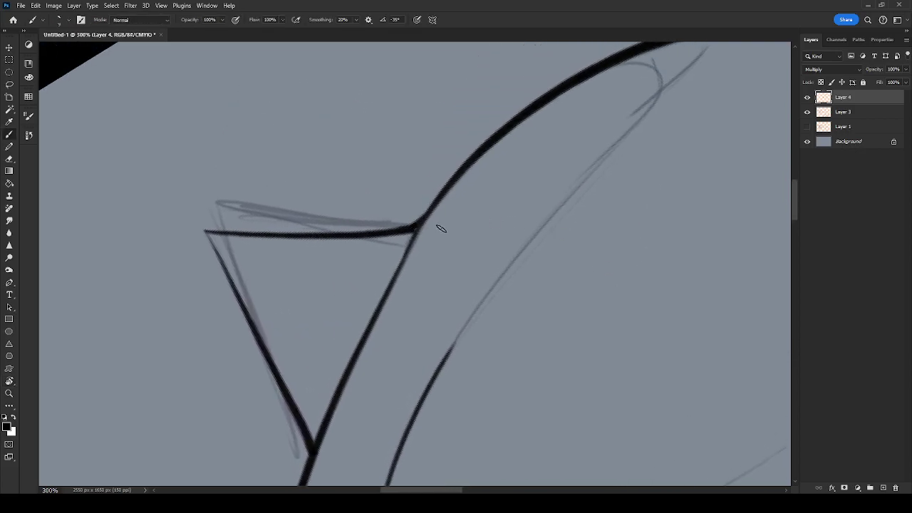
mouse_move(443, 366)
left_mouse_down()
mouse_move(484, 290)
mouse_move(604, 151)
left_mouse_up()
key("ctrl+z")
mouse_move(448, 351)
left_mouse_down()
mouse_move(564, 193)
mouse_move(684, 63)
mouse_move(579, 202)
mouse_move(628, 143)
left_mouse_up()
left_click_drag(581, 194, 622, 149)
left_click_drag(520, 331, 609, 80)
left_click_drag(489, 366, 611, 95)
left_click_drag(597, 260, 445, 158)
Ink the short inner contour line running from the cone-shaped spike's corner parallel to the pauldron's lower outline.
key("r")
left_click_drag(694, 304, 536, 69)
mouse_move(568, 136)
left_mouse_down()
mouse_move(537, 260)
mouse_move(540, 323)
left_mouse_up()
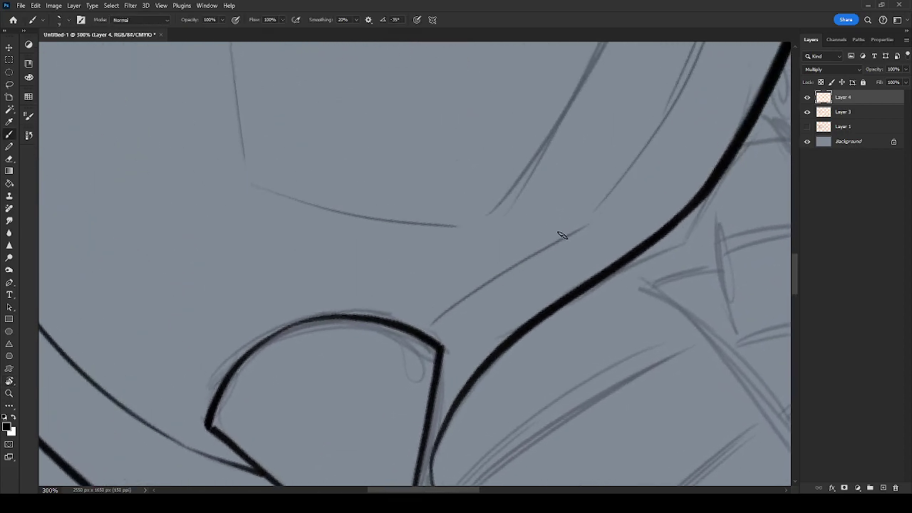
mouse_move(586, 221)
left_mouse_down()
mouse_move(484, 285)
mouse_move(431, 333)
left_mouse_up()
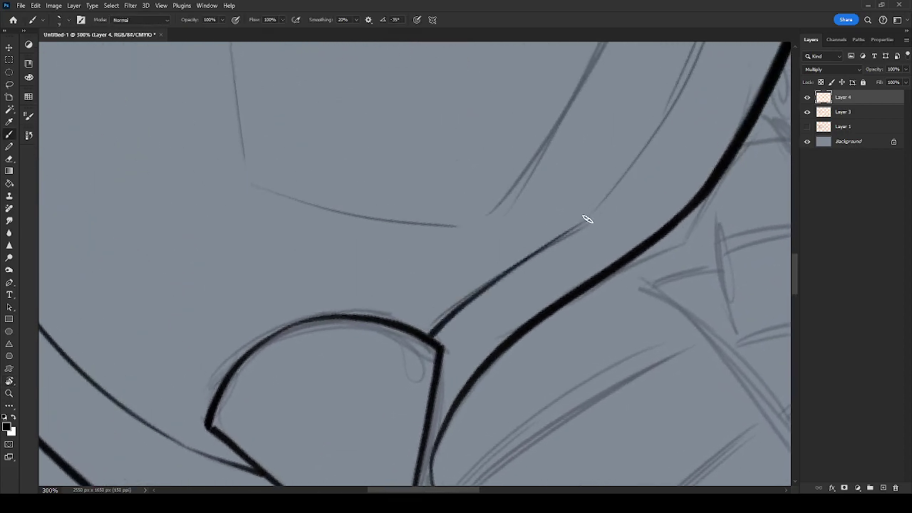
Ink the rest of the lower inner contour and the long edges of the central panel up to the segmented trim.
scroll(570, 292, "up", 3)
mouse_move(487, 370)
left_mouse_down()
mouse_move(575, 241)
mouse_move(617, 80)
left_mouse_up()
left_click_drag(499, 289, 610, 241)
mouse_move(463, 337)
left_mouse_down()
mouse_move(521, 284)
mouse_move(587, 183)
mouse_move(650, 51)
left_mouse_up()
mouse_move(565, 207)
left_mouse_down()
mouse_move(574, 222)
mouse_move(725, 256)
left_mouse_up()
left_click_drag(409, 342, 369, 114)
left_click_drag(436, 238, 436, 133)
Ink the curved short edge of the pauldron's central panel, joining the corners of its two long edges.
key("r")
mouse_move(606, 272)
left_mouse_down()
mouse_move(605, 287)
mouse_move(399, 375)
left_mouse_up()
mouse_move(343, 443)
left_mouse_down()
mouse_move(416, 317)
mouse_move(449, 235)
left_mouse_up()
key("b")
left_click_drag(523, 140, 449, 239)
key("ctrl+z")
left_click_drag(524, 139, 449, 239)
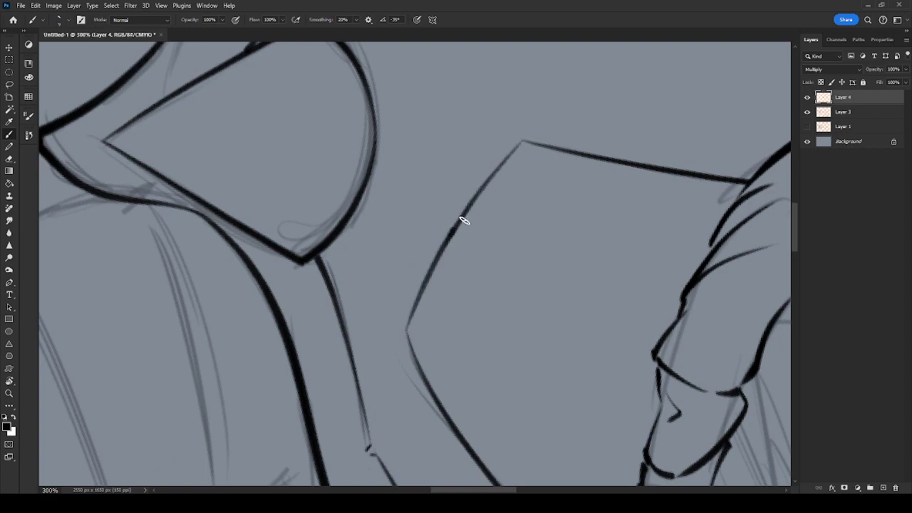
left_click_drag(520, 138, 437, 260)
left_click_drag(407, 329, 446, 239)
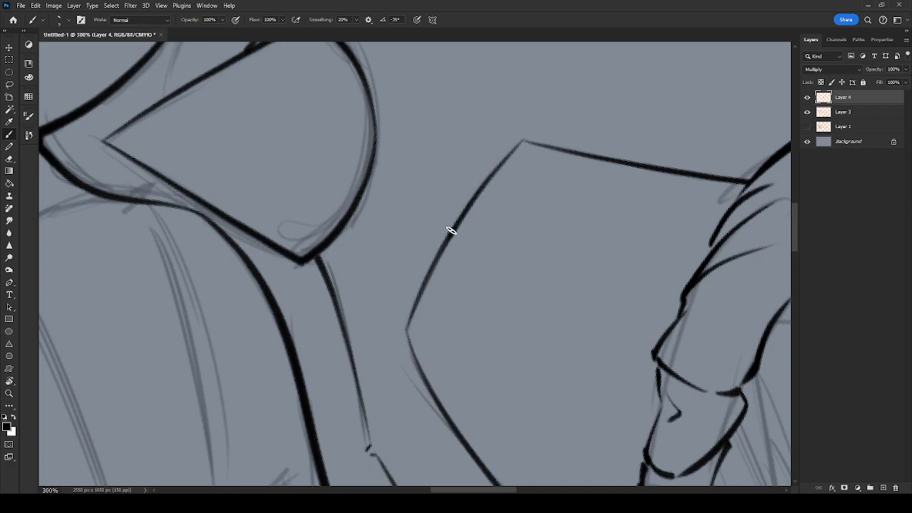
Add short curved crease strokes across the segments of the pauldron's trim.
left_click_drag(567, 287, 492, 456)
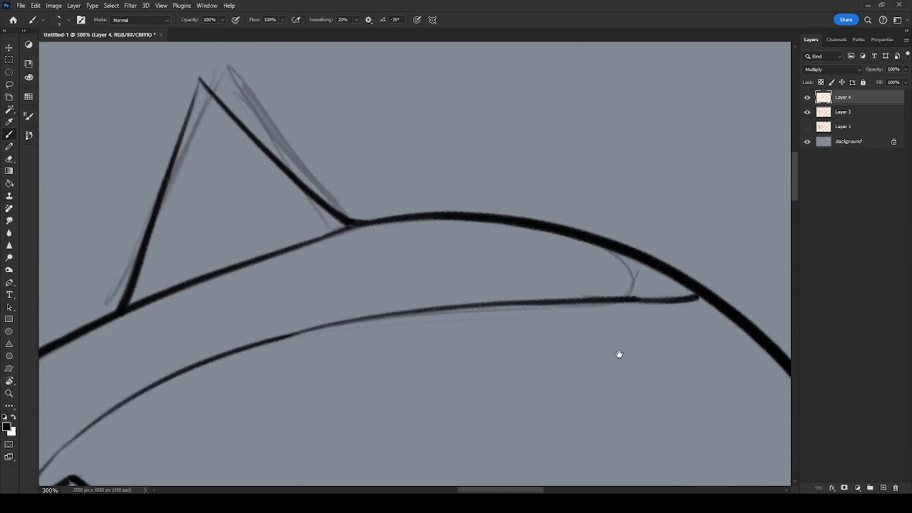
left_click_drag(623, 355, 552, 283)
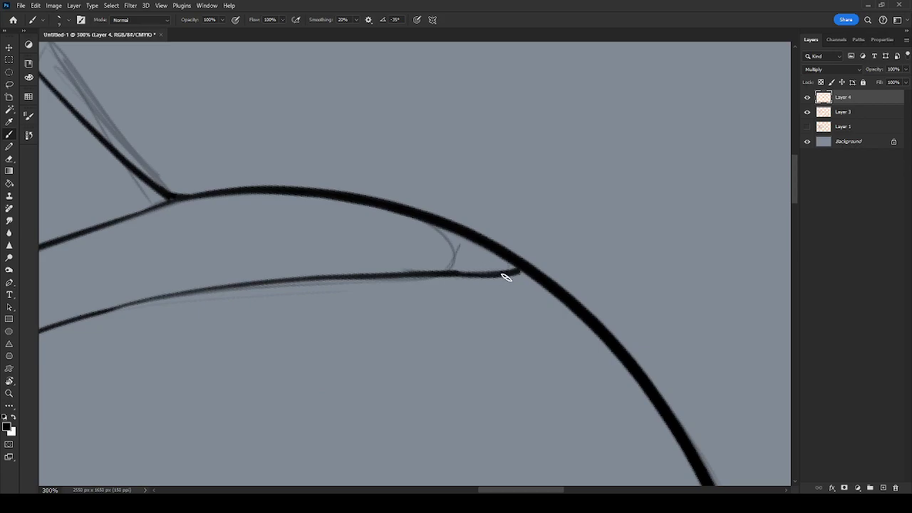
left_click_drag(601, 364, 533, 187)
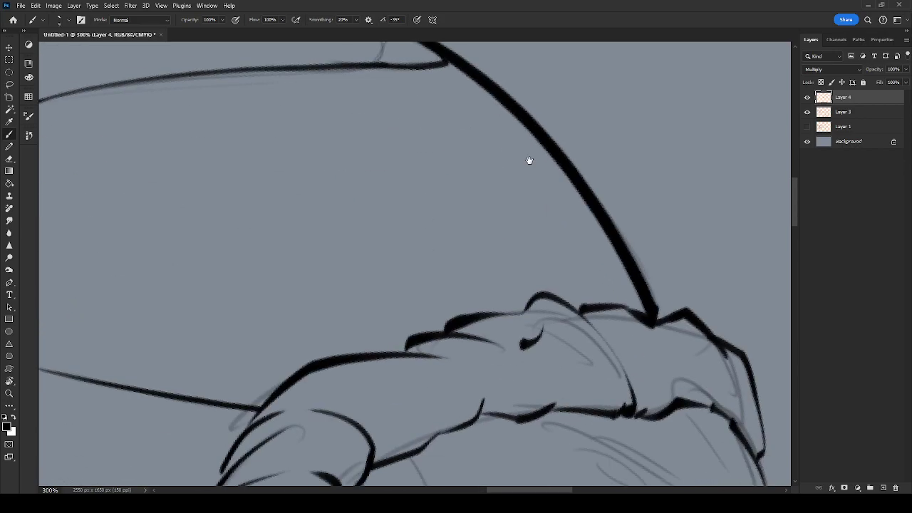
left_click_drag(590, 383, 568, 323)
mouse_move(369, 212)
left_mouse_down()
mouse_move(394, 278)
mouse_move(405, 251)
left_mouse_up()
mouse_move(669, 173)
left_mouse_down()
mouse_move(691, 225)
mouse_move(707, 216)
mouse_move(696, 263)
mouse_move(730, 252)
mouse_move(734, 285)
left_mouse_up()
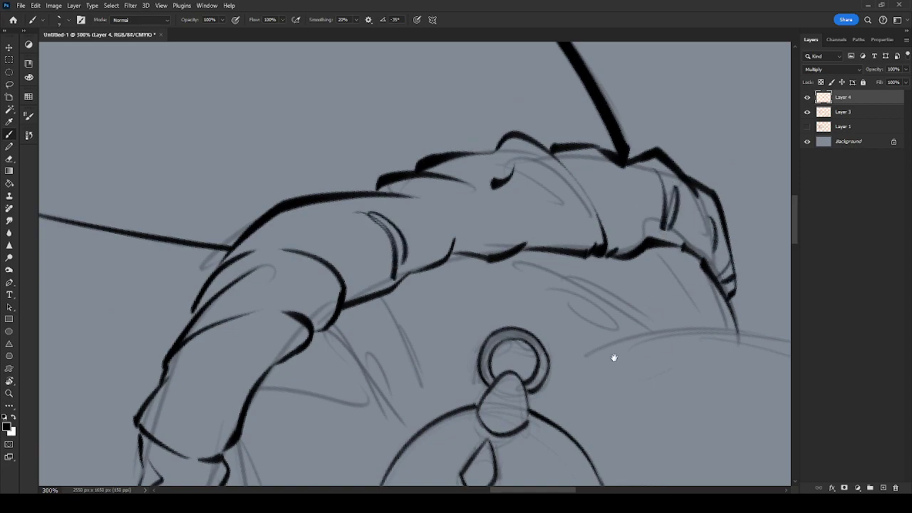
left_click_drag(484, 357, 686, 240)
left_click_drag(380, 258, 446, 265)
mouse_move(481, 308)
left_mouse_down()
mouse_move(543, 135)
mouse_move(567, 137)
left_mouse_up()
left_click_drag(348, 288, 373, 276)
Ink the pointed end and outer edge of the collar plate beside the chin, up to the end of the segmented trim.
mouse_move(567, 366)
left_mouse_down()
mouse_move(565, 263)
mouse_move(487, 250)
mouse_move(481, 257)
left_mouse_up()
key("r")
mouse_move(535, 361)
left_mouse_down()
mouse_move(552, 320)
mouse_move(465, 338)
mouse_move(629, 218)
mouse_move(493, 394)
left_mouse_up()
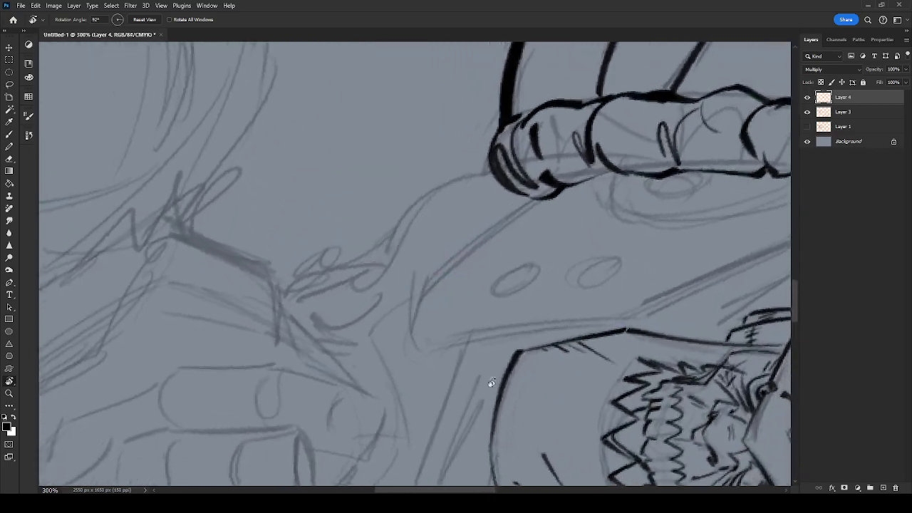
key("b")
mouse_move(428, 275)
left_mouse_down()
mouse_move(406, 352)
mouse_move(421, 356)
left_mouse_up()
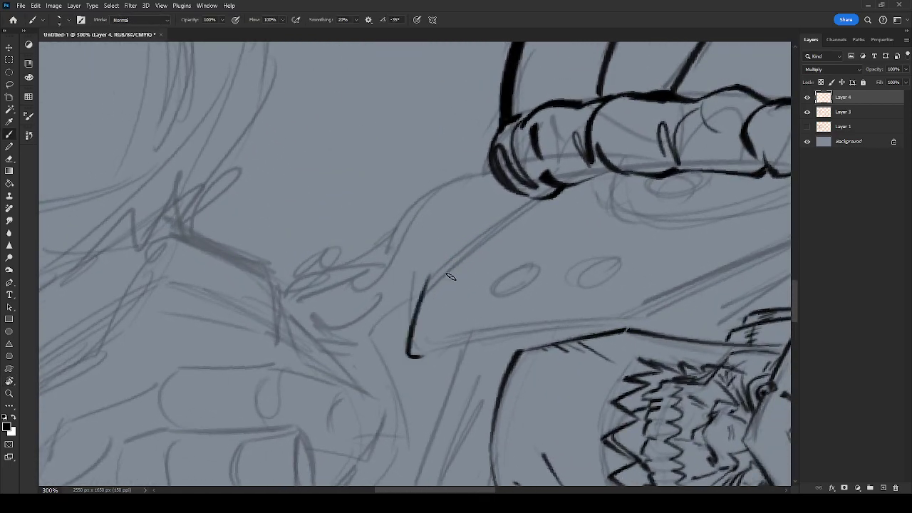
left_click_drag(430, 272, 532, 195)
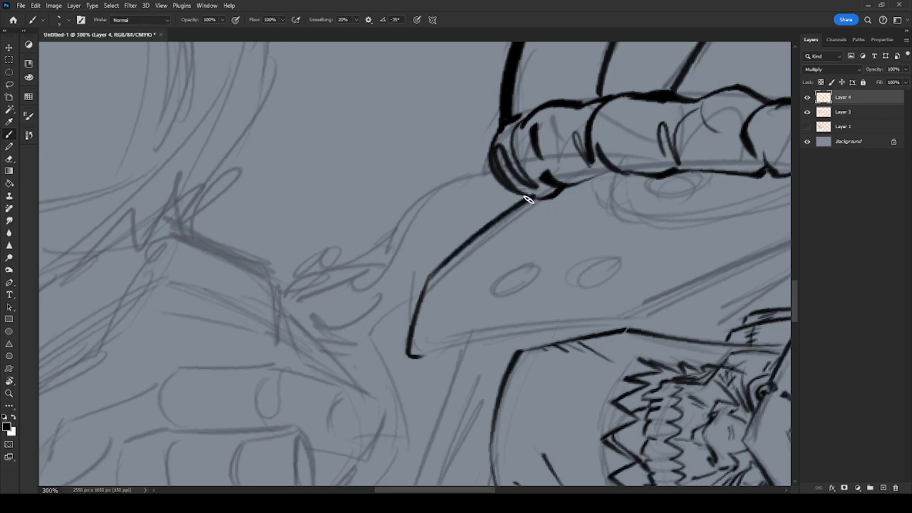
Ink the collar plate's edge beside the jaw as a double line from its pointed tip to the jaw's corner.
key("space")
left_click_drag(543, 289, 480, 304)
key("r")
left_click_drag(510, 406, 592, 317)
key("b")
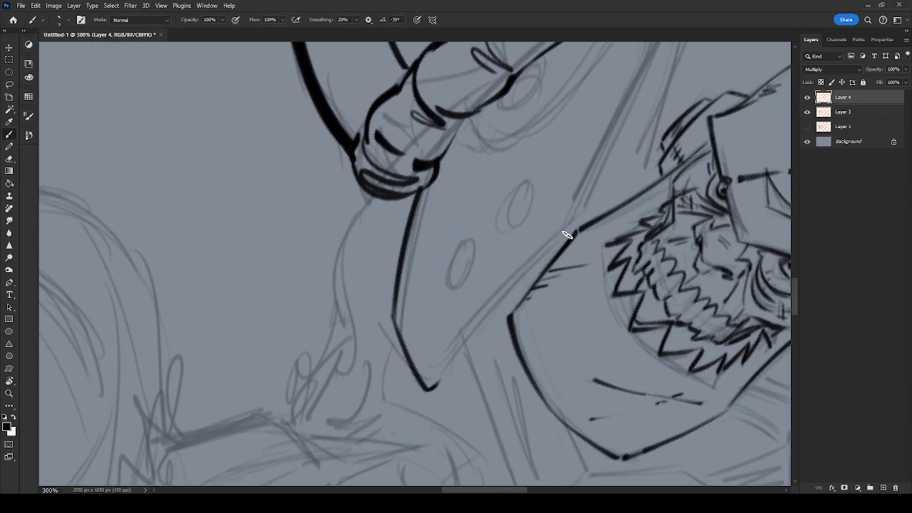
mouse_move(572, 227)
left_mouse_down()
mouse_move(433, 385)
mouse_move(480, 321)
mouse_move(573, 232)
left_mouse_up()
key("Return")
key("ctrl+z")
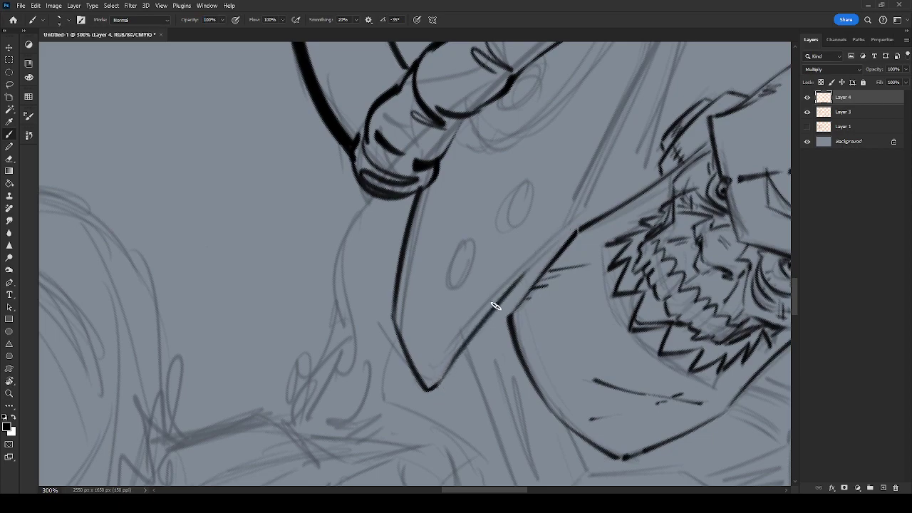
left_click_drag(495, 306, 581, 216)
mouse_move(421, 374)
left_mouse_down()
mouse_move(513, 266)
mouse_move(566, 215)
left_mouse_up()
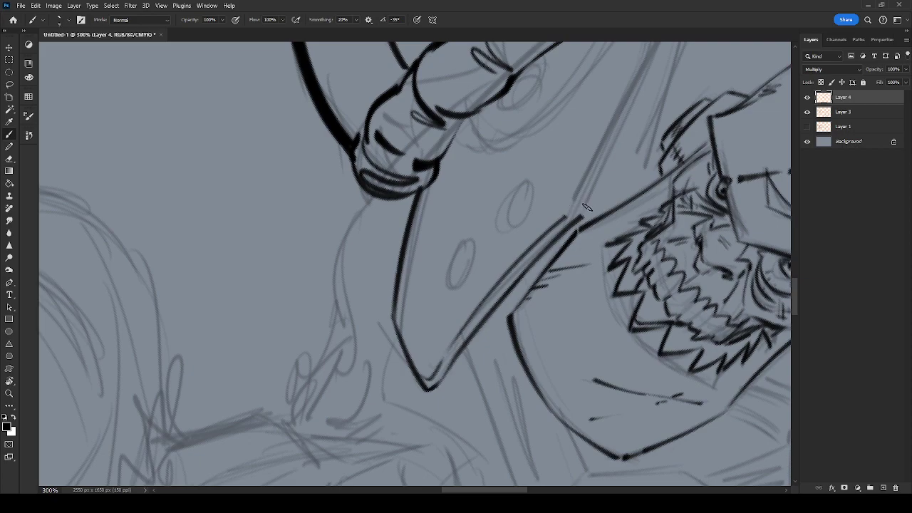
Extend the collar plate's double edge past the jaw and ink its straight border up to the segmented trim.
left_click_drag(614, 167, 522, 312)
key("r")
mouse_move(596, 280)
left_mouse_down()
mouse_move(590, 324)
mouse_move(552, 343)
left_mouse_up()
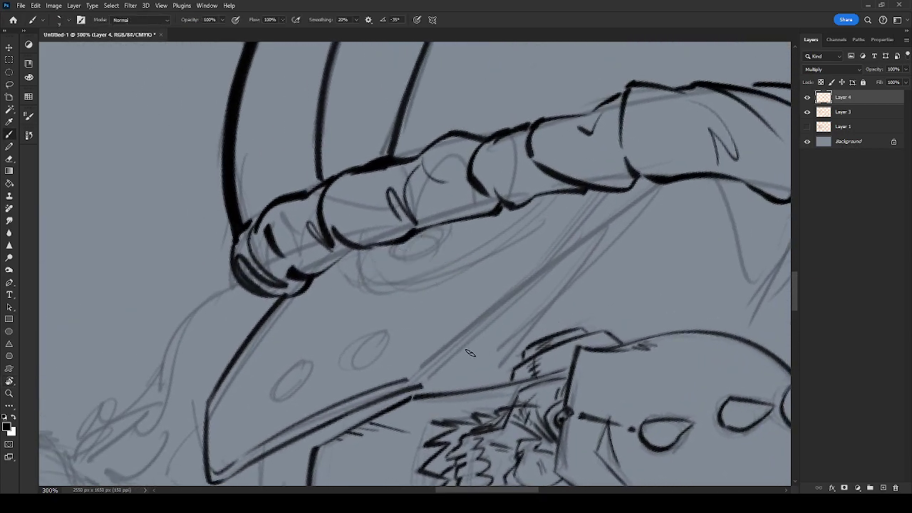
left_click_drag(457, 336, 418, 371)
left_click_drag(460, 349, 421, 384)
left_click_drag(446, 342, 604, 206)
key("ctrl+z")
left_click_drag(443, 346, 650, 186)
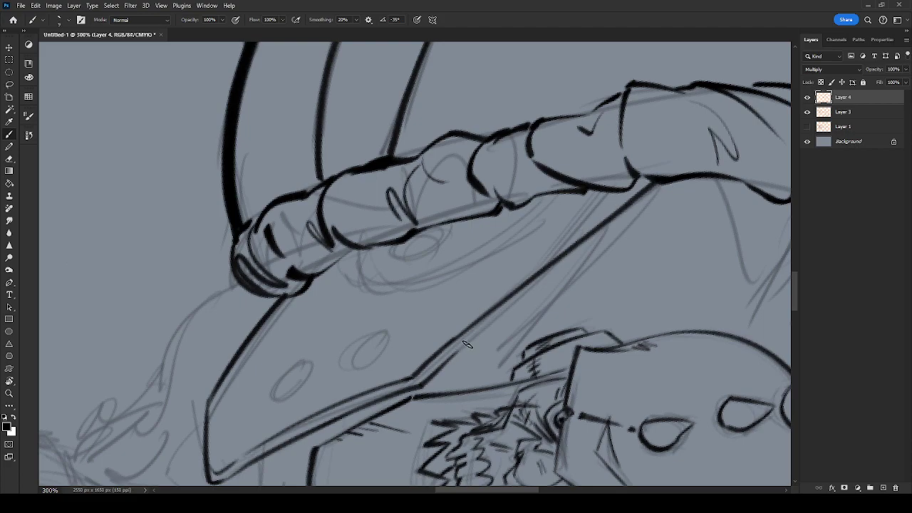
Erase a small gap in the collar plate's border midway between the jaw and the trim, using a smaller eraser.
key("e")
key("bracketleft")
key("bracketleft")
key("bracketleft")
key("bracketleft")
key("bracketleft")
key("bracketleft")
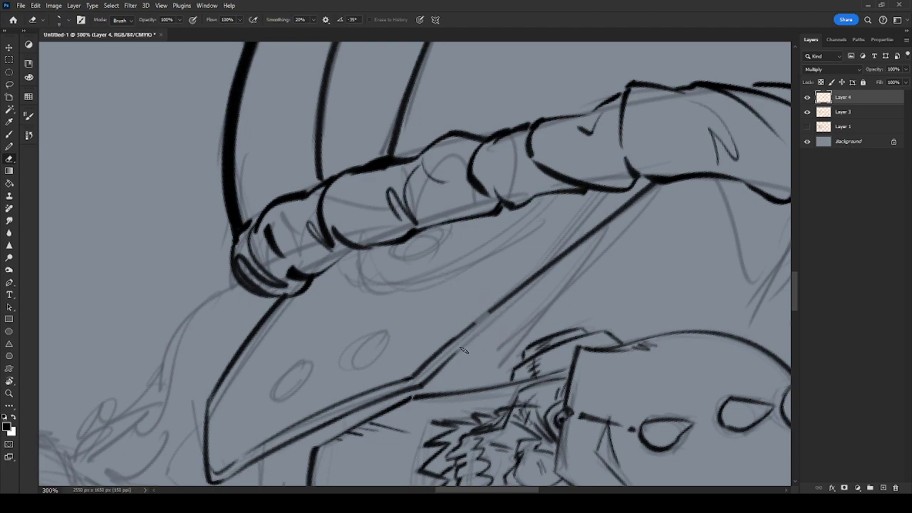
key("b")
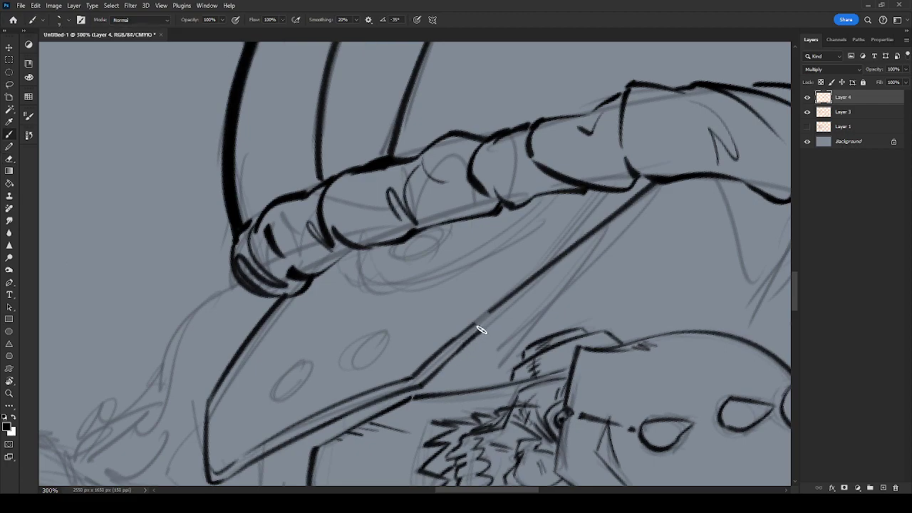
Ink a small notch in the border gap and a parallel second line from it to the segmented trim.
left_click_drag(476, 310, 489, 312)
left_click_drag(479, 313, 482, 328)
left_click(643, 198, "shift")
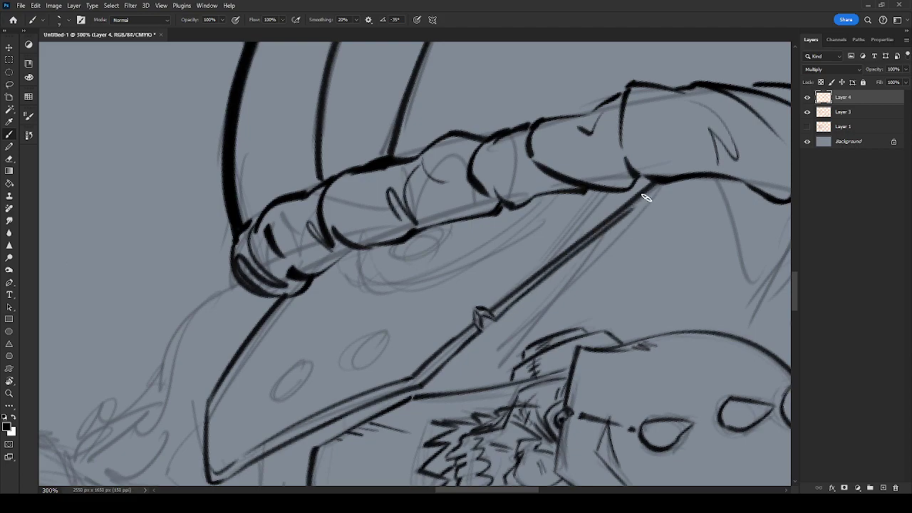
left_click_drag(504, 288, 655, 183)
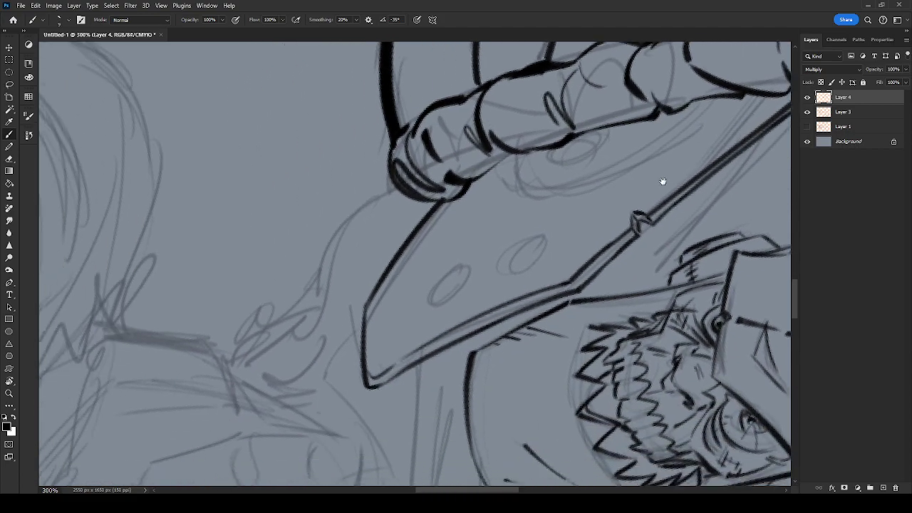
Ink the rounded outline of the shape on the collar plate just beneath the segmented trim.
mouse_move(532, 141)
left_mouse_down()
mouse_move(518, 177)
mouse_move(535, 141)
left_mouse_up()
mouse_move(520, 179)
left_mouse_down()
mouse_move(534, 200)
mouse_move(669, 129)
left_mouse_up()
key("0")
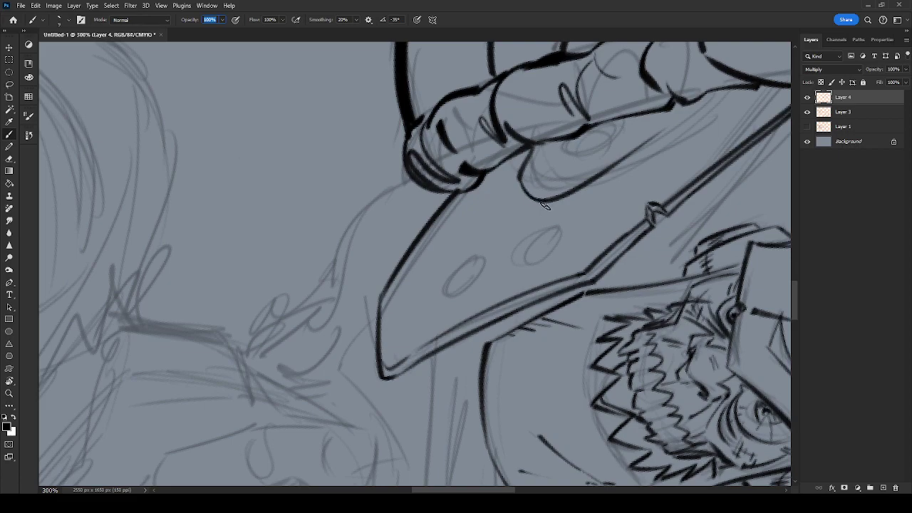
Redraw the rounded shape on the collar plate beneath the segmented trim, extending its outline up to the trim's far end.
key("ctrl+z")
mouse_move(545, 203)
left_mouse_down()
mouse_move(517, 189)
mouse_move(538, 164)
left_mouse_up()
mouse_move(539, 205)
left_mouse_down()
mouse_move(590, 193)
mouse_move(741, 85)
left_mouse_up()
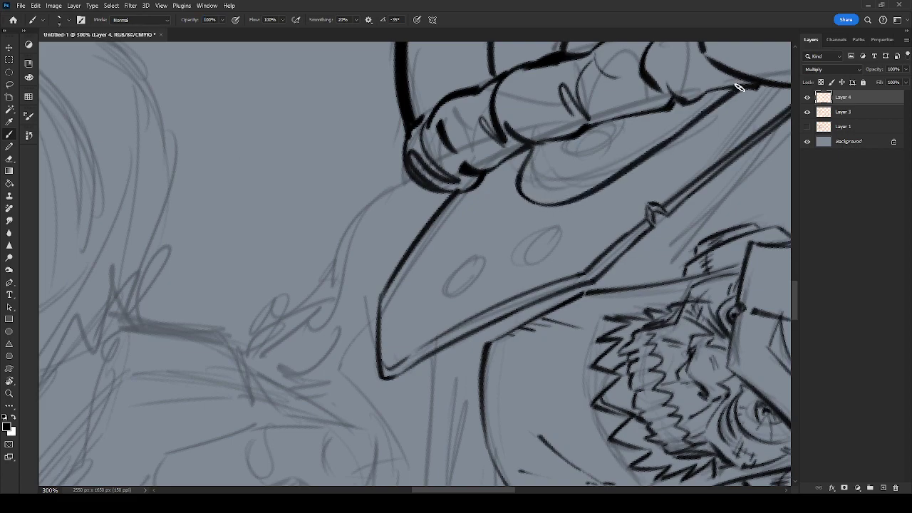
Ink a round stud inside the rounded shape, two oval studs on the plate and short hatching at its pointed corner.
mouse_move(567, 146)
left_mouse_down()
mouse_move(579, 169)
mouse_move(584, 152)
mouse_move(575, 151)
mouse_move(569, 178)
mouse_move(587, 152)
mouse_move(567, 179)
mouse_move(563, 162)
mouse_move(552, 180)
mouse_move(557, 156)
mouse_move(555, 178)
left_mouse_up()
key("ctrl+z")
key("ctrl+z")
key("ctrl+z")
key("ctrl+z")
key("ctrl+z")
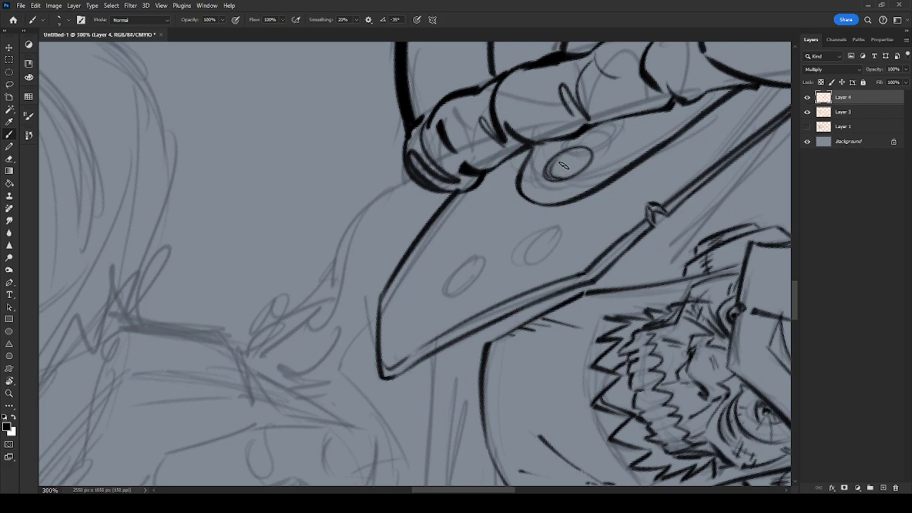
mouse_move(549, 166)
left_mouse_down()
mouse_move(576, 149)
mouse_move(548, 169)
mouse_move(567, 149)
mouse_move(571, 177)
left_mouse_up()
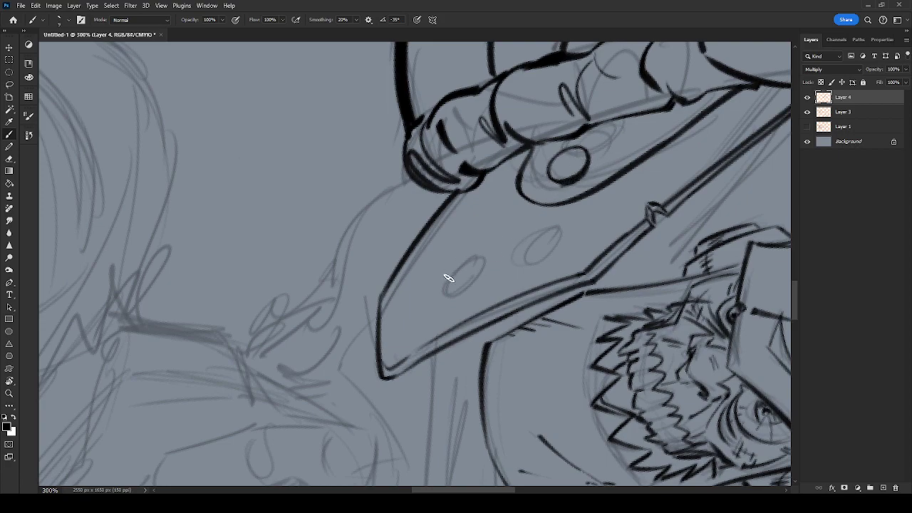
mouse_move(463, 265)
left_mouse_down()
mouse_move(472, 284)
mouse_move(452, 279)
mouse_move(452, 296)
left_mouse_up()
mouse_move(523, 245)
left_mouse_down()
mouse_move(550, 248)
mouse_move(524, 262)
mouse_move(539, 239)
left_mouse_up()
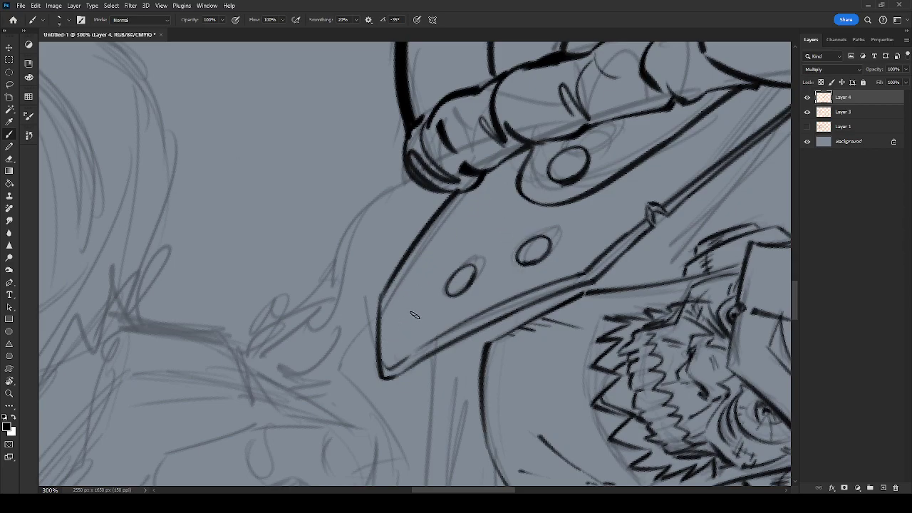
left_click_drag(414, 308, 386, 345)
mouse_move(415, 318)
left_mouse_down()
mouse_move(389, 356)
mouse_move(398, 355)
left_mouse_up()
Ink the two side lines of the strap running from the collar plate to the faceted plate below the chin.
key("space")
left_click_drag(563, 201, 478, 326)
key("r")
mouse_move(620, 294)
left_mouse_down()
mouse_move(613, 61)
mouse_move(545, 38)
left_mouse_up()
key("space")
left_click_drag(615, 335, 429, 133)
key("r")
mouse_move(598, 241)
left_mouse_down()
mouse_move(593, 312)
mouse_move(454, 375)
mouse_move(417, 363)
left_mouse_up()
key("space")
mouse_move(446, 318)
left_mouse_down()
mouse_move(530, 198)
mouse_move(451, 295)
left_mouse_up()
key("b")
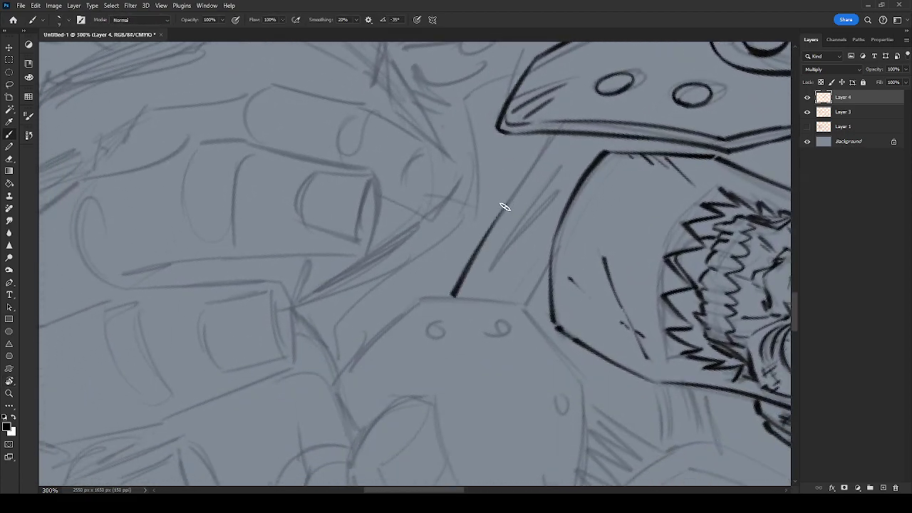
left_click_drag(506, 201, 550, 136)
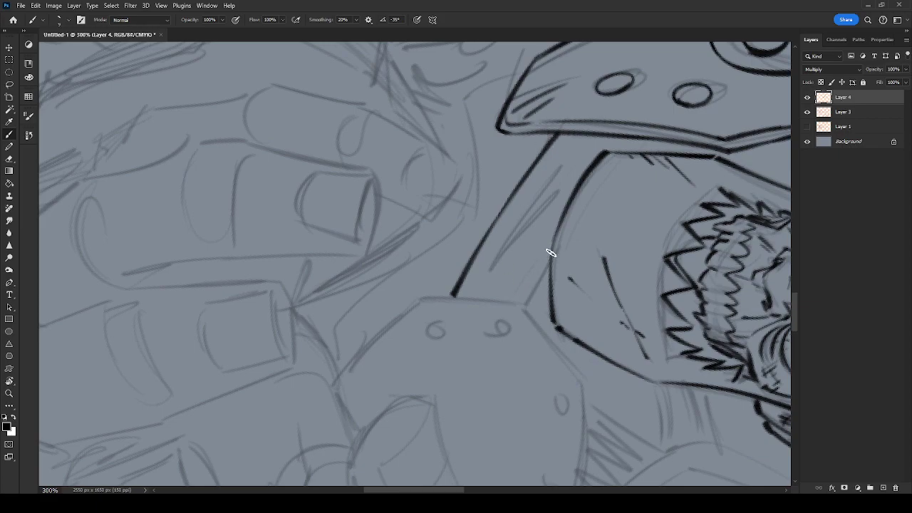
left_click_drag(550, 257, 525, 306)
left_click_drag(632, 152, 656, 139)
left_click_drag(536, 303, 552, 256)
Ink the faceted plate's thick edge where the two strap lines meet it.
key("r")
left_click_drag(542, 386, 582, 240)
left_click_drag(474, 218, 512, 250)
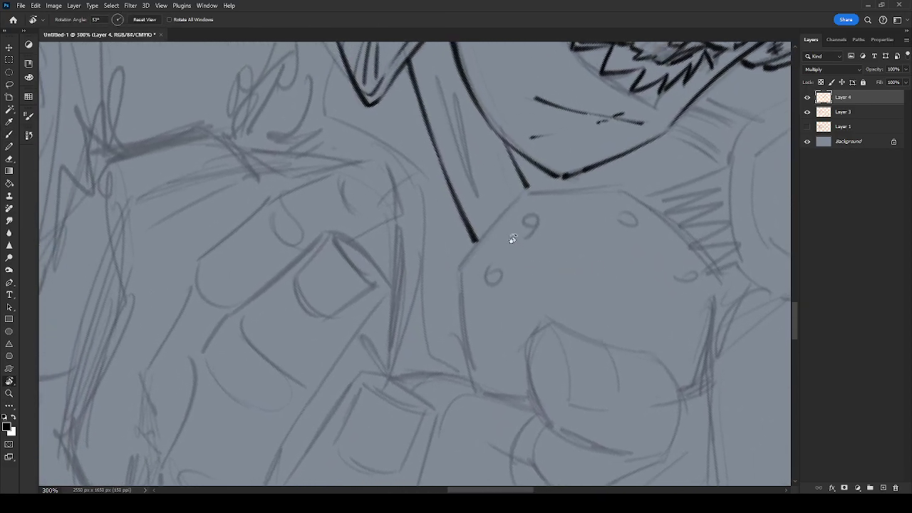
key("b")
left_click_drag(524, 189, 468, 262)
mouse_move(523, 188)
left_mouse_down()
mouse_move(485, 239)
mouse_move(526, 190)
left_mouse_up()
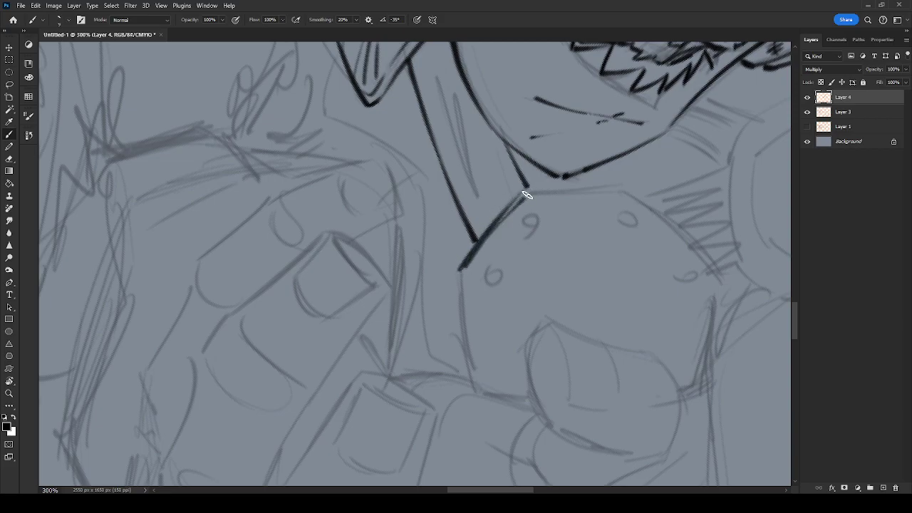
Make Layer 4 the only selected layer and ink the faceted plate's doubled edge along the chin and its following facet.
key("r")
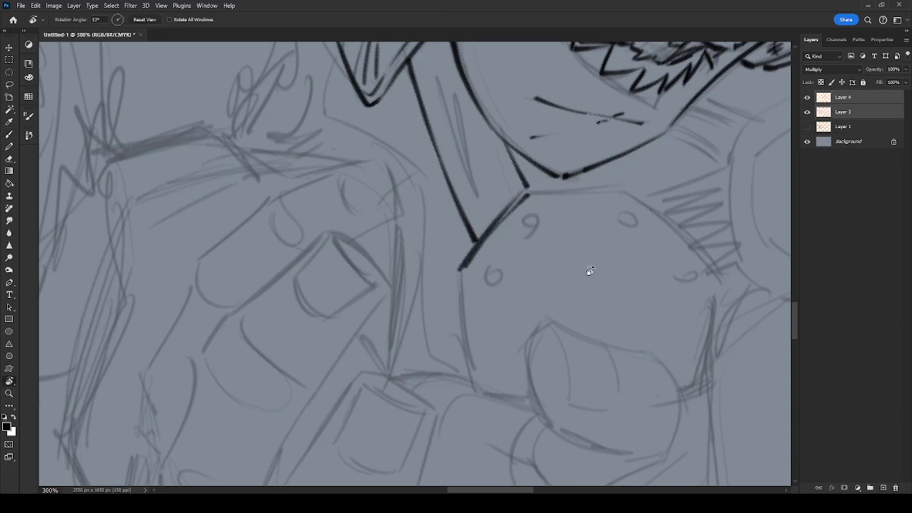
left_click(843, 97)
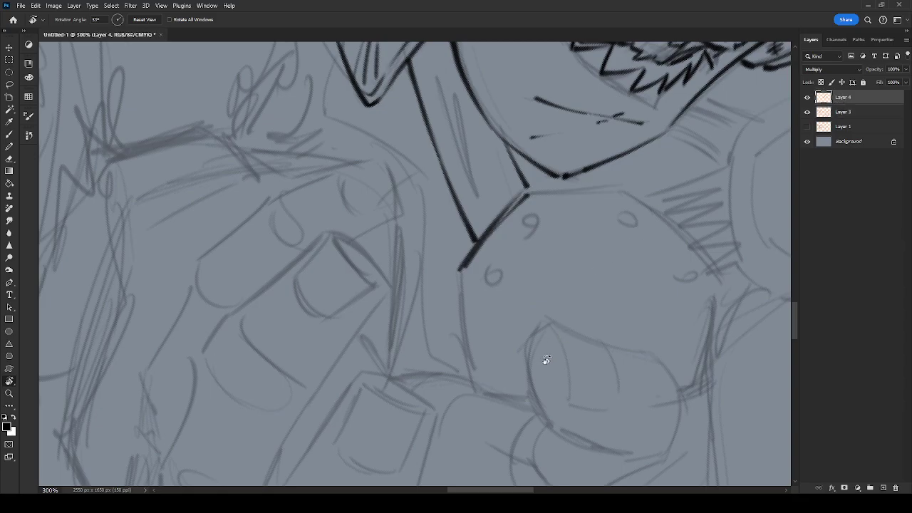
mouse_move(546, 363)
left_mouse_down()
mouse_move(631, 258)
mouse_move(546, 147)
mouse_move(546, 281)
left_mouse_up()
key("b")
mouse_move(488, 200)
left_mouse_down()
mouse_move(448, 301)
mouse_move(490, 200)
left_mouse_up()
key("ctrl+z")
left_click_drag(456, 287, 493, 197)
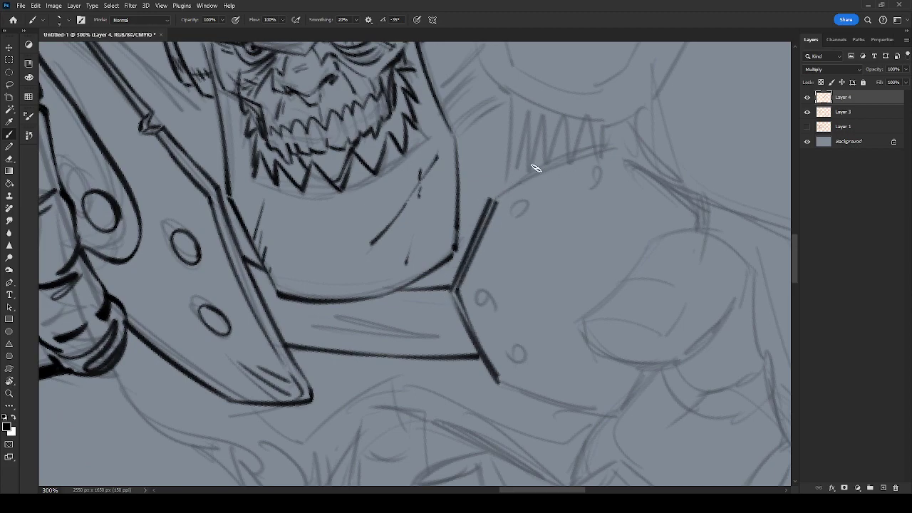
left_click_drag(497, 199, 598, 148)
Ink the faceted plate's side edge beyond the strap, from the strap corner down toward the hand.
key("space")
mouse_move(639, 199)
left_mouse_down()
mouse_move(545, 161)
mouse_move(539, 102)
left_mouse_up()
key("r")
mouse_move(589, 288)
left_mouse_down()
mouse_move(566, 352)
mouse_move(403, 420)
left_mouse_up()
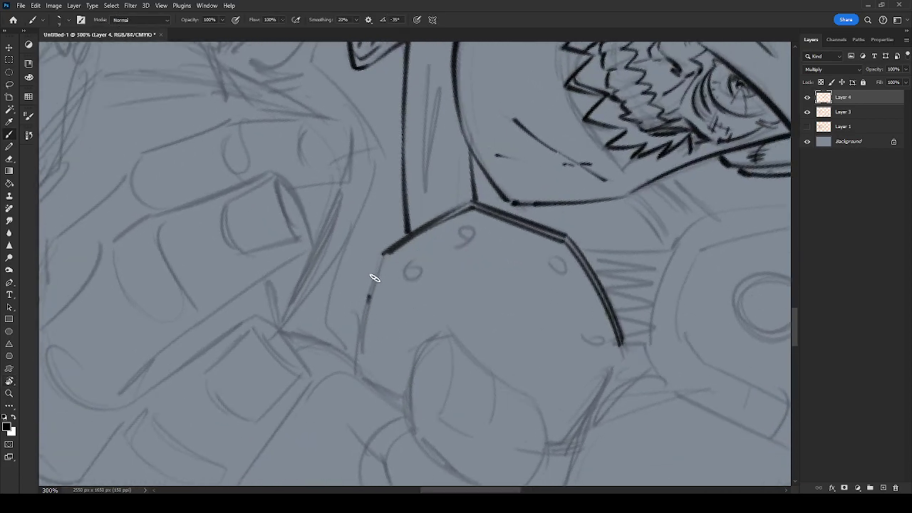
left_click_drag(383, 253, 359, 369)
key("ctrl+z")
left_click_drag(367, 296, 360, 369)
Ink the faceted plate's next edge on the pauldron side, continuing from the doubled border toward the hand.
key("space")
left_click_drag(454, 324, 393, 319)
key("r")
mouse_move(482, 388)
left_mouse_down()
mouse_move(591, 114)
mouse_move(529, 147)
mouse_move(550, 320)
mouse_move(609, 165)
left_mouse_up()
key("space")
left_click_drag(543, 203, 571, 249)
key("space")
mouse_move(640, 262)
left_mouse_down()
mouse_move(609, 354)
mouse_move(622, 338)
left_mouse_up()
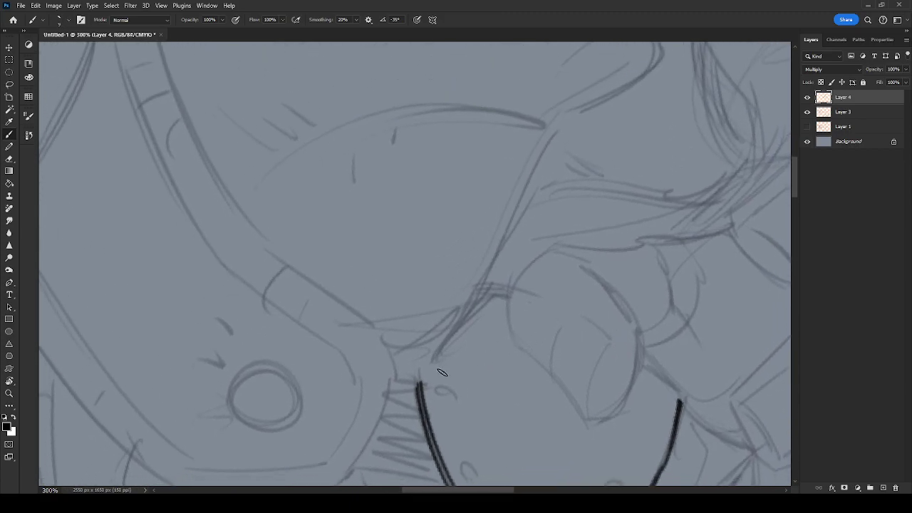
mouse_move(420, 380)
left_mouse_down()
mouse_move(464, 311)
mouse_move(483, 303)
left_mouse_up()
Ink the connecting line between the faceted plate's corner and the rim of the opposite pauldron.
key("space")
left_click_drag(472, 336, 565, 211)
key("r")
mouse_move(618, 308)
left_mouse_down()
mouse_move(620, 297)
mouse_move(439, 451)
mouse_move(517, 325)
left_mouse_up()
key("b")
left_click_drag(430, 252, 411, 349)
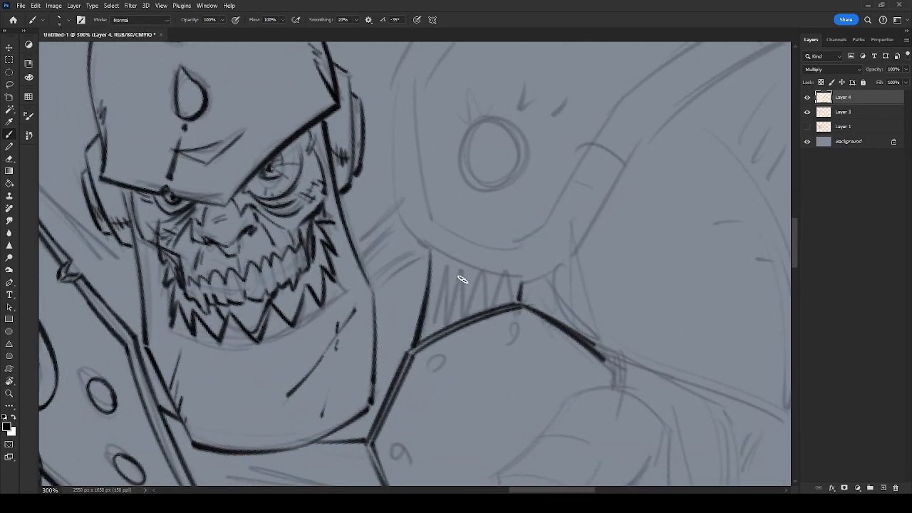
Ink the bulging rope-like segments of the pauldron trim along its lower bend above the faceted plate.
scroll(439, 297, "up", 3)
mouse_move(444, 268)
left_mouse_down()
mouse_move(438, 294)
mouse_move(517, 321)
left_mouse_up()
left_click_drag(543, 287, 550, 328)
mouse_move(563, 273)
left_mouse_down()
mouse_move(573, 314)
mouse_move(562, 273)
left_mouse_up()
left_click_drag(518, 298, 543, 290)
left_click_drag(519, 322, 550, 328)
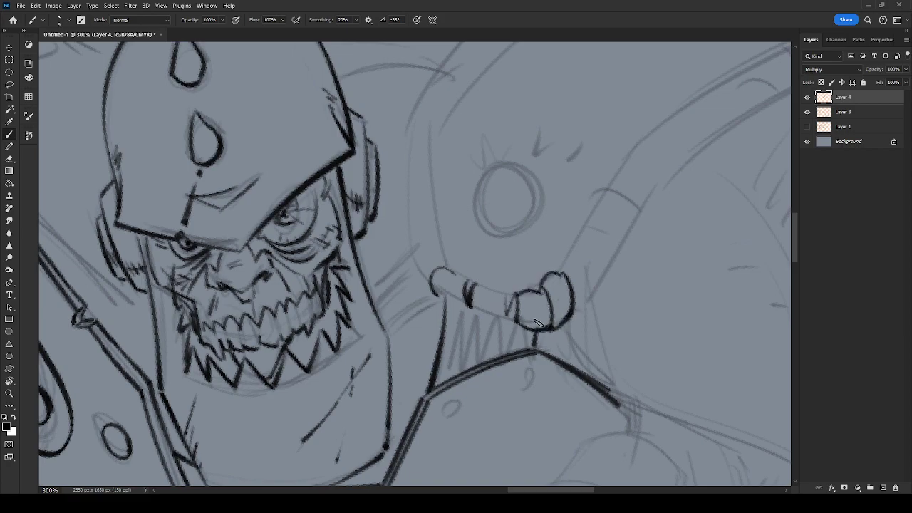
left_click_drag(469, 302, 507, 319)
mouse_move(493, 282)
left_mouse_down()
mouse_move(474, 284)
mouse_move(513, 291)
mouse_move(465, 284)
mouse_move(467, 305)
left_mouse_up()
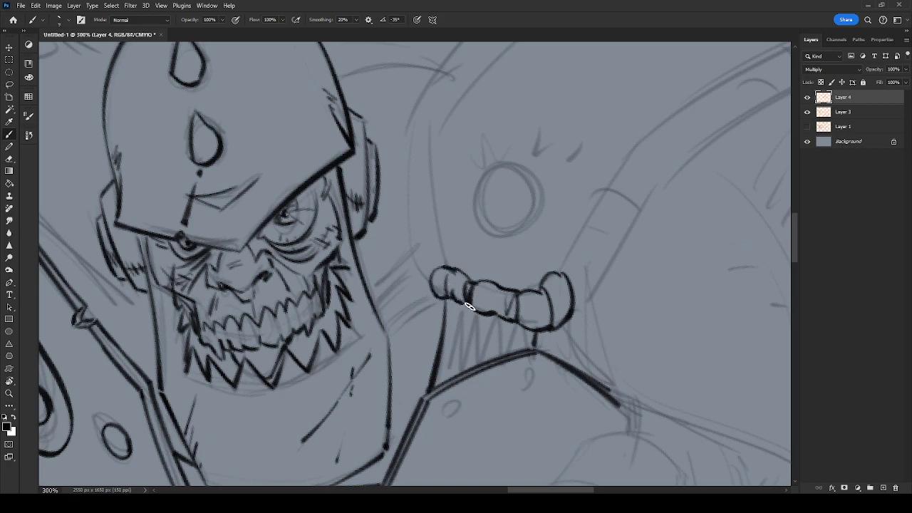
Continue the rope-like trim segments up the side of the pauldron nearest the helmet.
left_click_drag(579, 204, 527, 325)
mouse_move(444, 332)
left_mouse_down()
mouse_move(472, 317)
mouse_move(482, 343)
mouse_move(457, 357)
mouse_move(463, 363)
left_mouse_up()
mouse_move(439, 304)
left_mouse_down()
mouse_move(461, 252)
mouse_move(465, 262)
left_mouse_up()
left_click_drag(458, 272, 472, 310)
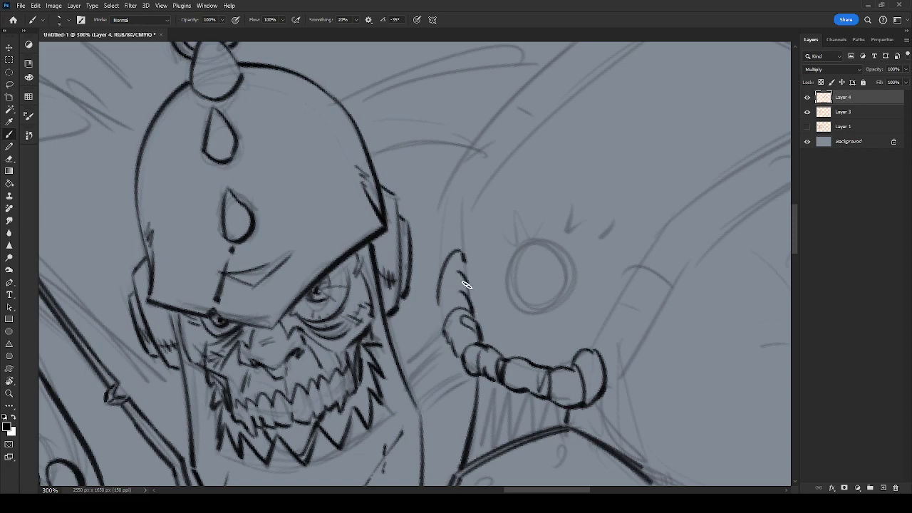
mouse_move(465, 272)
left_mouse_down()
mouse_move(441, 307)
mouse_move(450, 182)
mouse_move(441, 222)
mouse_move(473, 212)
mouse_move(466, 249)
left_mouse_up()
Ink the trim's curled end at the pauldron's top edge and the first rounded segment below it.
left_click_drag(497, 216, 449, 365)
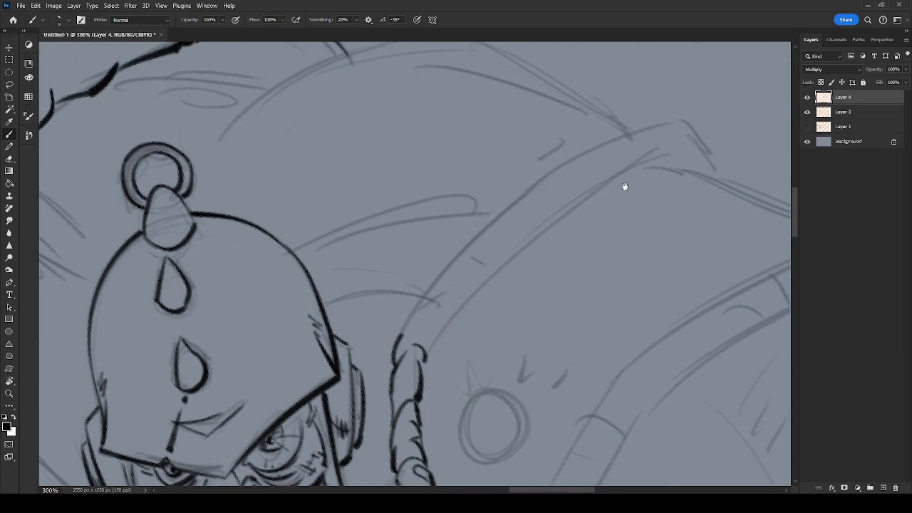
left_click_drag(617, 188, 478, 265)
left_click_drag(540, 197, 521, 247)
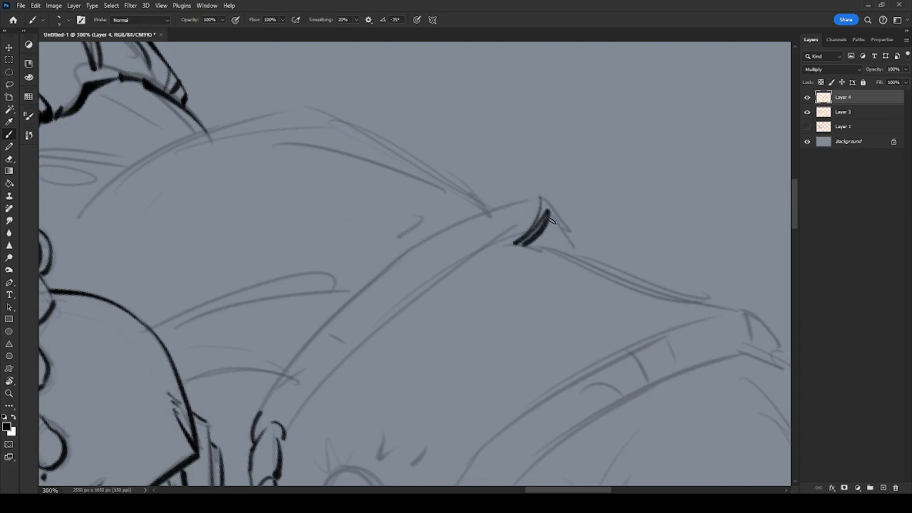
mouse_move(491, 213)
left_mouse_down()
mouse_move(545, 201)
mouse_move(569, 257)
left_mouse_up()
left_click_drag(576, 220, 580, 259)
left_click_drag(402, 328, 538, 239)
mouse_move(524, 179)
left_mouse_down()
mouse_move(569, 179)
mouse_move(557, 204)
left_mouse_up()
left_click_drag(589, 168, 562, 203)
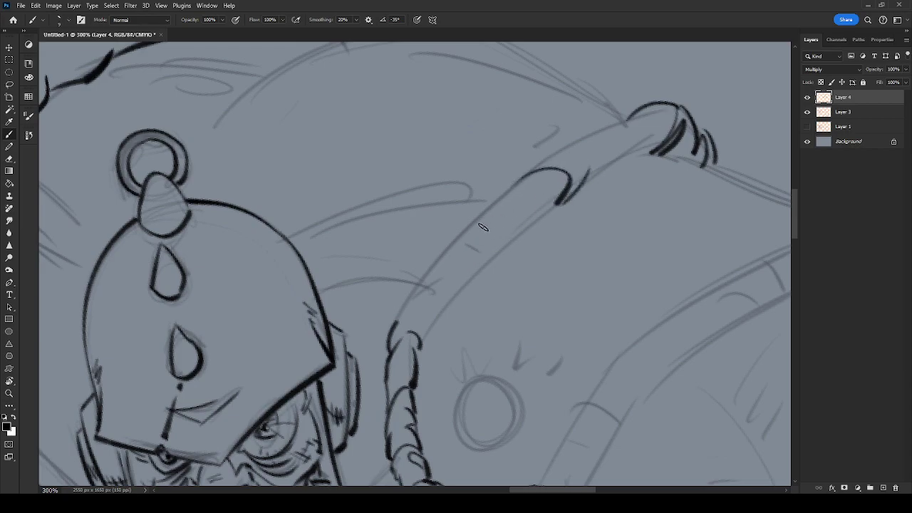
Ink curved segment bands down the trim's upper arc and outline its topmost segments.
left_click_drag(403, 315, 438, 319)
left_click_drag(446, 249, 492, 259)
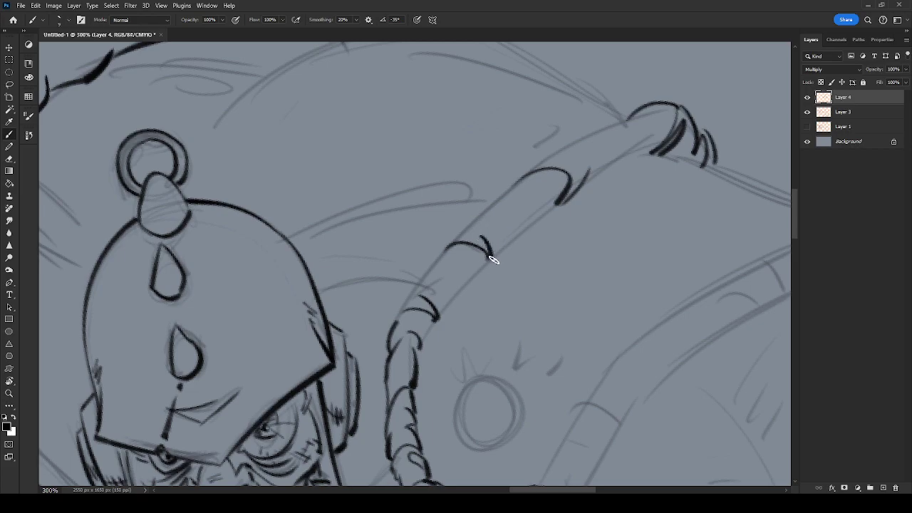
mouse_move(504, 203)
left_mouse_down()
mouse_move(494, 253)
mouse_move(517, 234)
left_mouse_up()
left_click_drag(455, 237, 539, 169)
left_click_drag(519, 234, 638, 114)
mouse_move(591, 175)
left_mouse_down()
mouse_move(664, 145)
mouse_move(641, 151)
left_mouse_up()
Outline the remaining segments of the upper arc with small creases, joining them to the trim beside the helmet.
mouse_move(497, 277)
left_mouse_down()
mouse_move(539, 243)
mouse_move(469, 304)
mouse_move(462, 326)
left_mouse_up()
left_click_drag(442, 279, 508, 206)
mouse_move(486, 280)
left_mouse_down()
mouse_move(531, 219)
mouse_move(485, 279)
left_mouse_up()
left_click_drag(495, 238, 507, 254)
left_click_drag(450, 268, 466, 260)
left_click_drag(441, 292, 447, 277)
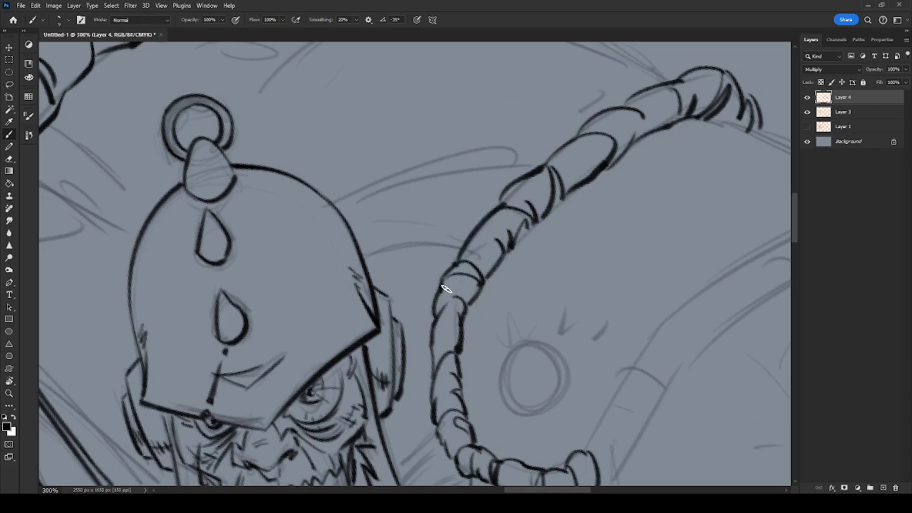
Ink the next trim segment rising from the lower bend along the pauldron's far side.
left_click_drag(643, 273, 619, 273)
mouse_move(527, 208)
left_mouse_down()
mouse_move(539, 196)
mouse_move(496, 244)
left_mouse_up()
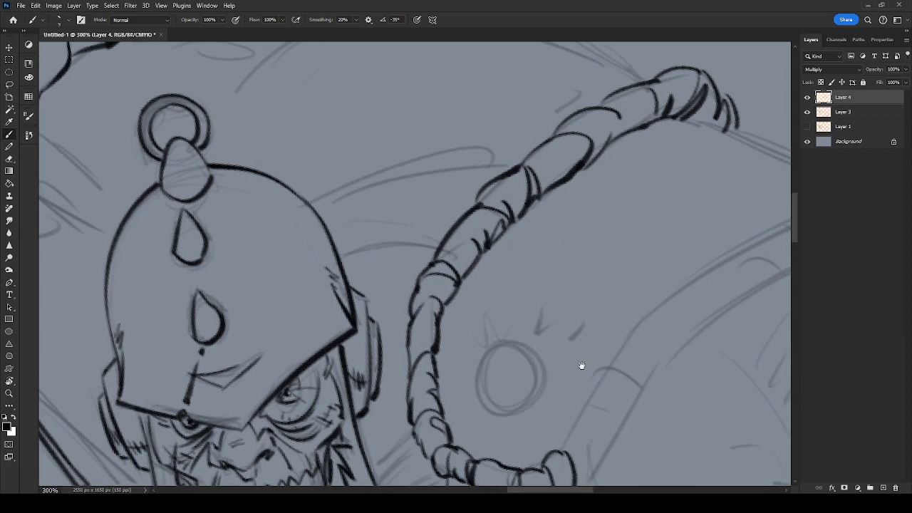
left_click_drag(582, 370, 476, 230)
mouse_move(457, 306)
left_mouse_down()
mouse_move(502, 284)
mouse_move(495, 319)
left_mouse_up()
left_click_drag(470, 350, 493, 329)
left_click_drag(483, 293, 490, 308)
Ink the far trim's tightly banded end at the pauldron's top edge and outline the segments next to it.
left_click_drag(624, 288, 503, 410)
mouse_move(669, 167)
left_mouse_down()
mouse_move(677, 180)
mouse_move(671, 214)
left_mouse_up()
mouse_move(695, 180)
left_mouse_down()
mouse_move(681, 208)
mouse_move(695, 186)
mouse_move(704, 208)
mouse_move(710, 183)
mouse_move(715, 221)
mouse_move(727, 214)
mouse_move(727, 224)
mouse_move(717, 184)
mouse_move(688, 173)
left_mouse_up()
left_click_drag(588, 190, 617, 221)
mouse_move(636, 173)
left_mouse_down()
mouse_move(647, 217)
mouse_move(663, 213)
left_mouse_up()
left_click_drag(590, 191, 678, 168)
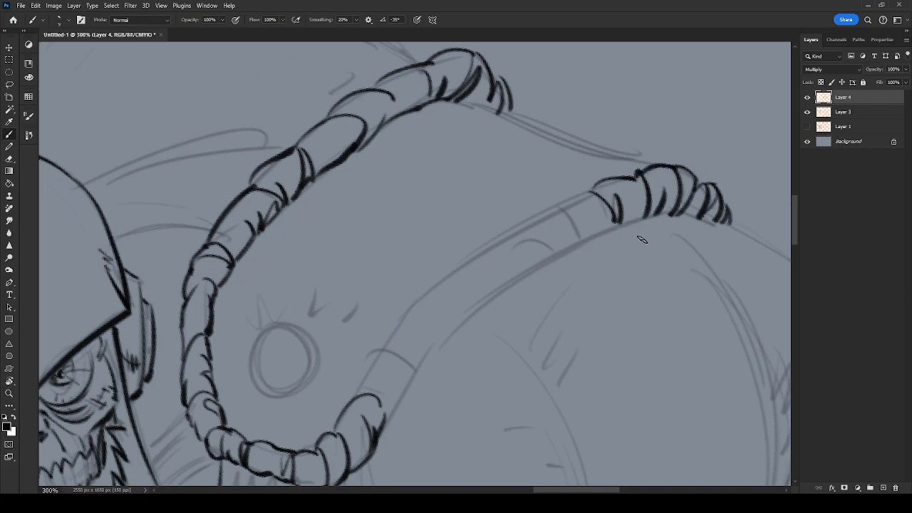
left_click_drag(614, 229, 673, 213)
mouse_move(528, 219)
left_mouse_down()
mouse_move(555, 230)
mouse_move(563, 247)
mouse_move(567, 202)
mouse_move(603, 188)
left_mouse_up()
left_click_drag(563, 254, 626, 224)
Ink curved segment bands across the middle stretch of the far trim.
mouse_move(378, 348)
left_mouse_down()
mouse_move(415, 343)
mouse_move(417, 365)
left_mouse_up()
left_click_drag(415, 306, 438, 339)
left_click_drag(431, 309, 449, 335)
mouse_move(437, 280)
left_mouse_down()
mouse_move(461, 283)
mouse_move(487, 291)
left_mouse_up()
left_click_drag(466, 267, 496, 292)
left_click_drag(486, 249, 513, 283)
Outline both edges of the far trim's middle segments with bulging strokes.
mouse_move(462, 260)
left_mouse_down()
mouse_move(492, 245)
mouse_move(504, 251)
mouse_move(445, 278)
mouse_move(491, 258)
mouse_move(449, 281)
left_mouse_up()
left_click_drag(493, 246, 540, 207)
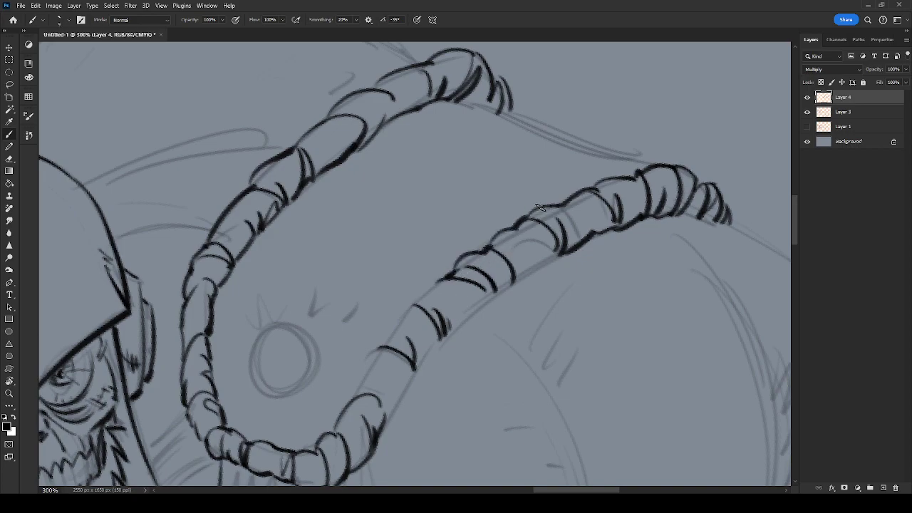
left_click_drag(513, 286, 566, 250)
left_click_drag(518, 279, 442, 337)
mouse_move(434, 290)
left_mouse_down()
mouse_move(385, 336)
mouse_move(353, 399)
mouse_move(413, 362)
mouse_move(434, 325)
mouse_move(441, 332)
left_mouse_up()
Ink the pauldron's upper edge between the two trim ends, with a second line curving beneath it.
key("space")
mouse_move(617, 399)
left_mouse_down()
mouse_move(528, 397)
mouse_move(465, 454)
left_mouse_up()
key("r")
mouse_move(606, 348)
left_mouse_down()
mouse_move(596, 366)
mouse_move(382, 468)
left_mouse_up()
left_click_drag(490, 196, 489, 141)
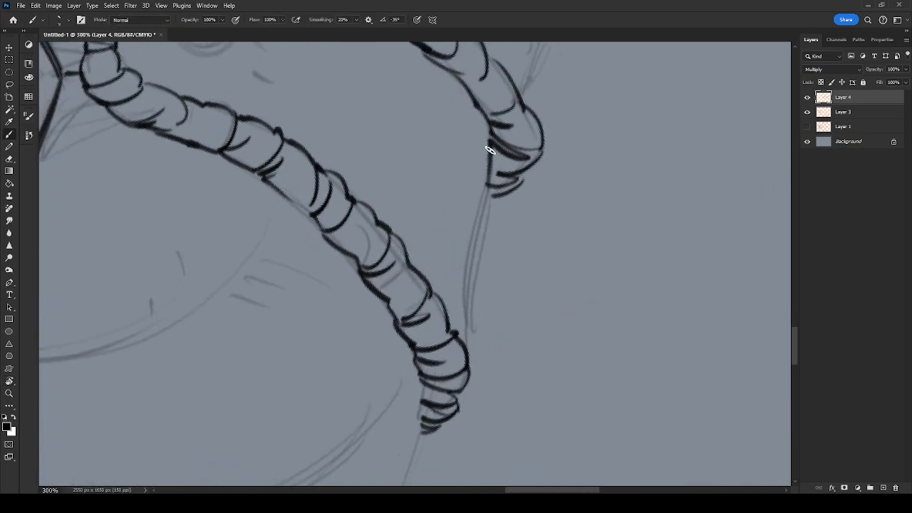
left_click_drag(489, 188, 467, 340)
key("ctrl+z")
left_click_drag(484, 183, 465, 351)
left_click_drag(466, 295, 464, 343)
left_click_drag(488, 178, 464, 314)
left_click_drag(460, 208, 466, 352)
mouse_move(476, 180)
left_mouse_down()
mouse_move(465, 196)
mouse_move(459, 323)
left_mouse_up()
left_click_drag(451, 213, 491, 343)
mouse_move(463, 290)
left_mouse_down()
mouse_move(511, 352)
mouse_move(490, 322)
left_mouse_up()
left_click_drag(491, 305, 504, 322)
mouse_move(508, 313)
left_mouse_down()
mouse_move(611, 383)
mouse_move(499, 89)
left_mouse_up()
key("r")
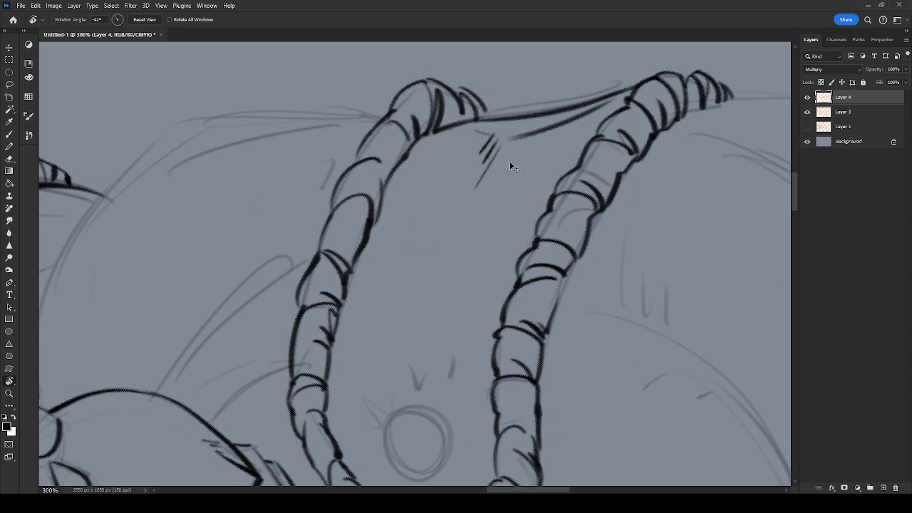
key("ctrl+z")
key("ctrl+z")
key("ctrl+z")
key("ctrl+z")
Ink short hatch strokes beneath the pauldron's upper edge, beside the trim end nearest the helmet.
key("b")
mouse_move(478, 185)
left_mouse_down()
mouse_move(502, 138)
mouse_move(493, 164)
mouse_move(515, 135)
left_mouse_up()
key("ctrl+z")
key("ctrl+z")
mouse_move(479, 179)
left_mouse_down()
mouse_move(502, 138)
mouse_move(532, 133)
mouse_move(499, 133)
left_mouse_up()
Ink the round stud near the pauldron's lower end with an inner rim line and short marks beneath it.
left_click_drag(396, 322, 445, 145)
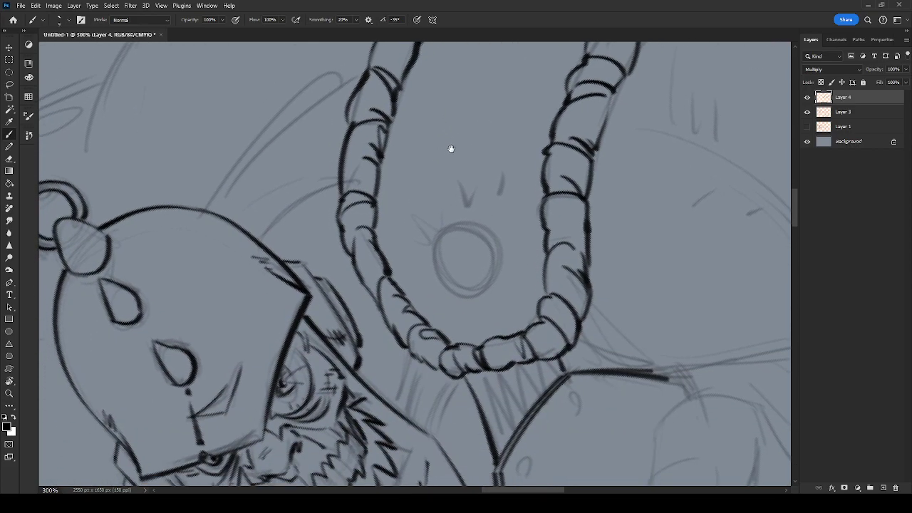
mouse_move(441, 235)
left_mouse_down()
mouse_move(458, 294)
mouse_move(495, 265)
mouse_move(436, 262)
mouse_move(444, 235)
mouse_move(467, 223)
mouse_move(494, 239)
mouse_move(460, 280)
left_mouse_up()
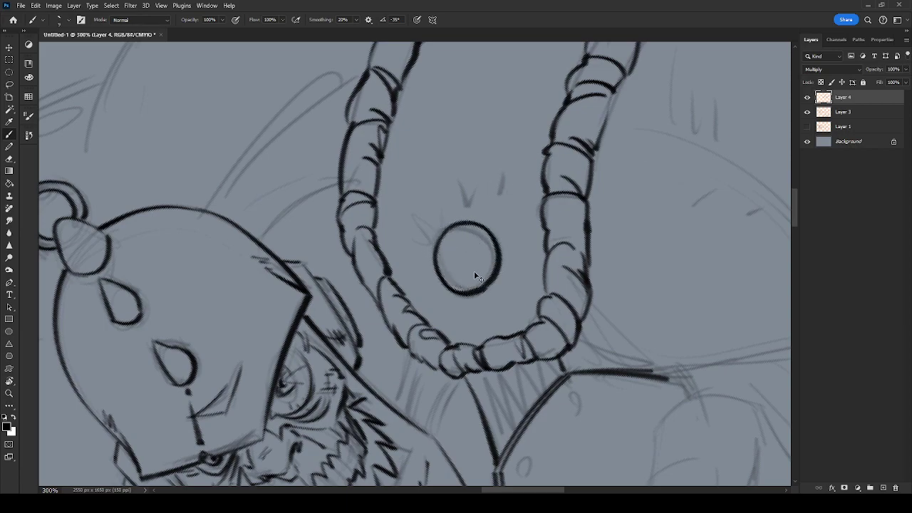
mouse_move(438, 263)
left_mouse_down()
mouse_move(461, 232)
mouse_move(487, 244)
mouse_move(492, 277)
mouse_move(485, 238)
mouse_move(466, 231)
mouse_move(433, 275)
mouse_move(492, 256)
mouse_move(476, 235)
mouse_move(445, 246)
mouse_move(437, 260)
mouse_move(445, 238)
mouse_move(484, 238)
mouse_move(493, 287)
mouse_move(460, 299)
mouse_move(461, 320)
left_mouse_up()
key("ctrl+z")
key("ctrl+z")
left_click_drag(502, 282, 517, 301)
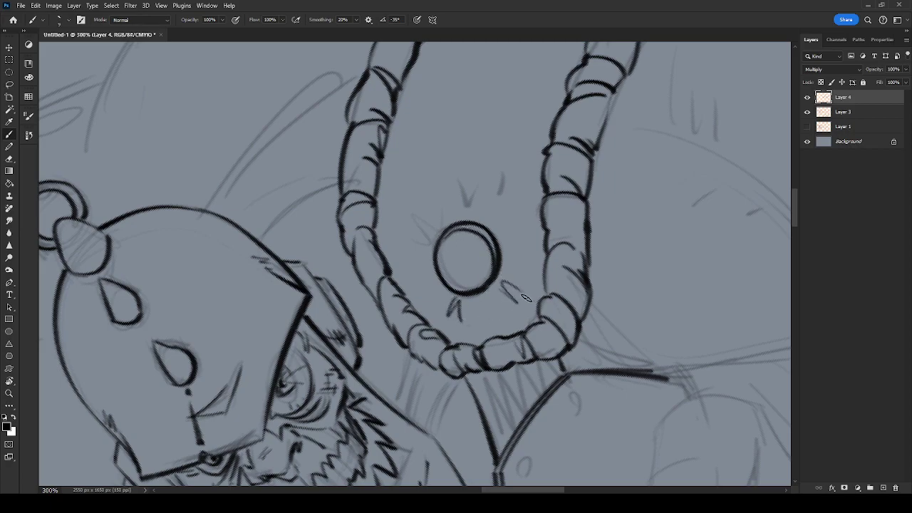
Ink scratch marks radiating from the stud, with one long tapering stroke rising from its upper edge.
mouse_move(483, 209)
left_mouse_down()
mouse_move(498, 184)
mouse_move(506, 188)
left_mouse_up()
left_click_drag(512, 120, 492, 186)
left_click_drag(419, 242, 432, 244)
left_click_drag(413, 204, 440, 229)
left_click_drag(434, 283, 425, 292)
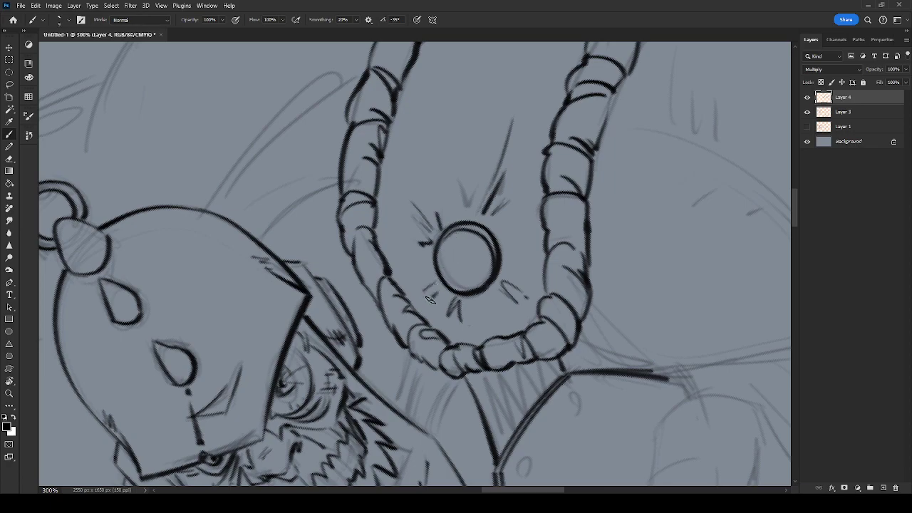
Outline the thumbnail over the octagonal plate with a notched front edge and a thick black crescent along its upper edge.
left_click_drag(555, 362, 546, 230)
mouse_move(632, 285)
left_mouse_down()
mouse_move(568, 256)
mouse_move(570, 244)
left_mouse_up()
key("r")
left_click_drag(666, 299, 479, 426)
mouse_move(652, 292)
left_mouse_down()
mouse_move(613, 283)
mouse_move(648, 105)
mouse_move(675, 113)
left_mouse_up()
key("r")
mouse_move(558, 321)
left_mouse_down()
mouse_move(625, 238)
mouse_move(621, 230)
left_mouse_up()
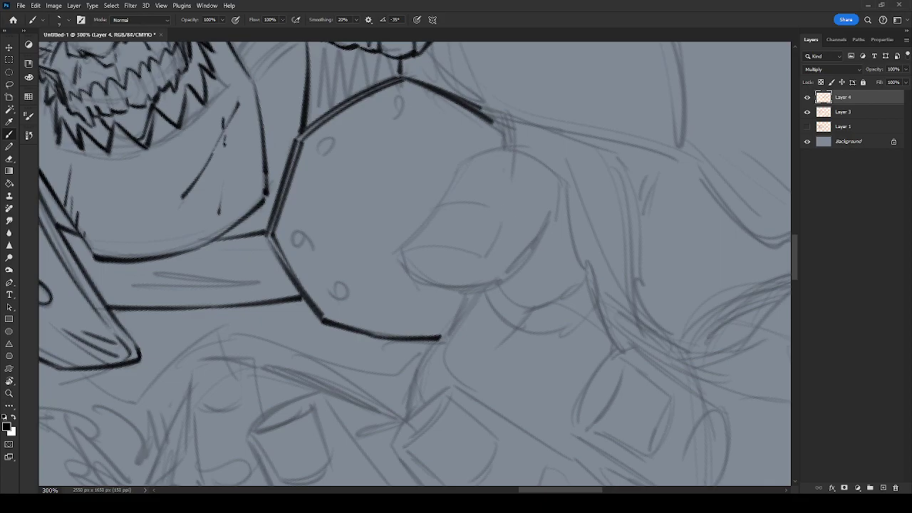
left_click_drag(502, 245, 589, 255)
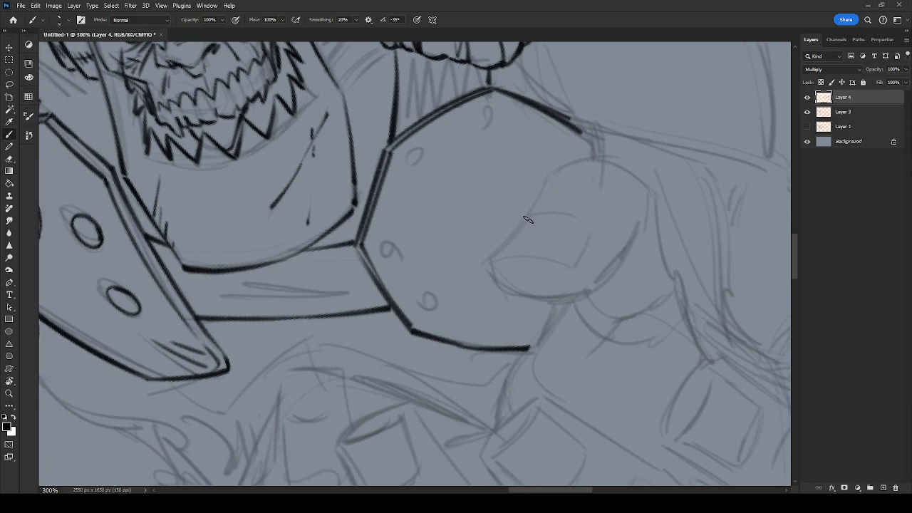
mouse_move(527, 222)
left_mouse_down()
mouse_move(508, 257)
mouse_move(489, 255)
mouse_move(570, 269)
left_mouse_up()
left_click_drag(589, 225, 573, 267)
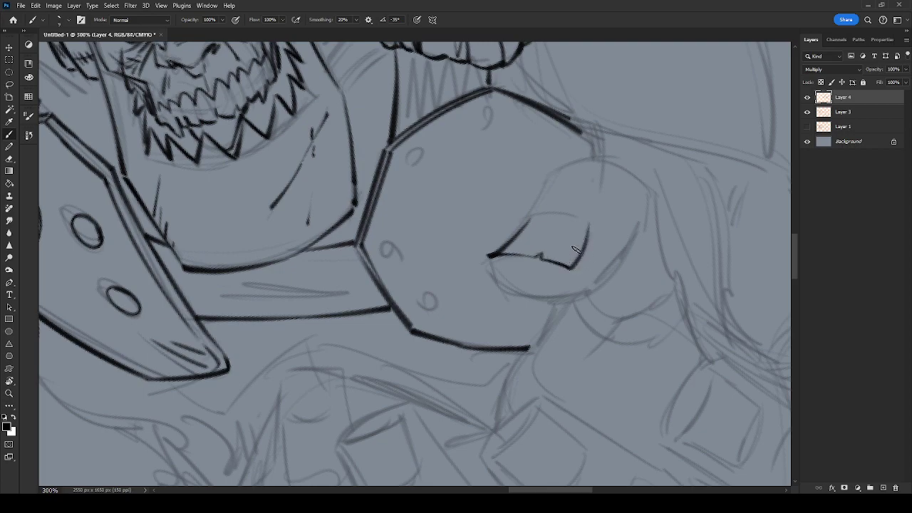
left_click_drag(564, 214, 531, 218)
mouse_move(588, 224)
left_mouse_down()
mouse_move(554, 204)
mouse_move(534, 216)
left_mouse_up()
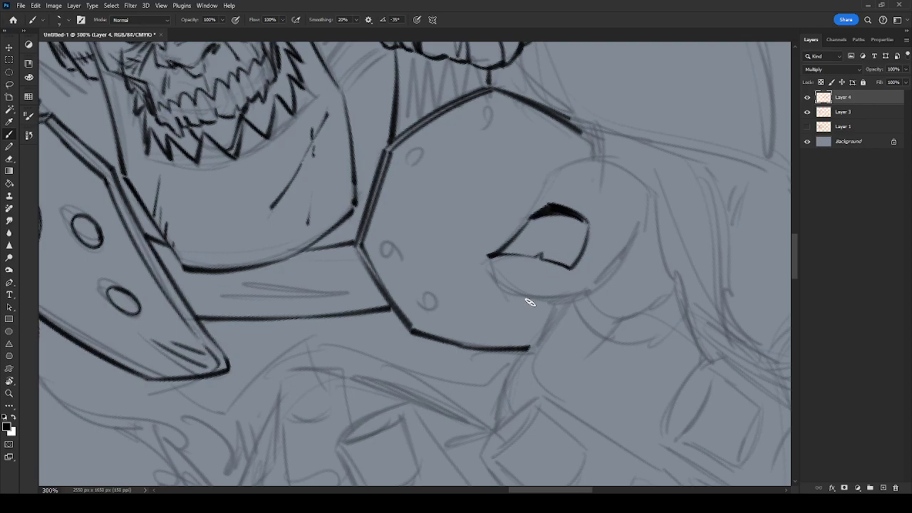
Ink the thumb's underside, knuckle contour, skin creases and the outer edge running toward the hand.
mouse_move(488, 258)
left_mouse_down()
mouse_move(499, 290)
mouse_move(519, 298)
mouse_move(592, 288)
left_mouse_up()
mouse_move(636, 227)
left_mouse_down()
mouse_move(590, 289)
mouse_move(630, 242)
mouse_move(630, 250)
left_mouse_up()
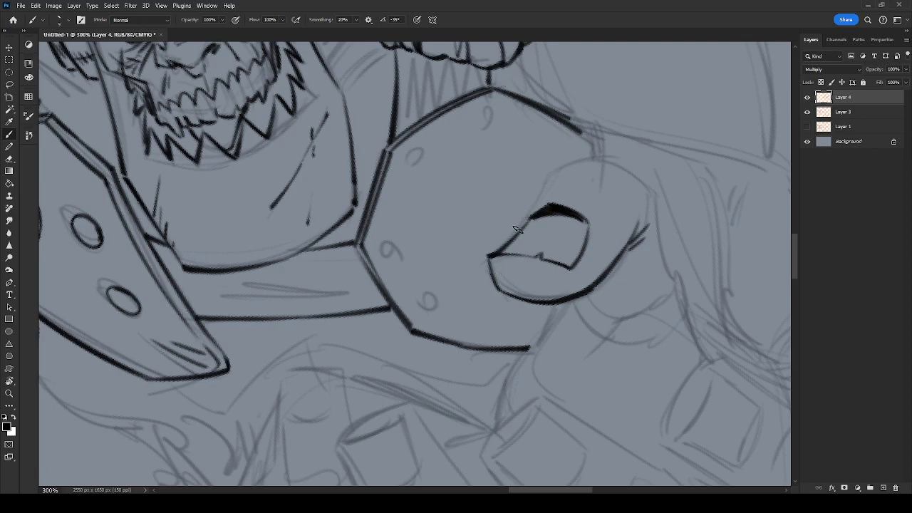
left_click_drag(530, 215, 549, 176)
left_click_drag(592, 179, 634, 202)
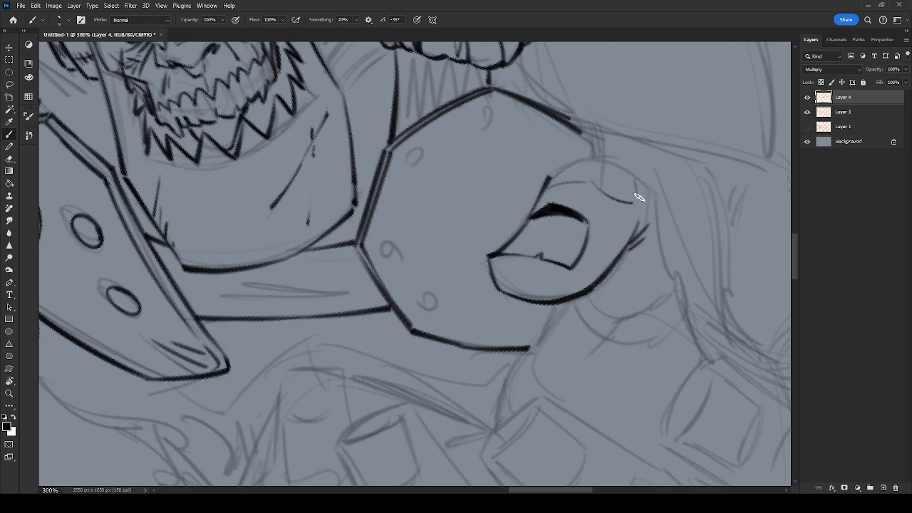
left_click_drag(550, 178, 592, 157)
mouse_move(545, 180)
left_mouse_down()
mouse_move(597, 185)
mouse_move(629, 201)
mouse_move(652, 195)
mouse_move(676, 275)
left_mouse_up()
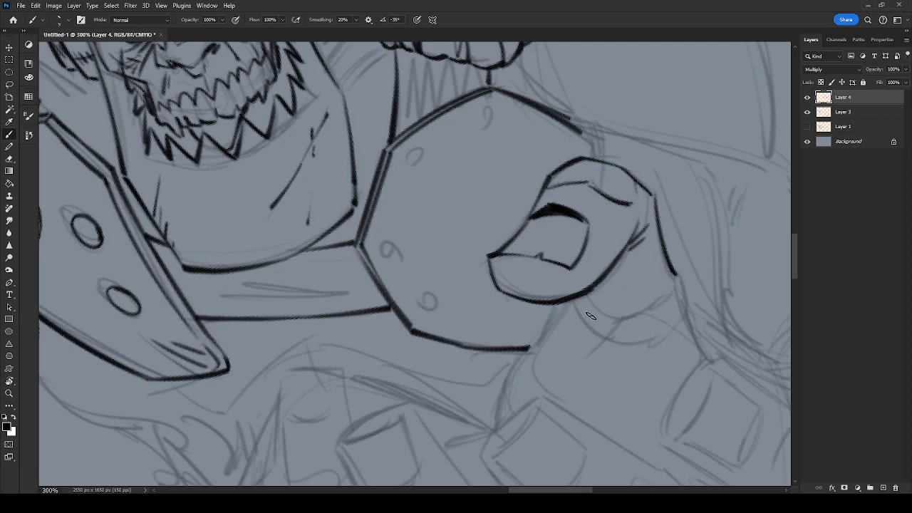
Ink the crease strokes below the thumb and the curved inner edge dropping toward the palm.
mouse_move(597, 325)
left_mouse_down()
mouse_move(589, 302)
mouse_move(644, 313)
left_mouse_up()
mouse_move(643, 363)
left_mouse_down()
mouse_move(597, 259)
mouse_move(605, 258)
left_mouse_up()
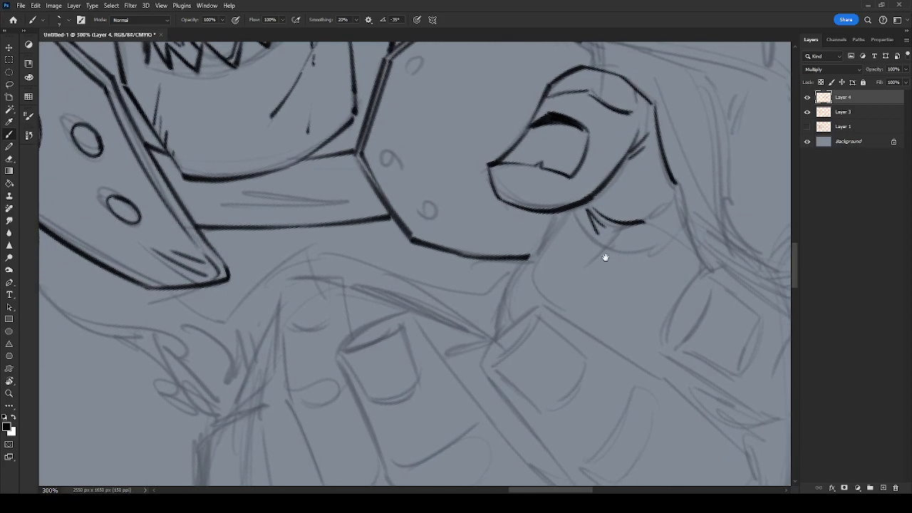
left_click_drag(568, 208, 534, 289)
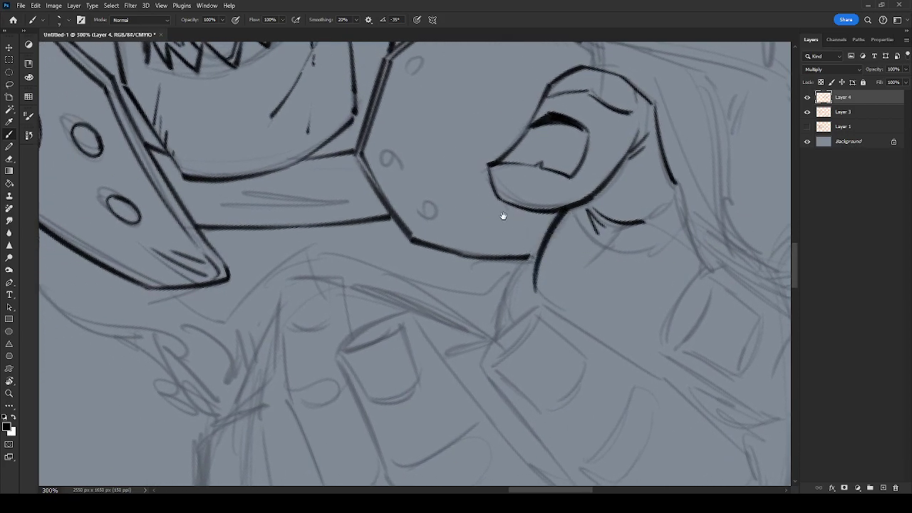
Ink small oval rivets along the edge of the octagonal chest plate.
left_click_drag(404, 163, 493, 215)
mouse_move(509, 247)
left_mouse_down()
mouse_move(497, 259)
mouse_move(508, 249)
left_mouse_up()
left_click_drag(474, 202, 477, 203)
mouse_move(511, 122)
left_mouse_down()
mouse_move(504, 187)
mouse_move(491, 178)
left_mouse_up()
left_click_drag(559, 138, 564, 137)
Extend the hand's outer edge toward the fingers and ink the palm's edge sloping down past the octagonal plate's lower corner.
left_click_drag(696, 269, 483, 337)
left_click_drag(556, 182, 550, 242)
key("r")
mouse_move(487, 299)
left_mouse_down()
mouse_move(430, 360)
mouse_move(567, 271)
mouse_move(520, 331)
left_mouse_up()
left_click_drag(555, 274, 567, 256)
mouse_move(508, 242)
left_mouse_down()
mouse_move(603, 247)
mouse_move(610, 261)
mouse_move(598, 266)
mouse_move(588, 271)
mouse_move(659, 238)
mouse_move(645, 184)
left_mouse_up()
key("r")
left_click_drag(560, 166, 594, 214)
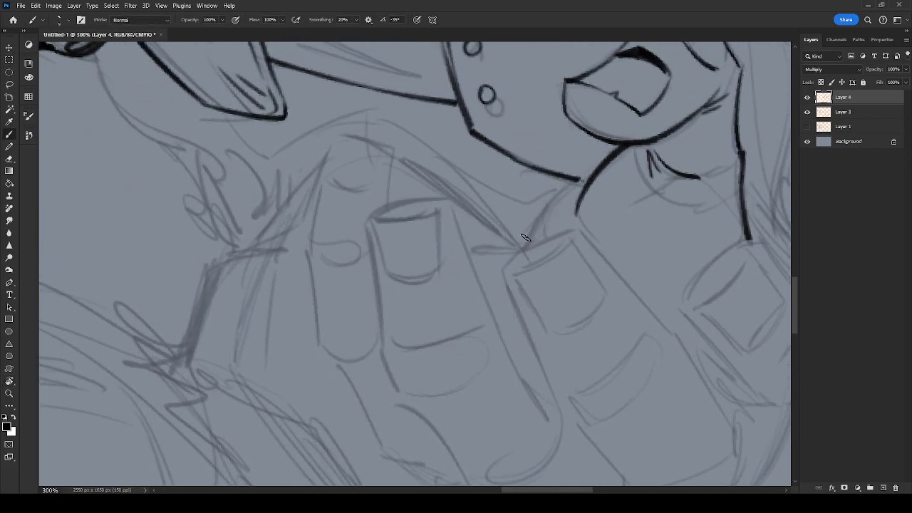
left_click_drag(507, 249, 576, 185)
key("ctrl+z")
mouse_move(504, 244)
left_mouse_down()
mouse_move(585, 179)
mouse_move(567, 280)
left_mouse_up()
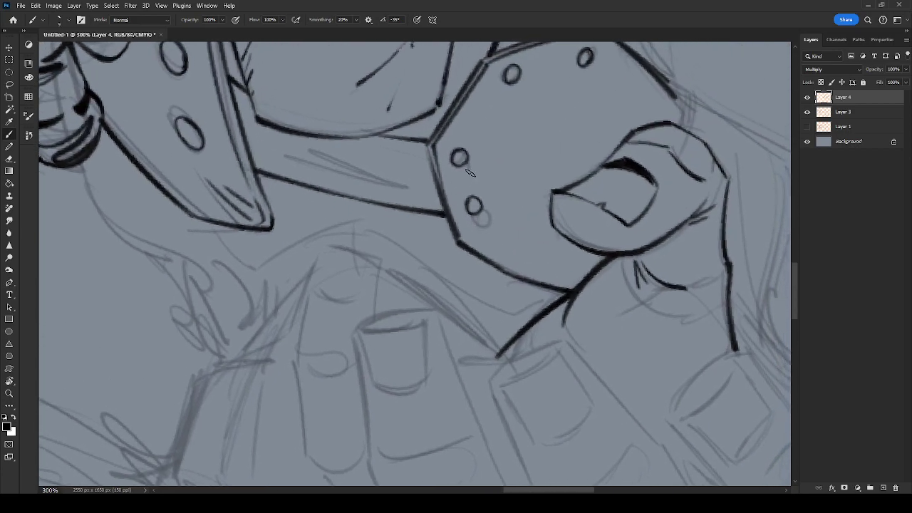
Ink the bulging cloth beneath the near rope trim's lower end, with fold lines and a hooked torn edge.
key("ctrl+minus")
key("ctrl+minus")
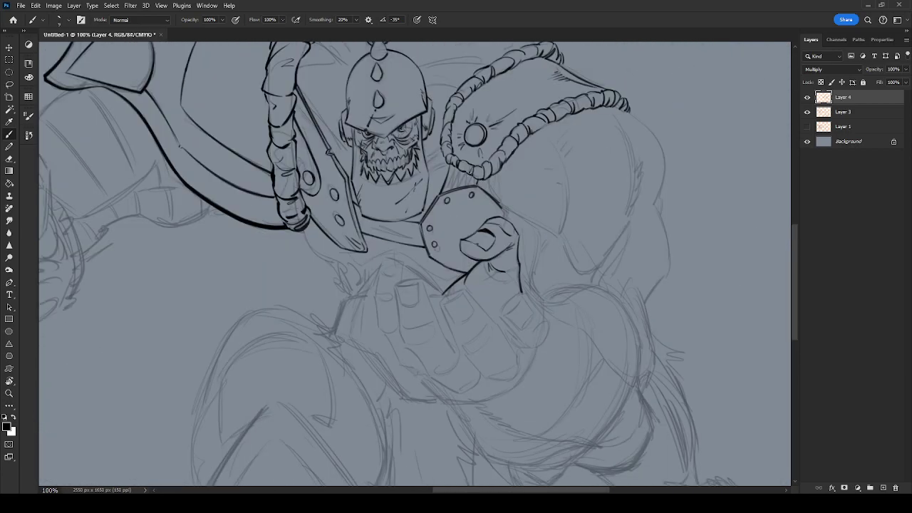
left_click_drag(576, 262, 688, 304)
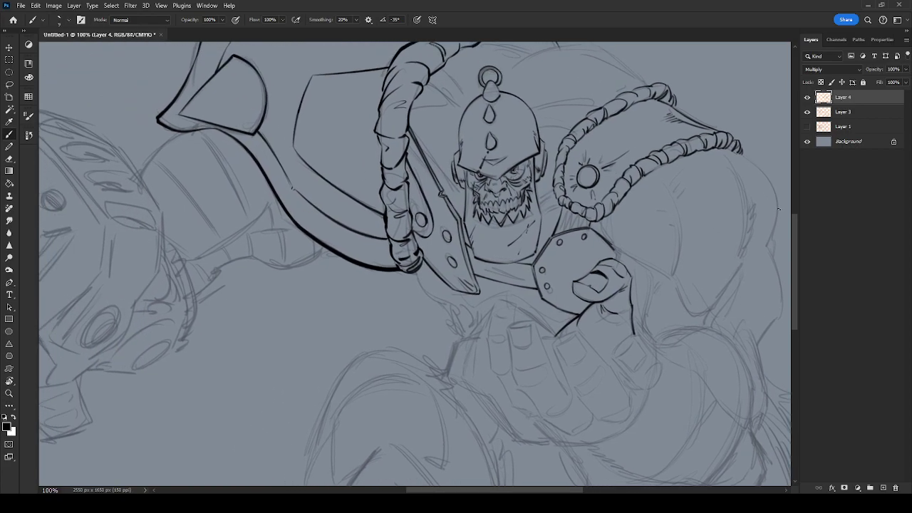
key("ctrl+plus")
key("ctrl+plus")
left_click_drag(601, 338, 586, 216)
key("r")
mouse_move(592, 302)
left_mouse_down()
mouse_move(559, 389)
mouse_move(520, 357)
mouse_move(480, 360)
mouse_move(480, 368)
mouse_move(485, 348)
mouse_move(463, 277)
mouse_move(487, 187)
left_mouse_up()
key("b")
left_click_drag(461, 264, 501, 313)
left_click_drag(480, 205, 507, 295)
left_click_drag(482, 201, 545, 356)
left_click_drag(511, 319, 549, 356)
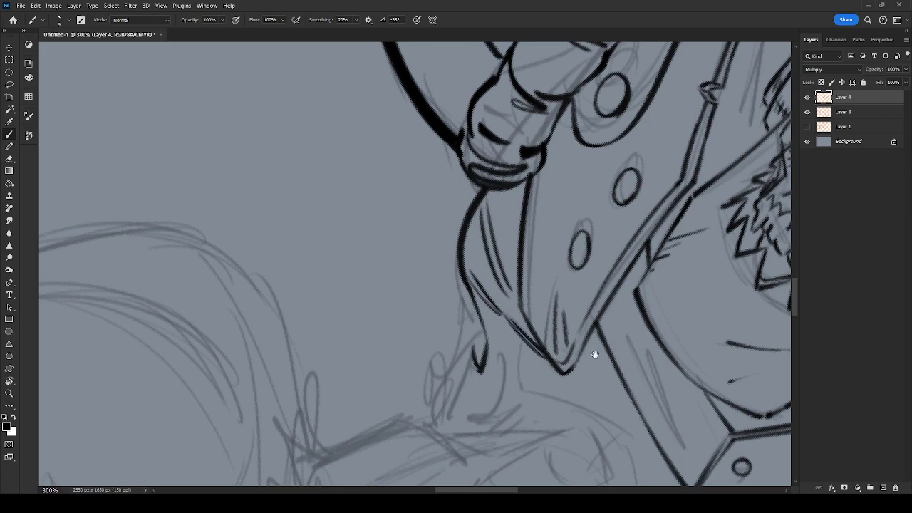
Ink the garment's lower edge from the studded strap's tip, curving above the fingers toward the octagonal plate.
left_click_drag(595, 275, 533, 133)
mouse_move(448, 200)
left_mouse_down()
mouse_move(460, 250)
mouse_move(557, 297)
left_mouse_up()
key("ctrl+z")
mouse_move(461, 249)
left_mouse_down()
mouse_move(557, 292)
mouse_move(570, 310)
mouse_move(557, 291)
mouse_move(577, 393)
left_mouse_up()
left_click_drag(550, 306, 568, 345)
mouse_move(572, 366)
left_mouse_down()
mouse_move(543, 189)
mouse_move(553, 245)
left_mouse_up()
left_click_drag(554, 284, 562, 302)
mouse_move(555, 253)
left_mouse_down()
mouse_move(569, 310)
mouse_move(585, 312)
left_mouse_up()
left_click_drag(539, 188, 630, 390)
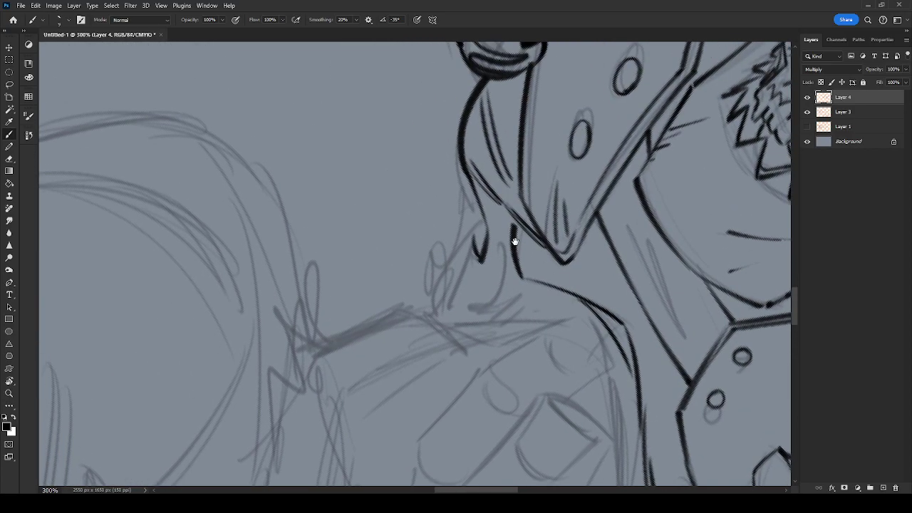
Ink the ragged strands hanging from the cloth below the near rope trim, adding small fold strokes.
mouse_move(459, 153)
left_mouse_down()
mouse_move(471, 212)
mouse_move(469, 202)
mouse_move(457, 265)
mouse_move(466, 258)
mouse_move(446, 307)
mouse_move(447, 280)
mouse_move(426, 310)
left_mouse_up()
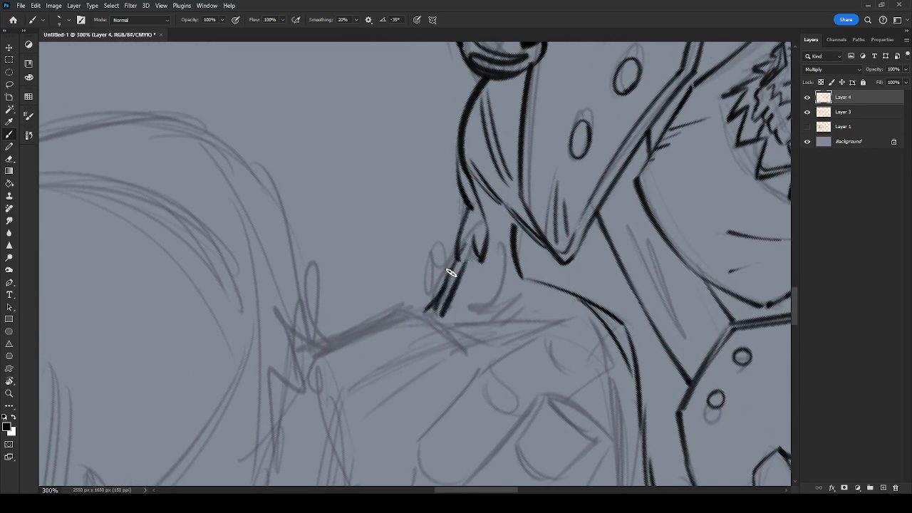
mouse_move(488, 275)
left_mouse_down()
mouse_move(478, 302)
mouse_move(498, 281)
left_mouse_up()
left_click_drag(503, 245, 486, 310)
left_click_drag(586, 271, 529, 393)
mouse_move(448, 215)
left_mouse_down()
mouse_move(455, 226)
mouse_move(463, 218)
left_mouse_up()
Examine the inked upper body as a whole against the remaining rough sketch.
left_click_drag(596, 151, 530, 312)
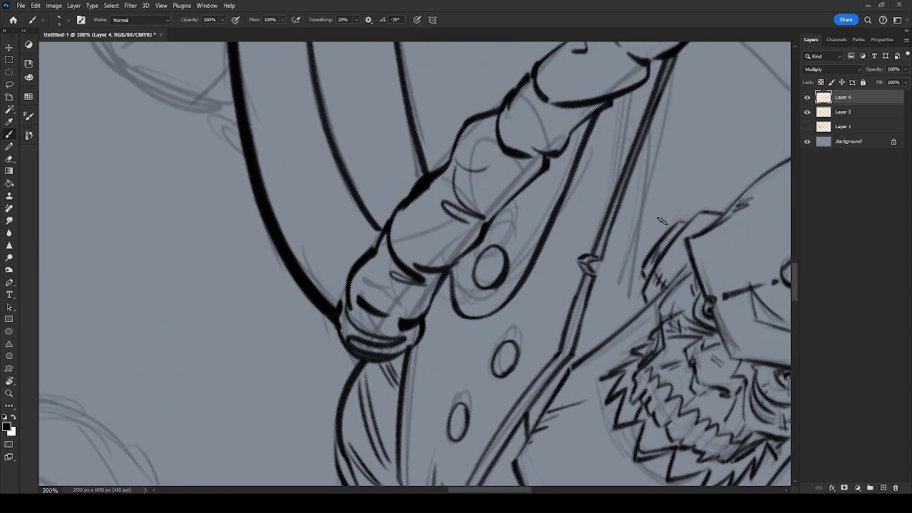
key("ctrl+minus")
key("ctrl+minus")
key("ctrl+minus")
left_click_drag(637, 356, 580, 283)
key("r")
left_click_drag(537, 358, 657, 256)
left_click_drag(558, 315, 663, 318)
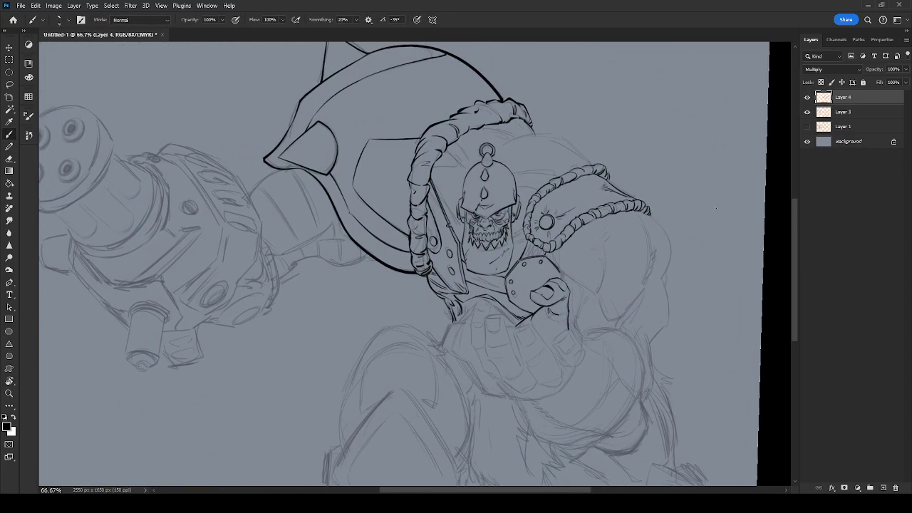
Ink the large rounded back contour behind the helmet up to the far trim, with parallel strokes inside its upper edge.
key("ctrl+plus")
key("ctrl+plus")
left_click_drag(716, 207, 489, 468)
key("r")
left_click_drag(574, 335, 611, 226)
left_click_drag(501, 168, 590, 293)
key("b")
mouse_move(480, 289)
left_mouse_down()
mouse_move(593, 178)
mouse_move(531, 305)
mouse_move(498, 228)
mouse_move(533, 114)
left_mouse_up()
mouse_move(489, 139)
left_mouse_down()
mouse_move(533, 108)
mouse_move(437, 198)
left_mouse_up()
mouse_move(472, 152)
left_mouse_down()
mouse_move(434, 204)
mouse_move(414, 268)
mouse_move(424, 244)
mouse_move(417, 257)
mouse_move(442, 248)
mouse_move(439, 255)
mouse_move(416, 258)
left_mouse_up()
mouse_move(517, 132)
left_mouse_down()
mouse_move(452, 206)
mouse_move(481, 172)
left_mouse_up()
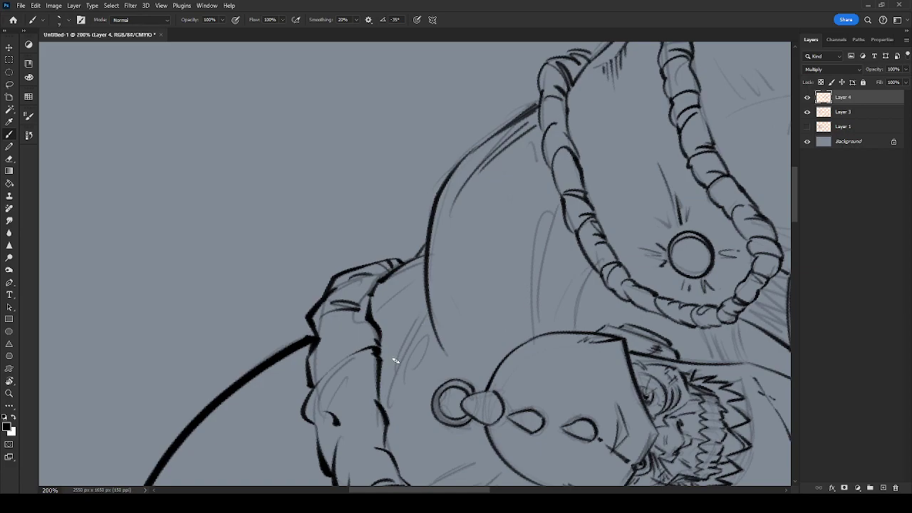
Ink short fold strokes between the near rope trim and the helmet ring, plus a line along the trim's inner side.
mouse_move(414, 315)
left_mouse_down()
mouse_move(392, 374)
mouse_move(423, 330)
mouse_move(405, 379)
left_mouse_up()
left_click_drag(427, 338, 418, 360)
left_click_drag(378, 312, 426, 259)
Ink long tapering fold strokes between the helmet and the far trim, with short strokes beside the neck.
left_click_drag(543, 307, 488, 188)
left_click_drag(621, 296, 562, 206)
key("r")
mouse_move(549, 291)
left_mouse_down()
mouse_move(483, 318)
mouse_move(560, 294)
mouse_move(560, 254)
left_mouse_up()
key("b")
left_click_drag(417, 251, 459, 130)
left_click_drag(426, 218, 465, 146)
left_click_drag(434, 197, 467, 154)
mouse_move(456, 256)
left_mouse_down()
mouse_move(485, 196)
mouse_move(486, 212)
left_mouse_up()
left_click_drag(430, 114, 399, 54)
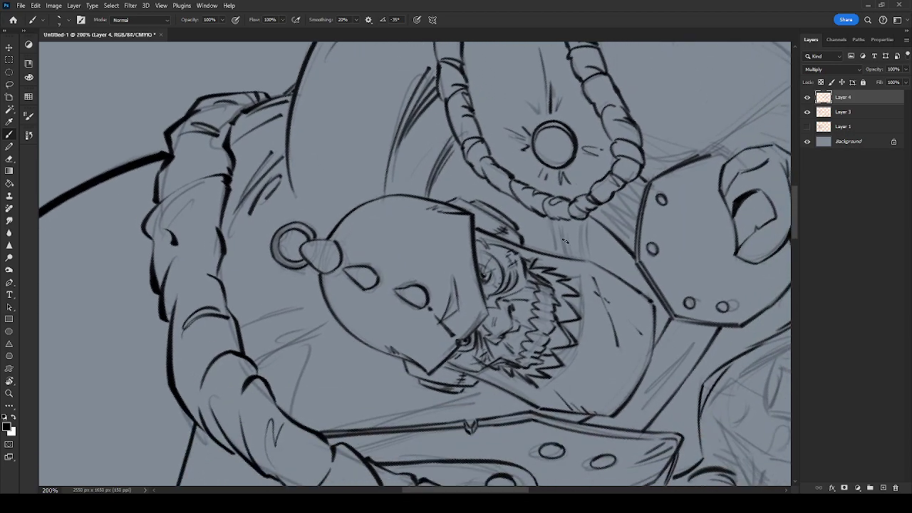
mouse_move(554, 253)
left_mouse_down()
mouse_move(549, 222)
mouse_move(567, 231)
mouse_move(561, 215)
mouse_move(562, 257)
left_mouse_up()
left_click_drag(561, 221, 573, 260)
Ink the diagonal fold lines running from the near rope trim down to the neck, alongside the studded strap.
mouse_move(578, 222)
left_mouse_down()
mouse_move(585, 260)
mouse_move(627, 256)
mouse_move(649, 268)
mouse_move(499, 427)
left_mouse_up()
key("r")
key("b")
left_click_drag(392, 312, 532, 194)
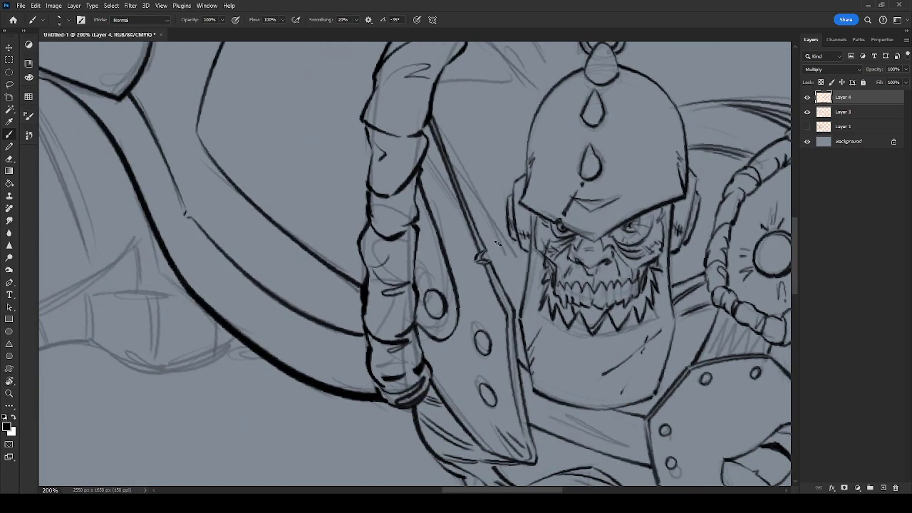
left_click_drag(471, 214, 520, 288)
left_click_drag(457, 166, 522, 258)
left_click_drag(435, 122, 479, 201)
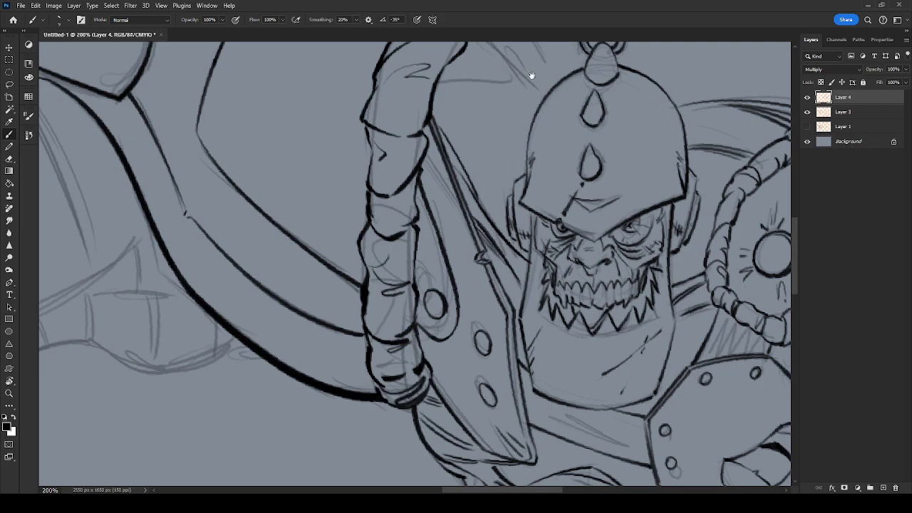
Ink the pointed triangular fold between the near rope trim and the top of the helmet.
scroll(530, 75, "up", 5)
left_click_drag(440, 209, 524, 214)
left_click_drag(490, 161, 528, 212)
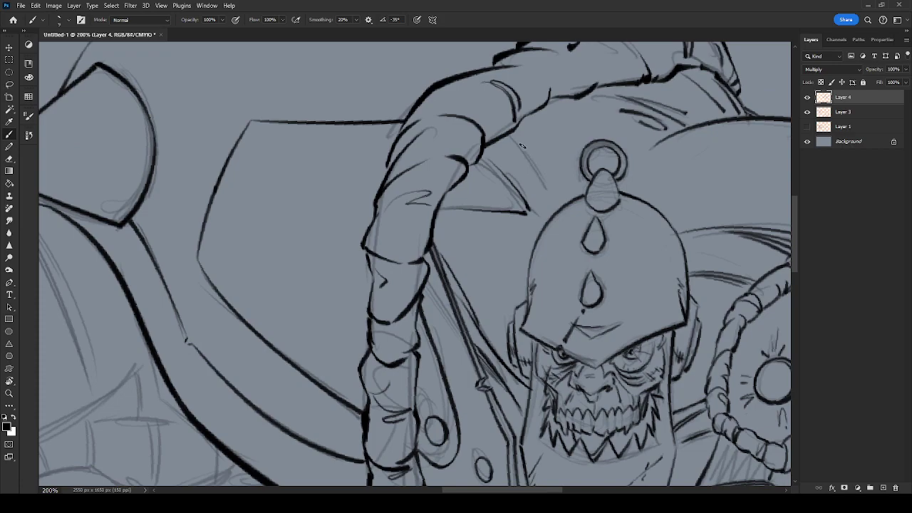
Ink fold strokes across the chest beneath the neck band, from the studded strap toward the octagonal plate.
left_click_drag(789, 192, 662, 208)
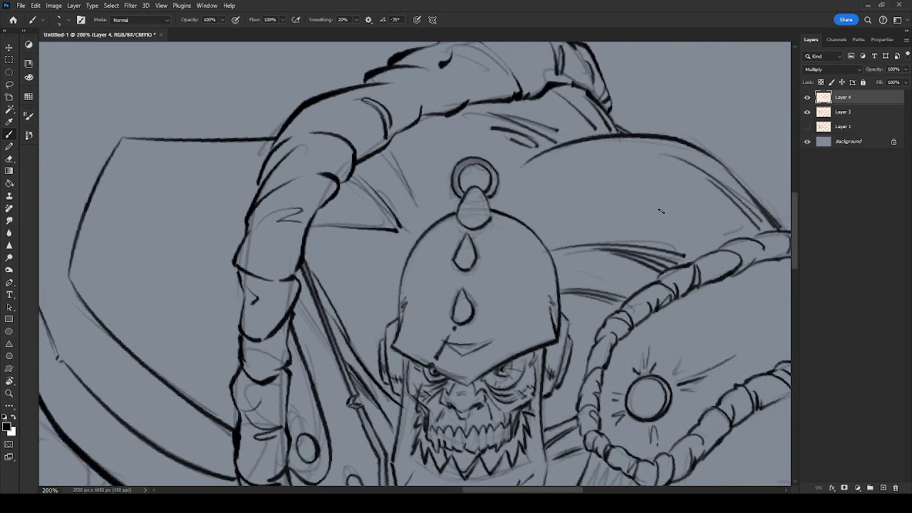
left_click_drag(611, 249, 635, 102)
mouse_move(577, 332)
left_mouse_down()
mouse_move(601, 203)
mouse_move(585, 145)
left_mouse_up()
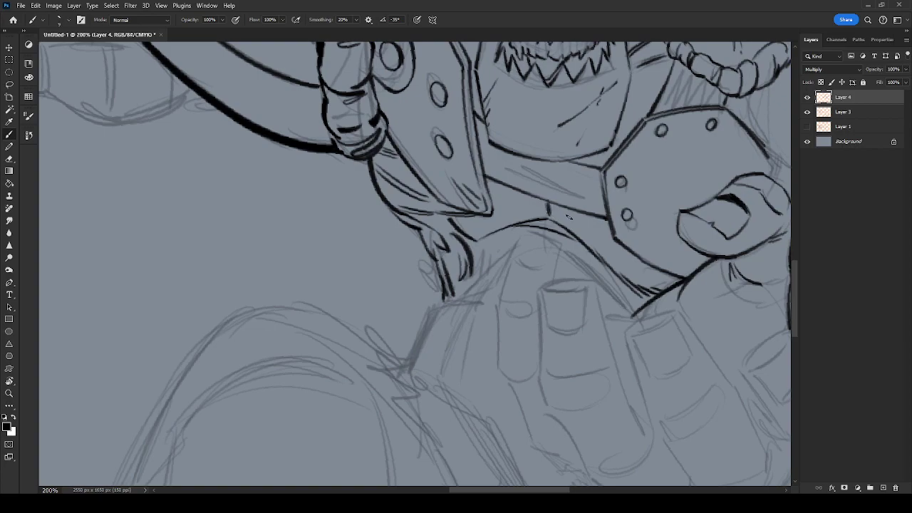
mouse_move(493, 213)
left_mouse_down()
mouse_move(542, 207)
mouse_move(536, 203)
mouse_move(639, 260)
left_mouse_up()
left_click_drag(575, 234, 644, 266)
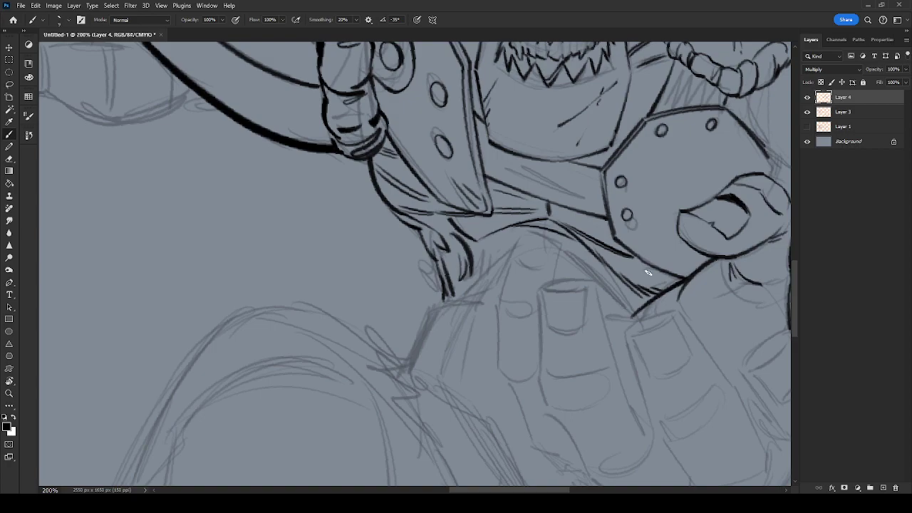
Ink the curved shoulder muscle edge below the far trim, with hatching at its top and two short surface marks.
left_click_drag(655, 325, 634, 241)
key("r")
left_click_drag(705, 362, 718, 299)
left_click_drag(651, 316, 641, 254)
left_click_drag(524, 287, 517, 309)
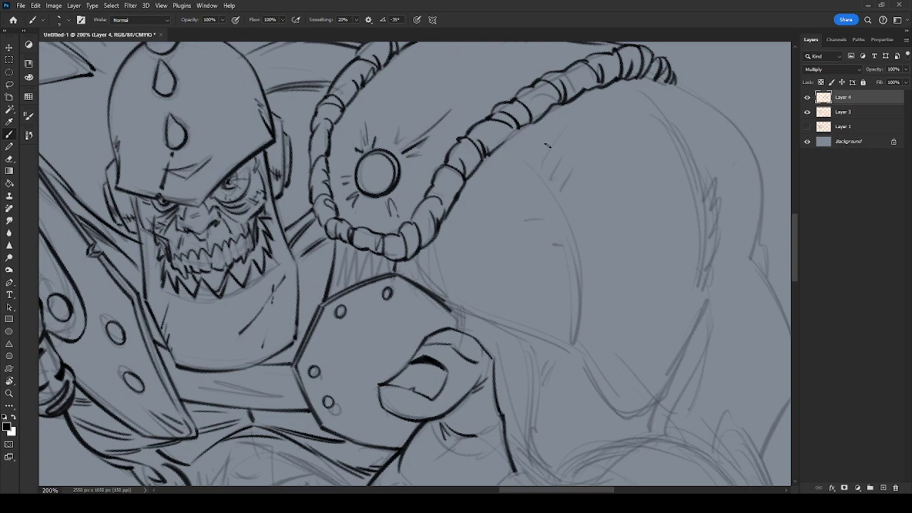
left_click_drag(560, 129, 539, 174)
mouse_move(553, 150)
left_mouse_down()
mouse_move(557, 181)
mouse_move(577, 330)
mouse_move(586, 304)
mouse_move(574, 345)
left_mouse_up()
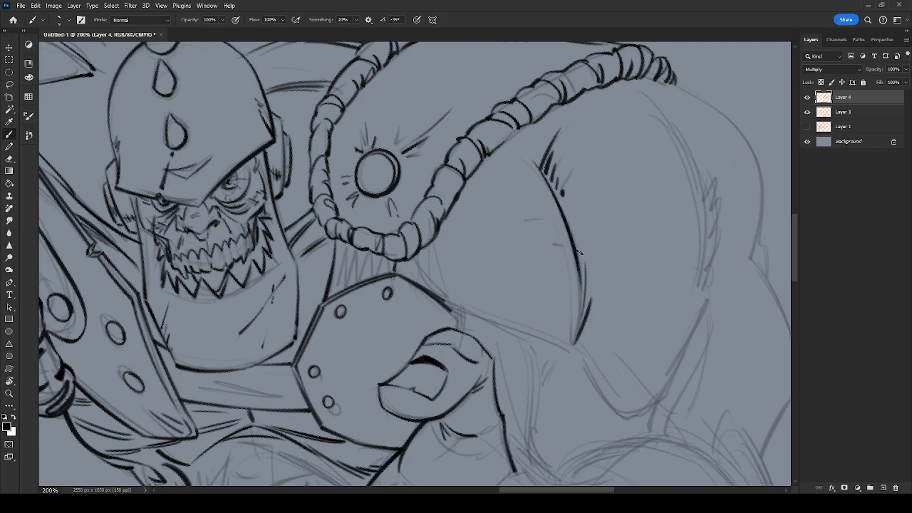
left_click_drag(547, 221, 526, 221)
left_click_drag(566, 243, 552, 244)
Ink the V-shaped lower contour of the upper-arm muscle with doubled lines and hatching at its tip and upper end.
left_click_drag(441, 272, 488, 240)
key("r")
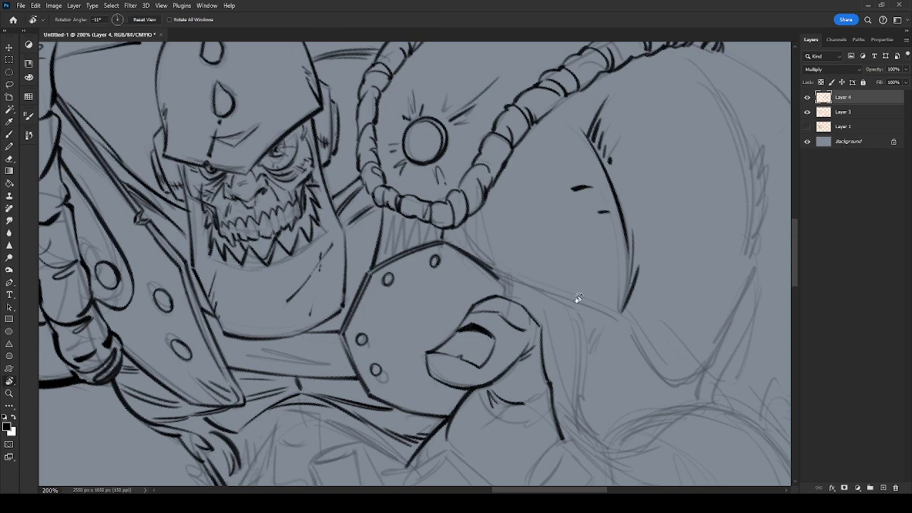
mouse_move(622, 313)
left_mouse_down()
mouse_move(494, 215)
mouse_move(553, 295)
left_mouse_up()
key("b")
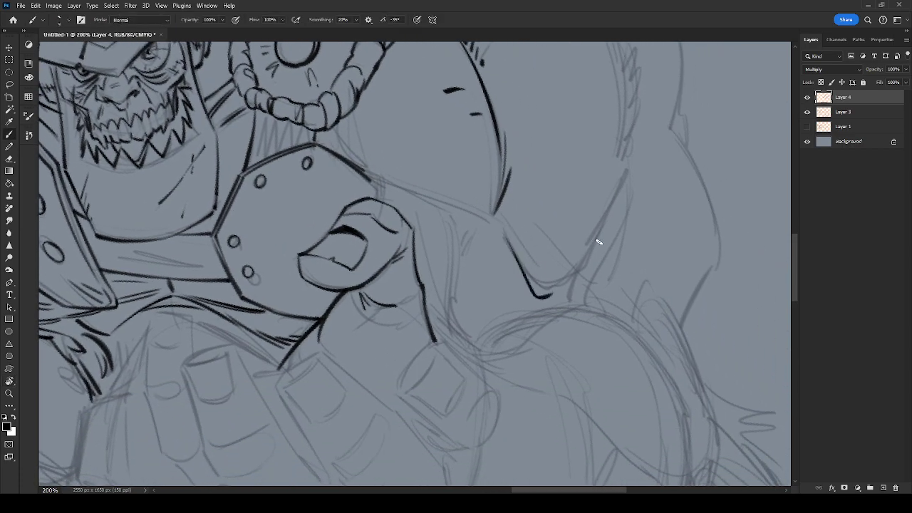
key("ctrl+z")
left_click_drag(605, 218, 558, 277)
left_click_drag(508, 229, 558, 276)
mouse_move(505, 224)
left_mouse_down()
mouse_move(546, 287)
mouse_move(537, 283)
mouse_move(565, 282)
mouse_move(542, 300)
mouse_move(571, 292)
mouse_move(573, 278)
mouse_move(552, 304)
mouse_move(617, 206)
mouse_move(630, 171)
left_mouse_up()
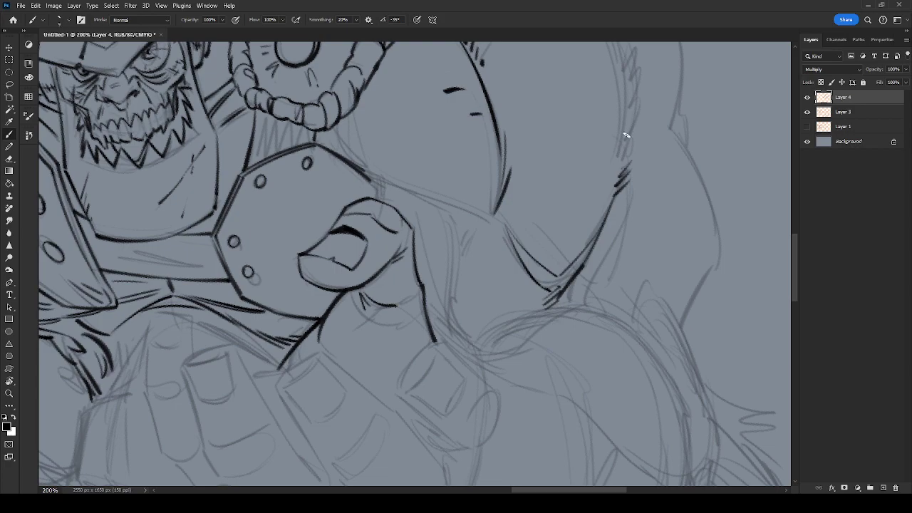
Ink the outer contour of the far shoulder from the rope trim down to the small bump above the upper arm.
left_click_drag(499, 213, 525, 262)
left_click_drag(646, 119, 633, 309)
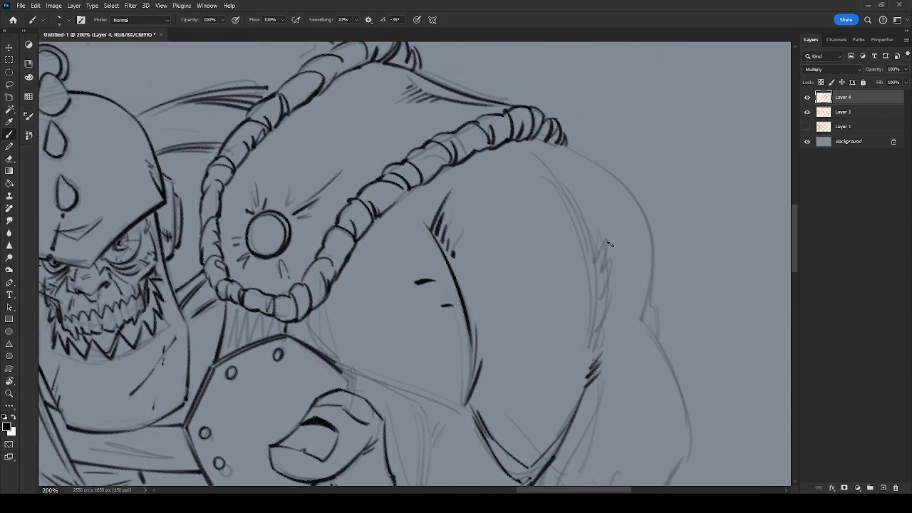
key("r")
mouse_move(639, 371)
left_mouse_down()
mouse_move(720, 202)
mouse_move(497, 166)
mouse_move(648, 327)
left_mouse_up()
mouse_move(598, 357)
left_mouse_down()
mouse_move(620, 370)
mouse_move(637, 228)
mouse_move(644, 326)
mouse_move(575, 250)
left_mouse_up()
key("b")
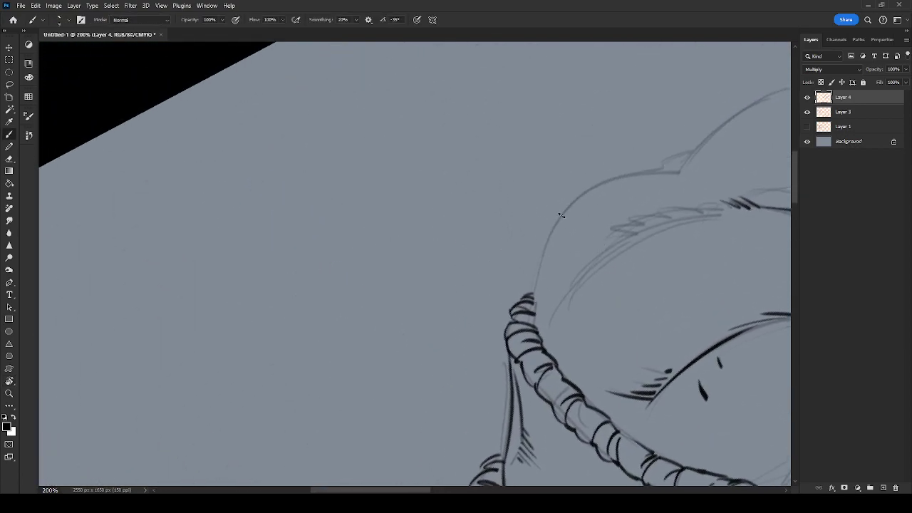
mouse_move(562, 212)
left_mouse_down()
mouse_move(542, 257)
mouse_move(534, 324)
left_mouse_up()
key("r")
mouse_move(608, 204)
left_mouse_down()
mouse_move(562, 261)
mouse_move(624, 271)
mouse_move(573, 180)
mouse_move(574, 214)
mouse_move(581, 202)
mouse_move(550, 261)
mouse_move(533, 366)
left_mouse_up()
key("b")
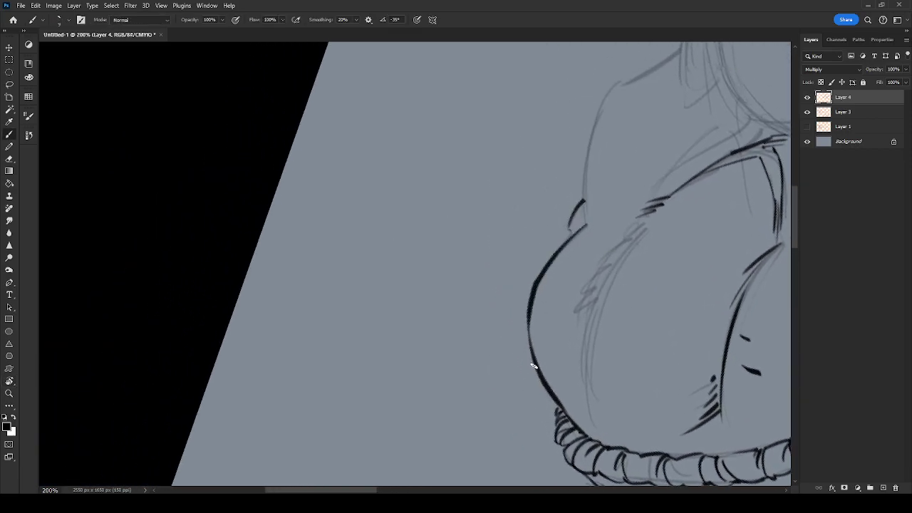
Ink the curved muscle edge inside the shoulder contour, with hatching at its lower end and a doubled line near the rope trim.
mouse_move(627, 232)
left_mouse_down()
mouse_move(596, 273)
mouse_move(584, 312)
left_mouse_up()
mouse_move(617, 248)
left_mouse_down()
mouse_move(590, 305)
mouse_move(590, 401)
mouse_move(606, 431)
left_mouse_up()
left_click_drag(595, 397, 619, 445)
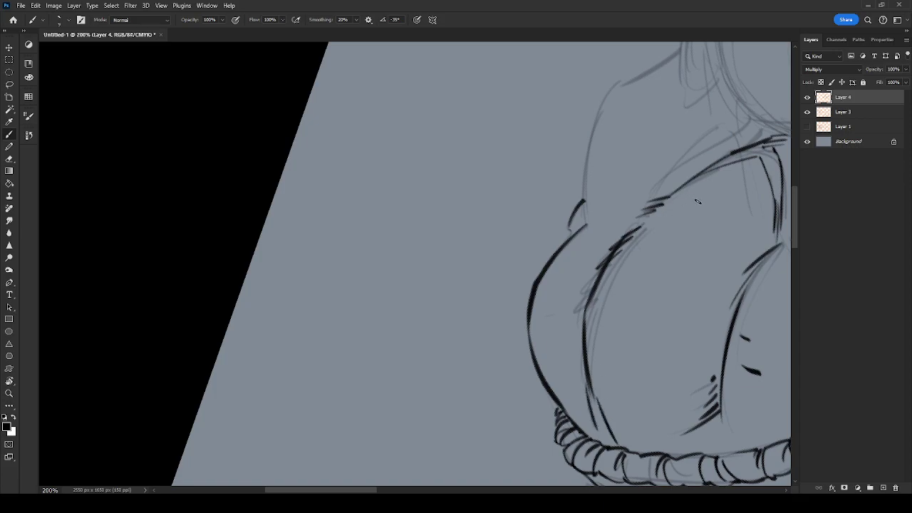
Ink the outer upper-arm contour below the shoulder bump, down to the pointed form at the elbow.
mouse_move(605, 189)
left_mouse_down()
mouse_move(570, 322)
mouse_move(597, 214)
mouse_move(663, 171)
mouse_move(674, 278)
mouse_move(544, 394)
mouse_move(564, 265)
mouse_move(471, 418)
mouse_move(360, 403)
left_mouse_up()
key("r")
mouse_move(460, 320)
left_mouse_down()
mouse_move(584, 229)
mouse_move(474, 410)
left_mouse_up()
key("r")
mouse_move(520, 289)
left_mouse_down()
mouse_move(538, 353)
mouse_move(520, 290)
left_mouse_up()
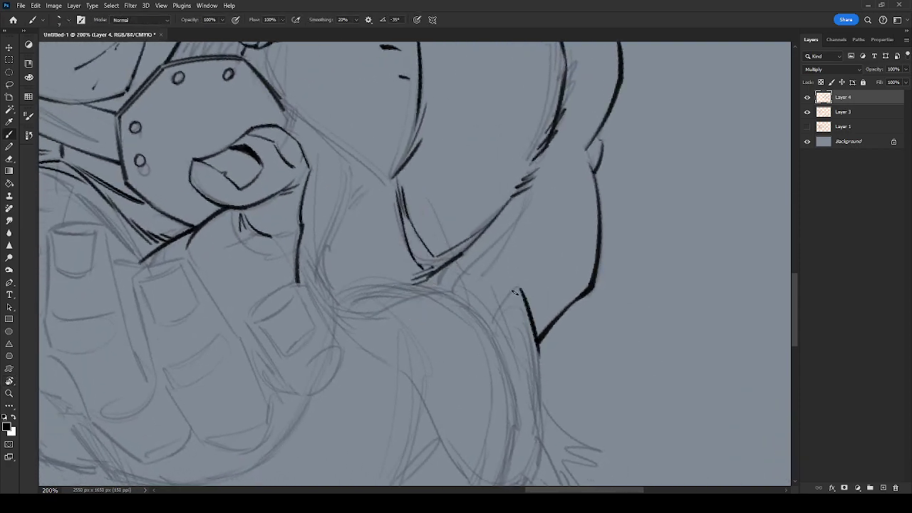
left_click_drag(490, 321, 520, 289)
Extend the arm contour below the pointed elbow form and add hatching beneath the V-shaped muscle tip.
mouse_move(539, 356)
left_mouse_down()
mouse_move(541, 422)
mouse_move(589, 230)
mouse_move(603, 223)
mouse_move(584, 261)
mouse_move(581, 298)
left_mouse_up()
key("ctrl+z")
mouse_move(582, 244)
left_mouse_down()
mouse_move(577, 306)
mouse_move(552, 335)
left_mouse_up()
left_click_drag(582, 213, 597, 363)
mouse_move(540, 227)
left_mouse_down()
mouse_move(512, 263)
mouse_move(521, 273)
left_mouse_up()
left_click_drag(521, 269, 595, 314)
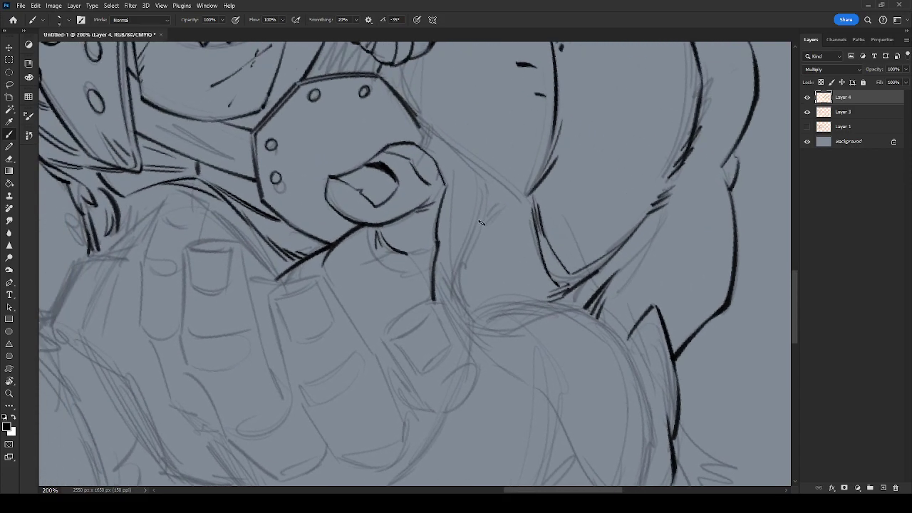
Ink the index finger's nail with a thick dark base, then the surrounding fingertip outline and joint crease.
mouse_move(446, 289)
left_mouse_down()
mouse_move(540, 244)
mouse_move(614, 253)
left_mouse_up()
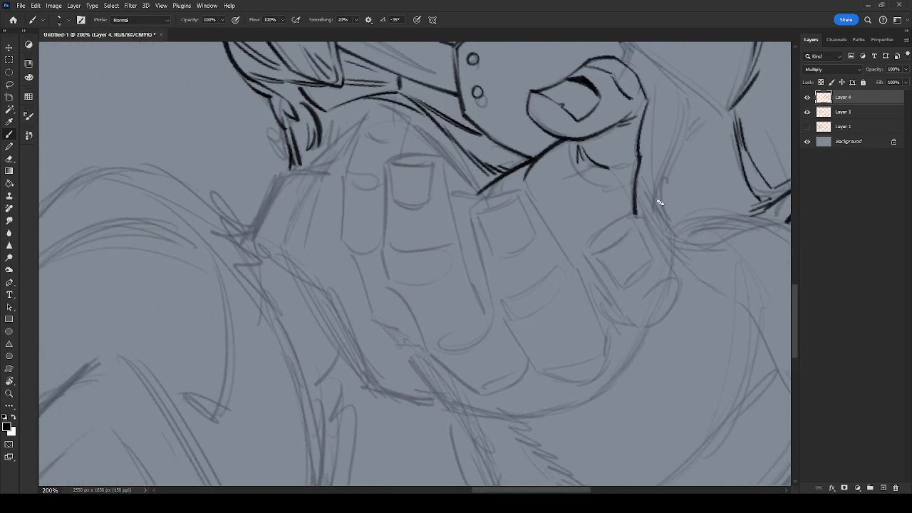
mouse_move(595, 255)
left_mouse_down()
mouse_move(632, 224)
mouse_move(650, 256)
mouse_move(617, 284)
mouse_move(649, 270)
mouse_move(649, 258)
left_mouse_up()
mouse_move(619, 285)
left_mouse_down()
mouse_move(645, 267)
mouse_move(637, 286)
mouse_move(652, 269)
mouse_move(633, 286)
mouse_move(651, 275)
left_mouse_up()
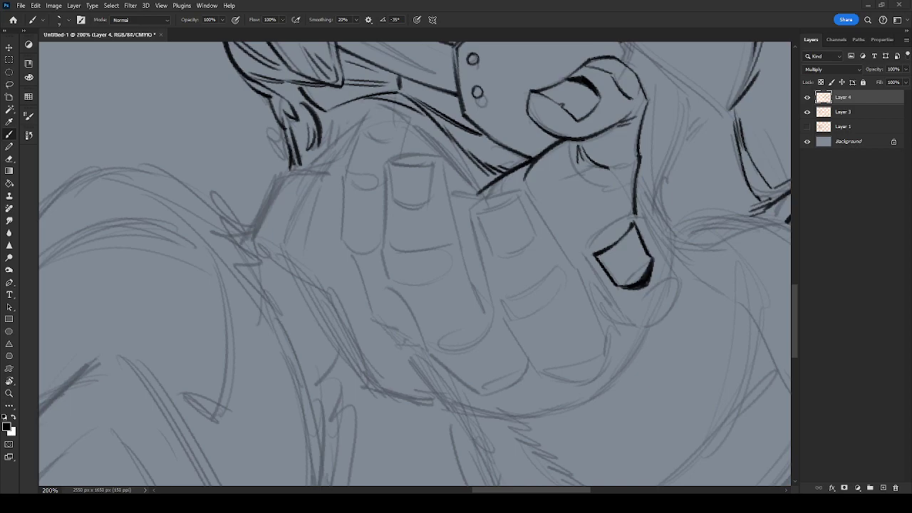
left_click_drag(585, 251, 628, 215)
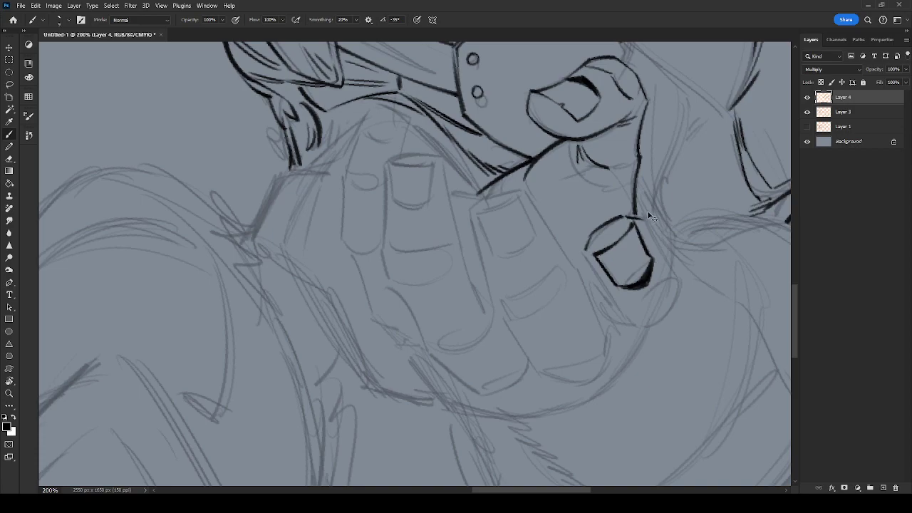
mouse_move(647, 227)
left_mouse_down()
mouse_move(671, 283)
mouse_move(672, 273)
mouse_move(671, 296)
mouse_move(646, 328)
mouse_move(662, 304)
mouse_move(635, 327)
left_mouse_up()
left_click_drag(658, 288, 646, 303)
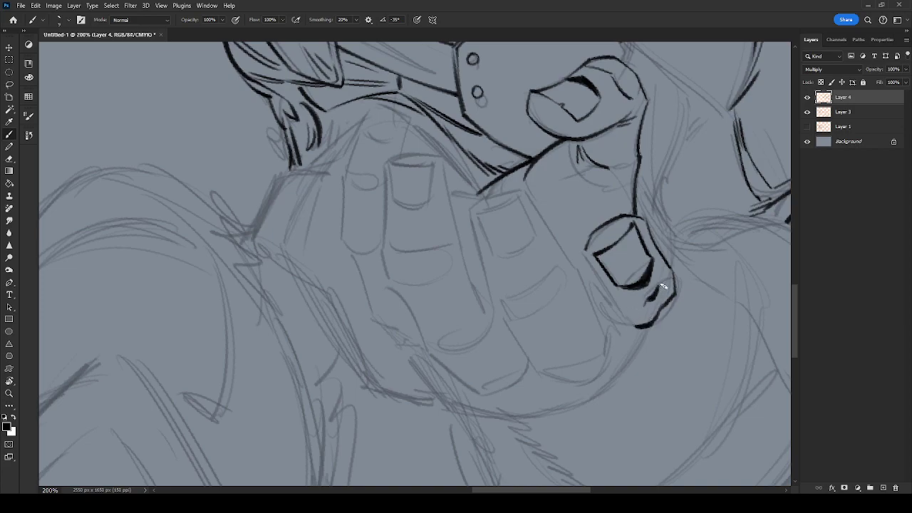
mouse_move(588, 262)
left_mouse_down()
mouse_move(619, 325)
mouse_move(610, 302)
mouse_move(632, 327)
left_mouse_up()
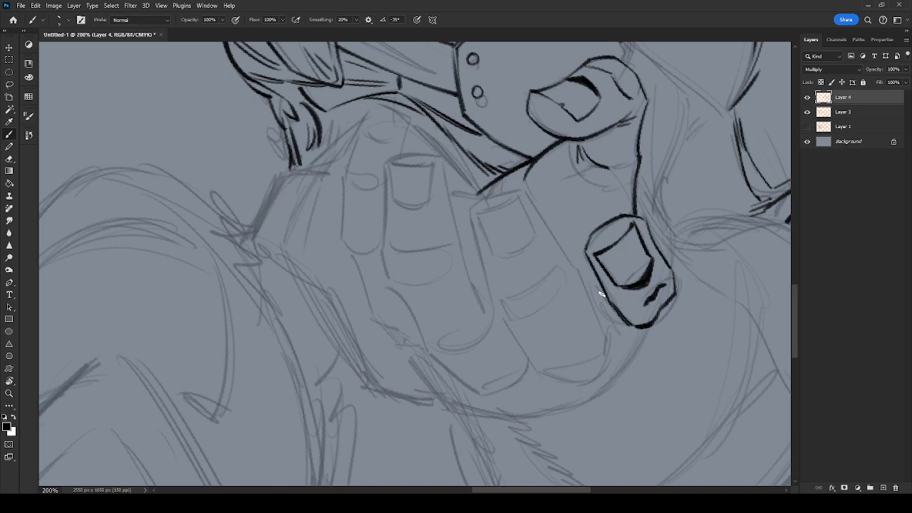
mouse_move(586, 283)
left_mouse_down()
mouse_move(606, 312)
mouse_move(634, 325)
left_mouse_up()
Hatch and chip the index fingernail, and ink the middle finger's nail with a chipped edge and thickened base.
key("r")
mouse_move(529, 220)
left_mouse_down()
mouse_move(518, 177)
mouse_move(478, 128)
mouse_move(423, 105)
mouse_move(352, 200)
mouse_move(359, 267)
mouse_move(399, 244)
left_mouse_up()
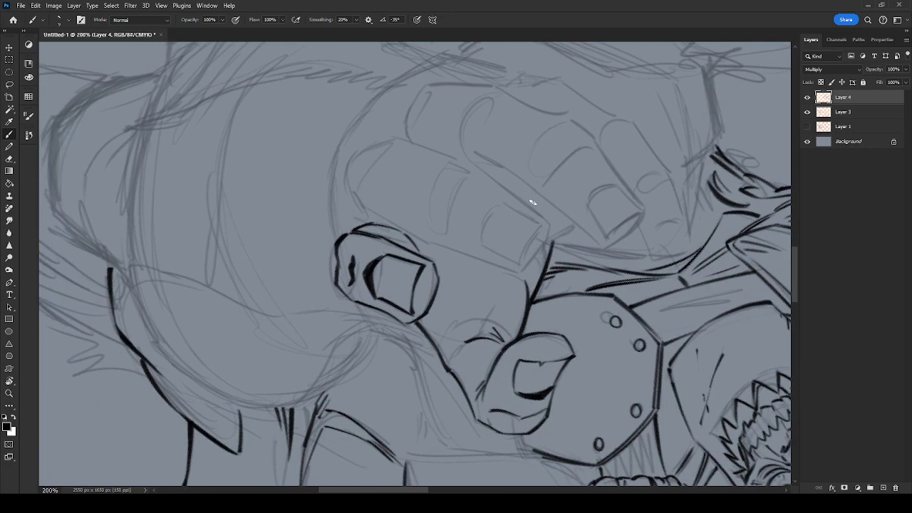
mouse_move(375, 290)
left_mouse_down()
mouse_move(389, 295)
mouse_move(385, 284)
left_mouse_up()
mouse_move(482, 246)
left_mouse_down()
mouse_move(490, 207)
mouse_move(503, 205)
left_mouse_up()
left_click_drag(482, 245, 512, 265)
left_click_drag(503, 205, 537, 222)
mouse_move(521, 253)
left_mouse_down()
mouse_move(541, 223)
mouse_move(541, 232)
left_mouse_up()
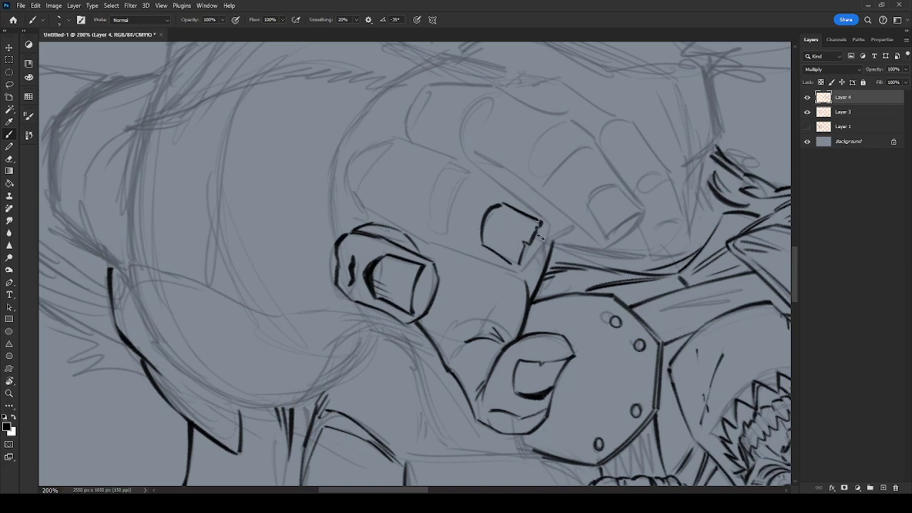
key("e")
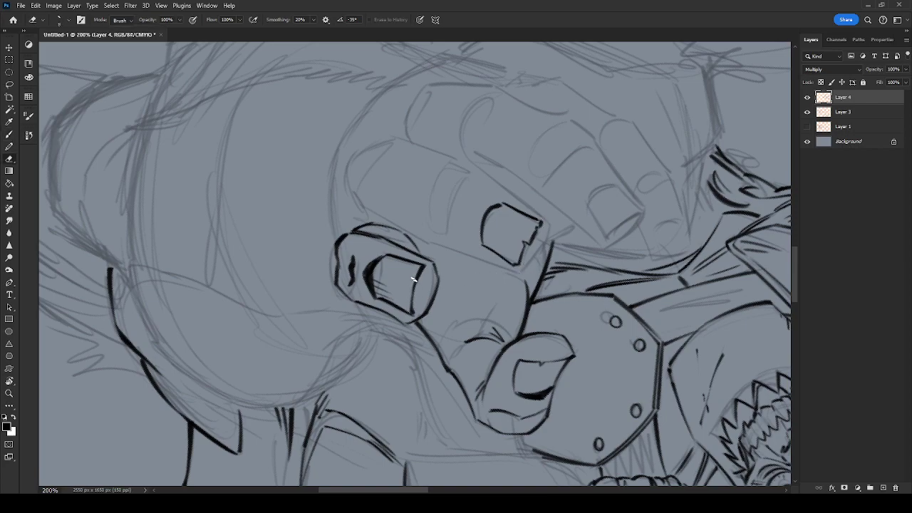
key("b")
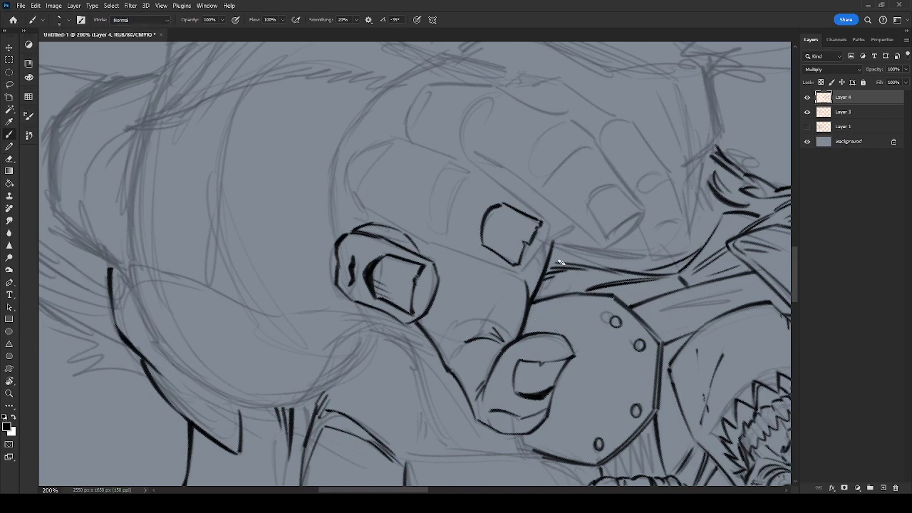
left_click_drag(479, 235, 485, 216)
mouse_move(541, 241)
left_mouse_down()
mouse_move(518, 272)
mouse_move(548, 220)
left_mouse_up()
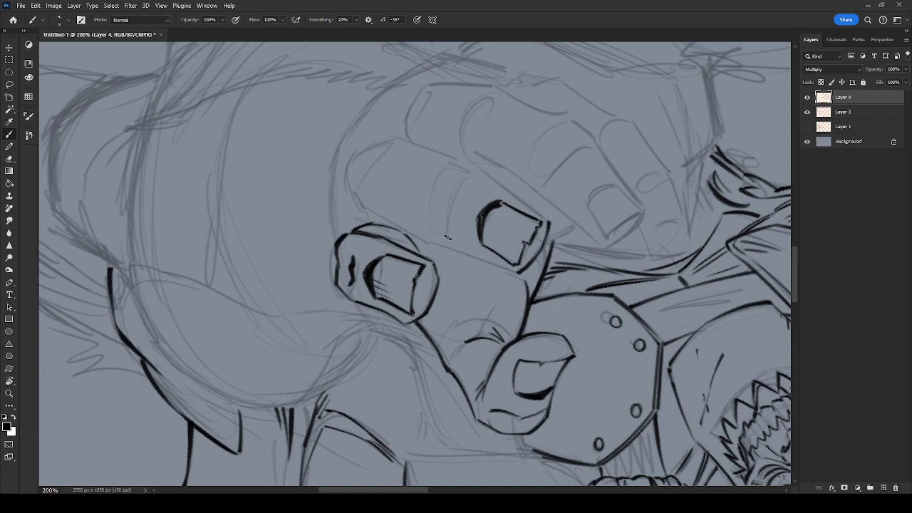
Erase the index finger's heavy crease and redraw it as a thin curve, and ink an oval joint crease on the middle finger.
mouse_move(446, 223)
left_mouse_down()
mouse_move(457, 185)
mouse_move(448, 222)
mouse_move(436, 176)
mouse_move(428, 207)
mouse_move(446, 230)
left_mouse_up()
left_click_drag(445, 168, 468, 179)
key("e")
mouse_move(450, 183)
left_mouse_down()
mouse_move(447, 217)
mouse_move(450, 206)
left_mouse_up()
mouse_move(463, 165)
left_mouse_down()
mouse_move(452, 173)
mouse_move(458, 167)
left_mouse_up()
mouse_move(353, 258)
left_mouse_down()
mouse_move(348, 287)
mouse_move(360, 238)
mouse_move(350, 274)
left_mouse_up()
key("b")
left_click_drag(354, 234, 360, 273)
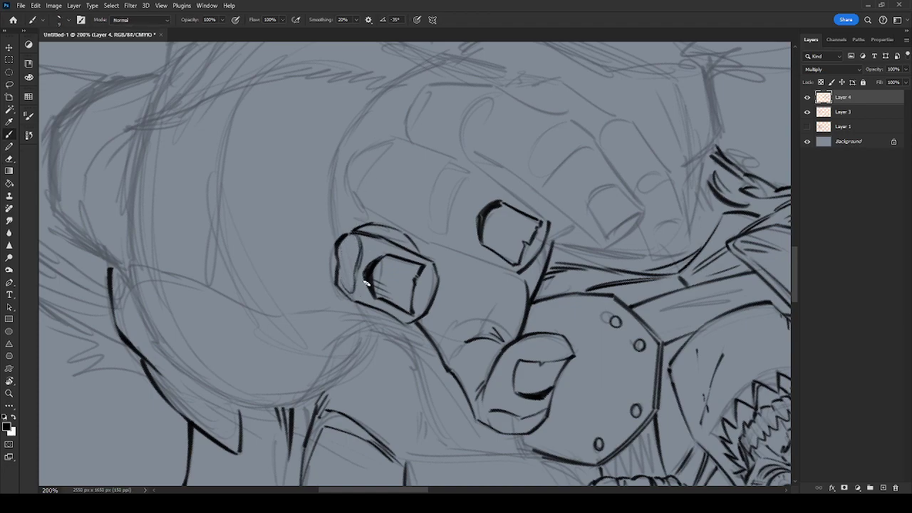
mouse_move(434, 179)
left_mouse_down()
mouse_move(448, 232)
mouse_move(459, 163)
mouse_move(448, 231)
left_mouse_up()
mouse_move(463, 187)
left_mouse_down()
mouse_move(452, 213)
mouse_move(462, 190)
left_mouse_up()
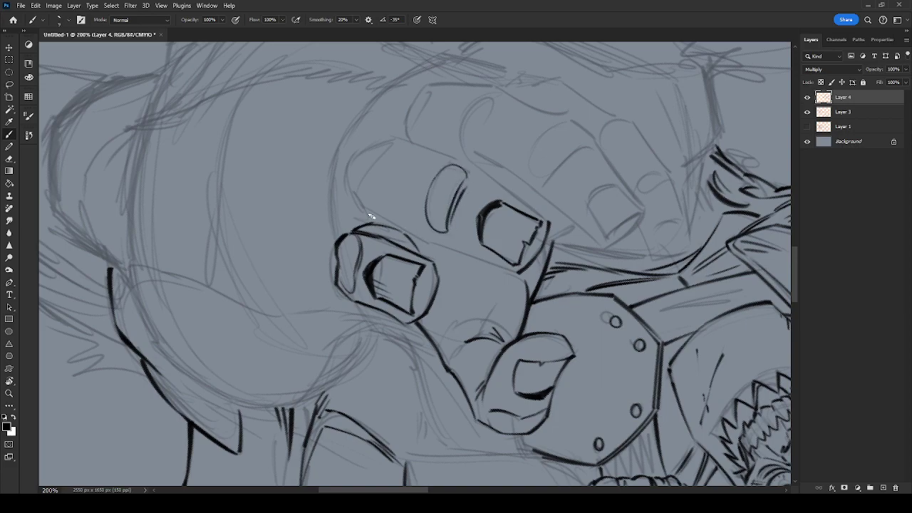
Ink both long sides of the middle finger around its nail and add hatching to the nail.
left_click_drag(369, 208, 504, 269)
left_click_drag(434, 244, 517, 273)
left_click_drag(467, 258, 518, 273)
left_click_drag(471, 163, 548, 224)
left_click_drag(483, 238, 498, 250)
mouse_move(483, 236)
left_mouse_down()
mouse_move(505, 254)
mouse_move(501, 242)
left_mouse_up()
left_click_drag(462, 170, 525, 235)
Ink the angular knuckle end of the middle finger and the contour joining it to the index finger.
key("r")
mouse_move(617, 317)
left_mouse_down()
mouse_move(623, 256)
mouse_move(464, 36)
mouse_move(399, 42)
left_mouse_up()
key("b")
mouse_move(432, 175)
left_mouse_down()
mouse_move(422, 231)
mouse_move(481, 282)
left_mouse_up()
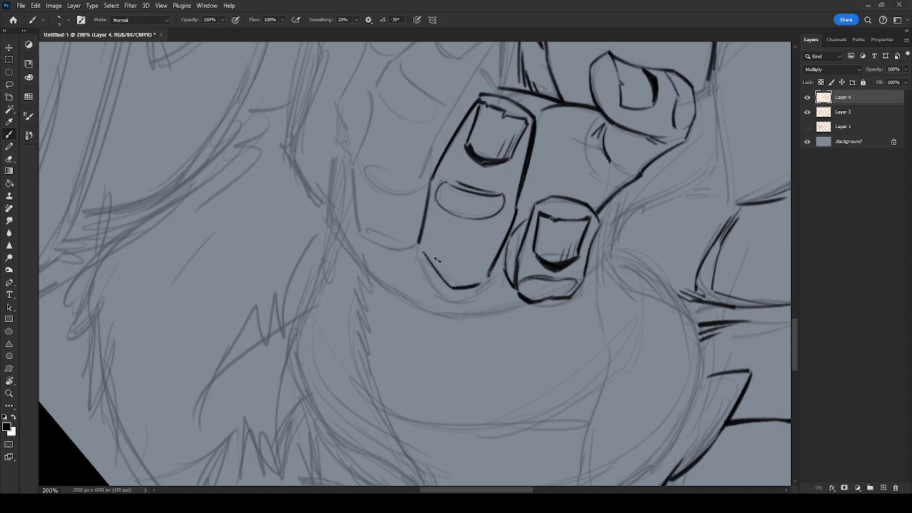
mouse_move(428, 247)
left_mouse_down()
mouse_move(479, 275)
mouse_move(462, 272)
left_mouse_up()
mouse_move(420, 249)
left_mouse_down()
mouse_move(441, 310)
mouse_move(499, 278)
mouse_move(525, 305)
mouse_move(478, 309)
mouse_move(498, 297)
mouse_move(533, 342)
left_mouse_up()
Ink the ring finger's outer side and the knuckle contour linking it to the middle finger.
key("r")
left_click_drag(602, 350, 615, 216)
left_click_drag(528, 235, 552, 270)
left_click_drag(462, 172, 490, 229)
mouse_move(384, 166)
left_mouse_down()
mouse_move(420, 277)
mouse_move(495, 346)
mouse_move(545, 334)
mouse_move(520, 347)
mouse_move(549, 333)
left_mouse_up()
key("ctrl+z")
key("ctrl+z")
mouse_move(487, 342)
left_mouse_down()
mouse_move(513, 347)
mouse_move(539, 326)
mouse_move(516, 344)
left_mouse_up()
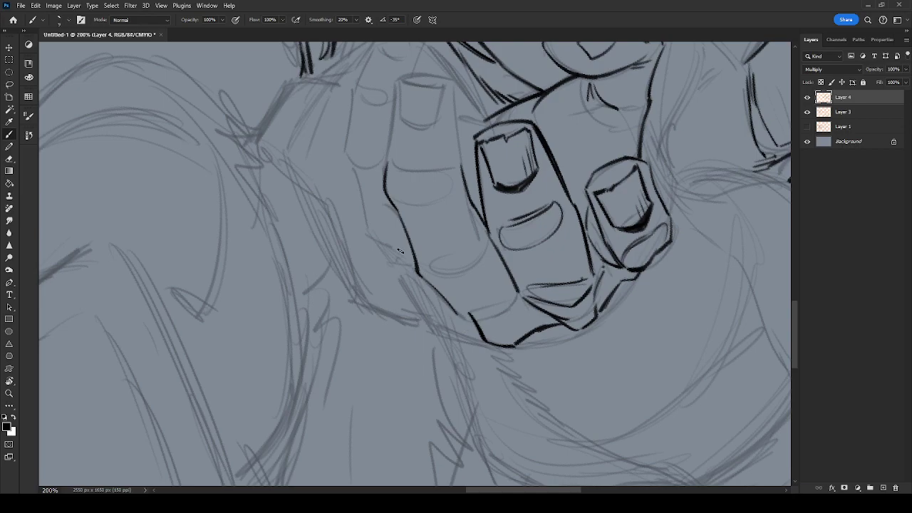
Ink the little finger's lower outer contour along the edge of the hand, with a rounded crease at its first joint.
mouse_move(369, 239)
left_mouse_down()
mouse_move(399, 287)
mouse_move(475, 332)
mouse_move(441, 319)
mouse_move(474, 332)
mouse_move(450, 285)
mouse_move(460, 296)
mouse_move(429, 311)
mouse_move(400, 288)
mouse_move(436, 318)
left_mouse_up()
key("e")
key("b")
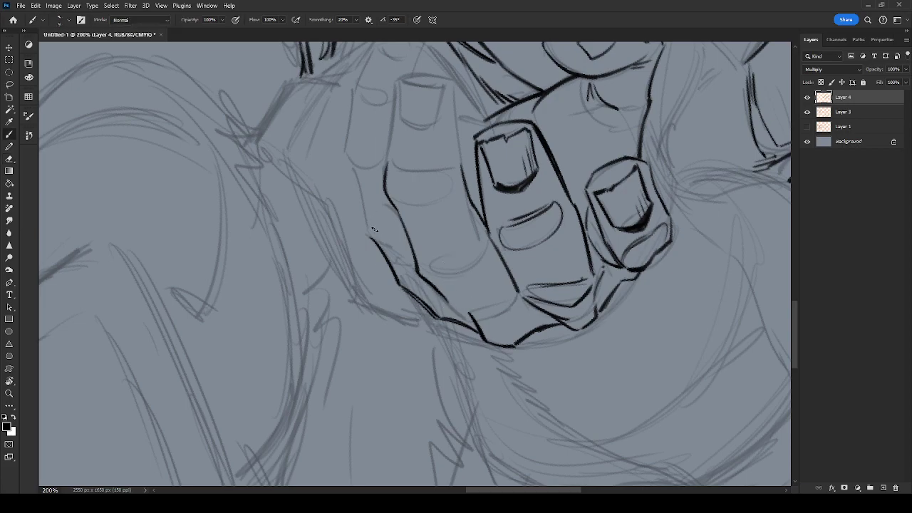
mouse_move(367, 231)
left_mouse_down()
mouse_move(398, 248)
mouse_move(403, 236)
left_mouse_up()
mouse_move(463, 250)
left_mouse_down()
mouse_move(479, 254)
mouse_move(473, 262)
left_mouse_up()
Ink the curved joint crease on the lower part of the ring finger.
mouse_move(533, 183)
left_mouse_down()
mouse_move(549, 221)
mouse_move(458, 346)
left_mouse_up()
key("r")
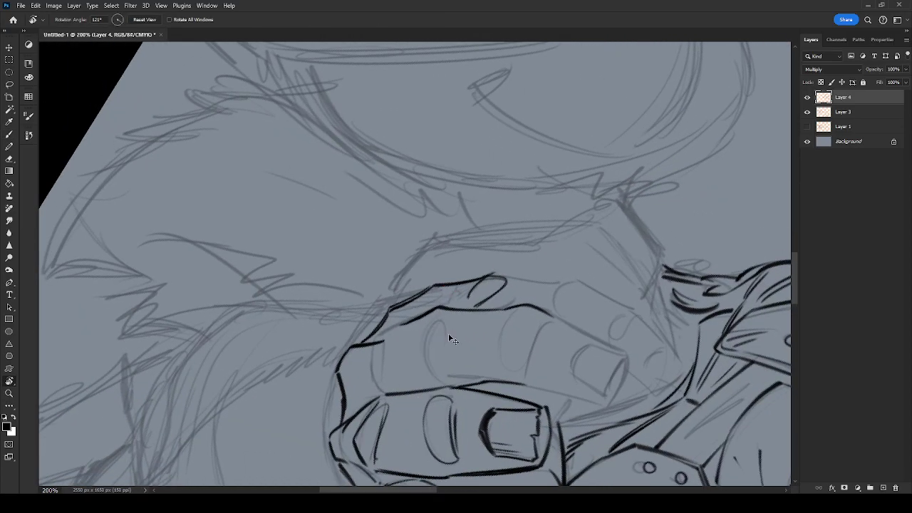
key("b")
left_click_drag(432, 377, 445, 354)
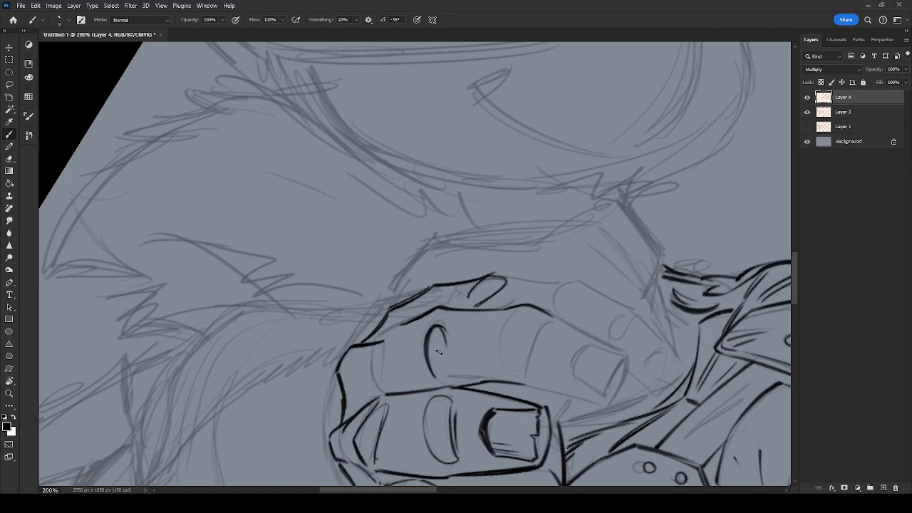
Ink the little finger's outer side, joint creases and nail, plus the ring finger's upper joint crease.
left_click_drag(584, 288, 535, 233)
key("r")
mouse_move(571, 297)
left_mouse_down()
mouse_move(571, 331)
mouse_move(485, 418)
left_mouse_up()
key("b")
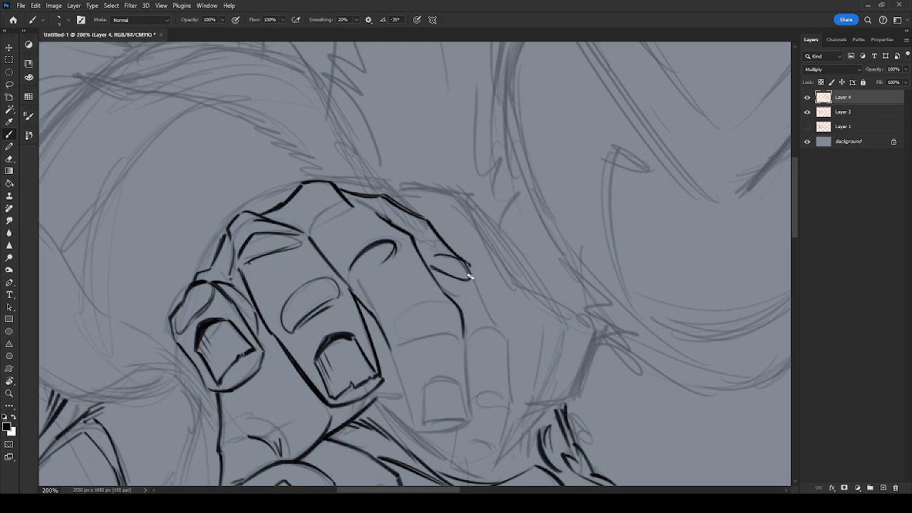
mouse_move(471, 278)
left_mouse_down()
mouse_move(505, 331)
mouse_move(471, 333)
mouse_move(479, 348)
mouse_move(502, 345)
left_mouse_up()
mouse_move(450, 308)
left_mouse_down()
mouse_move(456, 334)
mouse_move(460, 326)
left_mouse_up()
key("space")
left_click_drag(496, 383, 502, 304)
mouse_move(513, 261)
left_mouse_down()
mouse_move(518, 330)
mouse_move(492, 329)
mouse_move(482, 314)
mouse_move(497, 400)
mouse_move(481, 360)
mouse_move(503, 363)
left_mouse_up()
key("ctrl+z")
left_click_drag(504, 247, 513, 264)
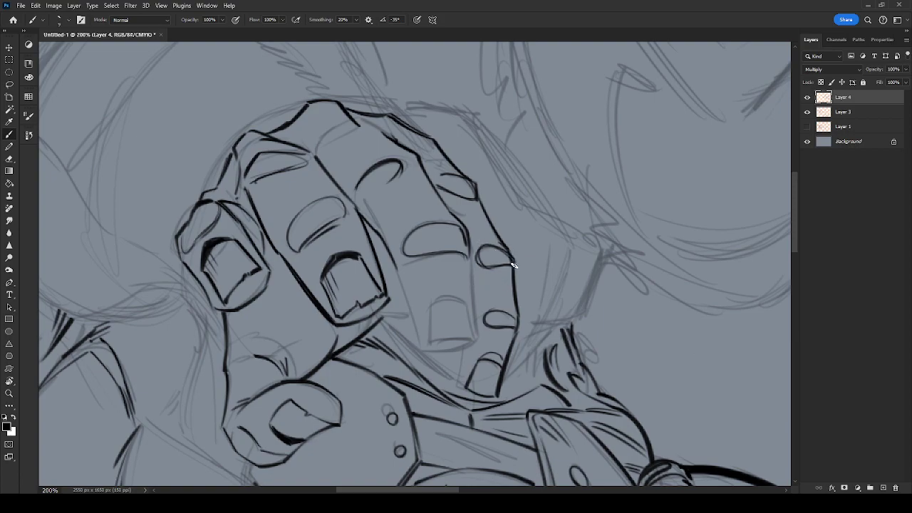
Ink the ring finger's chipped nail, its remaining sides and rounded tip, and the little finger's inner tip edge.
left_click_drag(470, 244, 468, 335)
mouse_move(464, 292)
left_mouse_down()
mouse_move(474, 338)
mouse_move(432, 306)
mouse_move(431, 341)
mouse_move(478, 339)
left_mouse_up()
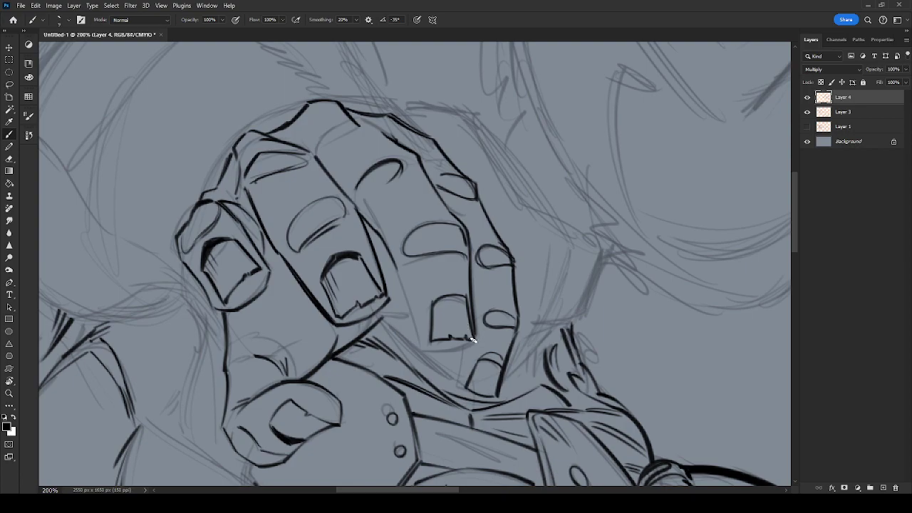
mouse_move(396, 274)
left_mouse_down()
mouse_move(427, 349)
mouse_move(470, 341)
left_mouse_up()
left_click_drag(461, 386, 467, 345)
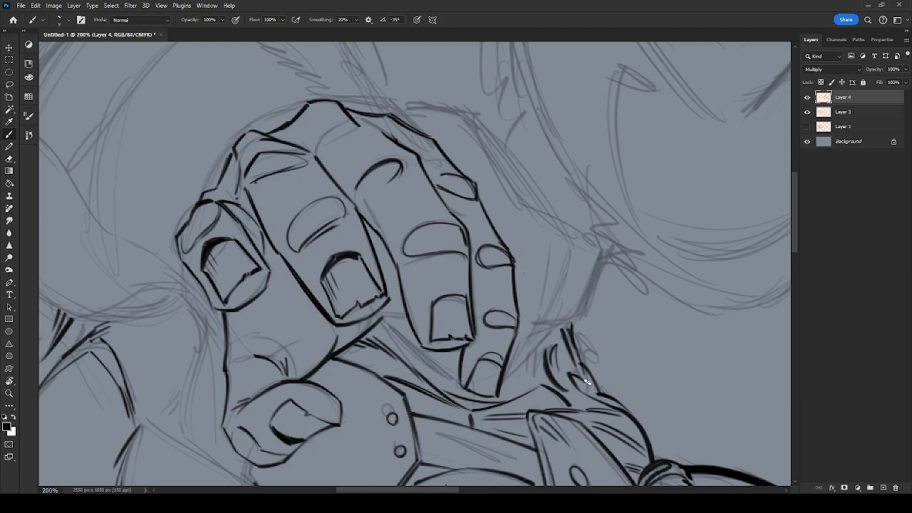
mouse_move(322, 136)
left_mouse_down()
mouse_move(334, 128)
mouse_move(354, 134)
mouse_move(298, 123)
mouse_move(328, 132)
left_mouse_up()
key("ctrl+z")
key("ctrl+z")
Review the inked hand and shoulder in the context of the whole figure at reduced magnification.
key("ctrl+minus")
key("ctrl+minus")
key("ctrl+minus")
mouse_move(593, 327)
left_mouse_down()
mouse_move(589, 302)
mouse_move(541, 422)
mouse_move(295, 316)
left_mouse_up()
key("r")
scroll(314, 246, "up", 2)
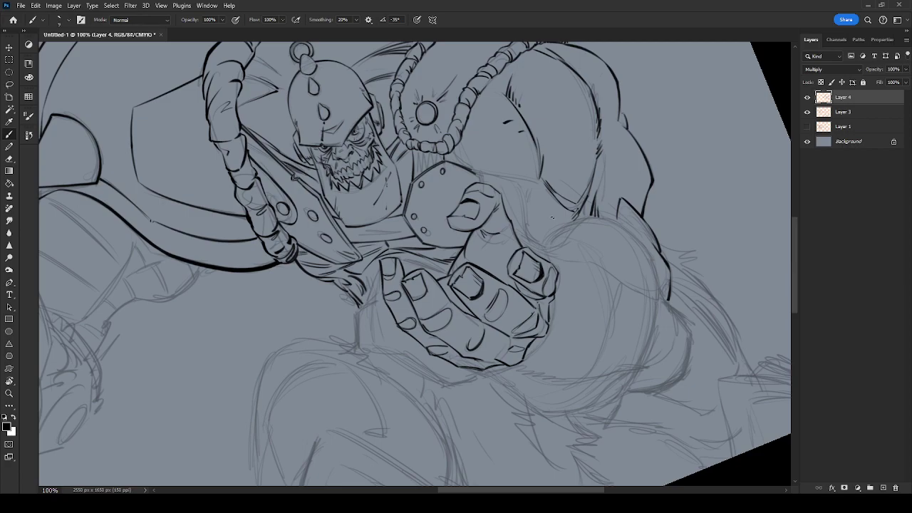
left_click_drag(627, 225, 606, 258)
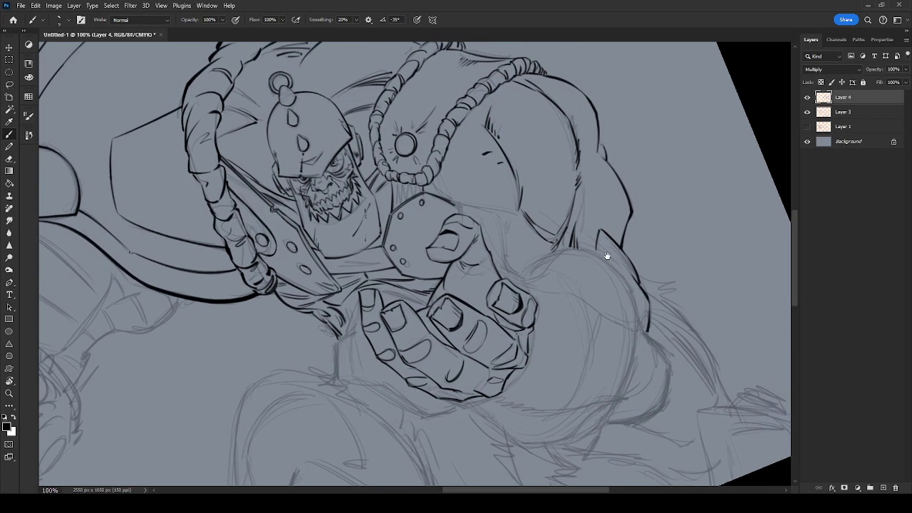
mouse_move(677, 305)
left_mouse_down()
mouse_move(555, 370)
mouse_move(592, 337)
left_mouse_up()
key("r")
left_click_drag(629, 313, 616, 333)
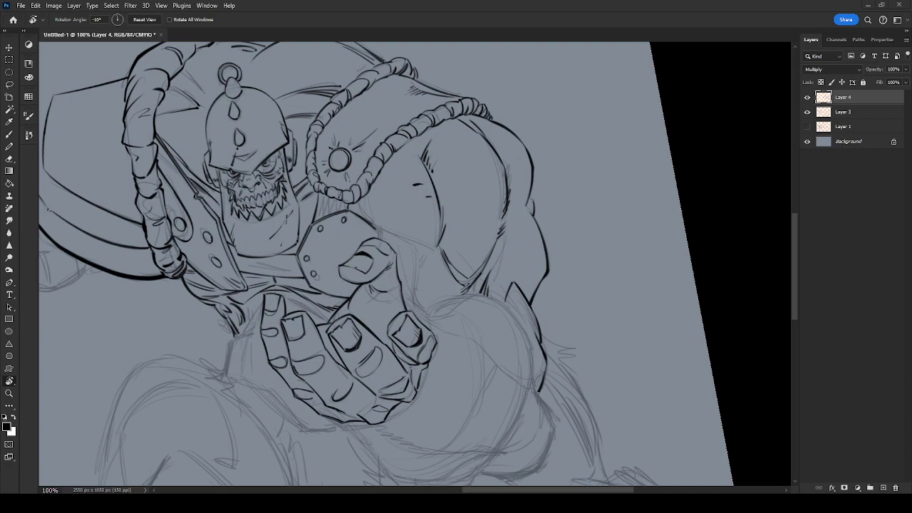
left_click_drag(555, 326, 631, 299)
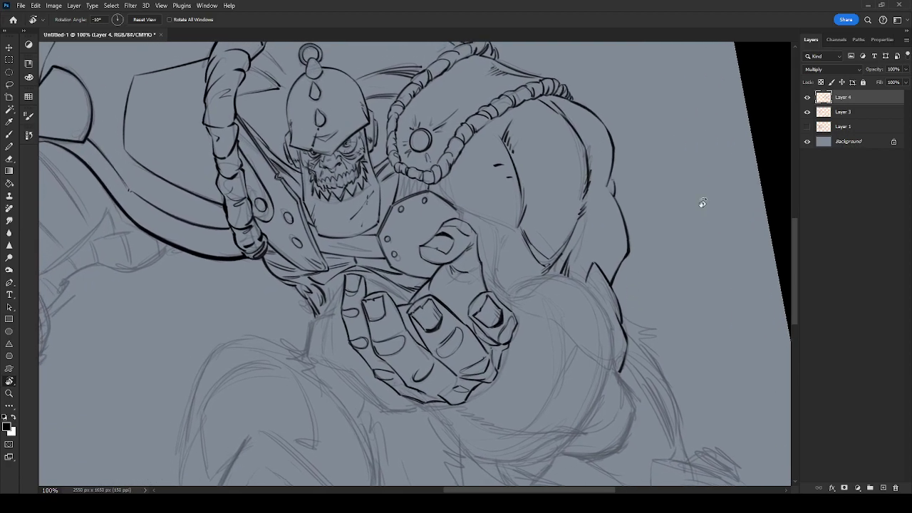
Ink the missing edge of the octagonal plate between its upper corner and the thumb.
key("ctrl+plus")
key("ctrl+plus")
left_click_drag(627, 197, 586, 299)
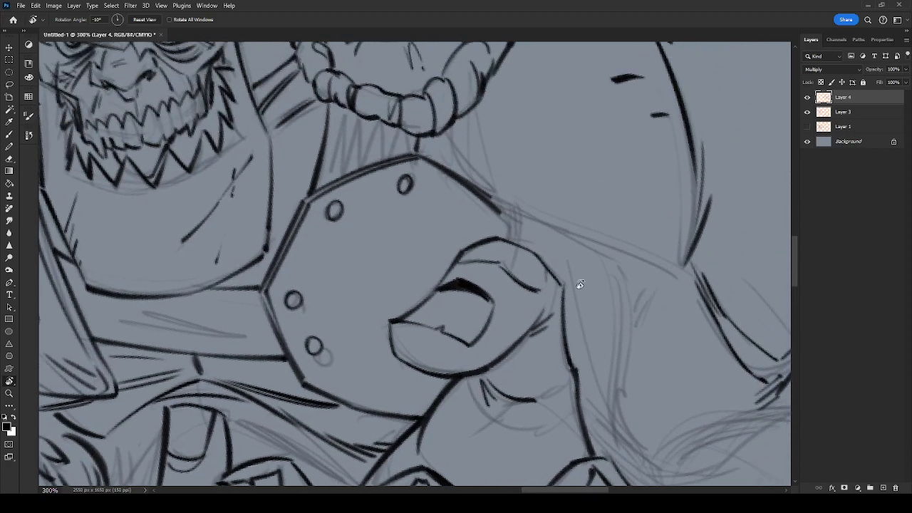
key("b")
left_click_drag(493, 199, 514, 242)
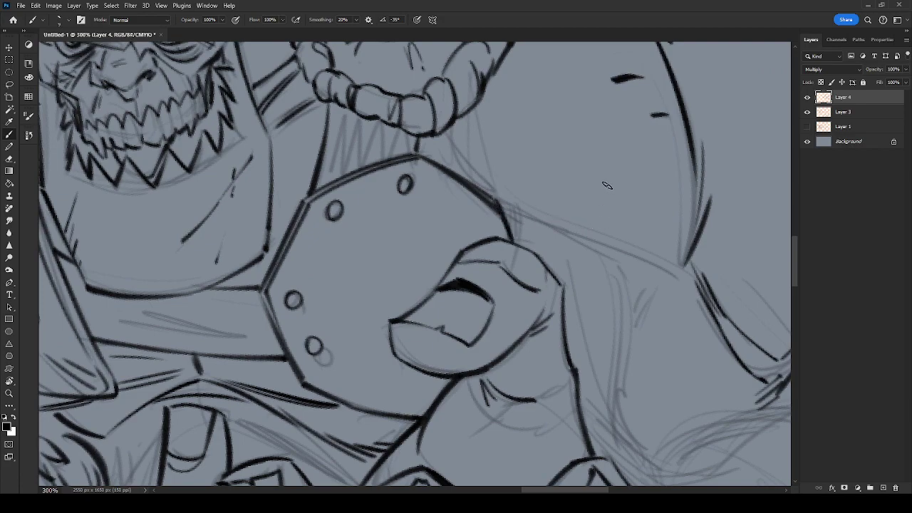
Ink the chest muscle's lower contour from the octagonal plate to the upper arm, with short tapered strokes along the edge.
left_click_drag(500, 210, 563, 231)
left_click_drag(495, 190, 567, 225)
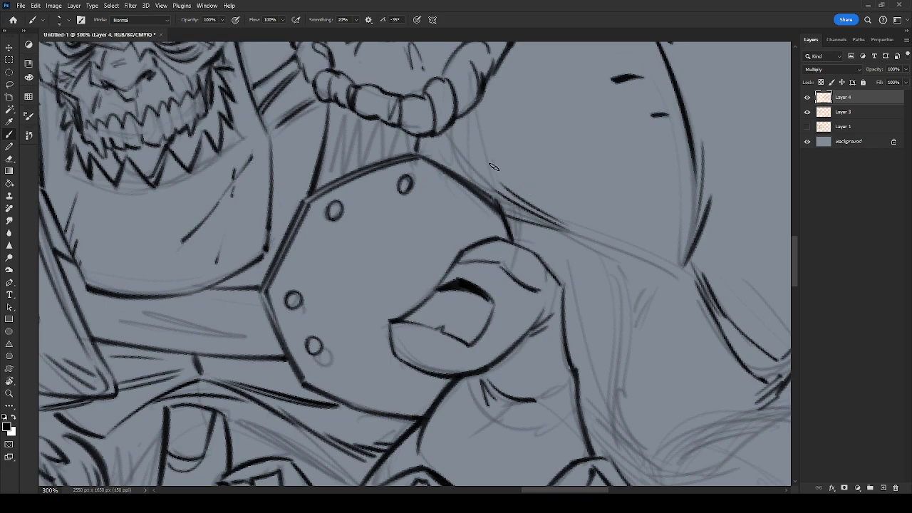
mouse_move(485, 167)
left_mouse_down()
mouse_move(520, 194)
mouse_move(477, 154)
mouse_move(503, 175)
left_mouse_up()
left_click_drag(476, 142, 493, 157)
left_click_drag(631, 247, 681, 277)
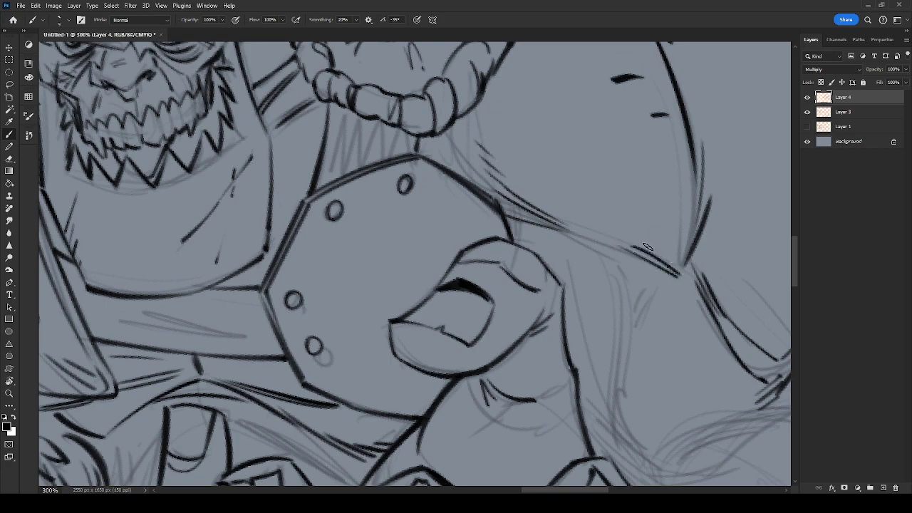
key("ctrl+z")
left_click_drag(619, 245, 681, 258)
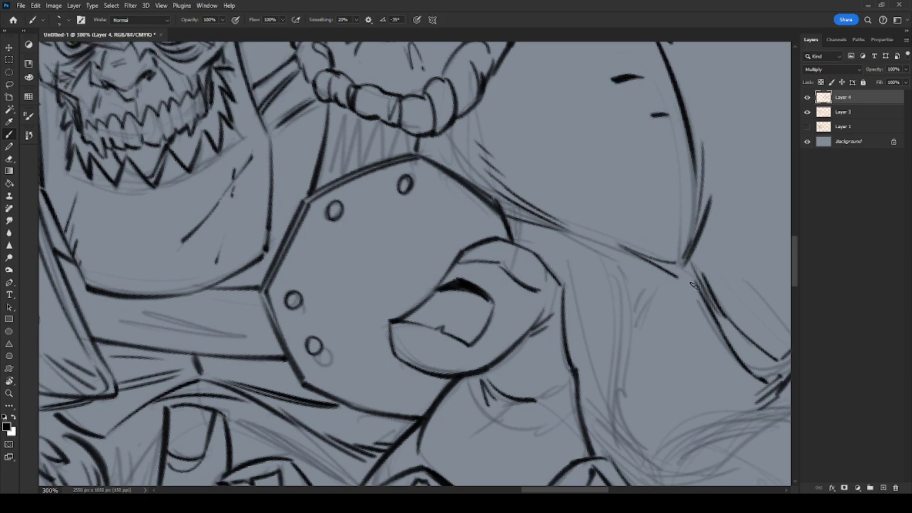
Ink the ragged edge running down beside the thumb as broken, jagged strokes from the fingertip to the index finger.
left_click_drag(722, 326, 680, 149)
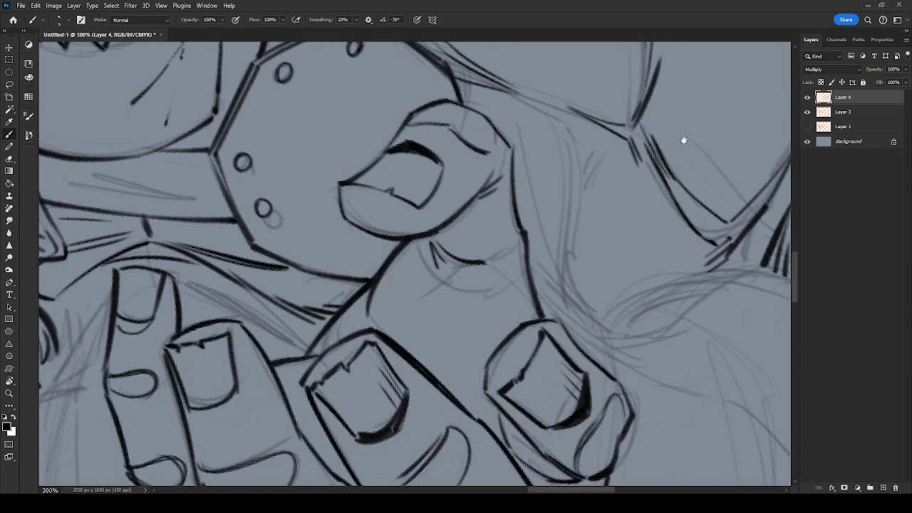
left_click_drag(713, 278, 707, 296)
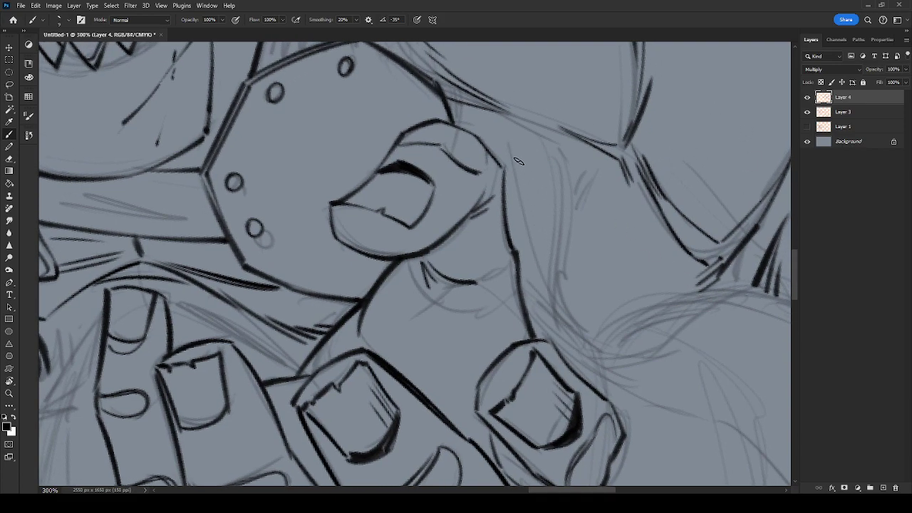
left_click_drag(513, 130, 552, 303)
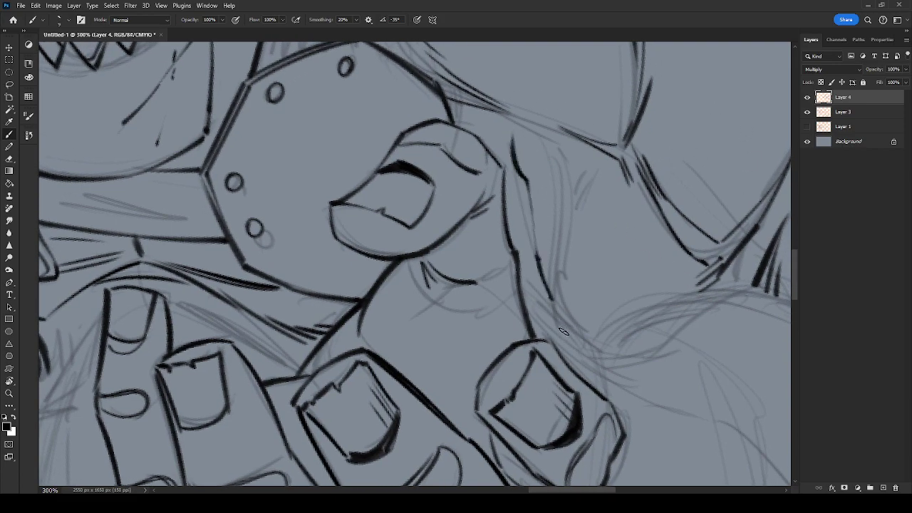
key("ctrl+z")
mouse_move(536, 255)
left_mouse_down()
mouse_move(521, 185)
mouse_move(493, 124)
mouse_move(500, 135)
left_mouse_up()
left_click_drag(532, 171, 545, 244)
mouse_move(577, 286)
left_mouse_down()
mouse_move(553, 247)
mouse_move(550, 267)
mouse_move(582, 329)
left_mouse_up()
left_click_drag(539, 261, 560, 312)
left_click_drag(570, 346, 561, 317)
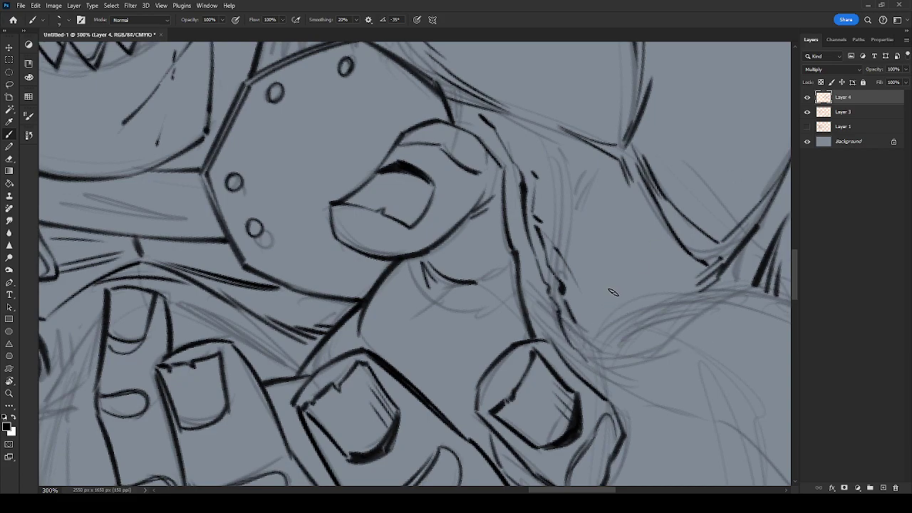
mouse_move(544, 226)
left_mouse_down()
mouse_move(584, 257)
mouse_move(567, 247)
mouse_move(583, 289)
left_mouse_up()
mouse_move(520, 202)
left_mouse_down()
mouse_move(518, 216)
mouse_move(513, 207)
left_mouse_up()
key("e")
key("b")
mouse_move(533, 217)
left_mouse_down()
mouse_move(532, 175)
mouse_move(500, 127)
left_mouse_up()
Ink the angular waist outline between the torn cloth and the little finger, plus the diagonal fold behind the ring fingertip.
key("space")
left_click_drag(643, 382, 582, 195)
mouse_move(686, 285)
left_mouse_down()
mouse_move(668, 146)
mouse_move(722, 108)
left_mouse_up()
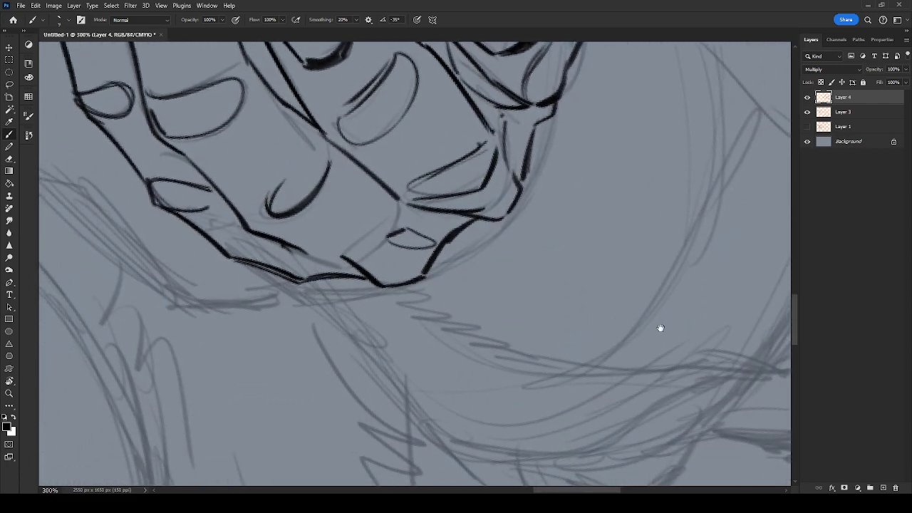
key("ctrl+minus")
key("ctrl+minus")
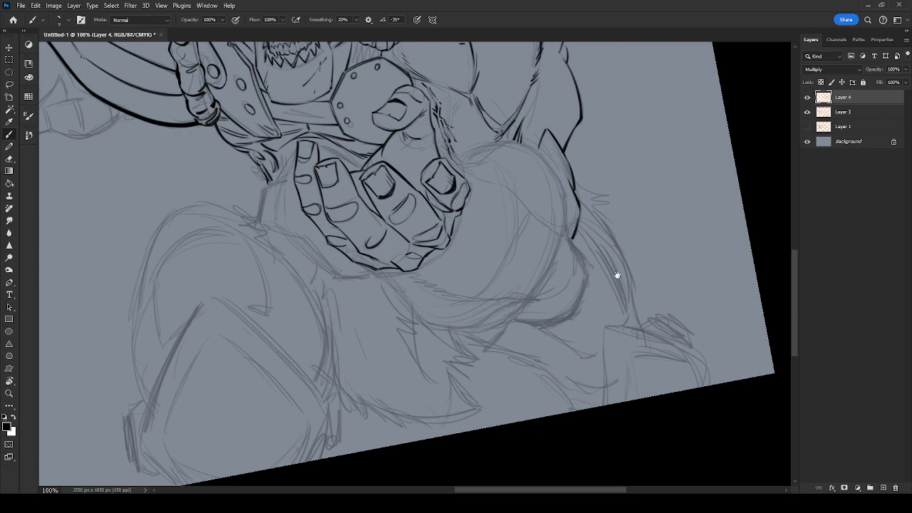
left_click_drag(514, 261, 602, 319)
left_click_drag(541, 191, 611, 252)
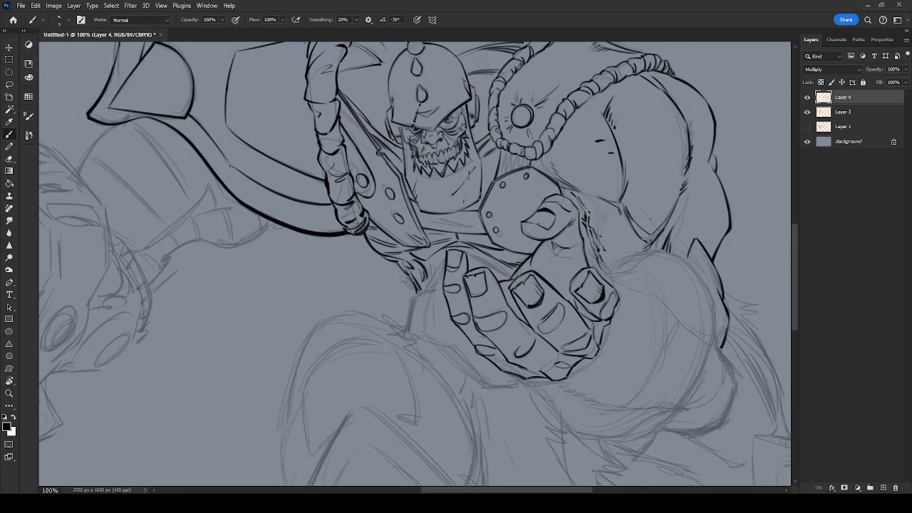
key("ctrl+plus")
key("ctrl+plus")
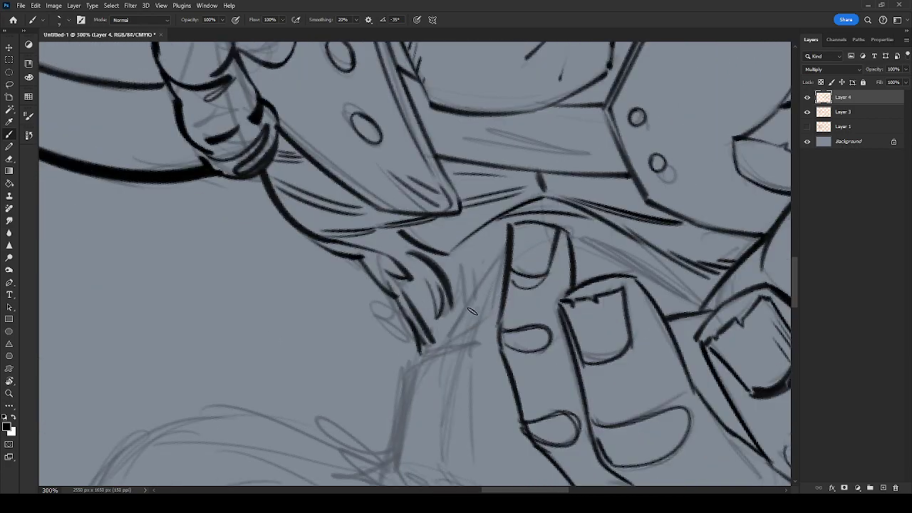
mouse_move(501, 260)
left_mouse_down()
mouse_move(458, 325)
mouse_move(459, 341)
mouse_move(556, 246)
mouse_move(547, 250)
mouse_move(569, 241)
left_mouse_up()
left_click_drag(516, 259, 502, 360)
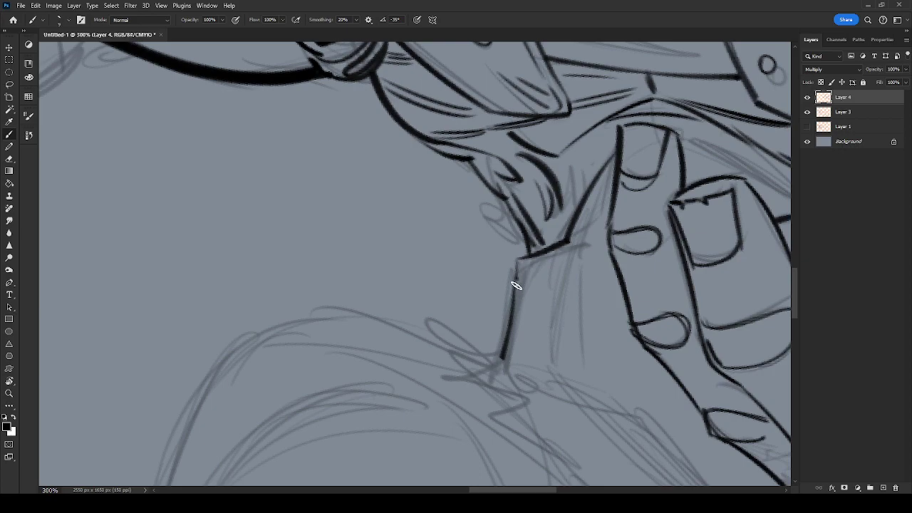
left_click_drag(631, 228, 485, 264)
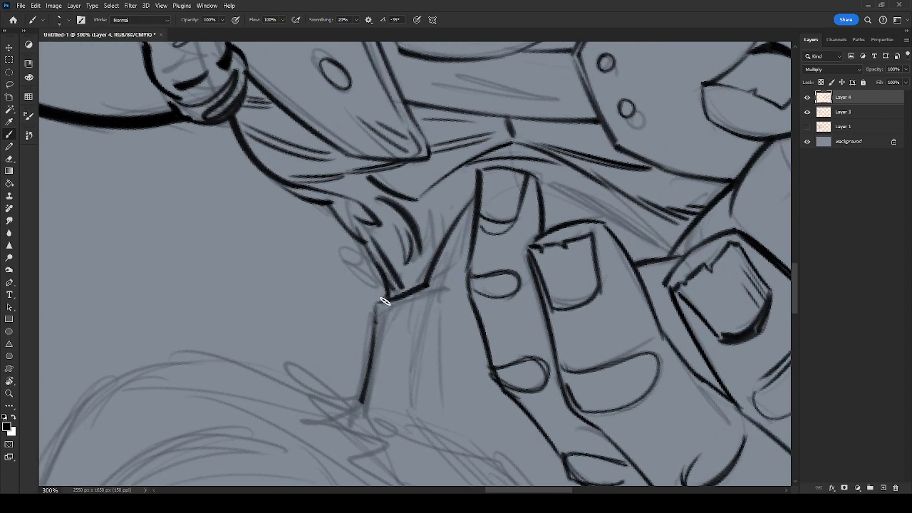
left_click_drag(382, 280, 387, 300)
left_click_drag(639, 233, 581, 259)
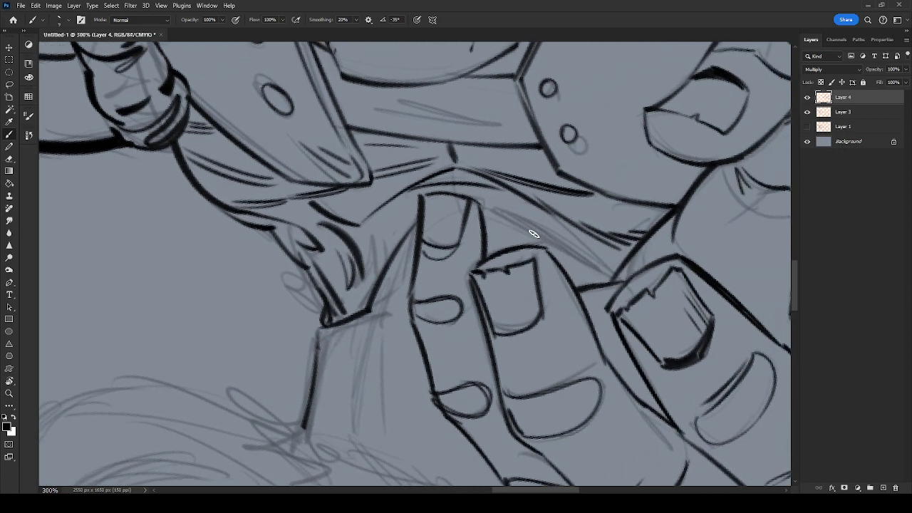
mouse_move(472, 198)
left_mouse_down()
mouse_move(569, 249)
mouse_move(605, 279)
left_mouse_up()
Ink the waist's lower edge from its outer corner, passing under the little finger to the underside of the hand.
scroll(606, 276, "down", 5)
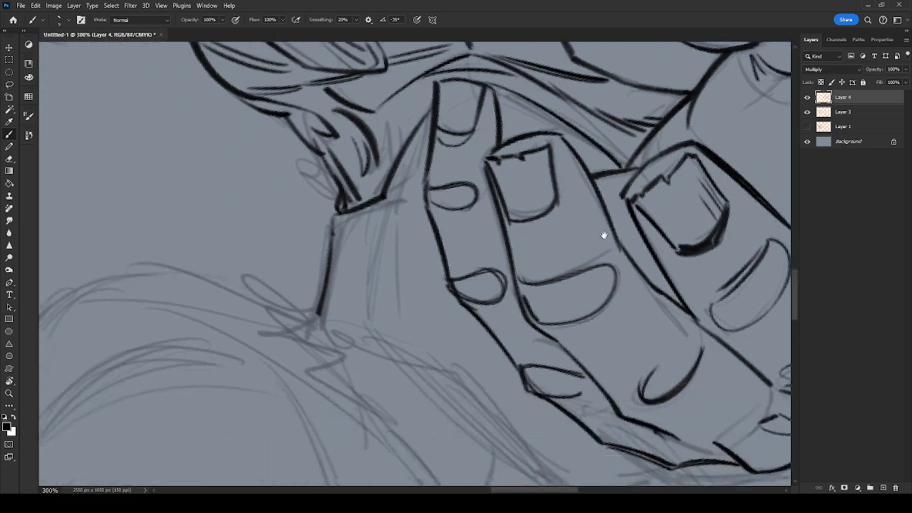
left_click_drag(471, 259, 580, 367)
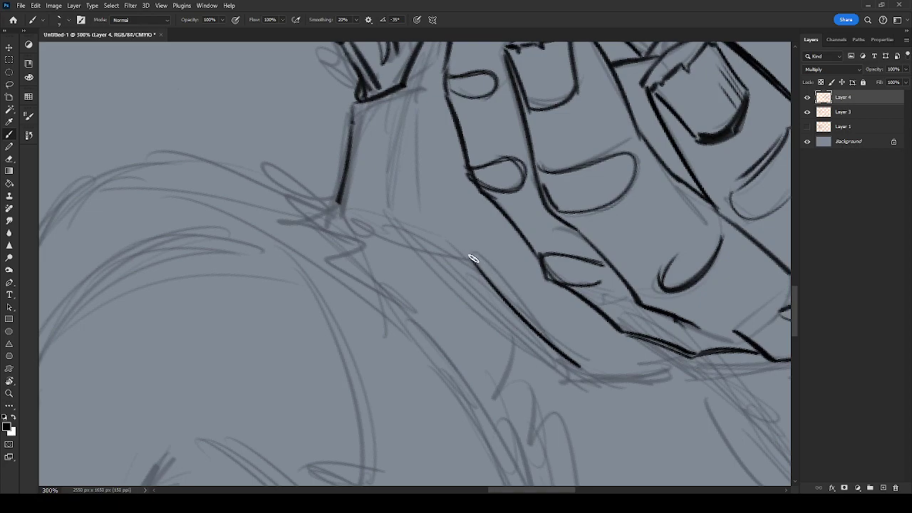
mouse_move(334, 200)
left_mouse_down()
mouse_move(432, 249)
mouse_move(411, 233)
mouse_move(472, 260)
left_mouse_up()
key("space")
mouse_move(580, 368)
left_mouse_down()
mouse_move(728, 347)
mouse_move(597, 278)
left_mouse_up()
left_click_drag(450, 298, 555, 278)
Add black shadows beneath the little and ring fingers' nails and hatch the ring finger's nail.
key("ctrl+minus")
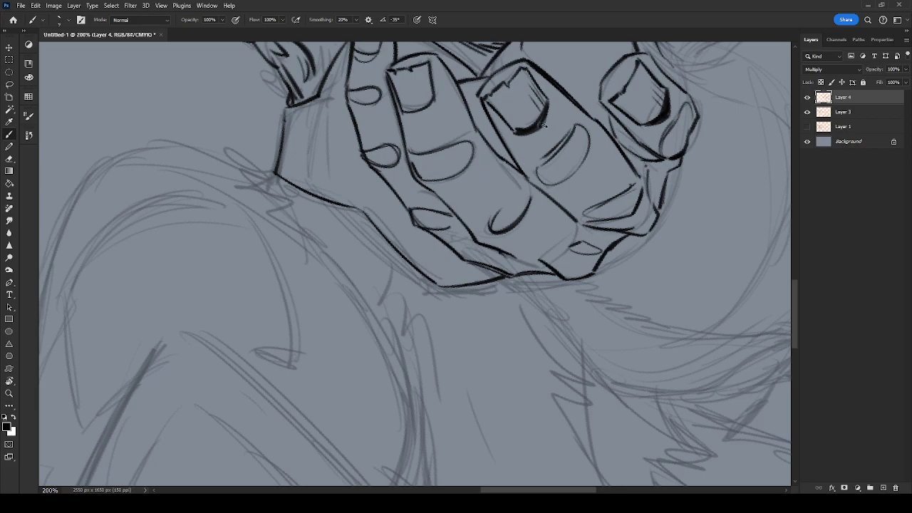
scroll(544, 126, "up", 3)
mouse_move(379, 235)
left_mouse_down()
mouse_move(417, 220)
mouse_move(401, 237)
mouse_move(416, 221)
left_mouse_up()
mouse_move(348, 183)
left_mouse_down()
mouse_move(338, 176)
mouse_move(361, 170)
left_mouse_up()
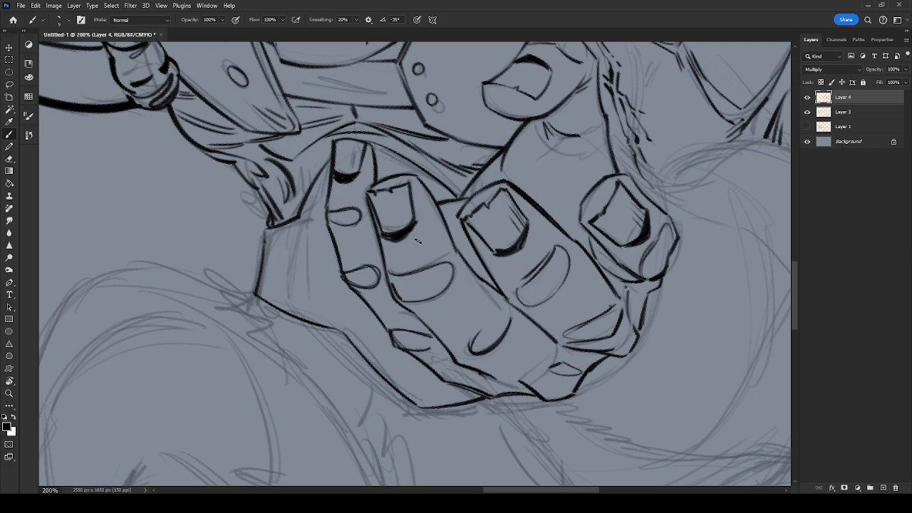
mouse_move(376, 198)
left_mouse_down()
mouse_move(405, 222)
mouse_move(406, 214)
mouse_move(386, 204)
mouse_move(399, 241)
left_mouse_up()
Reduce the angled brush to size 15 and ink the first pointed fur strokes at the waist's outer corner.
mouse_move(486, 236)
left_mouse_down()
mouse_move(558, 307)
mouse_move(476, 179)
mouse_move(503, 238)
mouse_move(549, 292)
mouse_move(563, 265)
mouse_move(708, 240)
mouse_move(632, 169)
mouse_move(593, 240)
mouse_move(692, 304)
mouse_move(549, 41)
left_mouse_up()
key("r")
key("b")
left_click_drag(489, 134, 514, 181)
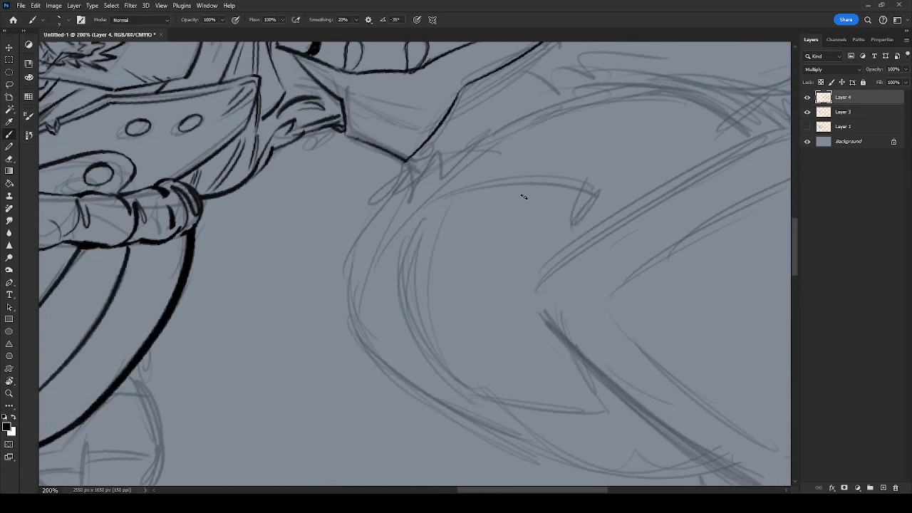
left_click_drag(494, 237, 522, 312)
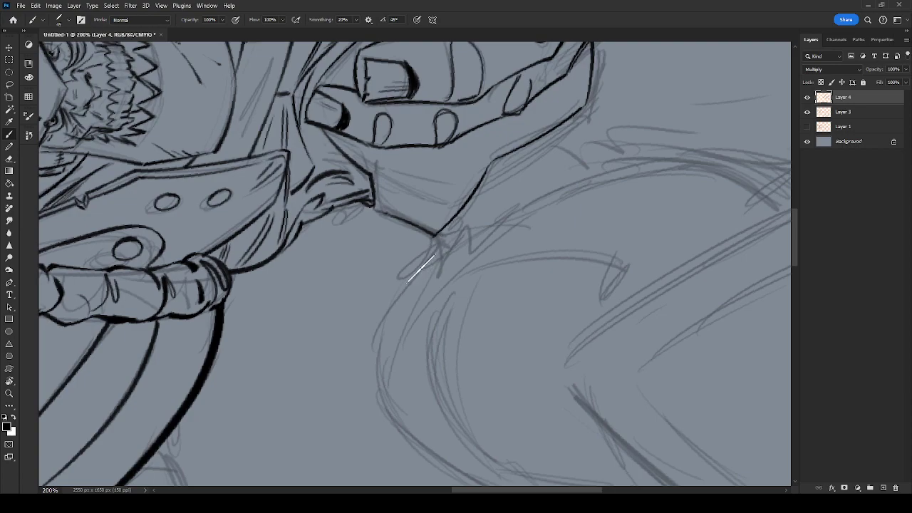
key("bracketleft")
key("bracketleft")
key("bracketleft")
key("bracketleft")
key("bracketleft")
key("bracketleft")
left_click_drag(409, 262, 439, 236)
left_click_drag(407, 269, 442, 243)
Ink a second cluster of short fur spikes below the first ones at the waist corner.
key("space")
mouse_move(523, 225)
left_mouse_down()
mouse_move(507, 238)
mouse_move(496, 221)
left_mouse_up()
key("r")
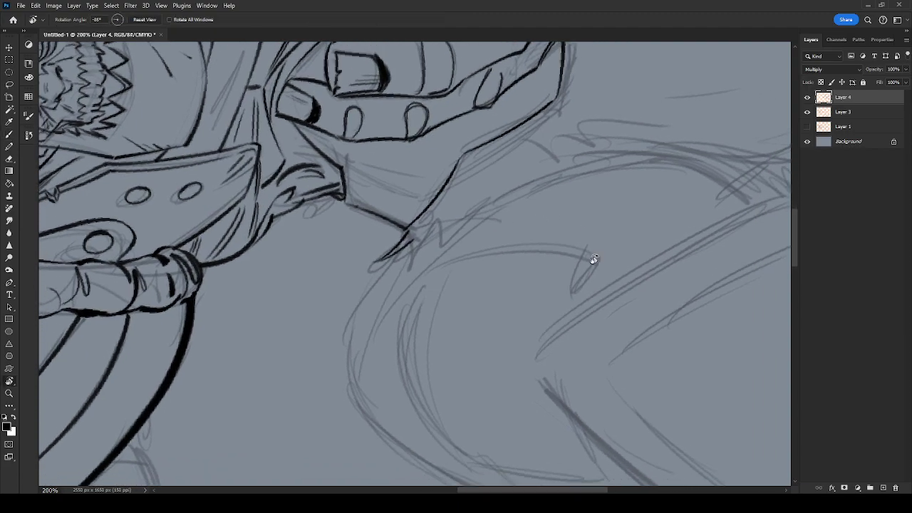
left_click_drag(591, 254, 490, 289)
key("b")
mouse_move(403, 271)
left_mouse_down()
mouse_move(419, 248)
mouse_move(462, 248)
left_mouse_up()
left_click_drag(450, 282, 462, 258)
Ink a dense clump of fur strokes running down from the waist corner along the knee's edge.
key("space")
left_click_drag(517, 293, 413, 229)
key("r")
mouse_move(586, 310)
left_mouse_down()
mouse_move(537, 393)
mouse_move(511, 412)
left_mouse_up()
key("b")
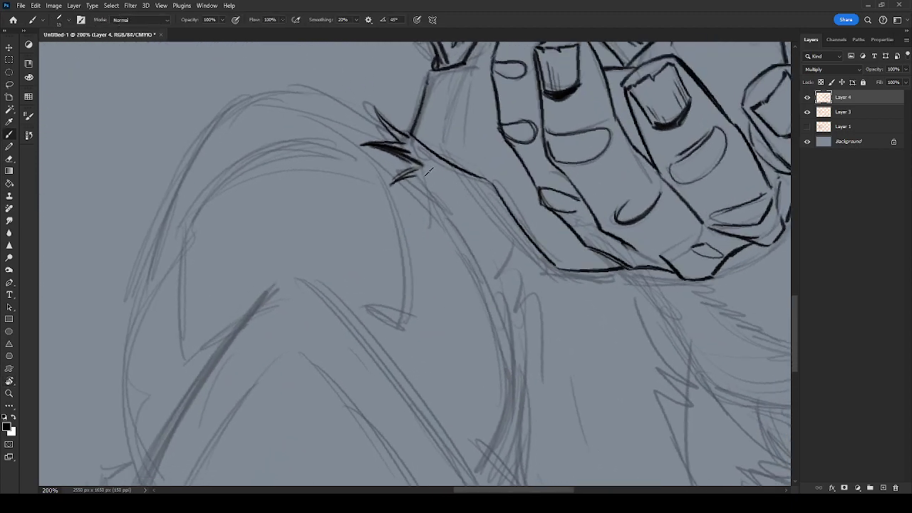
left_click_drag(420, 167, 438, 230)
key("ctrl+z")
mouse_move(424, 171)
left_mouse_down()
mouse_move(441, 231)
mouse_move(456, 240)
left_mouse_up()
mouse_move(425, 170)
left_mouse_down()
mouse_move(436, 232)
mouse_move(418, 205)
left_mouse_up()
left_click_drag(423, 178, 426, 204)
key("ctrl+z")
key("ctrl+z")
mouse_move(420, 171)
left_mouse_down()
mouse_move(418, 205)
mouse_move(422, 188)
mouse_move(393, 183)
mouse_move(409, 161)
left_mouse_up()
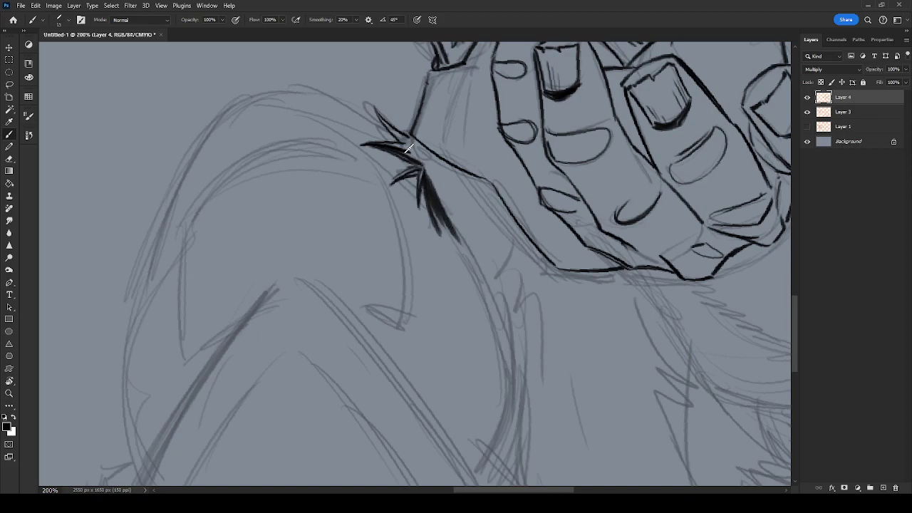
Ink an upward-pointing fur tuft above the waist corner and extend the fur edge further down beside the knee.
left_click_drag(389, 102, 400, 130)
left_click_drag(395, 105, 411, 136)
key("ctrl+z")
key("ctrl+z")
mouse_move(455, 226)
left_mouse_down()
mouse_move(486, 305)
mouse_move(501, 307)
left_mouse_up()
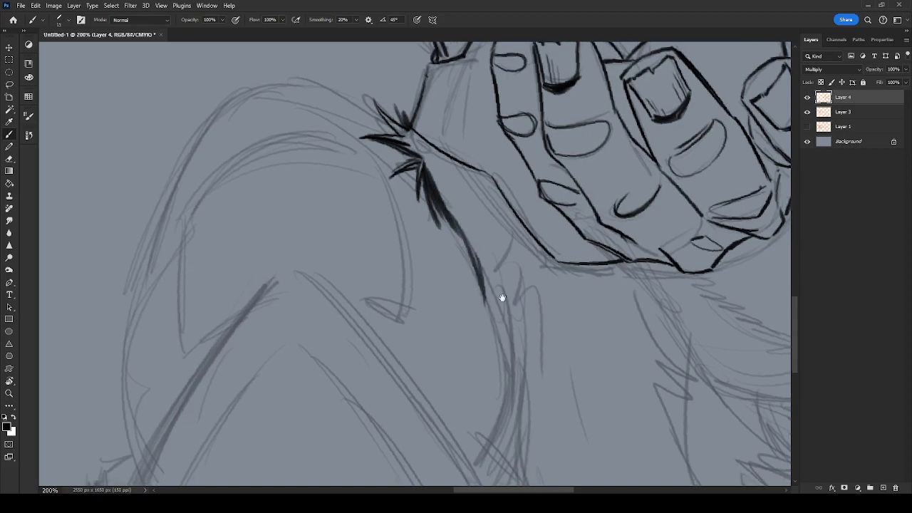
Ink the fur loincloth's long side edge down past the knee, with jagged tufts near its lower end and overlapping upper strands.
scroll(501, 307, "down", 4)
left_click_drag(481, 129, 490, 331)
left_click_drag(504, 190, 507, 310)
left_click_drag(509, 264, 522, 367)
left_click_drag(507, 301, 540, 393)
mouse_move(528, 351)
left_mouse_down()
mouse_move(568, 419)
mouse_move(539, 358)
mouse_move(438, 242)
left_mouse_up()
mouse_move(478, 332)
left_mouse_down()
mouse_move(459, 255)
mouse_move(540, 349)
left_mouse_up()
left_click_drag(482, 292, 547, 357)
left_click_drag(648, 242, 539, 311)
left_click_drag(427, 272, 609, 329)
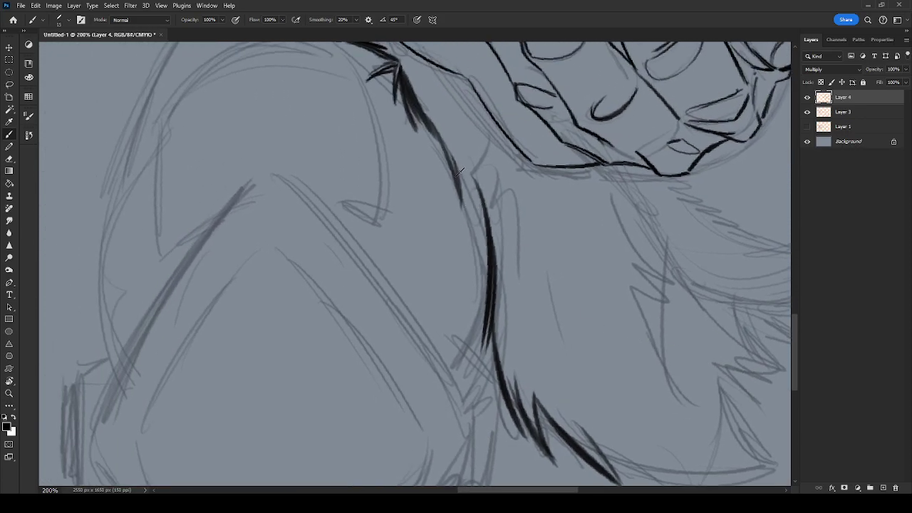
mouse_move(460, 218)
left_mouse_down()
mouse_move(466, 151)
mouse_move(468, 161)
left_mouse_up()
mouse_move(482, 239)
left_mouse_down()
mouse_move(469, 164)
mouse_move(489, 231)
left_mouse_up()
Ink the loincloth's curved bottom fur edge with overlapping strokes, its pointed tip and the far side's notched tuft.
mouse_move(658, 337)
left_mouse_down()
mouse_move(543, 299)
mouse_move(445, 238)
left_mouse_up()
left_click_drag(508, 277, 575, 378)
left_click_drag(524, 315, 577, 379)
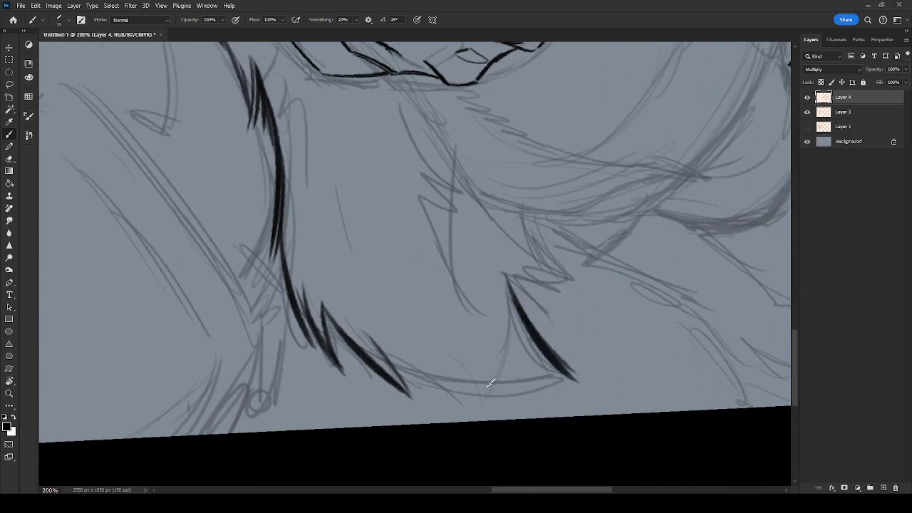
left_click_drag(385, 352, 513, 401)
left_click_drag(427, 362, 554, 385)
mouse_move(460, 369)
left_mouse_down()
mouse_move(580, 377)
mouse_move(570, 388)
mouse_move(590, 382)
left_mouse_up()
left_click_drag(482, 381, 582, 384)
left_click_drag(448, 369, 532, 399)
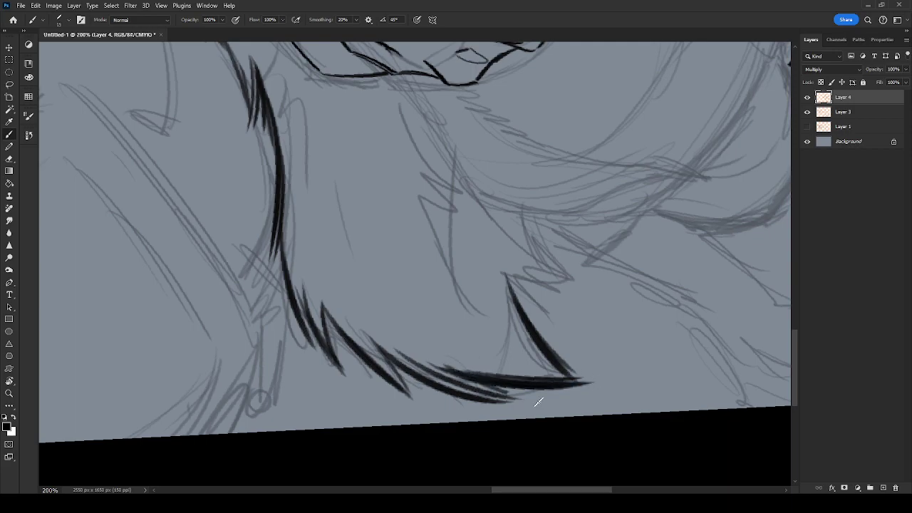
left_click_drag(509, 279, 544, 315)
Review the inked fur loincloth and hand in the context of the whole figure at reduced magnification.
left_click_drag(604, 177, 499, 198)
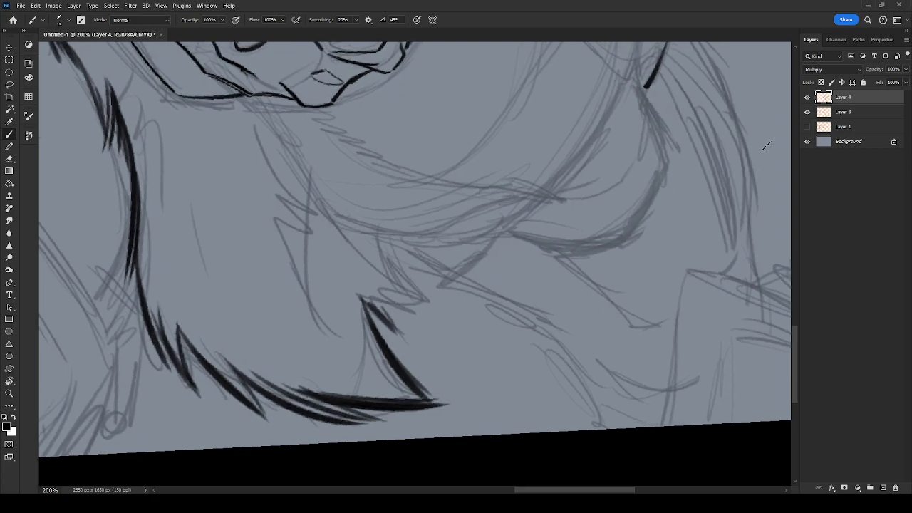
key("ctrl+minus")
key("ctrl+minus")
left_click_drag(609, 258, 696, 369)
left_click_drag(572, 351, 605, 360)
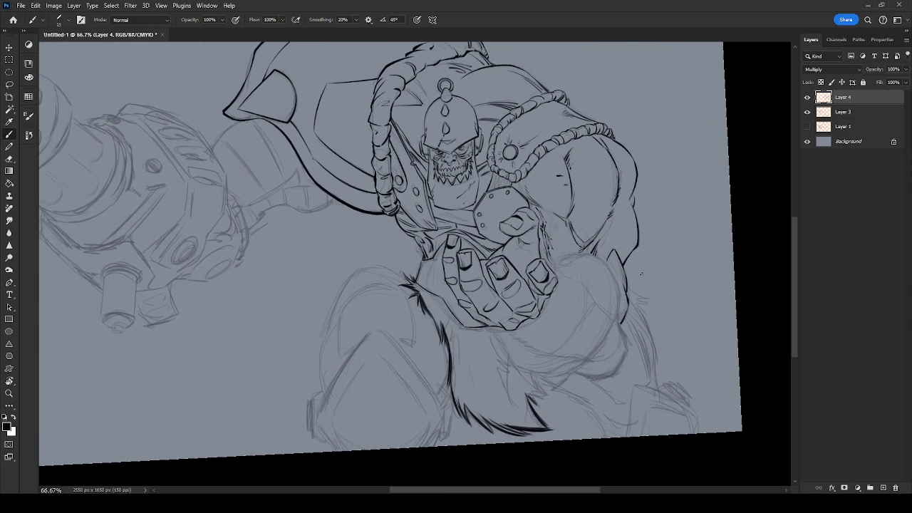
key("ctrl+plus")
left_click_drag(679, 256, 570, 338)
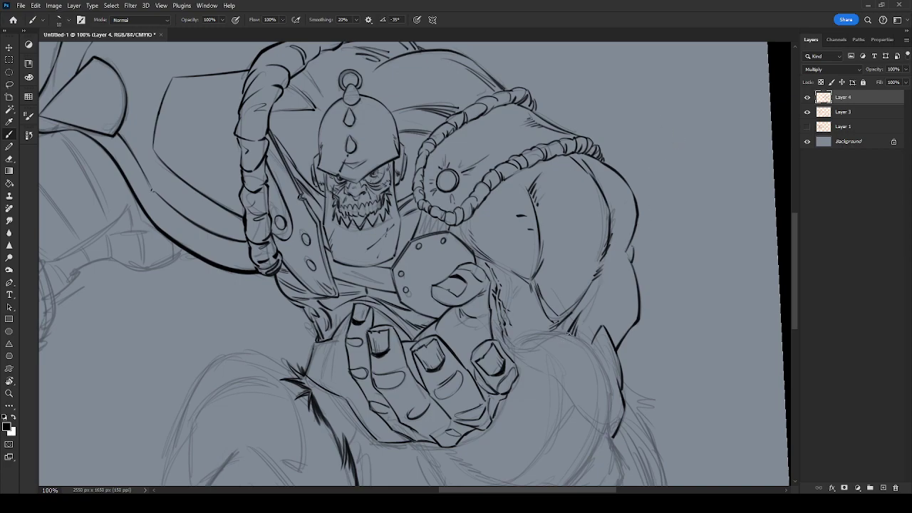
mouse_move(622, 371)
left_mouse_down()
mouse_move(665, 249)
mouse_move(700, 291)
mouse_move(670, 273)
mouse_move(665, 320)
left_mouse_up()
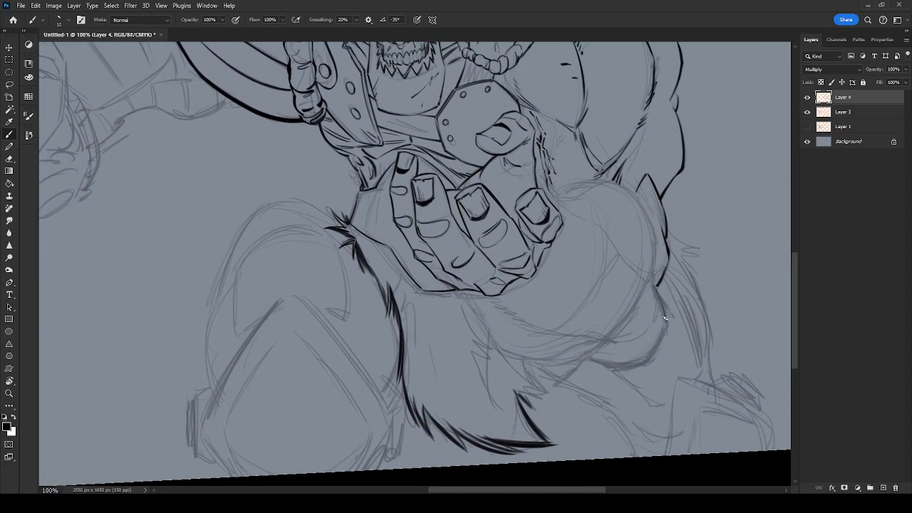
Ink the elbow's angular outline below the shoulder armour and around to the forearm's underside.
left_click_drag(658, 241, 651, 279)
left_click_drag(647, 359, 666, 324)
key("r")
mouse_move(658, 356)
left_mouse_down()
mouse_move(672, 297)
mouse_move(615, 389)
mouse_move(523, 358)
mouse_move(572, 239)
left_mouse_up()
key("b")
left_click_drag(576, 322, 606, 341)
left_click_drag(568, 300, 579, 325)
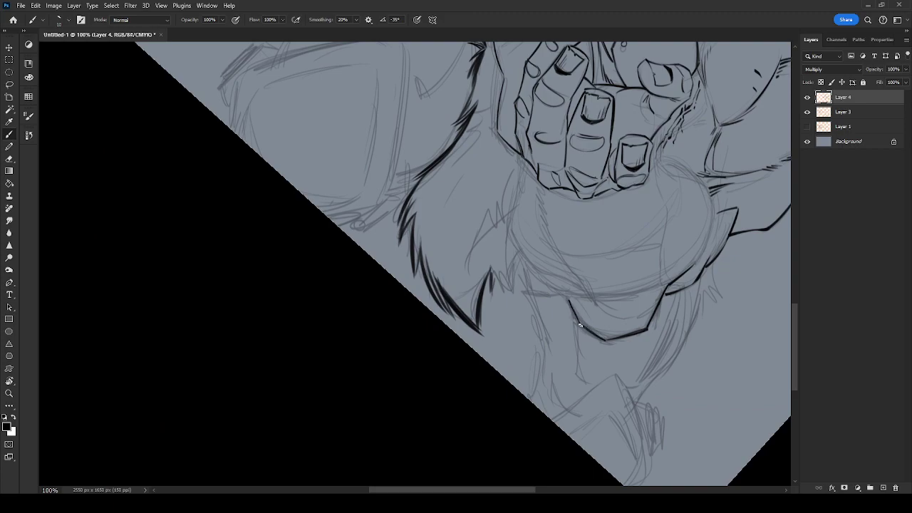
Ink the forearm's rounded upper contour down to the elbow and the curved hand edge beneath the fingers.
mouse_move(651, 293)
left_mouse_down()
mouse_move(636, 346)
mouse_move(690, 320)
mouse_move(695, 255)
mouse_move(688, 300)
left_mouse_up()
key("r")
key("b")
mouse_move(691, 265)
left_mouse_down()
mouse_move(688, 227)
mouse_move(672, 198)
mouse_move(619, 191)
left_mouse_up()
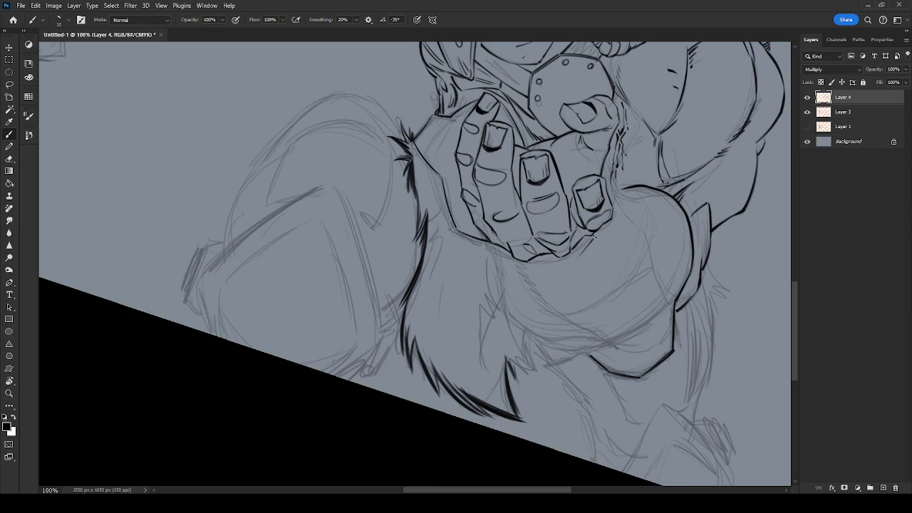
left_click_drag(569, 260, 606, 225)
mouse_move(569, 259)
left_mouse_down()
mouse_move(525, 265)
mouse_move(495, 254)
left_mouse_up()
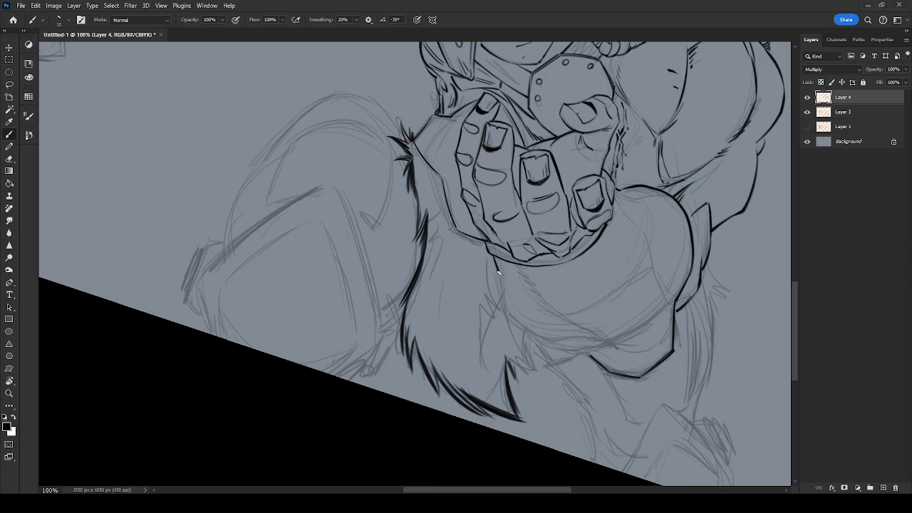
Ink the forearm's lower contour from the hand to the elbow and thicken the elbow's outer edge.
left_click_drag(499, 275, 506, 312)
left_click_drag(537, 338, 590, 354)
key("ctrl+z")
key("ctrl+plus")
mouse_move(682, 256)
left_mouse_down()
mouse_move(653, 248)
mouse_move(489, 338)
mouse_move(662, 203)
mouse_move(590, 227)
left_mouse_up()
left_click_drag(639, 171, 642, 246)
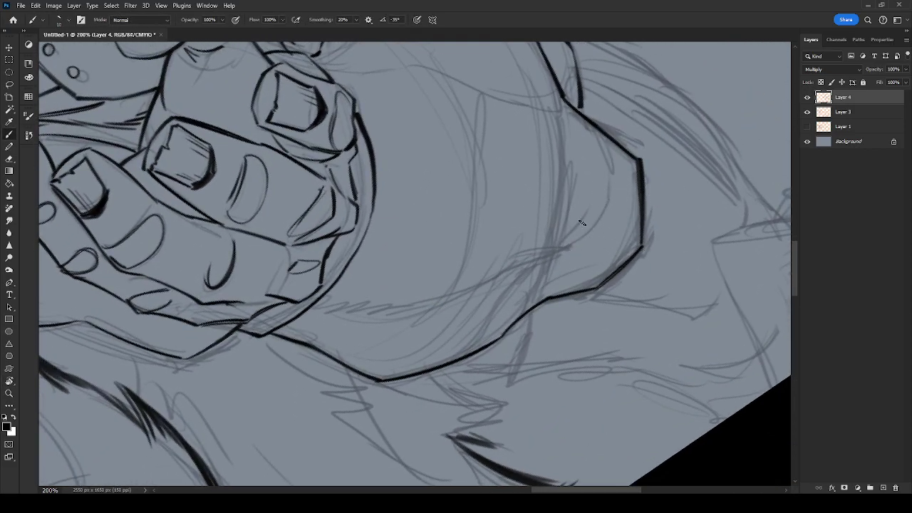
Ink an oval rivet inside the lower outer corner of the elbow armour.
mouse_move(588, 220)
left_mouse_down()
mouse_move(617, 241)
mouse_move(587, 263)
mouse_move(604, 218)
left_mouse_up()
key("ctrl+z")
mouse_move(590, 264)
left_mouse_down()
mouse_move(597, 219)
mouse_move(667, 204)
mouse_move(708, 297)
mouse_move(676, 305)
left_mouse_up()
key("r")
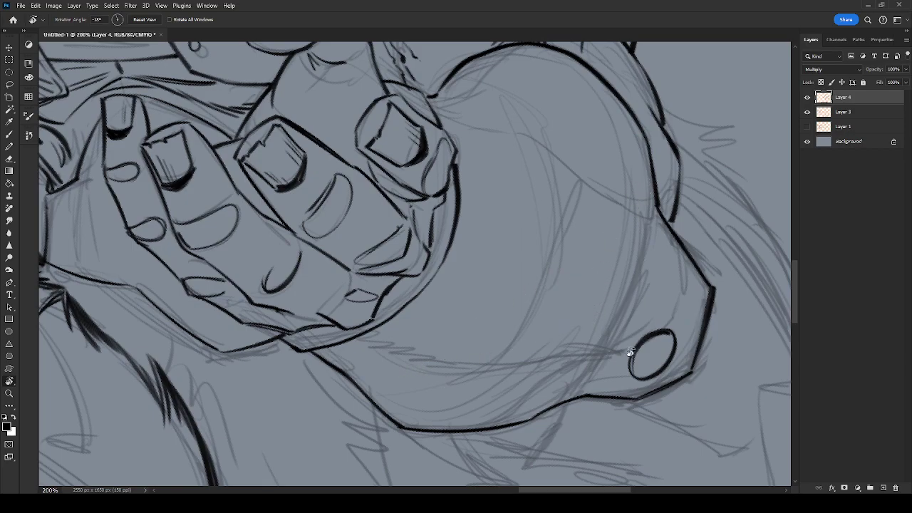
key("ctrl+minus")
key("ctrl+minus")
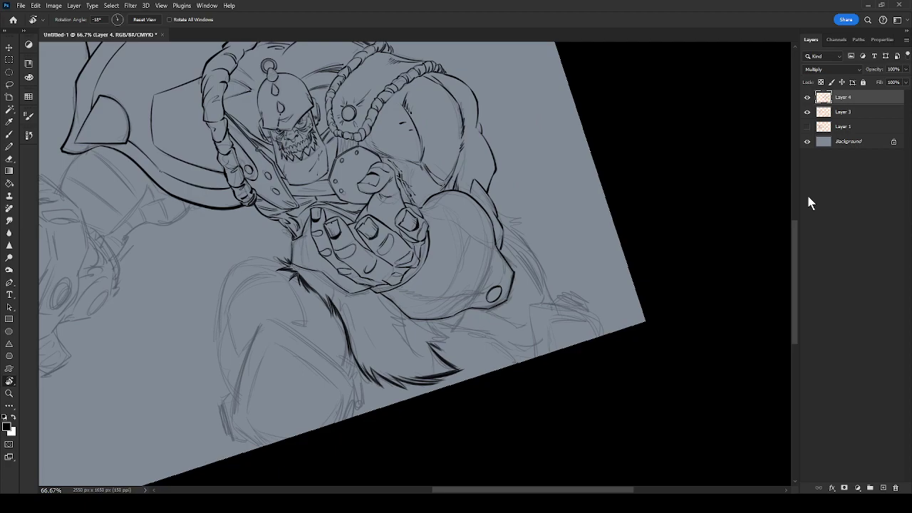
left_click_drag(567, 270, 666, 309)
key("b")
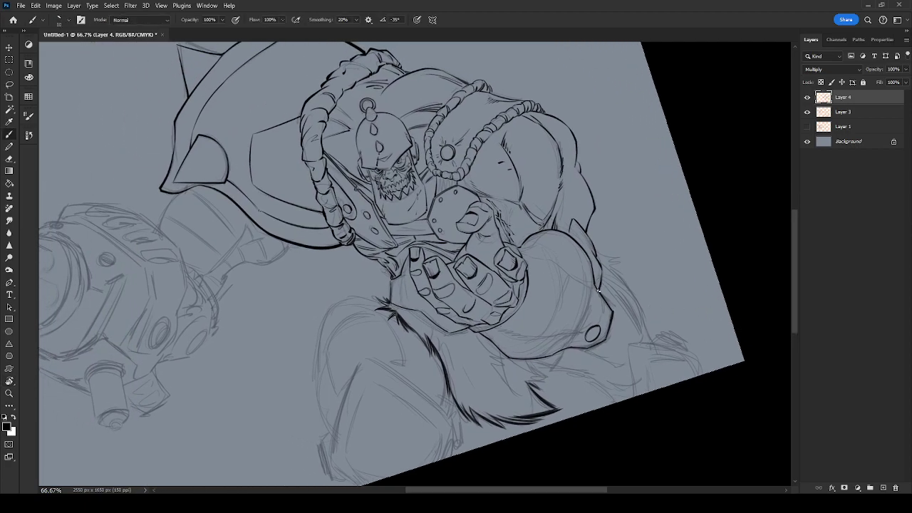
Ink the near side edge of the leg plate beyond the elbow, down to the canvas's lower edge.
key("ctrl+plus")
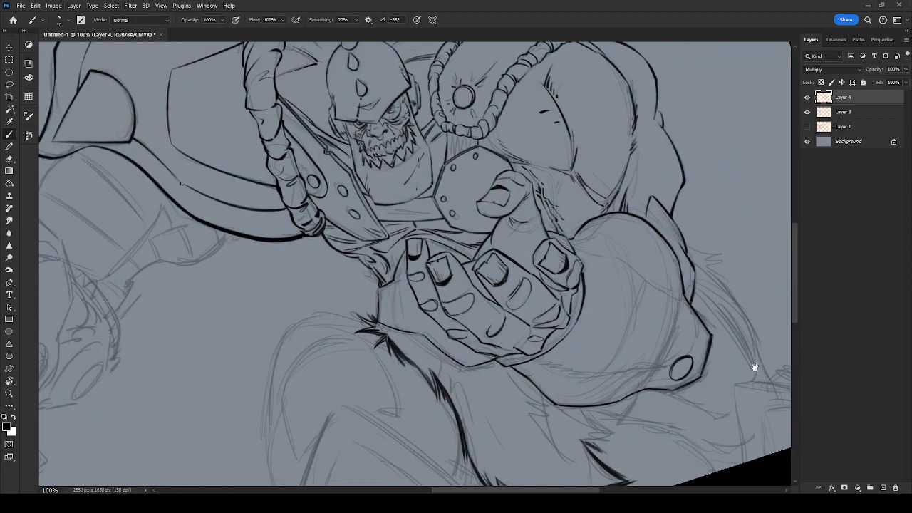
left_click_drag(761, 361, 635, 244)
key("ctrl+plus")
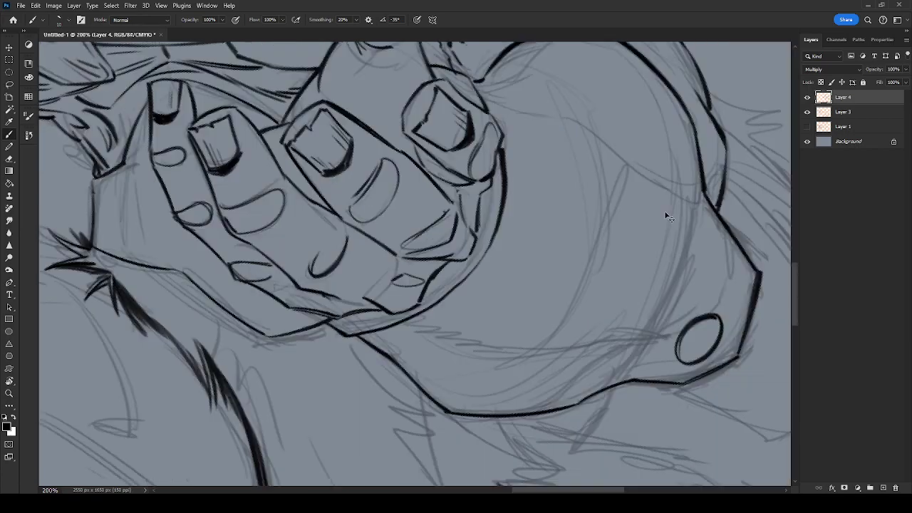
left_click_drag(755, 358, 517, 193)
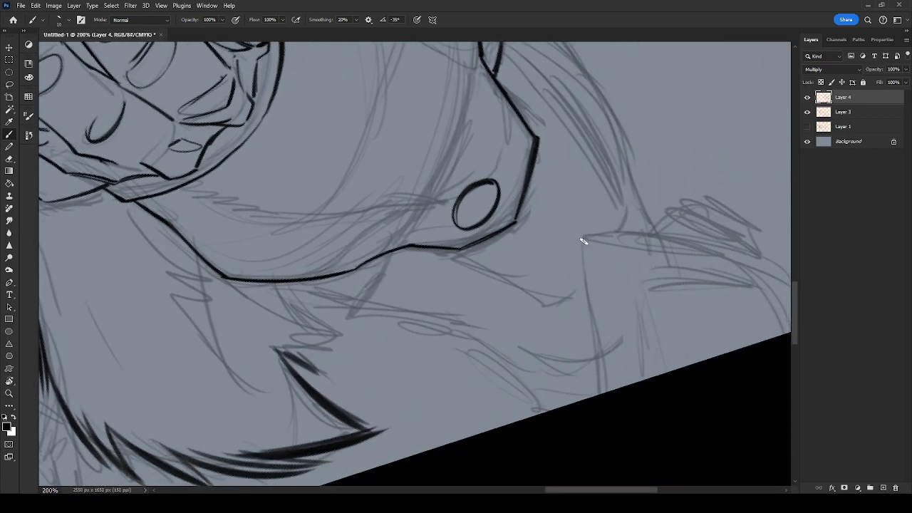
left_click_drag(590, 308, 582, 261)
left_click_drag(588, 309, 604, 391)
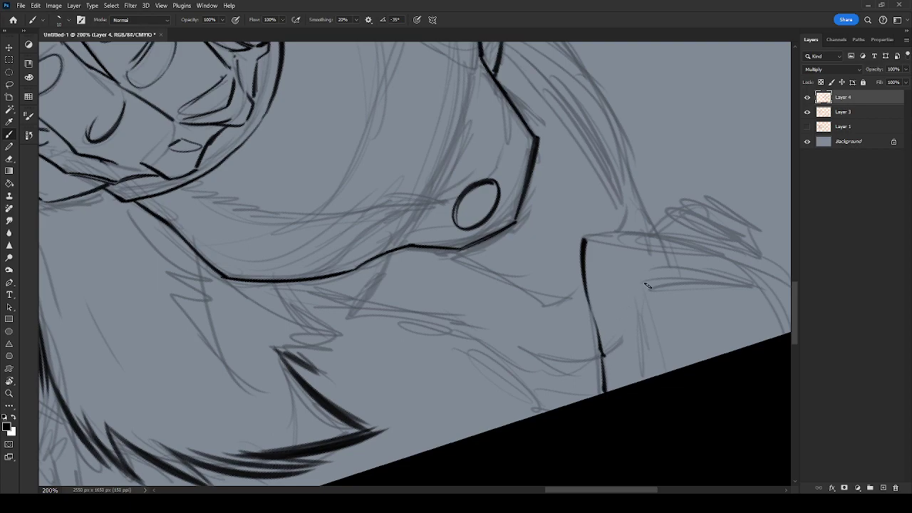
Ink the curved top edge of the leg plate and around its outer corner to the canvas edge.
left_click_drag(687, 274, 568, 315)
key("r")
left_click_drag(655, 382, 619, 112)
key("space")
left_click_drag(580, 161, 675, 280)
key("b")
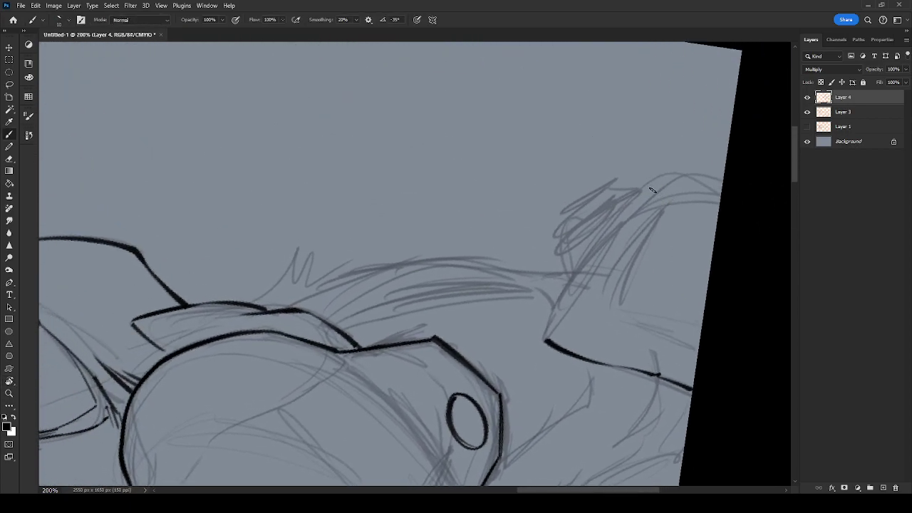
mouse_move(643, 189)
left_mouse_down()
mouse_move(542, 339)
mouse_move(641, 192)
mouse_move(680, 174)
mouse_move(718, 235)
mouse_move(568, 422)
mouse_move(623, 271)
mouse_move(623, 330)
mouse_move(560, 277)
mouse_move(462, 268)
left_mouse_up()
key("ctrl+z")
key("r")
key("b")
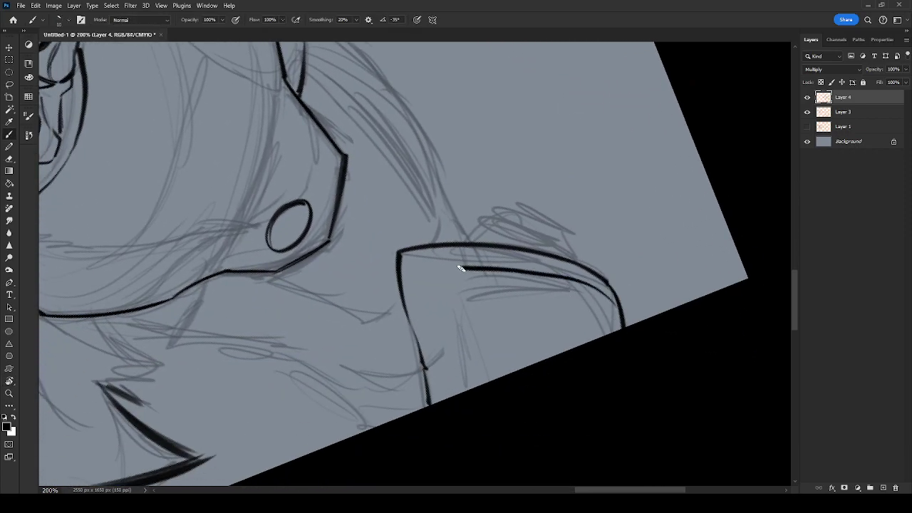
Ink the leg plate's inner border parallel to its rim, with small nick and shading strokes.
key("ctrl+z")
mouse_move(621, 316)
left_mouse_down()
mouse_move(587, 282)
mouse_move(527, 268)
mouse_move(448, 276)
left_mouse_up()
left_click_drag(469, 391, 450, 277)
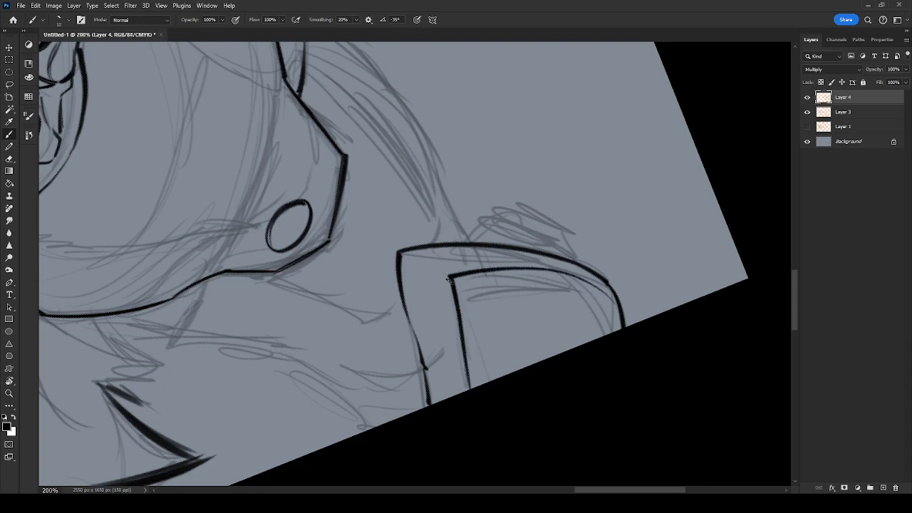
left_click_drag(427, 367, 446, 349)
left_click_drag(435, 367, 448, 353)
left_click_drag(606, 300, 606, 334)
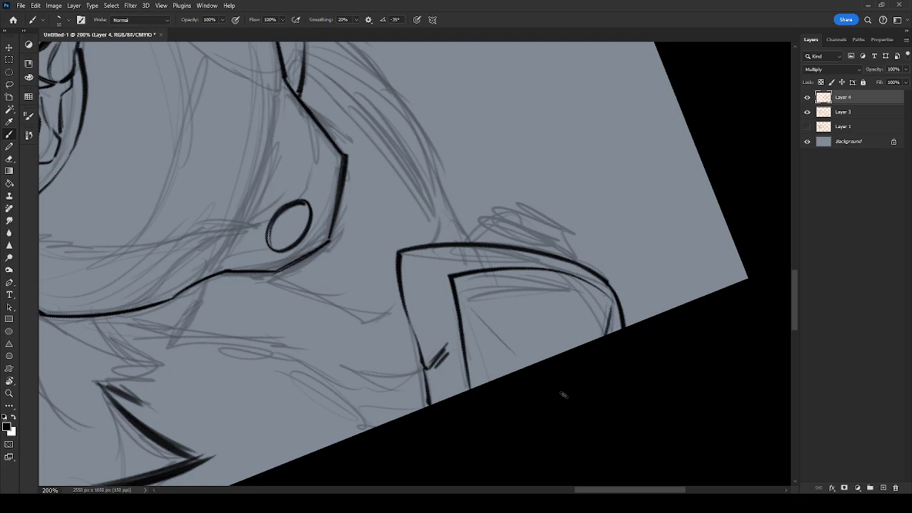
Ink the leg's outer contour from the elbow armour down to the plate and the small angular shape behind the plate.
mouse_move(617, 289)
left_mouse_down()
mouse_move(667, 364)
mouse_move(709, 366)
mouse_move(553, 350)
mouse_move(679, 315)
mouse_move(647, 356)
mouse_move(650, 372)
left_mouse_up()
mouse_move(708, 320)
left_mouse_down()
mouse_move(673, 269)
mouse_move(670, 314)
left_mouse_up()
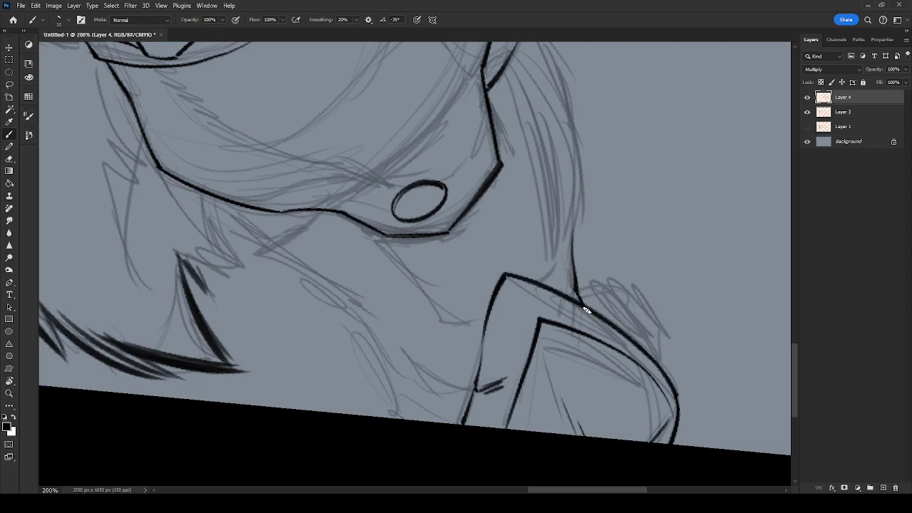
left_click_drag(613, 292, 654, 360)
mouse_move(615, 292)
left_mouse_down()
mouse_move(650, 335)
mouse_move(631, 304)
mouse_move(662, 366)
left_mouse_up()
mouse_move(606, 273)
left_mouse_down()
mouse_move(627, 344)
mouse_move(617, 329)
left_mouse_up()
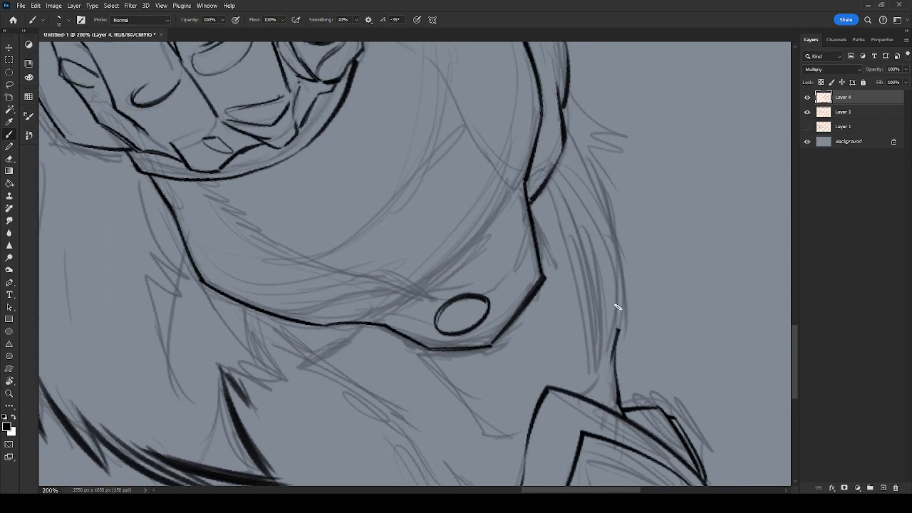
mouse_move(611, 233)
left_mouse_down()
mouse_move(621, 326)
mouse_move(598, 185)
mouse_move(563, 125)
left_mouse_up()
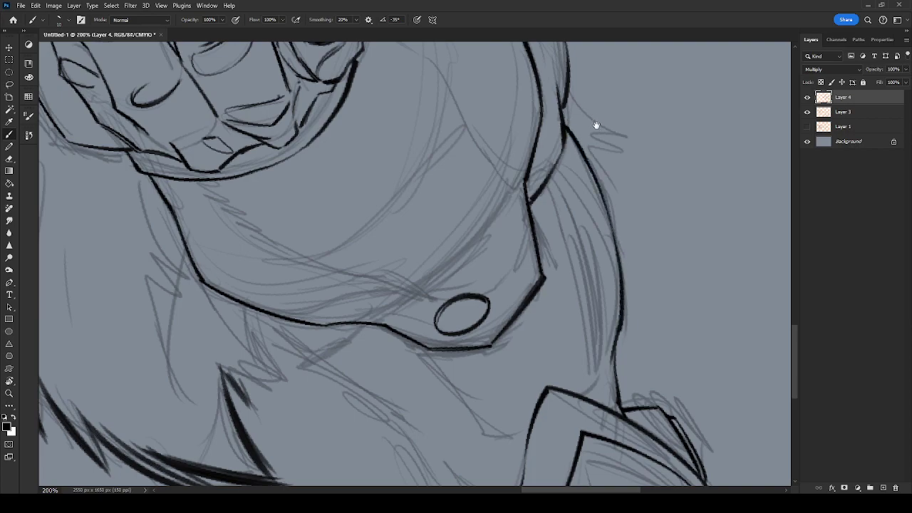
Ink the angular contour from beneath the elbow to the leg plate and the long curved fold inside the leg's outer contour.
left_click_drag(588, 165, 642, 155)
left_click_drag(641, 290, 700, 200)
mouse_move(515, 241)
left_mouse_down()
mouse_move(591, 334)
mouse_move(635, 333)
left_mouse_up()
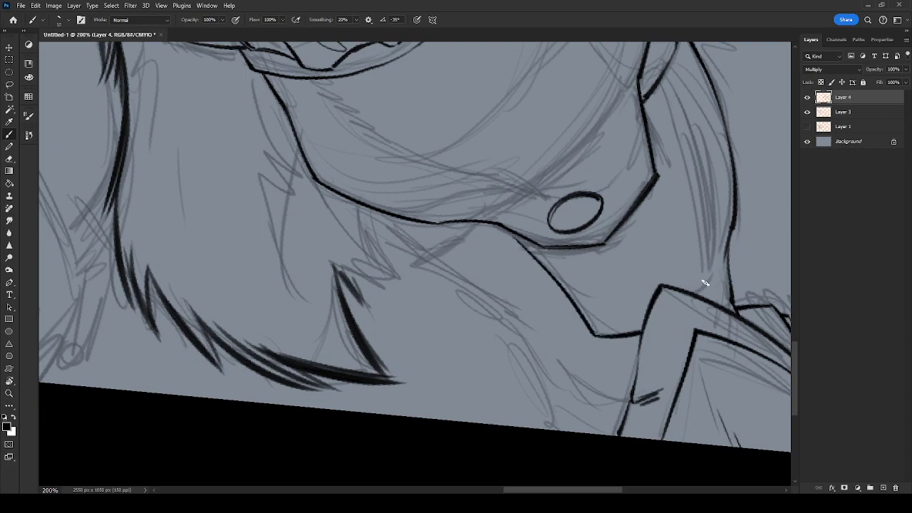
mouse_move(712, 270)
left_mouse_down()
mouse_move(707, 211)
mouse_move(669, 84)
left_mouse_up()
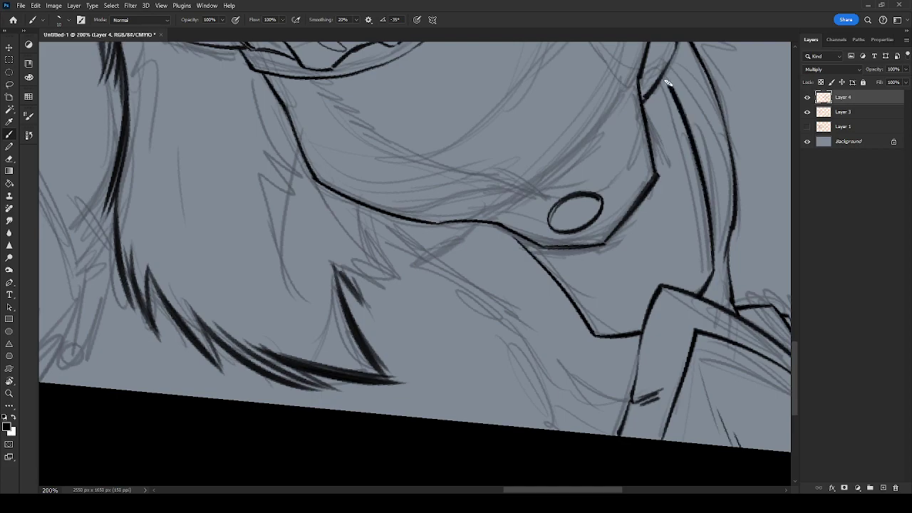
Ink the short pointed flap under the forearm and the leg's lower contour from it to the canvas edge.
left_click_drag(578, 291, 640, 274)
mouse_move(480, 242)
left_mouse_down()
mouse_move(555, 199)
mouse_move(475, 248)
left_mouse_up()
key("ctrl+z")
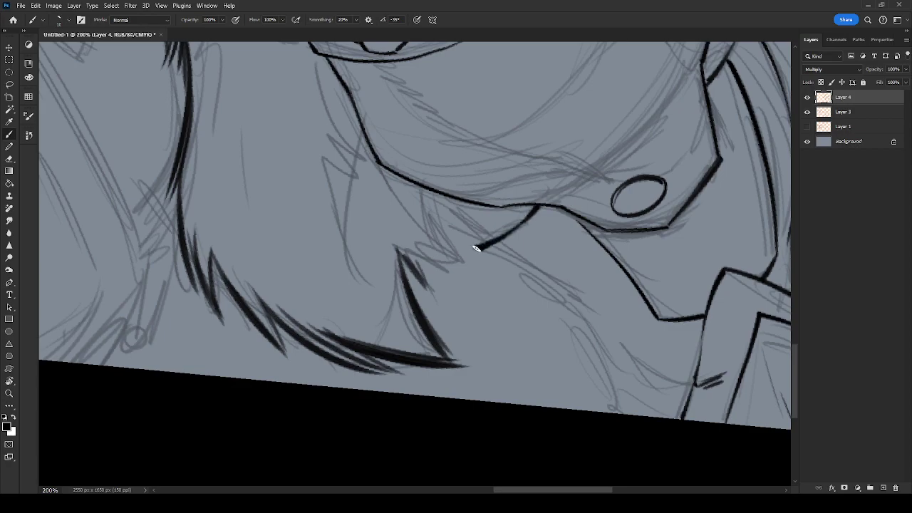
mouse_move(438, 195)
left_mouse_down()
mouse_move(468, 230)
mouse_move(578, 306)
mouse_move(568, 208)
mouse_move(572, 257)
mouse_move(590, 294)
left_mouse_up()
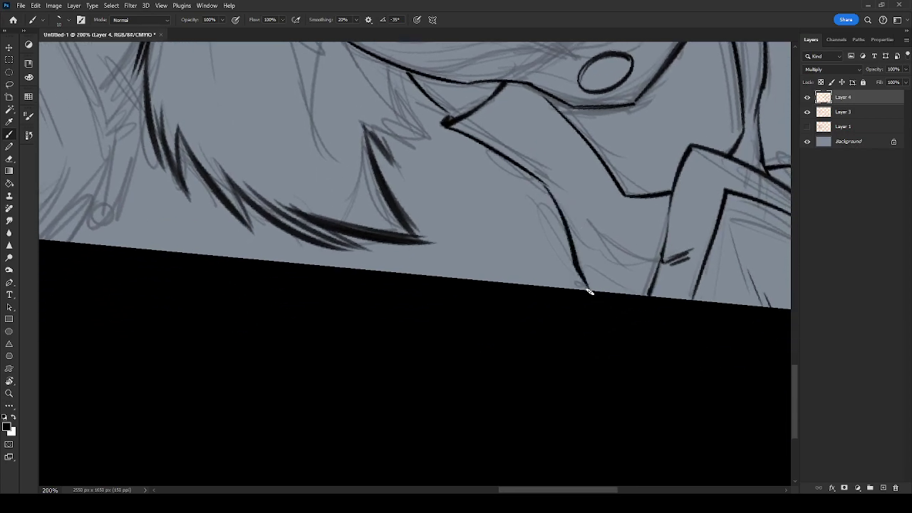
mouse_move(634, 225)
left_mouse_down()
mouse_move(625, 289)
mouse_move(578, 379)
left_mouse_up()
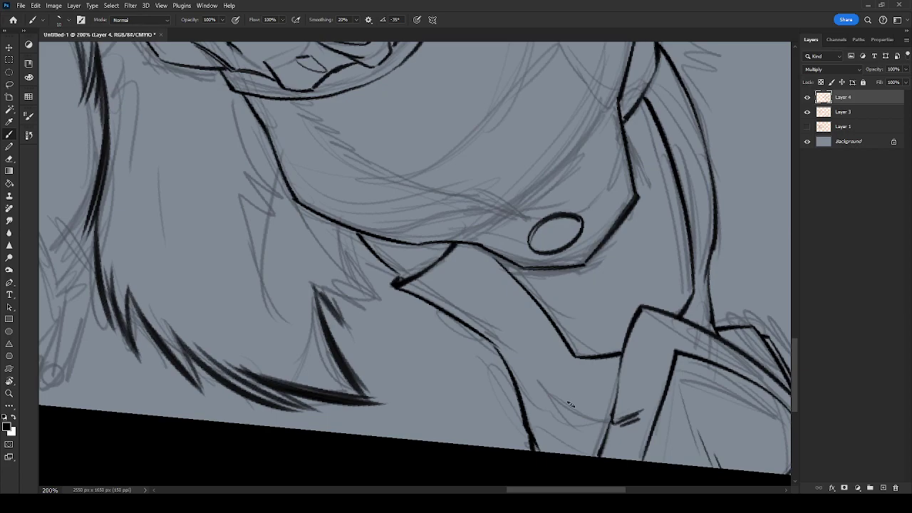
Erase the rough lower end of the leg's contour and redraw it along the canvas edge.
key("e")
mouse_move(533, 428)
left_mouse_down()
mouse_move(525, 428)
mouse_move(547, 454)
mouse_move(518, 407)
left_mouse_up()
key("b")
mouse_move(567, 444)
left_mouse_down()
mouse_move(520, 412)
mouse_move(518, 400)
mouse_move(530, 450)
mouse_move(526, 433)
mouse_move(555, 447)
mouse_move(532, 446)
mouse_move(576, 453)
left_mouse_up()
left_click_drag(533, 433, 591, 455)
left_click_drag(532, 427, 587, 461)
left_click_drag(644, 285, 616, 386)
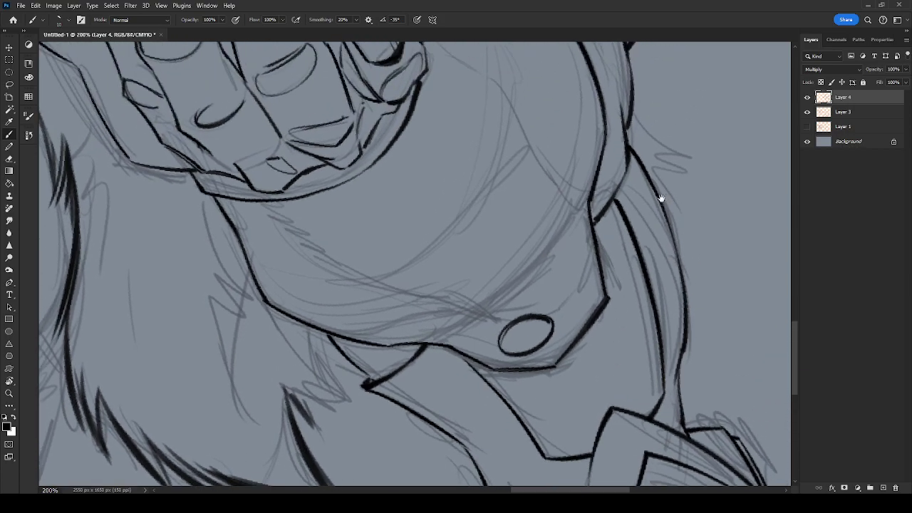
Review the inked arm, shoulder and helmeted head while trying short hatch strokes on the shoulder's upper contour.
left_click_drag(661, 198, 693, 367)
left_click_drag(675, 269, 656, 409)
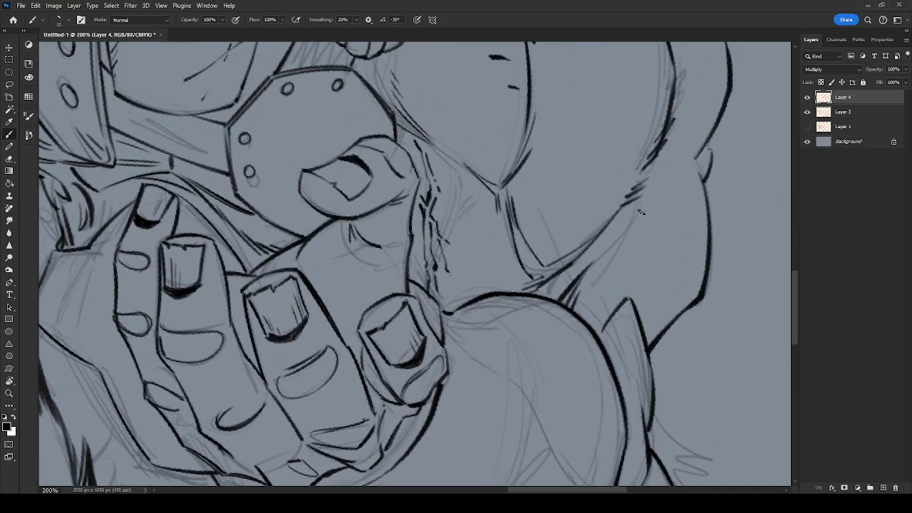
left_click_drag(630, 231, 588, 299)
left_click_drag(717, 96, 680, 359)
left_click_drag(627, 267, 689, 310)
left_click_drag(635, 249, 733, 301)
left_click_drag(583, 256, 655, 362)
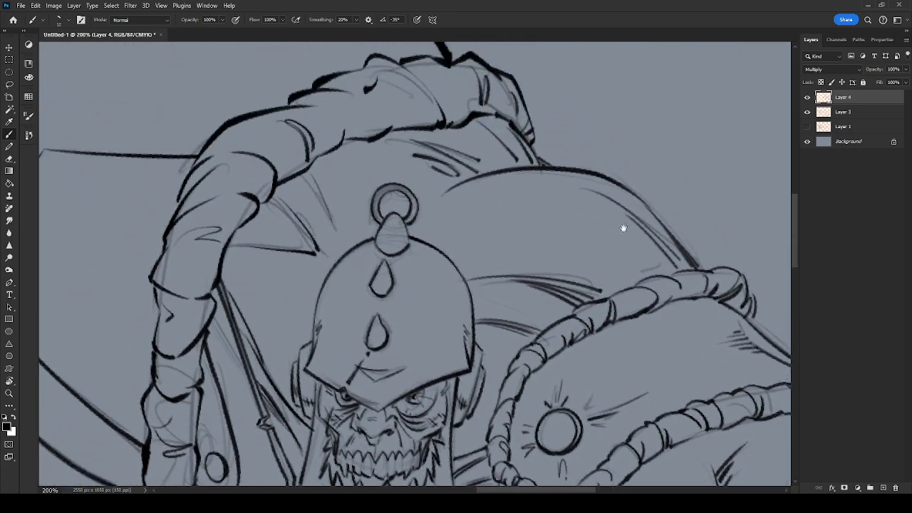
left_click_drag(650, 322, 663, 273)
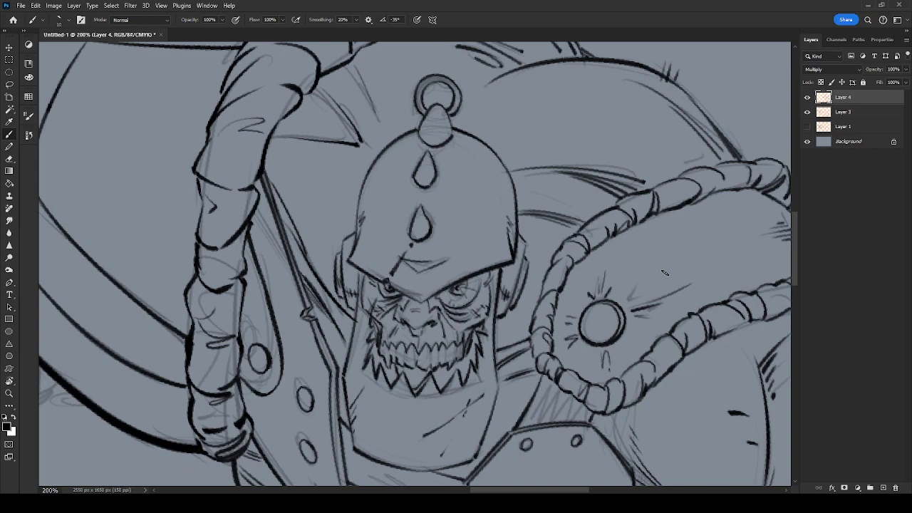
key("ctrl+z")
left_click_drag(612, 300, 691, 247)
left_click_drag(684, 392, 741, 247)
Ink thick spiky fur tufts along the loincloth's edge beneath the forearm with the brush angled at 45°.
key("r")
left_click_drag(686, 355, 704, 288)
left_click_drag(721, 339, 575, 191)
left_click_drag(710, 307, 608, 128)
left_click_drag(651, 332, 626, 281)
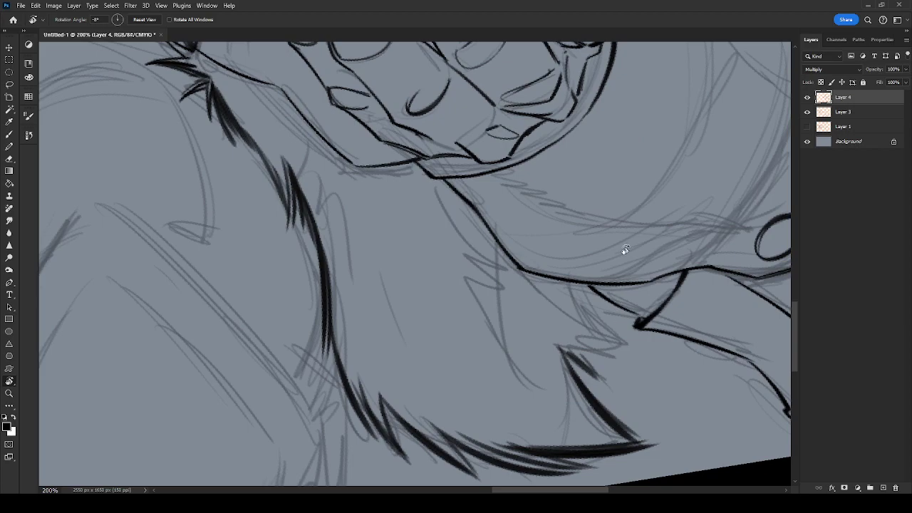
key("b")
key("period")
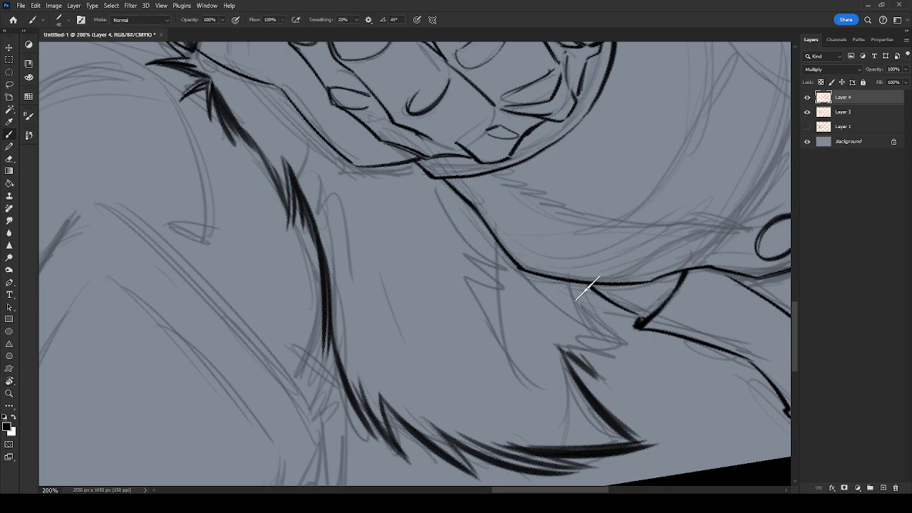
mouse_move(564, 345)
left_mouse_down()
mouse_move(619, 369)
mouse_move(612, 362)
mouse_move(631, 342)
left_mouse_up()
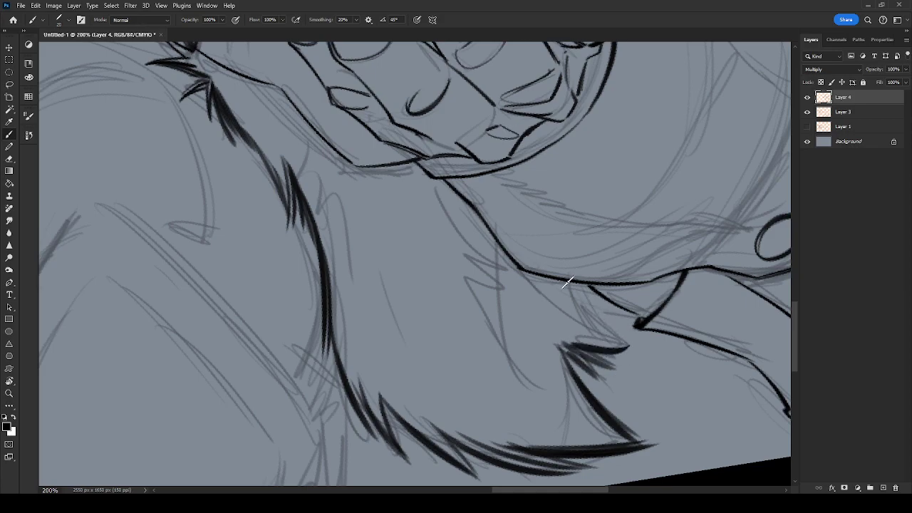
left_click_drag(570, 283, 644, 351)
left_click_drag(580, 317, 639, 346)
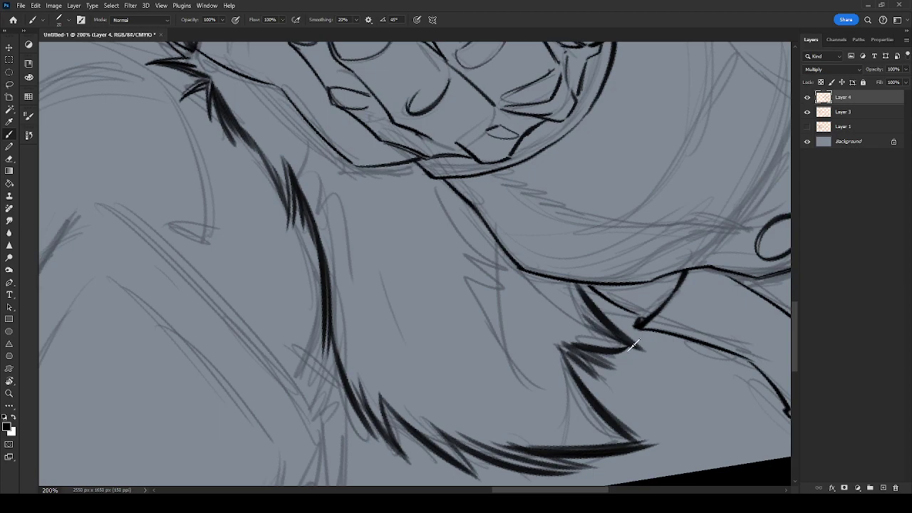
Ink tapered fur strands inside the loincloth below the forearm and beneath the hand.
left_click_drag(523, 282, 568, 299)
mouse_move(566, 250)
left_mouse_down()
mouse_move(635, 324)
mouse_move(477, 184)
mouse_move(563, 283)
mouse_move(525, 266)
mouse_move(563, 336)
left_mouse_up()
mouse_move(538, 302)
left_mouse_down()
mouse_move(570, 347)
mouse_move(562, 356)
mouse_move(620, 422)
left_mouse_up()
mouse_move(415, 202)
left_mouse_down()
mouse_move(408, 258)
mouse_move(418, 288)
left_mouse_up()
left_click_drag(417, 252, 425, 313)
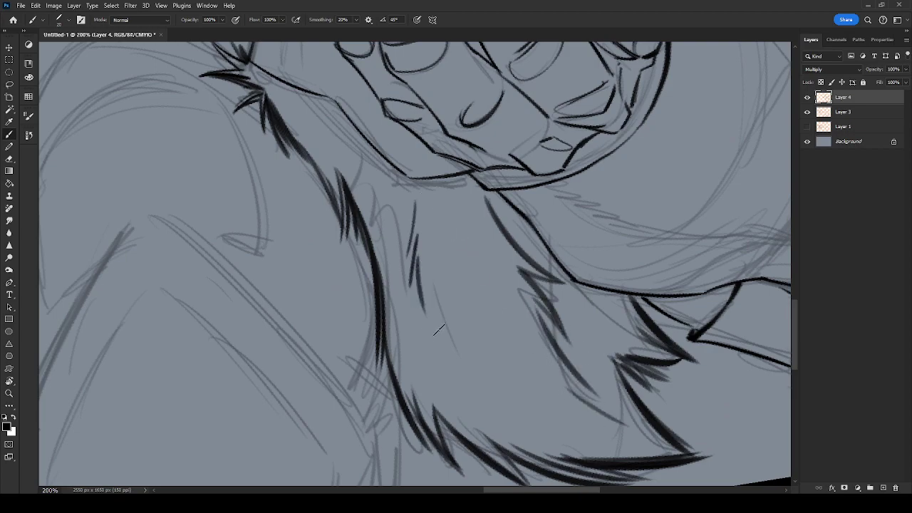
left_click_drag(468, 376, 515, 403)
left_click_drag(528, 322, 710, 456)
left_click_drag(510, 235, 510, 280)
Ink a spiky fur tuft behind the elbow armour at the top of the leg and fill it solid black.
left_click_drag(585, 372, 511, 230)
left_click_drag(656, 401, 619, 361)
mouse_move(691, 267)
left_mouse_down()
mouse_move(572, 377)
mouse_move(625, 269)
mouse_move(662, 340)
mouse_move(609, 327)
mouse_move(549, 412)
left_mouse_up()
mouse_move(536, 247)
left_mouse_down()
mouse_move(620, 275)
mouse_move(578, 283)
mouse_move(600, 315)
left_mouse_up()
mouse_move(567, 288)
left_mouse_down()
mouse_move(602, 312)
mouse_move(601, 329)
mouse_move(586, 322)
left_mouse_up()
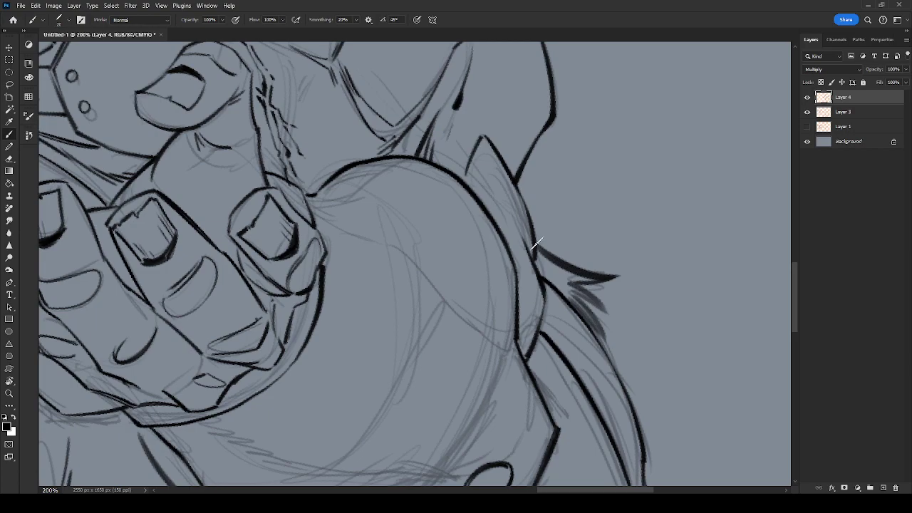
mouse_move(540, 268)
left_mouse_down()
mouse_move(575, 300)
mouse_move(567, 282)
mouse_move(583, 280)
mouse_move(605, 316)
mouse_move(557, 285)
left_mouse_up()
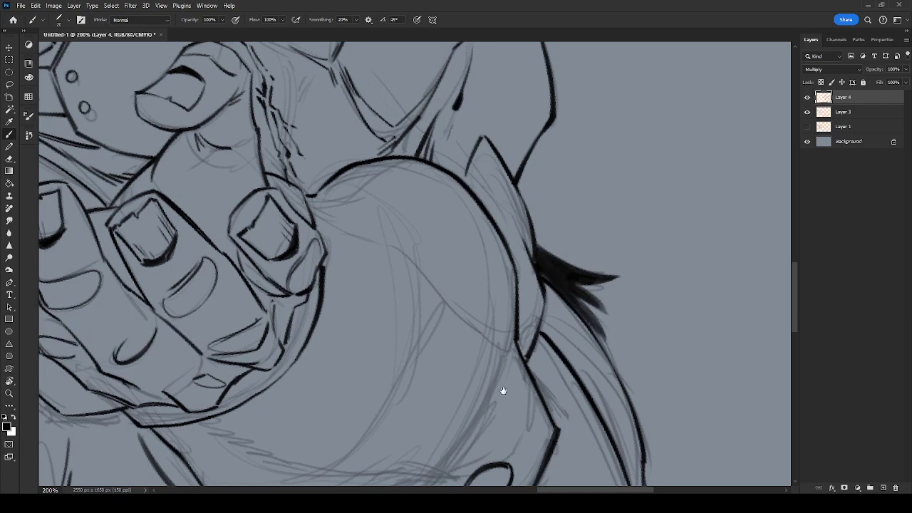
Ink the outer contour of the other thigh, beside the fur loincloth, with the thin brush angled at -35°.
left_click_drag(497, 395, 789, 292)
key("ctrl+minus")
key("ctrl+minus")
left_click_drag(586, 311, 745, 343)
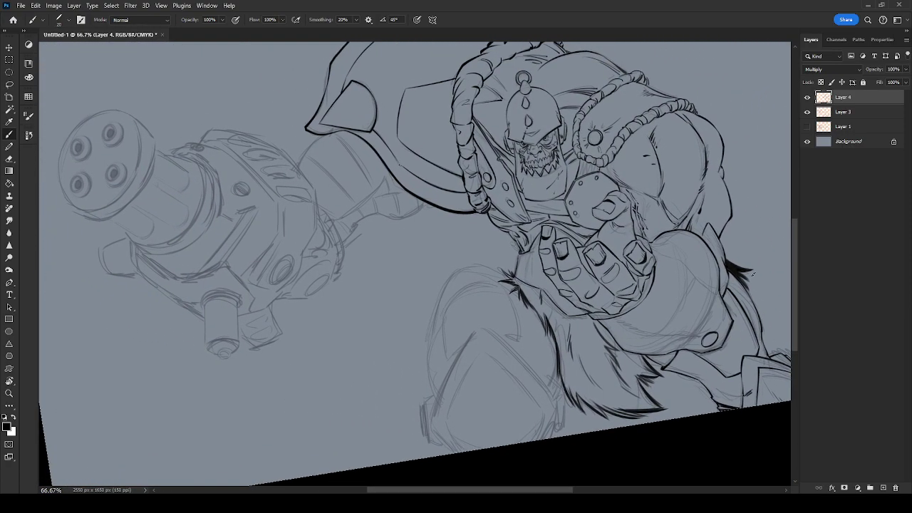
key("ctrl+plus")
key("ctrl+plus")
left_click_drag(751, 271, 601, 214)
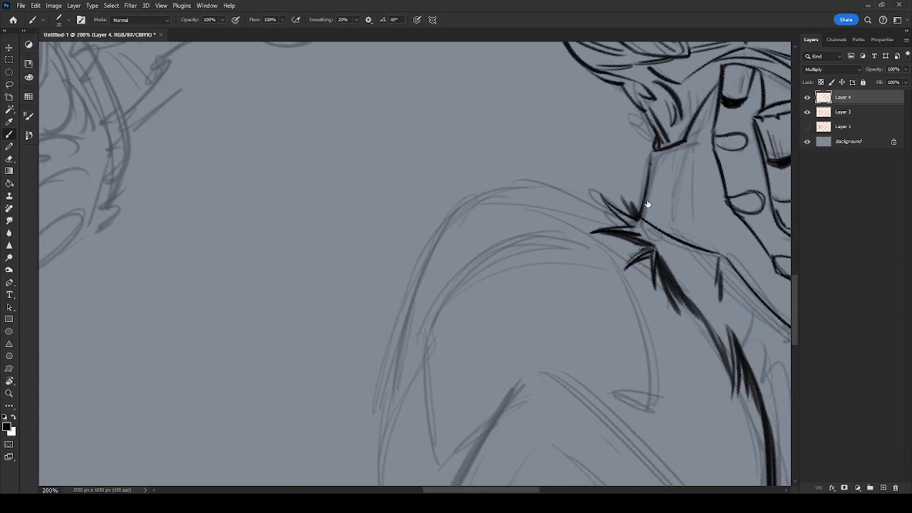
left_click_drag(567, 292, 601, 268)
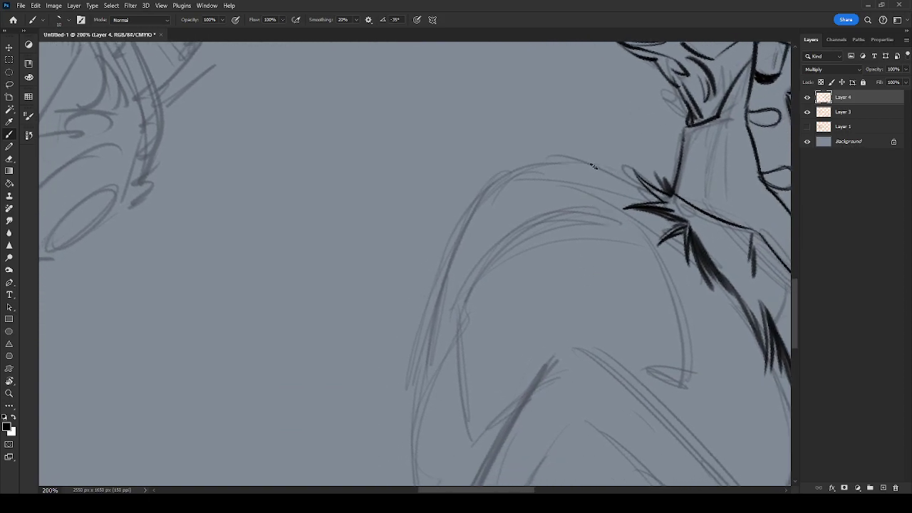
left_click_drag(499, 179, 419, 367)
mouse_move(426, 410)
left_mouse_down()
mouse_move(484, 184)
mouse_move(490, 357)
mouse_move(501, 368)
left_mouse_up()
mouse_move(491, 399)
left_mouse_down()
mouse_move(507, 327)
mouse_move(487, 374)
left_mouse_up()
Ink the pointed knee plate's outline, from its peak along both upper sides and down both lower sides to the canvas edge.
left_click_drag(615, 141, 480, 424)
mouse_move(528, 402)
left_mouse_down()
mouse_move(511, 349)
mouse_move(510, 234)
left_mouse_up()
left_click_drag(461, 257, 539, 340)
left_click_drag(463, 256, 578, 364)
left_click_drag(586, 316, 488, 431)
mouse_move(667, 357)
left_mouse_down()
mouse_move(666, 295)
mouse_move(630, 378)
left_mouse_up()
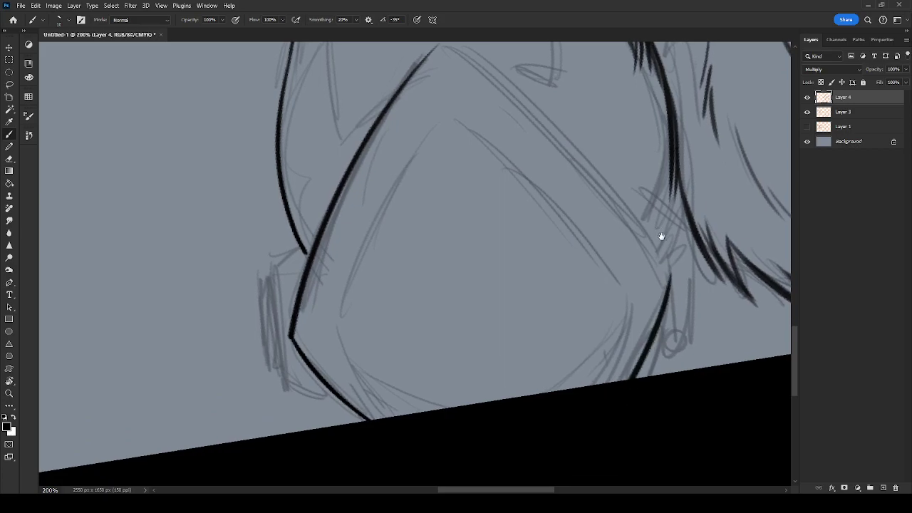
left_click_drag(641, 207, 654, 292)
mouse_move(456, 130)
left_mouse_down()
mouse_move(523, 178)
mouse_move(635, 294)
mouse_move(681, 358)
left_mouse_up()
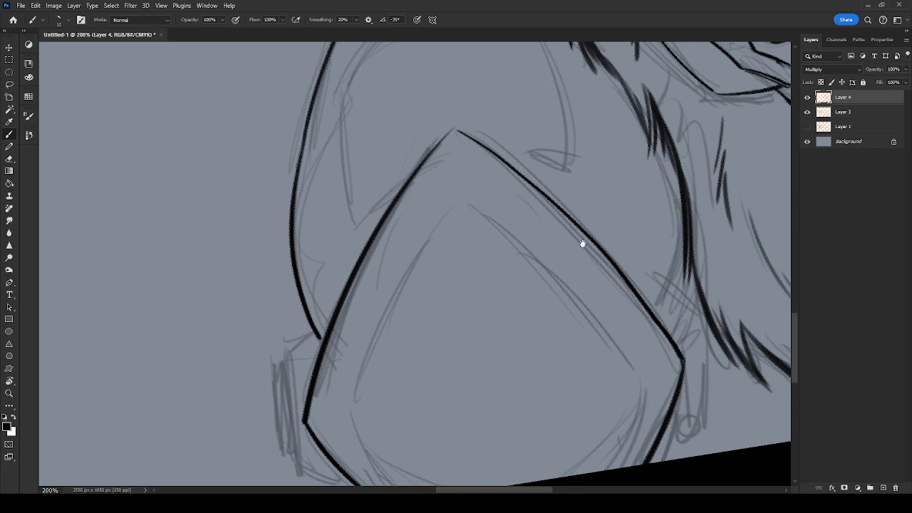
Ink the inner pointed outline of the knee plate, parallel to its outer edge along both upper and lower sides.
left_click_drag(500, 159, 586, 248)
mouse_move(547, 277)
left_mouse_down()
mouse_move(548, 137)
mouse_move(462, 299)
mouse_move(462, 345)
mouse_move(499, 406)
mouse_move(525, 424)
left_mouse_up()
mouse_move(560, 111)
left_mouse_down()
mouse_move(631, 158)
mouse_move(728, 302)
left_mouse_up()
key("ctrl+z")
mouse_move(560, 111)
left_mouse_down()
mouse_move(590, 127)
mouse_move(722, 260)
mouse_move(741, 293)
mouse_move(731, 335)
left_mouse_up()
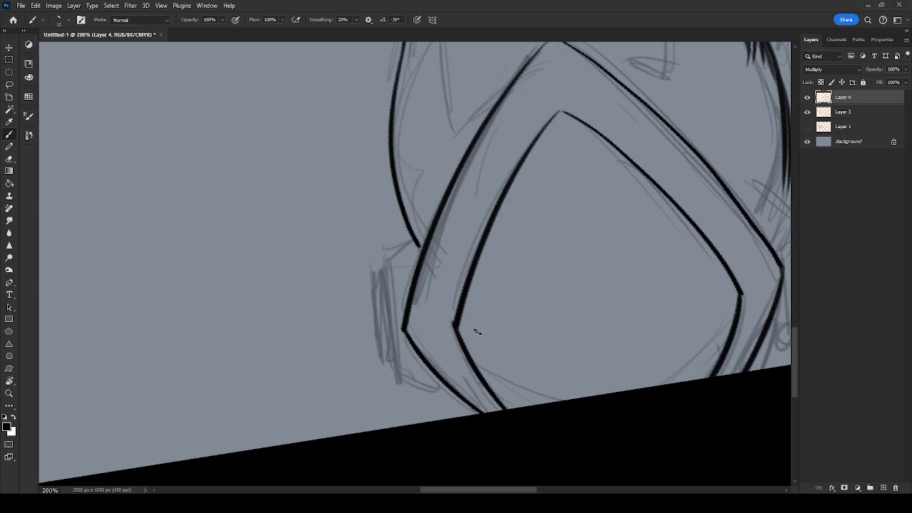
Add short jagged hatching strokes along both lower inner edges of the knee plate.
mouse_move(483, 306)
left_mouse_down()
mouse_move(504, 376)
mouse_move(577, 405)
left_mouse_up()
left_click_drag(714, 310, 705, 367)
left_click_drag(713, 331, 695, 376)
mouse_move(719, 324)
left_mouse_down()
mouse_move(701, 322)
mouse_move(664, 392)
left_mouse_up()
key("ctrl+z")
key("ctrl+z")
mouse_move(718, 312)
left_mouse_down()
mouse_move(678, 380)
mouse_move(676, 363)
mouse_move(644, 389)
left_mouse_up()
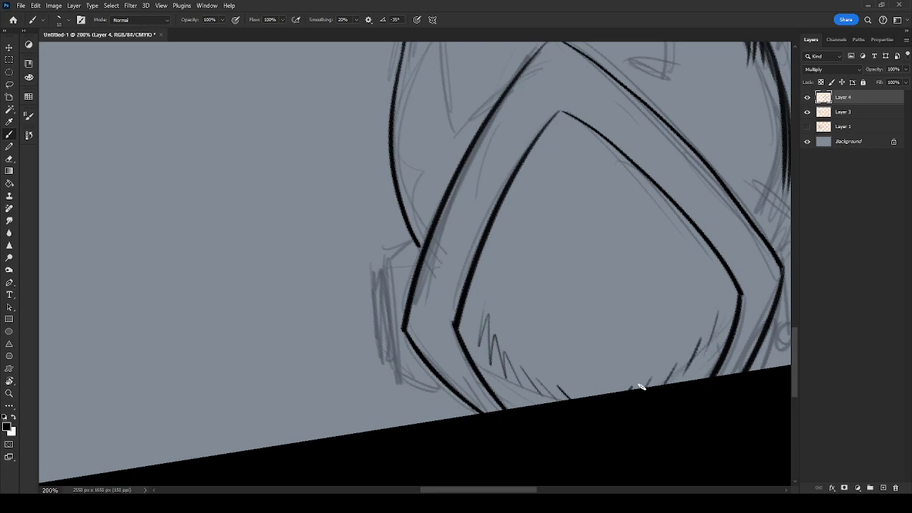
Ink the narrow side fitting on the knee plate's outer side, with its parallel uprights and connecting edges.
left_click_drag(475, 346, 550, 373)
left_click_drag(451, 302, 460, 395)
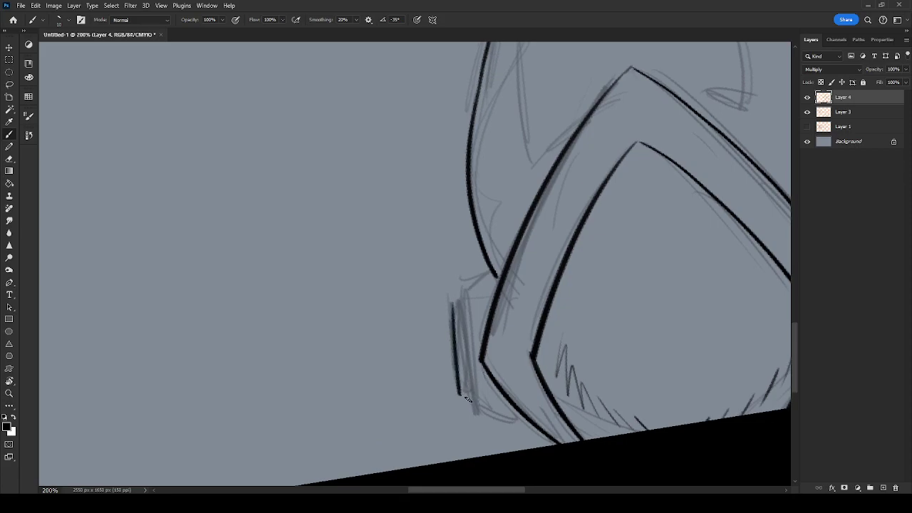
mouse_move(465, 295)
left_mouse_down()
mouse_move(468, 366)
mouse_move(470, 283)
mouse_move(471, 409)
left_mouse_up()
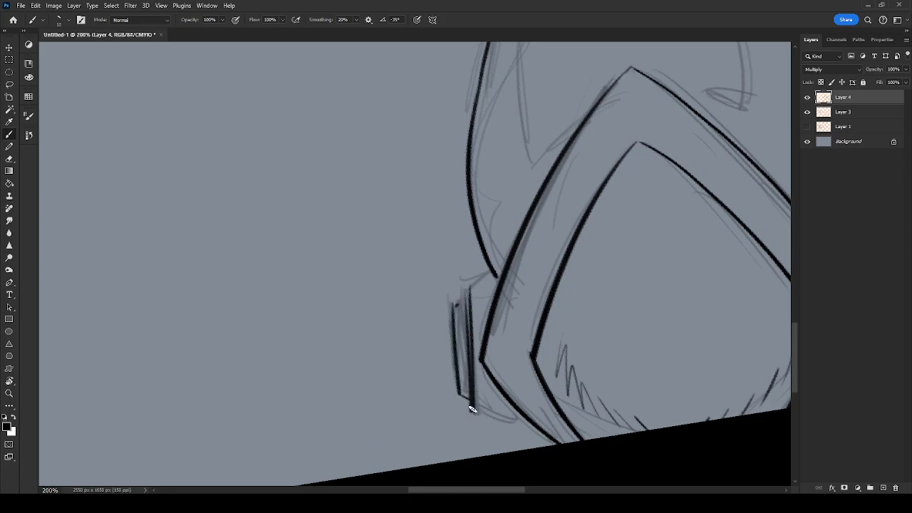
key("ctrl+z")
left_click_drag(468, 293, 474, 416)
key("ctrl+z")
left_click_drag(467, 291, 472, 409)
left_click_drag(455, 307, 497, 273)
left_click_drag(476, 411, 525, 420)
Ink the fitting on the knee plate's opposite side and the short line linking the plate to the fur.
key("space")
mouse_move(682, 383)
left_mouse_down()
mouse_move(479, 351)
mouse_move(447, 309)
left_mouse_up()
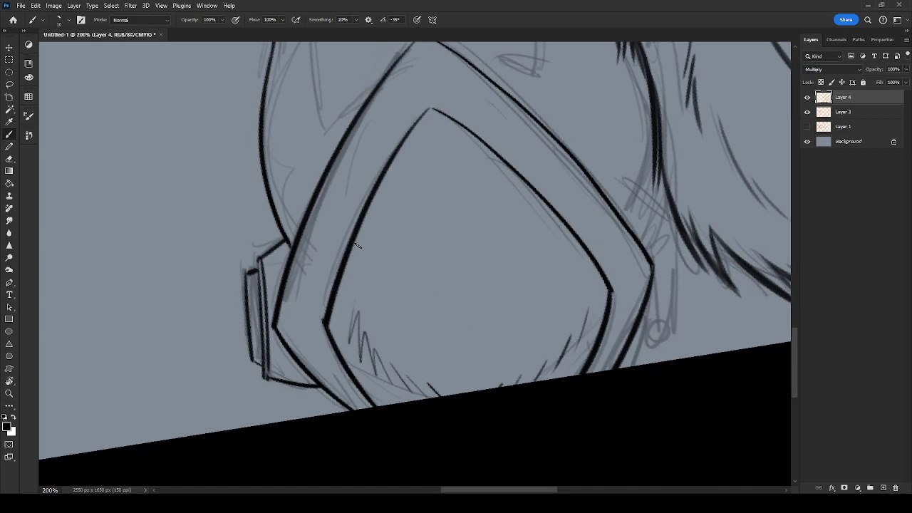
left_click_drag(682, 251, 673, 334)
key("ctrl+z")
mouse_move(678, 243)
left_mouse_down()
mouse_move(665, 335)
mouse_move(629, 342)
left_mouse_up()
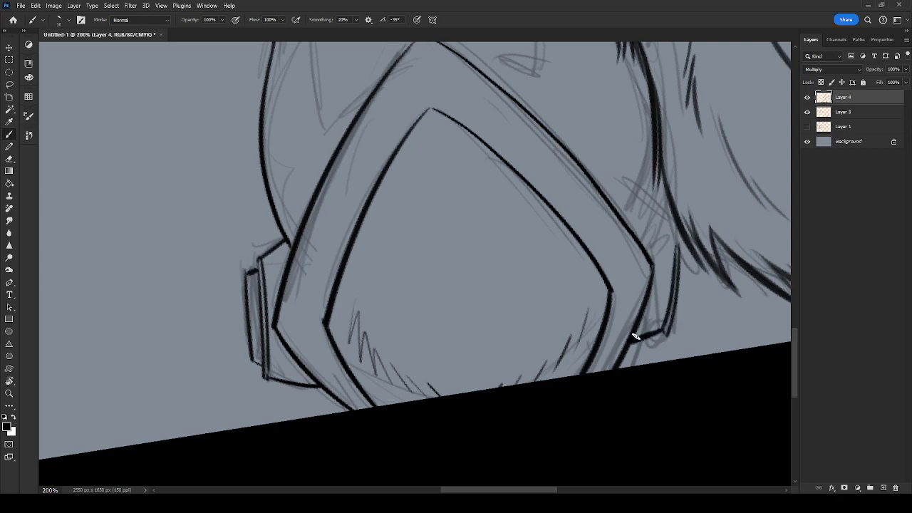
left_click_drag(674, 245, 641, 223)
left_click_drag(665, 176, 635, 243)
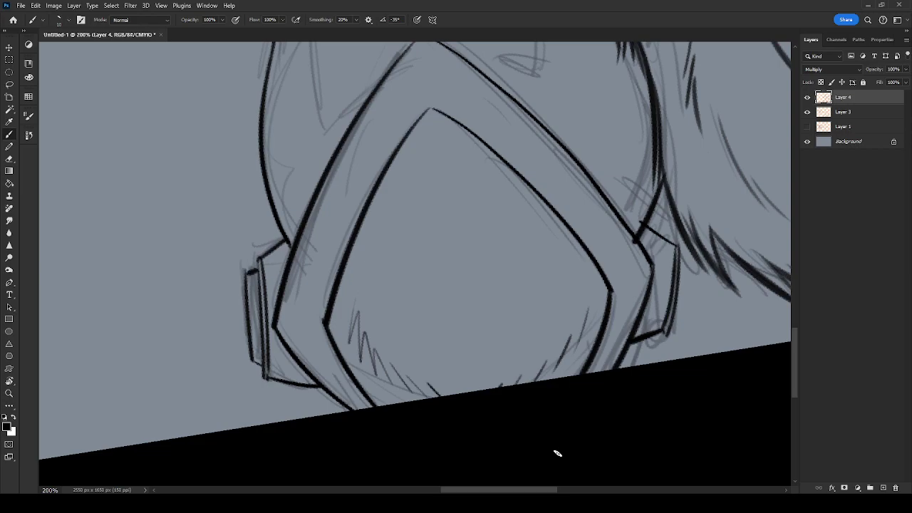
Ink the thigh's upper contour from the fur tuft over to the existing outer thigh line.
key("e")
scroll(686, 193, "up", 5)
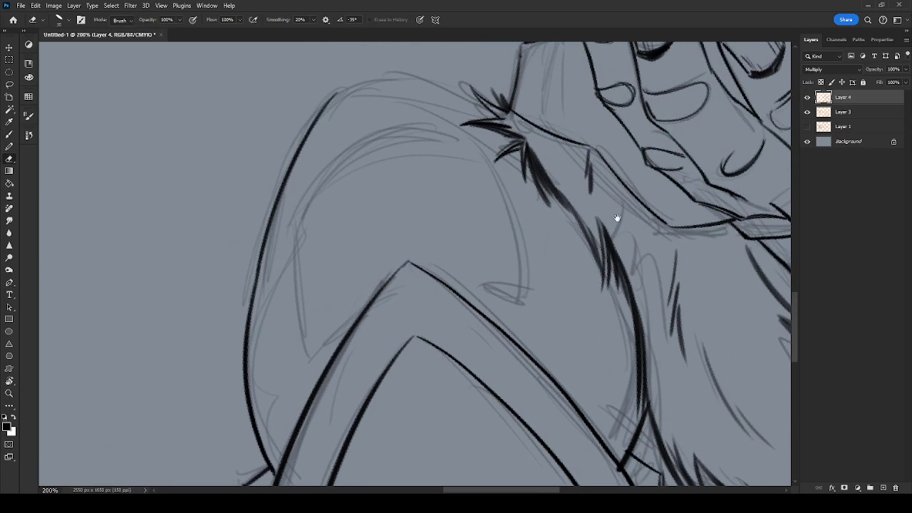
scroll(619, 221, "left", 2)
key("b")
mouse_move(593, 123)
left_mouse_down()
mouse_move(521, 92)
mouse_move(459, 86)
left_mouse_up()
mouse_move(417, 127)
left_mouse_down()
mouse_move(451, 89)
mouse_move(464, 91)
left_mouse_up()
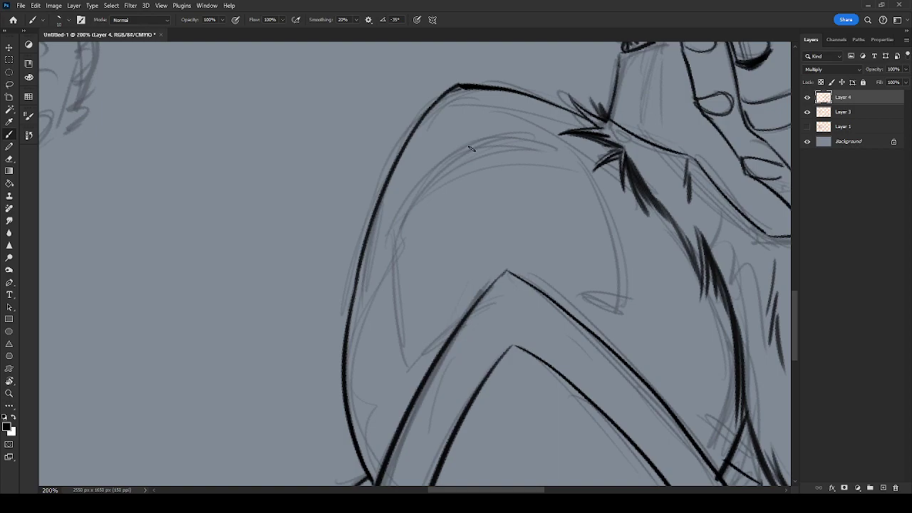
Ink the outer curve and side edge of the inset plate on the thigh above the knee plate.
mouse_move(474, 141)
left_mouse_down()
mouse_move(409, 195)
mouse_move(391, 223)
left_mouse_up()
left_click_drag(409, 372, 391, 225)
key("r")
mouse_move(428, 332)
left_mouse_down()
mouse_move(475, 382)
mouse_move(530, 319)
mouse_move(483, 348)
mouse_move(497, 277)
left_mouse_up()
mouse_move(526, 242)
left_mouse_down()
mouse_move(516, 268)
mouse_move(491, 240)
mouse_move(535, 256)
mouse_move(643, 210)
mouse_move(504, 246)
left_mouse_up()
Complete the inset thigh plate's outline with its opposite curve and the pointed corners meeting the knee plate.
key("r")
mouse_move(500, 175)
left_mouse_down()
mouse_move(529, 115)
mouse_move(502, 176)
left_mouse_up()
left_click_drag(517, 146, 529, 197)
key("r")
mouse_move(617, 238)
left_mouse_down()
mouse_move(603, 179)
mouse_move(570, 128)
left_mouse_up()
mouse_move(372, 313)
left_mouse_down()
mouse_move(340, 252)
mouse_move(344, 201)
left_mouse_up()
mouse_move(385, 160)
left_mouse_down()
mouse_move(396, 190)
mouse_move(391, 229)
mouse_move(444, 278)
mouse_move(484, 245)
mouse_move(465, 275)
mouse_move(352, 250)
mouse_move(425, 155)
left_mouse_up()
key("r")
key("r")
left_click_drag(473, 117, 523, 240)
left_click_drag(341, 391, 400, 310)
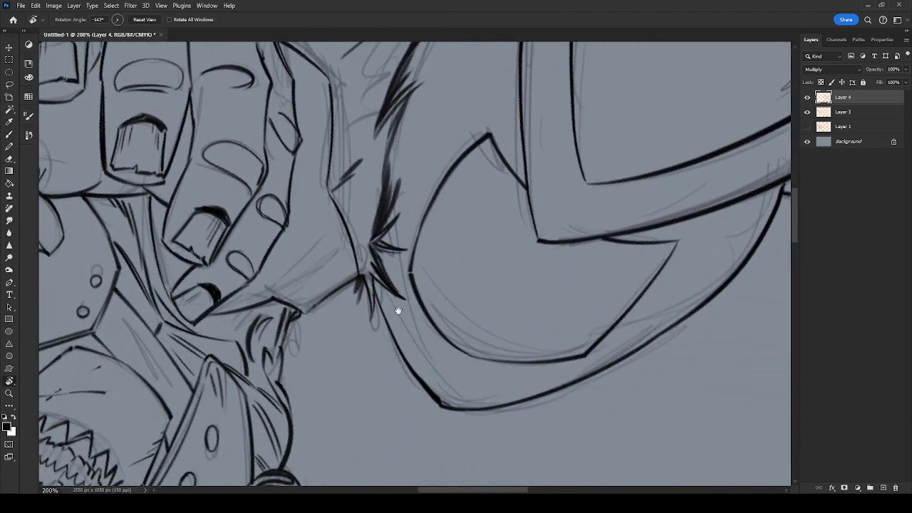
mouse_move(448, 406)
left_mouse_down()
mouse_move(437, 403)
mouse_move(449, 406)
left_mouse_up()
Ink the thigh's inner contour along the fur edge toward the knee fitting.
key("b")
key("space")
left_click_drag(533, 178, 518, 366)
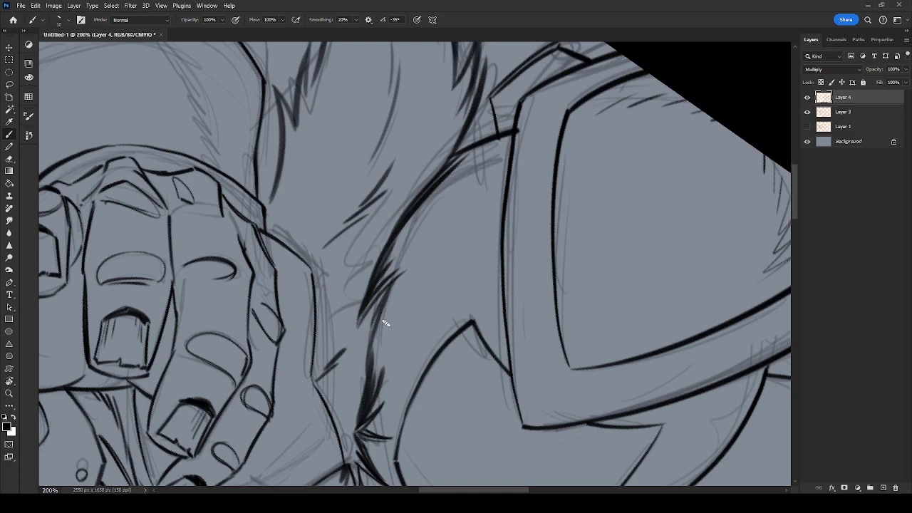
mouse_move(373, 367)
left_mouse_down()
mouse_move(390, 283)
mouse_move(425, 201)
mouse_move(445, 187)
mouse_move(414, 222)
mouse_move(449, 164)
mouse_move(402, 256)
mouse_move(448, 135)
left_mouse_up()
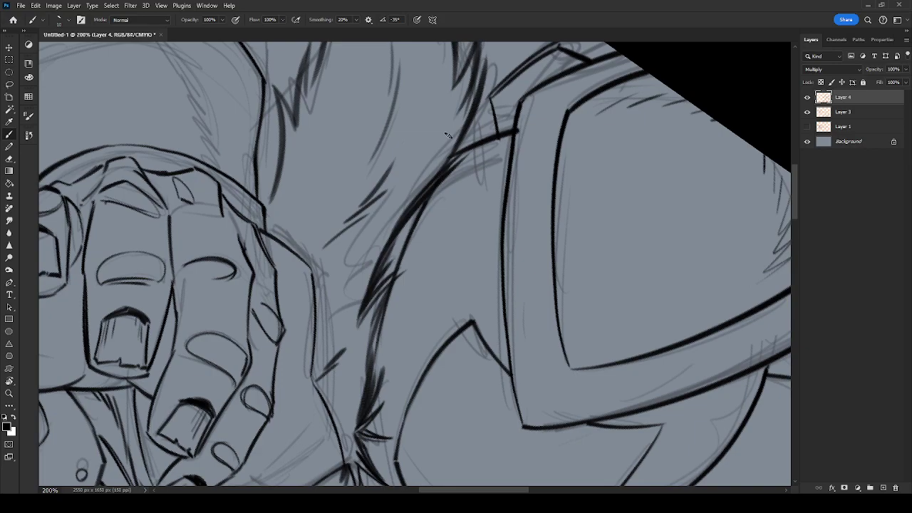
Review the inked legs, loincloth and hand with the canvas zoomed out and turned nearly upright.
key("ctrl+minus")
key("ctrl+minus")
left_click_drag(660, 295, 684, 320)
key("r")
left_click_drag(728, 287, 427, 435)
left_click_drag(547, 230, 585, 239)
key("r")
left_click_drag(668, 218, 515, 401)
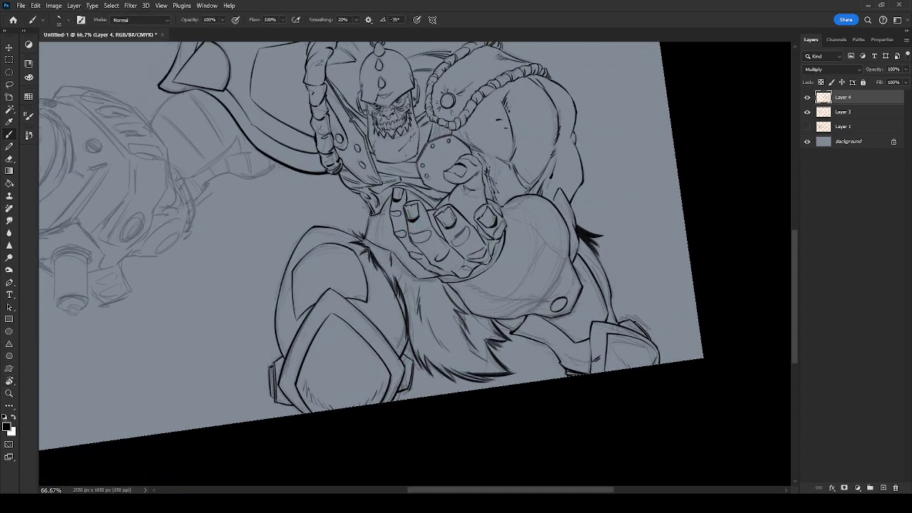
left_click_drag(625, 286, 657, 294)
key("ctrl+plus")
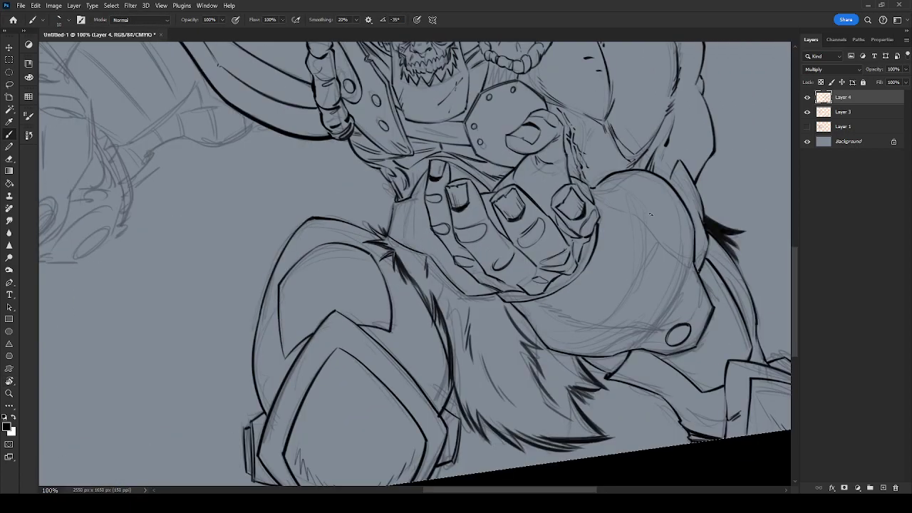
Ink both edges of the rounded arm section below the shoulder plate and the underside of the narrow part beside it.
left_click_drag(650, 214, 766, 296)
mouse_move(583, 276)
left_mouse_down()
mouse_move(780, 312)
mouse_move(686, 339)
mouse_move(750, 223)
left_mouse_up()
key("ctrl+plus")
scroll(660, 329, "up", 3)
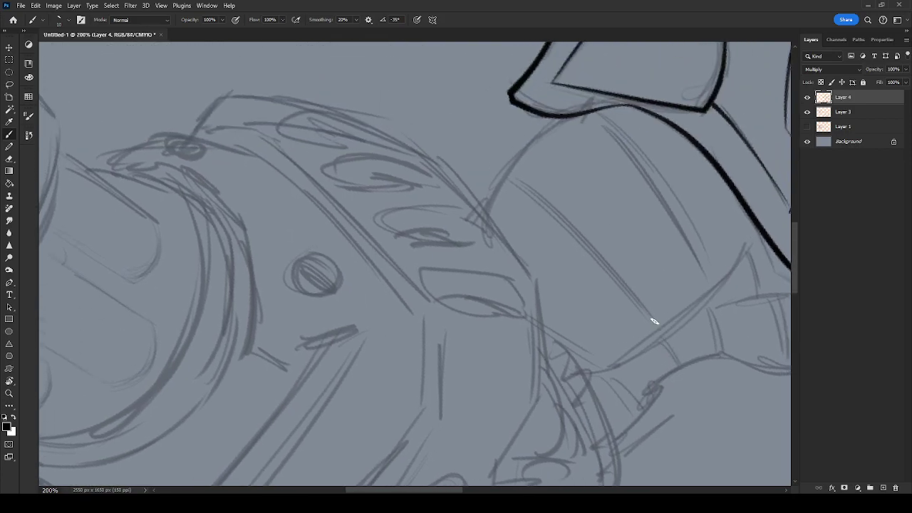
mouse_move(500, 182)
left_mouse_down()
mouse_move(484, 214)
mouse_move(511, 161)
mouse_move(495, 183)
mouse_move(573, 115)
left_mouse_up()
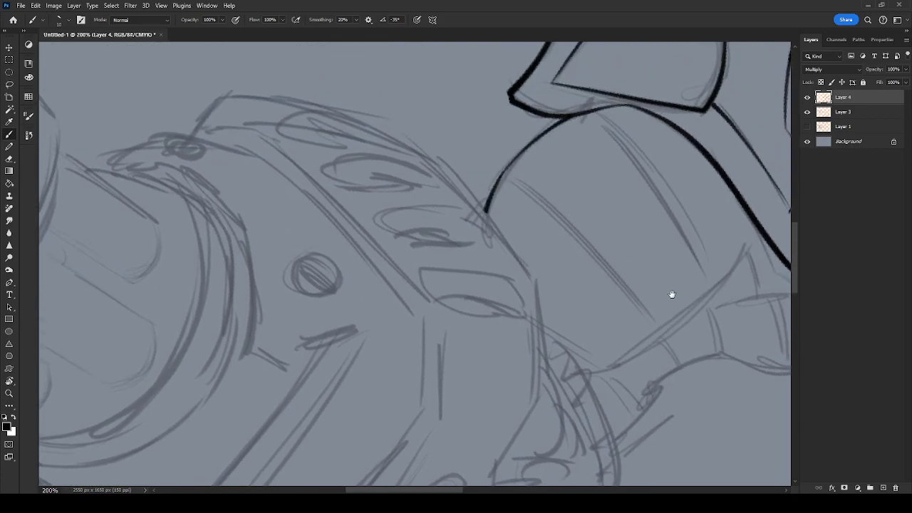
left_click_drag(674, 301, 644, 209)
mouse_move(627, 249)
left_mouse_down()
mouse_move(719, 138)
mouse_move(685, 194)
mouse_move(725, 159)
left_mouse_up()
mouse_move(639, 238)
left_mouse_down()
mouse_move(576, 280)
mouse_move(523, 299)
left_mouse_up()
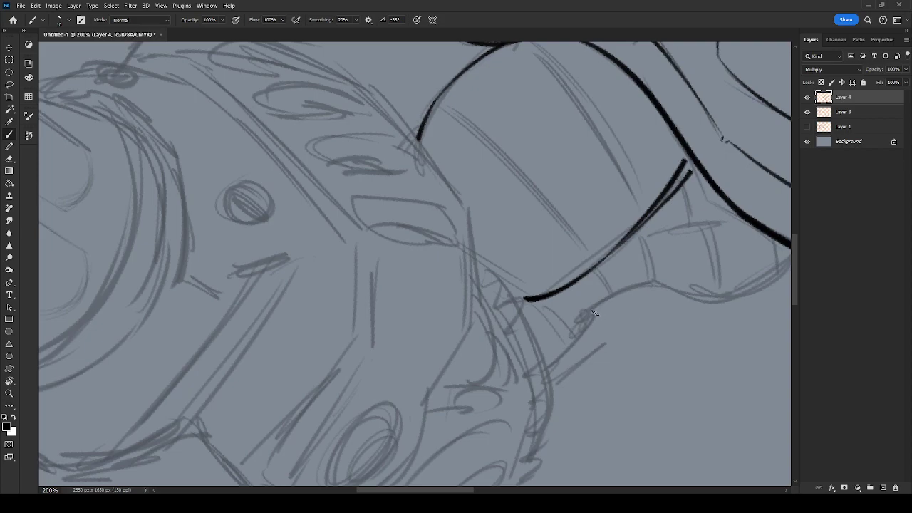
left_click_drag(591, 309, 551, 365)
left_click_drag(591, 311, 648, 285)
Ink the outer contour of the bulging form under the rounded arm section, ending at the thick armour line.
key("space")
left_click_drag(703, 290, 612, 251)
key("r")
left_click_drag(688, 259, 643, 415)
key("space")
mouse_move(549, 300)
left_mouse_down()
mouse_move(580, 198)
mouse_move(576, 231)
mouse_move(615, 282)
left_mouse_up()
left_click_drag(576, 224, 619, 285)
key("space")
left_click_drag(682, 297, 604, 216)
key("r")
mouse_move(609, 273)
left_mouse_down()
mouse_move(584, 359)
mouse_move(574, 256)
left_mouse_up()
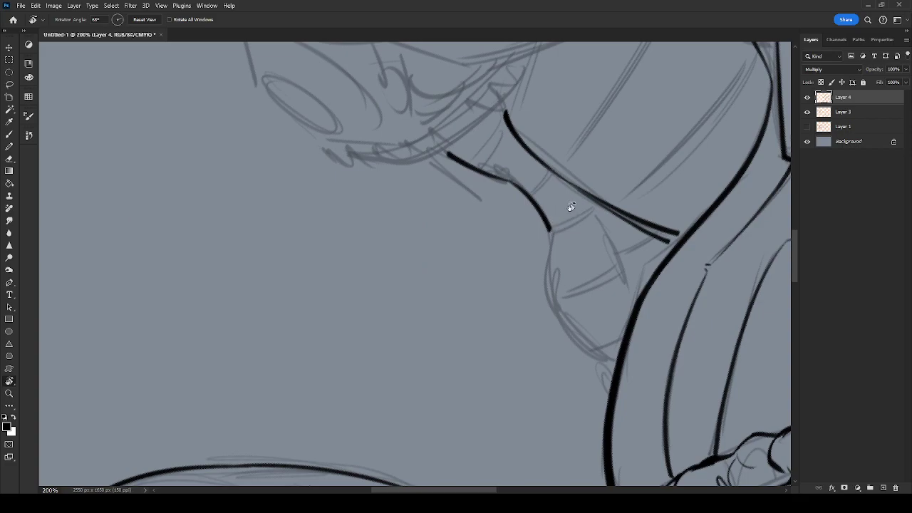
key("b")
mouse_move(560, 204)
left_mouse_down()
mouse_move(549, 230)
mouse_move(560, 320)
mouse_move(619, 367)
left_mouse_up()
left_click_drag(559, 318, 618, 359)
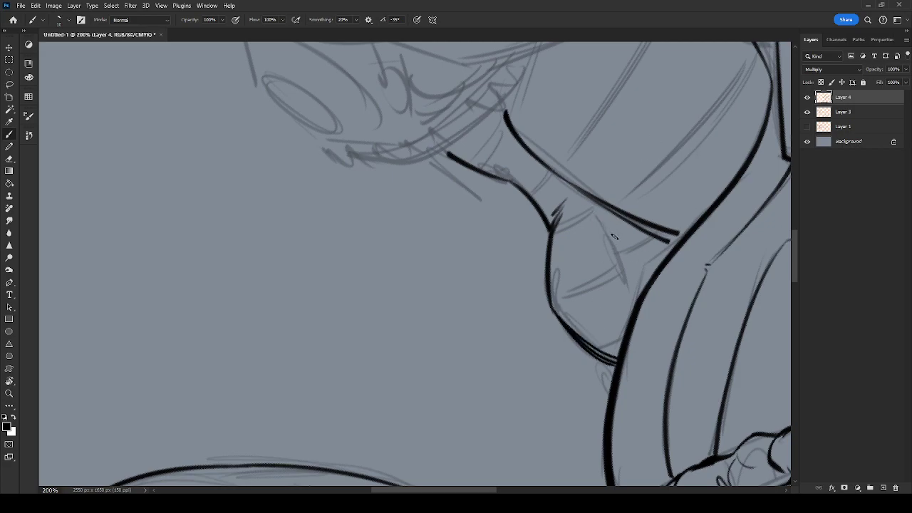
Ink short crease lines inside the bulging form beneath the rounded arm section.
left_click_drag(603, 221, 630, 278)
left_click_drag(594, 212, 644, 283)
key("ctrl+z")
key("ctrl+z")
mouse_move(607, 227)
left_mouse_down()
mouse_move(634, 302)
mouse_move(643, 274)
mouse_move(650, 285)
mouse_move(612, 305)
left_mouse_up()
key("r")
left_click_drag(641, 350, 666, 146)
left_click_drag(568, 239, 600, 283)
left_click_drag(569, 315, 605, 344)
left_click_drag(590, 184, 630, 428)
Ink the mechanical gauntlet's upper edge where it meets the rounded arm section.
key("r")
left_click_drag(631, 377, 440, 80)
left_click_drag(473, 205, 618, 196)
key("b")
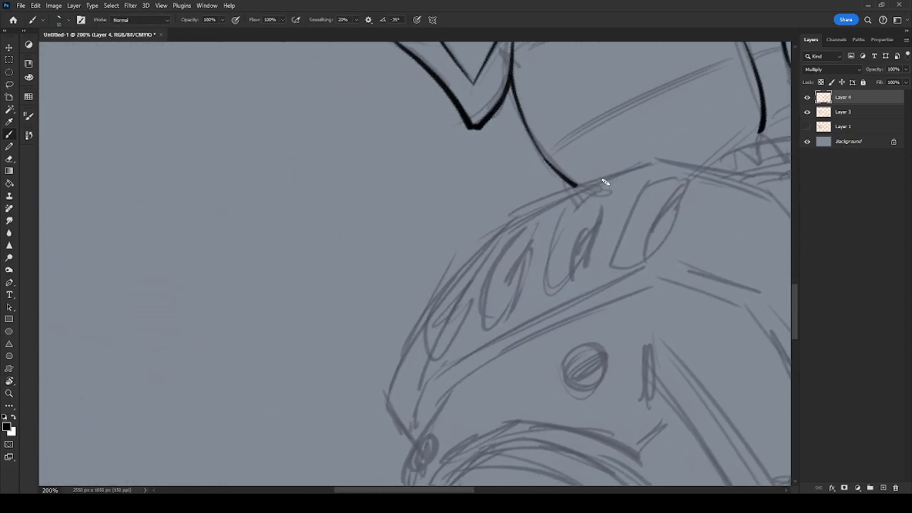
mouse_move(642, 160)
left_mouse_down()
mouse_move(560, 197)
mouse_move(703, 140)
mouse_move(666, 210)
mouse_move(507, 382)
mouse_move(520, 243)
left_mouse_up()
key("r")
key("b")
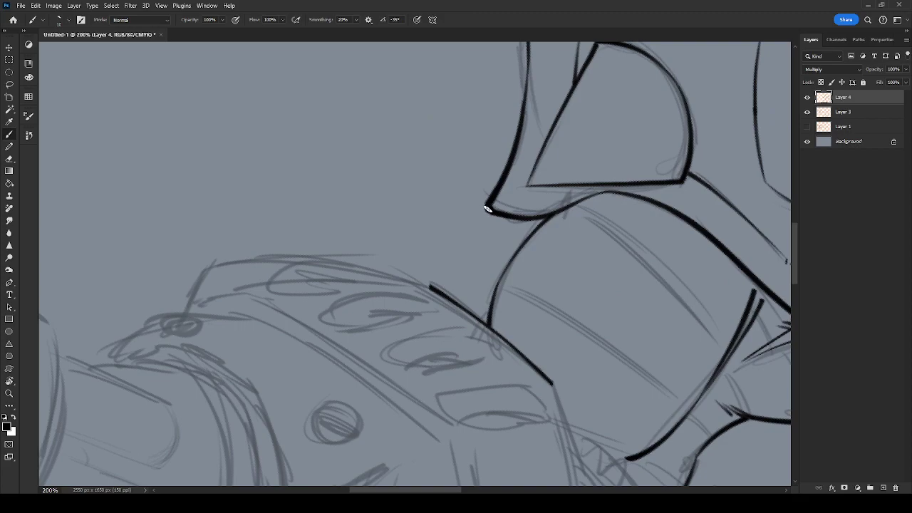
Ink the mechanical gauntlet's side edge down to its corner and the short slanted edge below it.
scroll(508, 252, "down", 5)
mouse_move(537, 167)
left_mouse_down()
mouse_move(572, 275)
mouse_move(535, 166)
left_mouse_up()
key("ctrl+z")
mouse_move(561, 287)
left_mouse_down()
mouse_move(574, 165)
mouse_move(545, 238)
left_mouse_up()
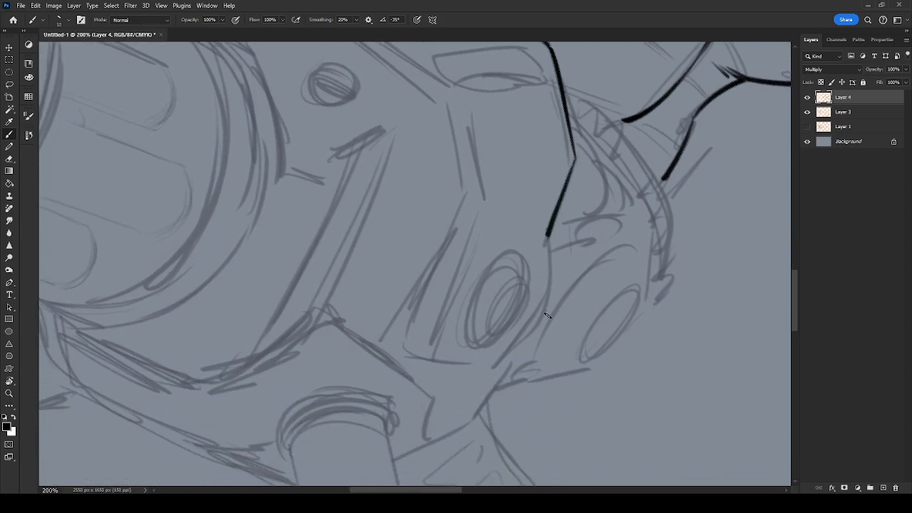
mouse_move(545, 305)
left_mouse_down()
mouse_move(548, 235)
mouse_move(580, 222)
mouse_move(536, 280)
left_mouse_up()
key("ctrl+z")
Continue the gauntlet's angular outer contour around the sketched oval port to its far corner.
mouse_move(583, 212)
left_mouse_down()
mouse_move(534, 283)
mouse_move(574, 330)
mouse_move(616, 152)
mouse_move(499, 218)
left_mouse_up()
key("r")
mouse_move(472, 237)
left_mouse_down()
mouse_move(531, 185)
mouse_move(592, 234)
left_mouse_up()
left_click_drag(577, 194, 646, 249)
mouse_move(524, 161)
left_mouse_down()
mouse_move(562, 217)
mouse_move(601, 307)
left_mouse_up()
key("ctrl+z")
mouse_move(618, 267)
left_mouse_down()
mouse_move(654, 299)
mouse_move(714, 164)
mouse_move(477, 63)
left_mouse_up()
key("r")
left_click_drag(491, 149, 677, 207)
key("b")
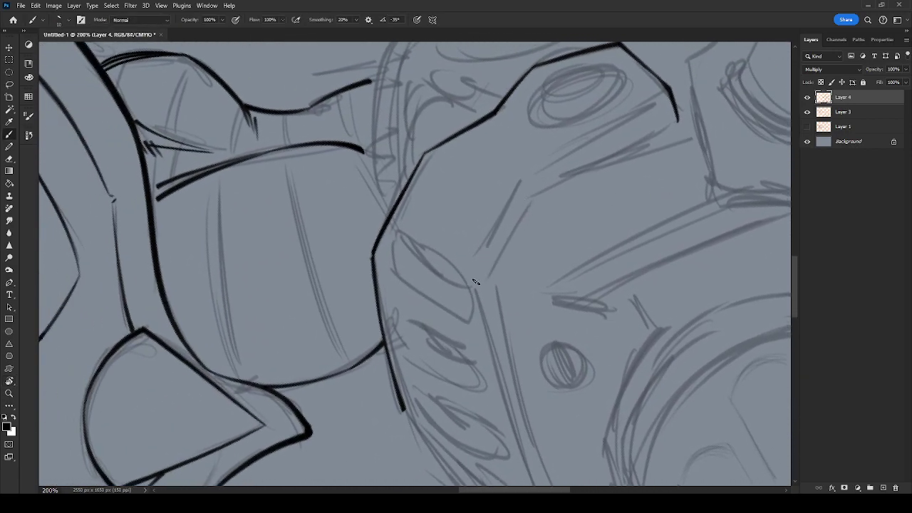
Ink two short parallel lines for the trim strip inside the gauntlet's outer panel.
left_click_drag(472, 286, 525, 178)
left_click_drag(498, 285, 541, 188)
left_click_drag(546, 220, 527, 262)
key("r")
mouse_move(586, 299)
left_mouse_down()
mouse_move(607, 215)
mouse_move(643, 227)
mouse_move(592, 350)
left_mouse_up()
key("b")
key("r")
key("ctrl+z")
key("b")
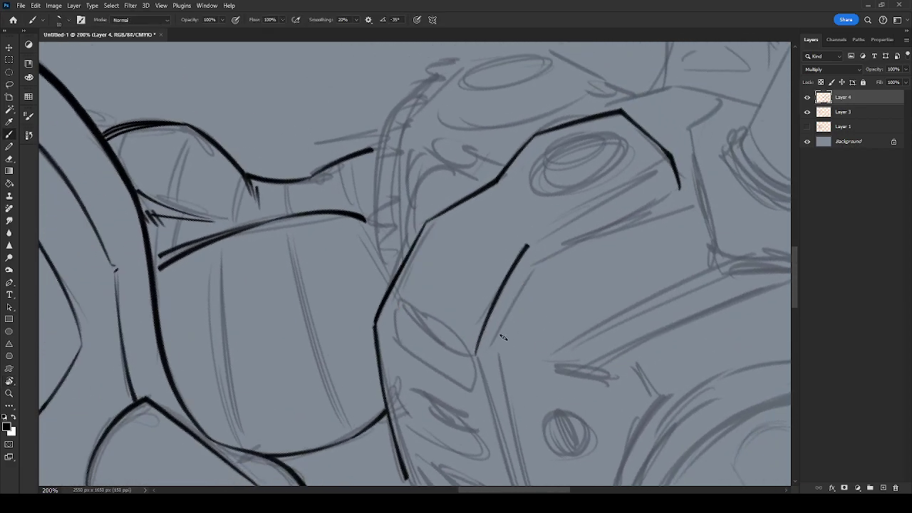
left_click_drag(494, 351, 540, 264)
left_click_drag(638, 225, 626, 238)
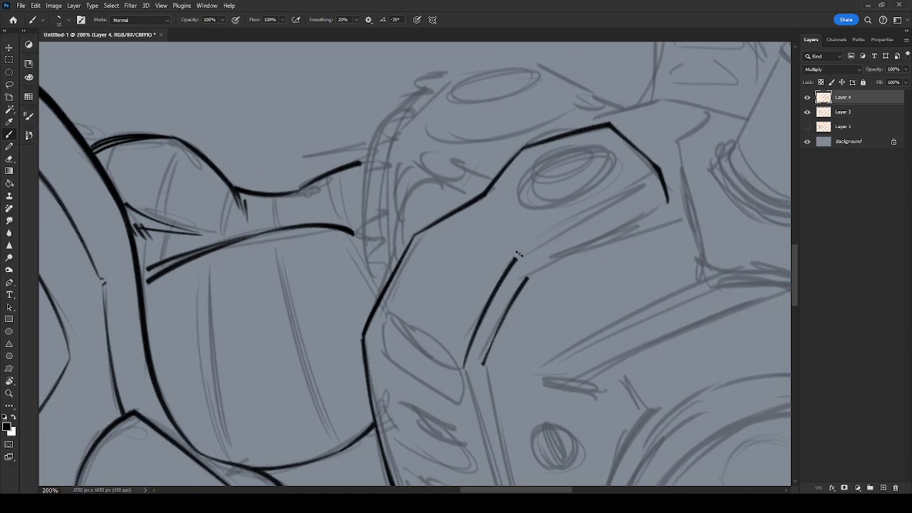
Extend both trim strip lines past the oval port to the corner of the gauntlet's outer panel.
left_click_drag(568, 225, 516, 257)
key("ctrl+z")
left_click_drag(574, 222, 517, 257)
left_click_drag(580, 217, 659, 173)
key("ctrl+z")
left_click_drag(578, 218, 657, 173)
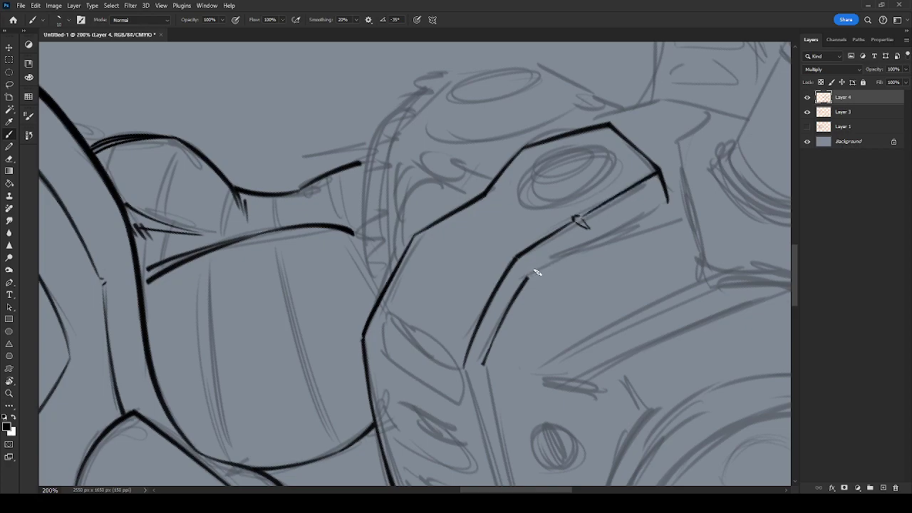
left_click_drag(591, 241, 528, 277)
left_click_drag(597, 237, 667, 203)
Ink the small stepped edge between the gauntlet's outer panel and the sketched barrel.
mouse_move(593, 158)
left_mouse_down()
mouse_move(599, 213)
mouse_move(575, 227)
left_mouse_up()
key("r")
left_click_drag(627, 271, 574, 396)
left_click_drag(598, 320, 565, 217)
key("r")
mouse_move(653, 247)
left_mouse_down()
mouse_move(648, 235)
mouse_move(703, 320)
mouse_move(656, 234)
mouse_move(619, 391)
mouse_move(595, 403)
left_mouse_up()
key("b")
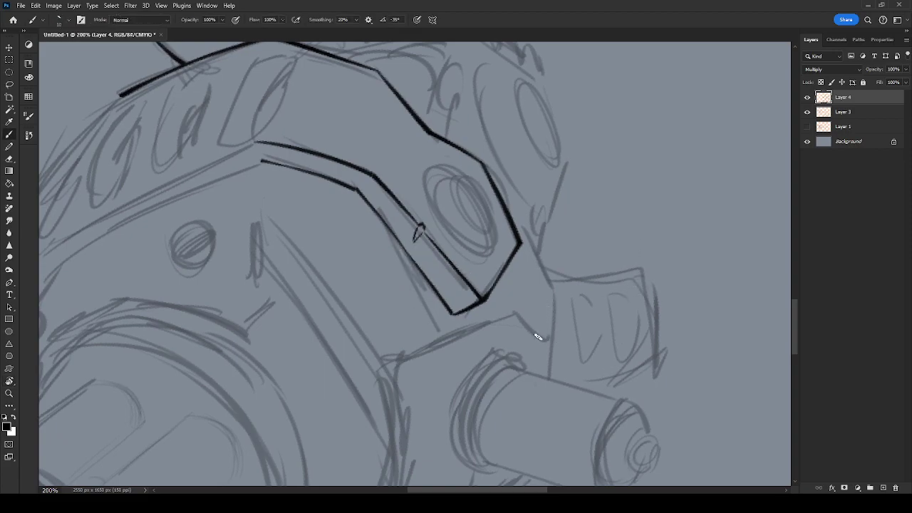
mouse_move(523, 314)
left_mouse_down()
mouse_move(554, 308)
mouse_move(580, 261)
mouse_move(565, 293)
mouse_move(582, 298)
mouse_move(579, 321)
left_mouse_up()
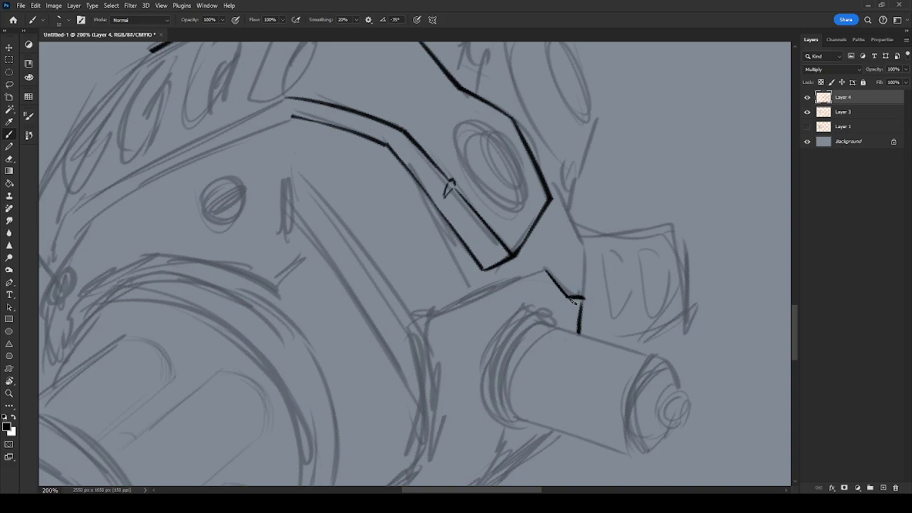
Ink the edge rising from the stepped notch beside the panel and the slanted lower edges of the adjoining side part.
mouse_move(585, 246)
left_mouse_down()
mouse_move(582, 295)
mouse_move(612, 252)
left_mouse_up()
key("r")
left_click_drag(661, 304, 594, 362)
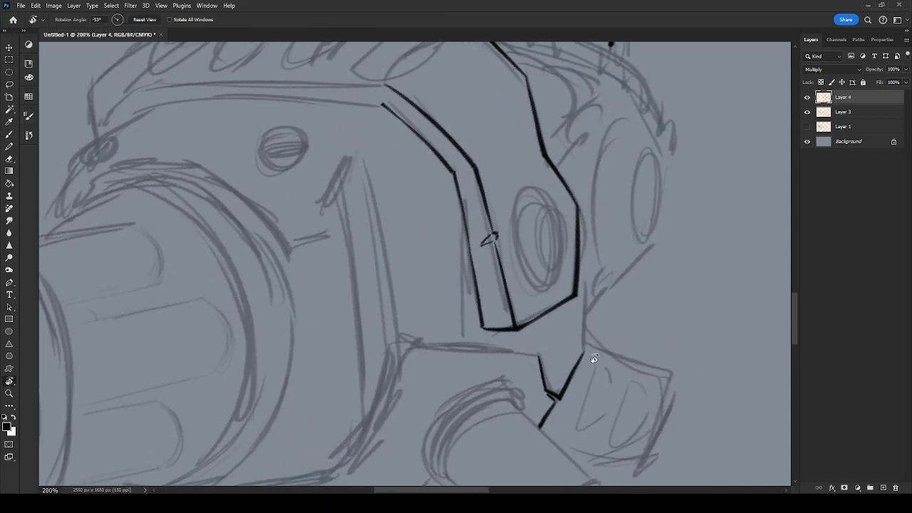
key("ctrl+z")
key("b")
left_click_drag(583, 353, 559, 397)
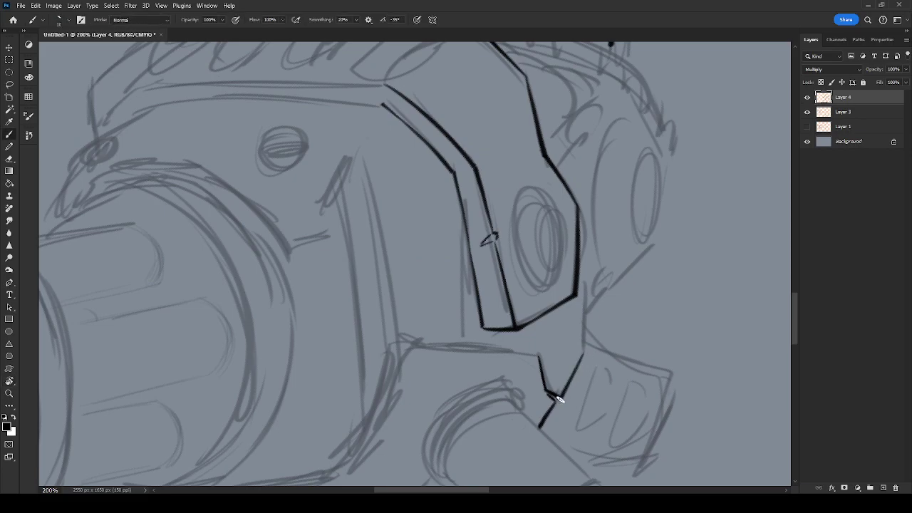
left_click_drag(583, 351, 584, 301)
left_click_drag(623, 275, 584, 321)
left_click_drag(651, 243, 602, 284)
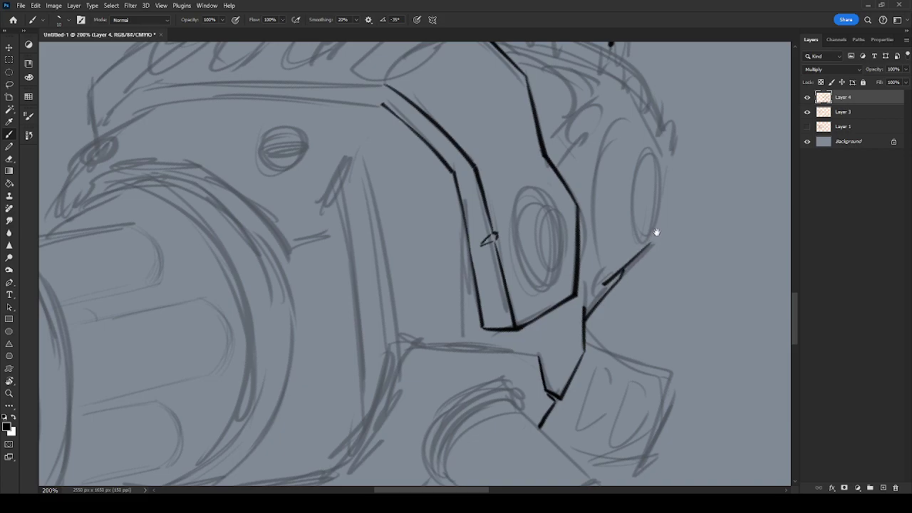
Ink the narrow double oval on the adjoining side part and the side part's outer edge beside it.
scroll(653, 236, "up", 2)
mouse_move(646, 248)
left_mouse_down()
mouse_move(638, 187)
mouse_move(621, 224)
mouse_move(626, 275)
mouse_move(638, 269)
mouse_move(646, 238)
mouse_move(649, 208)
mouse_move(633, 194)
mouse_move(641, 225)
mouse_move(630, 272)
mouse_move(648, 240)
mouse_move(647, 198)
mouse_move(639, 235)
mouse_move(649, 217)
mouse_move(644, 201)
mouse_move(646, 229)
mouse_move(646, 191)
mouse_move(646, 241)
mouse_move(637, 194)
left_mouse_up()
key("ctrl+z")
key("ctrl+z")
left_click_drag(639, 233, 628, 271)
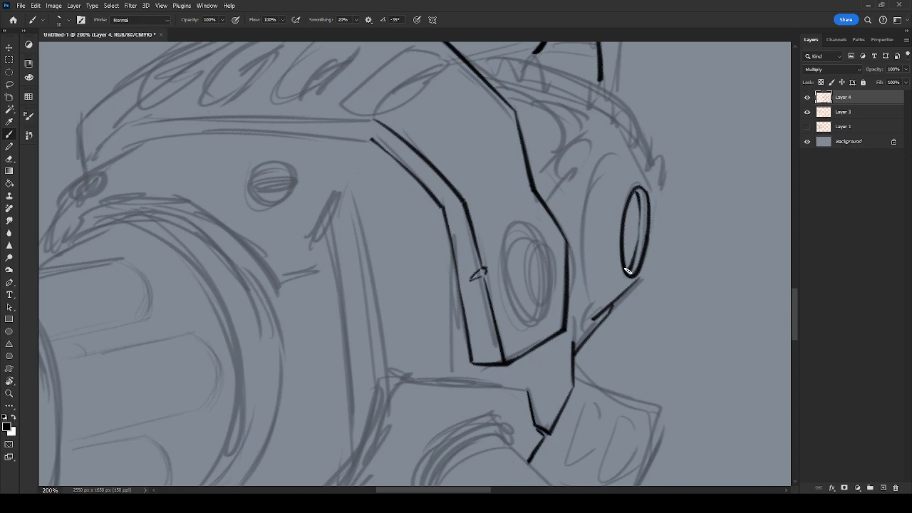
left_click_drag(651, 201, 637, 281)
Close the side part's outline around the oval with a curved upper edge and a long curved inner edge.
mouse_move(650, 186)
left_mouse_down()
mouse_move(637, 157)
mouse_move(619, 148)
left_mouse_up()
key("ctrl+z")
left_click_drag(651, 194, 617, 144)
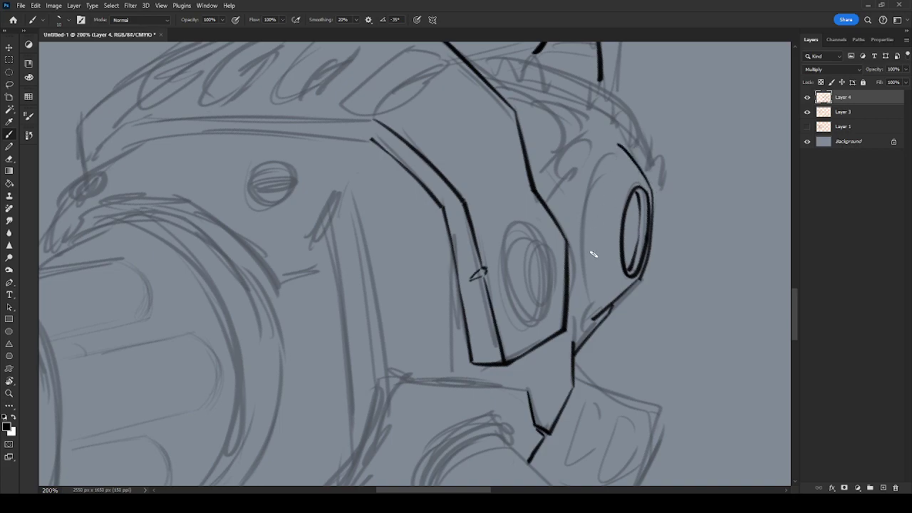
left_click_drag(580, 225, 588, 310)
mouse_move(582, 242)
left_mouse_down()
mouse_move(595, 166)
mouse_move(617, 144)
left_mouse_up()
key("ctrl+z")
mouse_move(580, 249)
left_mouse_down()
mouse_move(586, 185)
mouse_move(616, 143)
left_mouse_up()
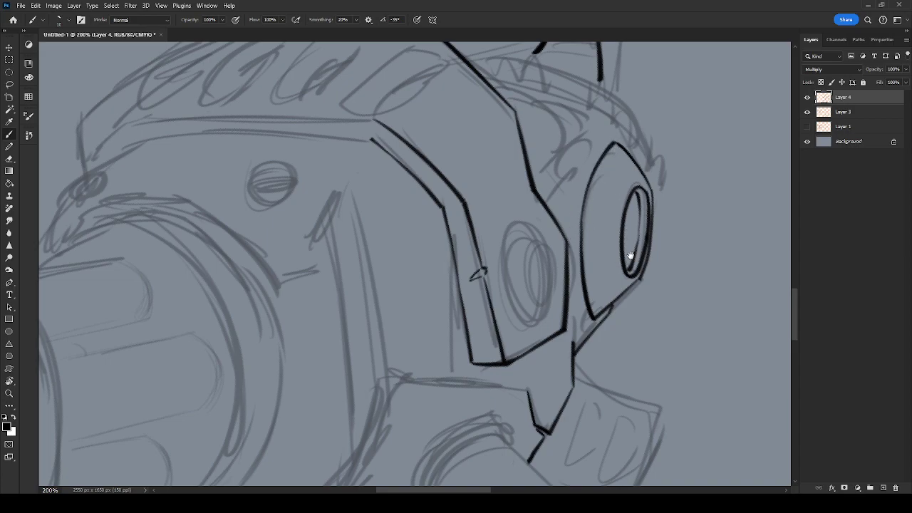
Ink a short curved edge rising from the side part's upper rim behind its pointed top.
left_click_drag(628, 258, 643, 238)
key("r")
left_click_drag(702, 183, 696, 226)
left_click_drag(654, 130, 673, 192)
key("ctrl+z")
left_click_drag(653, 130, 664, 175)
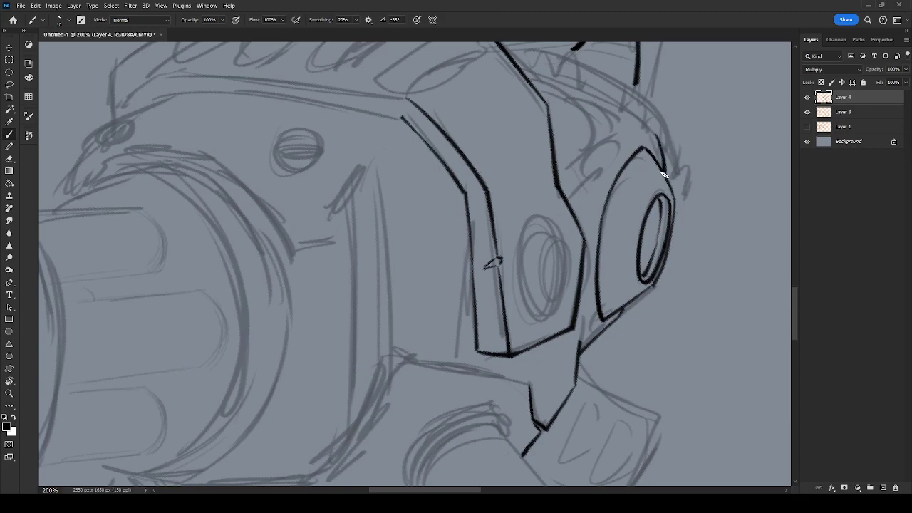
Ink the oval port on the gauntlet's outer panel, including its inner curve and recessed detail lines.
left_click_drag(634, 299, 656, 381)
key("r")
mouse_move(689, 298)
left_mouse_down()
mouse_move(692, 230)
mouse_move(670, 179)
mouse_move(705, 156)
mouse_move(703, 326)
mouse_move(691, 330)
mouse_move(655, 264)
mouse_move(618, 224)
mouse_move(610, 276)
mouse_move(636, 314)
mouse_move(654, 293)
mouse_move(642, 227)
left_mouse_up()
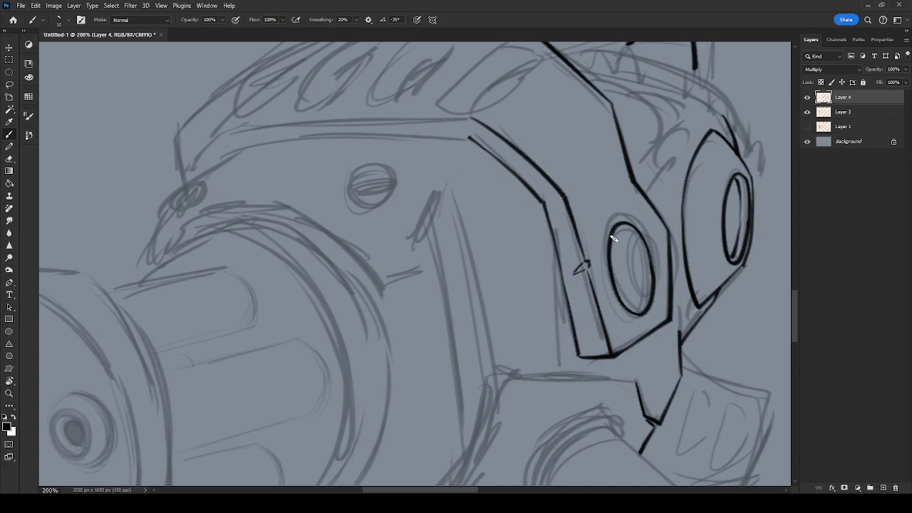
mouse_move(614, 230)
left_mouse_down()
mouse_move(634, 286)
mouse_move(630, 308)
left_mouse_up()
mouse_move(627, 255)
left_mouse_down()
mouse_move(611, 276)
mouse_move(617, 295)
left_mouse_up()
mouse_move(630, 227)
left_mouse_down()
mouse_move(617, 238)
mouse_move(627, 251)
left_mouse_up()
Ink the gauntlet shell's outer edge from the top plate down to the front corner, plus the hooked tip below it.
left_click_drag(690, 147, 738, 281)
key("r")
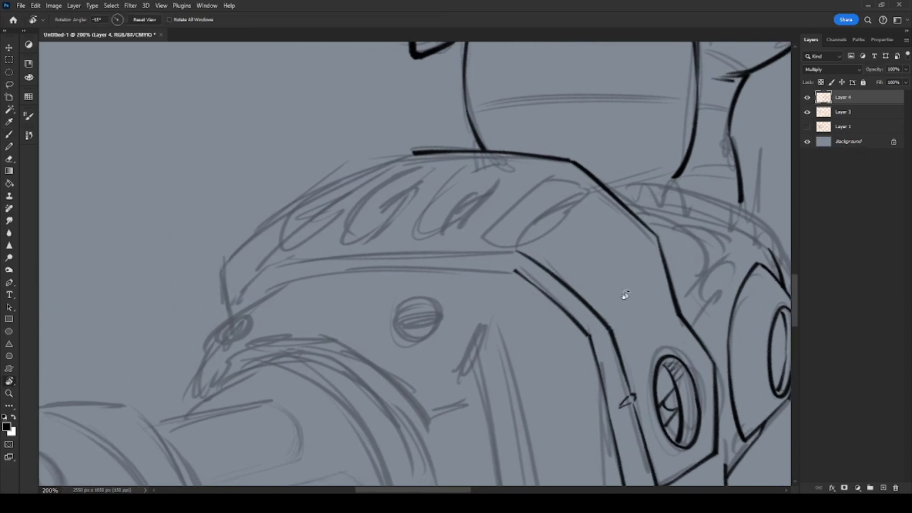
left_click_drag(634, 317, 677, 254)
left_click_drag(626, 225, 843, 154)
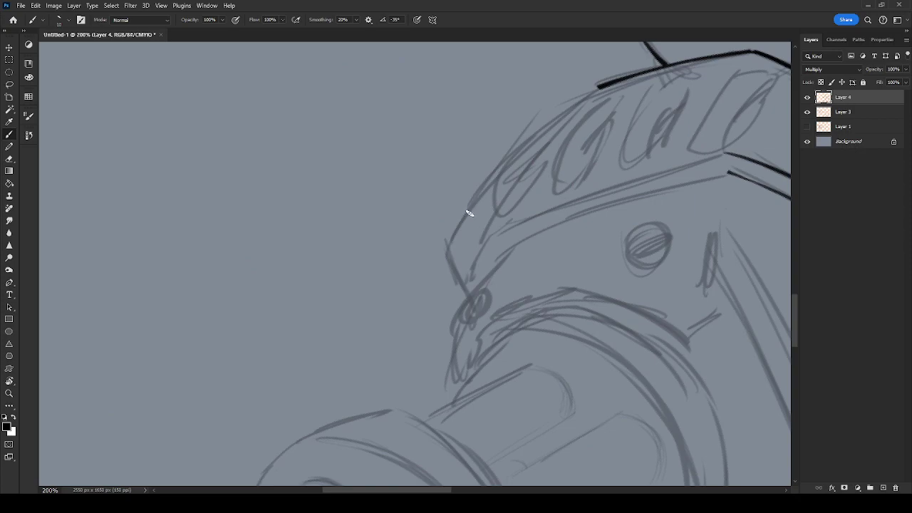
left_click_drag(504, 162, 601, 85)
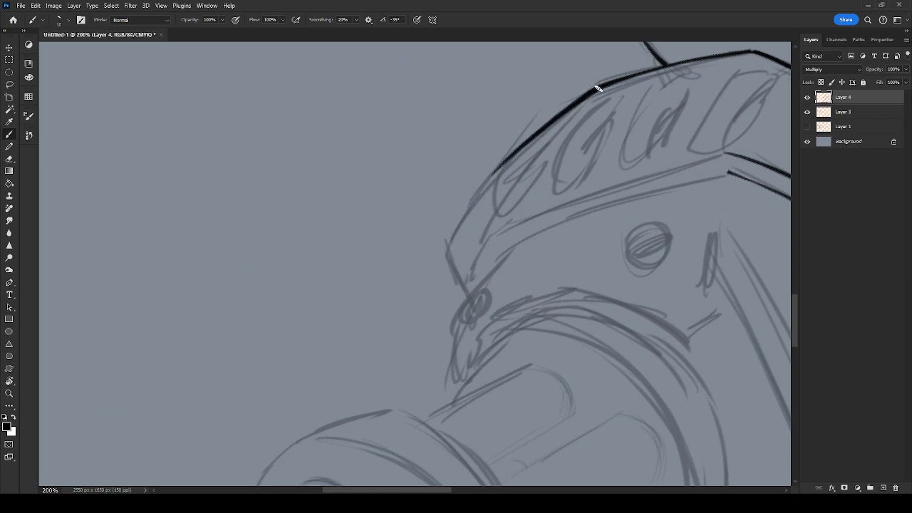
mouse_move(494, 170)
left_mouse_down()
mouse_move(455, 274)
mouse_move(468, 299)
left_mouse_up()
left_click_drag(578, 251, 614, 153)
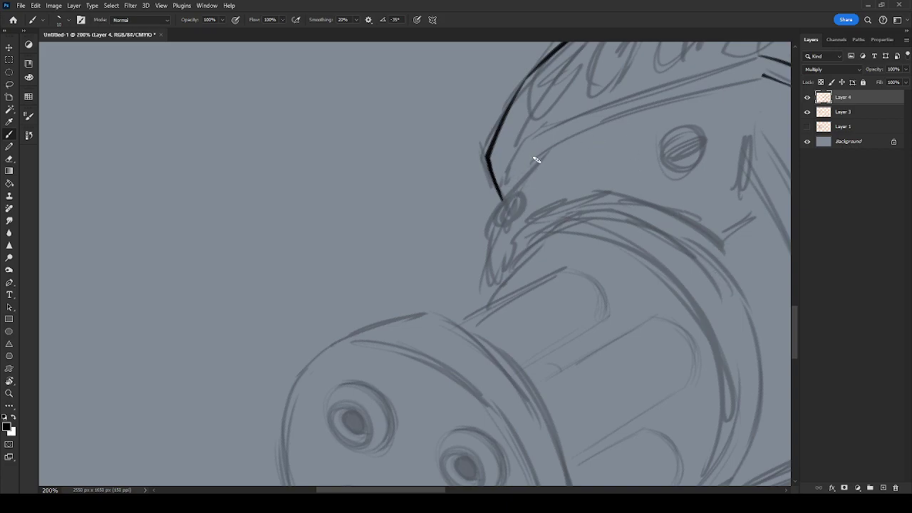
mouse_move(543, 148)
left_mouse_down()
mouse_move(486, 224)
mouse_move(498, 280)
left_mouse_up()
Ink the two parallel trim lines along the gauntlet shell from the existing panel trim to the front end.
key("space")
left_click_drag(693, 145, 563, 211)
key("r")
left_click_drag(664, 237, 643, 161)
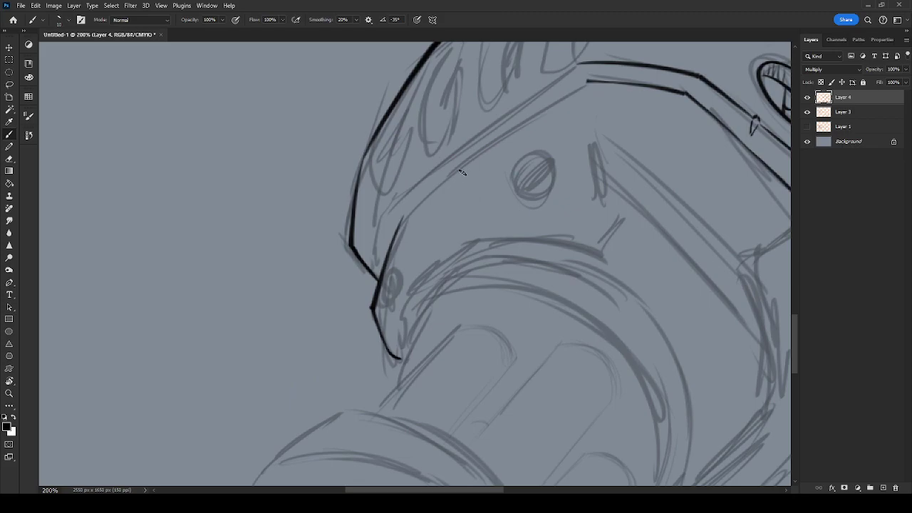
mouse_move(400, 217)
left_mouse_down()
mouse_move(493, 137)
mouse_move(584, 81)
left_mouse_up()
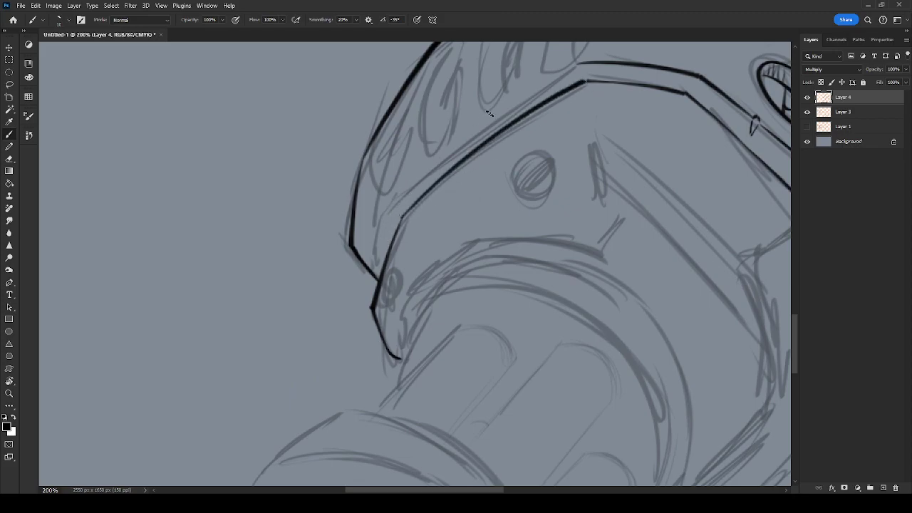
left_click_drag(388, 207, 572, 66)
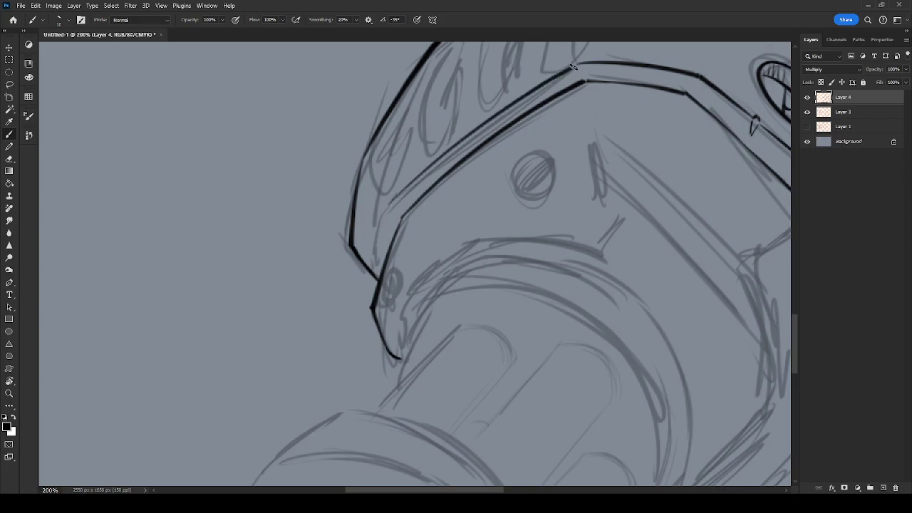
key("space")
left_click_drag(396, 233, 444, 178)
left_click_drag(437, 146, 421, 204)
Ink the two long edges of the tapered strip between the barrel housing and the outer panel.
key("r")
mouse_move(548, 200)
left_mouse_down()
mouse_move(546, 245)
mouse_move(611, 221)
mouse_move(509, 385)
left_mouse_up()
key("space")
mouse_move(573, 319)
left_mouse_down()
mouse_move(597, 240)
mouse_move(617, 216)
left_mouse_up()
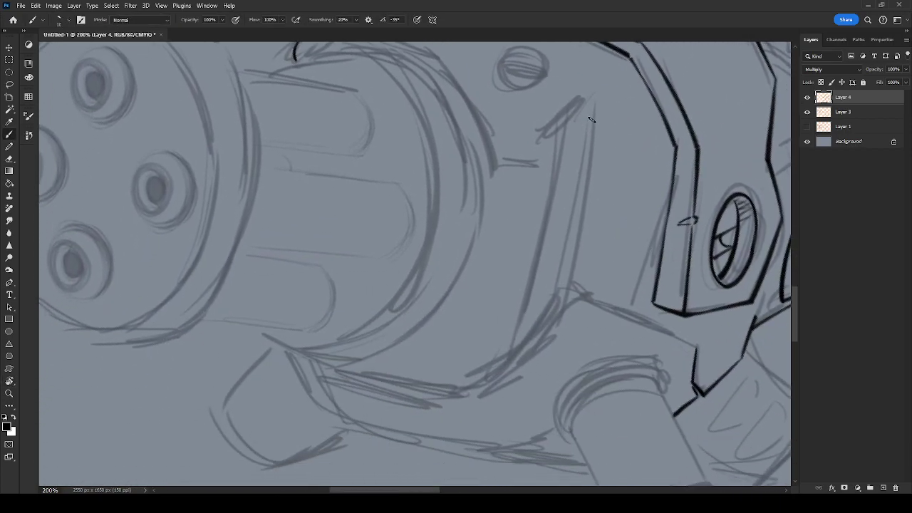
mouse_move(596, 107)
left_mouse_down()
mouse_move(569, 288)
mouse_move(605, 277)
mouse_move(624, 252)
left_mouse_up()
key("space")
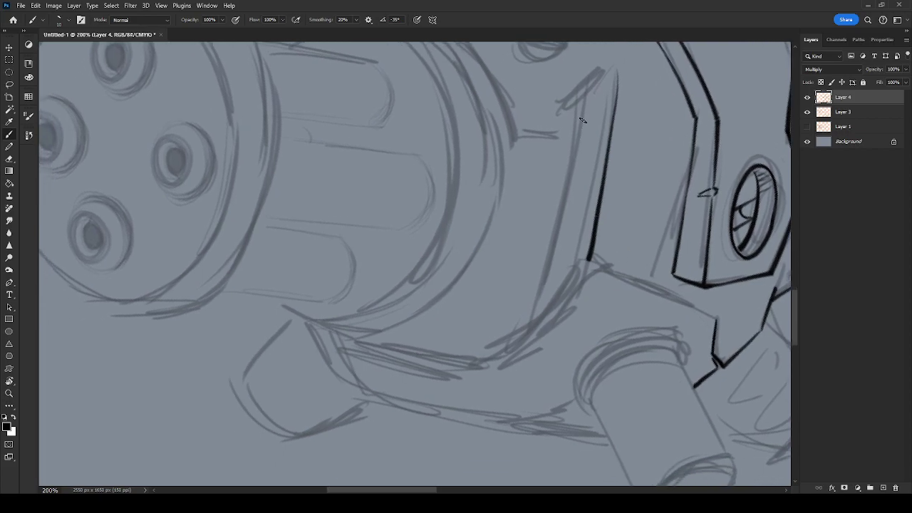
left_click_drag(562, 199, 583, 99)
left_click_drag(565, 190, 525, 328)
Ink the slanted top of the tapered strip and the short jagged edge leading to the barrel ring.
key("r")
mouse_move(588, 179)
left_mouse_down()
mouse_move(576, 271)
mouse_move(611, 213)
left_mouse_up()
key("b")
key("space")
left_click_drag(573, 207, 603, 271)
left_click_drag(562, 231, 546, 264)
left_click_drag(560, 234, 582, 194)
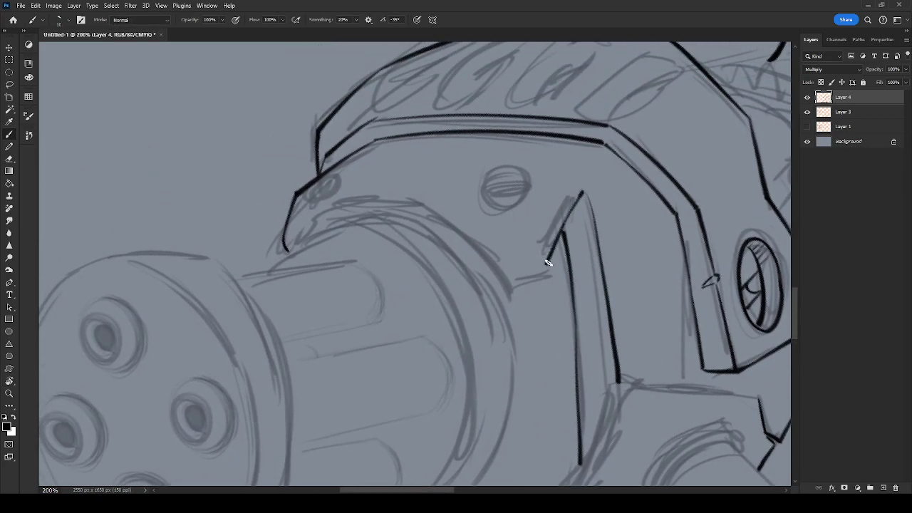
mouse_move(515, 282)
left_mouse_down()
mouse_move(550, 263)
mouse_move(586, 206)
left_mouse_up()
Ink the narrow double edge from the base of the tapered strip to the stepped notch.
key("r")
mouse_move(704, 289)
left_mouse_down()
mouse_move(714, 282)
mouse_move(609, 155)
left_mouse_up()
mouse_move(511, 179)
left_mouse_down()
mouse_move(547, 232)
mouse_move(539, 237)
mouse_move(638, 158)
left_mouse_up()
key("ctrl+z")
left_click_drag(547, 222, 665, 148)
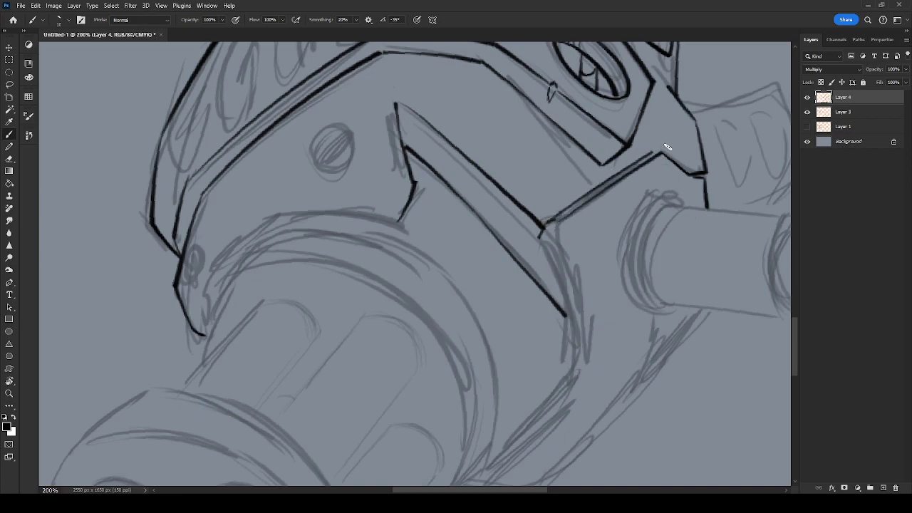
Ink the paired curved edges of the rim running from the tapered strip down beneath the barrel housing.
mouse_move(572, 253)
left_mouse_down()
mouse_move(582, 184)
mouse_move(576, 135)
mouse_move(581, 279)
left_mouse_up()
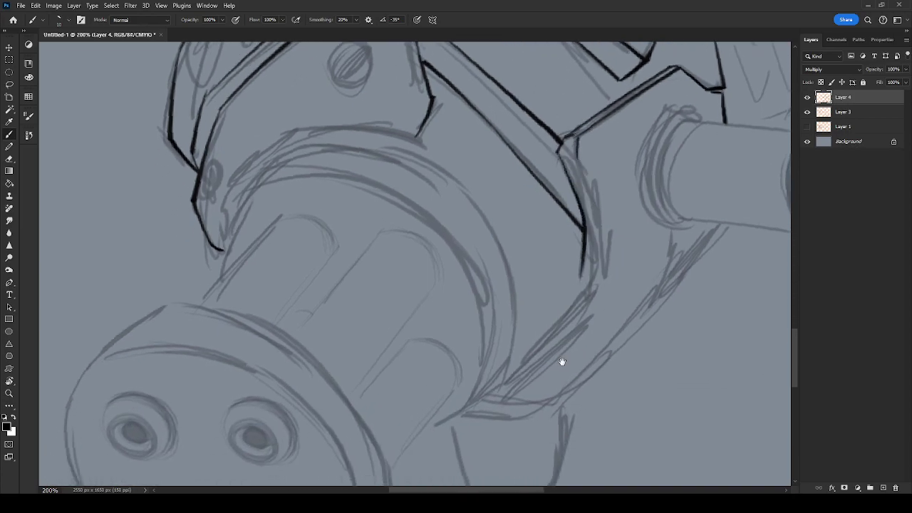
left_click_drag(584, 329, 601, 287)
left_click_drag(598, 230, 583, 273)
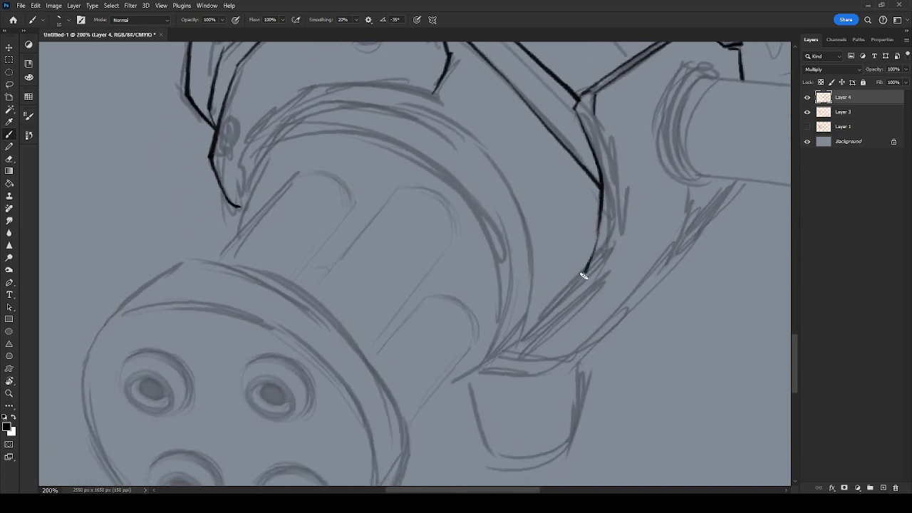
left_click_drag(521, 341, 585, 271)
left_click_drag(597, 234, 586, 265)
mouse_move(619, 199)
left_mouse_down()
mouse_move(611, 253)
mouse_move(592, 290)
mouse_move(607, 272)
mouse_move(524, 358)
left_mouse_up()
mouse_move(616, 222)
left_mouse_down()
mouse_move(617, 179)
mouse_move(596, 120)
left_mouse_up()
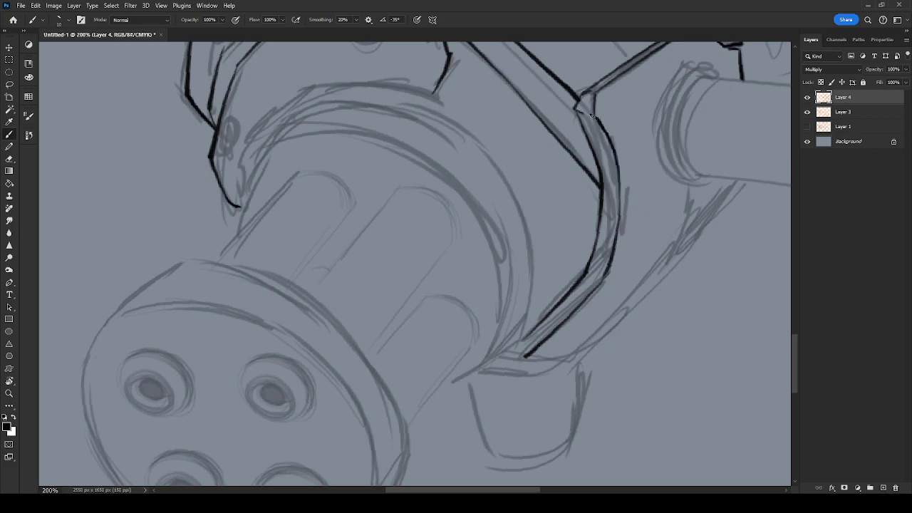
Redraw the side cylinder's end cap and round tip in white on Layer 3.
left_click_drag(703, 190, 524, 294)
key("r")
mouse_move(634, 284)
left_mouse_down()
mouse_move(629, 345)
mouse_move(614, 366)
left_mouse_up()
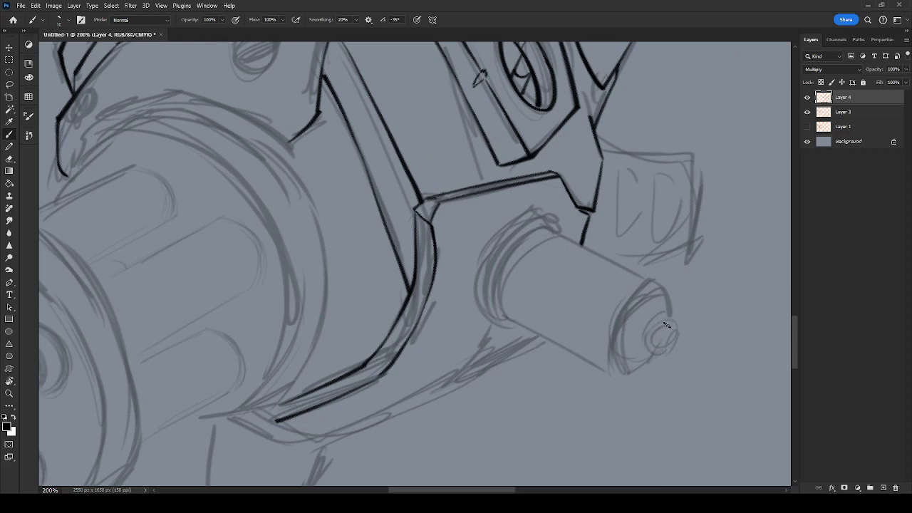
left_click(839, 113)
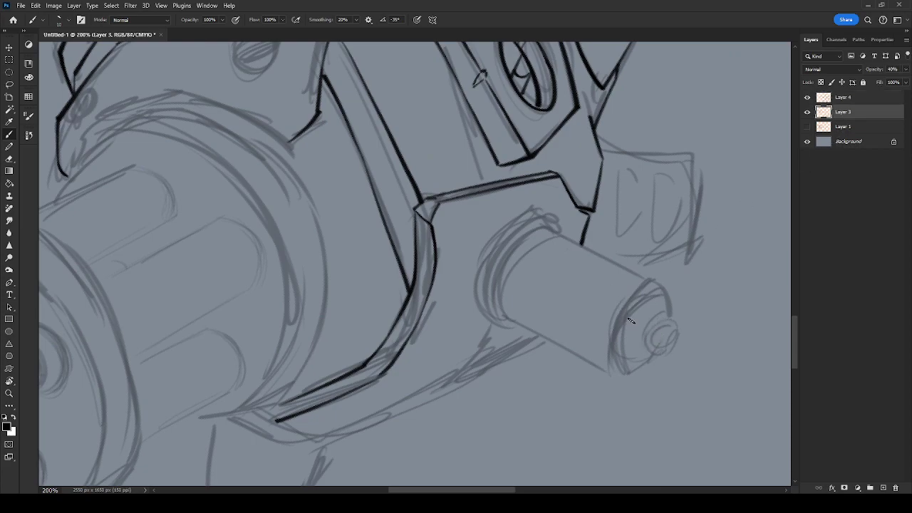
key("x")
mouse_move(661, 351)
left_mouse_down()
mouse_move(661, 325)
mouse_move(671, 322)
mouse_move(651, 348)
mouse_move(664, 324)
left_mouse_up()
left_click_drag(658, 287, 671, 322)
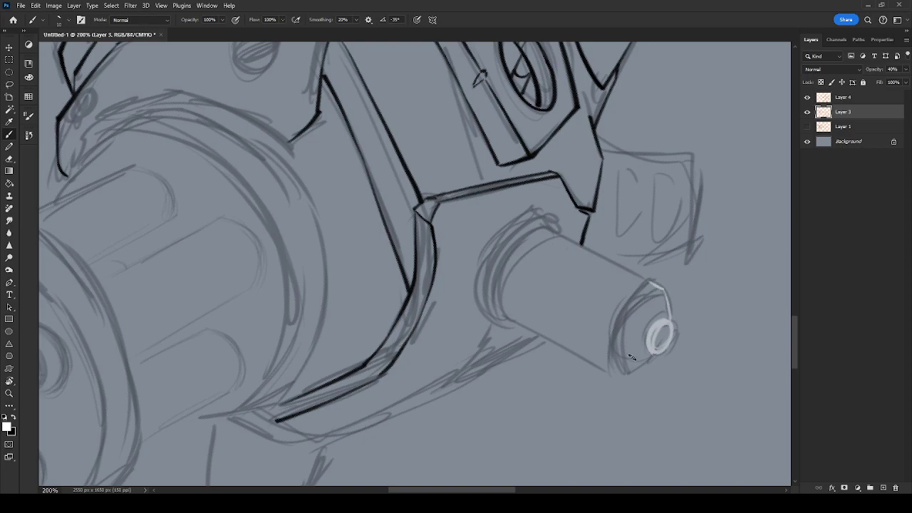
mouse_move(626, 372)
left_mouse_down()
mouse_move(645, 362)
mouse_move(624, 371)
mouse_move(623, 335)
mouse_move(661, 290)
left_mouse_up()
mouse_move(612, 368)
left_mouse_down()
mouse_move(644, 287)
mouse_move(630, 296)
mouse_move(608, 370)
mouse_move(634, 306)
mouse_move(626, 372)
mouse_move(660, 293)
left_mouse_up()
Redraw the inner and outer curves of the collar at the side cylinder's base in white.
mouse_move(498, 290)
left_mouse_down()
mouse_move(554, 229)
mouse_move(498, 289)
mouse_move(501, 310)
left_mouse_up()
mouse_move(490, 236)
left_mouse_down()
mouse_move(475, 300)
mouse_move(508, 325)
mouse_move(489, 322)
mouse_move(508, 327)
mouse_move(501, 229)
left_mouse_up()
mouse_move(561, 235)
left_mouse_down()
mouse_move(538, 212)
mouse_move(483, 250)
mouse_move(545, 214)
left_mouse_up()
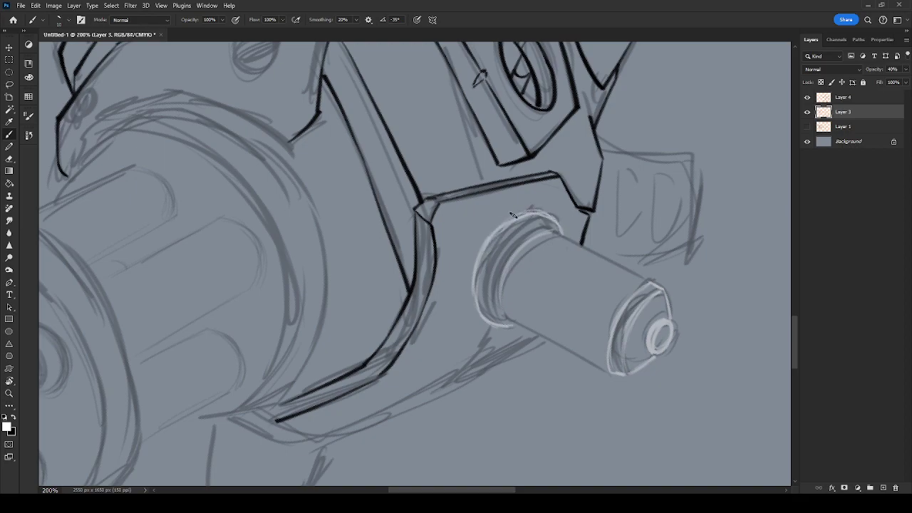
mouse_move(507, 318)
left_mouse_down()
mouse_move(502, 285)
mouse_move(530, 244)
left_mouse_up()
Redraw the long lower edge of the bracket beneath the side cylinder in white.
left_click_drag(604, 355, 721, 250)
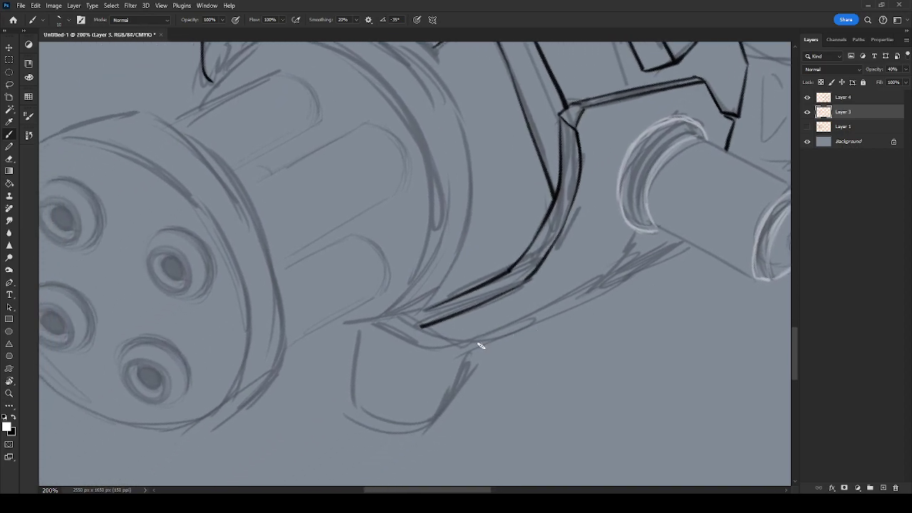
left_click_drag(456, 353, 687, 239)
left_click_drag(730, 180, 645, 280)
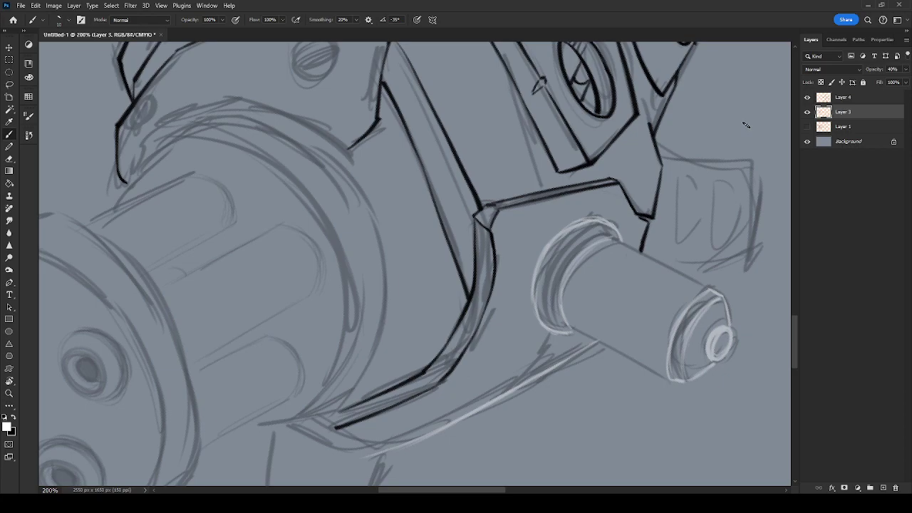
Ink the bracket's outer edge in black on Layer 4, from its end beneath the barrel to the cylinder's collar.
left_click(849, 99)
key("x")
key("r")
mouse_move(633, 242)
left_mouse_down()
mouse_move(737, 159)
mouse_move(715, 183)
mouse_move(729, 264)
mouse_move(512, 352)
mouse_move(539, 202)
left_mouse_up()
key("space")
key("r")
left_click_drag(586, 226, 573, 352)
mouse_move(510, 317)
left_mouse_down()
mouse_move(545, 251)
mouse_move(537, 202)
mouse_move(558, 144)
mouse_move(657, 222)
mouse_move(589, 369)
mouse_move(560, 390)
mouse_move(599, 205)
left_mouse_up()
key("r")
key("space")
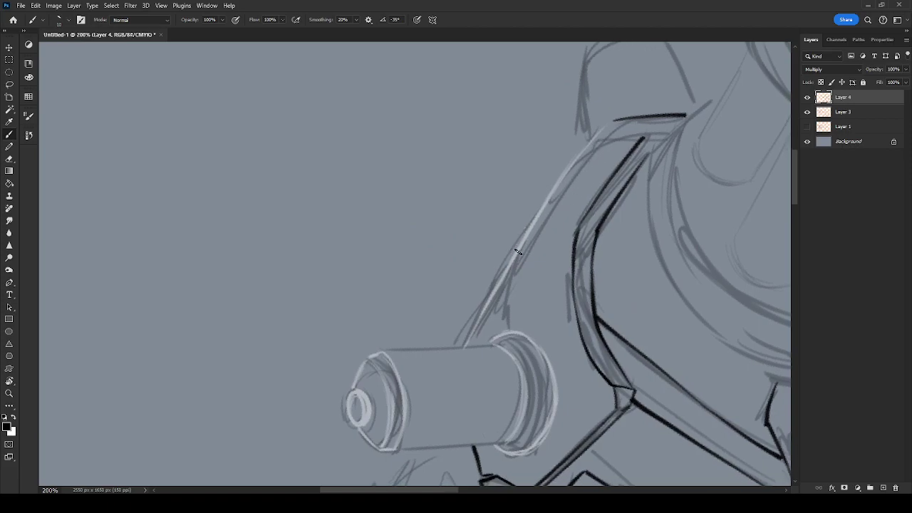
mouse_move(507, 329)
left_mouse_down()
mouse_move(512, 257)
mouse_move(612, 123)
left_mouse_up()
left_click_drag(508, 266, 504, 324)
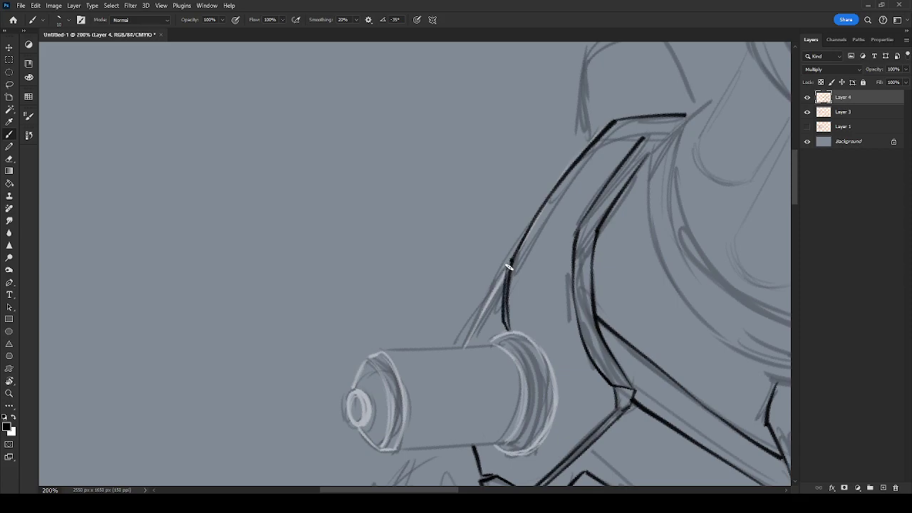
Ink the slanted brace line from the bracket's outer edge down to the side cylinder.
left_click_drag(477, 324, 508, 271)
key("ctrl+z")
left_click_drag(465, 345, 506, 270)
Ink the small round tip with its thick double rim at the end of the side cylinder.
key("space")
left_click_drag(519, 328, 590, 207)
key("r")
mouse_move(592, 250)
left_mouse_down()
mouse_move(592, 258)
mouse_move(551, 278)
left_mouse_up()
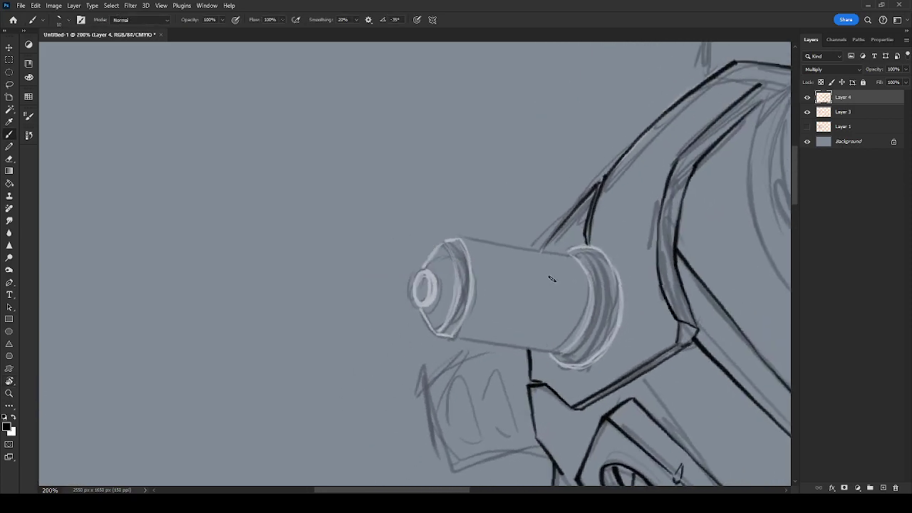
key("ctrl+plus")
key("space")
left_click_drag(645, 298, 712, 300)
key("r")
left_click_drag(710, 309, 654, 437)
key("space")
left_click_drag(559, 346, 653, 296)
mouse_move(549, 272)
left_mouse_down()
mouse_move(541, 291)
mouse_move(549, 305)
left_mouse_up()
key("ctrl+z")
mouse_move(549, 271)
left_mouse_down()
mouse_move(542, 304)
mouse_move(552, 306)
mouse_move(568, 283)
mouse_move(540, 294)
mouse_move(553, 267)
mouse_move(566, 261)
mouse_move(574, 269)
mouse_move(555, 310)
mouse_move(546, 306)
mouse_move(573, 300)
mouse_move(567, 260)
left_mouse_up()
key("ctrl+z")
mouse_move(541, 305)
left_mouse_down()
mouse_move(545, 351)
mouse_move(542, 306)
left_mouse_up()
key("ctrl+z")
Ink the end cap's tapered sides and its double curved rim, joined by short edges at both ends.
left_click_drag(617, 235, 567, 262)
left_click_drag(600, 315, 551, 353)
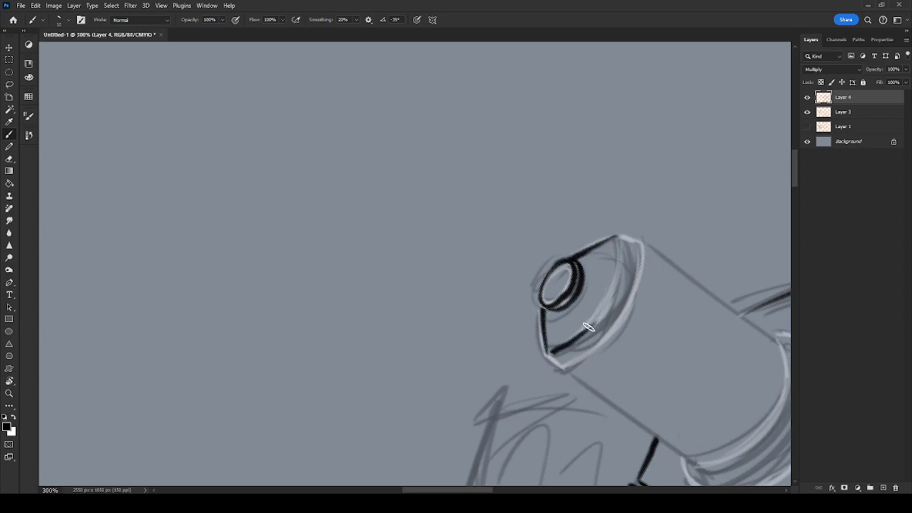
mouse_move(596, 322)
left_mouse_down()
mouse_move(616, 289)
mouse_move(617, 245)
mouse_move(588, 328)
mouse_move(609, 297)
mouse_move(617, 236)
left_mouse_up()
key("ctrl+z")
left_click_drag(626, 311, 563, 368)
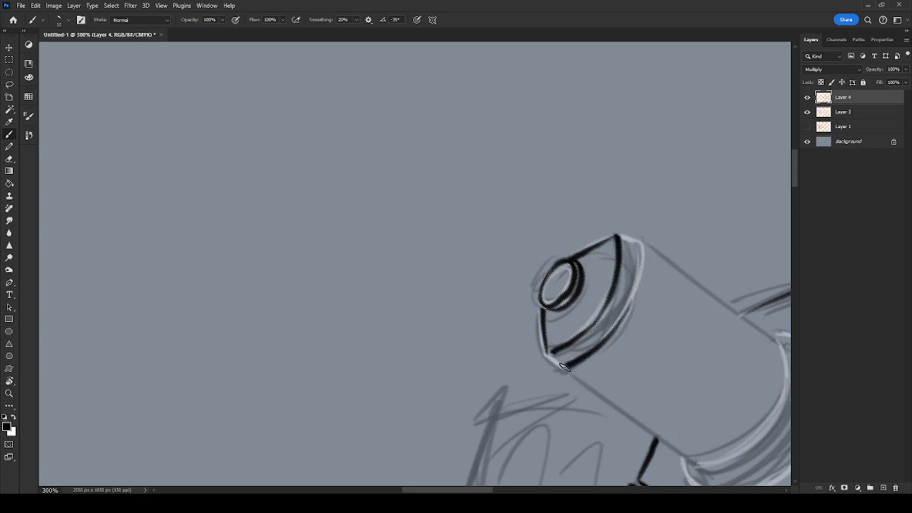
mouse_move(640, 277)
left_mouse_down()
mouse_move(644, 238)
mouse_move(614, 233)
left_mouse_up()
left_click_drag(547, 354, 567, 369)
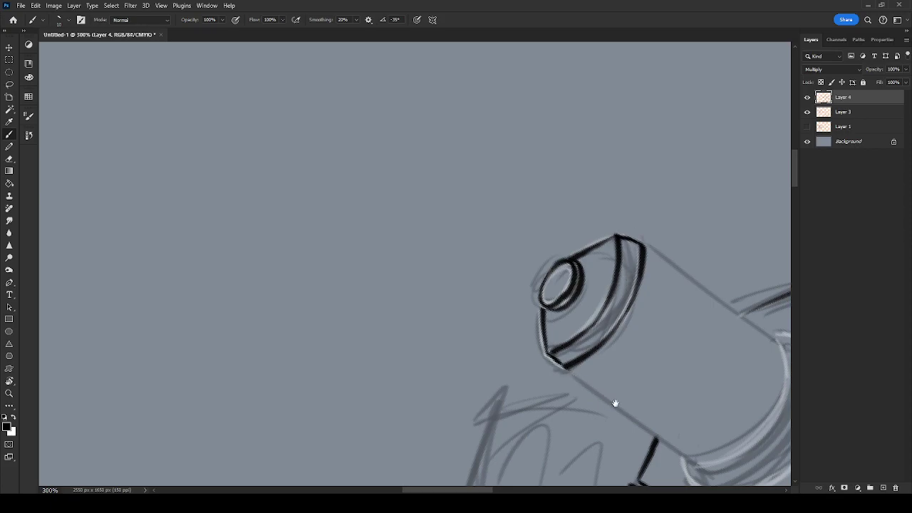
Ink the curved base of the side cylinder where it meets the collar.
left_click_drag(611, 401, 515, 311)
key("r")
mouse_move(644, 403)
left_mouse_down()
mouse_move(700, 301)
mouse_move(677, 250)
left_mouse_up()
key("b")
mouse_move(680, 192)
left_mouse_down()
mouse_move(669, 242)
mouse_move(632, 283)
left_mouse_up()
mouse_move(681, 215)
left_mouse_down()
mouse_move(652, 136)
mouse_move(670, 314)
left_mouse_up()
key("ctrl+z")
key("ctrl+z")
mouse_move(654, 282)
left_mouse_down()
mouse_move(651, 305)
mouse_move(604, 367)
left_mouse_up()
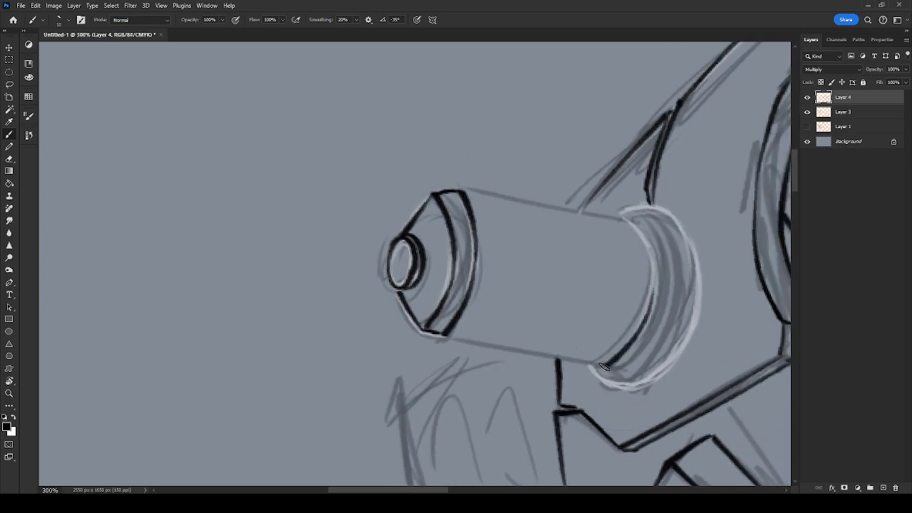
left_click_drag(655, 277, 630, 219)
key("ctrl+z")
mouse_move(650, 302)
left_mouse_down()
mouse_move(640, 241)
mouse_move(625, 222)
left_mouse_up()
Ink both straight sides of the cylinder between the end cap and its curved base.
left_click_drag(649, 331, 655, 338)
key("r")
mouse_move(673, 370)
left_mouse_down()
mouse_move(678, 358)
mouse_move(592, 170)
mouse_move(735, 274)
left_mouse_up()
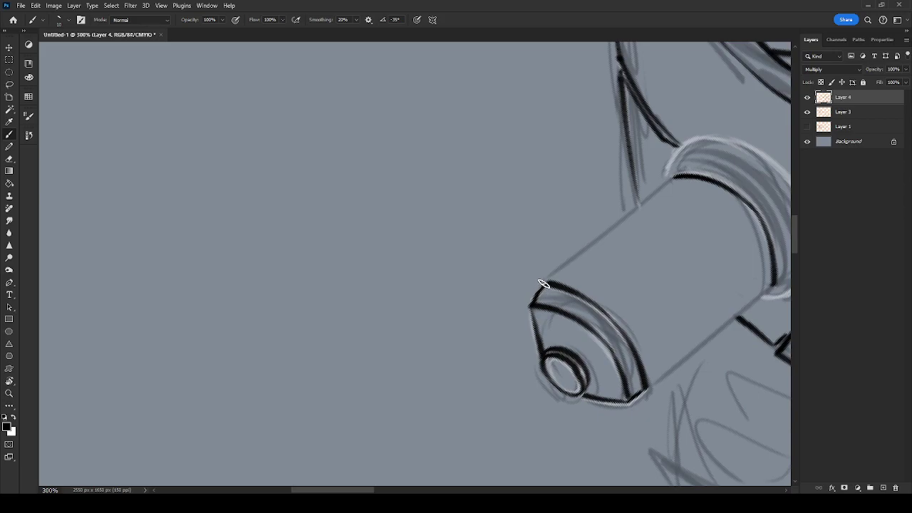
left_click_drag(542, 284, 677, 176)
left_click_drag(684, 329, 627, 214)
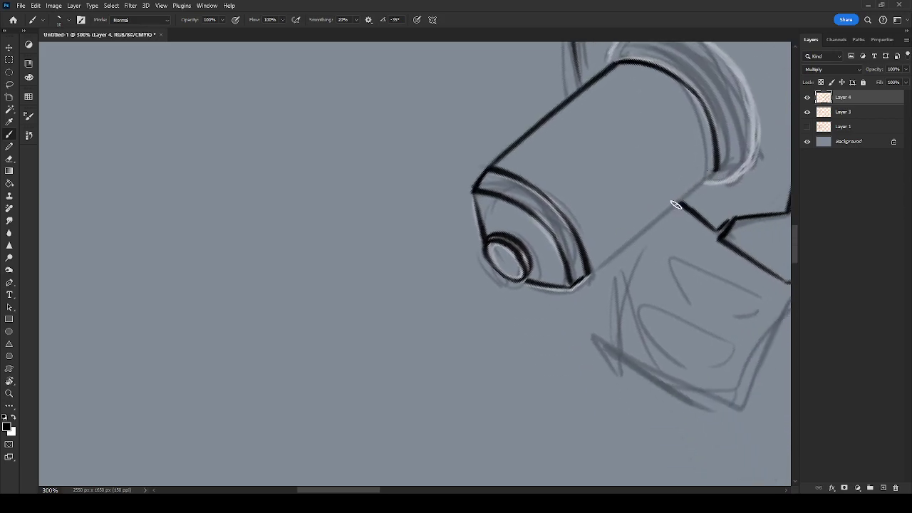
left_click_drag(717, 170, 586, 278)
Ink the curved outer rim of the collar around the base of the side cylinder.
left_click_drag(745, 166, 645, 272)
mouse_move(645, 168)
left_mouse_down()
mouse_move(656, 189)
mouse_move(649, 272)
mouse_move(617, 282)
mouse_move(644, 279)
mouse_move(669, 217)
mouse_move(641, 158)
mouse_move(585, 119)
mouse_move(528, 132)
mouse_move(517, 164)
left_mouse_up()
key("ctrl+z")
key("ctrl+z")
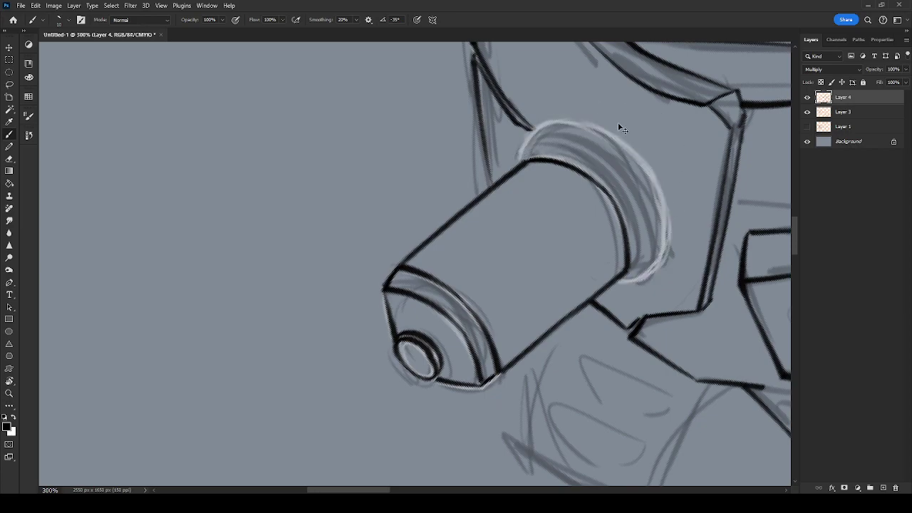
mouse_move(651, 176)
left_mouse_down()
mouse_move(667, 246)
mouse_move(658, 262)
left_mouse_up()
key("ctrl+z")
mouse_move(642, 157)
left_mouse_down()
mouse_move(664, 203)
mouse_move(657, 260)
mouse_move(621, 285)
mouse_move(657, 250)
mouse_move(656, 189)
mouse_move(614, 137)
mouse_move(553, 119)
mouse_move(517, 146)
mouse_move(520, 164)
mouse_move(493, 186)
left_mouse_up()
key("ctrl+z")
Ink the short lower edge that continues from the bracket's lower corner up to the shell.
left_click_drag(582, 115, 607, 346)
left_click_drag(566, 227, 602, 387)
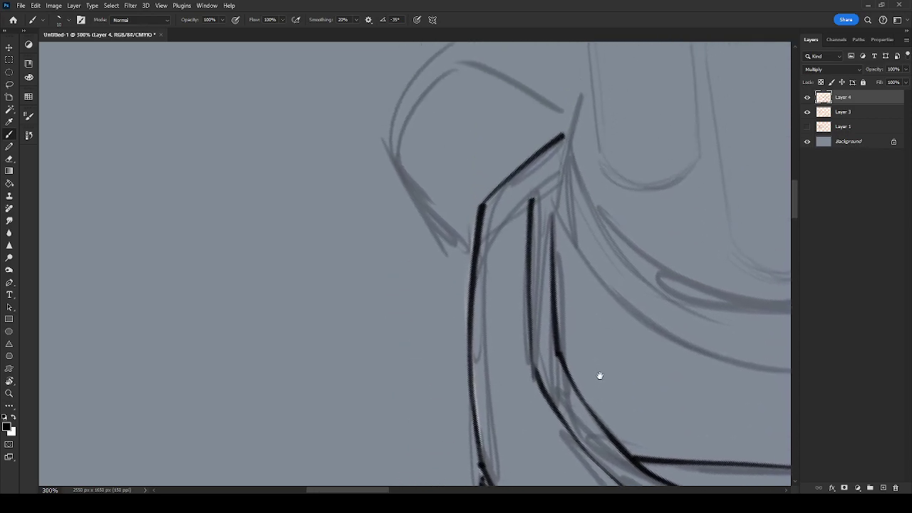
left_click_drag(720, 164, 600, 288)
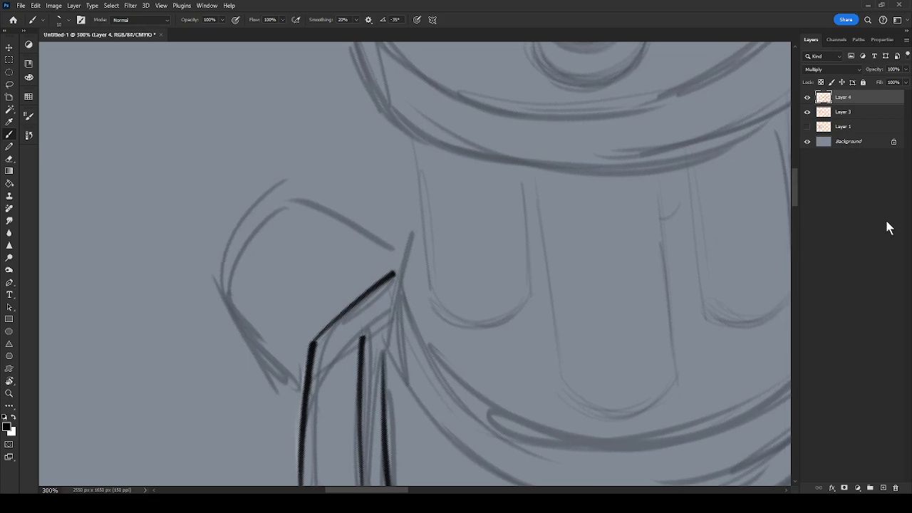
key("ctrl+minus")
key("ctrl+minus")
left_click_drag(515, 446, 553, 177)
key("r")
left_click_drag(700, 344, 756, 161)
key("ctrl+plus")
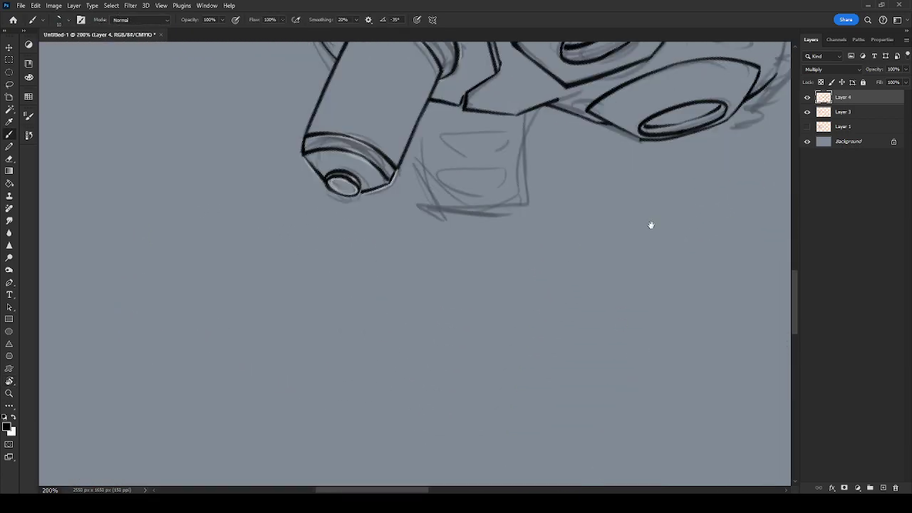
left_click_drag(662, 225, 703, 349)
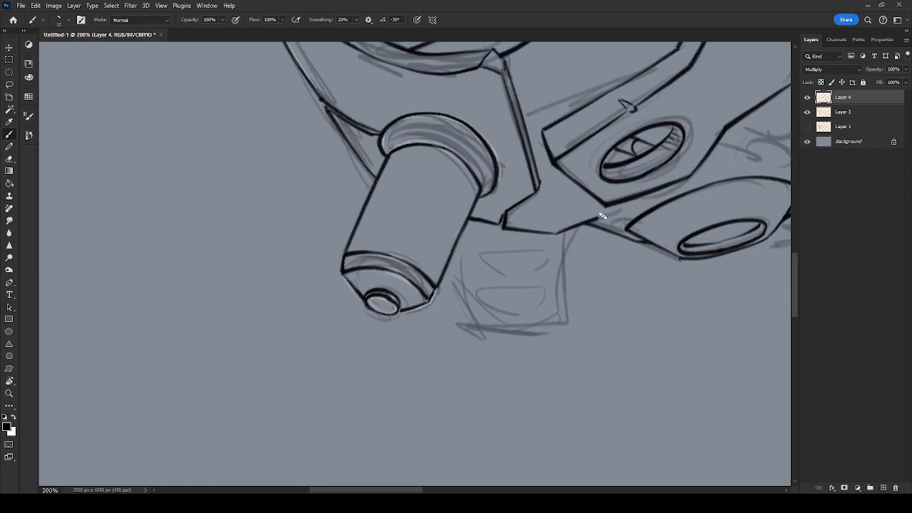
left_click_drag(627, 211, 598, 220)
mouse_move(626, 207)
left_mouse_down()
mouse_move(598, 218)
mouse_move(645, 196)
left_mouse_up()
Ink the angular plate behind the shell and the outer edge of the housing beside the oval port.
left_click_drag(773, 155, 576, 265)
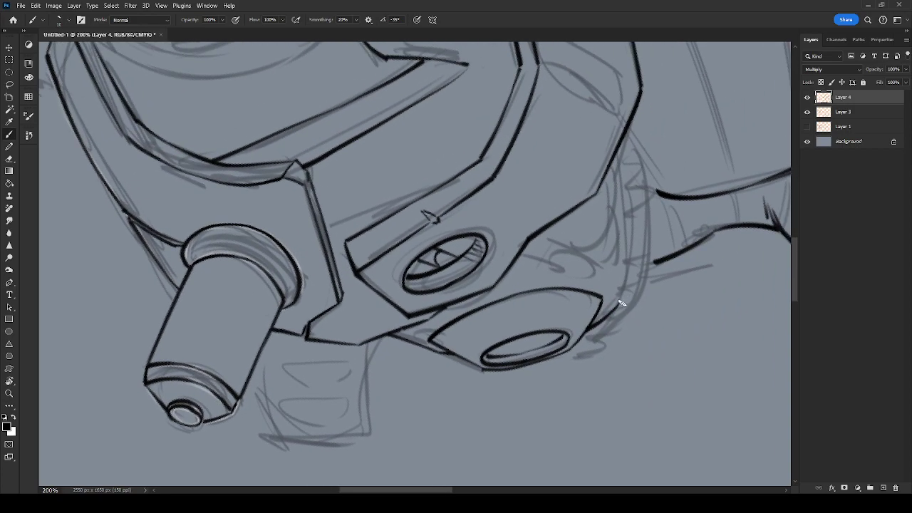
mouse_move(621, 145)
left_mouse_down()
mouse_move(630, 234)
mouse_move(590, 261)
mouse_move(553, 261)
mouse_move(533, 247)
left_mouse_up()
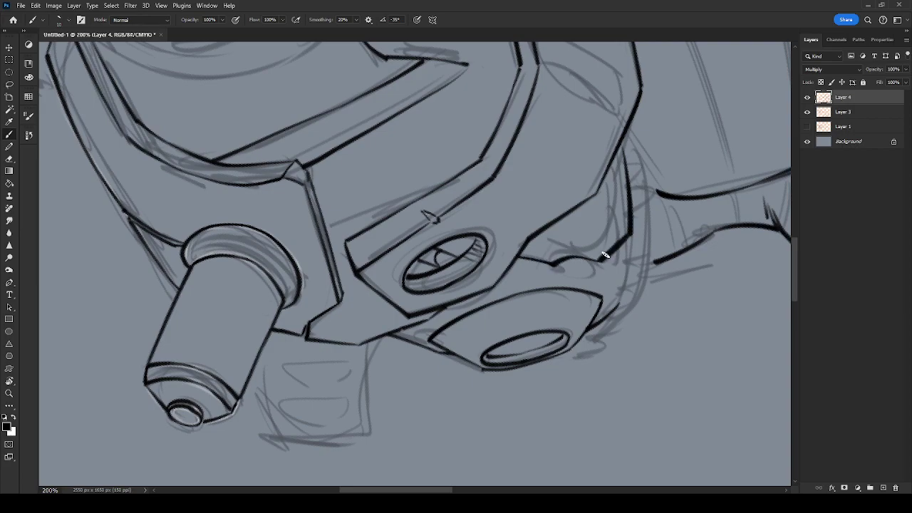
left_click_drag(599, 258, 522, 251)
left_click_drag(618, 304, 624, 243)
left_click_drag(661, 206, 628, 312)
Ink the ruffled cuff between the forearm and the back of the gauntlet, including its small fold lines.
key("r")
mouse_move(677, 385)
left_mouse_down()
mouse_move(570, 107)
mouse_move(553, 93)
left_mouse_up()
left_click_drag(550, 150, 563, 304)
key("r")
mouse_move(641, 332)
left_mouse_down()
mouse_move(643, 313)
mouse_move(554, 164)
left_mouse_up()
left_click_drag(457, 184, 575, 236)
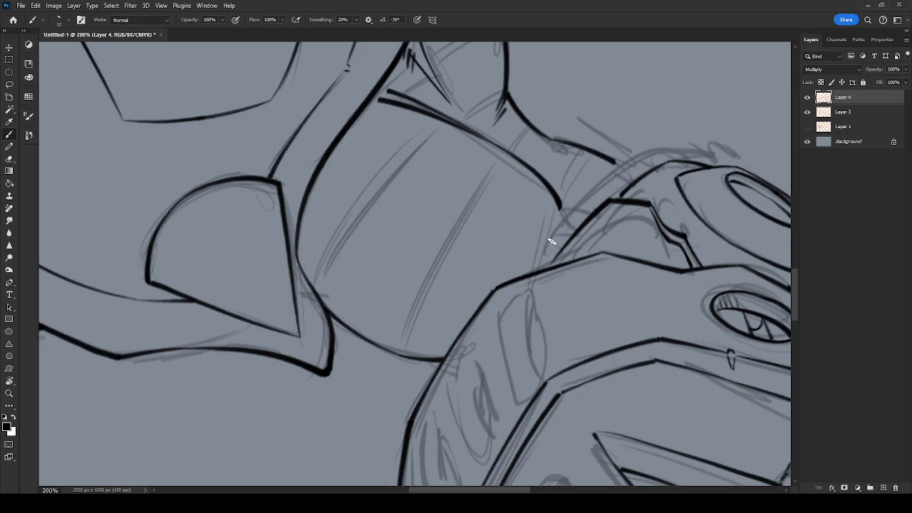
left_click_drag(550, 226, 533, 271)
mouse_move(561, 217)
left_mouse_down()
mouse_move(597, 180)
mouse_move(645, 155)
mouse_move(598, 184)
mouse_move(620, 199)
left_mouse_up()
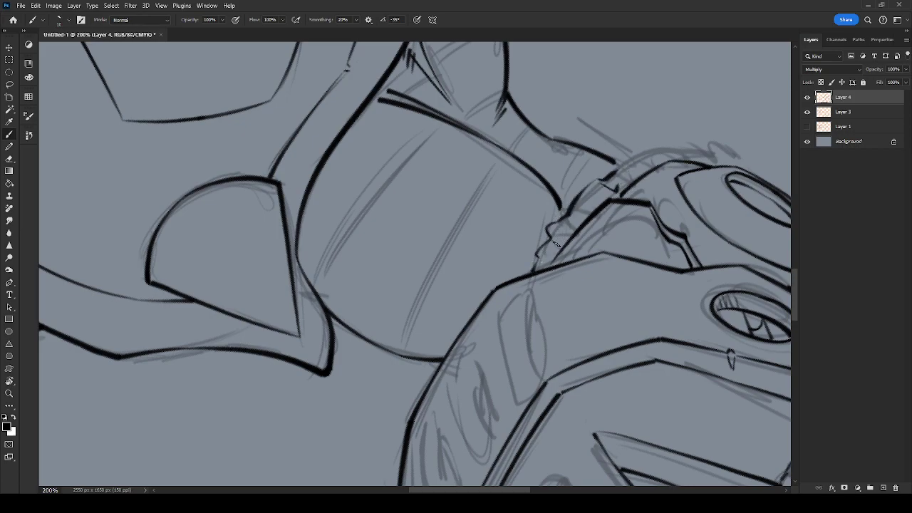
left_click_drag(560, 246, 546, 259)
left_click_drag(688, 220, 649, 313)
mouse_move(591, 247)
left_mouse_down()
mouse_move(629, 239)
mouse_move(651, 247)
mouse_move(670, 237)
mouse_move(690, 253)
mouse_move(653, 247)
mouse_move(666, 255)
mouse_move(641, 239)
mouse_move(619, 251)
mouse_move(582, 257)
left_mouse_up()
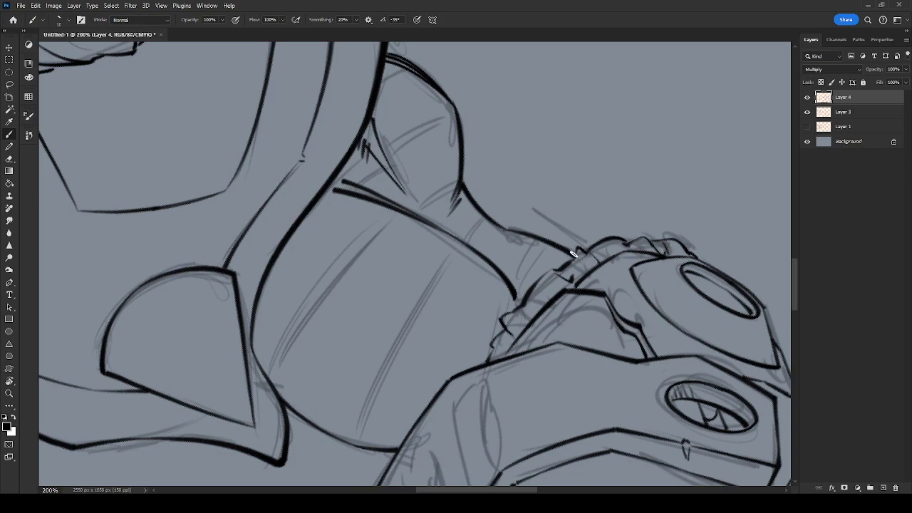
mouse_move(514, 295)
left_mouse_down()
mouse_move(544, 284)
mouse_move(541, 308)
left_mouse_up()
left_click_drag(509, 339, 506, 351)
On Layer 3, sketch a new slanted front end for the shell's upper band in white.
left_click_drag(731, 293, 659, 256)
key("r")
mouse_move(712, 329)
left_mouse_down()
mouse_move(697, 362)
mouse_move(501, 484)
left_mouse_up()
left_click_drag(572, 371, 688, 153)
key("r")
left_click_drag(704, 321, 619, 482)
key("r")
mouse_move(608, 324)
left_mouse_down()
mouse_move(706, 383)
mouse_move(686, 342)
mouse_move(663, 409)
mouse_move(697, 199)
mouse_move(712, 281)
mouse_move(629, 299)
left_mouse_up()
key("b")
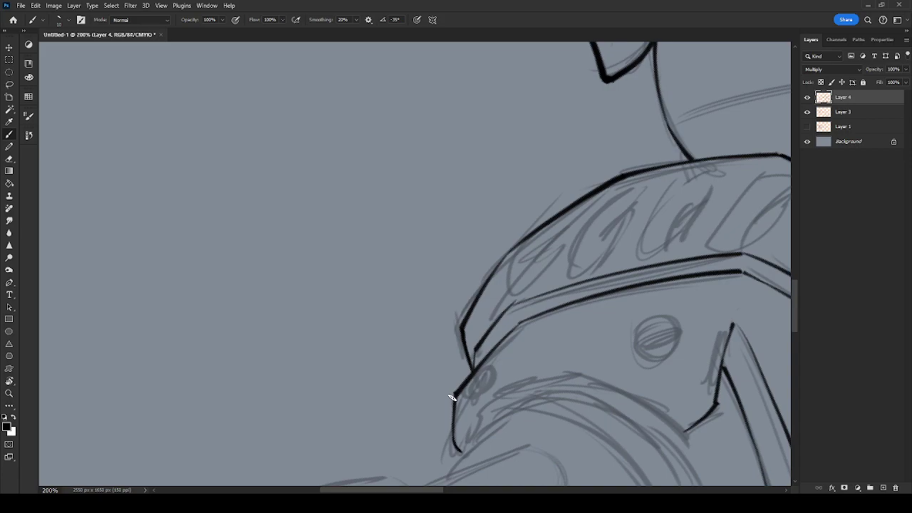
left_click(848, 111)
key("x")
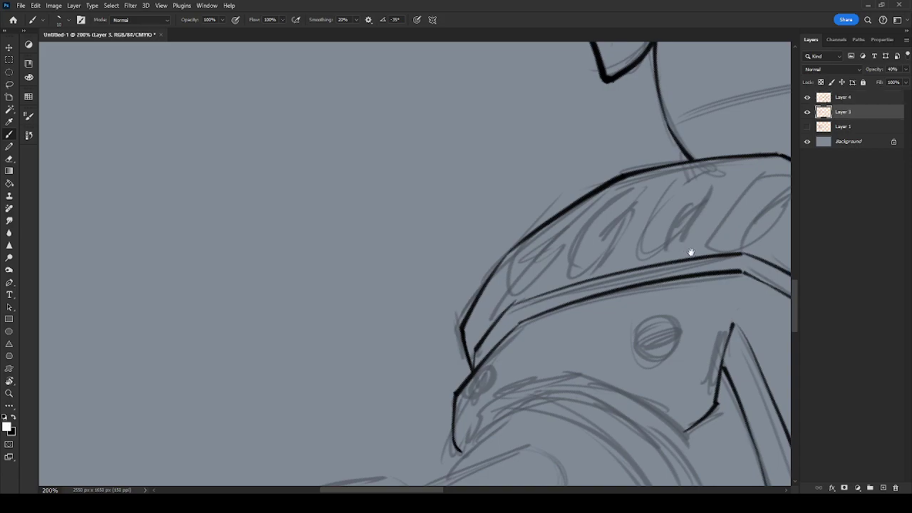
left_click_drag(690, 252, 670, 269)
left_click_drag(691, 219, 556, 229)
key("r")
left_click_drag(739, 226, 728, 357)
left_click_drag(651, 315, 753, 275)
left_click_drag(642, 251, 666, 279)
key("r")
left_click_drag(659, 318, 656, 225)
left_click_drag(442, 273, 433, 338)
mouse_move(442, 274)
left_mouse_down()
mouse_move(433, 335)
mouse_move(418, 297)
mouse_move(434, 271)
mouse_move(423, 340)
mouse_move(430, 331)
left_mouse_up()
On Layer 4, erase the inked front end of the upper band and the adjoining part of its outer edge.
left_click(865, 98)
key("e")
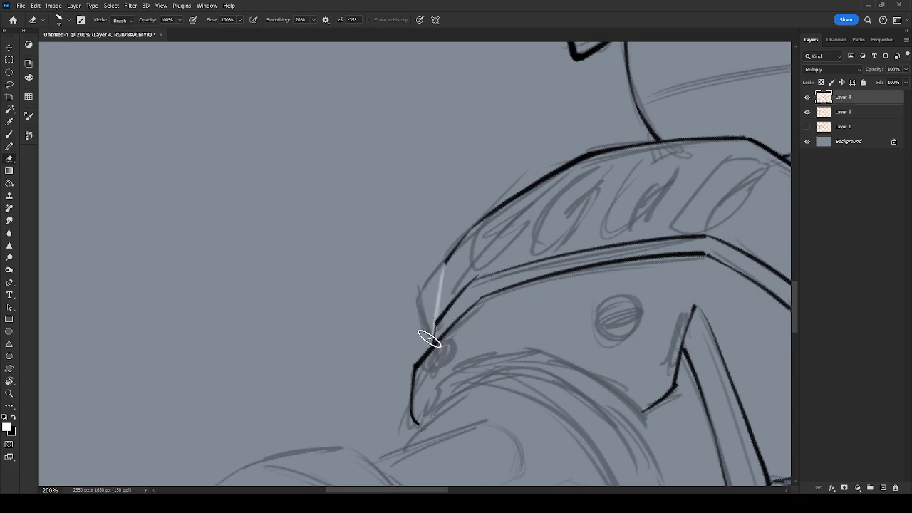
key("b")
left_click_drag(631, 235, 525, 304)
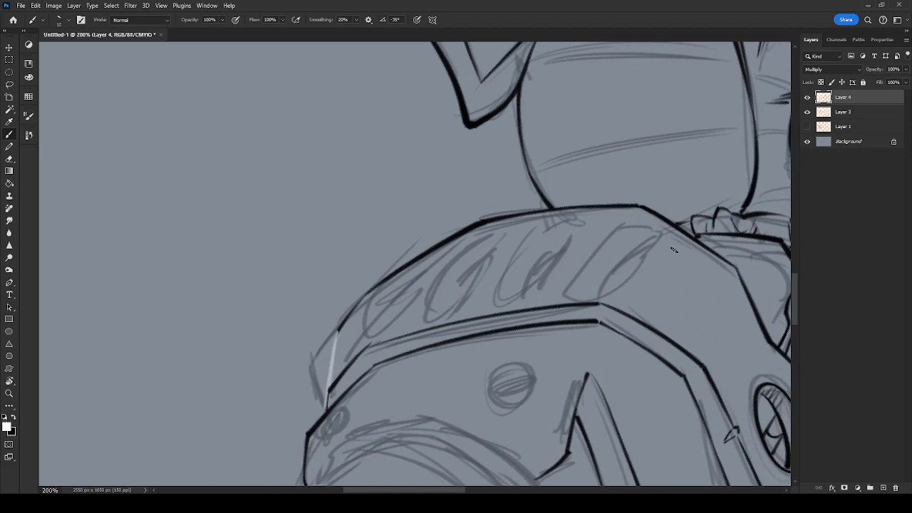
key("r")
mouse_move(643, 260)
left_mouse_down()
mouse_move(639, 285)
mouse_move(574, 197)
left_mouse_up()
key("e")
mouse_move(468, 194)
left_mouse_down()
mouse_move(442, 225)
mouse_move(386, 326)
left_mouse_up()
left_click_drag(466, 191, 456, 214)
On Layer 3, sketch the band's new curved outer edge in white from its front end to the remaining ink.
key("b")
left_click(850, 113)
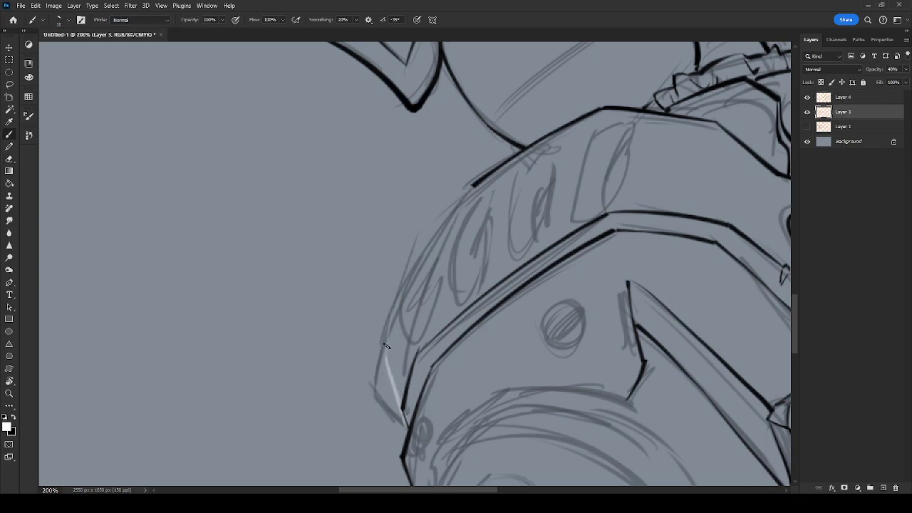
mouse_move(384, 344)
left_mouse_down()
mouse_move(411, 271)
mouse_move(391, 322)
mouse_move(429, 240)
mouse_move(401, 305)
mouse_move(467, 189)
left_mouse_up()
left_click_drag(424, 250, 464, 191)
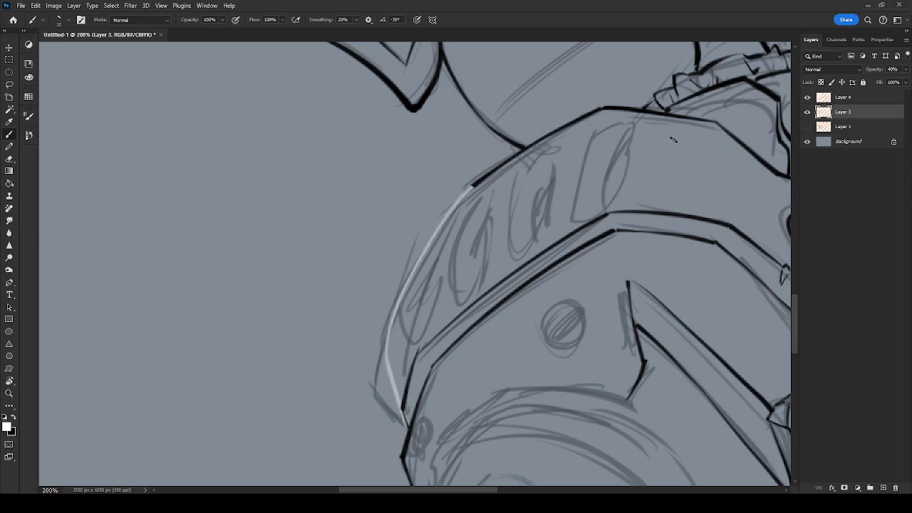
Sketch the two front vent openings on the upper band in white and hatch their interiors.
left_click_drag(665, 183, 615, 224)
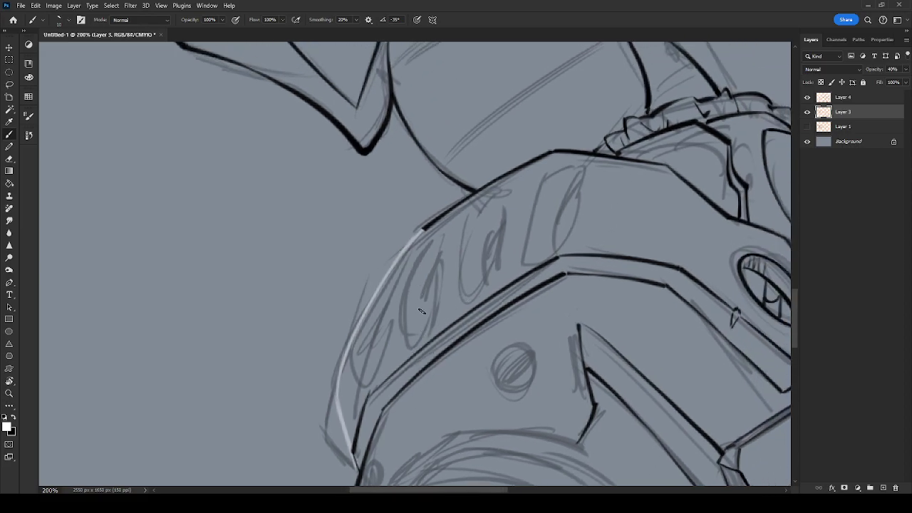
mouse_move(428, 328)
left_mouse_down()
mouse_move(421, 265)
mouse_move(415, 338)
mouse_move(432, 293)
left_mouse_up()
left_click_drag(422, 236, 405, 267)
mouse_move(432, 237)
left_mouse_down()
mouse_move(436, 323)
mouse_move(425, 332)
mouse_move(435, 325)
mouse_move(421, 276)
mouse_move(419, 292)
mouse_move(423, 252)
mouse_move(423, 304)
left_mouse_up()
mouse_move(427, 255)
left_mouse_down()
mouse_move(429, 330)
mouse_move(433, 321)
left_mouse_up()
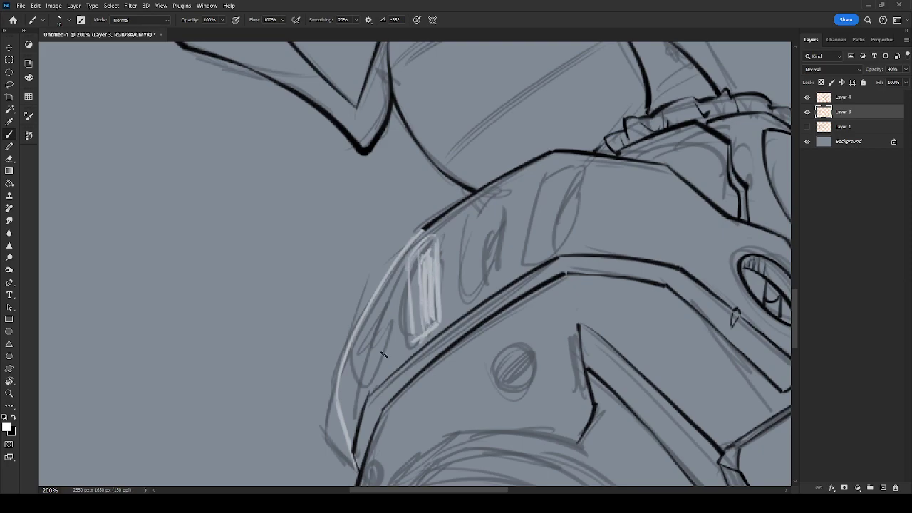
mouse_move(361, 341)
left_mouse_down()
mouse_move(368, 388)
mouse_move(386, 360)
mouse_move(391, 297)
mouse_move(369, 384)
mouse_move(385, 324)
mouse_move(376, 369)
mouse_move(389, 331)
left_mouse_up()
left_click_drag(389, 332, 384, 359)
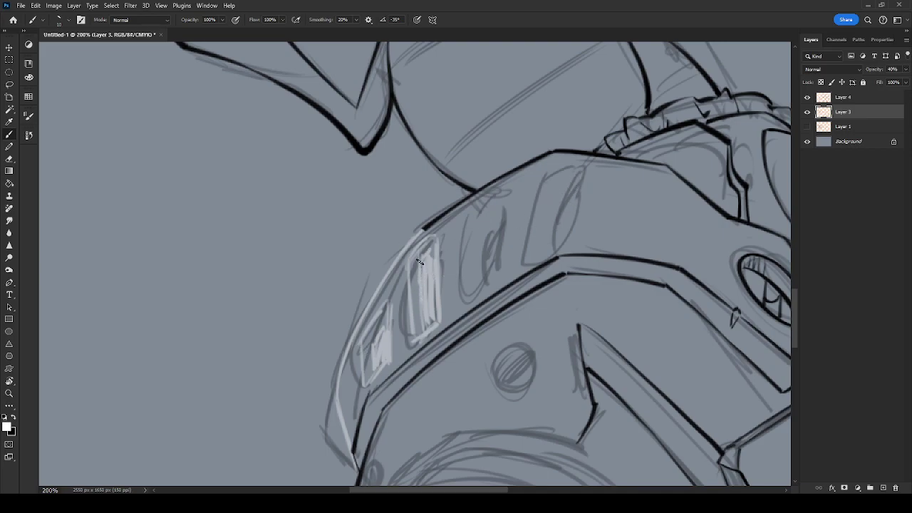
Sketch guide lines along both long sides of the vent row, add the remaining dividers, and hatch the rearmost vent.
left_click_drag(424, 230, 569, 165)
left_click_drag(401, 354, 547, 244)
left_click_drag(577, 167, 560, 246)
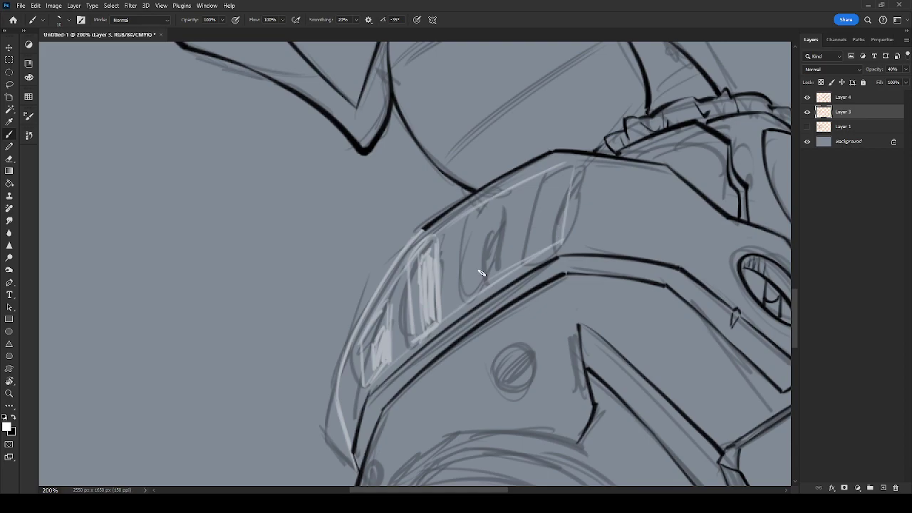
left_click_drag(463, 227, 456, 306)
mouse_move(507, 198)
left_mouse_down()
mouse_move(499, 280)
mouse_move(503, 255)
left_mouse_up()
mouse_move(539, 178)
left_mouse_down()
mouse_move(525, 258)
mouse_move(528, 246)
left_mouse_up()
left_click_drag(576, 167, 565, 246)
mouse_move(549, 195)
left_mouse_down()
mouse_move(543, 249)
mouse_move(574, 173)
mouse_move(547, 242)
left_mouse_up()
mouse_move(566, 183)
left_mouse_down()
mouse_move(553, 243)
mouse_move(560, 240)
left_mouse_up()
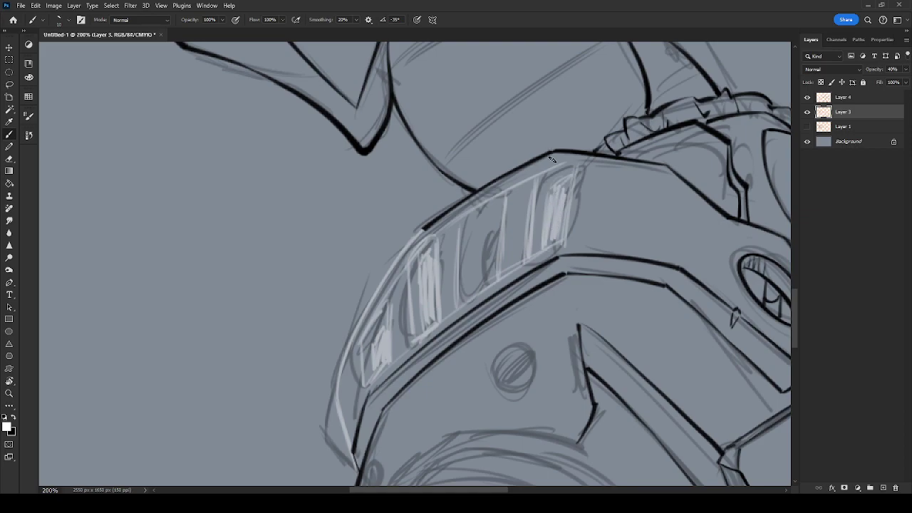
Sketch an inner curve across all the vents and add depth strokes beside the dividers.
mouse_move(475, 235)
left_mouse_down()
mouse_move(471, 296)
mouse_move(481, 223)
mouse_move(481, 222)
left_mouse_up()
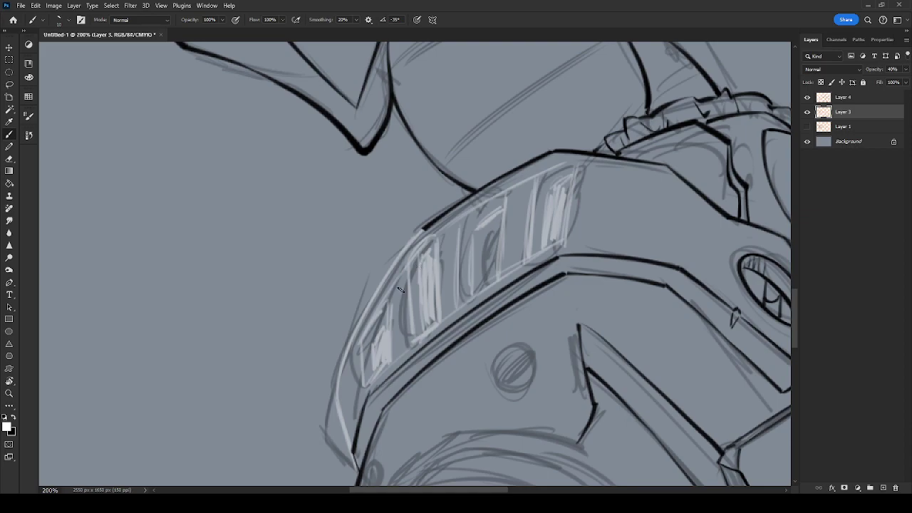
mouse_move(386, 319)
left_mouse_down()
mouse_move(451, 237)
mouse_move(432, 257)
mouse_move(515, 205)
left_mouse_up()
left_click_drag(460, 236, 574, 178)
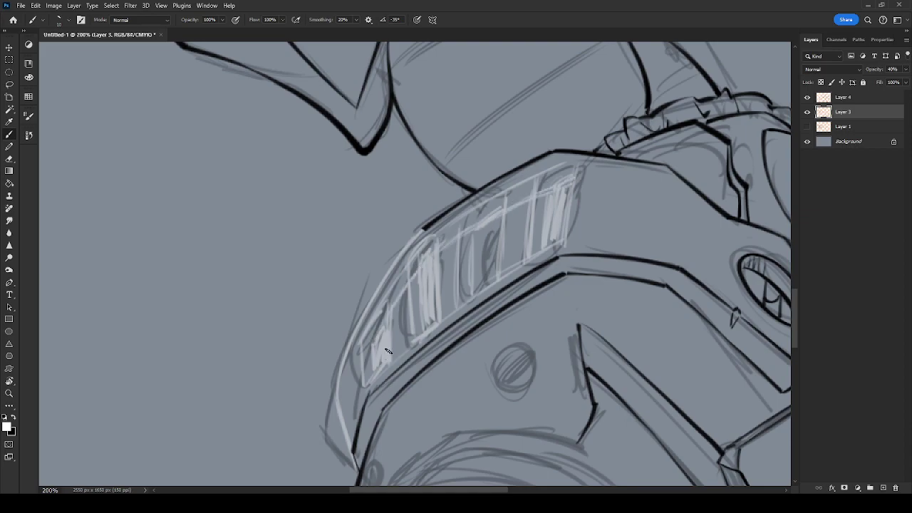
left_click_drag(475, 224, 468, 298)
left_click_drag(540, 198, 533, 249)
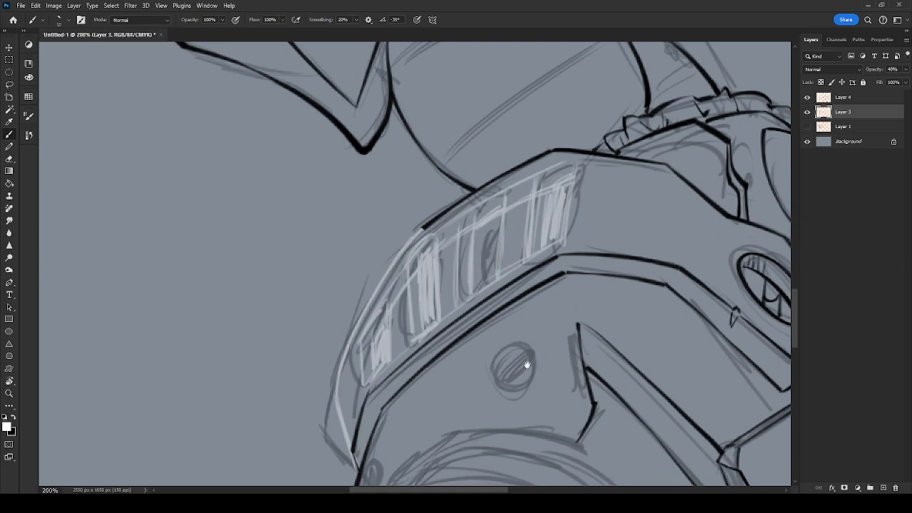
Redraw the upper band's front end in white as a thicker, slightly curved edge.
left_click_drag(524, 372, 573, 232)
mouse_move(397, 299)
left_mouse_down()
mouse_move(388, 225)
mouse_move(396, 288)
left_mouse_up()
left_click_drag(401, 207, 392, 283)
key("e")
key("b")
Sketch the two round screws on the shell in white, with a slot across the larger one.
mouse_move(423, 361)
left_mouse_down()
mouse_move(421, 317)
mouse_move(432, 338)
left_mouse_up()
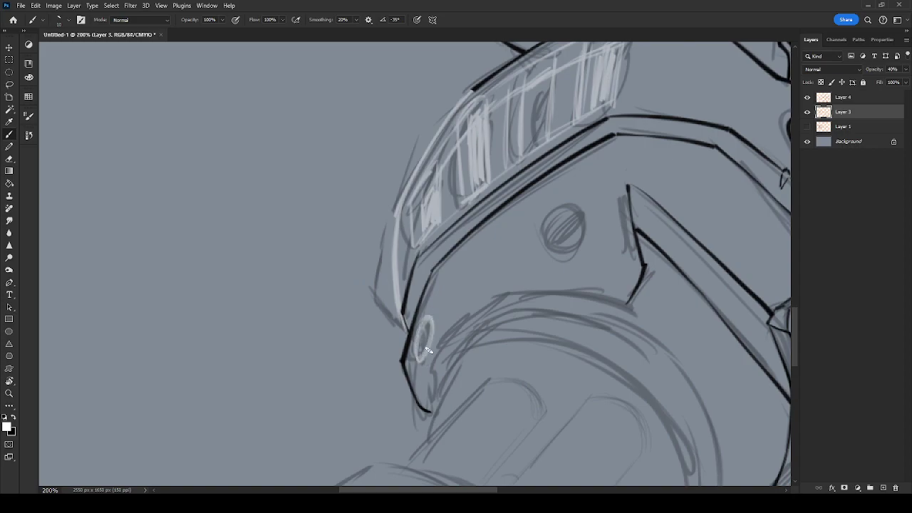
mouse_move(556, 254)
left_mouse_down()
mouse_move(566, 210)
mouse_move(555, 255)
left_mouse_up()
mouse_move(431, 330)
left_mouse_down()
mouse_move(415, 351)
mouse_move(433, 325)
left_mouse_up()
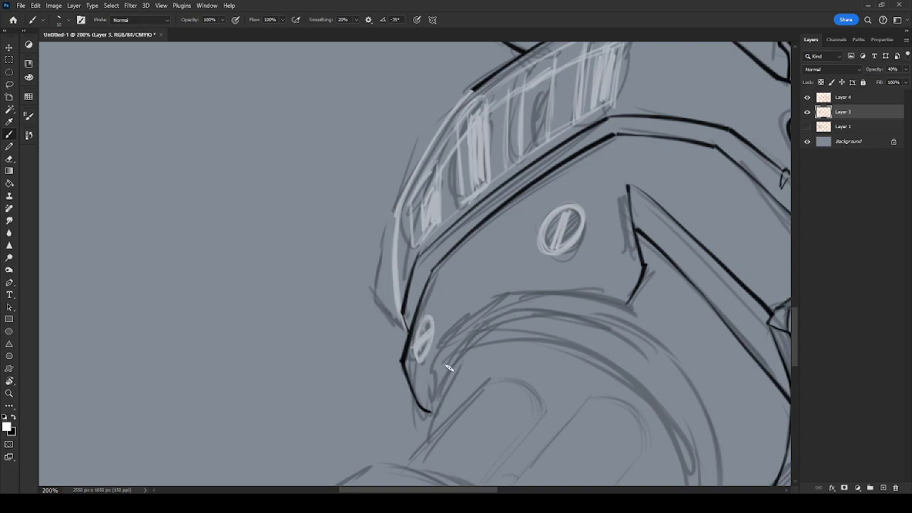
key("ctrl+z")
Sketch the double rim of the shell's arched opening above the barrels in white.
mouse_move(434, 372)
left_mouse_down()
mouse_move(456, 326)
mouse_move(514, 289)
left_mouse_up()
left_click_drag(624, 300, 519, 290)
left_click_drag(563, 308, 621, 170)
left_click_drag(694, 266, 569, 329)
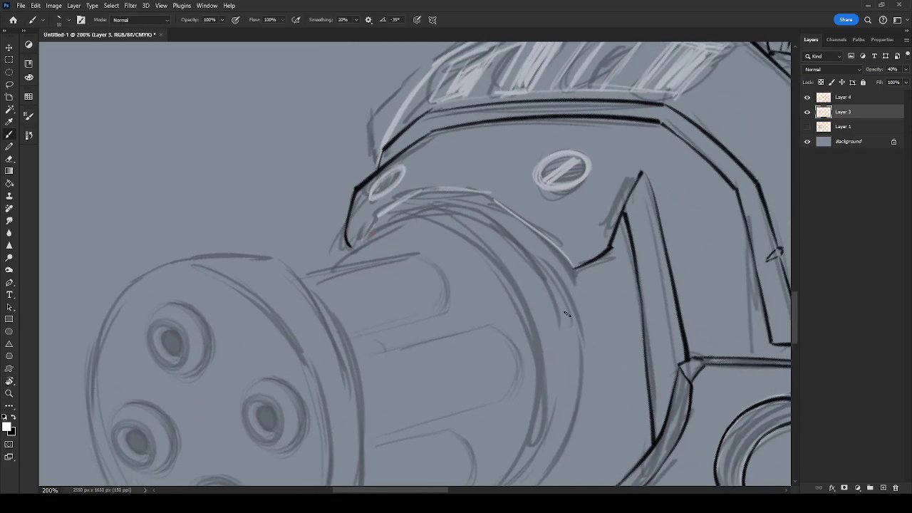
mouse_move(581, 259)
left_mouse_down()
mouse_move(540, 213)
mouse_move(504, 194)
left_mouse_up()
key("r")
left_click_drag(525, 235, 525, 244)
key("ctrl+z")
mouse_move(507, 236)
left_mouse_down()
mouse_move(567, 301)
mouse_move(561, 293)
mouse_move(592, 293)
mouse_move(607, 280)
mouse_move(552, 292)
mouse_move(487, 225)
mouse_move(450, 216)
mouse_move(385, 225)
mouse_move(398, 213)
mouse_move(381, 210)
mouse_move(374, 240)
left_mouse_up()
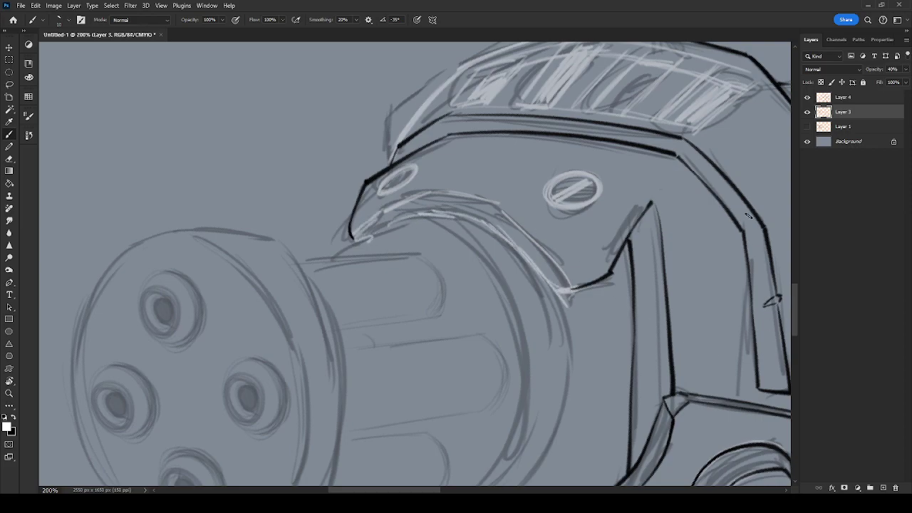
Hatch the tip of the shell's tall narrow strip in white, and erase the strip's inked edges on Layer 4.
left_click_drag(648, 215, 638, 273)
mouse_move(640, 240)
left_mouse_down()
mouse_move(649, 210)
mouse_move(632, 240)
mouse_move(648, 271)
left_mouse_up()
key("ctrl+minus")
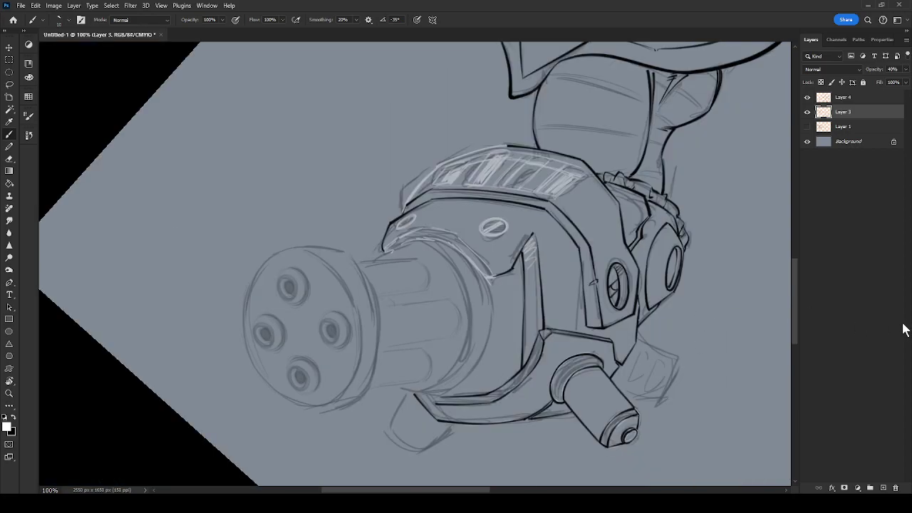
left_click_drag(600, 303, 636, 312)
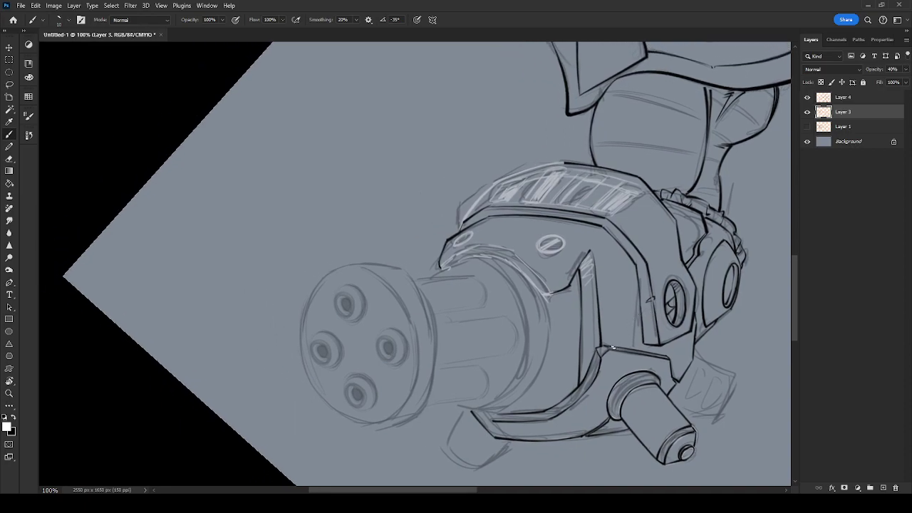
left_click(863, 98)
key("e")
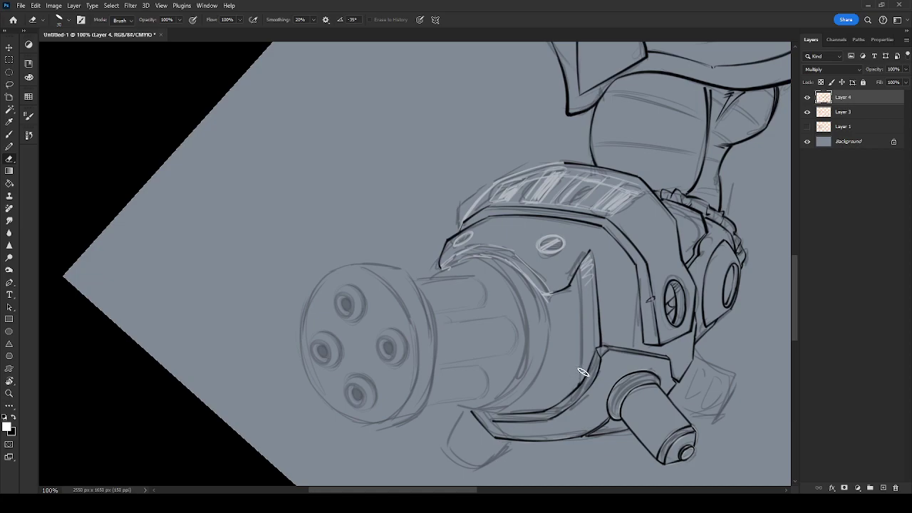
key("b")
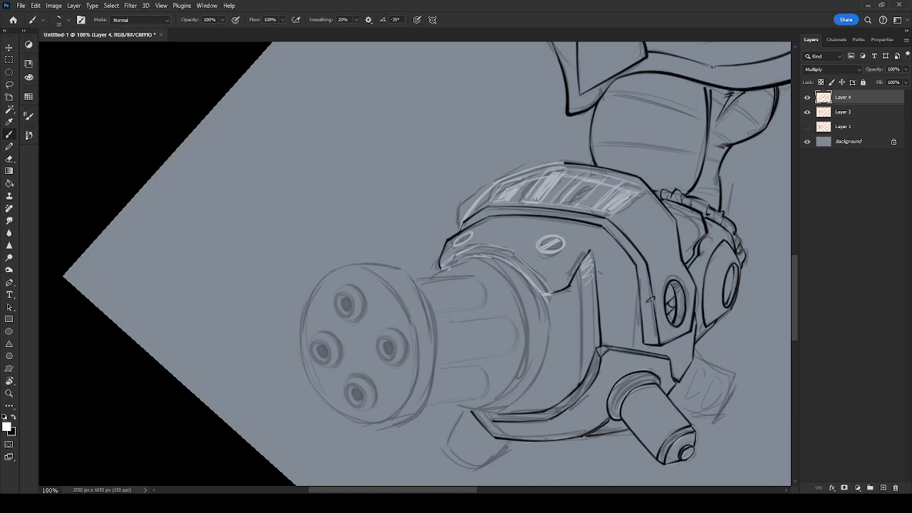
key("e")
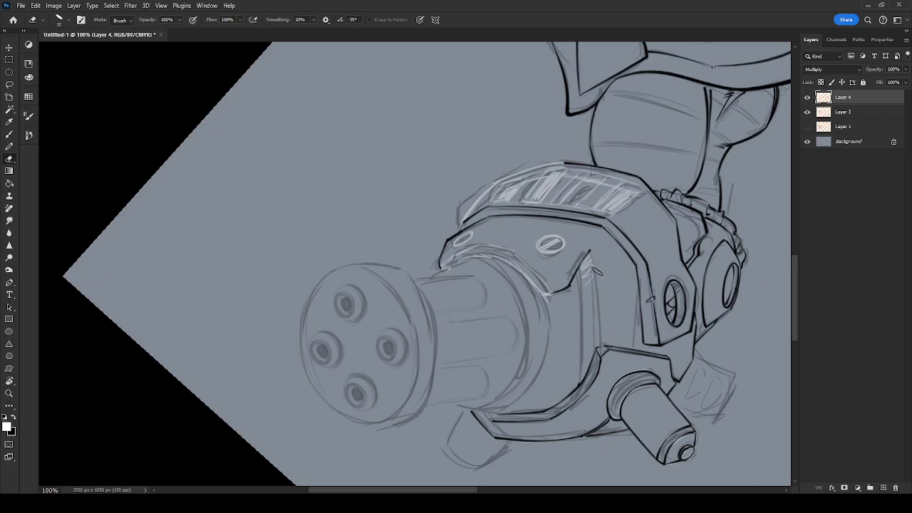
key("b")
key("e")
left_click_drag(587, 256, 554, 295)
Ink the upper band's new front end in black over the white sketch.
key("ctrl+plus")
key("ctrl+plus")
key("space")
left_click_drag(638, 212, 527, 425)
key("b")
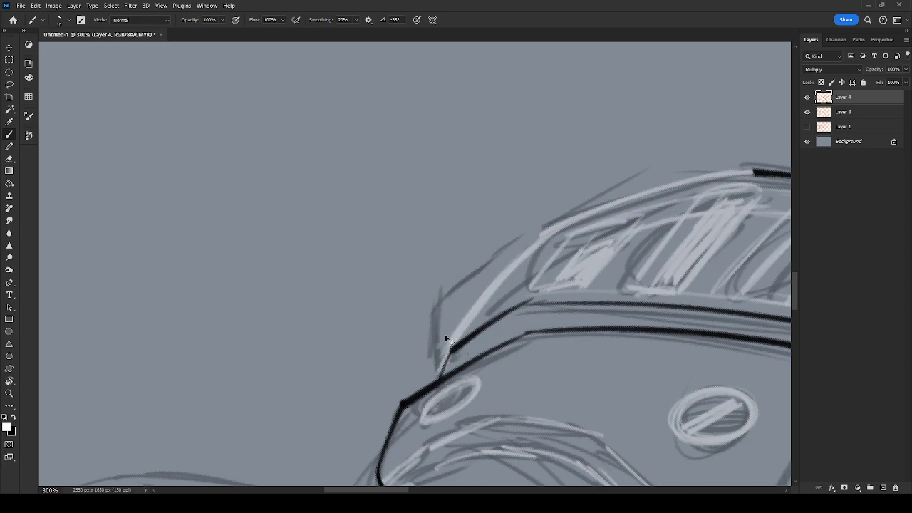
key("x")
mouse_move(451, 349)
left_mouse_down()
mouse_move(438, 376)
mouse_move(492, 285)
mouse_move(554, 226)
left_mouse_up()
mouse_move(446, 359)
left_mouse_down()
mouse_move(554, 227)
mouse_move(511, 293)
left_mouse_up()
Ink the band's curved outer edge from the front corner back to the existing line.
key("space")
key("r")
left_click_drag(512, 293, 618, 225)
key("space")
left_click_drag(525, 231, 526, 285)
left_click_drag(543, 231, 473, 319)
left_click_drag(507, 264, 621, 160)
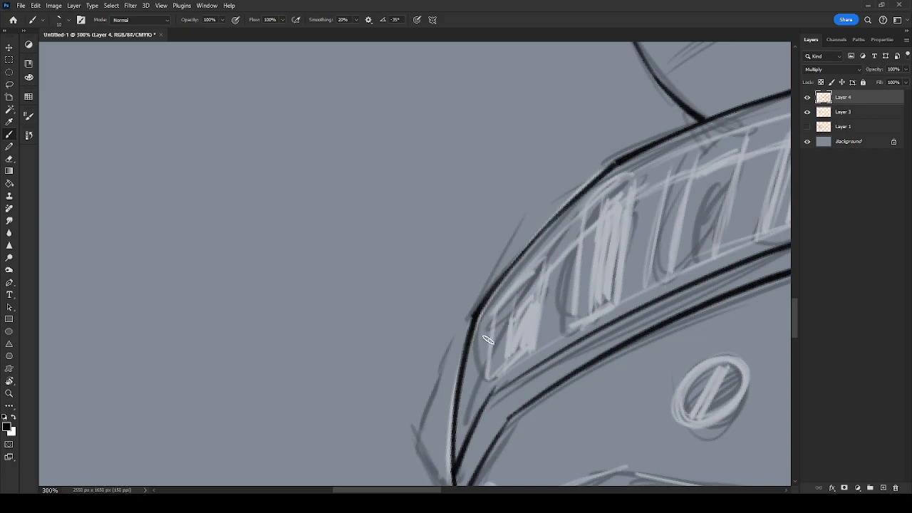
Ink the front side of the first vent opening on the upper band.
left_click_drag(499, 306, 490, 377)
left_click_drag(558, 365, 563, 302)
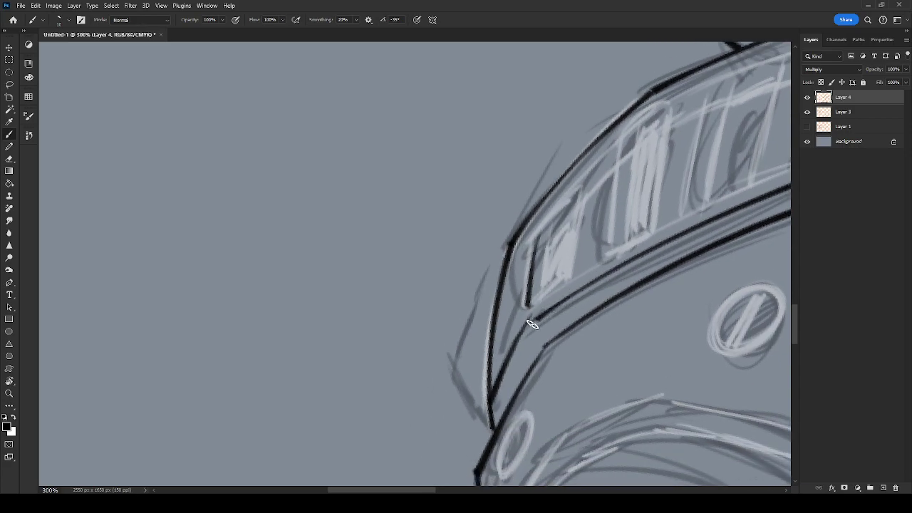
Ink the four-sided outline of the smallest vent slot at the lower end of the gun housing's curved rim.
key("e")
key("b")
left_click_drag(527, 305, 567, 278)
left_click_drag(537, 235, 580, 190)
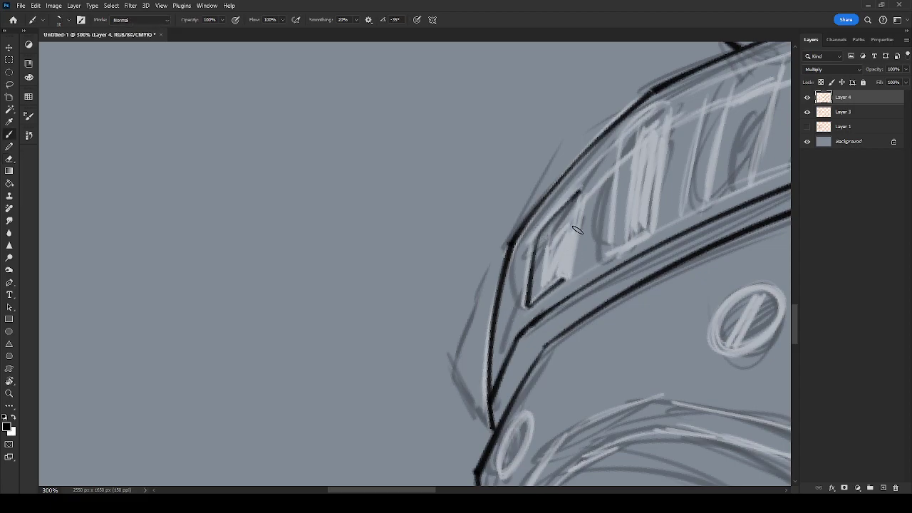
left_click_drag(564, 281, 581, 188)
Ink the outline of the second vent slot along the gun housing's curved rim.
mouse_move(649, 179)
left_mouse_down()
mouse_move(539, 269)
mouse_move(509, 369)
left_mouse_up()
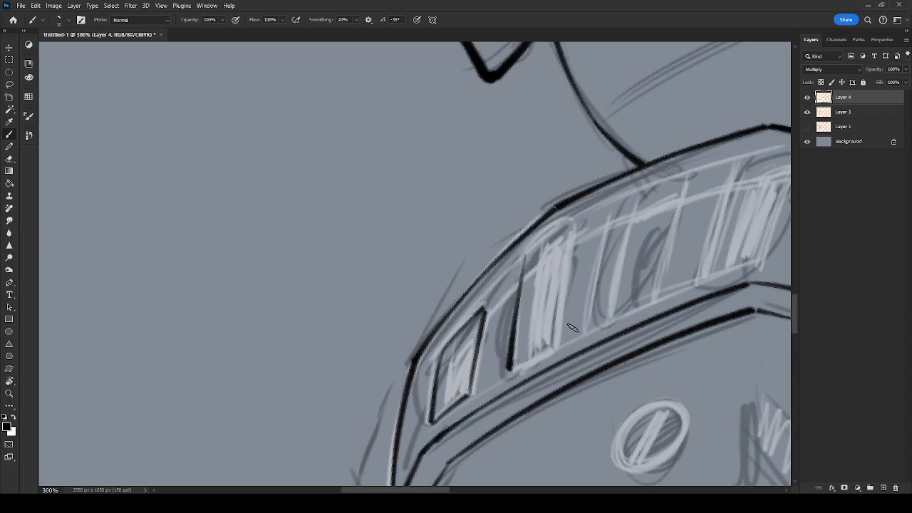
left_click_drag(559, 342, 508, 372)
left_click_drag(555, 341, 571, 218)
left_click_drag(525, 254, 567, 216)
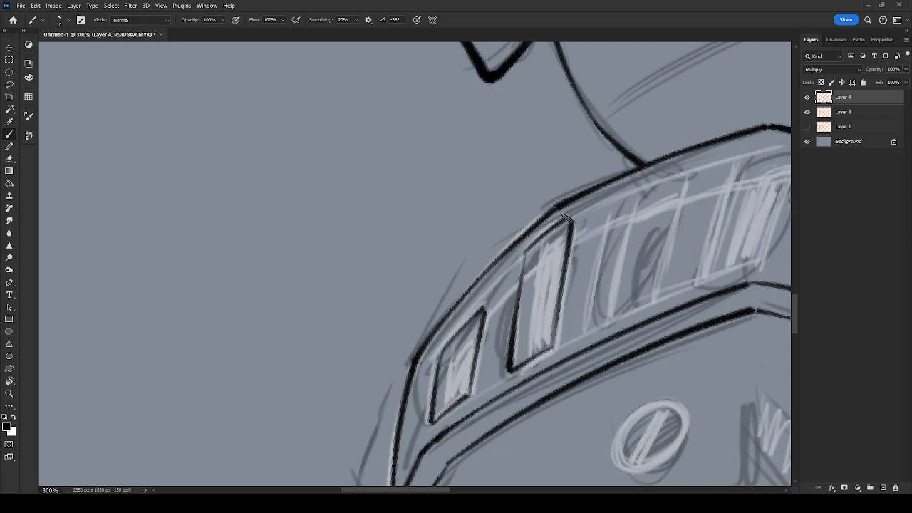
Ink the outline of the third vent slot on the rim, redrawing its long edge until it is clean.
left_click_drag(628, 246, 567, 290)
key("r")
mouse_move(594, 325)
left_mouse_down()
mouse_move(655, 234)
mouse_move(586, 375)
left_mouse_up()
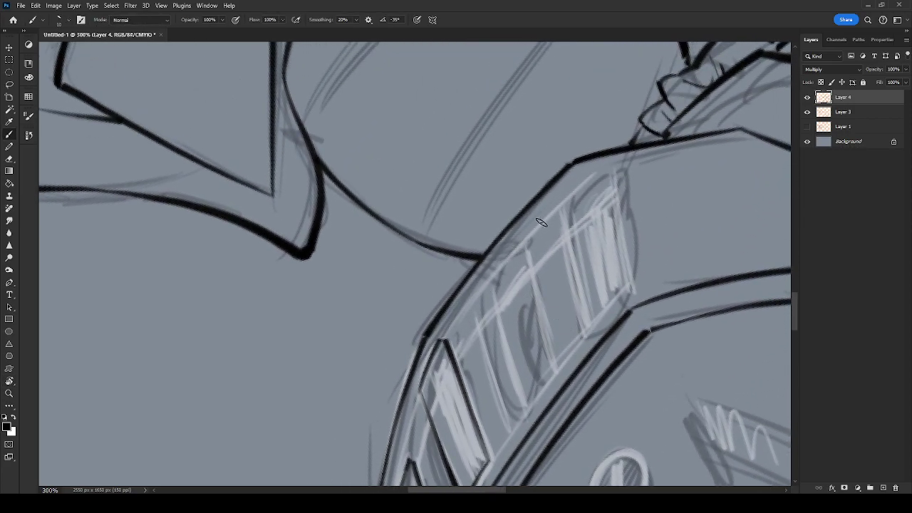
mouse_move(489, 258)
left_mouse_down()
mouse_move(526, 239)
mouse_move(472, 303)
mouse_move(509, 435)
mouse_move(558, 372)
left_mouse_up()
left_click_drag(541, 312, 524, 240)
key("ctrl+z")
left_click_drag(539, 318, 525, 239)
key("ctrl+z")
left_click_drag(538, 296, 525, 239)
left_click_drag(543, 314, 557, 372)
Ink the outline of the fourth vent slot at the upper end of the rim.
left_click_drag(562, 206, 583, 332)
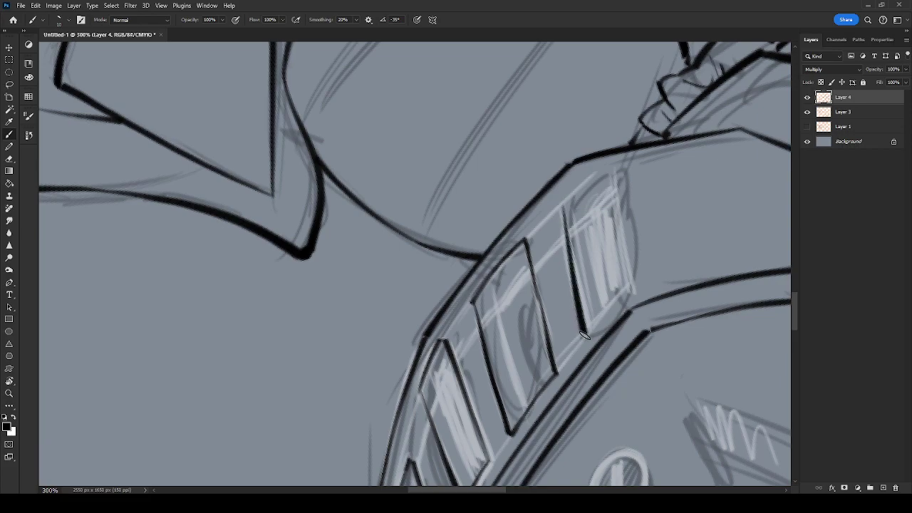
left_click_drag(629, 288, 584, 334)
mouse_move(565, 204)
left_mouse_down()
mouse_move(605, 168)
mouse_move(628, 289)
left_mouse_up()
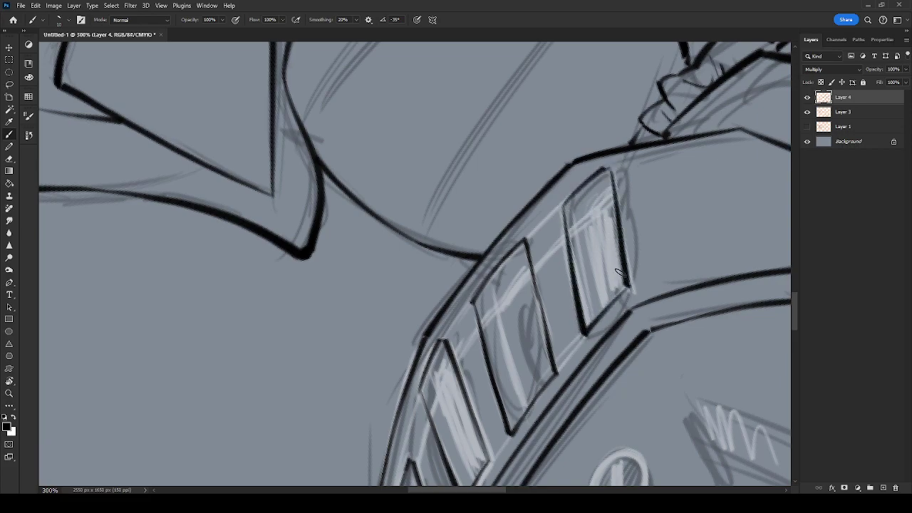
Add inner depth lines inside the vent slots to give them thickness.
left_click_drag(583, 217, 603, 306)
left_click_drag(586, 217, 613, 194)
left_click_drag(499, 313, 526, 400)
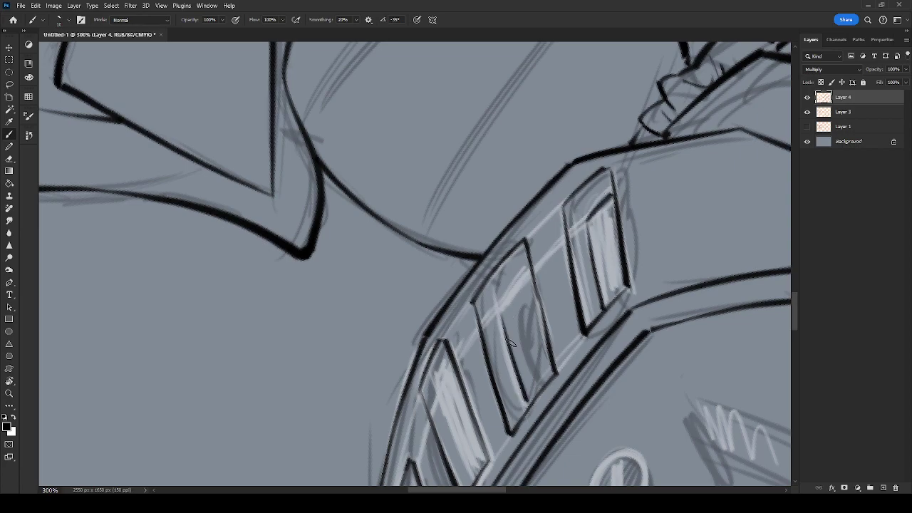
left_click_drag(502, 308, 530, 272)
mouse_move(470, 389)
left_mouse_down()
mouse_move(520, 288)
mouse_move(507, 266)
left_mouse_up()
left_click_drag(493, 305, 526, 379)
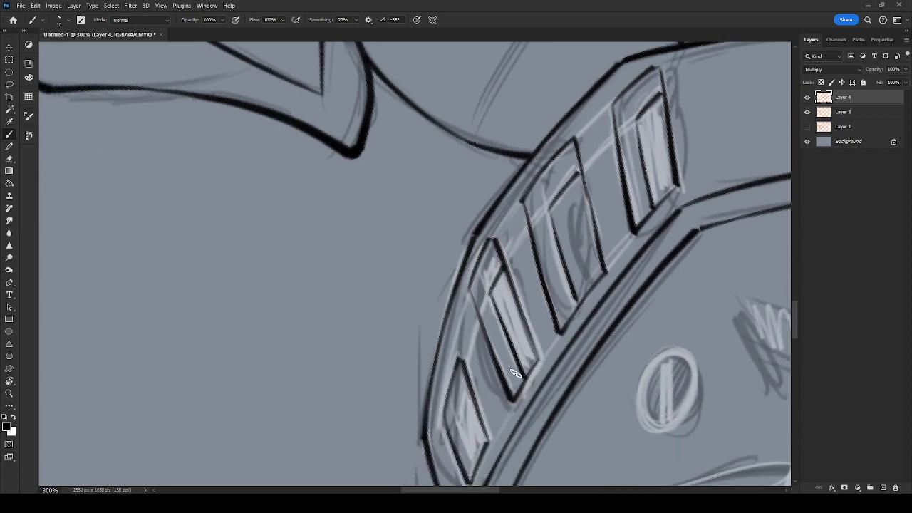
mouse_move(458, 417)
left_mouse_down()
mouse_move(468, 392)
mouse_move(475, 458)
left_mouse_up()
Toggle the Layer 3 sketch's visibility to compare it with the inked gun housing.
left_click_drag(668, 293, 582, 408)
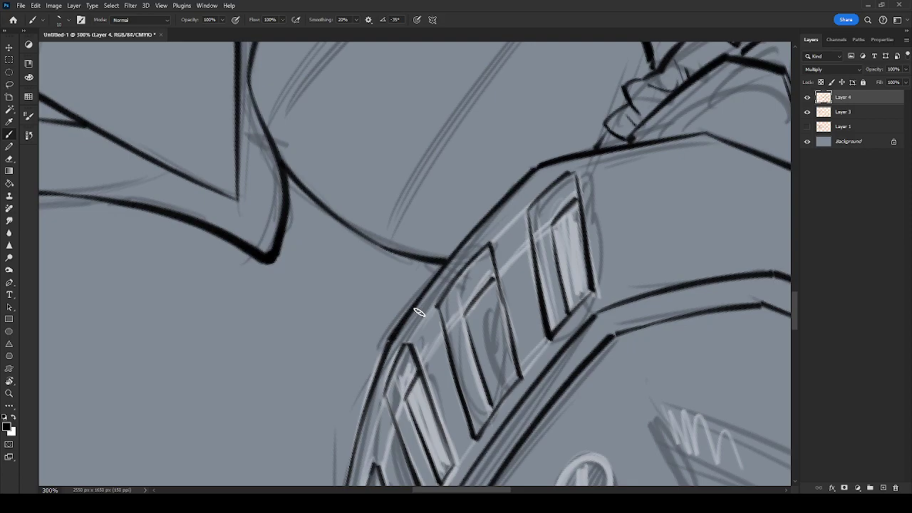
scroll(418, 312, "down", 4)
mouse_move(655, 281)
left_mouse_down()
mouse_move(625, 407)
mouse_move(498, 349)
mouse_move(578, 242)
left_mouse_up()
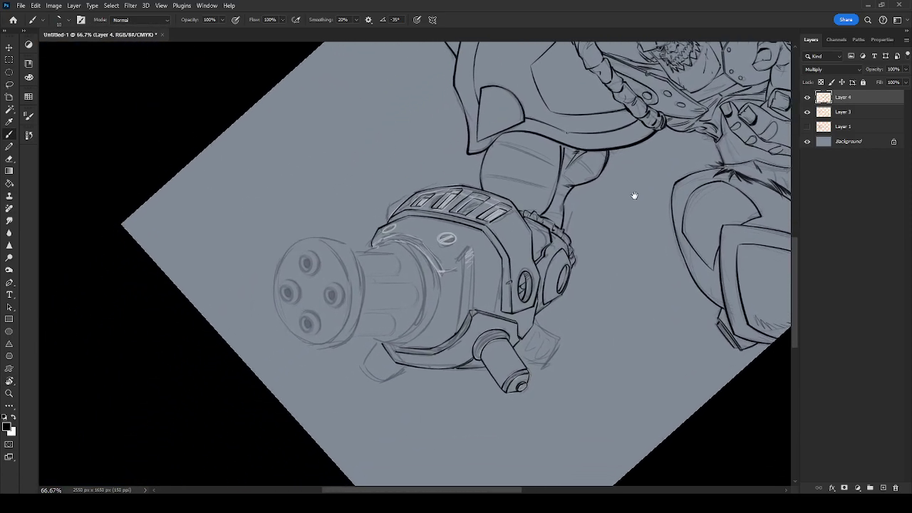
left_click(807, 112)
left_click(807, 112)
left_click(807, 112)
left_click(807, 112)
Ink the double band line across the middle of the upper arm and carry it onto the arm section behind.
left_click_drag(711, 188, 632, 312)
key("r")
left_click_drag(682, 308, 622, 402)
key("ctrl+=")
key("ctrl+=")
left_click_drag(625, 238, 596, 163)
key("r")
mouse_move(635, 363)
left_mouse_down()
mouse_move(648, 327)
mouse_move(594, 50)
mouse_move(550, 221)
left_mouse_up()
key("b")
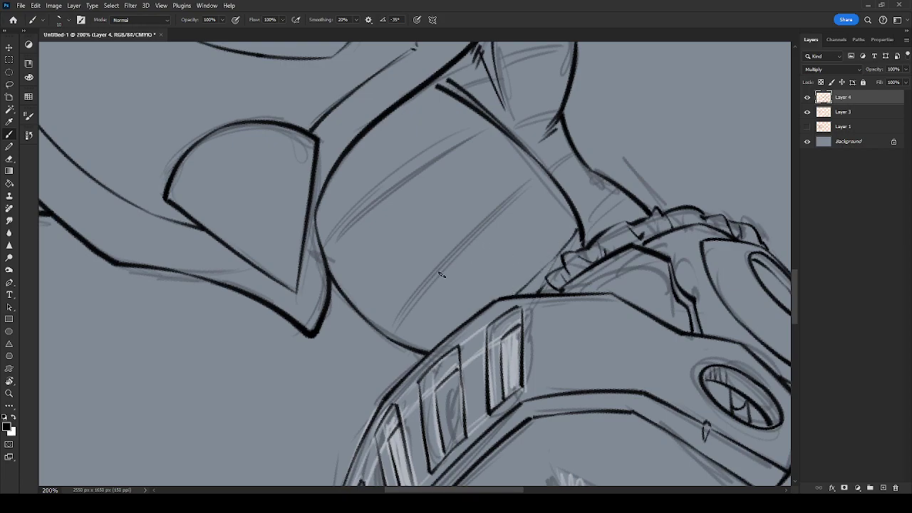
left_click_drag(430, 269, 383, 338)
left_click_drag(421, 285, 388, 333)
left_click_drag(419, 287, 535, 176)
mouse_move(419, 285)
left_mouse_down()
mouse_move(541, 172)
mouse_move(588, 153)
mouse_move(548, 175)
mouse_move(578, 158)
left_mouse_up()
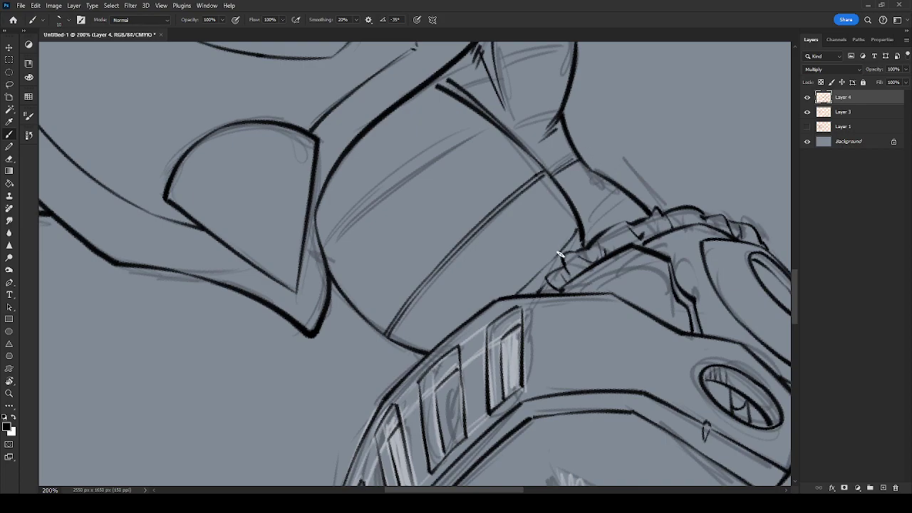
Ink the band edge where the arm meets the gun housing and the wrap lines on the narrow arm section behind.
left_click_drag(559, 259, 518, 295)
mouse_move(575, 202)
left_mouse_down()
mouse_move(603, 174)
mouse_move(574, 205)
mouse_move(606, 179)
mouse_move(592, 206)
mouse_move(605, 224)
mouse_move(625, 203)
mouse_move(585, 233)
left_mouse_up()
left_click_drag(633, 200, 583, 240)
left_click_drag(557, 171, 612, 252)
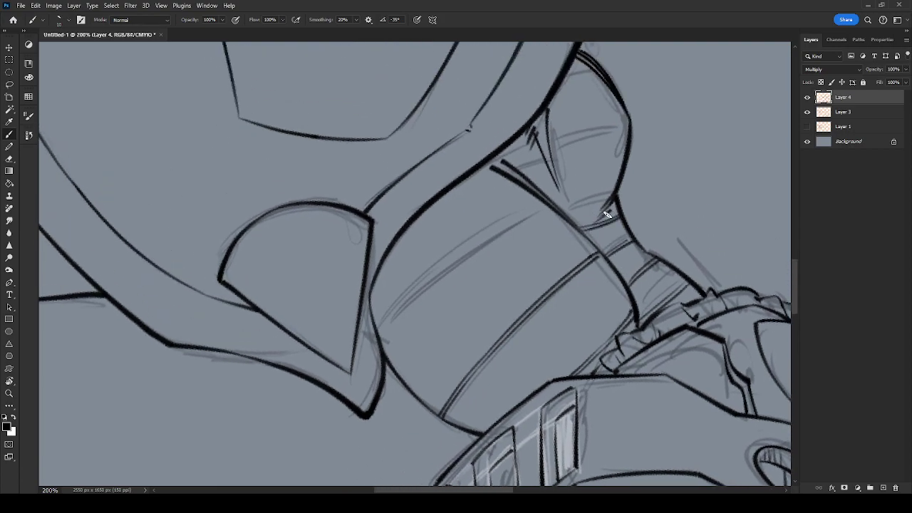
left_click_drag(564, 207, 614, 193)
Ink the second double band line across the upper arm, close to the shoulder armor.
left_click_drag(517, 252, 589, 208)
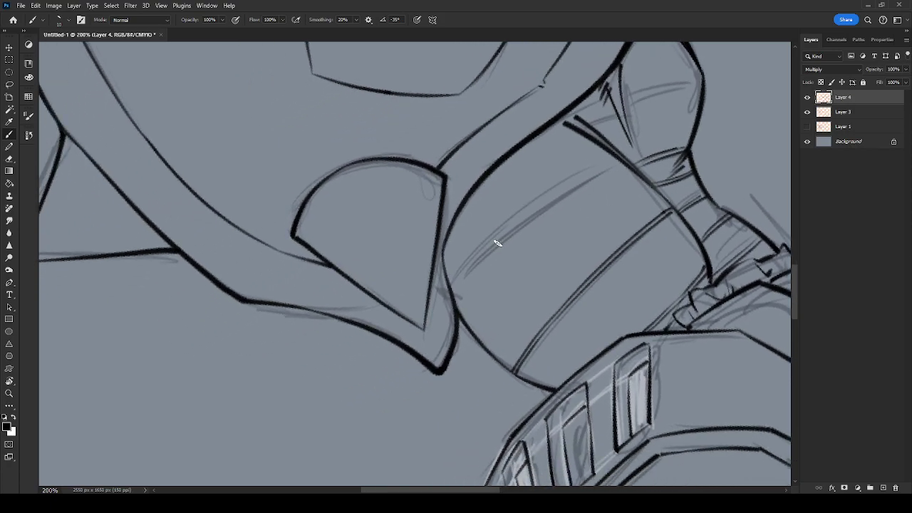
mouse_move(455, 305)
left_mouse_down()
mouse_move(489, 250)
mouse_move(620, 163)
left_mouse_up()
mouse_move(476, 258)
left_mouse_down()
mouse_move(454, 293)
mouse_move(498, 234)
mouse_move(618, 158)
left_mouse_up()
left_click_drag(495, 168, 581, 114)
Ink the wrap bands around the bulging rear arm section beneath the shoulder armor.
key("space")
key("r")
left_click_drag(745, 146, 421, 396)
key("space")
mouse_move(509, 361)
left_mouse_down()
mouse_move(588, 268)
mouse_move(600, 295)
left_mouse_up()
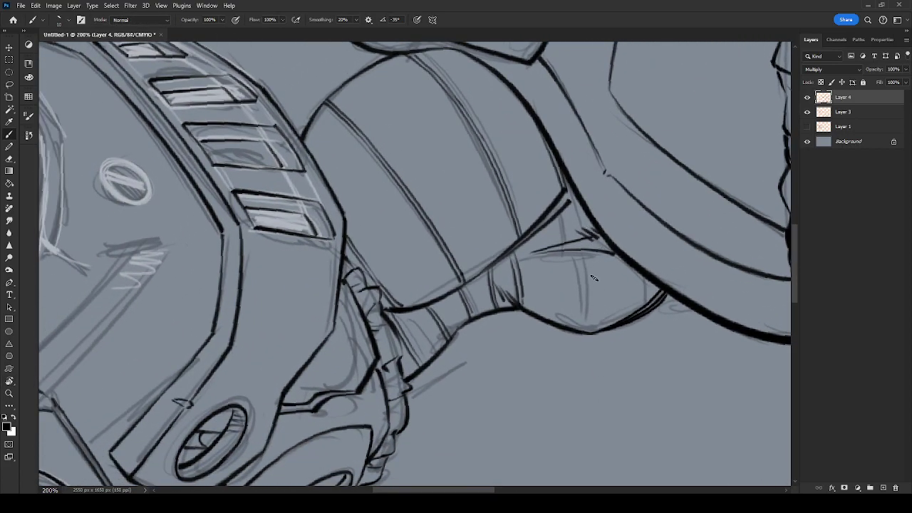
mouse_move(565, 210)
left_mouse_down()
mouse_move(556, 244)
mouse_move(575, 284)
mouse_move(561, 233)
mouse_move(565, 325)
left_mouse_up()
left_click_drag(568, 246, 562, 321)
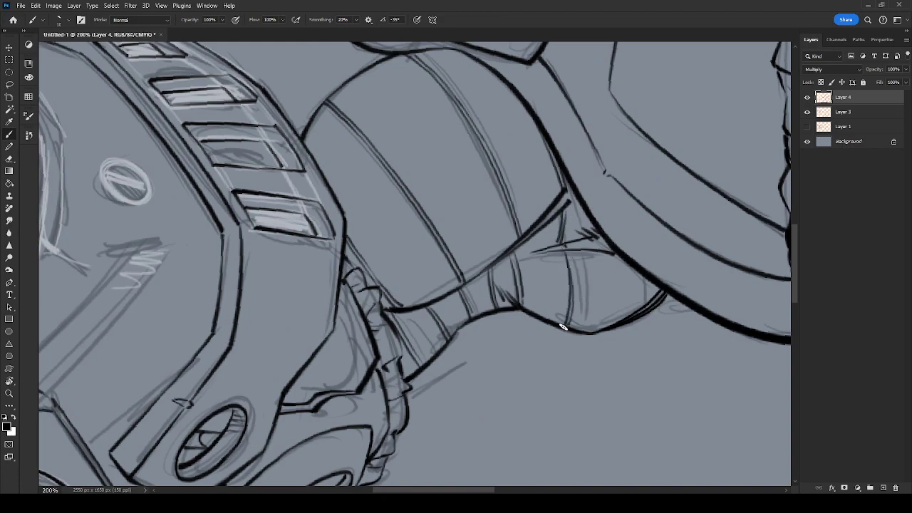
left_click_drag(624, 263, 624, 316)
key("ctrl+z")
left_click_drag(625, 263, 623, 316)
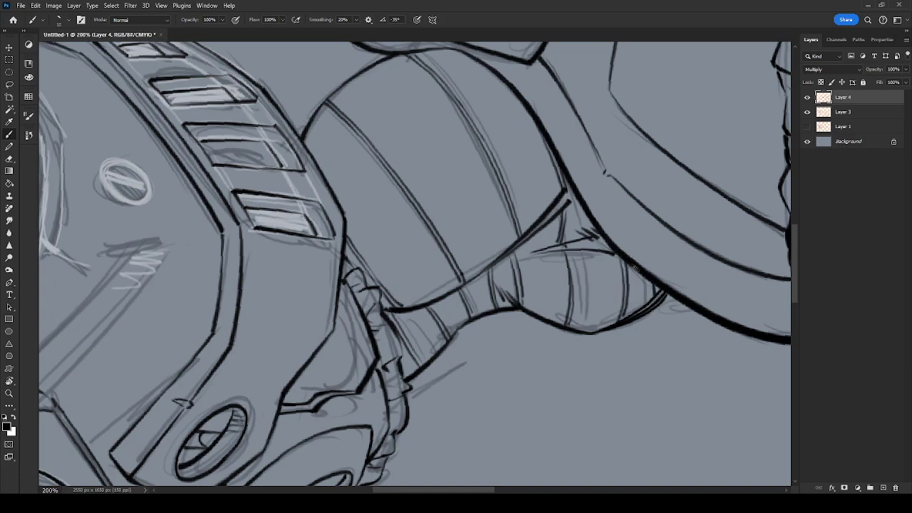
Ink the outline of the flared flap beneath the gun housing, beside the cylindrical handle.
left_click_drag(594, 277, 686, 278)
left_click_drag(566, 259, 700, 105)
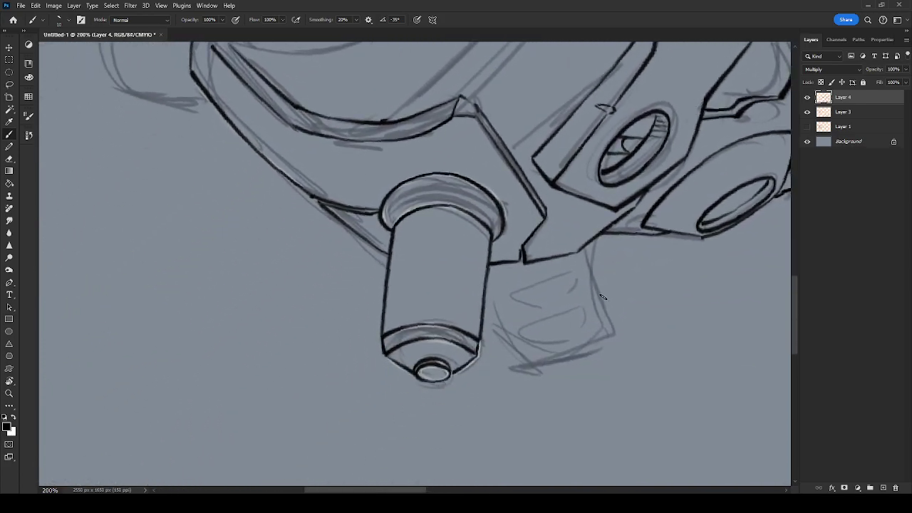
mouse_move(611, 317)
left_mouse_down()
mouse_move(586, 271)
mouse_move(592, 243)
mouse_move(610, 335)
left_mouse_up()
mouse_move(489, 288)
left_mouse_down()
mouse_move(500, 375)
mouse_move(557, 365)
mouse_move(611, 330)
left_mouse_up()
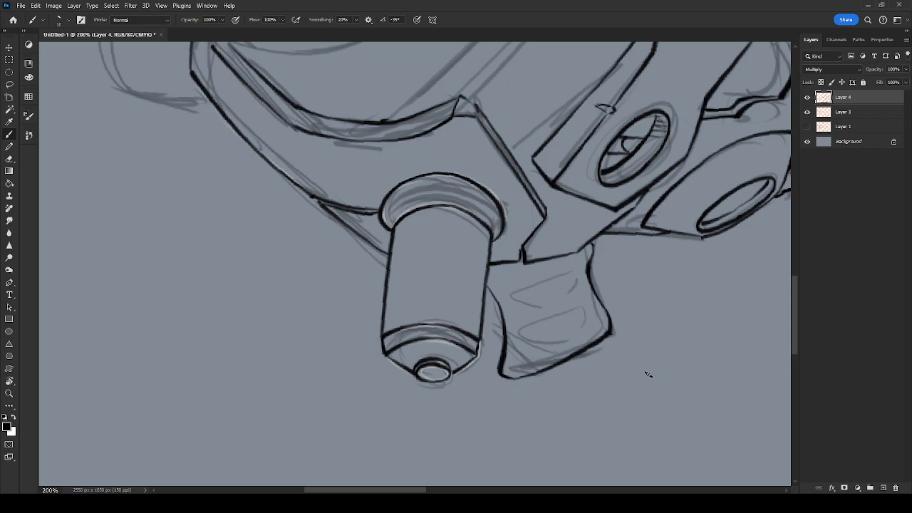
Ink the outline of the small rounded block protruding from the lower front of the gun housing.
mouse_move(318, 215)
left_mouse_down()
mouse_move(463, 319)
mouse_move(592, 434)
left_mouse_up()
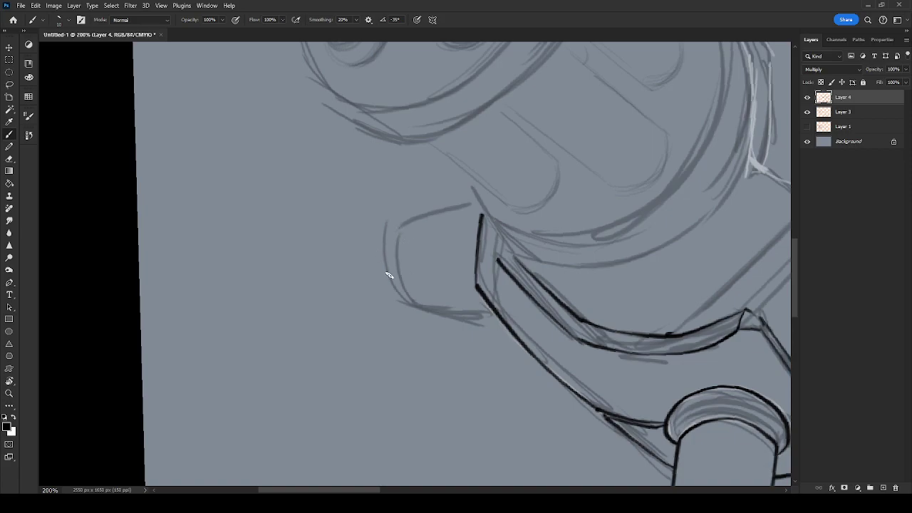
mouse_move(393, 260)
left_mouse_down()
mouse_move(408, 299)
mouse_move(401, 226)
left_mouse_up()
key("r")
mouse_move(472, 306)
left_mouse_down()
mouse_move(580, 258)
mouse_move(561, 250)
mouse_move(608, 305)
left_mouse_up()
key("b")
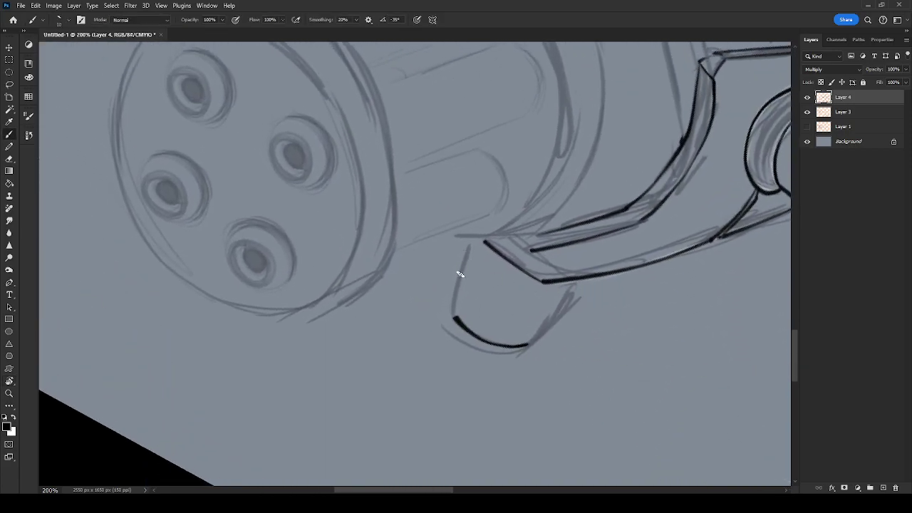
left_click_drag(466, 242, 451, 318)
left_click_drag(529, 345, 579, 280)
Ink the slanted double-line groove and the notched edge on the gun housing beside the barrel opening.
mouse_move(557, 230)
left_mouse_down()
mouse_move(625, 329)
mouse_move(580, 378)
mouse_move(470, 428)
left_mouse_up()
key("r")
key("b")
left_click_drag(713, 285, 570, 228)
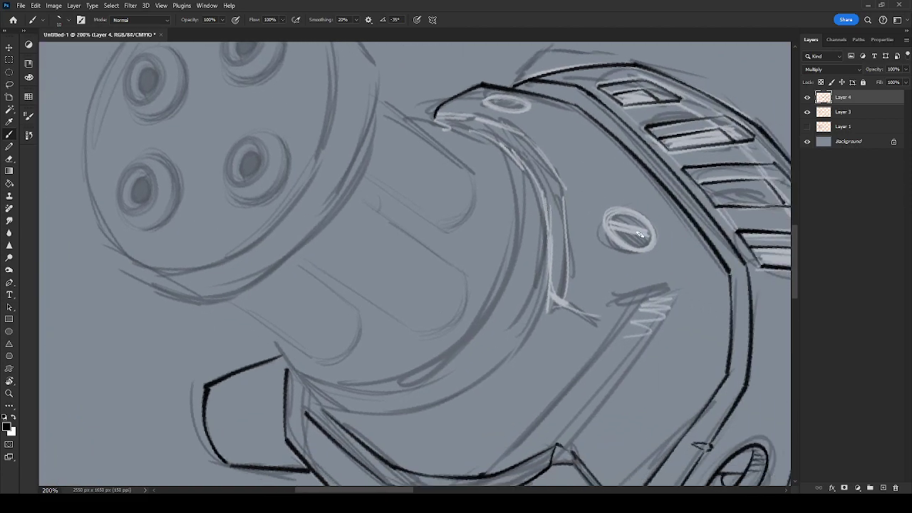
mouse_move(550, 293)
left_mouse_down()
mouse_move(610, 318)
mouse_move(627, 301)
mouse_move(663, 288)
mouse_move(678, 294)
left_mouse_up()
left_click_drag(604, 392, 617, 325)
left_click_drag(690, 226, 577, 378)
mouse_move(678, 226)
left_mouse_down()
mouse_move(565, 376)
mouse_move(674, 228)
mouse_move(657, 228)
left_mouse_up()
key("ctrl+z")
Ink the pointed crack and the adjoining rim edge by the barrel opening, undoing strokes that miss.
key("space")
left_click_drag(619, 195, 650, 340)
mouse_move(645, 257)
left_mouse_down()
mouse_move(621, 259)
mouse_move(590, 280)
left_mouse_up()
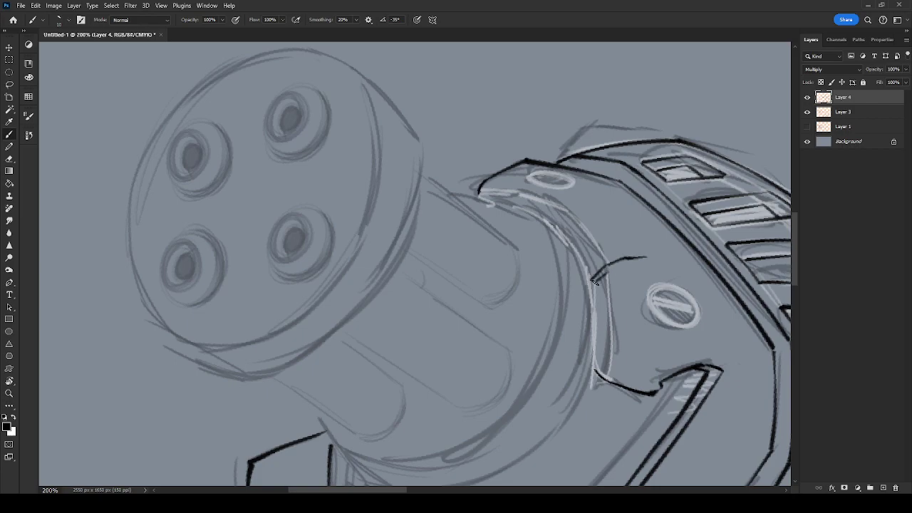
key("ctrl+z")
key("ctrl+z")
mouse_move(650, 257)
left_mouse_down()
mouse_move(611, 264)
mouse_move(612, 276)
mouse_move(647, 261)
mouse_move(594, 284)
mouse_move(601, 279)
mouse_move(606, 378)
left_mouse_up()
key("ctrl+z")
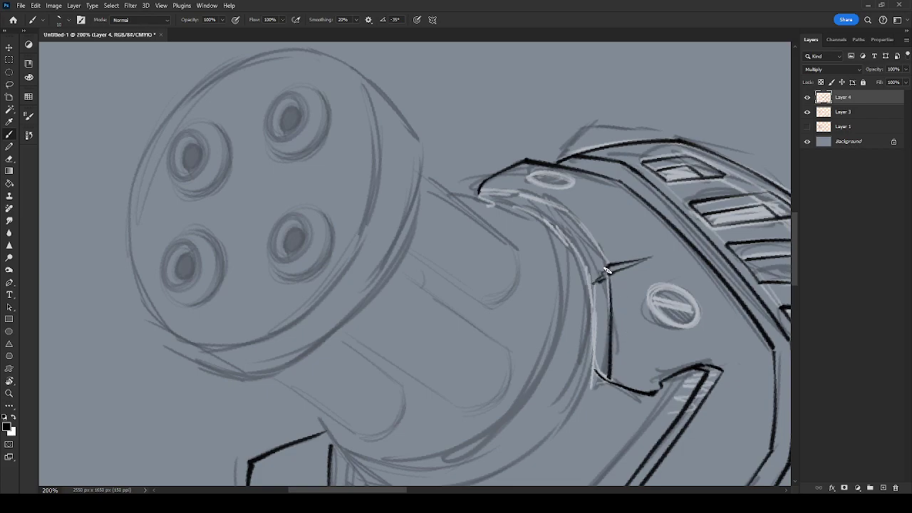
Ink the rest of the barrel opening's rim from the crack to the housing's front tip.
left_click_drag(567, 210, 608, 265)
key("r")
mouse_move(625, 233)
left_mouse_down()
mouse_move(591, 334)
mouse_move(643, 78)
mouse_move(601, 183)
mouse_move(494, 242)
left_mouse_up()
key("b")
left_click_drag(516, 212, 473, 265)
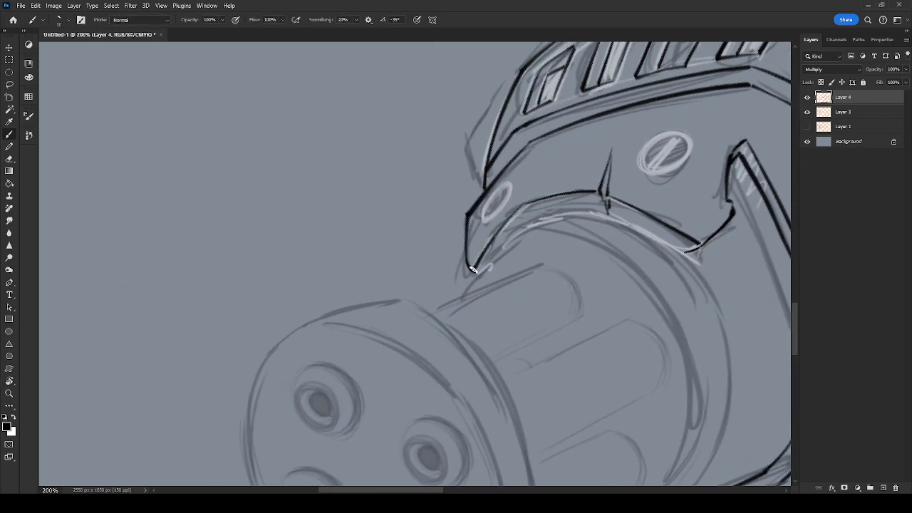
Erase the overshooting front end of the rim line and redraw it to meet the housing's front corner.
left_click_drag(467, 217, 464, 276)
key("ctrl+z")
key("e")
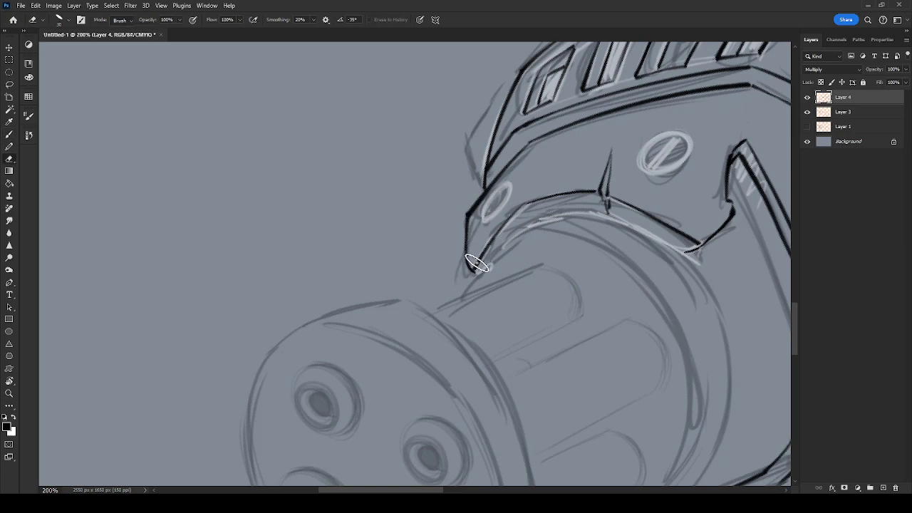
key("ctrl+z")
left_click_drag(476, 265, 468, 273)
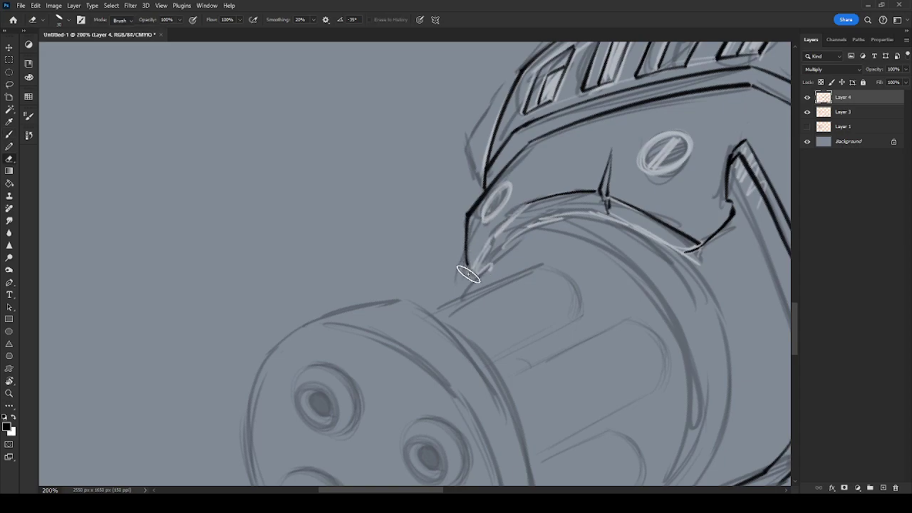
key("b")
left_click_drag(527, 201, 468, 273)
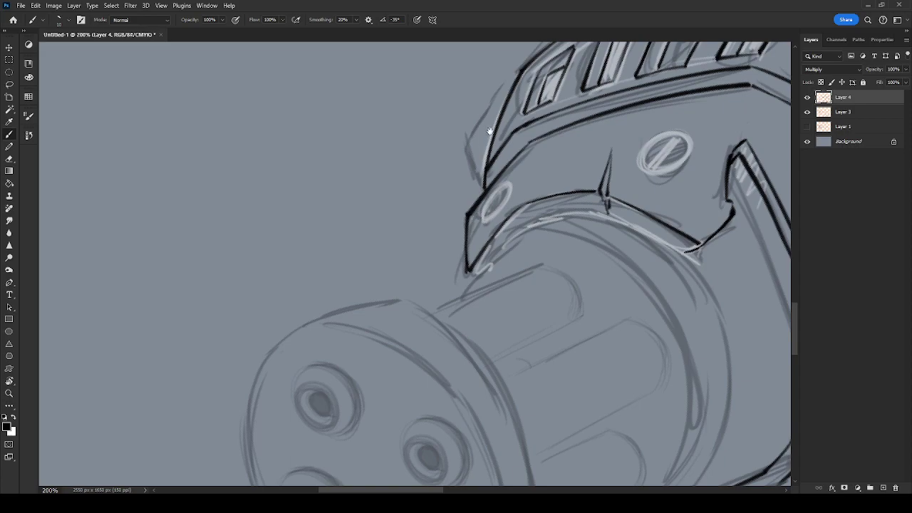
Ink the inner panel lines in the recess behind the gun housing's side plate.
left_click_drag(489, 131, 475, 284)
left_click_drag(677, 216, 535, 248)
key("r")
left_click_drag(680, 306, 524, 456)
left_click_drag(610, 388, 565, 161)
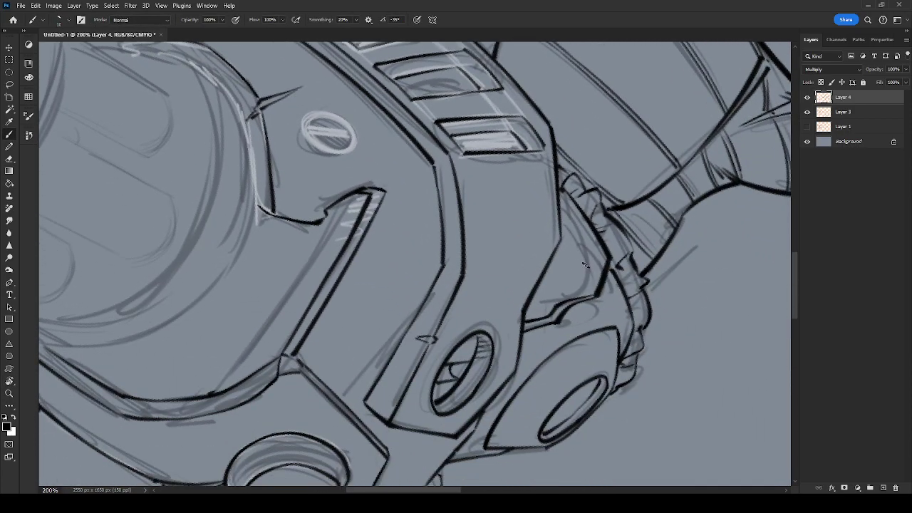
mouse_move(574, 238)
left_mouse_down()
mouse_move(579, 268)
mouse_move(538, 288)
left_mouse_up()
left_click_drag(536, 247, 576, 290)
Ink the stepped notch detail on the rounded rear plate, next to its oval opening.
left_click_drag(638, 359, 602, 249)
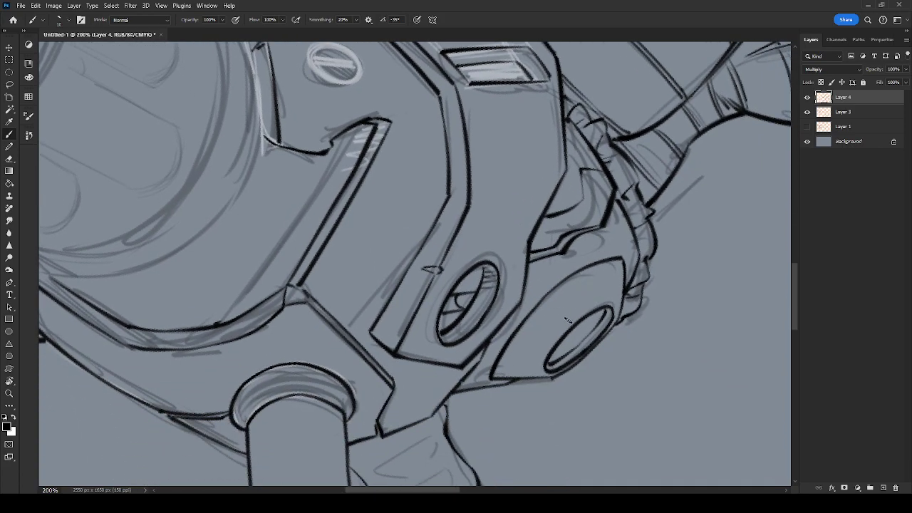
left_click_drag(550, 304, 559, 321)
left_click_drag(550, 290, 561, 309)
left_click_drag(588, 352, 629, 308)
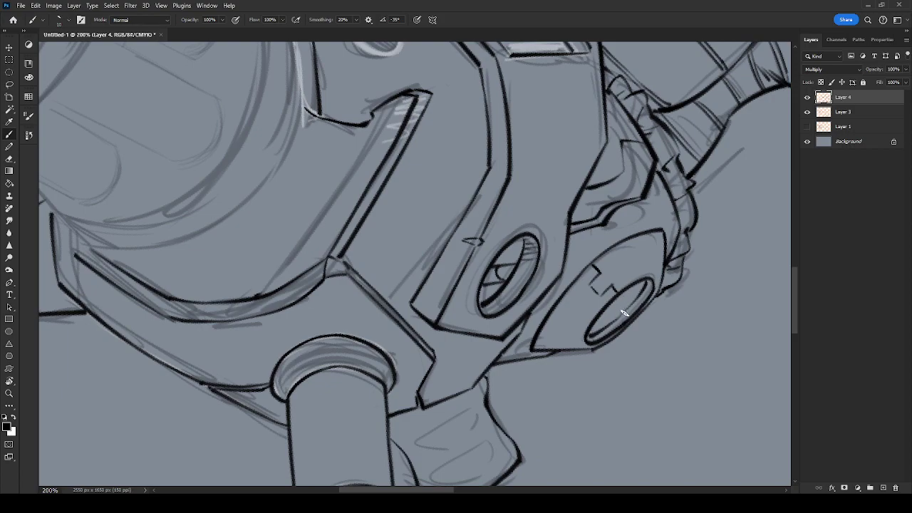
Review the whole character and toggle the Layer 3 sketch to compare it with the inked line art.
left_click_drag(662, 216, 606, 366)
left_click_drag(649, 234, 627, 401)
left_click_drag(549, 260, 496, 404)
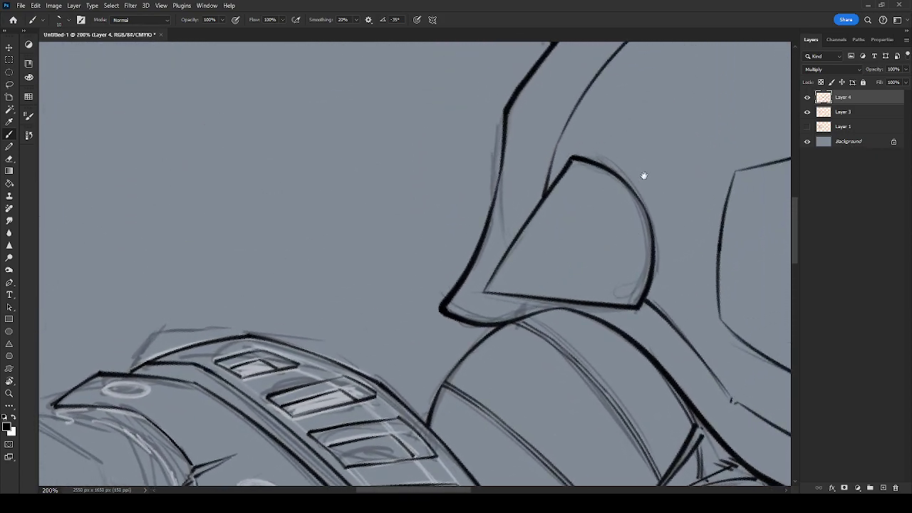
left_click_drag(637, 179, 503, 406)
left_click_drag(637, 230, 460, 326)
left_click_drag(621, 349, 678, 165)
left_click_drag(562, 395, 543, 177)
key("ctrl+minus")
key("ctrl+minus")
key("ctrl+minus")
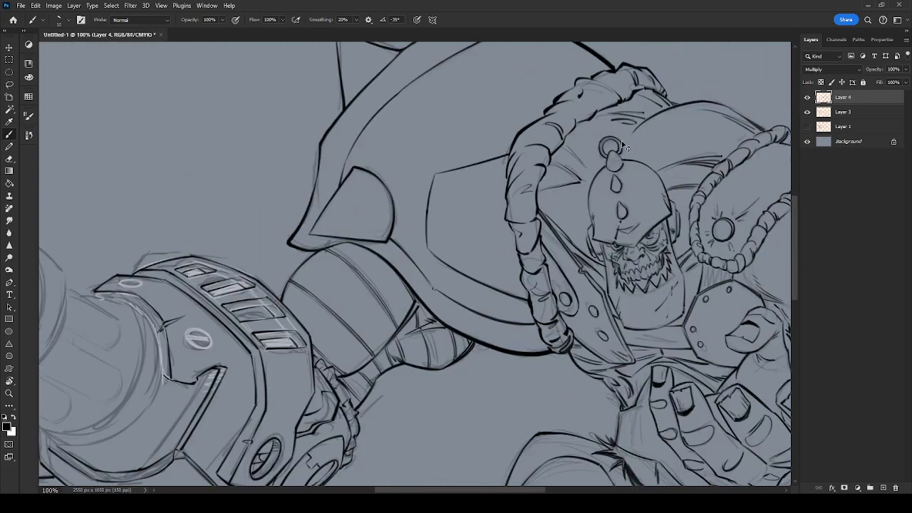
left_click(808, 114)
left_click(808, 114)
left_click(808, 114)
left_click(808, 114)
left_click(808, 114)
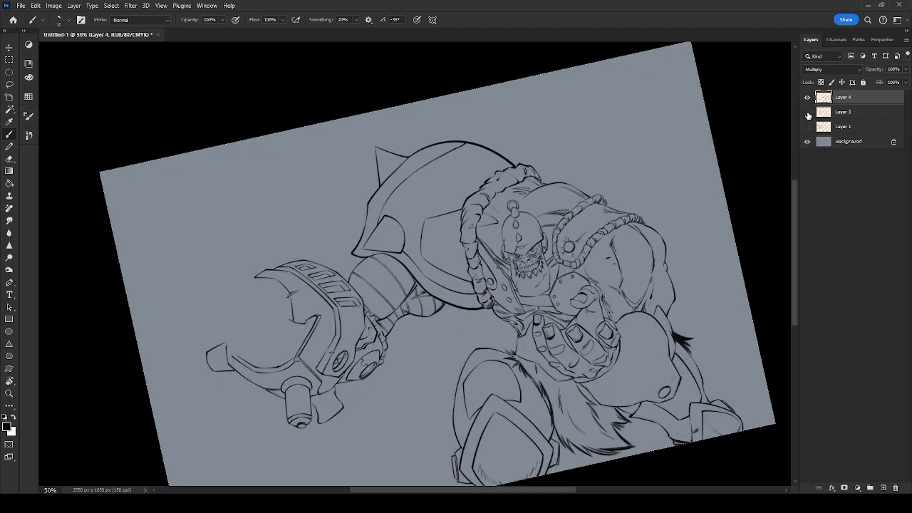
left_click(808, 114)
left_click_drag(645, 289, 604, 232)
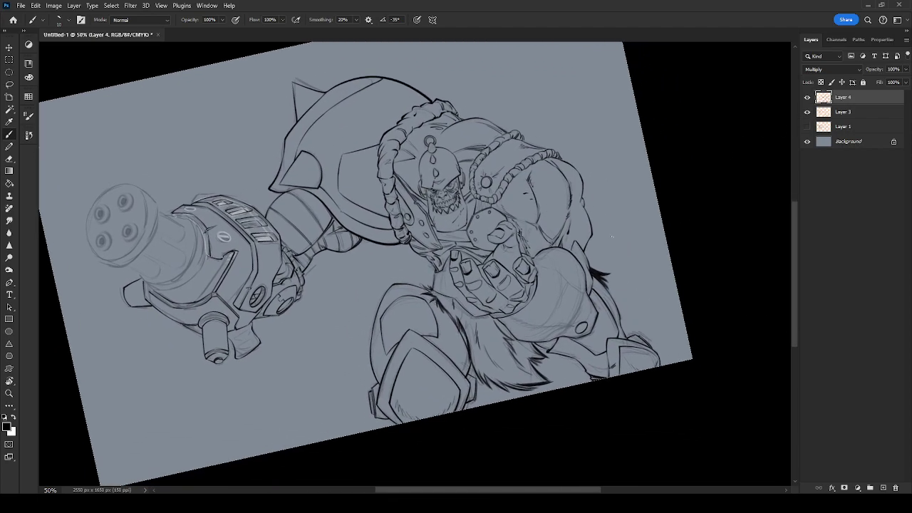
Draw an elliptical path over the upper-left barrel hole on the gun's round muzzle face.
left_click_drag(590, 373, 675, 384)
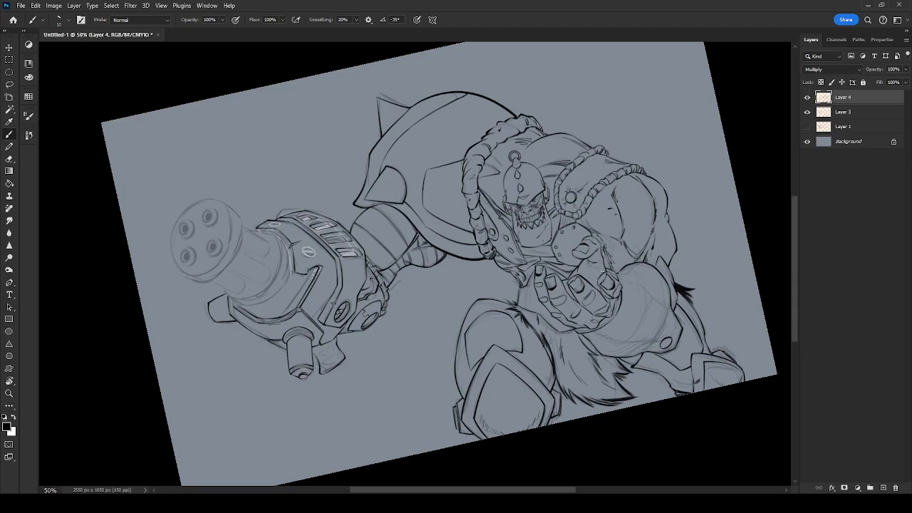
left_click_drag(592, 299, 739, 297)
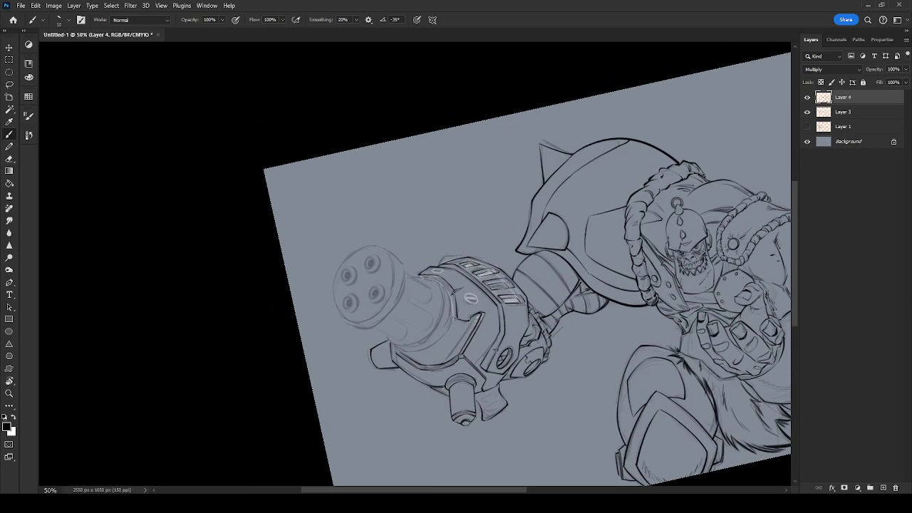
key("ctrl+plus")
key("ctrl+plus")
key("ctrl+plus")
left_click_drag(662, 266, 818, 236)
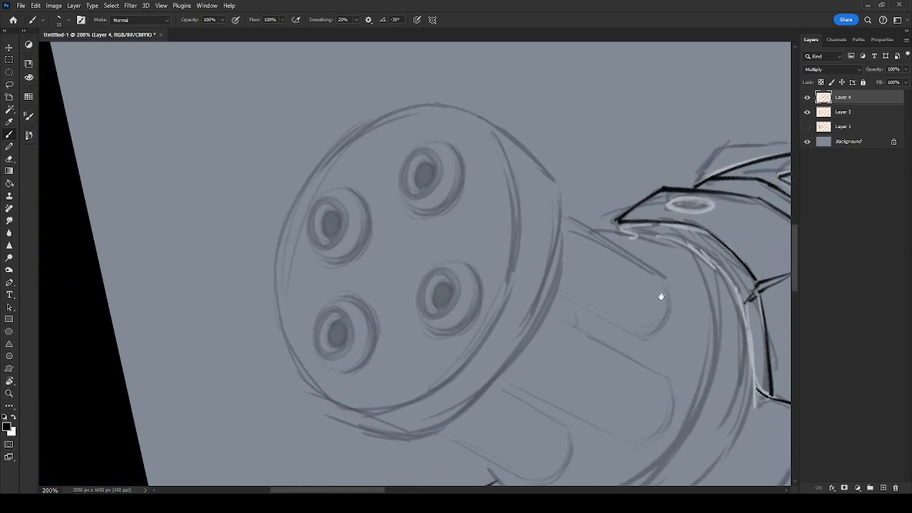
left_click_drag(665, 294, 735, 281)
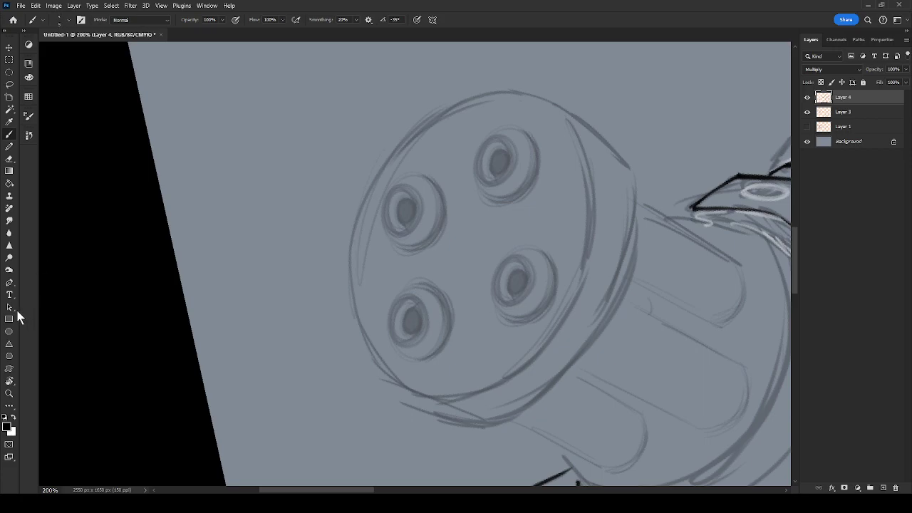
left_click(10, 333)
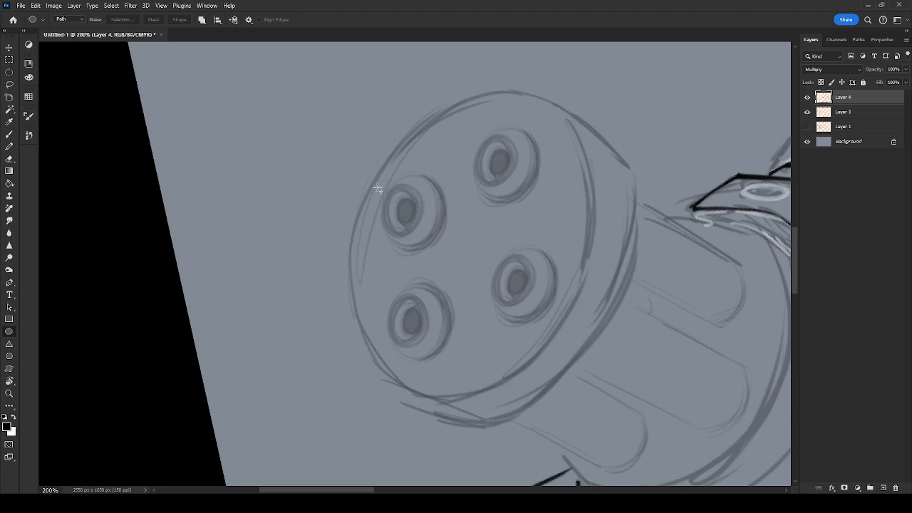
left_click_drag(401, 173, 463, 240)
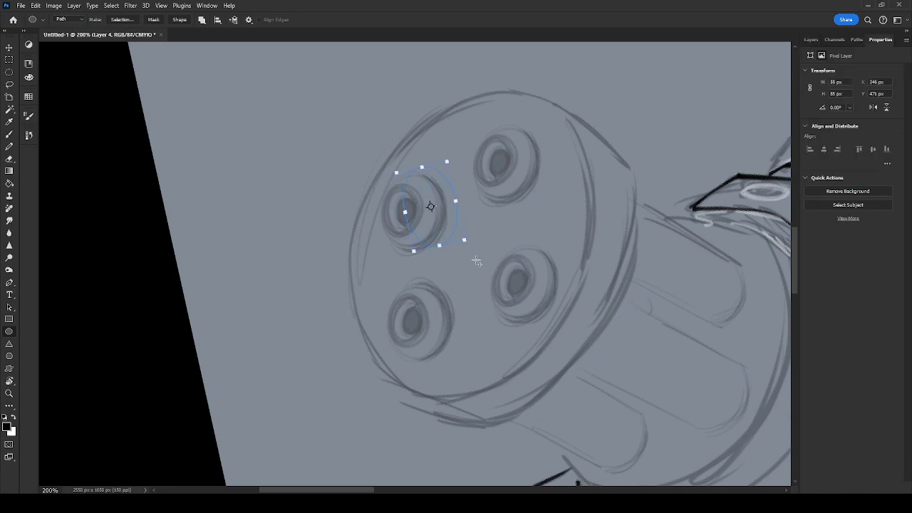
Move, rotate and stretch the elliptical path until it fits the sketched outer rim of the upper-left barrel hole.
left_click_drag(474, 187, 423, 201)
left_click_drag(450, 162, 447, 159)
left_click_drag(434, 216, 444, 221)
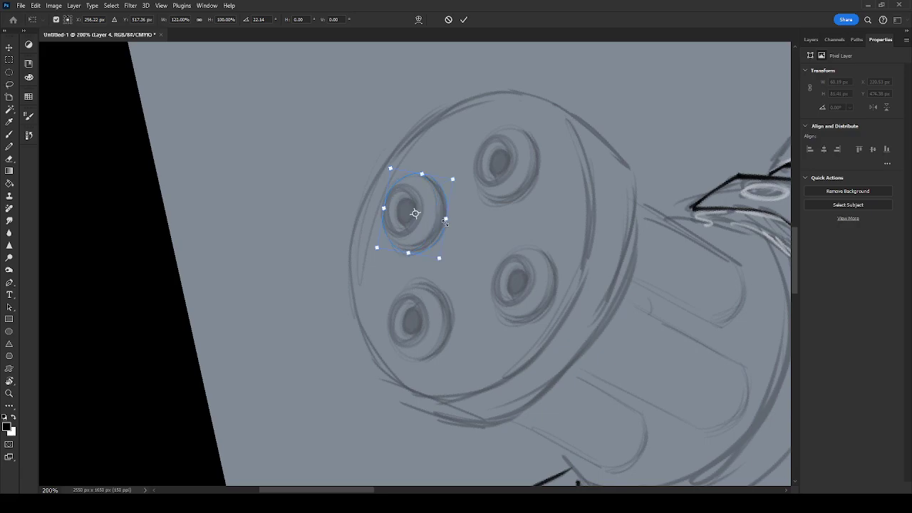
left_click_drag(385, 208, 381, 207)
left_click_drag(451, 154, 453, 160)
left_click_drag(409, 253, 410, 255)
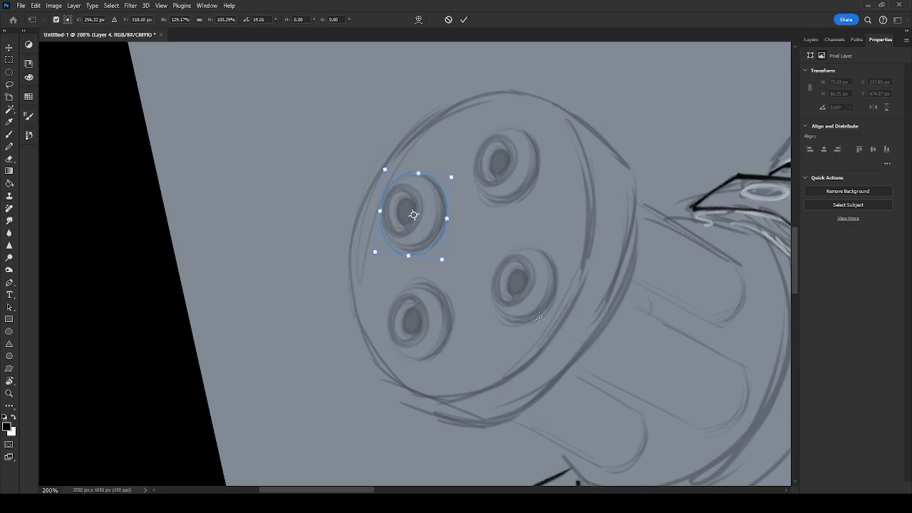
Apply the transform and stroke the path in black around the upper-left barrel hole.
key("u")
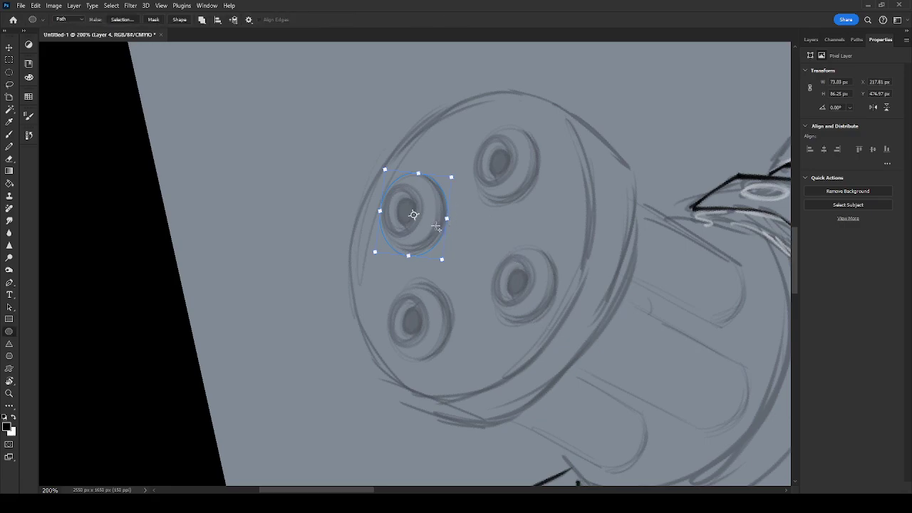
key("i")
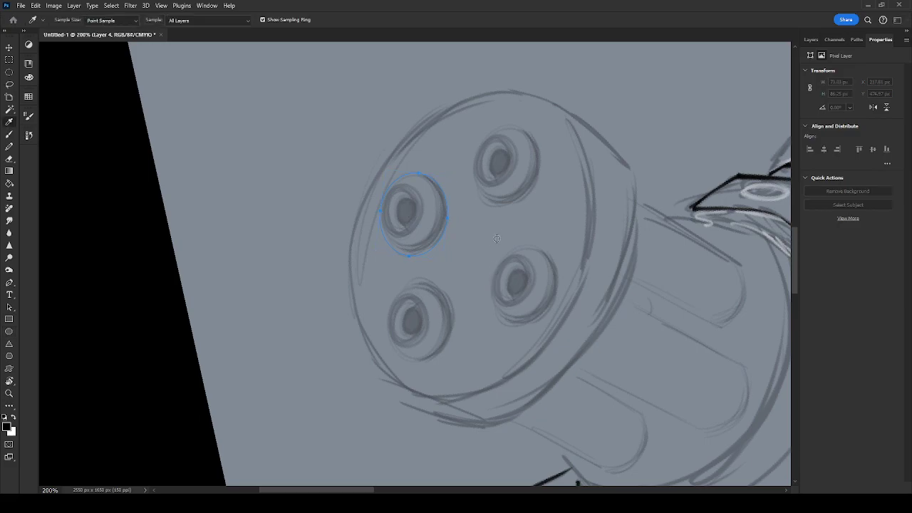
key("u")
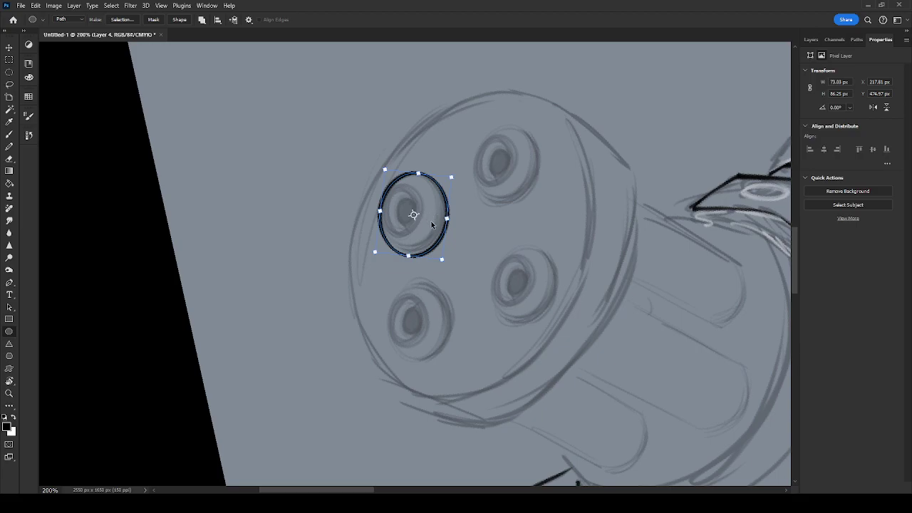
Add a new layer, shift and rotate the elliptical path to fit the upper-right barrel hole, and stroke it in black.
left_click(811, 40)
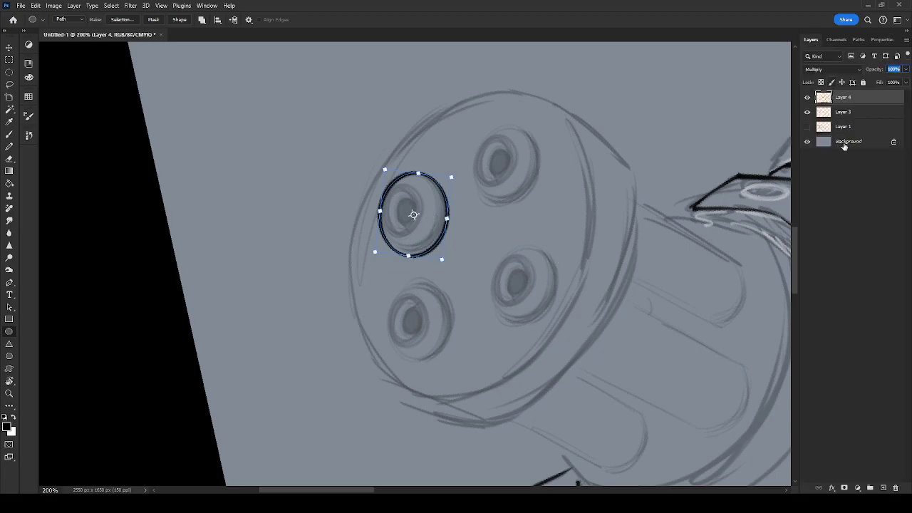
left_click(882, 488)
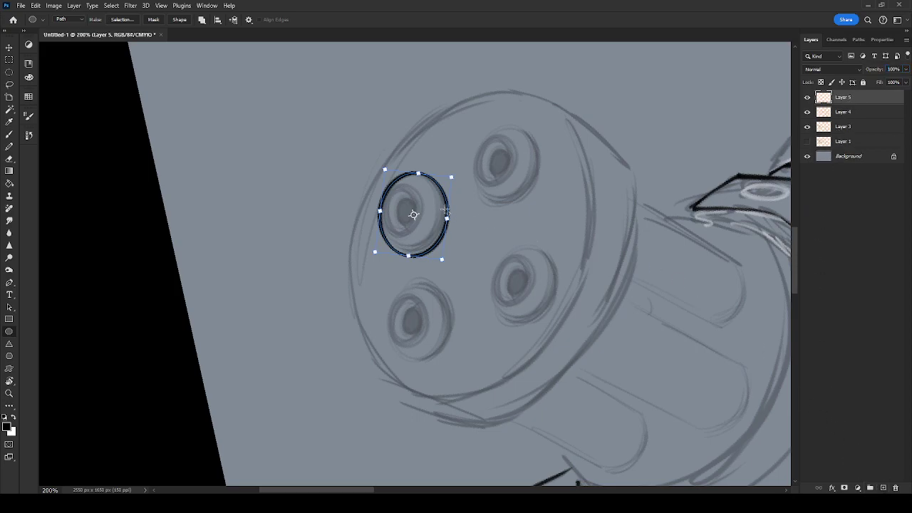
left_click_drag(439, 206, 483, 176)
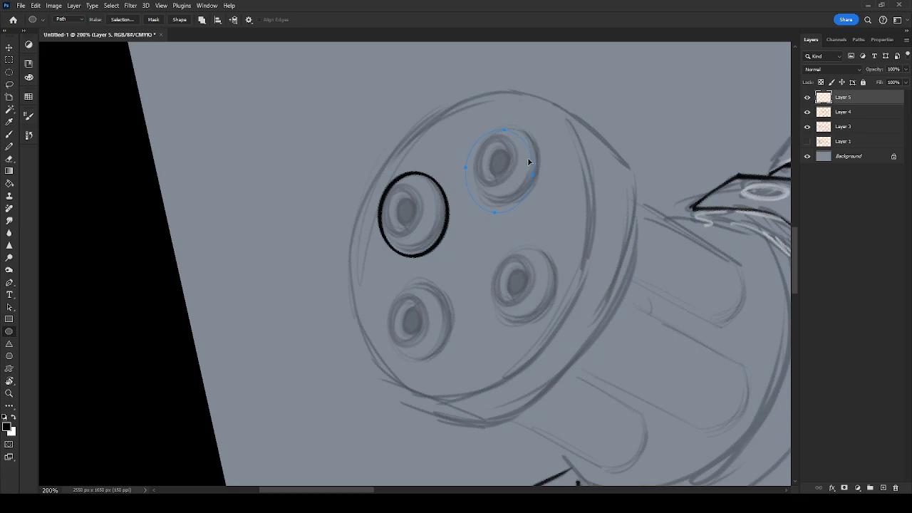
key("ctrl+t")
left_click_drag(602, 174, 575, 181)
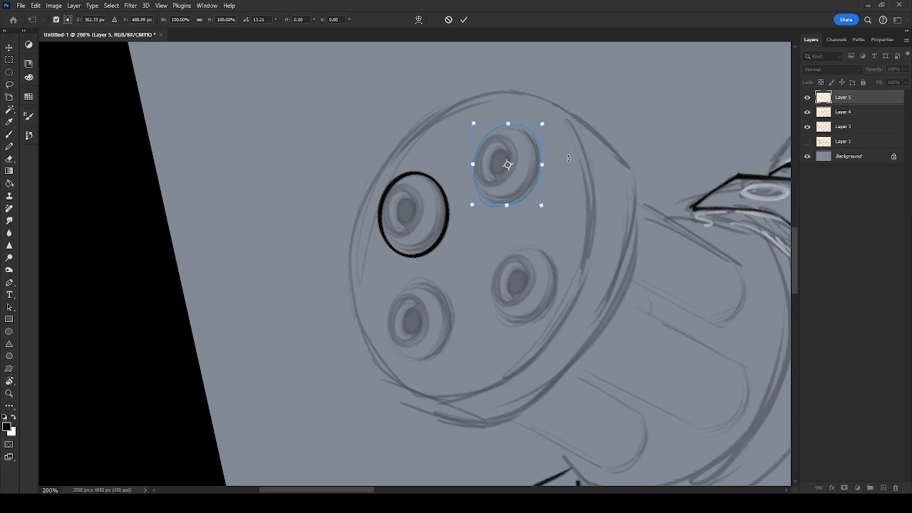
left_click_drag(569, 147, 568, 149)
key("Return")
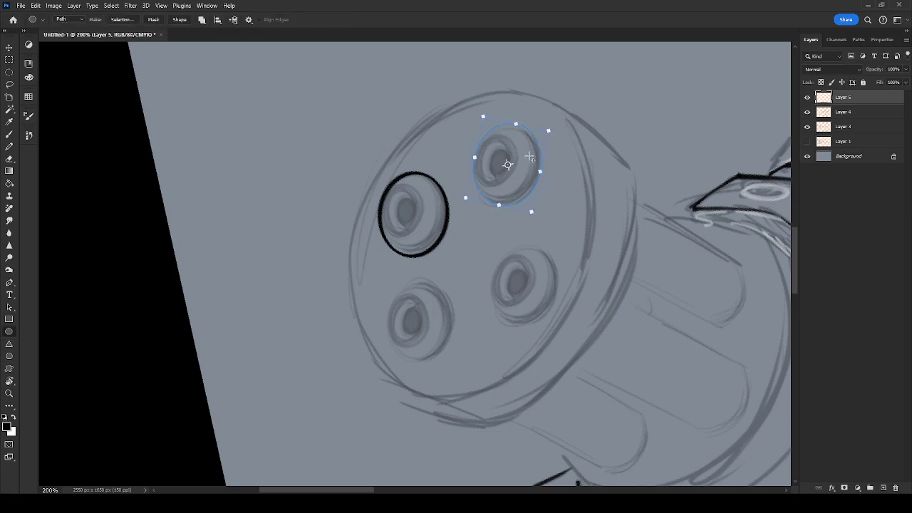
left_click(560, 248)
key("Return")
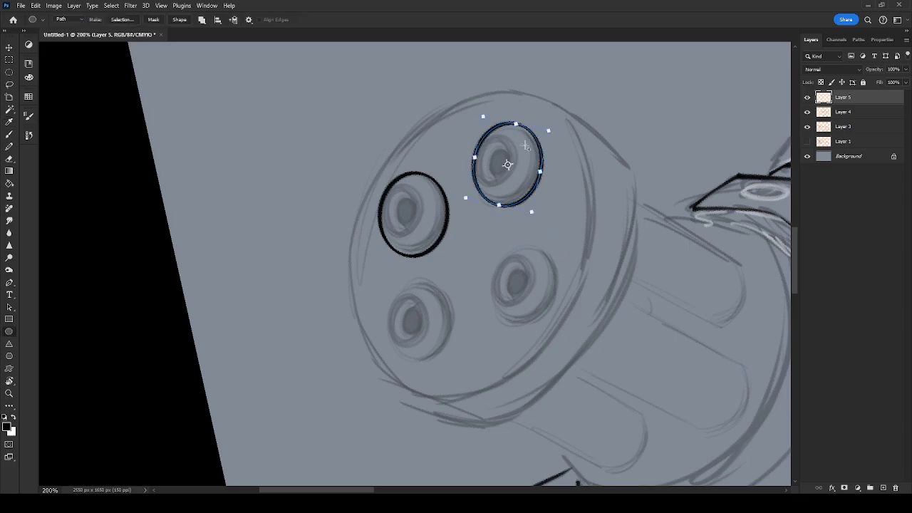
Move the elliptical path onto the lower-left barrel hole, fit it to the sketch, and stroke it in black.
left_click_drag(523, 178, 490, 250)
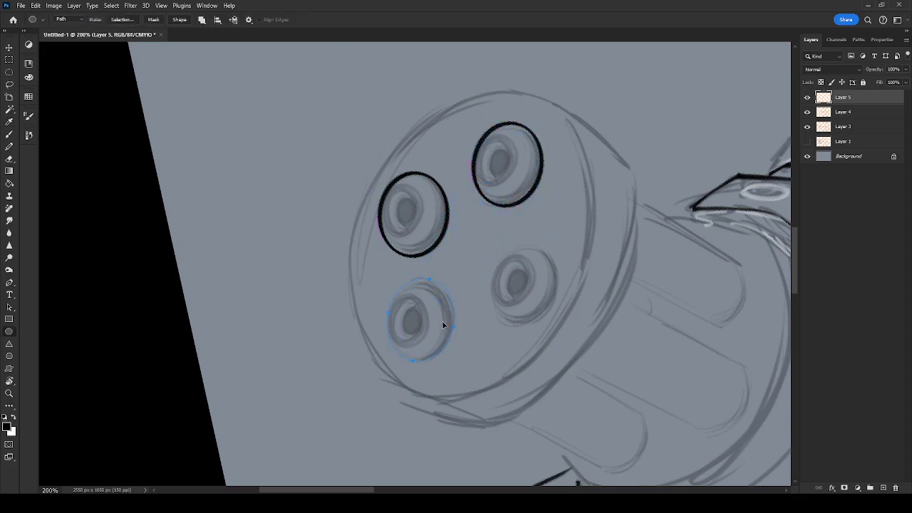
key("ctrl+t")
key("Return")
key("i")
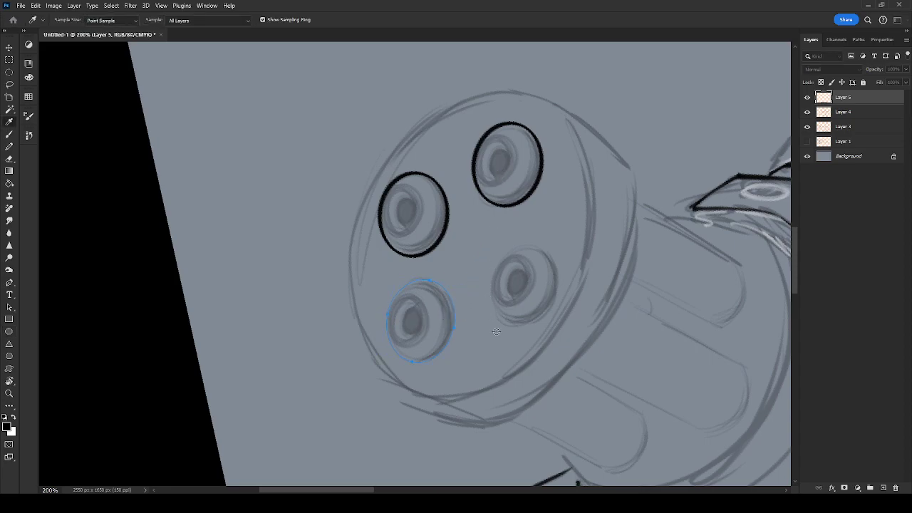
left_click(525, 159)
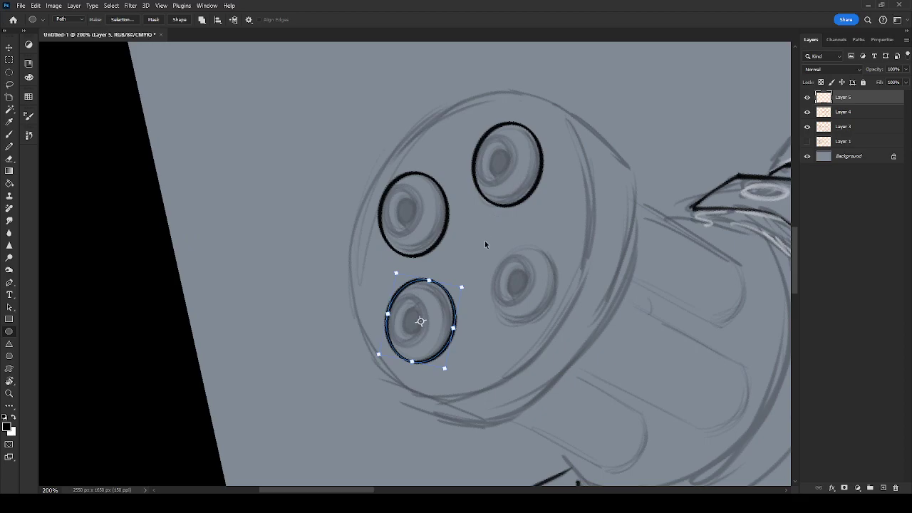
Move the elliptical path onto the lower-right barrel hole, enlarge it slightly, and stroke it in black.
left_click_drag(448, 322, 491, 280)
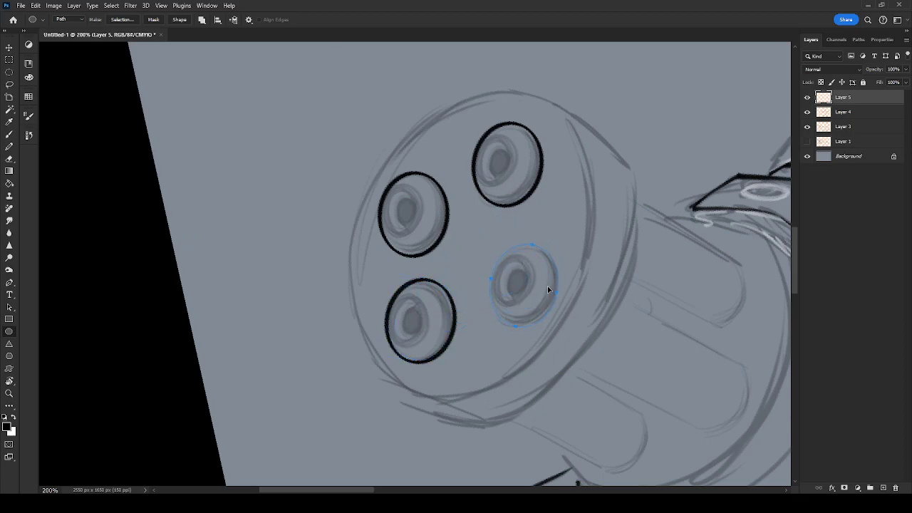
key("ctrl+t")
left_click_drag(496, 237, 495, 234)
left_click(531, 261)
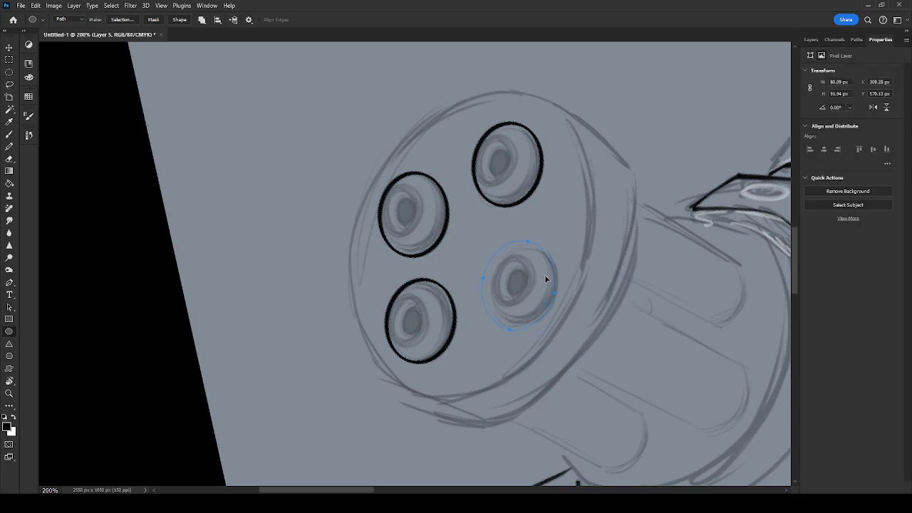
key("ctrl+t")
left_click(562, 319)
key("Return")
key("Return")
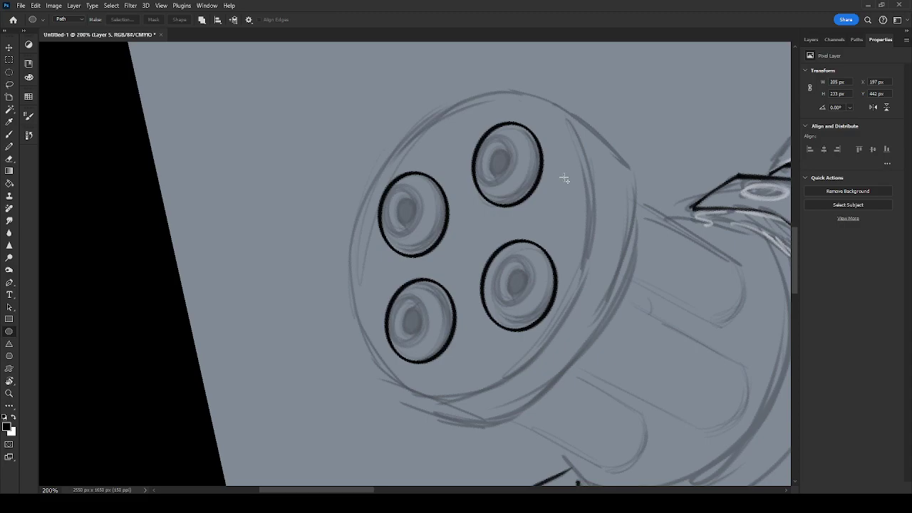
Reselect the Work Path and scale the ellipse up from the lower-right barrel hole towards the size of the muzzle face.
left_click(835, 40)
left_click(857, 40)
left_click(826, 56)
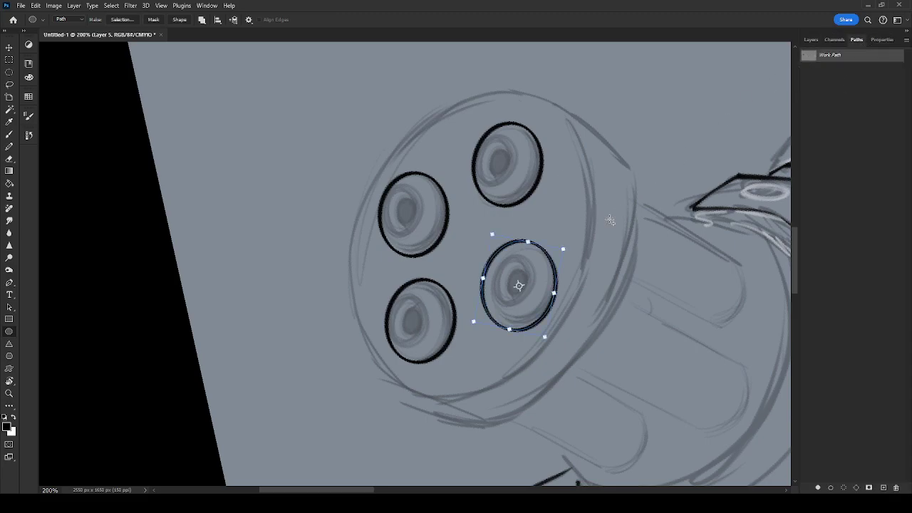
left_click_drag(563, 248, 621, 181)
key("Return")
left_click_drag(529, 181, 577, 238)
key("ctrl+z")
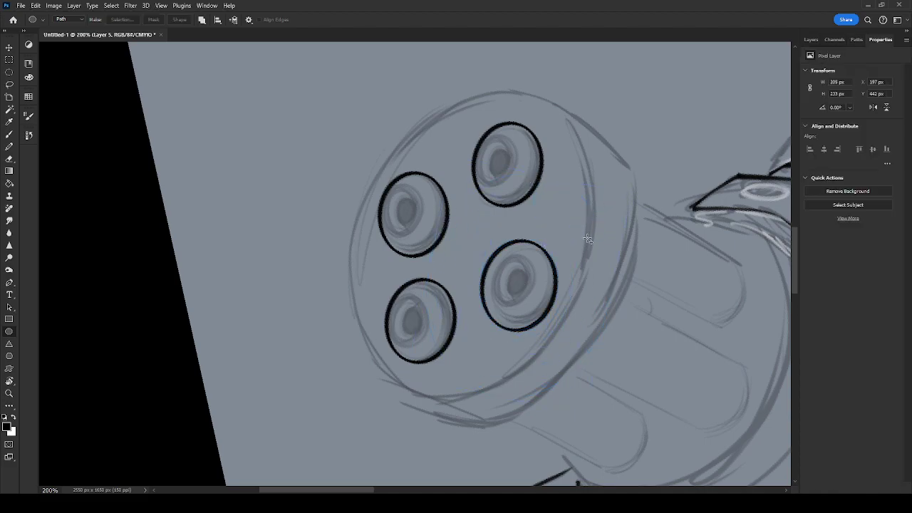
left_click(842, 40)
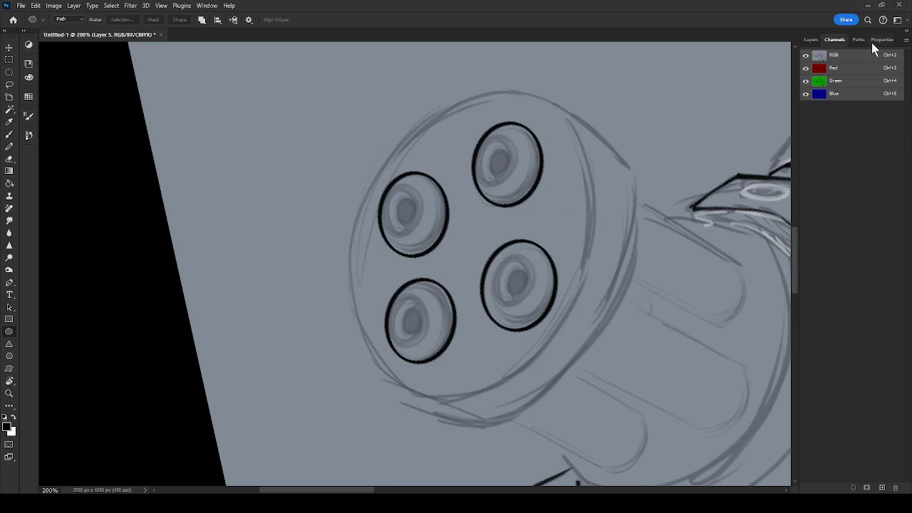
left_click(857, 39)
left_click(842, 59)
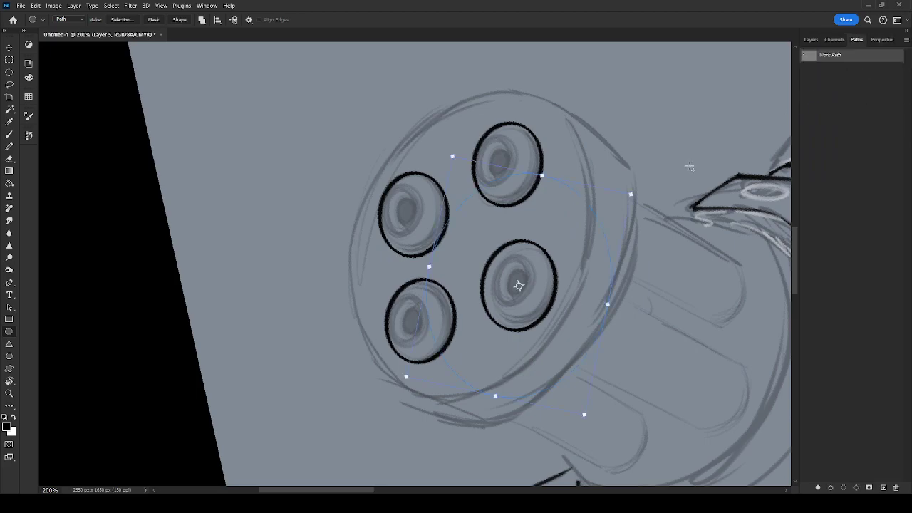
Move, stretch and rotate the enlarged ellipse to match the sketched outline of the muzzle's front face.
key("Escape")
key("ctrl+t")
left_click_drag(520, 345, 543, 421)
left_click_drag(575, 277, 582, 278)
left_click_drag(500, 108, 504, 90)
left_click_drag(623, 111, 634, 138)
Add another new layer and stroke the large elliptical path on it in black to ink the muzzle's front face.
left_click(811, 39)
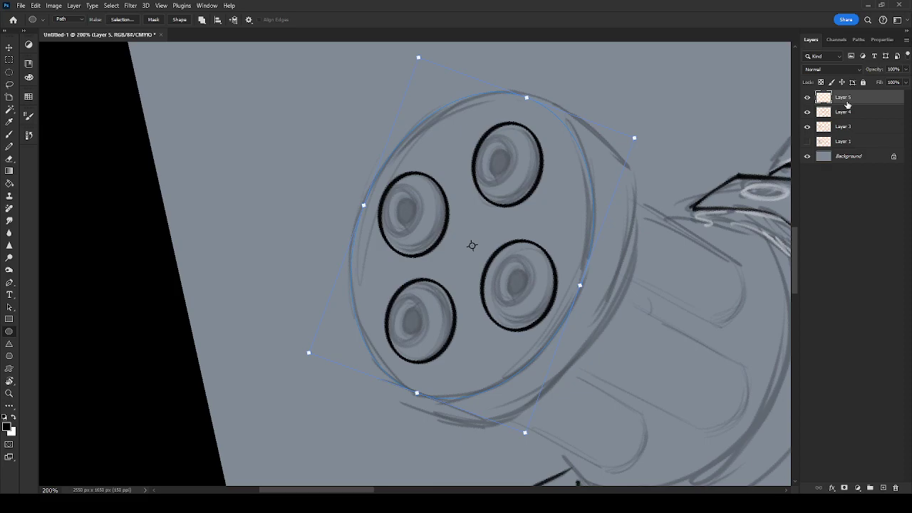
left_click(884, 488)
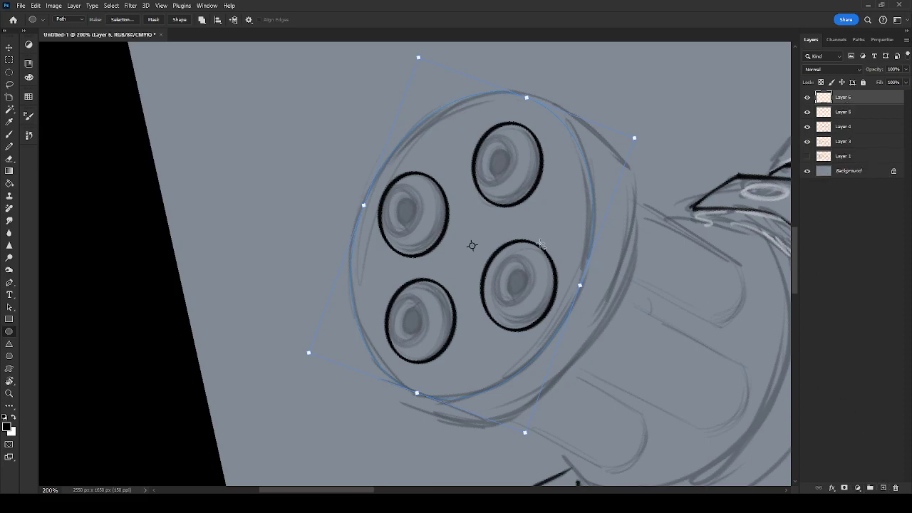
right_click(561, 252)
left_click(601, 311)
left_click(546, 158)
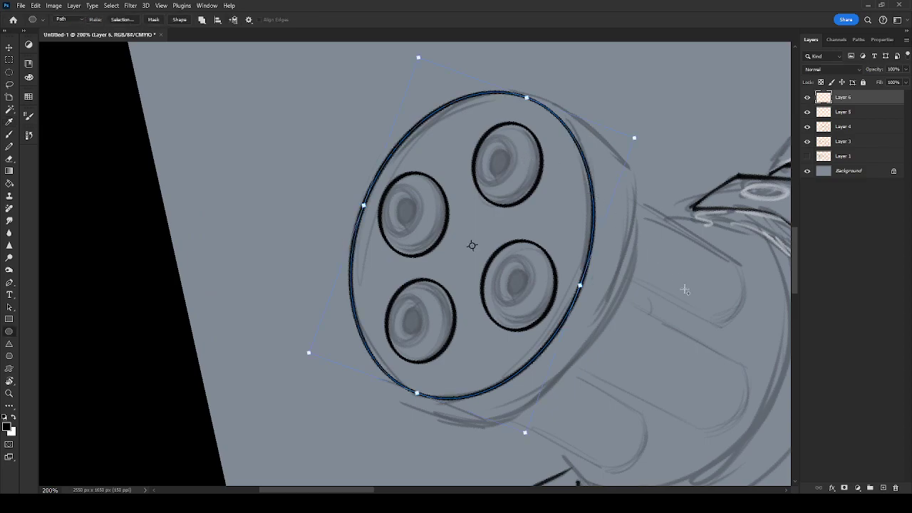
key("Return")
Duplicate Layer 6 and offset the copied ellipse down and to the right to form the muzzle's back rim.
left_click_drag(682, 346, 609, 331)
left_click_drag(888, 485, 883, 488)
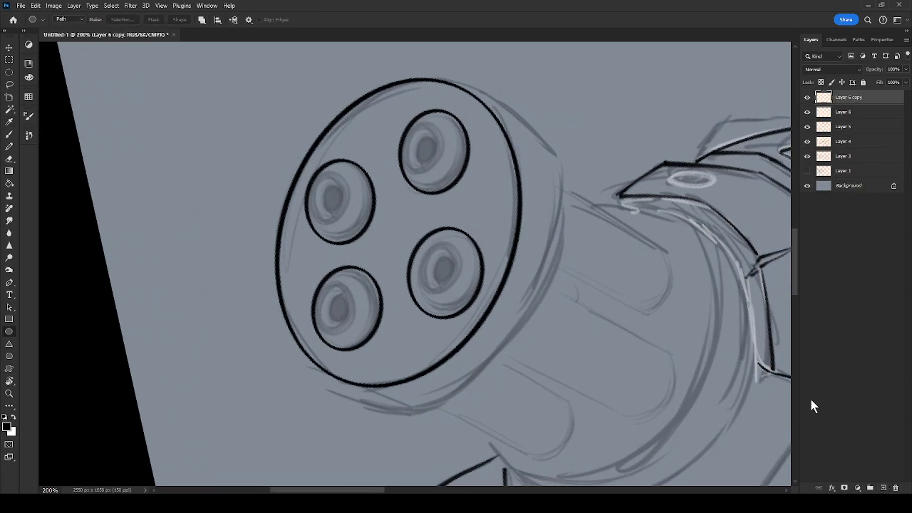
key("ctrl+t")
left_click_drag(515, 247, 554, 267)
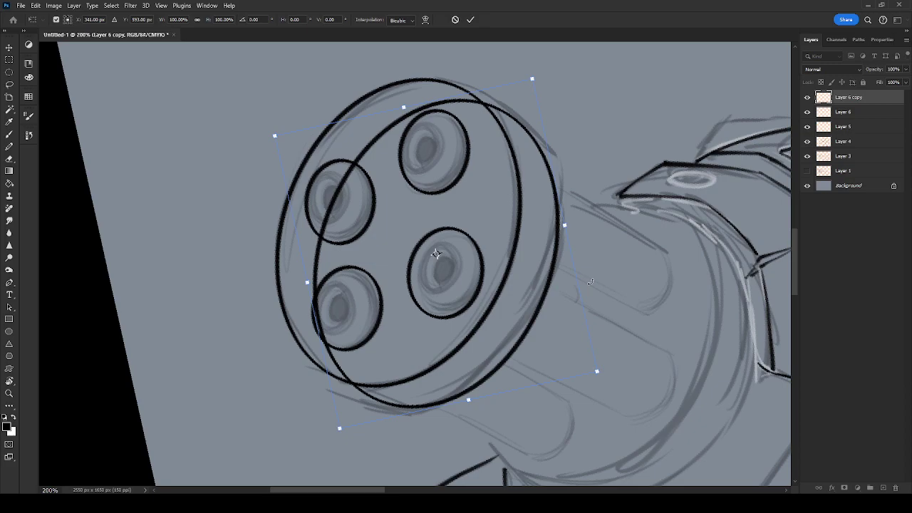
key("Return")
Erase the back rim's lines crossing the muzzle's front face and join both rims at their outer edges.
key("u")
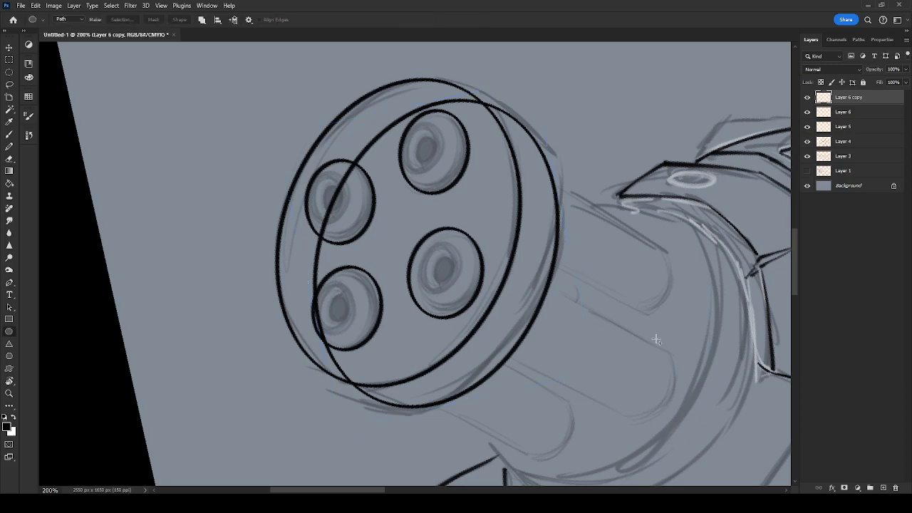
left_click_drag(647, 339, 613, 329)
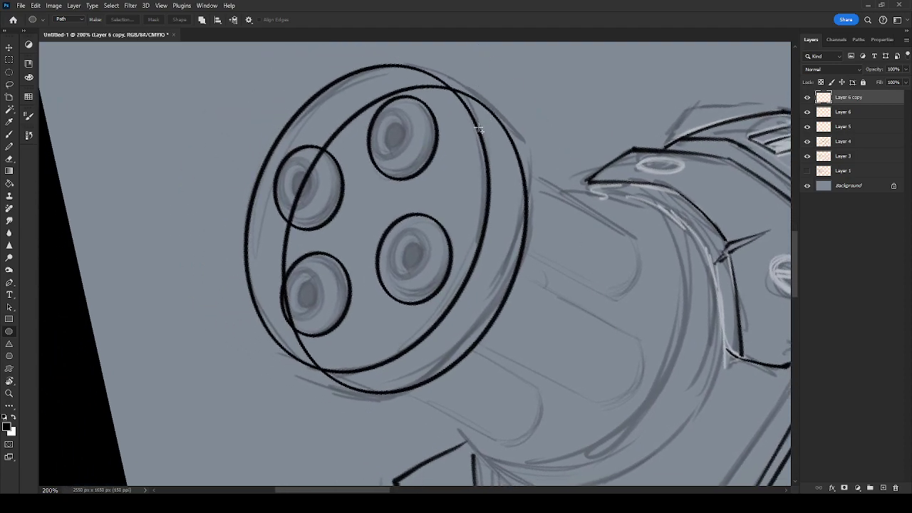
key("e")
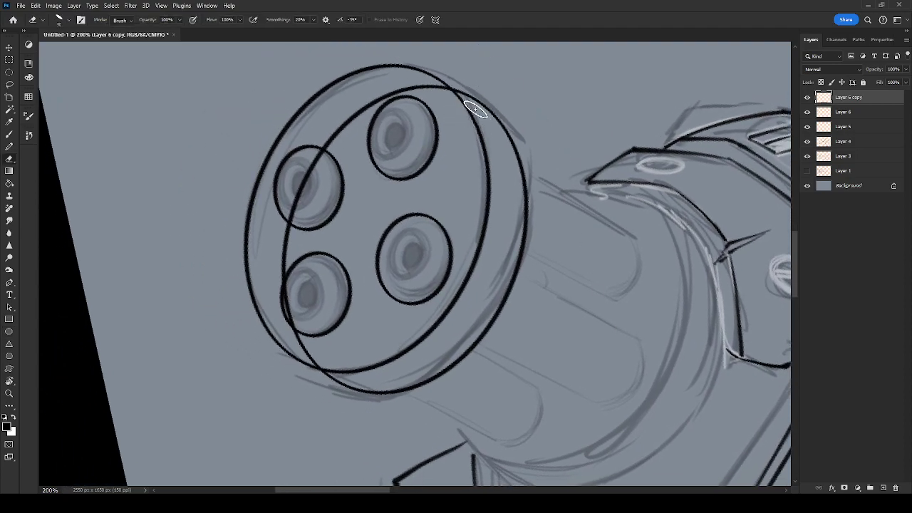
mouse_move(470, 102)
left_mouse_down()
mouse_move(439, 87)
mouse_move(368, 109)
mouse_move(311, 162)
mouse_move(284, 248)
mouse_move(289, 321)
mouse_move(318, 368)
mouse_move(358, 382)
mouse_move(337, 373)
left_mouse_up()
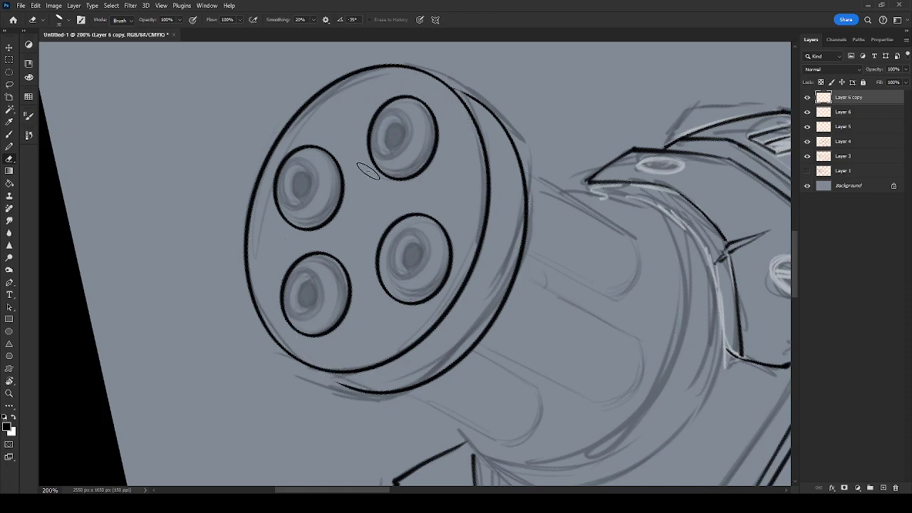
mouse_move(479, 114)
left_mouse_down()
mouse_move(471, 87)
mouse_move(454, 95)
mouse_move(466, 101)
mouse_move(428, 78)
left_mouse_up()
key("b")
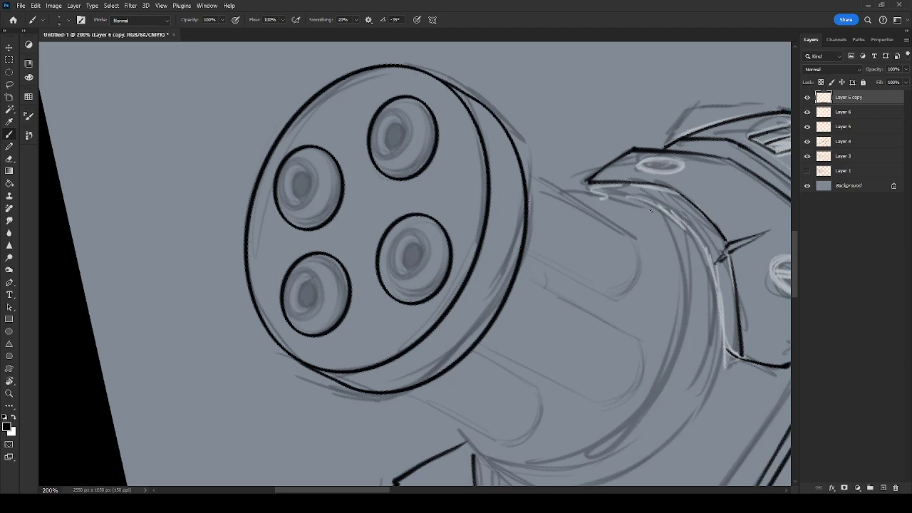
Merge the back rim into Layer 6, duplicate the muzzle rims onto the barrel base, and rotate the copy about 6.8 degrees.
key("ctrl+z")
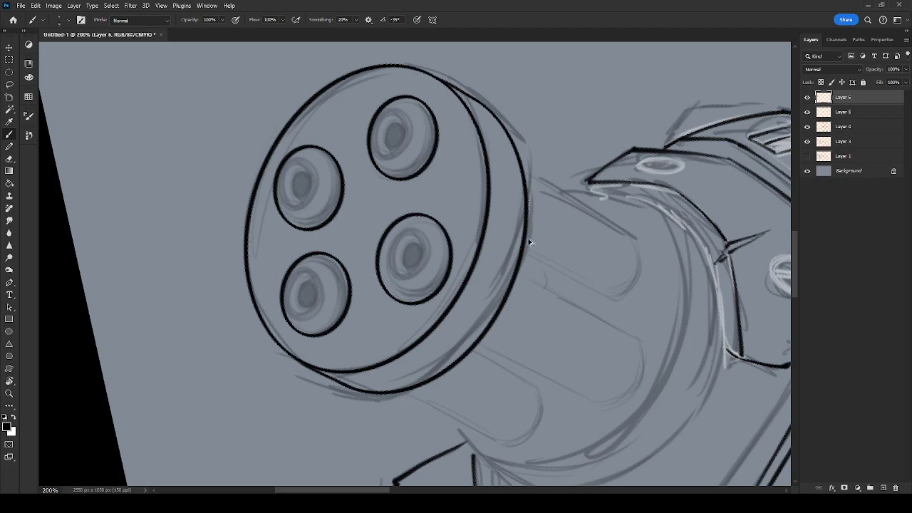
left_click_drag(530, 243, 621, 279)
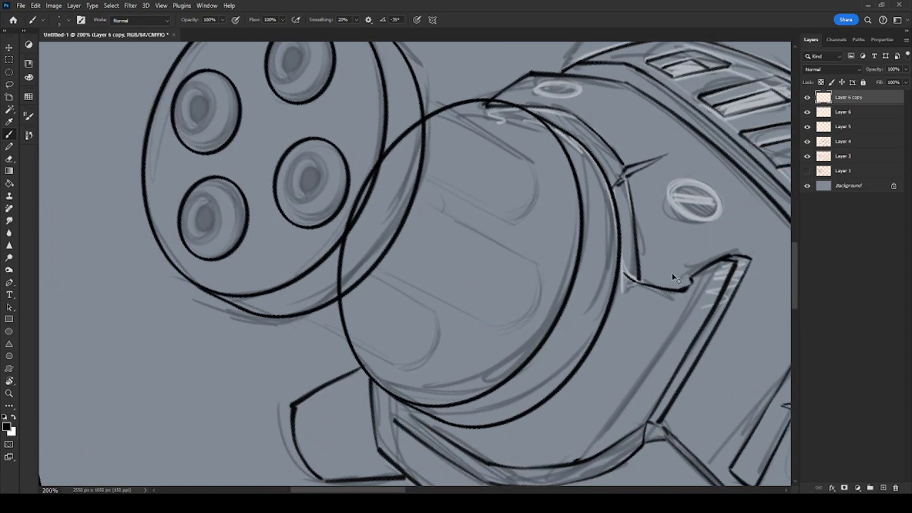
key("ctrl+t")
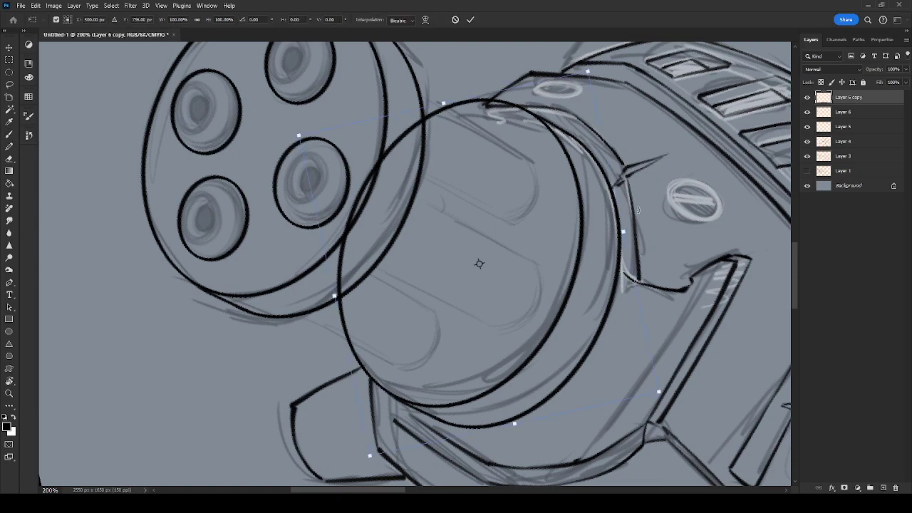
left_click_drag(663, 224, 666, 235)
left_click_drag(628, 192, 639, 233)
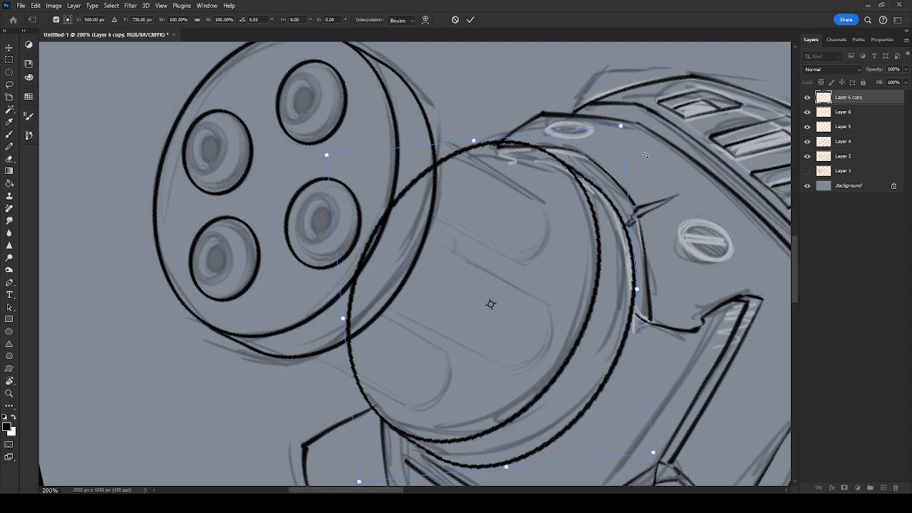
key("Return")
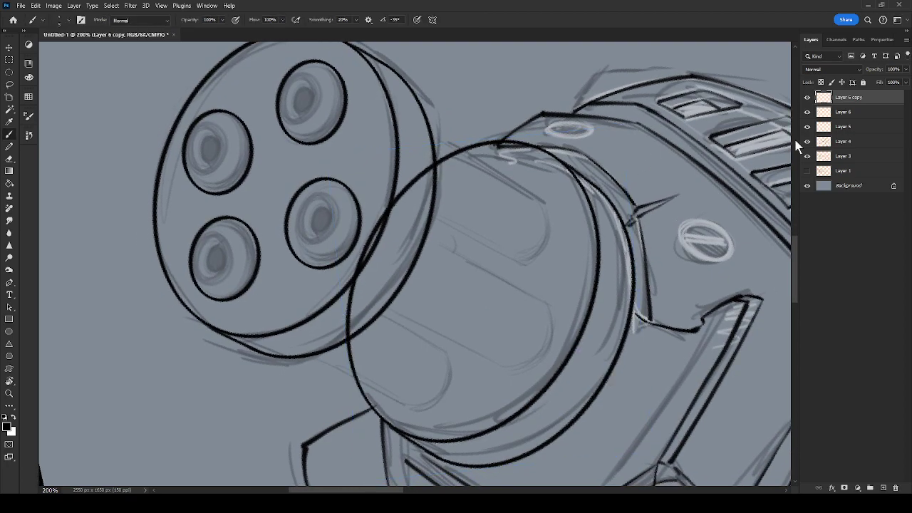
Erase the armor line inside the barrel base on Layer 4 and the copied rims overlapping the muzzle on Layer 6 copy.
left_click(807, 156)
left_click(807, 156)
left_click(855, 156)
key("e")
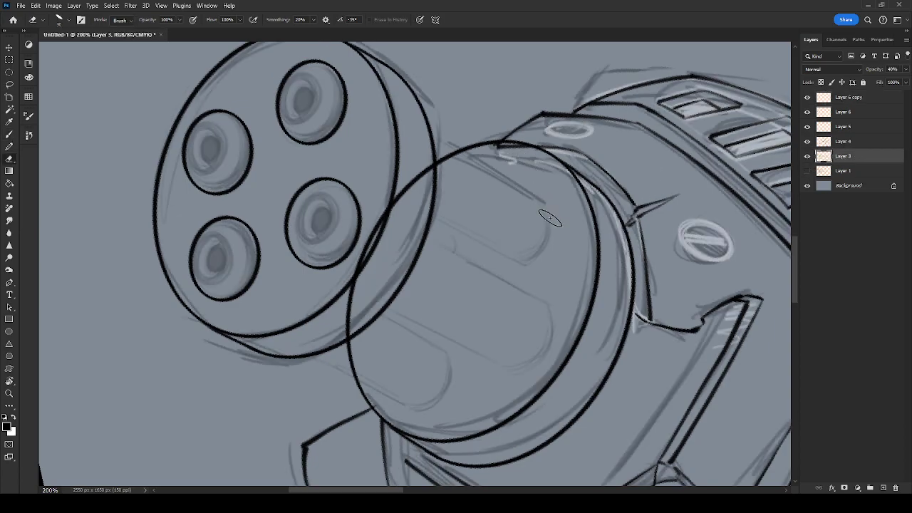
left_click(823, 143)
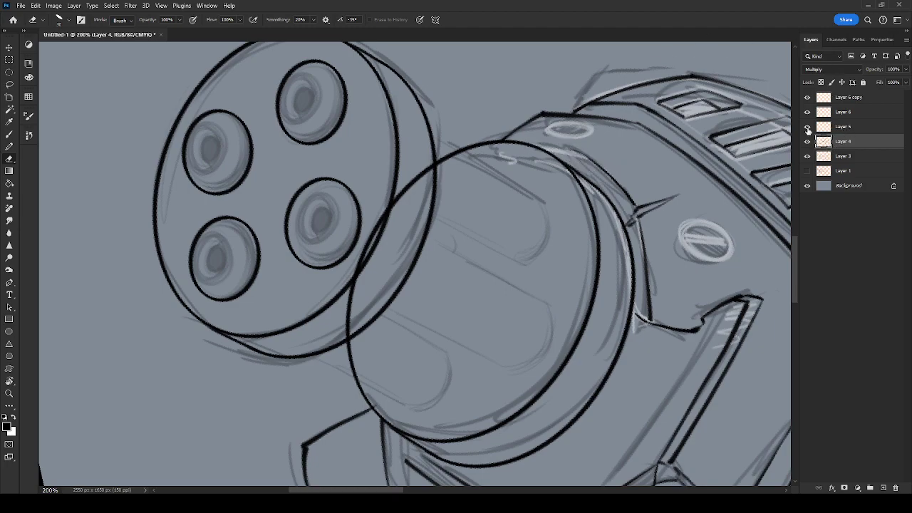
left_click(850, 104)
mouse_move(428, 168)
left_mouse_down()
mouse_move(387, 202)
mouse_move(341, 332)
left_mouse_up()
left_click_drag(510, 277, 554, 221)
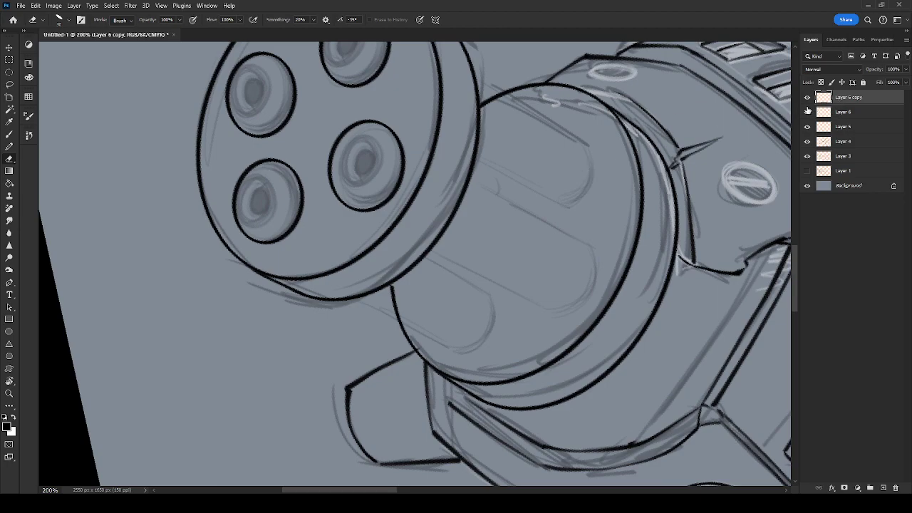
Clean up the armor plate edges on Layer 4 where they meet the barrel base's outer rim.
left_click_drag(710, 267, 624, 271)
left_click(843, 126)
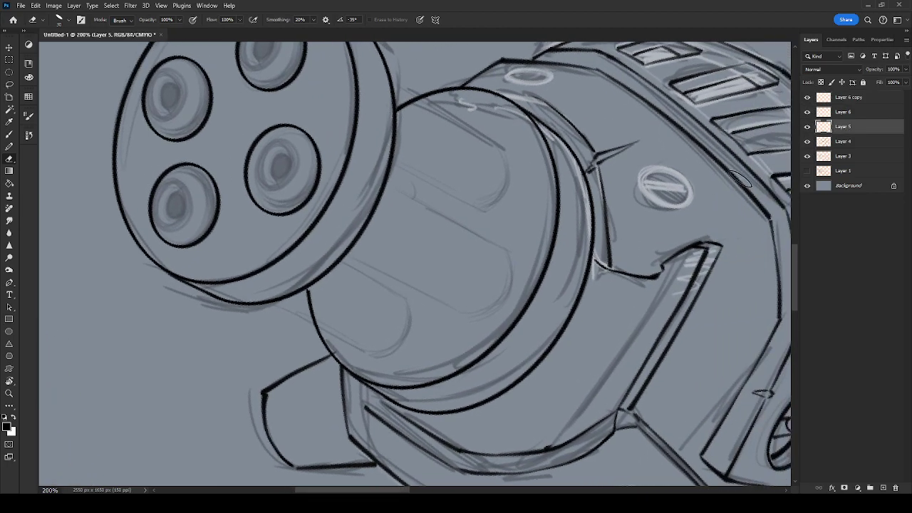
left_click(835, 143)
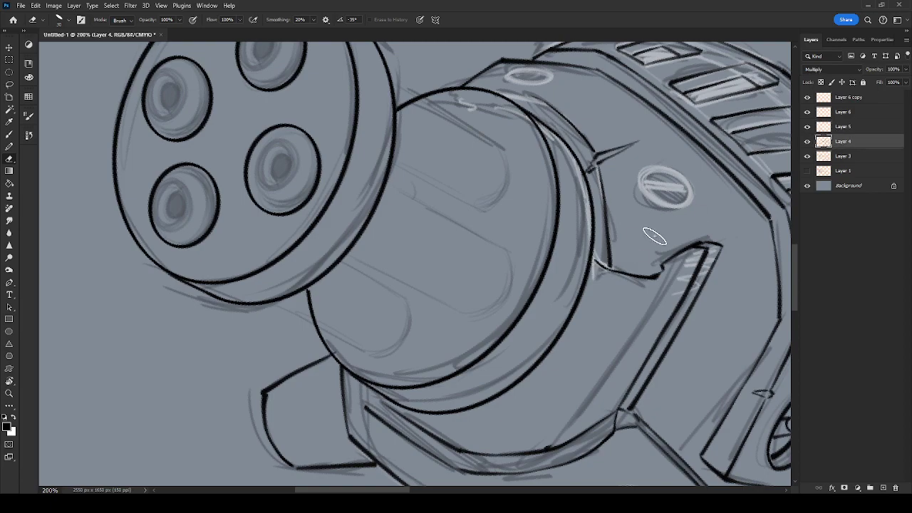
key("b")
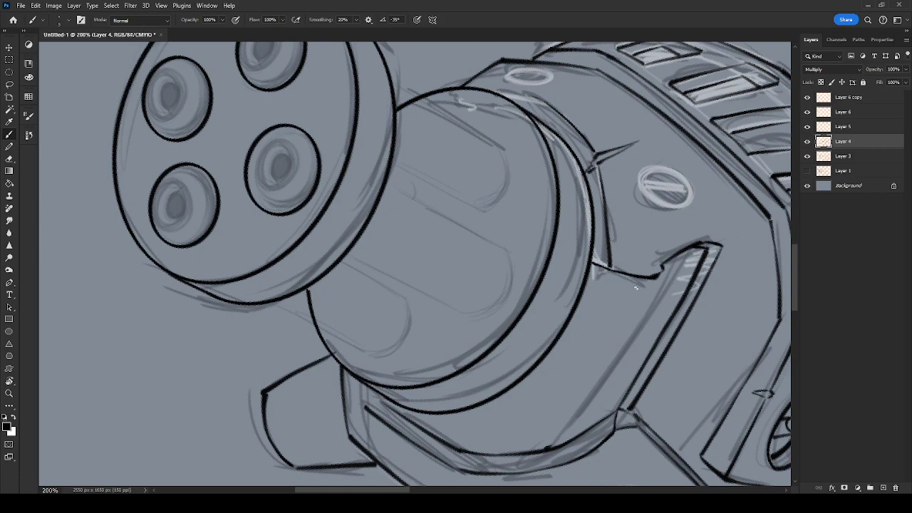
left_click_drag(665, 224, 674, 303)
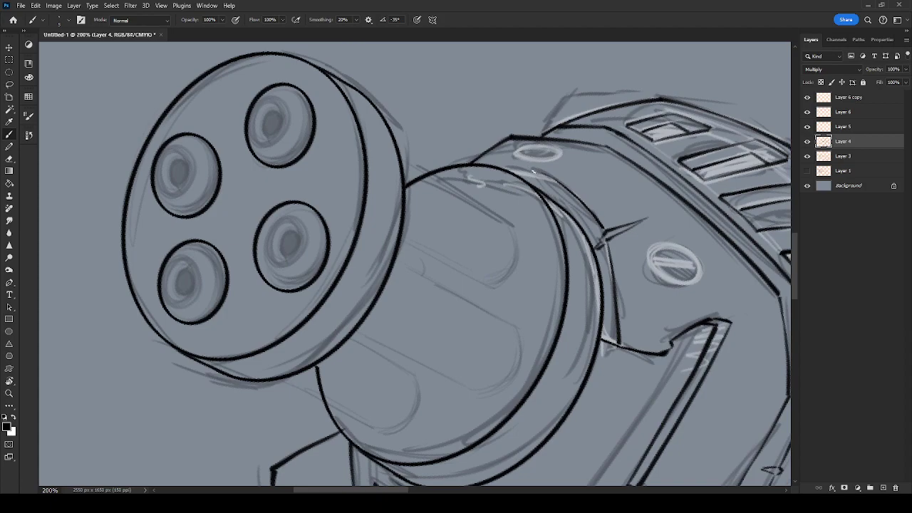
left_click_drag(498, 166, 558, 180)
left_click_drag(523, 295, 652, 240)
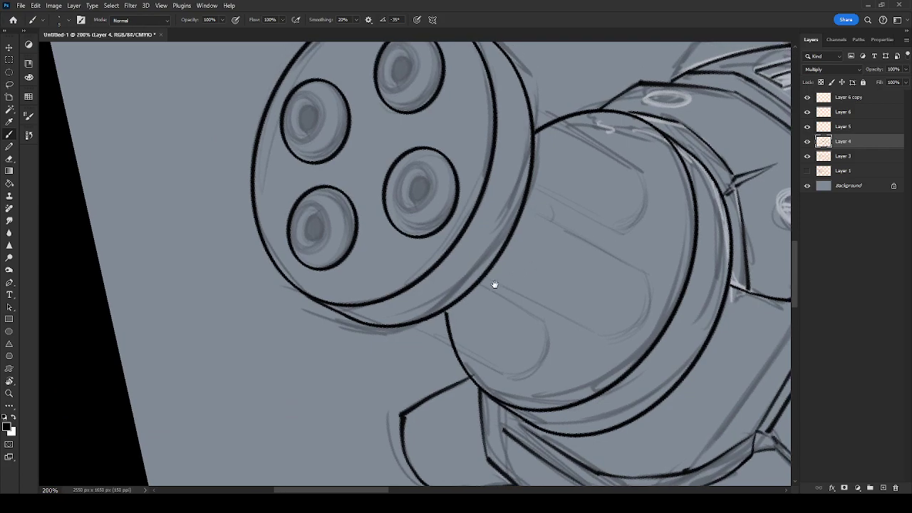
Hide Layer 6 copy and merge Layer 6 and Layer 5 down into Layer 4.
mouse_move(510, 255)
left_mouse_down()
mouse_move(519, 302)
mouse_move(511, 314)
left_mouse_up()
key("r")
mouse_move(572, 301)
left_mouse_down()
mouse_move(686, 237)
mouse_move(699, 201)
left_mouse_up()
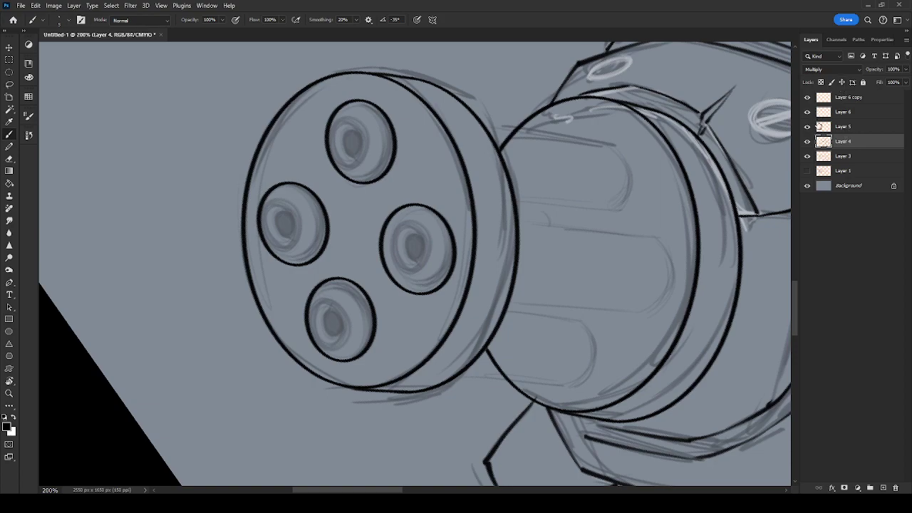
left_click(807, 142)
left_click(807, 143)
left_click(807, 143)
left_click(807, 142)
left_click(807, 113)
left_click(807, 112)
left_click(807, 97)
left_click(807, 97)
left_click(808, 97)
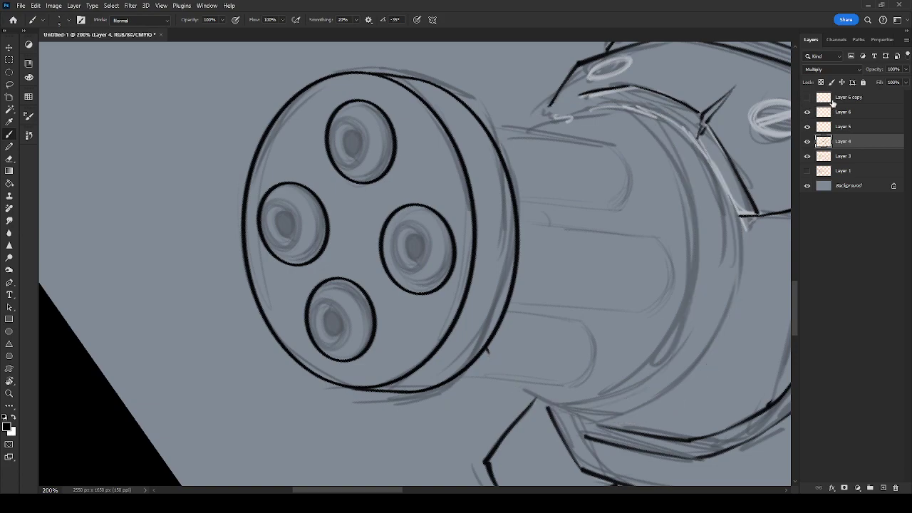
left_click(839, 114)
key("Delete")
key("Delete")
Hide the Layer 3 sketch, erase the stray tick on the muzzle's back rim on Layer 4, and show the sketch again.
left_click(808, 127)
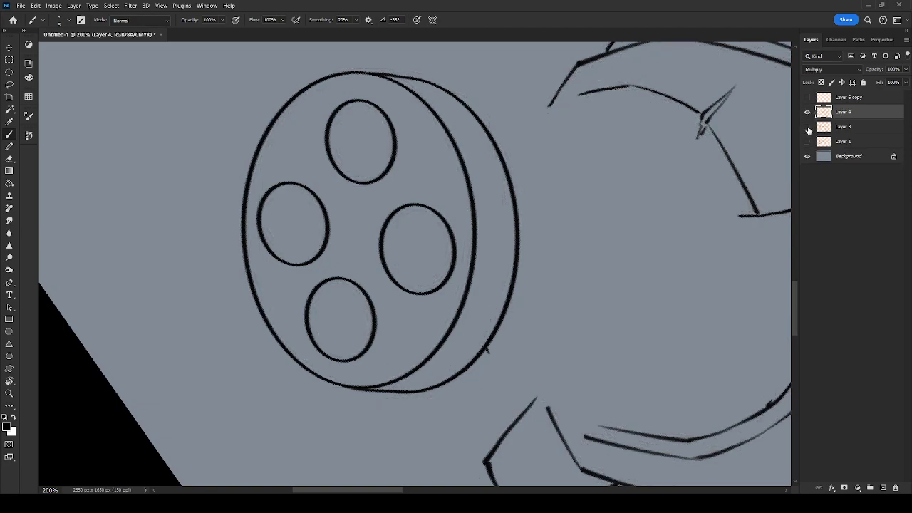
left_click(807, 112)
left_click(807, 112)
key("e")
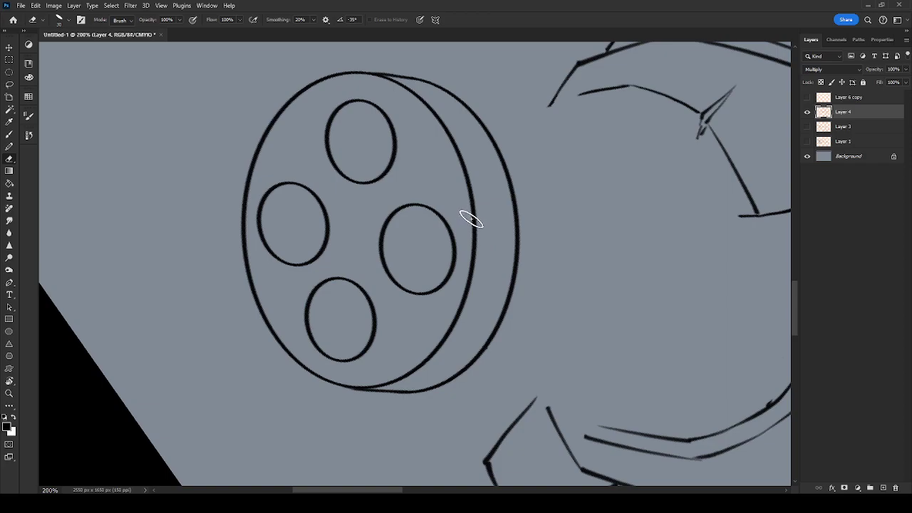
left_click(807, 126)
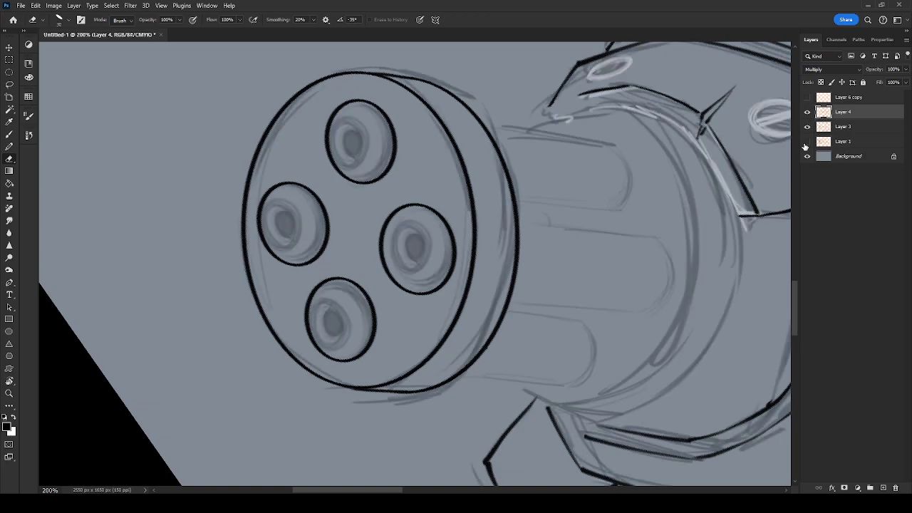
Show Layer 6 copy with the barrel base rims again.
key("space")
left_click_drag(753, 187, 676, 177)
key("r")
mouse_move(657, 313)
left_mouse_down()
mouse_move(651, 334)
mouse_move(481, 385)
left_mouse_up()
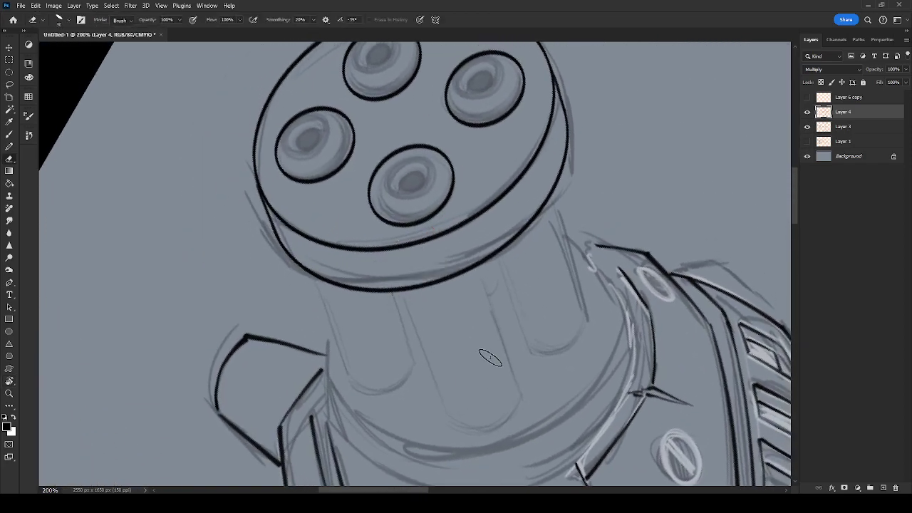
scroll(655, 295, "down", 4)
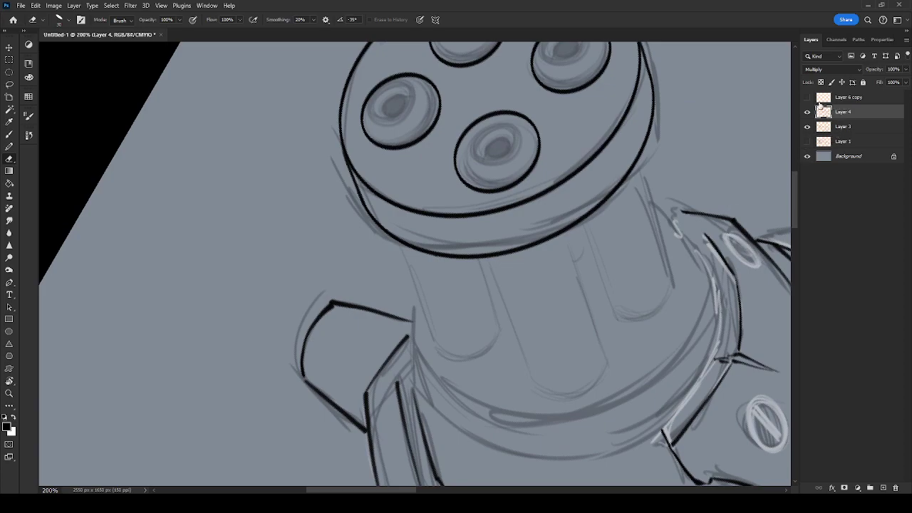
left_click(807, 97)
scroll(737, 198, "down", 3)
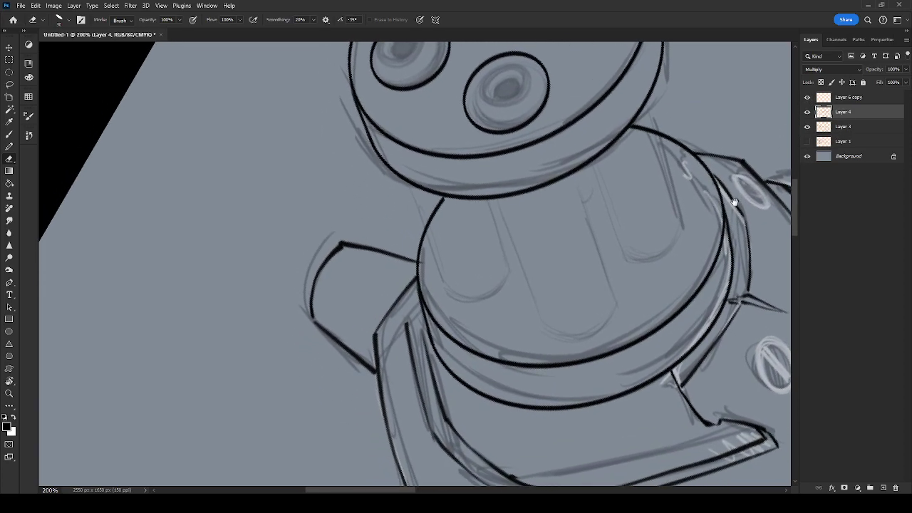
left_click_drag(560, 271, 674, 163)
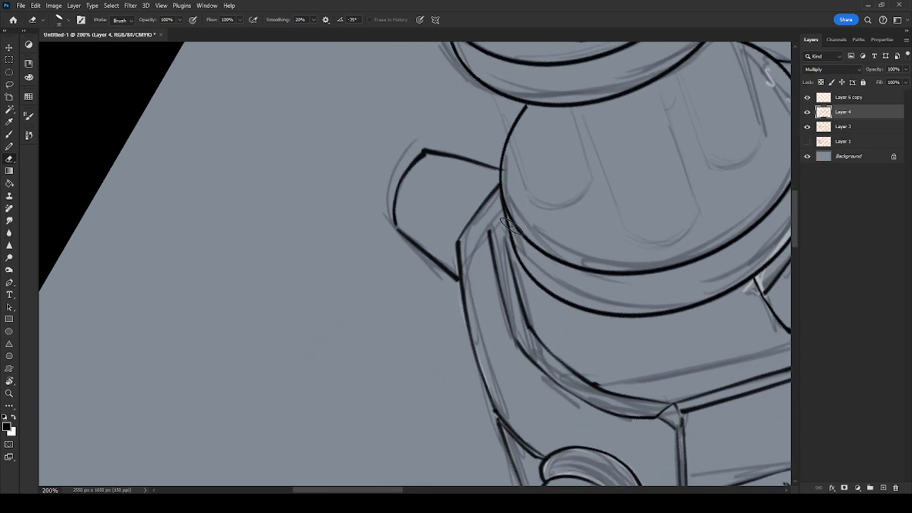
Ink the gun housing's inner edge on Layer 4 up to the barrel base's rim, checking it with the sketch hidden.
key("alt+bracketleft")
key("b")
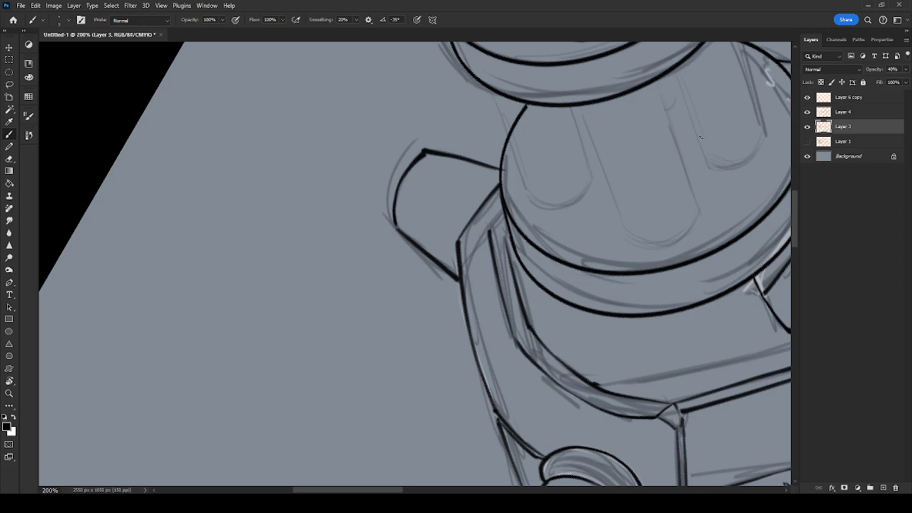
left_click(807, 126)
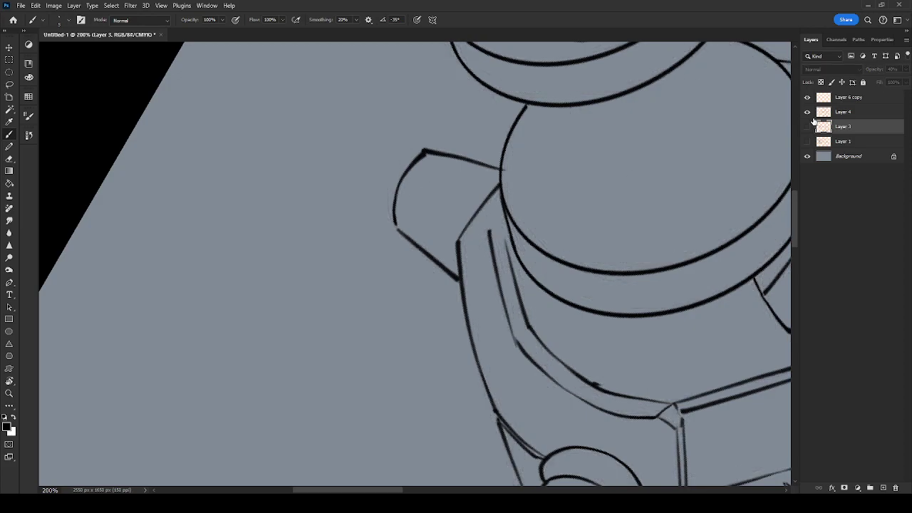
left_click(807, 112)
left_click(833, 113)
left_click(807, 126)
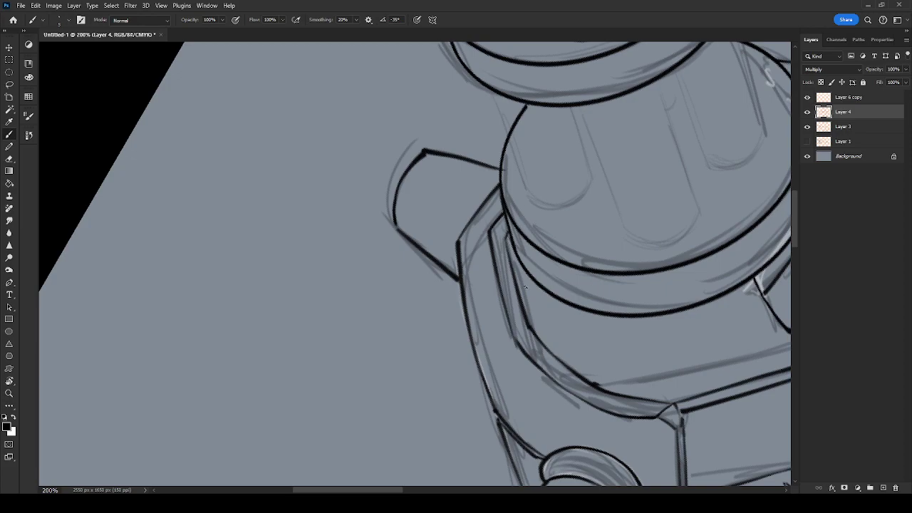
Erase the stray blob on the housing's lower inner edge and sharpen the corners of the protruding side block.
key("e")
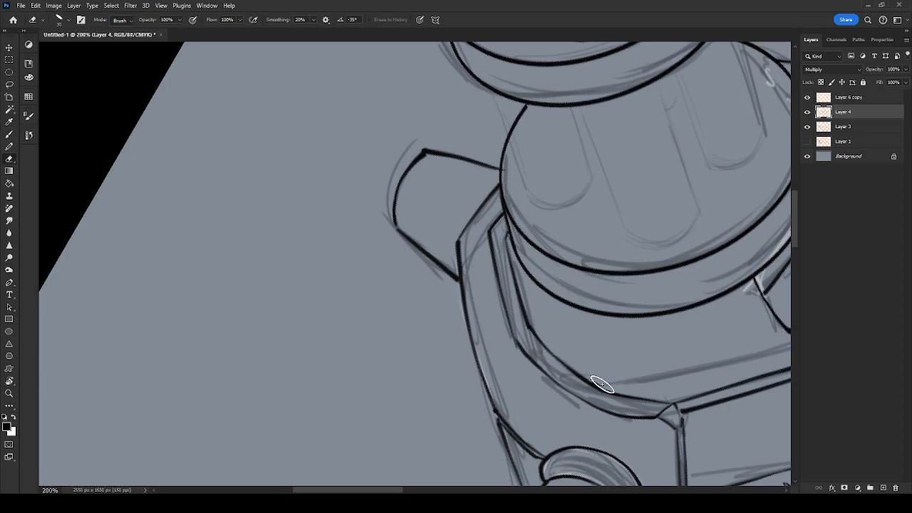
key("b")
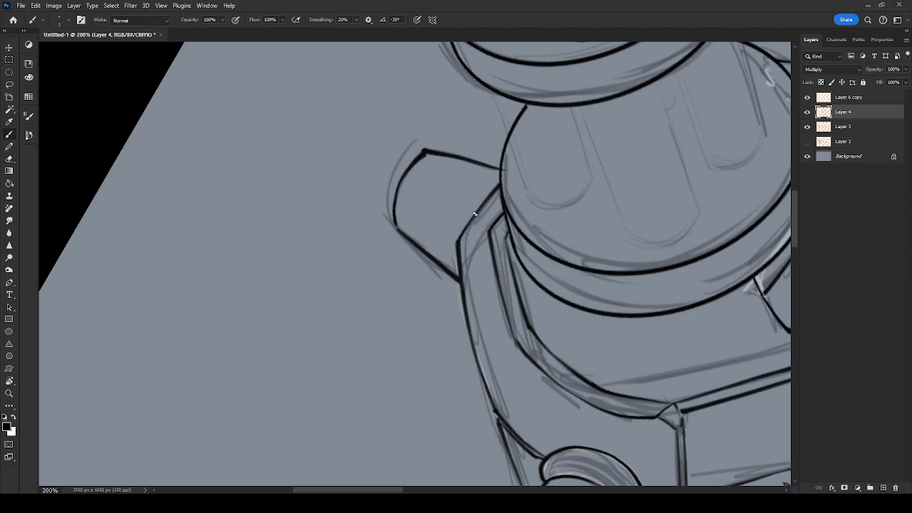
left_click_drag(396, 191, 426, 153)
key("e")
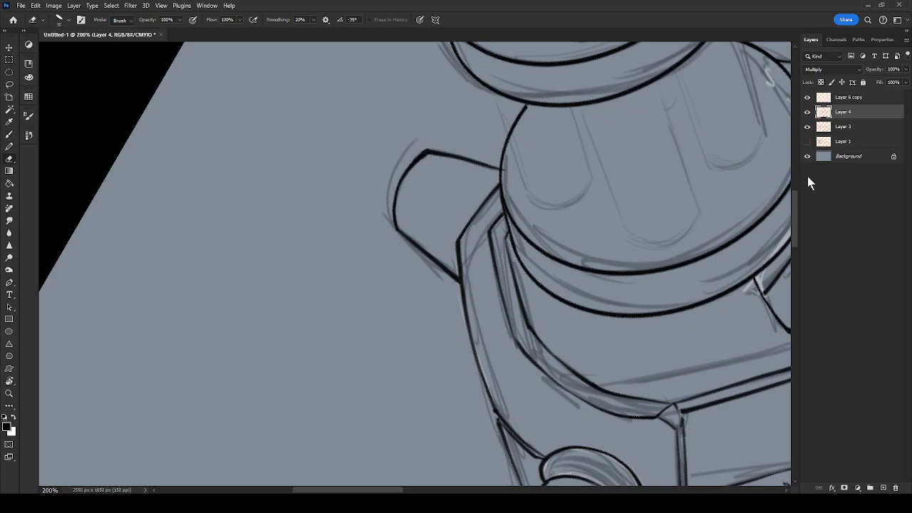
key("ctrl+minus")
key("ctrl+minus")
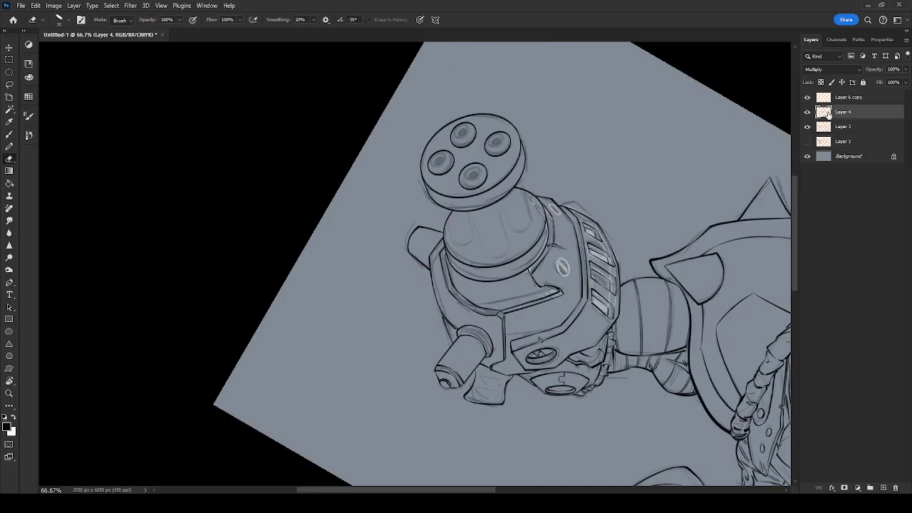
left_click(807, 140)
left_click(807, 141)
scroll(718, 296, "up", 5)
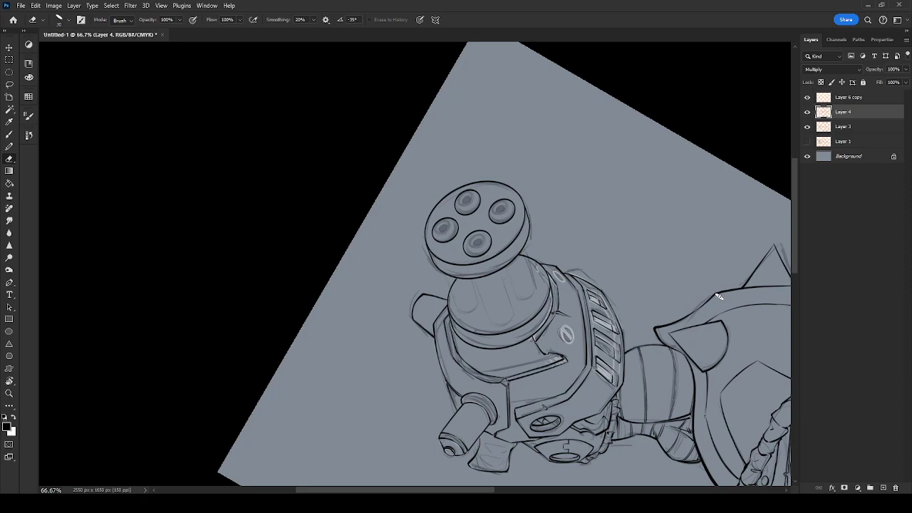
Add a new empty layer directly above Layer 4 and switch to the Brush for the barrel tubes.
key("ctrl+plus")
key("ctrl+plus")
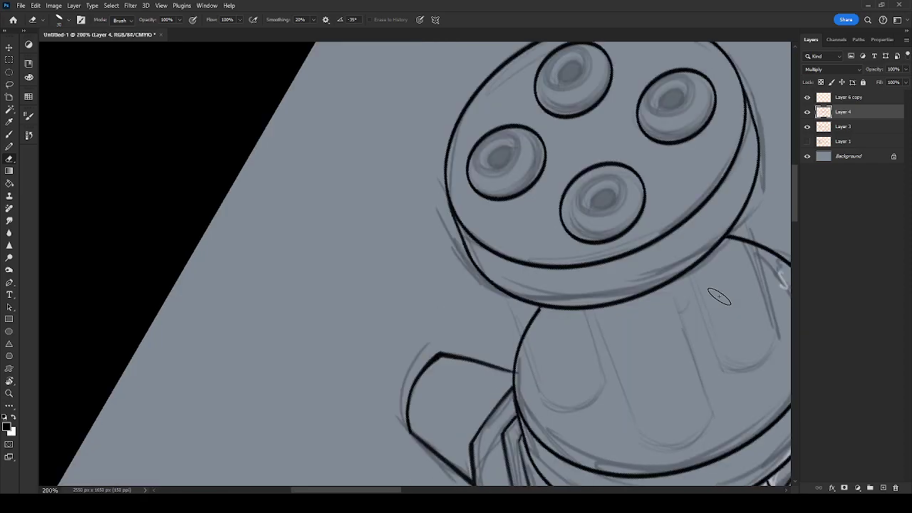
scroll(719, 297, "down", 2)
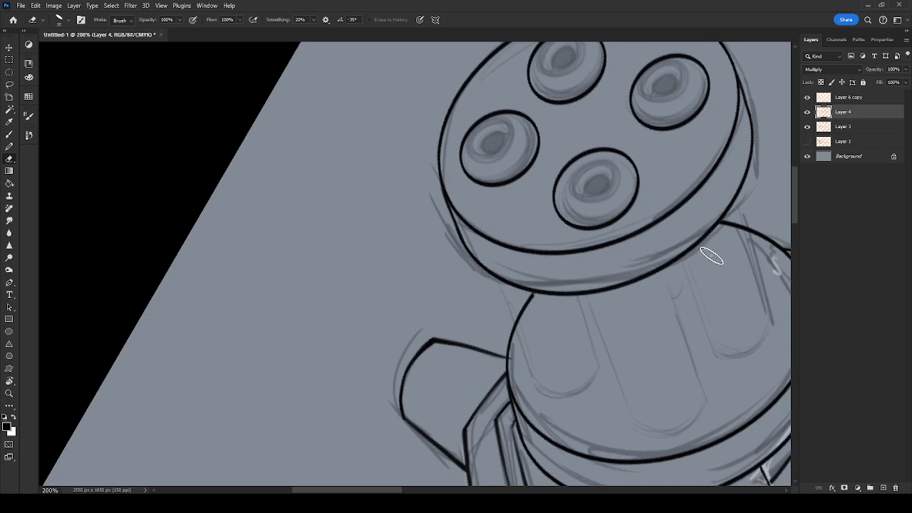
left_click(845, 100)
left_click(840, 112)
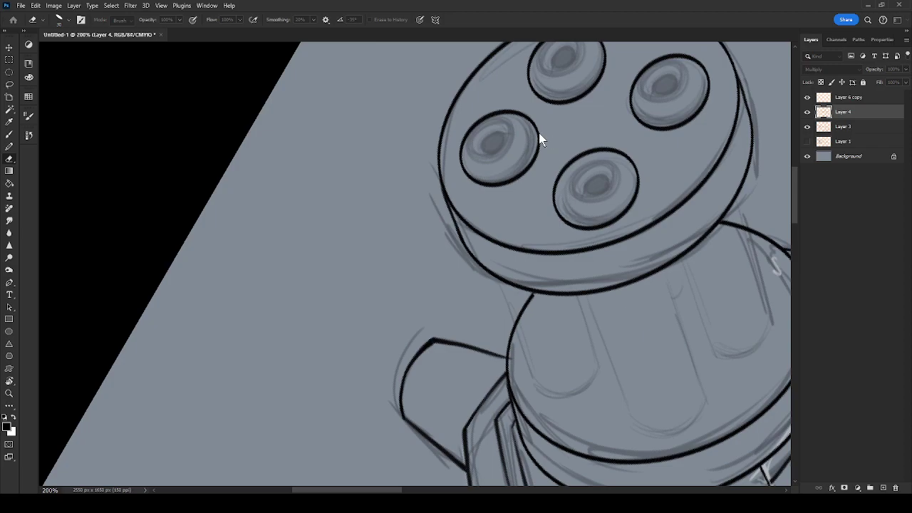
key("ctrl+shift+alt+n")
key("b")
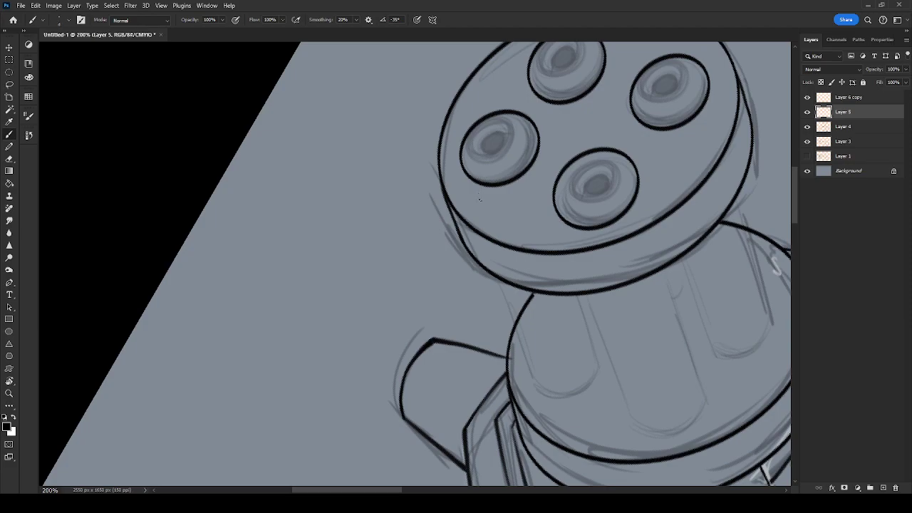
Try straight tube edges from three of the muzzle bores down to the sketched tube ends on the barrel base.
left_click(535, 376, "shift")
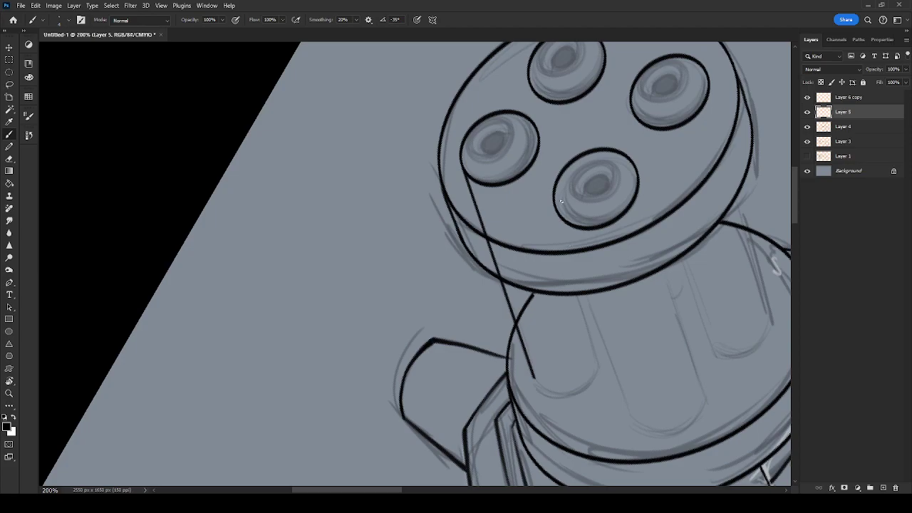
left_click(598, 365, "shift")
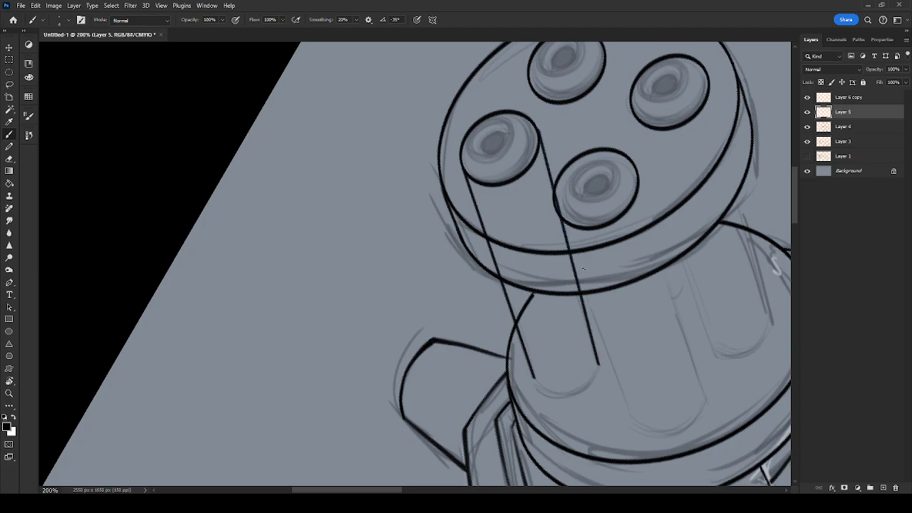
left_click(621, 421, "shift")
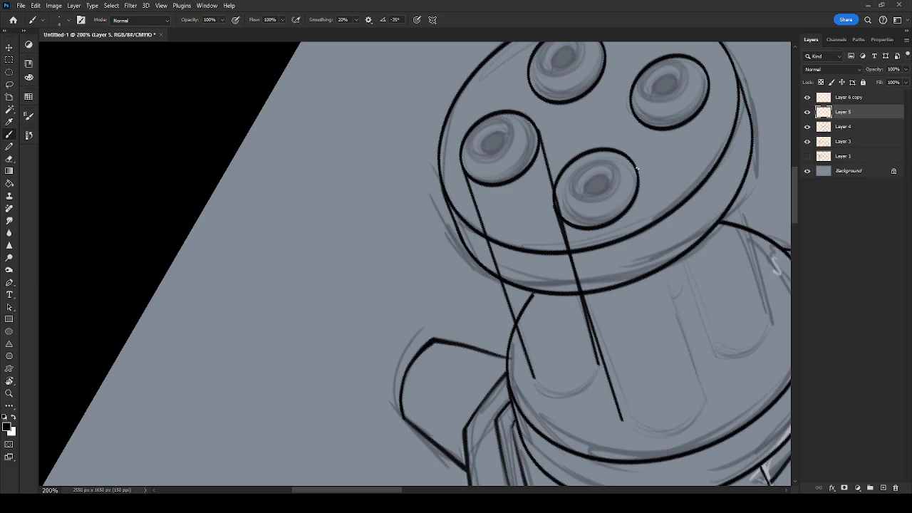
left_click(701, 400, "shift")
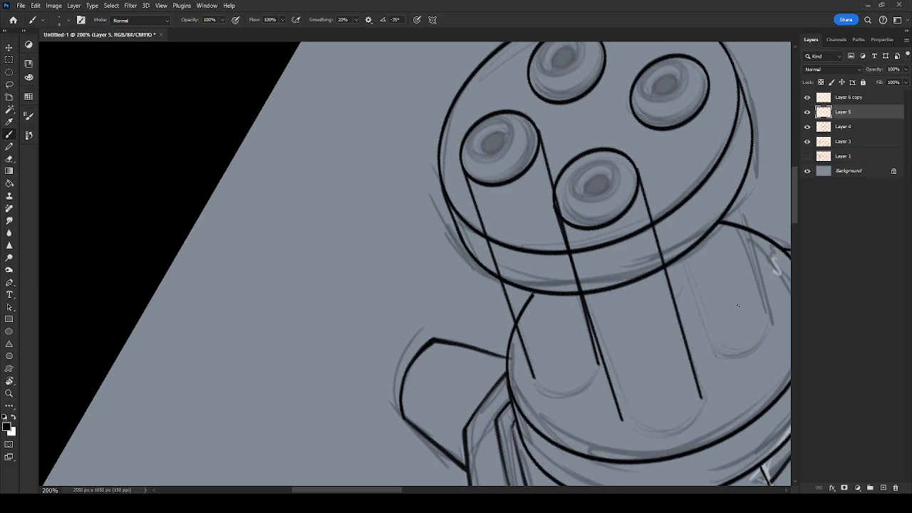
scroll(736, 305, "right", 4)
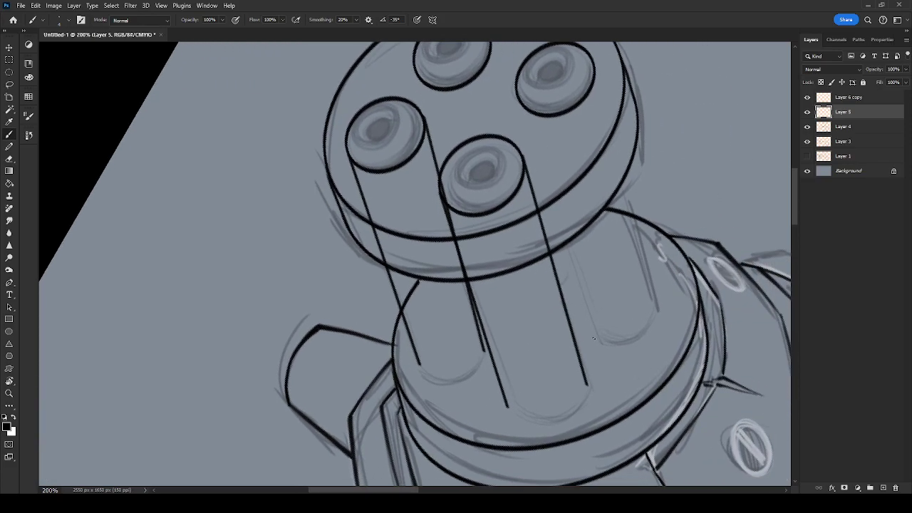
left_click(593, 340, "shift")
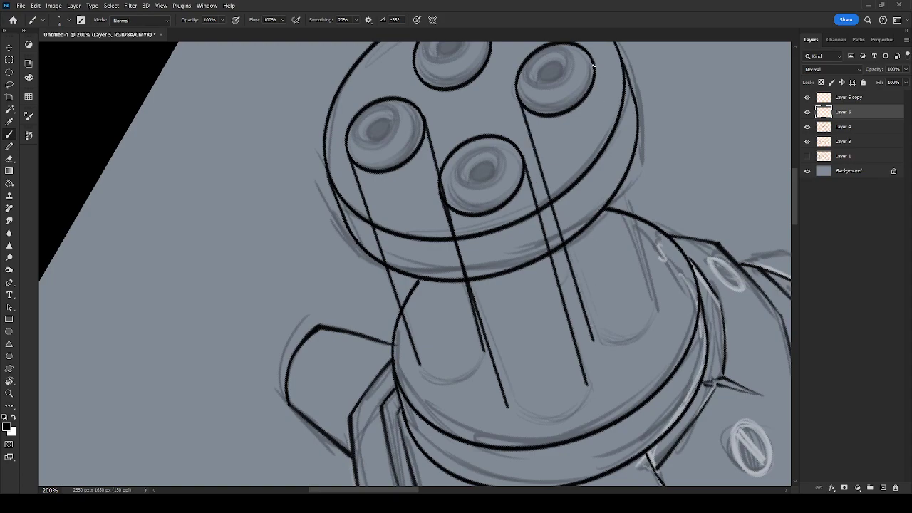
left_click(656, 300, "shift")
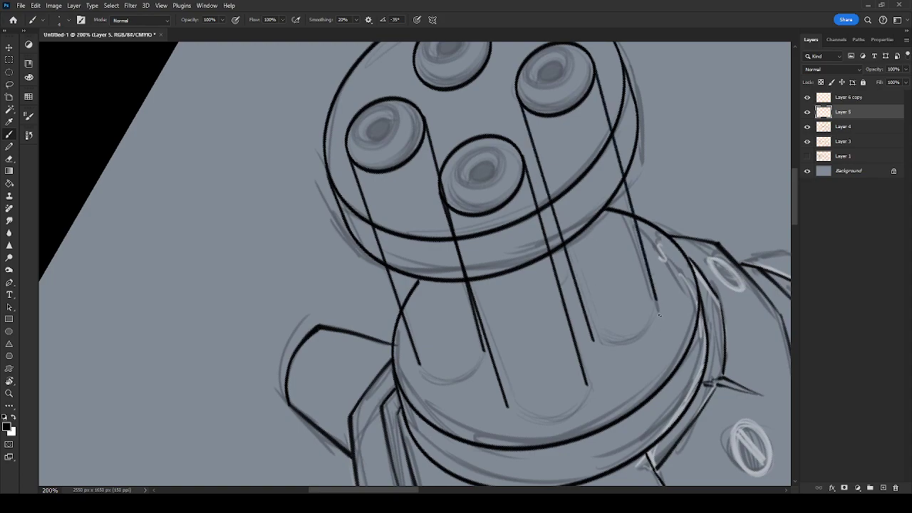
key("ctrl+z")
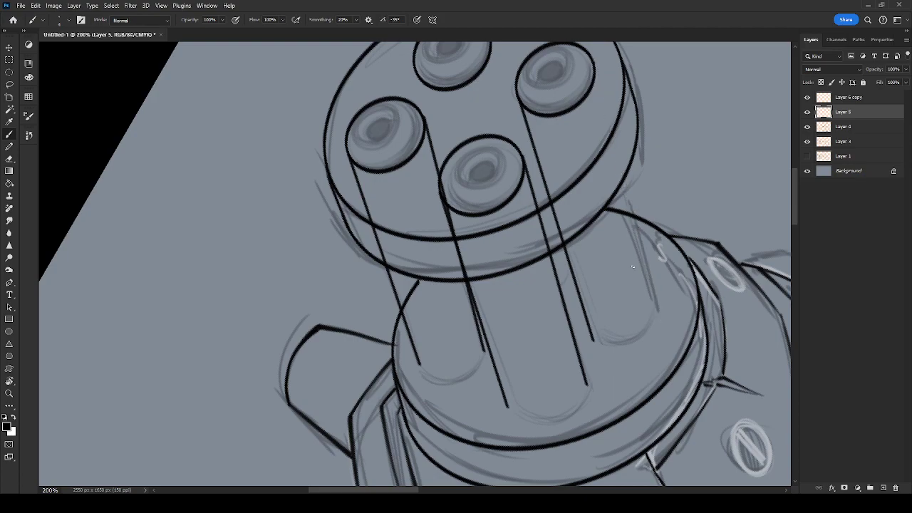
left_click(658, 312, "shift")
left_click_drag(616, 224, 650, 288)
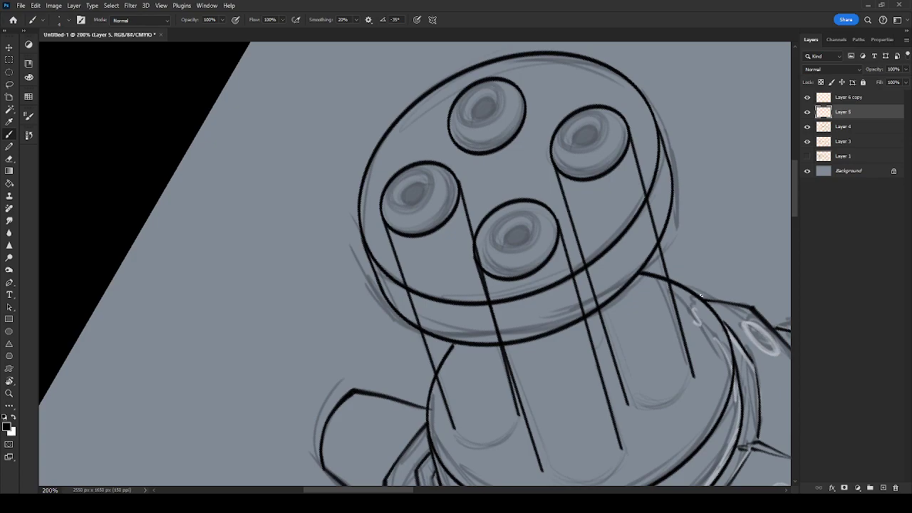
Undo all the straight tube edges on Layer 5.
key("ctrl+z")
key("ctrl+z")
key("ctrl+z")
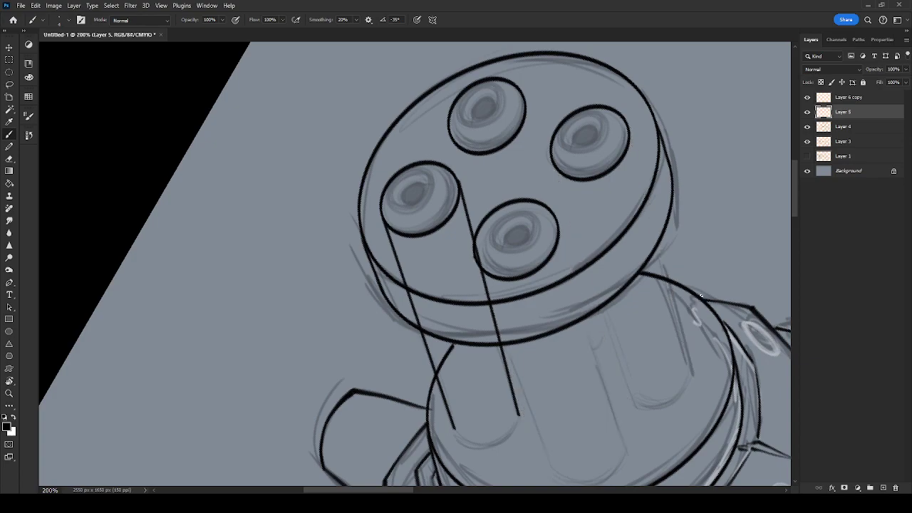
key("ctrl+z")
key("ctrl+z")
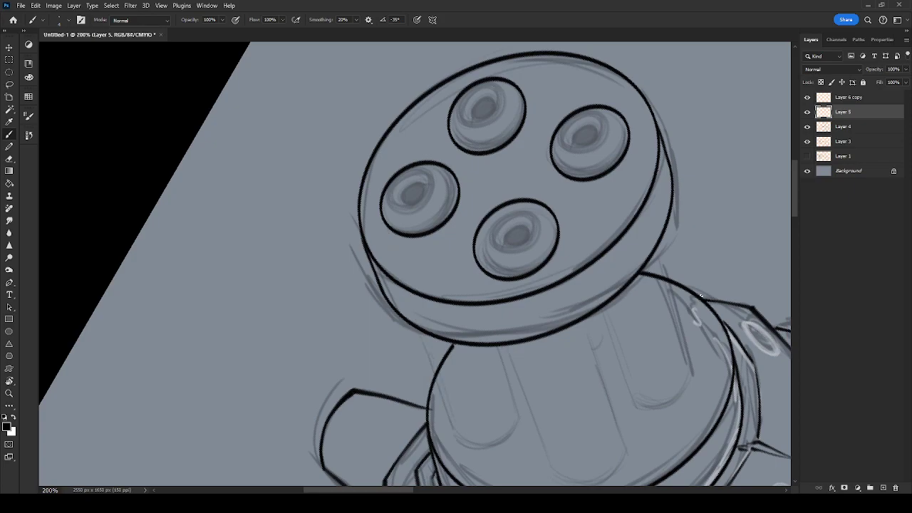
Draw a straight horizontal line in the empty area above the muzzle and duplicate it below as a parallel pair on Layer 5.
key("Escape")
left_click_drag(652, 296, 601, 350)
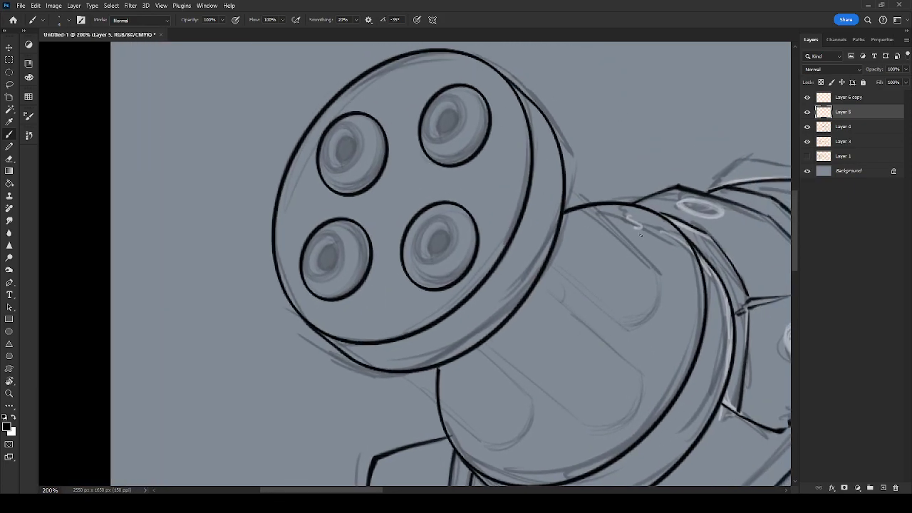
left_click_drag(634, 134, 602, 368)
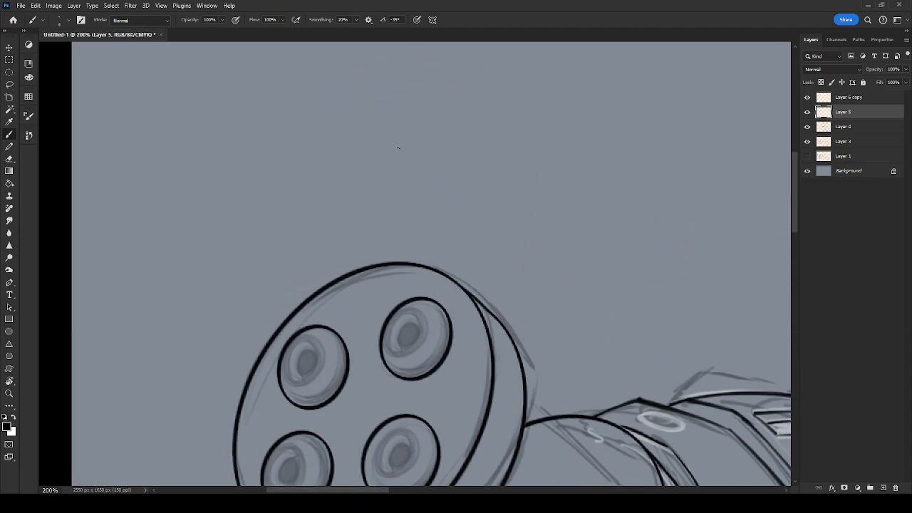
left_click_drag(398, 147, 725, 147)
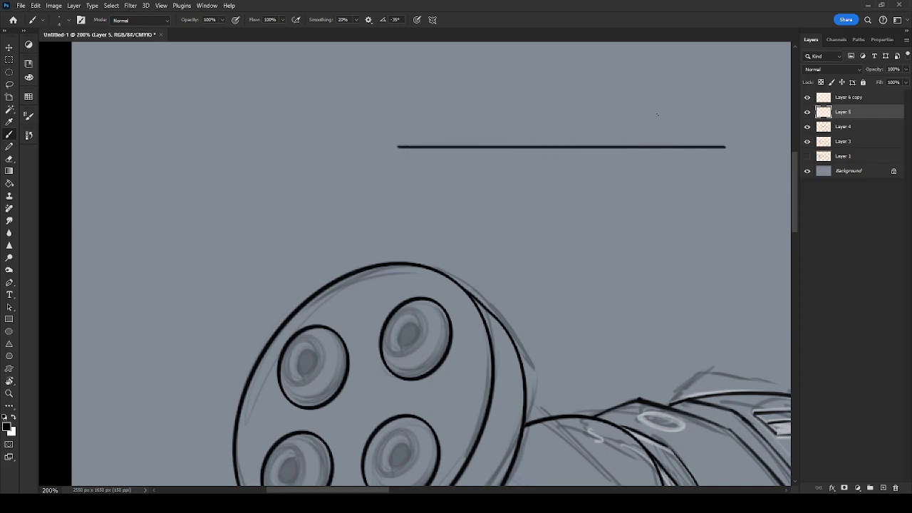
mouse_move(702, 149)
left_mouse_down()
mouse_move(696, 204)
mouse_move(698, 187)
left_mouse_up()
key("ctrl+e")
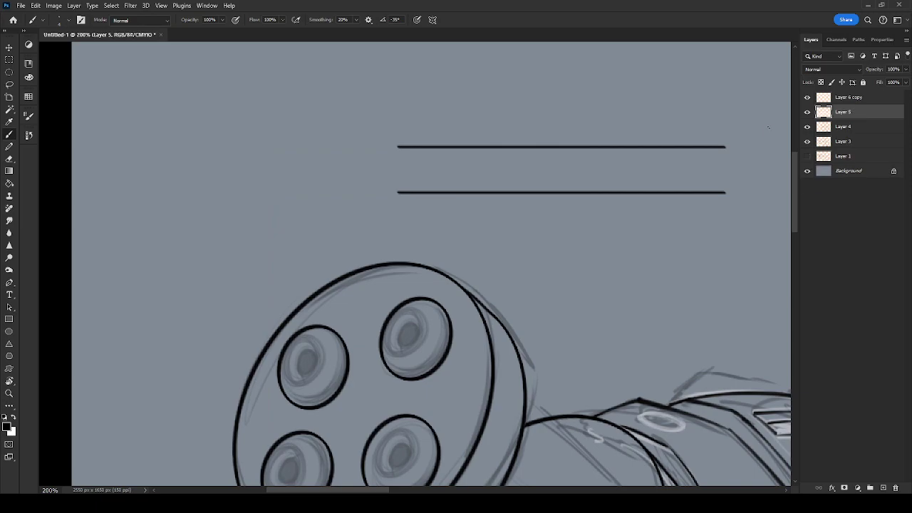
left_click_drag(667, 362, 689, 273)
key("ctrl+t")
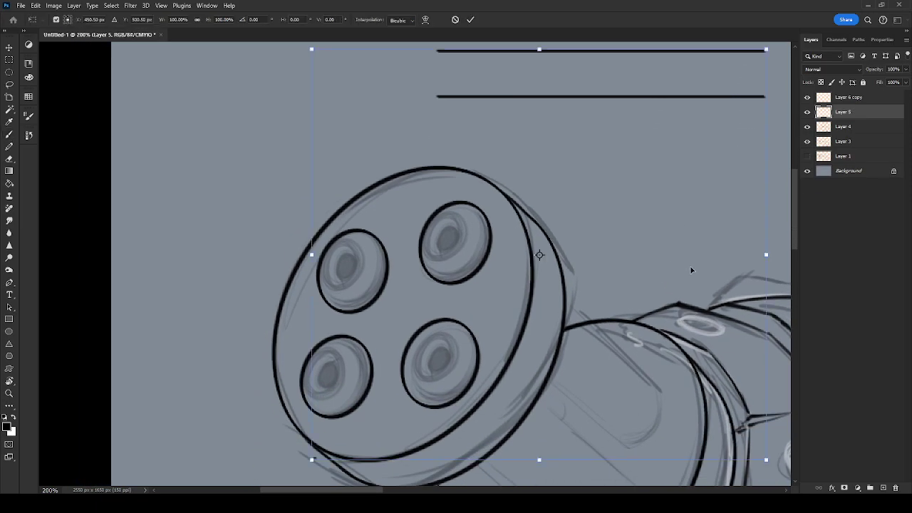
left_click_drag(692, 86, 638, 172)
left_click_drag(619, 360, 667, 152)
left_click_drag(649, 214, 618, 235)
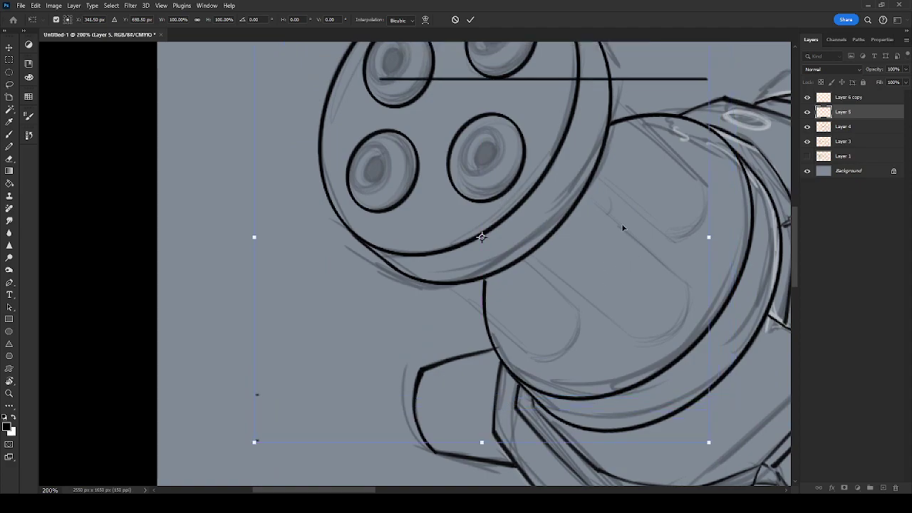
key("ctrl+minus")
key("ctrl+minus")
key("Return")
key("b")
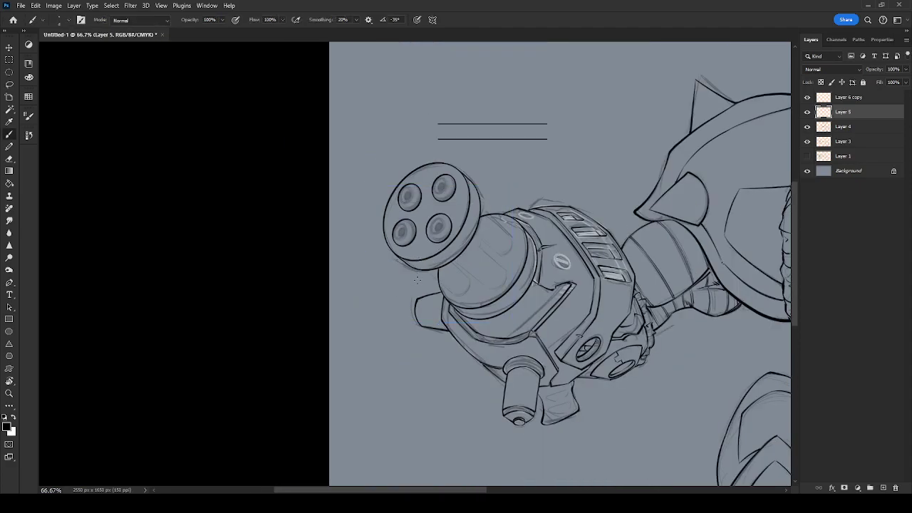
Clear the stray specks around the gun from Layer 5, keeping only the two parallel lines.
key("m")
mouse_move(359, 406)
left_mouse_down()
mouse_move(472, 244)
mouse_move(641, 155)
mouse_move(634, 164)
left_mouse_up()
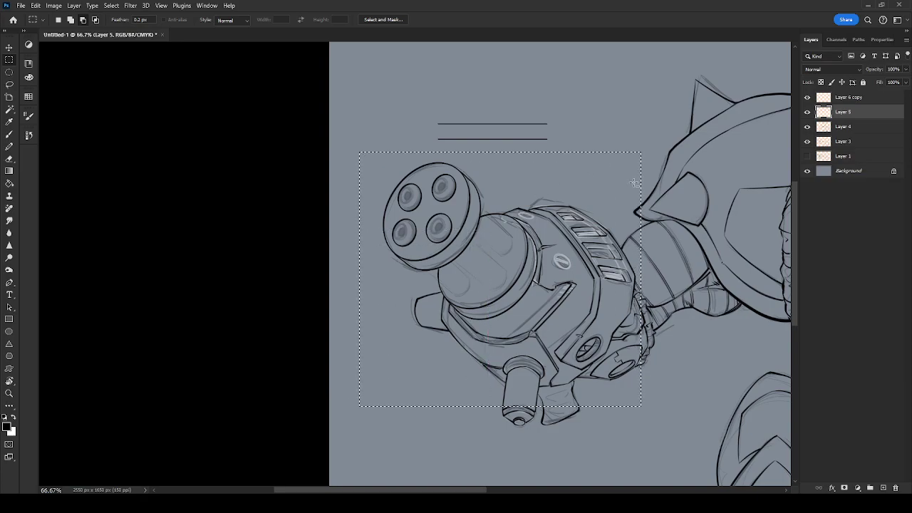
key("ctrl+d")
Move the pair of parallel lines down so that it starts at the muzzle's upper-right bore.
key("ctrl+t")
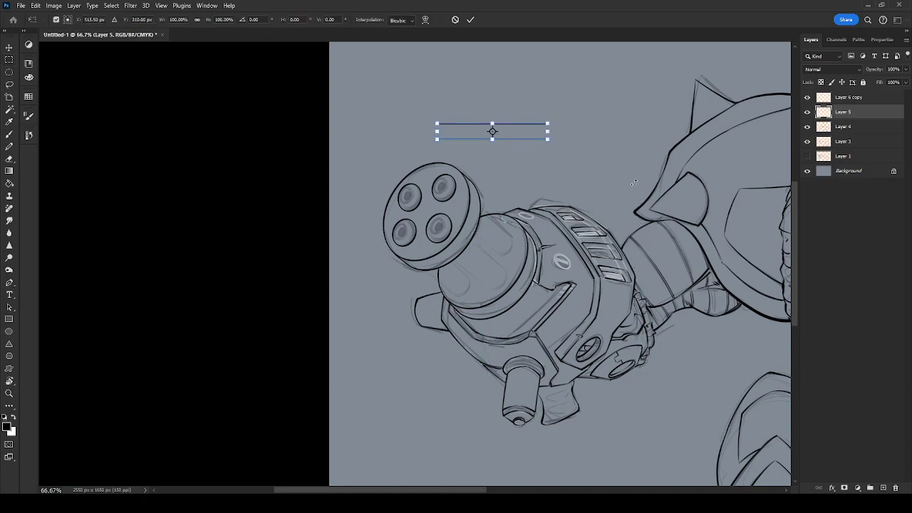
left_click_drag(535, 129, 545, 206)
key("ctrl+plus")
key("ctrl+plus")
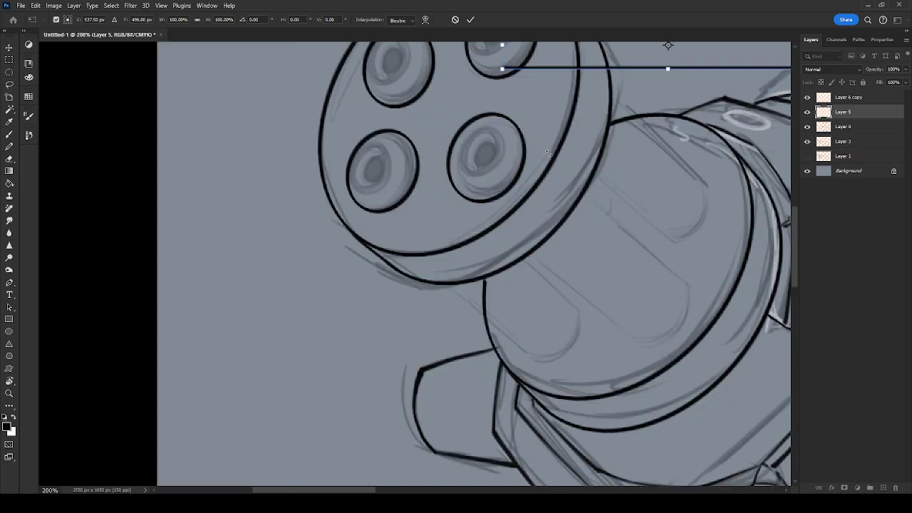
left_click_drag(705, 219, 560, 415)
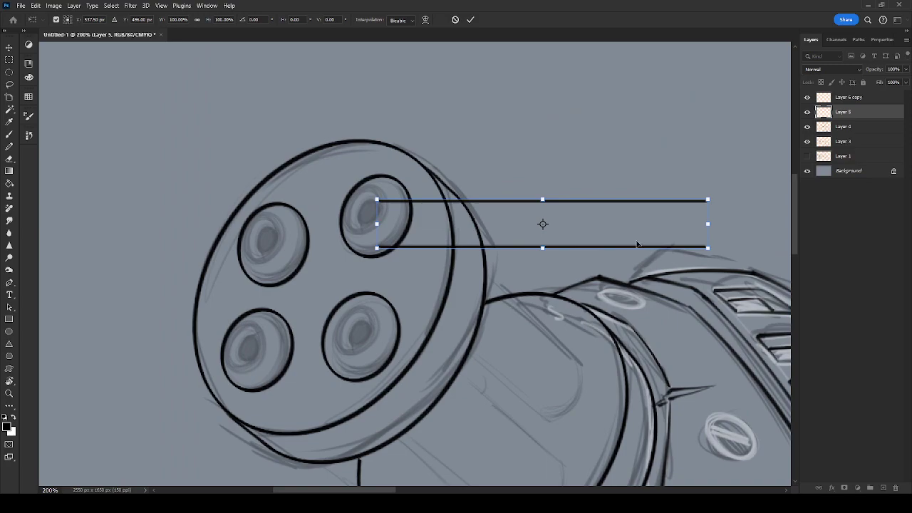
key("Return")
Shift the lower of the two parallel lines down to widen the gap to nearly the bore's diameter.
key("m")
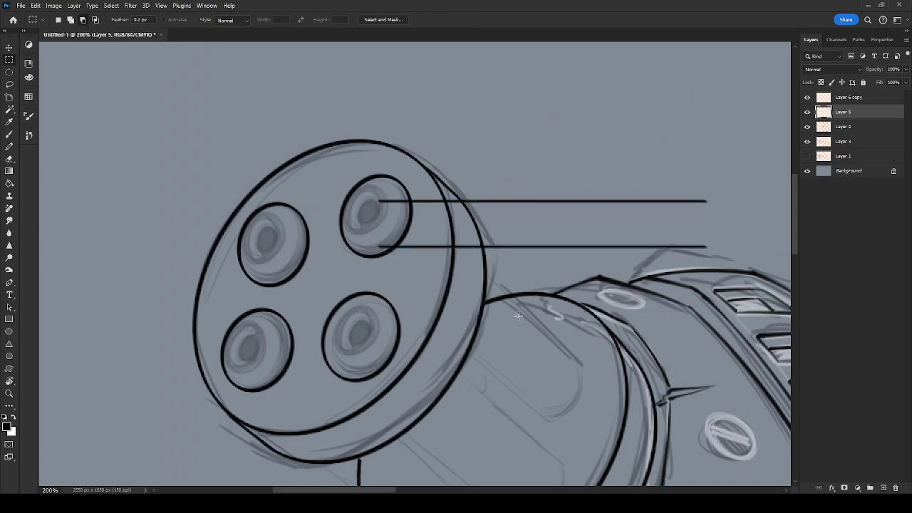
left_click_drag(328, 254, 745, 225)
left_click_drag(686, 254, 692, 274)
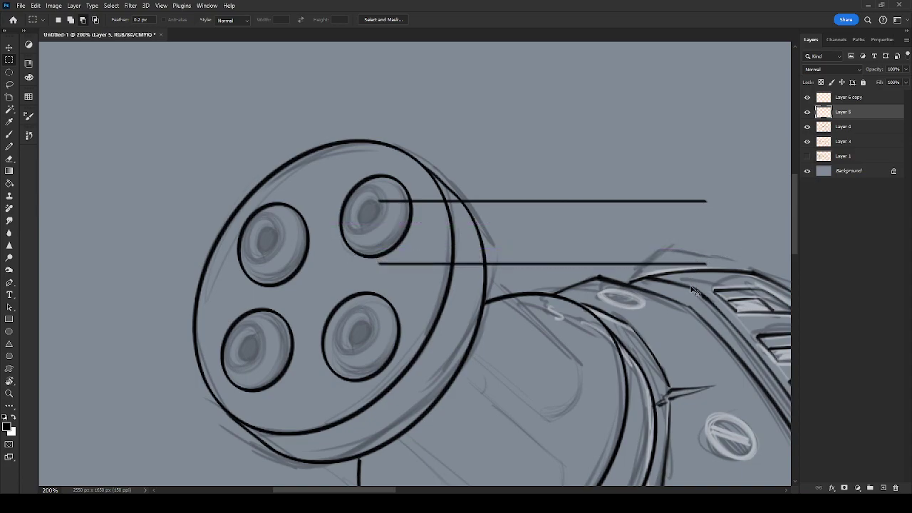
key("ctrl+d")
Rotate the line pair to 42.41° about the upper-right bore's centre, lining it up with the sketched tube.
key("ctrl+t")
left_click_drag(698, 171, 703, 277)
left_click_drag(615, 274, 572, 349)
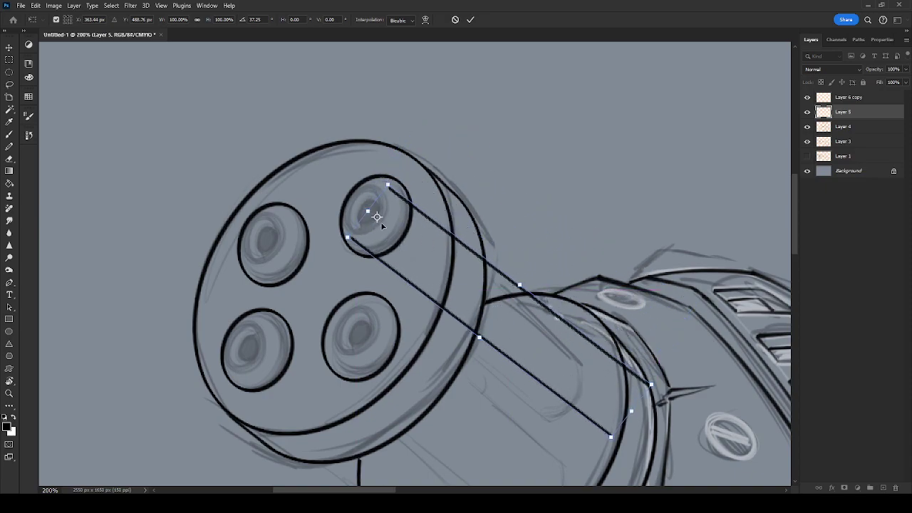
left_click_drag(375, 217, 368, 211)
left_click_drag(645, 316, 659, 361)
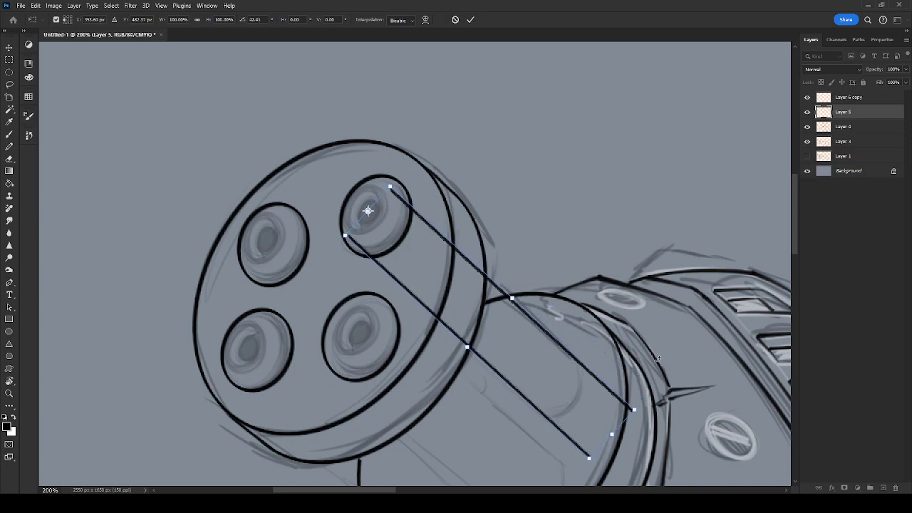
key("Return")
Duplicate the line pair onto the lower-right bore's sketched tube and rotate the copy slightly counterclockwise.
left_click_drag(550, 312, 609, 225)
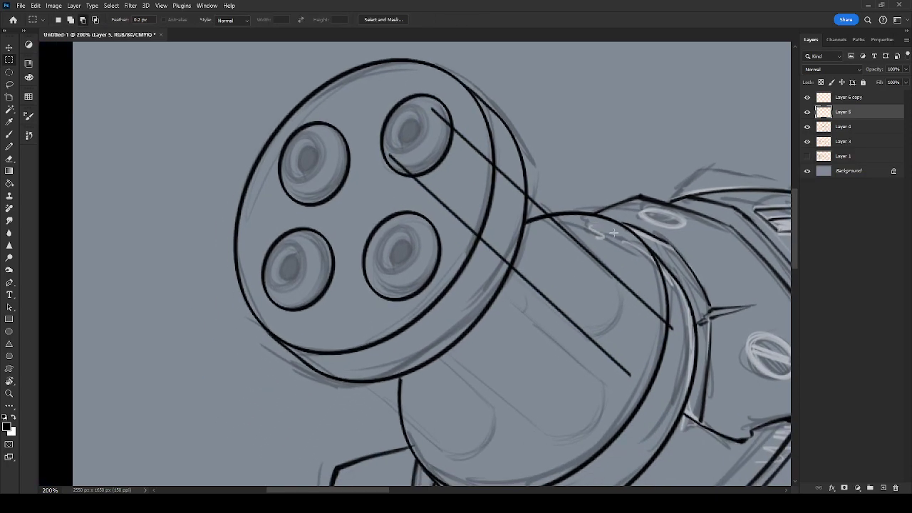
left_click_drag(647, 309, 577, 366)
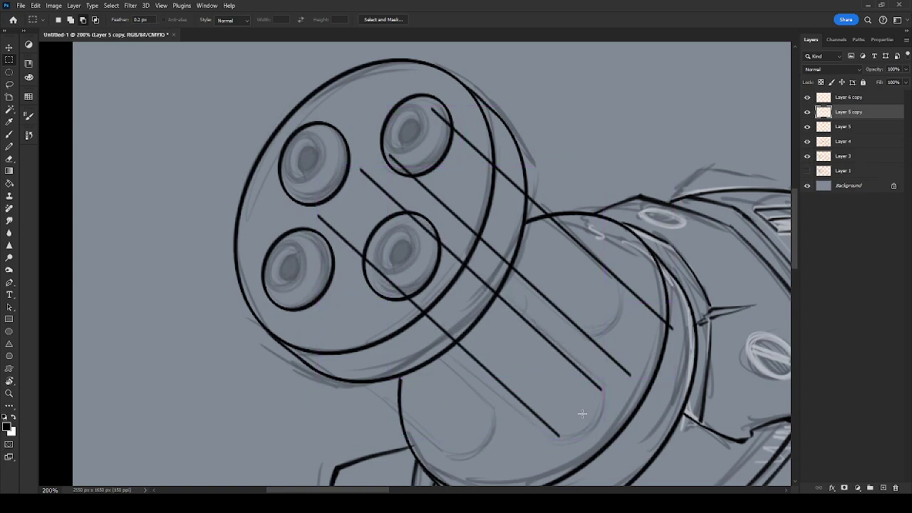
key("ctrl+t")
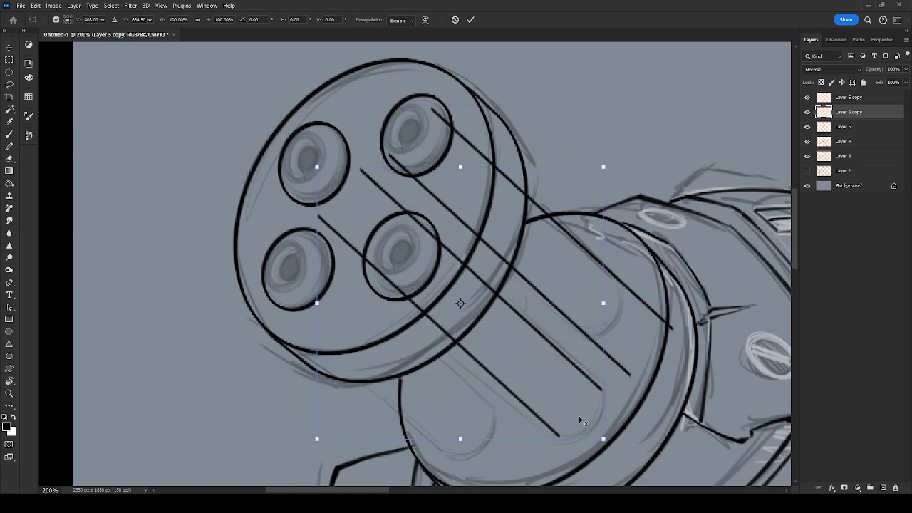
mouse_move(621, 161)
left_mouse_down()
mouse_move(612, 158)
mouse_move(620, 145)
left_mouse_up()
key("Return")
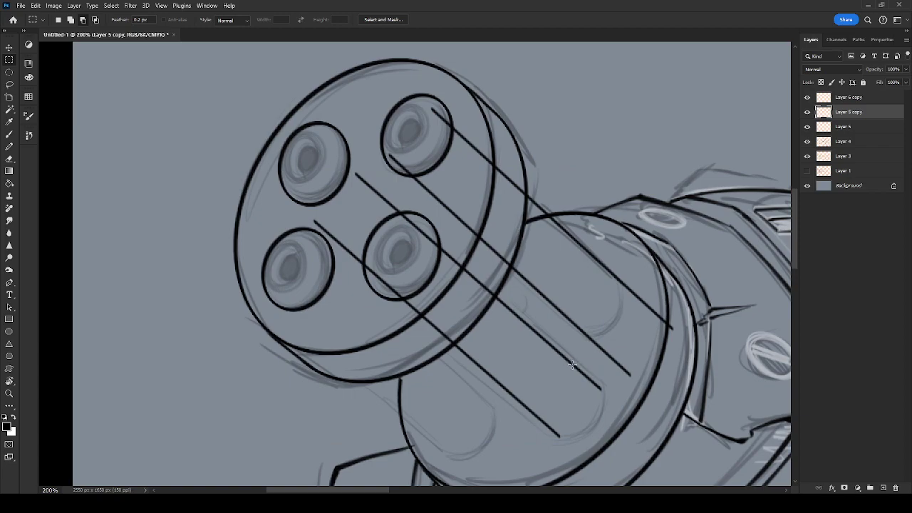
Duplicate the line pair onto the lower-left bore's sketched tube and rotate the copy 1.20° about that bore's centre.
left_click_drag(574, 368, 478, 382)
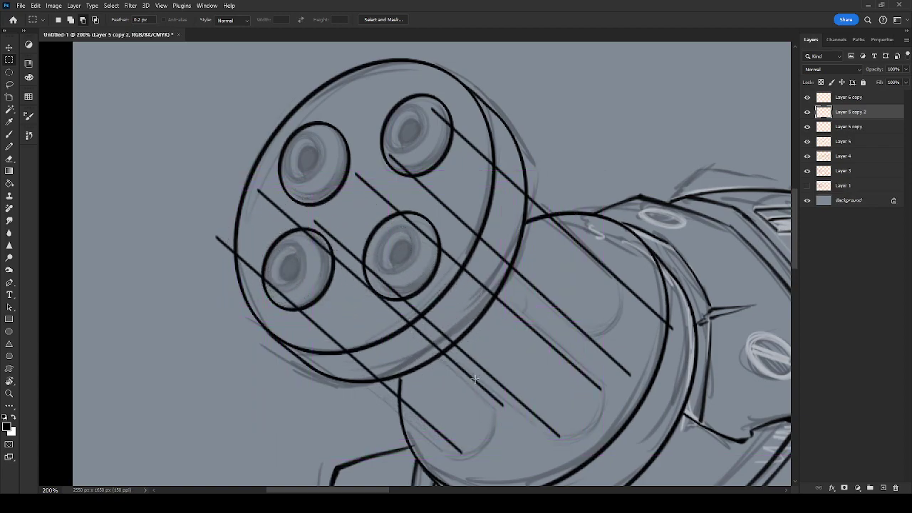
key("ctrl+t")
key("Return")
key("m")
key("ctrl+t")
left_click(304, 277, "alt")
left_click(477, 427, "alt")
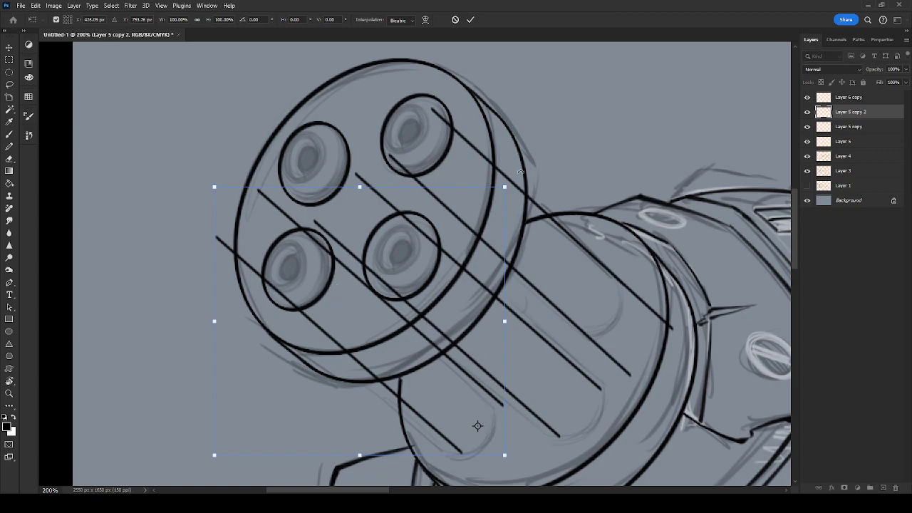
left_click_drag(515, 203, 517, 194)
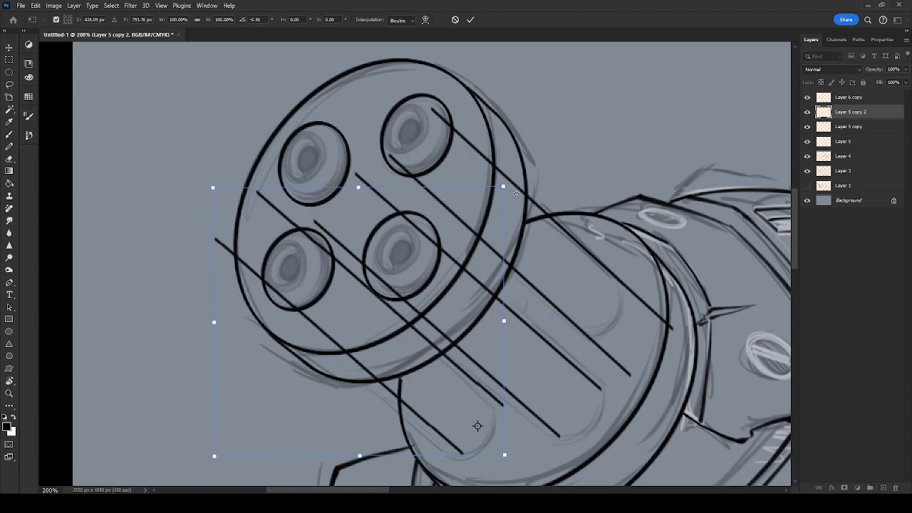
left_click(291, 273, "alt")
left_click_drag(531, 427, 525, 441)
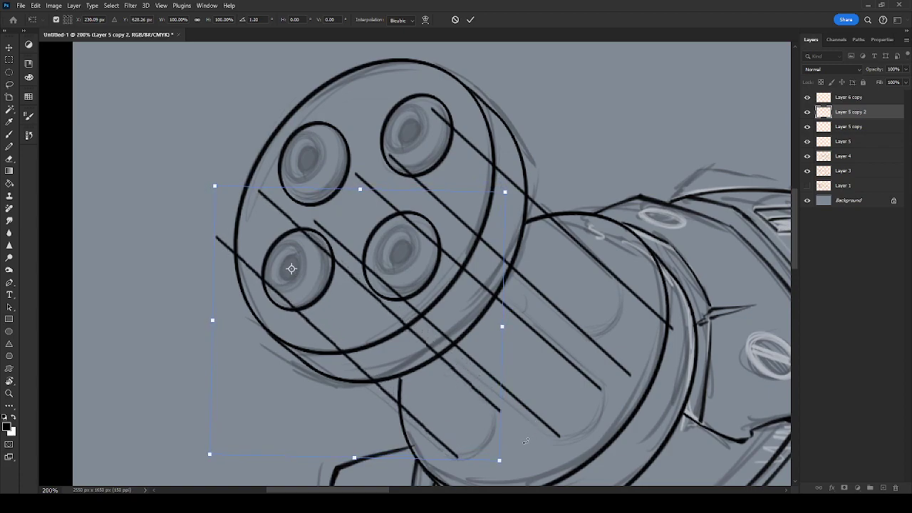
key("Return")
mouse_move(532, 257)
left_mouse_down()
mouse_move(588, 377)
mouse_move(540, 320)
mouse_move(515, 316)
left_mouse_up()
left_click_drag(519, 425, 517, 301)
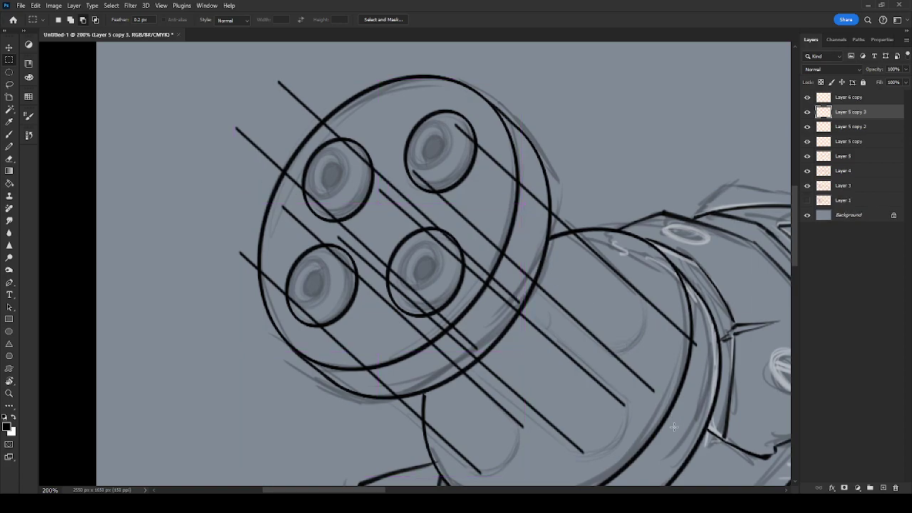
key("ctrl+z")
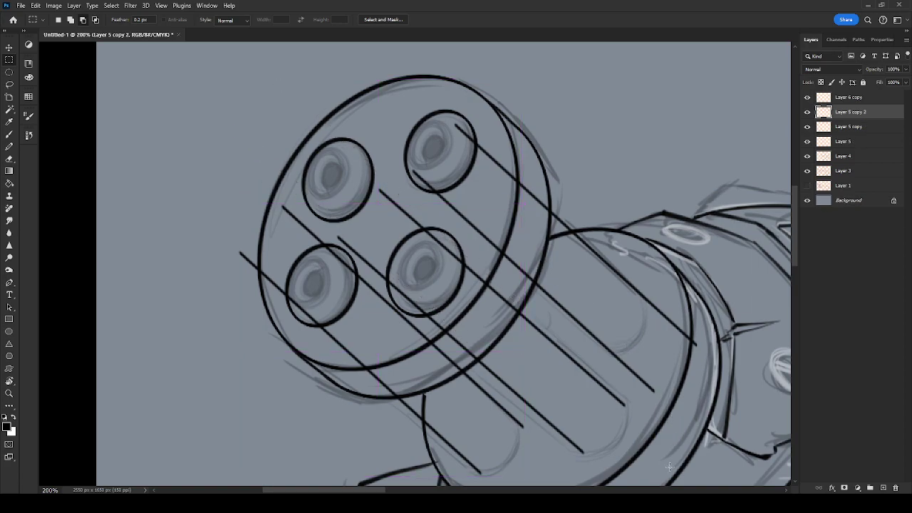
Merge the two duplicated line-pair layers down into Layer 5 and toggle its visibility to check the result.
scroll(670, 466, "up", 4)
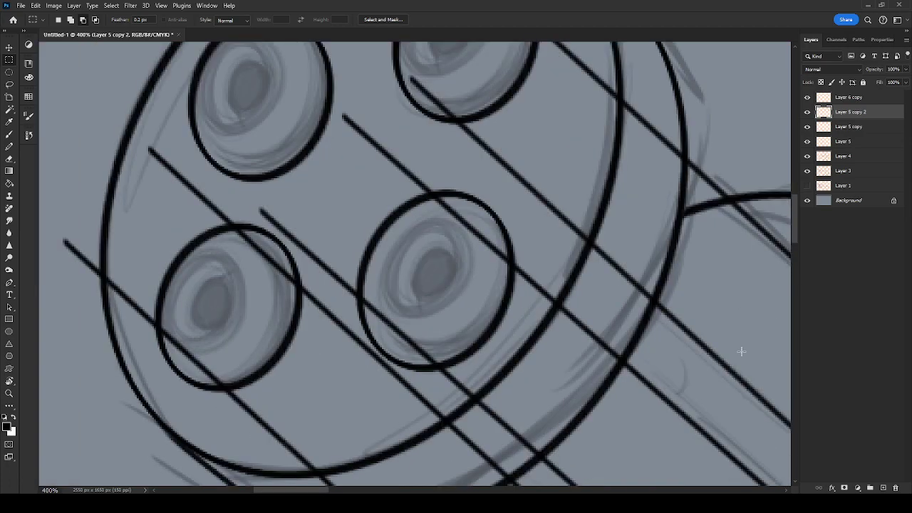
scroll(705, 300, "up", 3)
scroll(685, 154, "down", 3)
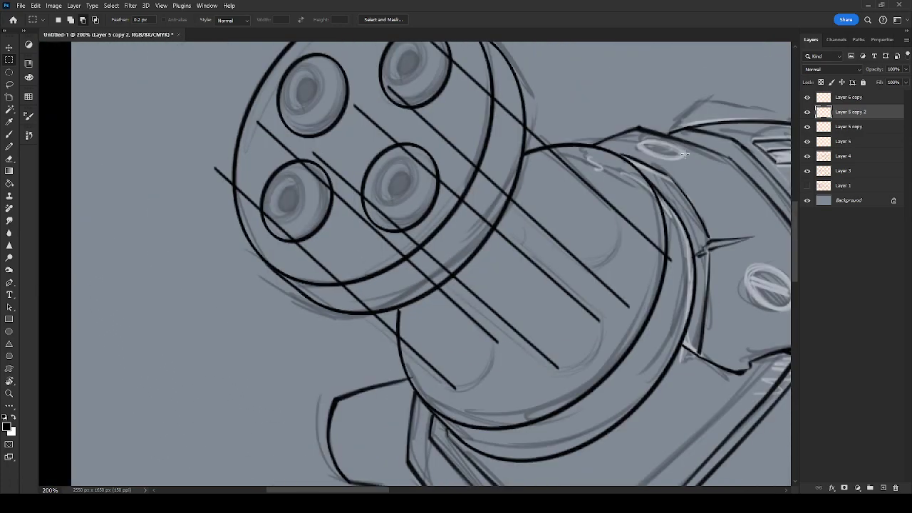
key("ctrl+e")
key("ctrl+e")
left_click(807, 112)
left_click(807, 112)
Check what Layer 5 and Layer 6 copy contain, and on Layer 6 copy erase the body outline's stubs between the muzzle and the outer tube lines.
key("ctrl+plus")
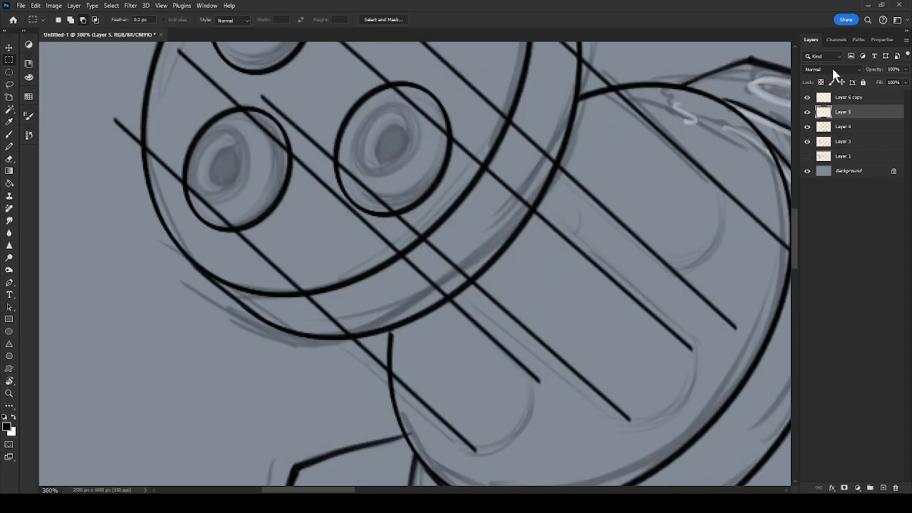
left_click_drag(721, 263, 678, 291)
left_click(808, 112)
left_click(808, 112)
left_click(807, 98)
left_click(807, 97)
left_click_drag(605, 251, 721, 198)
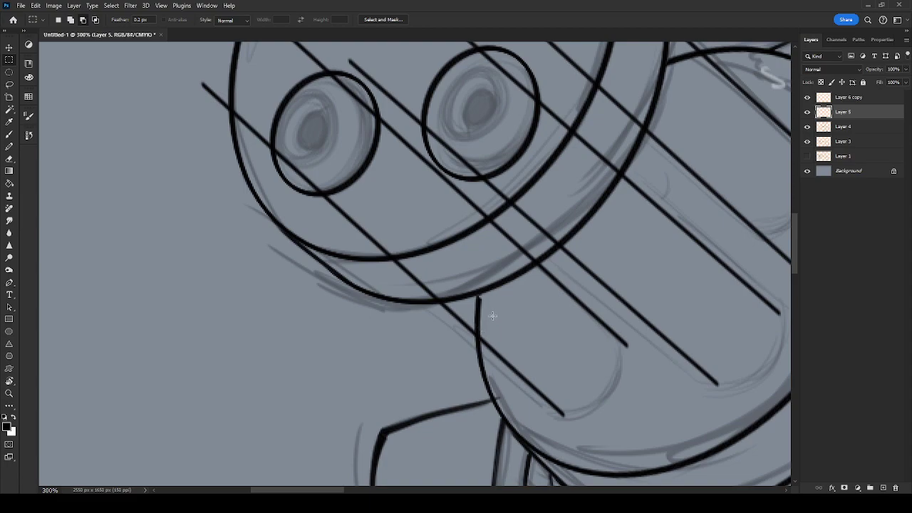
key("e")
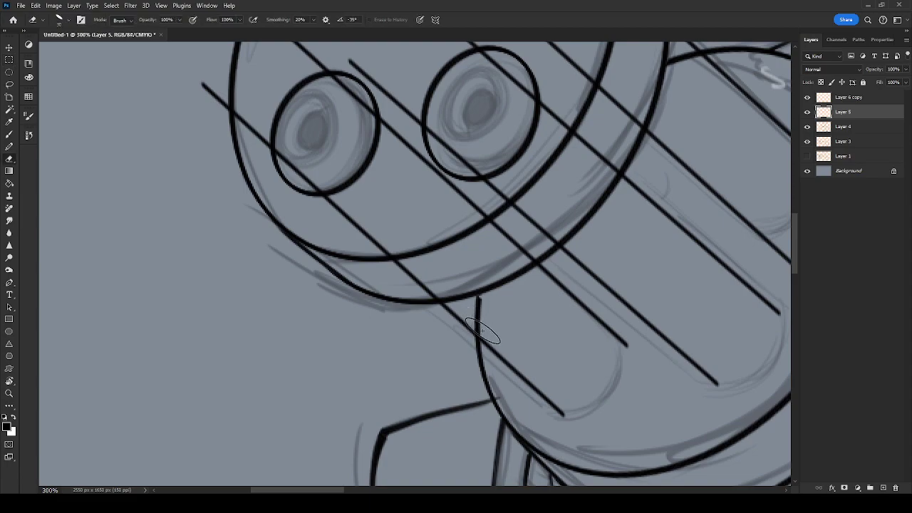
left_click(843, 98)
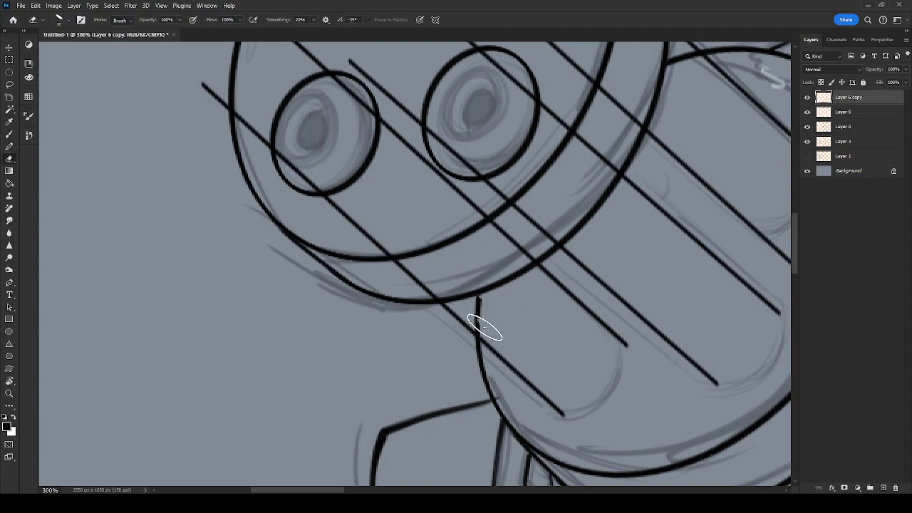
left_click_drag(479, 330, 485, 305)
left_click_drag(721, 181, 622, 374)
mouse_move(597, 246)
left_mouse_down()
mouse_move(600, 254)
mouse_move(577, 244)
mouse_move(578, 261)
left_mouse_up()
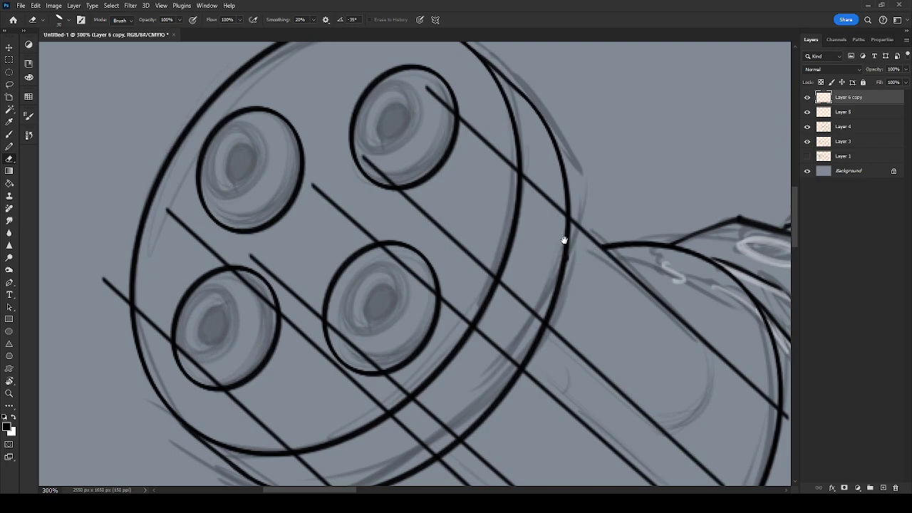
On Layer 5, erase the parts of the tube lines that cross the muzzle's face and rim.
left_click_drag(604, 190, 726, 269)
left_click(844, 111)
mouse_move(654, 251)
left_mouse_down()
mouse_move(671, 270)
mouse_move(559, 175)
mouse_move(489, 231)
mouse_move(522, 209)
mouse_move(580, 278)
mouse_move(617, 366)
mouse_move(641, 391)
mouse_move(634, 433)
mouse_move(674, 327)
left_mouse_up()
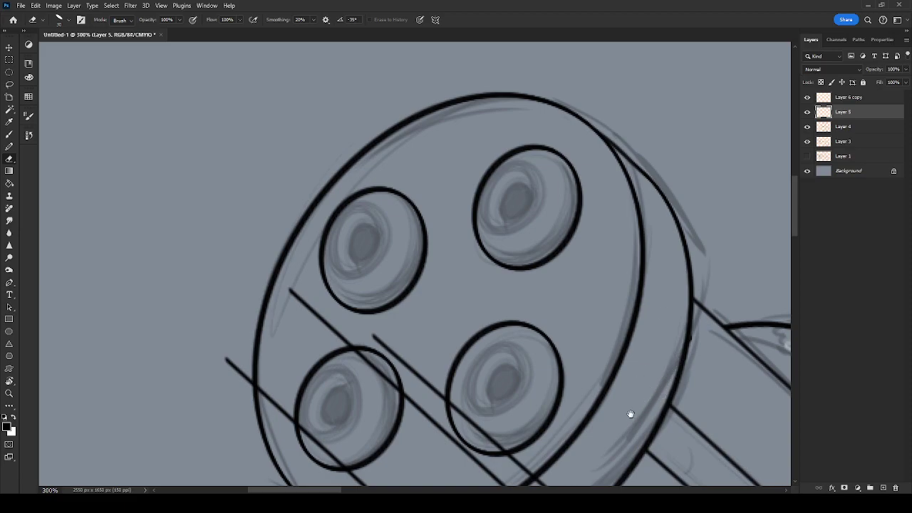
left_click_drag(635, 408, 731, 225)
mouse_move(654, 309)
left_mouse_down()
mouse_move(637, 347)
mouse_move(673, 324)
mouse_move(661, 333)
mouse_move(637, 323)
mouse_move(606, 328)
mouse_move(491, 271)
mouse_move(423, 150)
left_mouse_up()
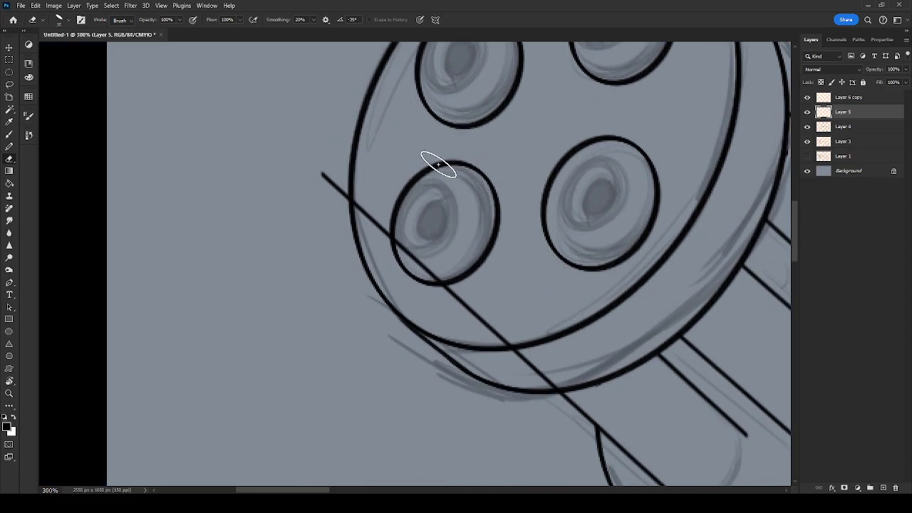
left_click_drag(324, 176, 442, 283)
left_click_drag(507, 345, 546, 378)
left_click_drag(654, 298, 489, 335)
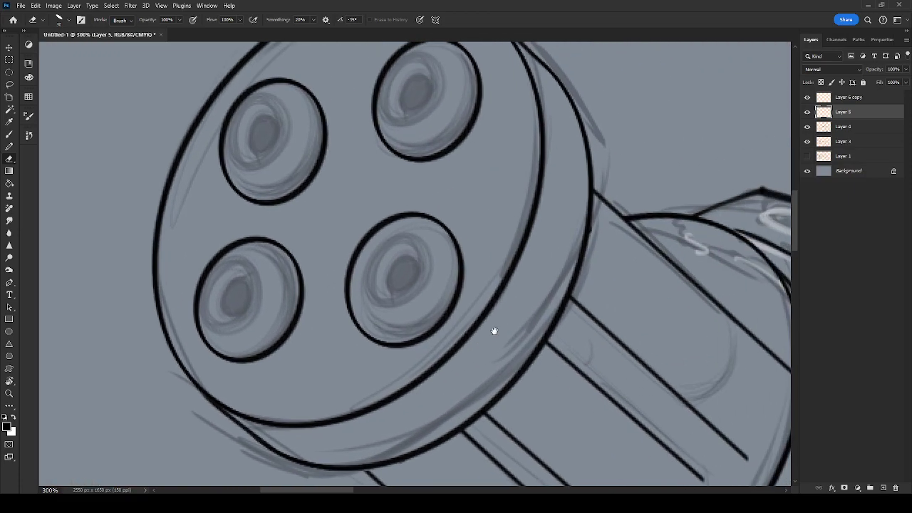
key("ctrl+minus")
key("ctrl+minus")
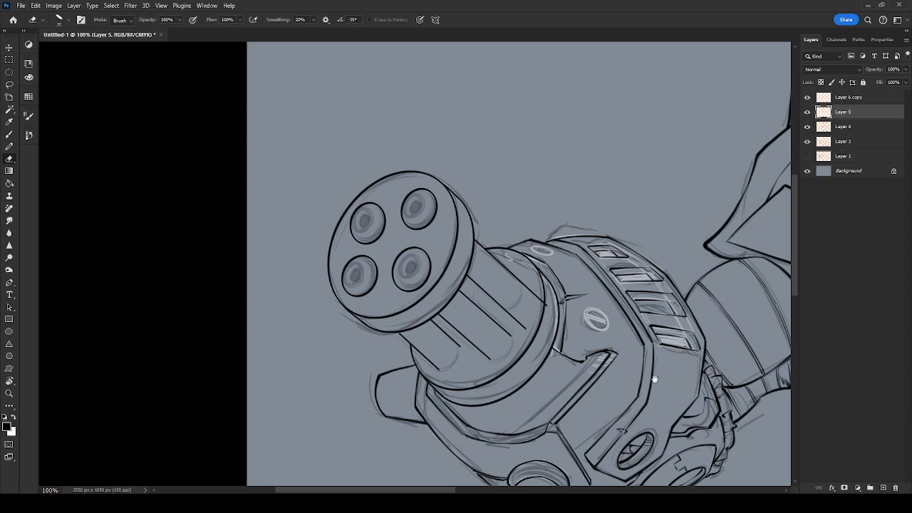
On sketch Layer 3, rough in white ellipses for the rear ends of the three visible barrel tubes.
left_click_drag(657, 379, 684, 382)
key("ctrl+plus")
left_click_drag(675, 323, 678, 277)
key("ctrl+plus")
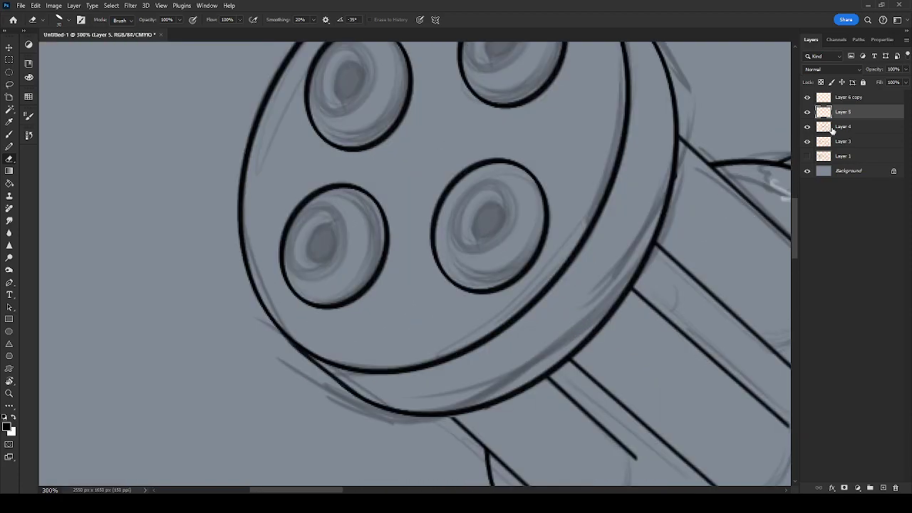
left_click(852, 144)
left_click_drag(572, 331, 478, 206)
key("x")
key("b")
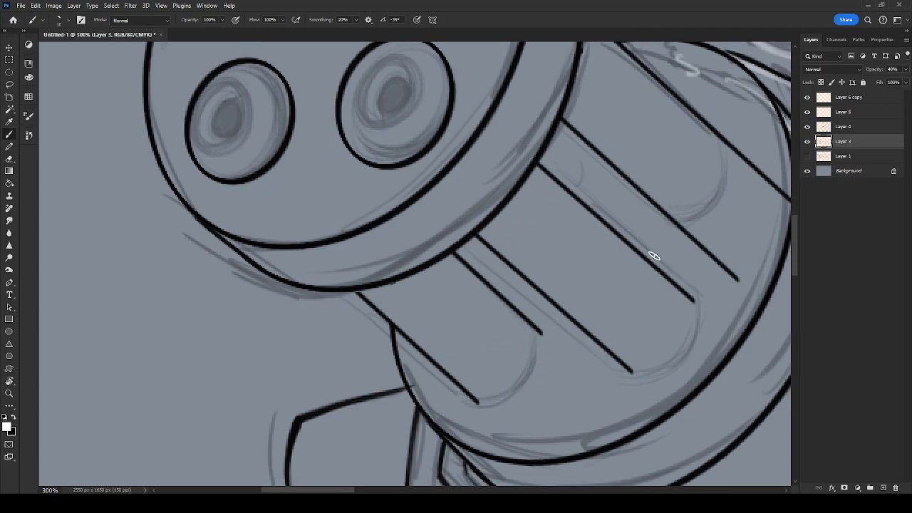
mouse_move(535, 335)
left_mouse_down()
mouse_move(523, 371)
mouse_move(482, 408)
mouse_move(481, 363)
mouse_move(535, 323)
mouse_move(533, 377)
left_mouse_up()
mouse_move(479, 403)
left_mouse_down()
mouse_move(540, 350)
mouse_move(539, 361)
mouse_move(542, 328)
mouse_move(543, 342)
mouse_move(474, 400)
left_mouse_up()
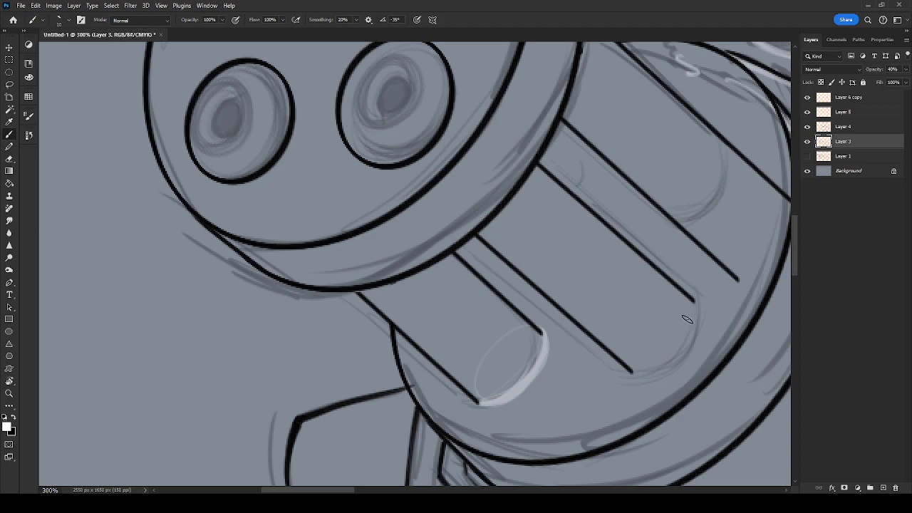
mouse_move(631, 356)
left_mouse_down()
mouse_move(694, 309)
mouse_move(639, 366)
mouse_move(681, 303)
mouse_move(701, 316)
mouse_move(697, 326)
mouse_move(698, 318)
mouse_move(688, 321)
mouse_move(661, 368)
left_mouse_up()
left_click_drag(729, 301, 653, 303)
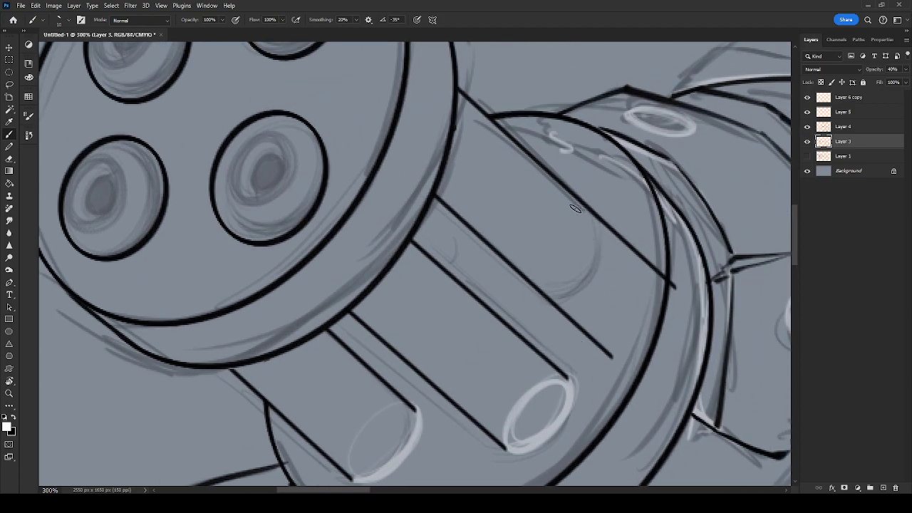
mouse_move(524, 283)
left_mouse_down()
mouse_move(591, 217)
mouse_move(538, 277)
mouse_move(580, 285)
left_mouse_up()
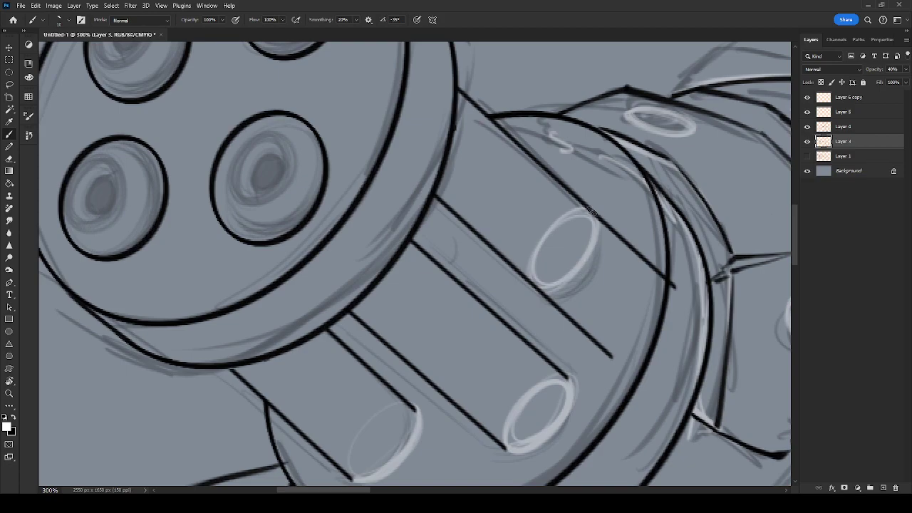
On Layer 5, erase the upper-right tube's lines where they run past its sketched white end ellipse.
left_click(849, 114)
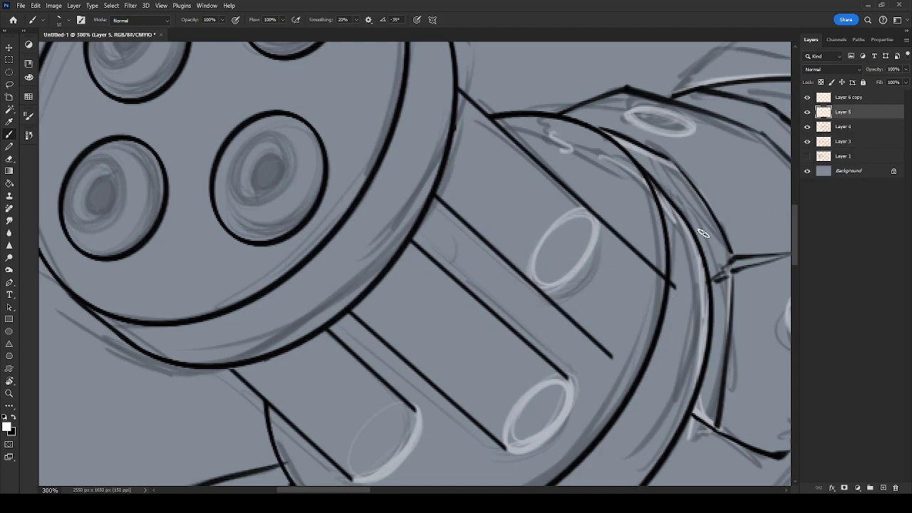
key("e")
mouse_move(666, 290)
left_mouse_down()
mouse_move(634, 243)
mouse_move(611, 237)
mouse_move(629, 248)
left_mouse_up()
mouse_move(571, 313)
left_mouse_down()
mouse_move(559, 309)
mouse_move(605, 350)
mouse_move(588, 334)
left_mouse_up()
Ink the upper-right tube's curved rear end in black on Layer 5, redoing the stroke until it follows the white guide.
key("x")
key("space")
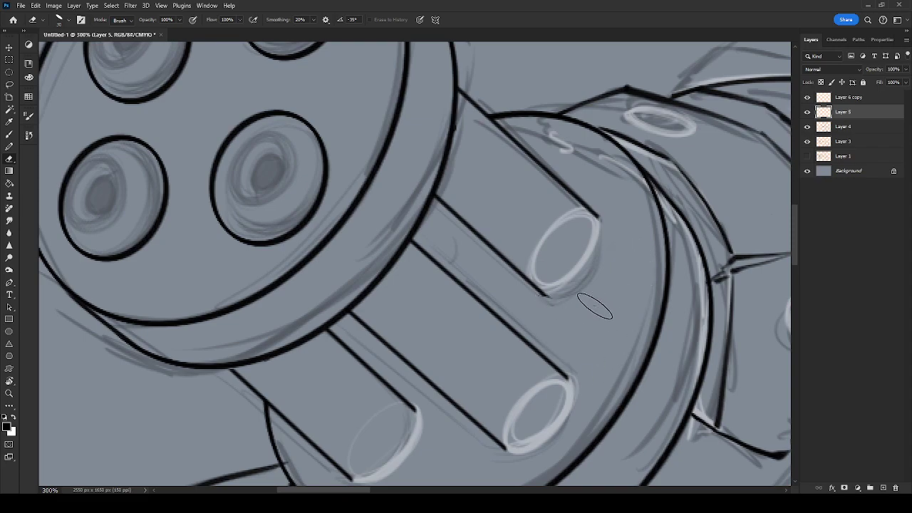
left_click_drag(594, 292, 682, 335)
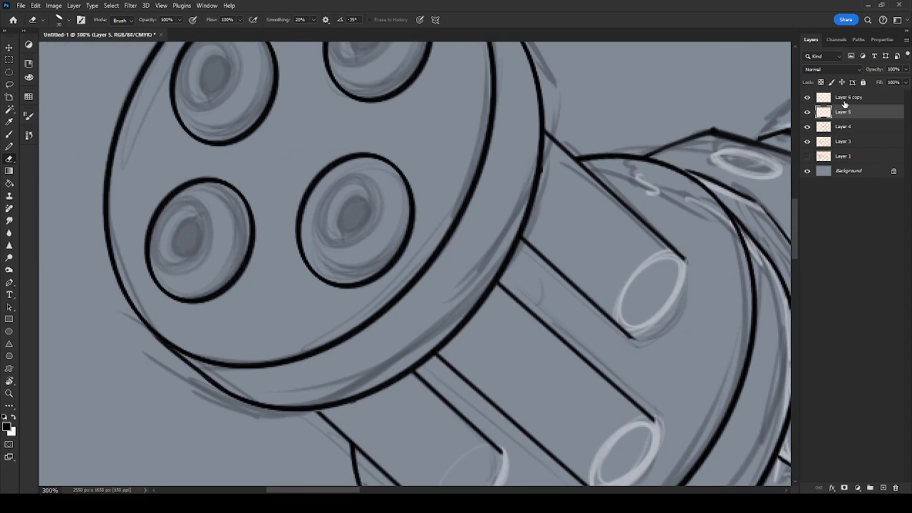
key("b")
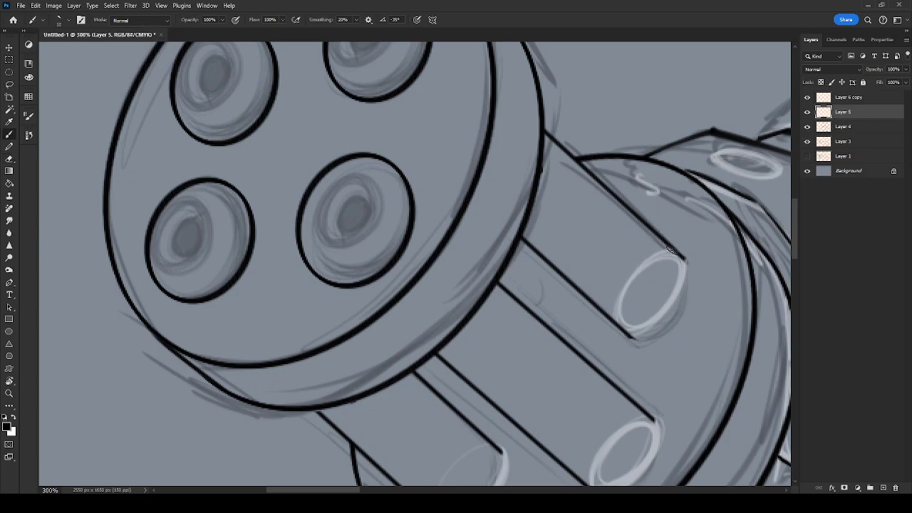
left_click_drag(667, 308, 621, 335)
key("ctrl+z")
left_click_drag(671, 302, 627, 333)
key("ctrl+z")
mouse_move(671, 301)
left_mouse_down()
mouse_move(628, 330)
mouse_move(669, 304)
mouse_move(661, 312)
mouse_move(681, 260)
left_mouse_up()
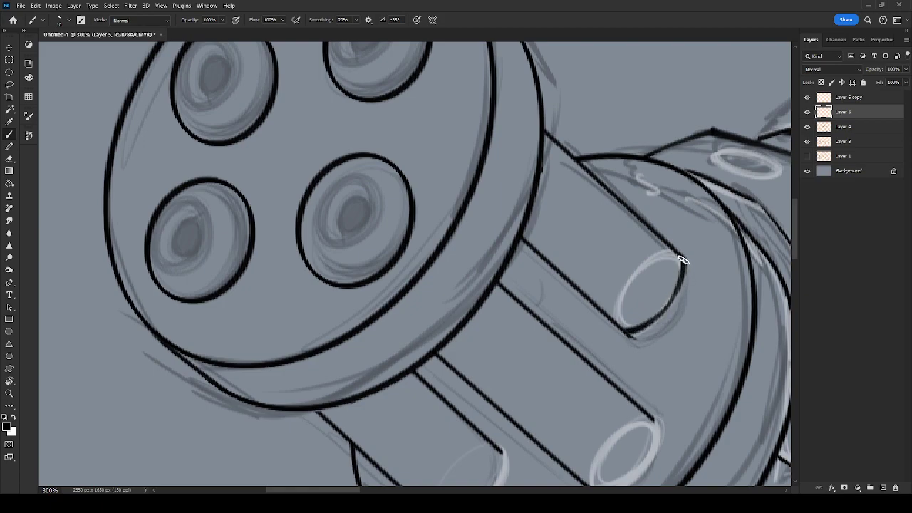
Ink the curved rear ends of the middle and lower-left tubes in black along their white guides.
scroll(663, 336, "down", 3)
left_click_drag(688, 327, 632, 360)
left_click_drag(678, 341, 697, 290)
left_click_drag(638, 345, 738, 266)
left_click_drag(631, 288, 585, 312)
key("ctrl+z")
key("ctrl+z")
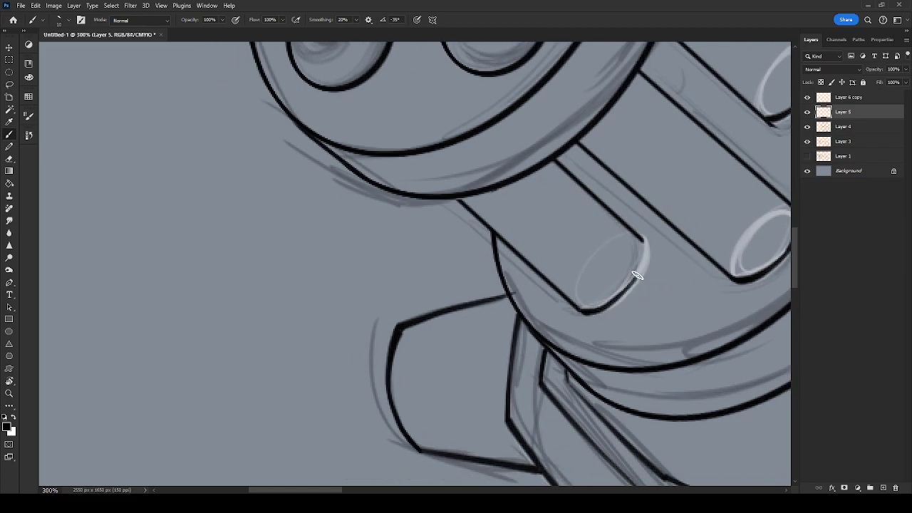
Hide sketch Layer 3 to check the gun's inking and merge Layer 6 copy and Layer 5 down into Layer 4.
left_click_drag(713, 248, 534, 389)
key("e")
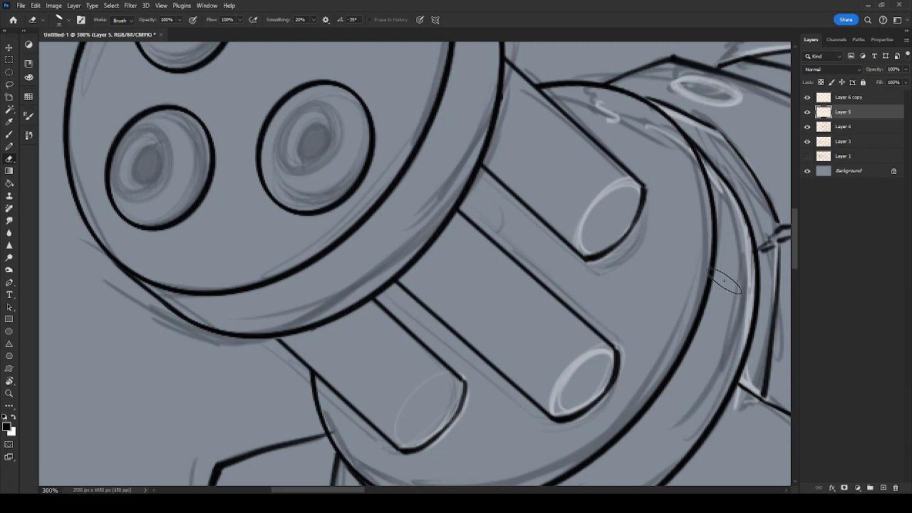
key("ctrl+minus")
key("ctrl+minus")
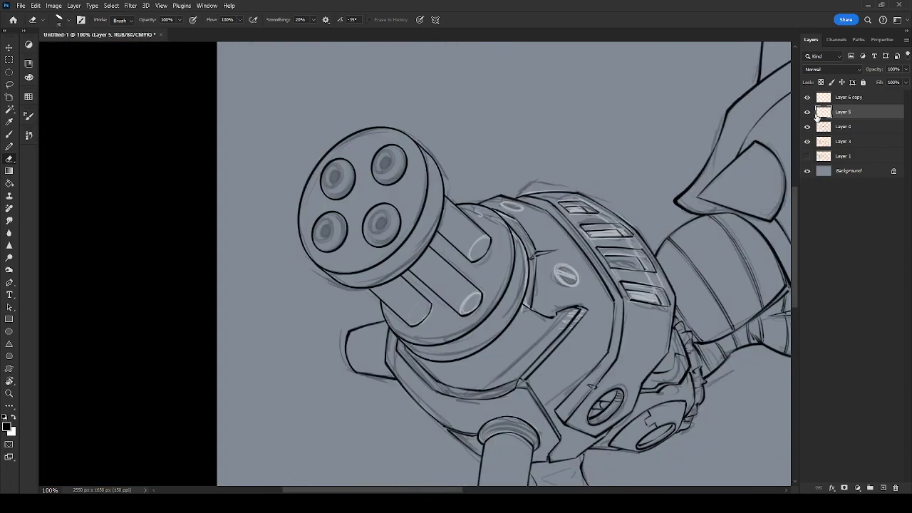
left_click(808, 129)
left_click(809, 131)
left_click(807, 142)
left_click(870, 97)
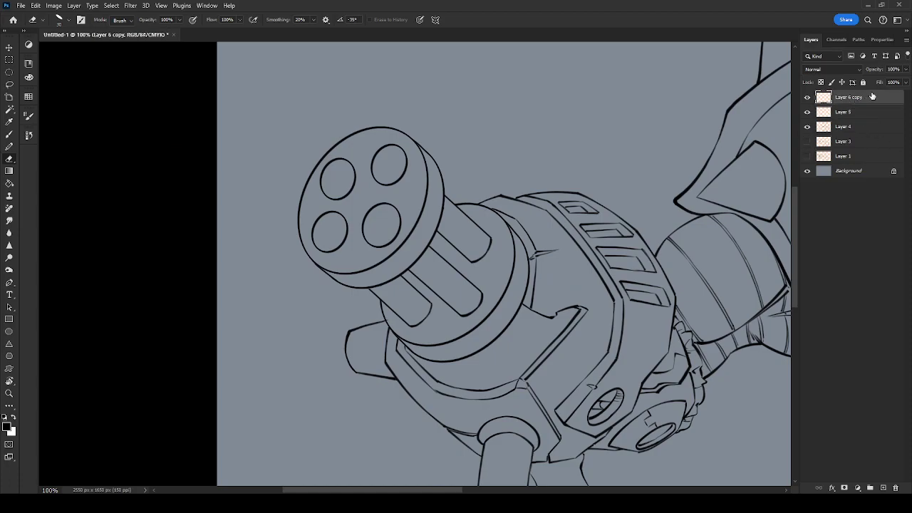
key("ctrl+e")
key("ctrl+e")
Show sketch Layer 3 beneath the inked muzzle holes and switch to the Brush tool on Layer 4.
mouse_move(616, 309)
left_mouse_down()
mouse_move(741, 327)
mouse_move(604, 314)
left_mouse_up()
key("ctrl+plus")
key("ctrl+plus")
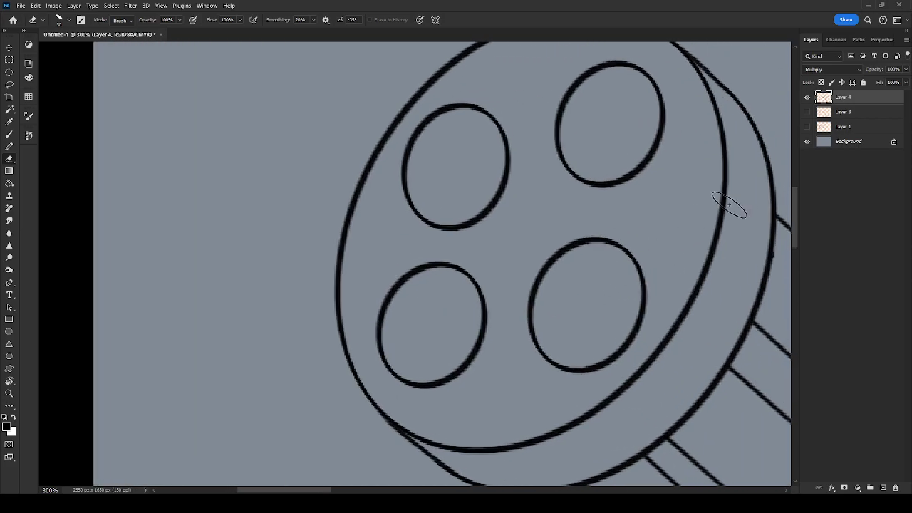
left_click(807, 113)
key("b")
left_click_drag(472, 240, 554, 297)
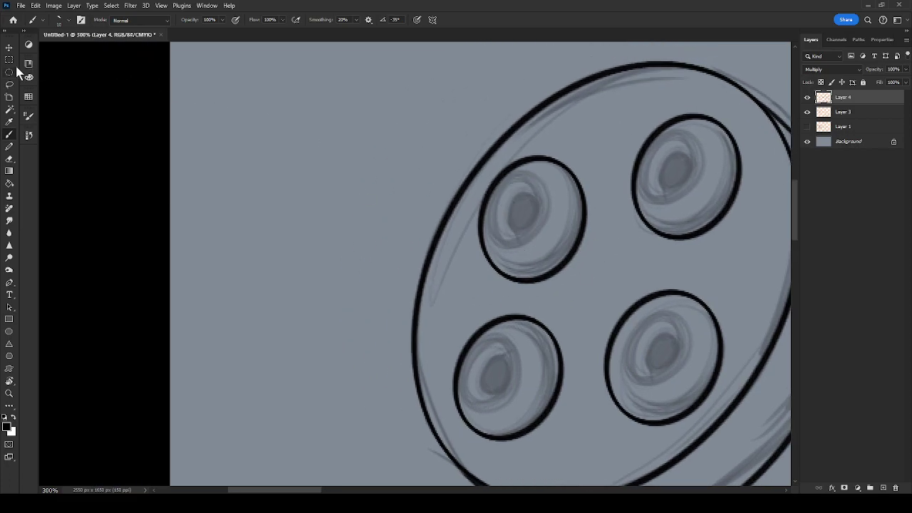
left_click_drag(668, 343, 639, 275)
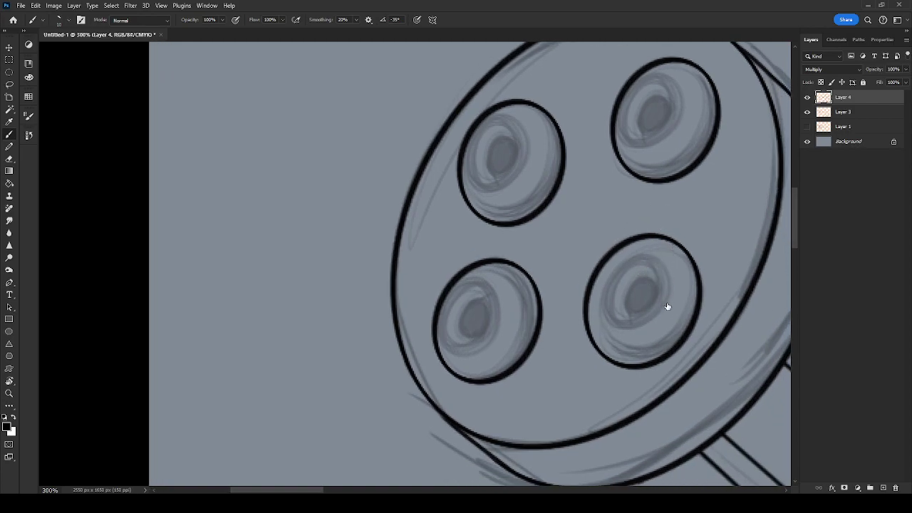
Shape a hard elliptical brush tip of size 45 angled at 64° and stamp a black bore in the upper-left muzzle hole.
key("period")
key("bracketright")
key("bracketright")
key("bracketright")
key("bracketright")
key("bracketright")
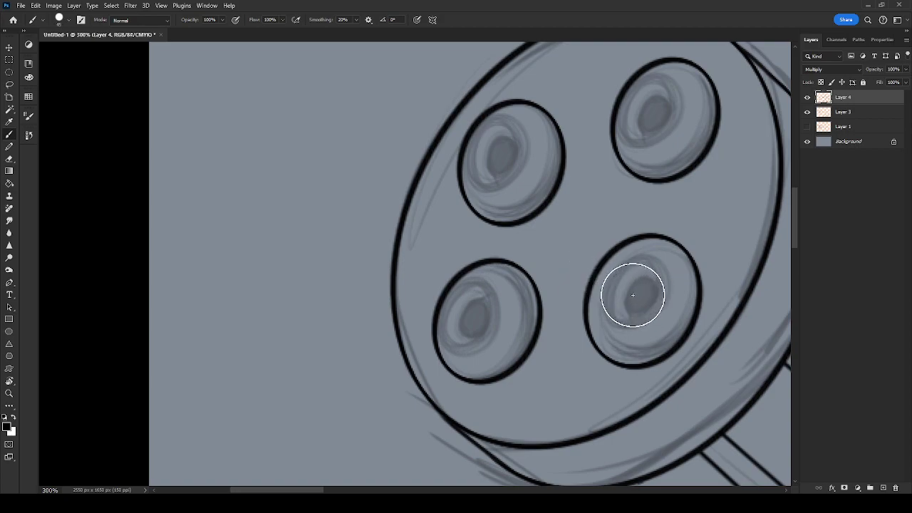
left_click(28, 115)
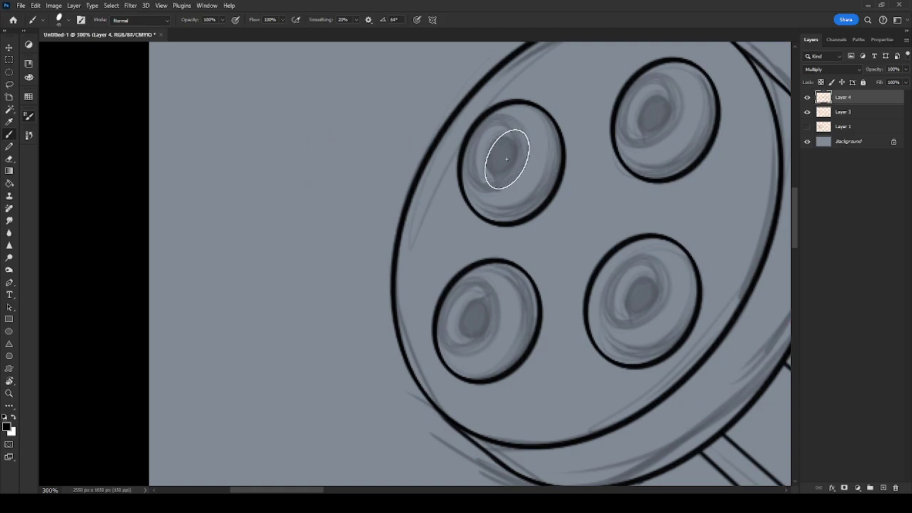
left_click(493, 154)
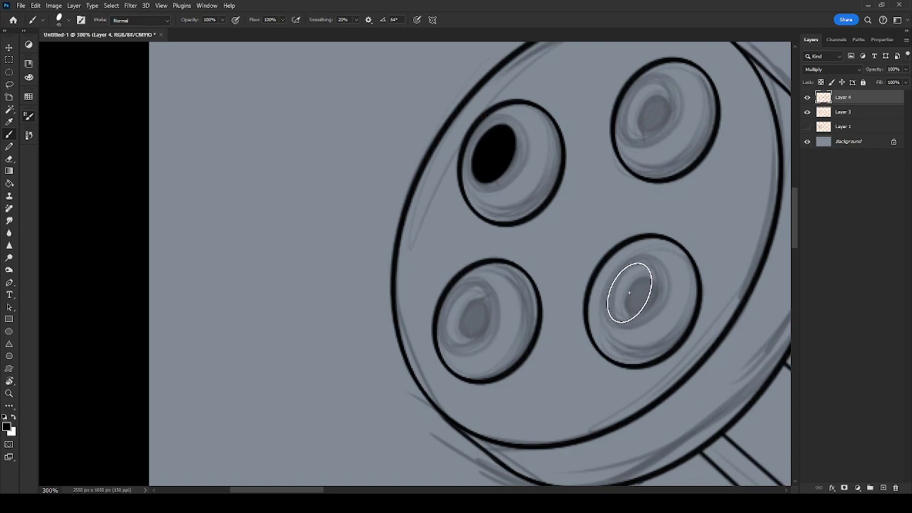
Stamp black elliptical bores in the other three muzzle holes, enlarging the brush to 50 for the upper-right and lower-left ones.
key("]")
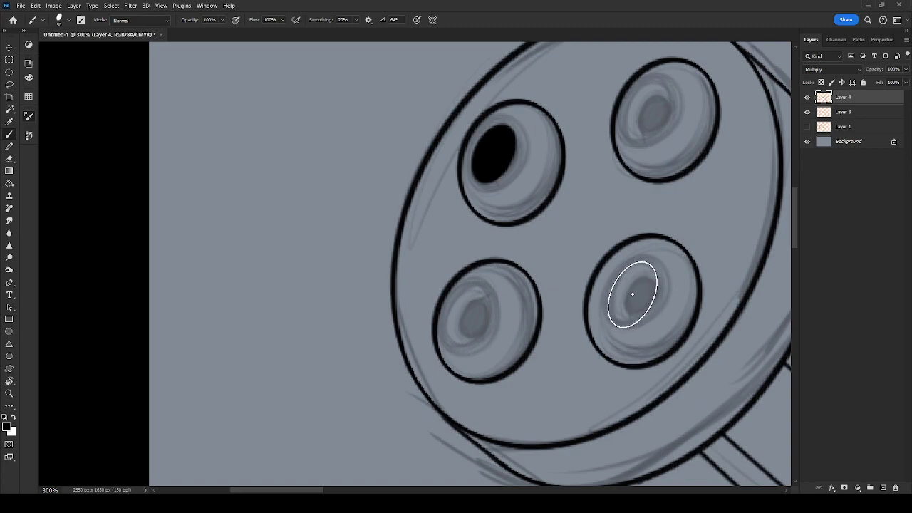
left_click(653, 113)
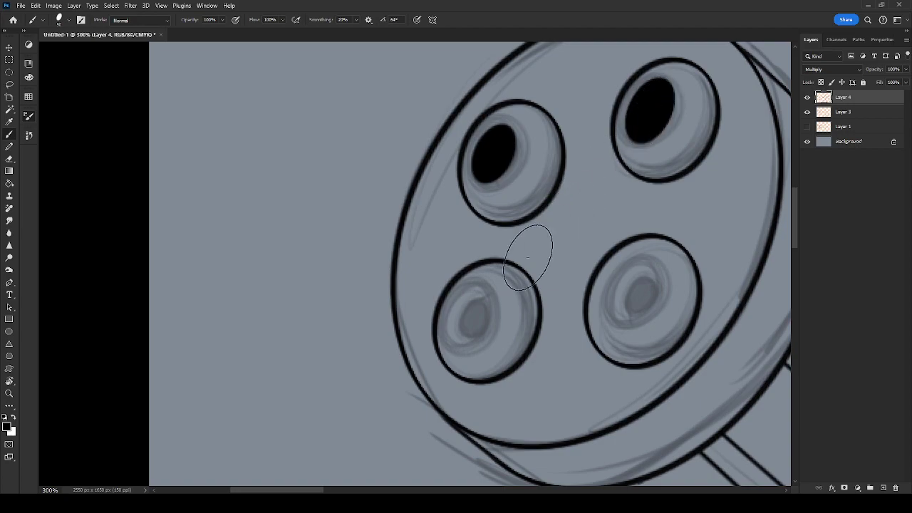
left_click(468, 315)
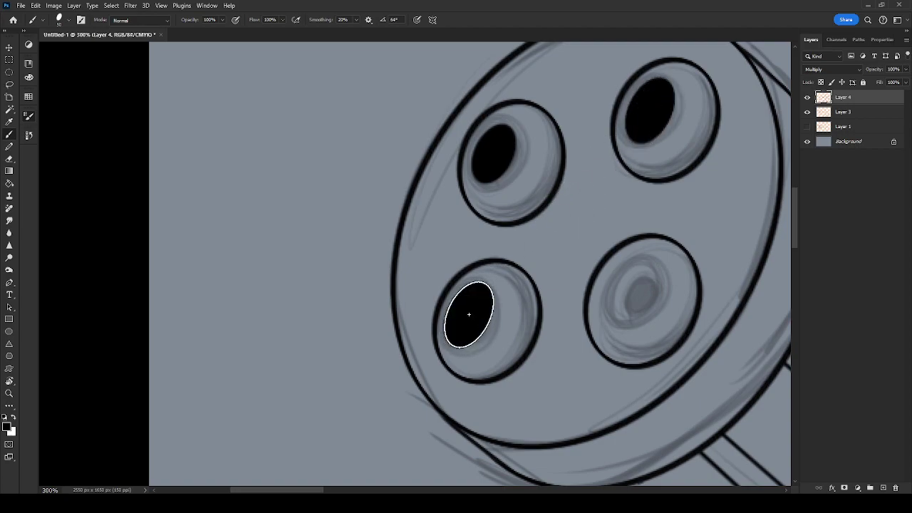
left_click(634, 293)
Hide sketch Layer 3 to check the finished muzzle and the character's overall line art.
key("ctrl+minus")
key("ctrl+minus")
key("ctrl+minus")
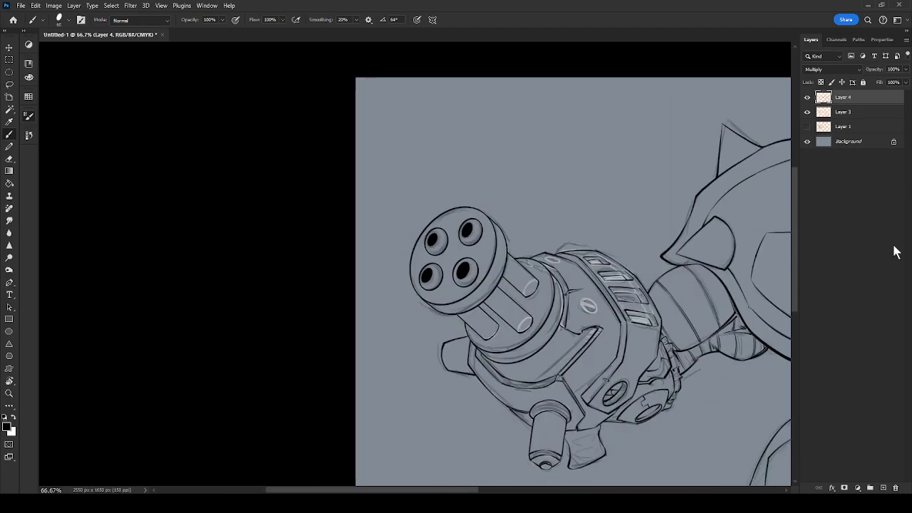
left_click_drag(713, 369, 645, 314)
left_click(807, 112)
mouse_move(732, 332)
left_mouse_down()
mouse_move(631, 302)
mouse_move(573, 301)
mouse_move(688, 308)
left_mouse_up()
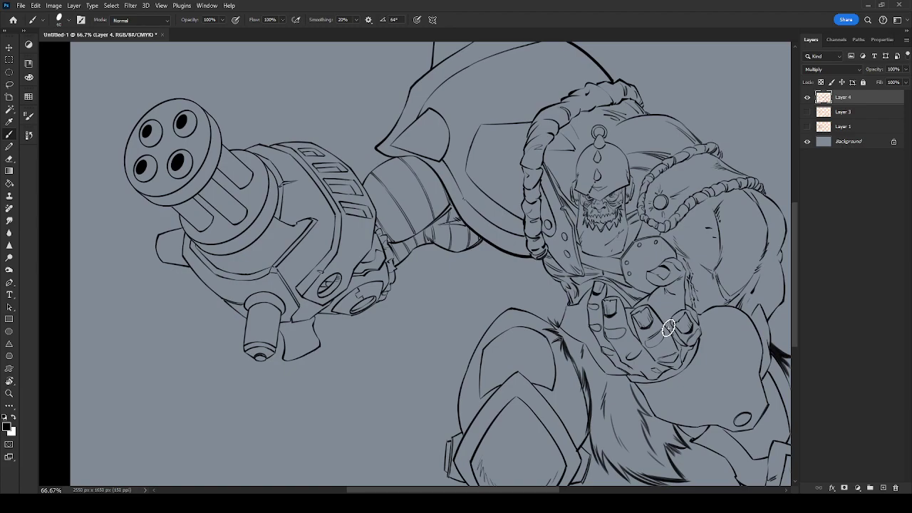
Select and show Layer 3, then set up a white brush at 58% opacity with the thin tip angled at -35° for the open hand.
left_click(844, 116)
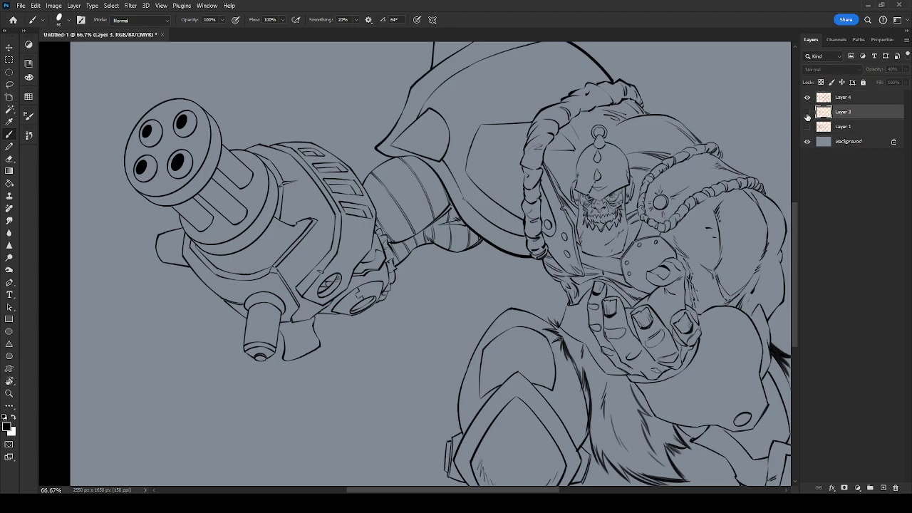
left_click(807, 112)
key("x")
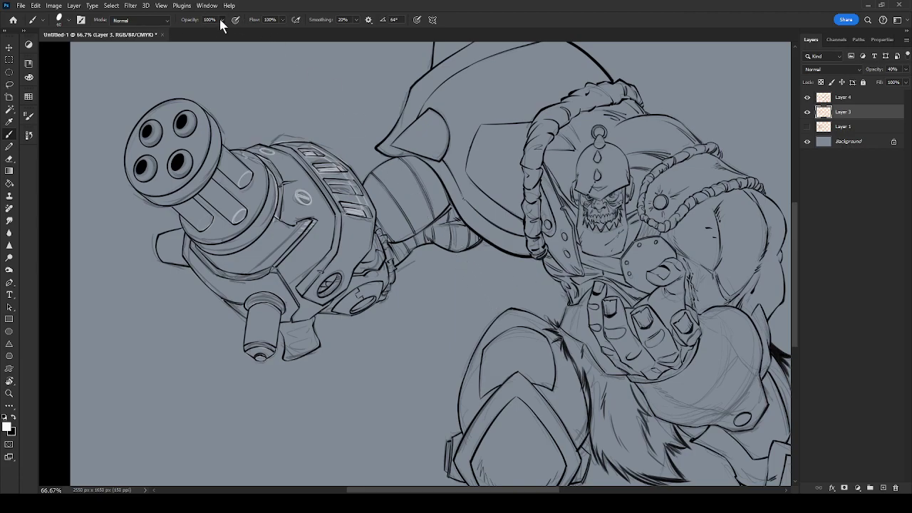
left_click_drag(191, 20, 170, 20)
left_click_drag(611, 277, 469, 142)
key("ctrl+plus")
key("ctrl+plus")
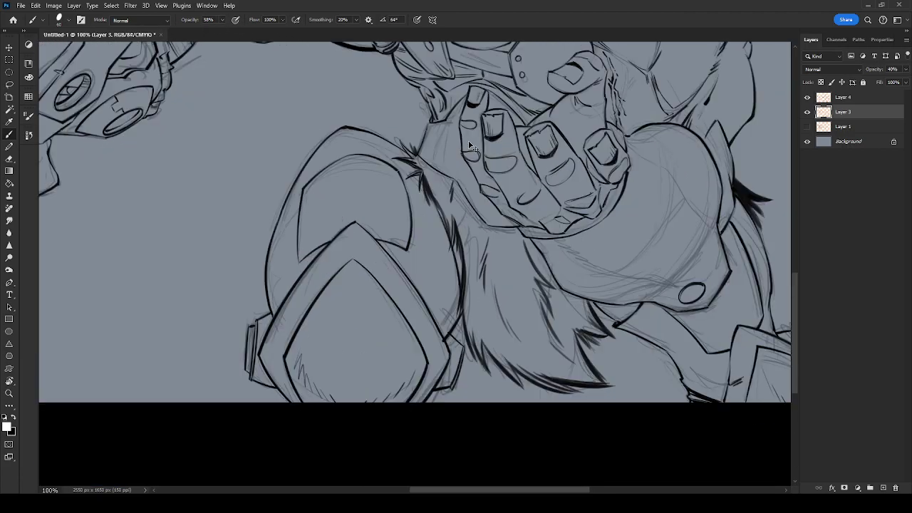
mouse_move(670, 133)
left_mouse_down()
mouse_move(660, 263)
mouse_move(548, 301)
mouse_move(597, 379)
left_mouse_up()
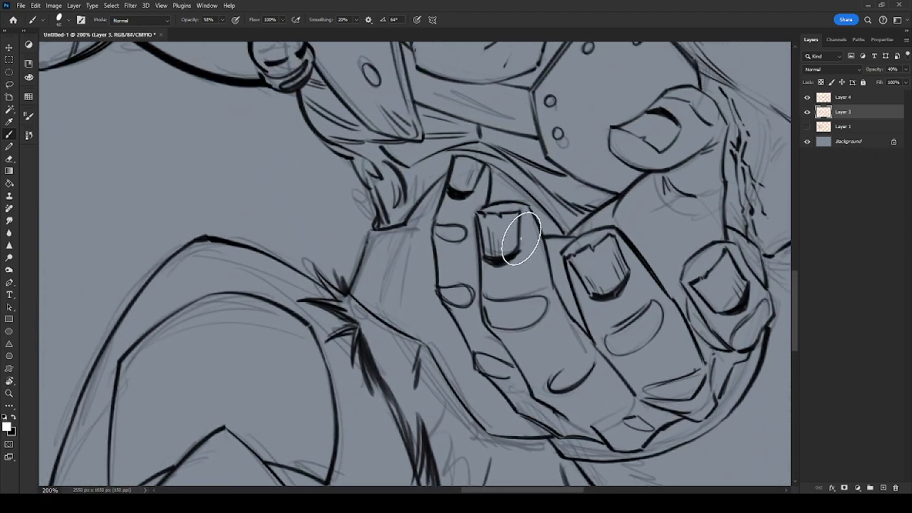
key("comma")
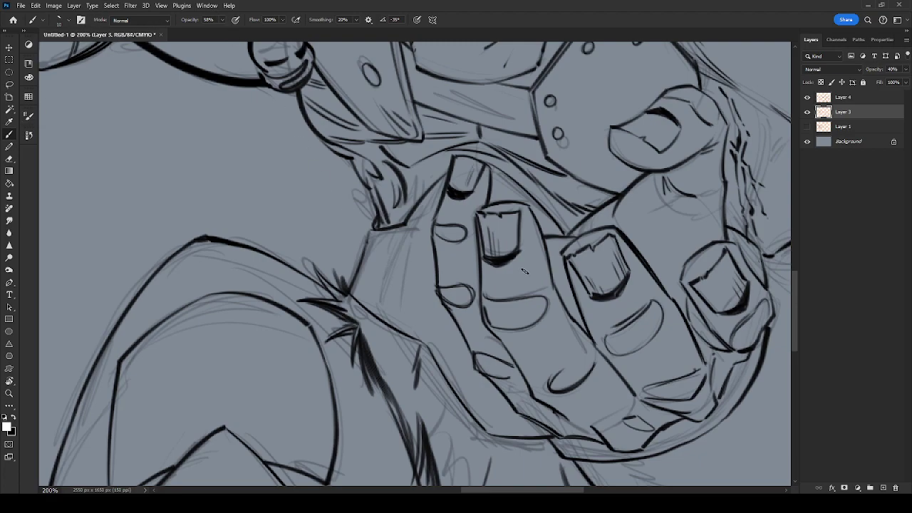
left_click(807, 97)
left_click(807, 99)
mouse_move(442, 311)
left_mouse_down()
mouse_move(530, 255)
mouse_move(481, 318)
mouse_move(440, 226)
mouse_move(521, 238)
mouse_move(437, 306)
mouse_move(425, 277)
mouse_move(424, 317)
mouse_move(443, 329)
mouse_move(457, 319)
mouse_move(465, 351)
left_mouse_up()
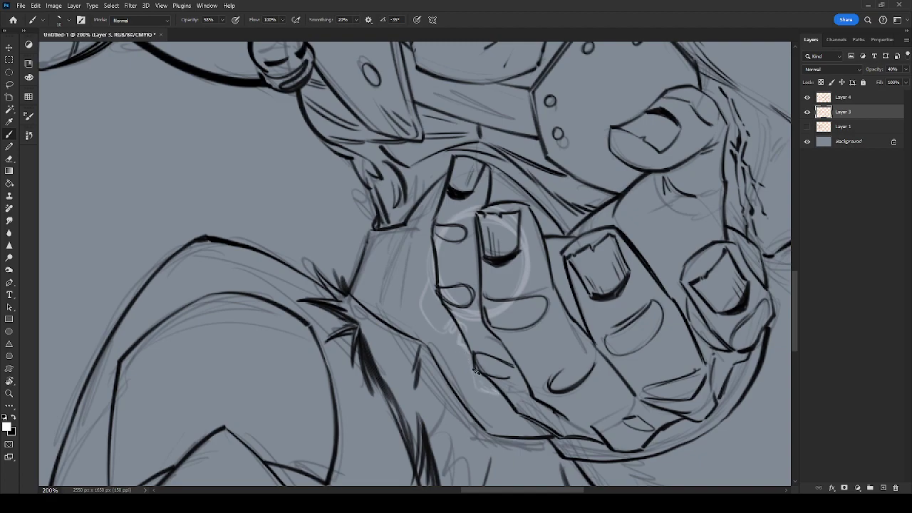
key("ctrl+z")
key("ctrl+z")
key("ctrl+z")
key("ctrl+z")
key("ctrl+z")
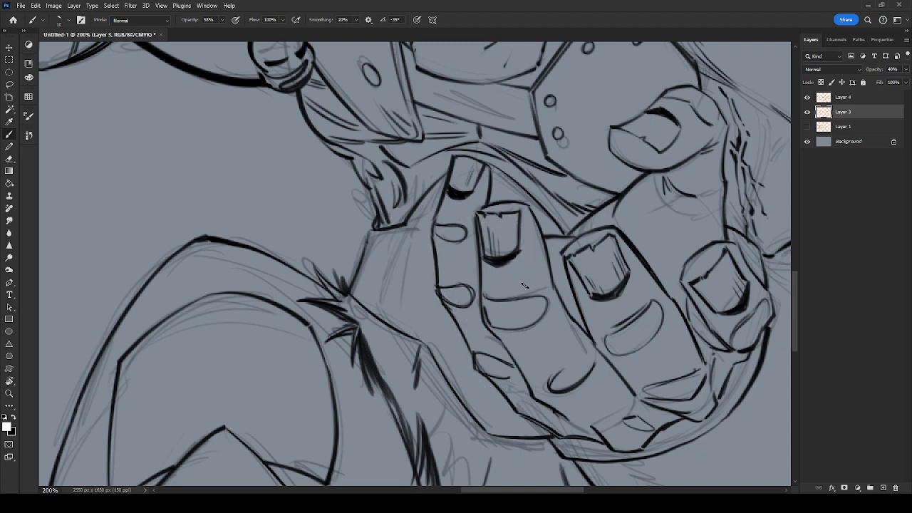
Sketch white guides on Layer 3 for a round emblem with jagged, bone-like edges behind the fingers and rivets on the hand's armor plate.
mouse_move(448, 215)
left_mouse_down()
mouse_move(522, 237)
mouse_move(476, 316)
mouse_move(432, 228)
mouse_move(510, 224)
mouse_move(493, 308)
mouse_move(510, 216)
mouse_move(488, 286)
mouse_move(429, 271)
mouse_move(430, 312)
mouse_move(446, 323)
mouse_move(469, 315)
mouse_move(459, 334)
mouse_move(482, 344)
mouse_move(517, 333)
mouse_move(544, 287)
left_mouse_up()
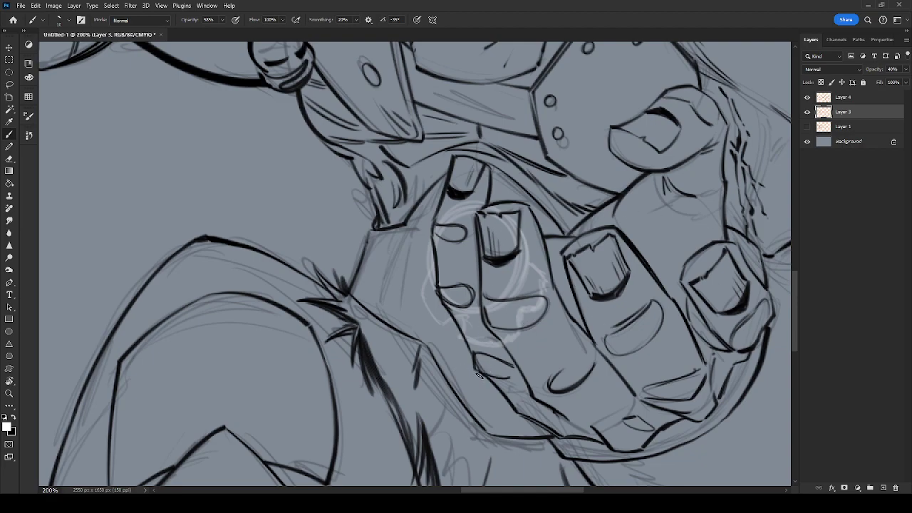
left_click_drag(457, 324, 455, 356)
left_click_drag(404, 309, 427, 314)
left_click_drag(387, 262, 375, 282)
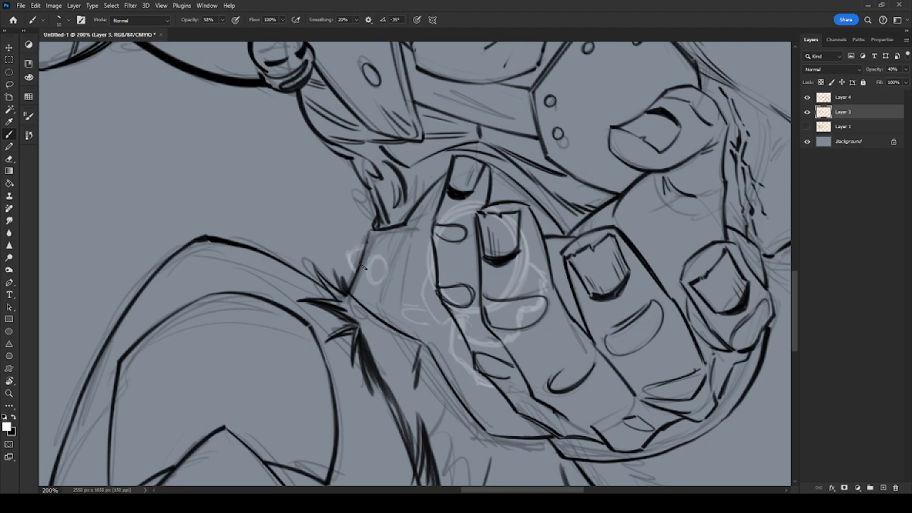
left_click_drag(373, 258, 386, 264)
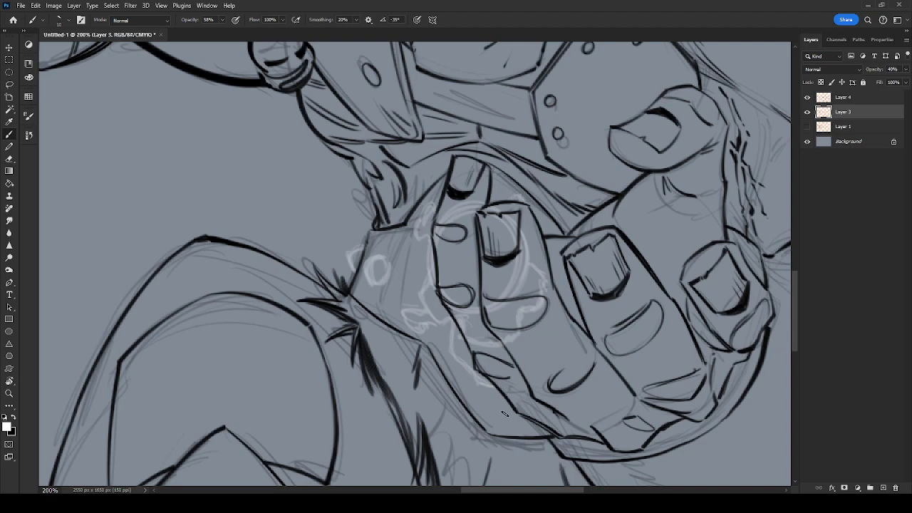
left_click_drag(520, 421, 465, 365)
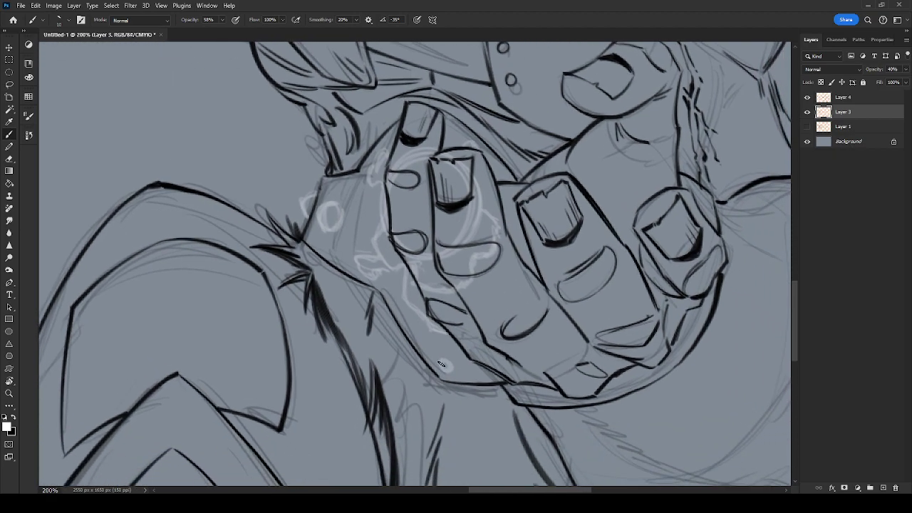
On Layer 4, ink the plate's large round rivet and the partly hidden rivet at its edge in black at 100% opacity.
left_click(843, 97)
left_click_drag(540, 226, 599, 282)
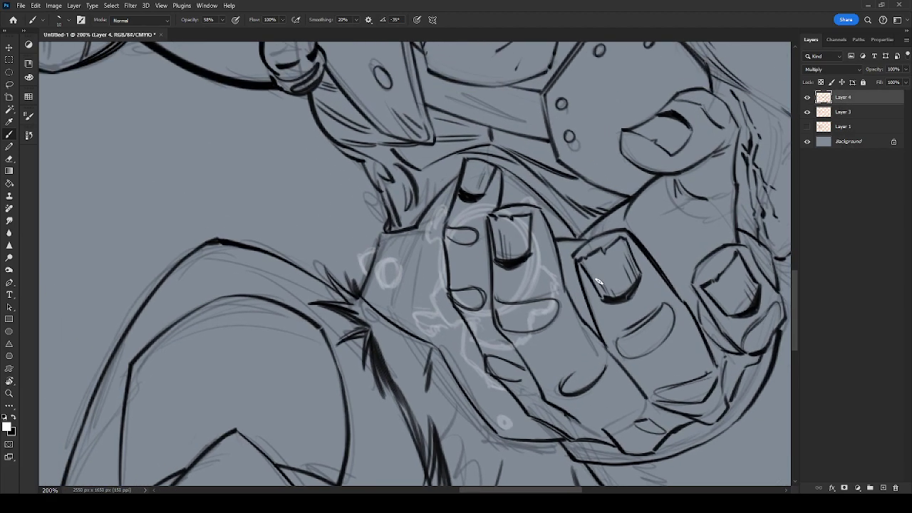
key("ctrl+plus")
key("ctrl+plus")
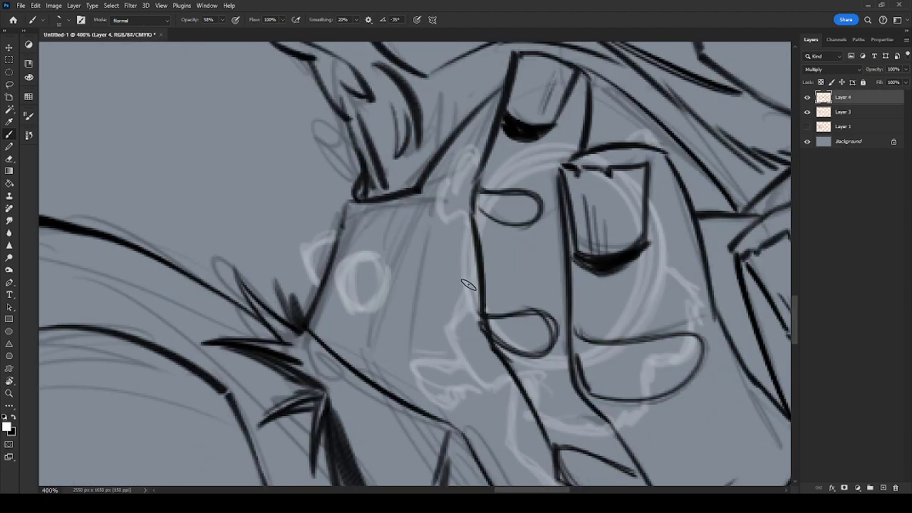
key("0")
left_click_drag(424, 275, 495, 300)
mouse_move(410, 297)
left_mouse_down()
mouse_move(422, 331)
mouse_move(435, 334)
mouse_move(441, 283)
mouse_move(455, 295)
mouse_move(444, 329)
left_mouse_up()
key("ctrl+z")
mouse_move(408, 297)
left_mouse_down()
mouse_move(439, 281)
mouse_move(454, 289)
mouse_move(456, 310)
mouse_move(440, 332)
left_mouse_up()
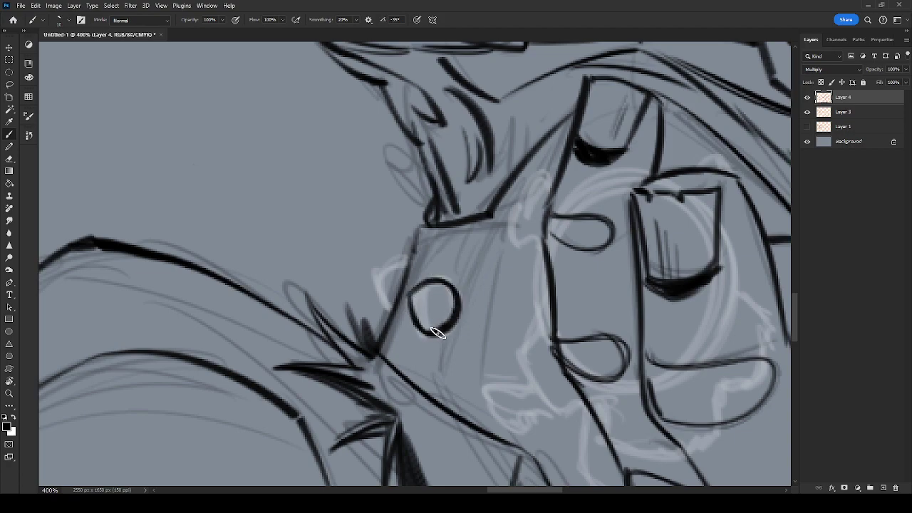
mouse_move(382, 279)
left_mouse_down()
mouse_move(390, 309)
mouse_move(382, 278)
mouse_move(403, 266)
left_mouse_up()
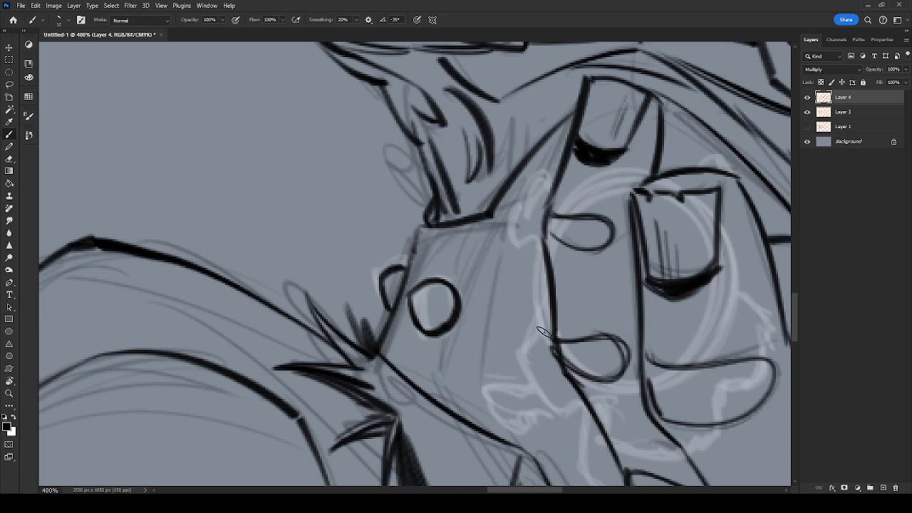
Ink the emblem's knobbed bone-like ends and curved side beside the little finger in black along the white guides.
left_click_drag(539, 321, 515, 265)
mouse_move(499, 326)
left_mouse_down()
mouse_move(458, 343)
mouse_move(481, 374)
mouse_move(555, 357)
mouse_move(517, 333)
mouse_move(511, 339)
mouse_move(494, 320)
mouse_move(512, 282)
mouse_move(506, 193)
left_mouse_up()
mouse_move(498, 147)
left_mouse_down()
mouse_move(479, 178)
mouse_move(500, 183)
mouse_move(503, 134)
mouse_move(523, 119)
left_mouse_up()
scroll(521, 116, "down", 3)
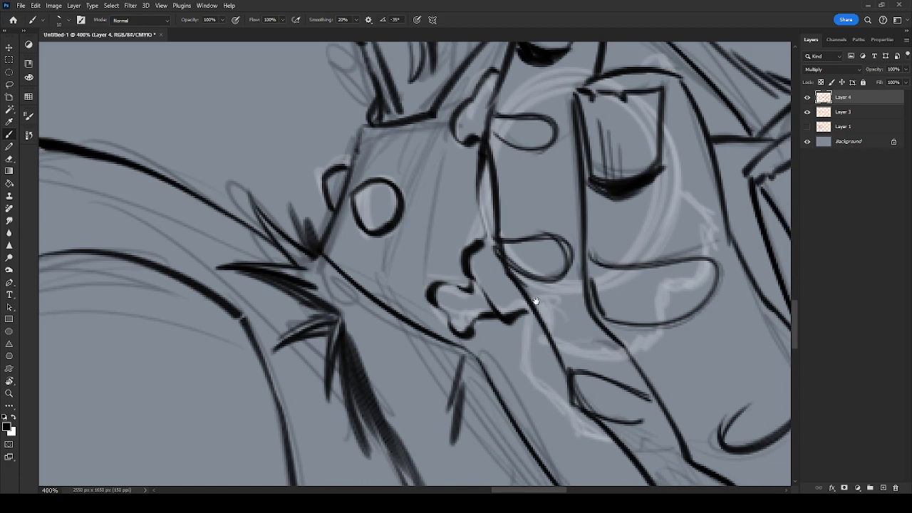
Ink the emblem's lower jagged edge, the small rivet at the plate's lower corner and the emblem's bump above the second finger.
mouse_move(497, 252)
left_mouse_down()
mouse_move(500, 311)
mouse_move(547, 372)
mouse_move(574, 375)
left_mouse_up()
left_click_drag(570, 436, 582, 436)
left_click_drag(630, 437, 546, 363)
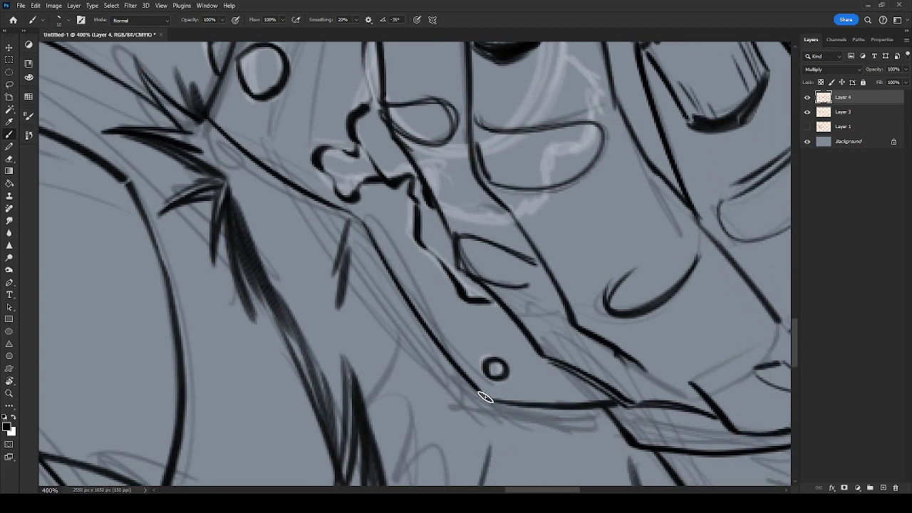
scroll(509, 417, "up", 6)
left_click_drag(380, 278, 372, 295)
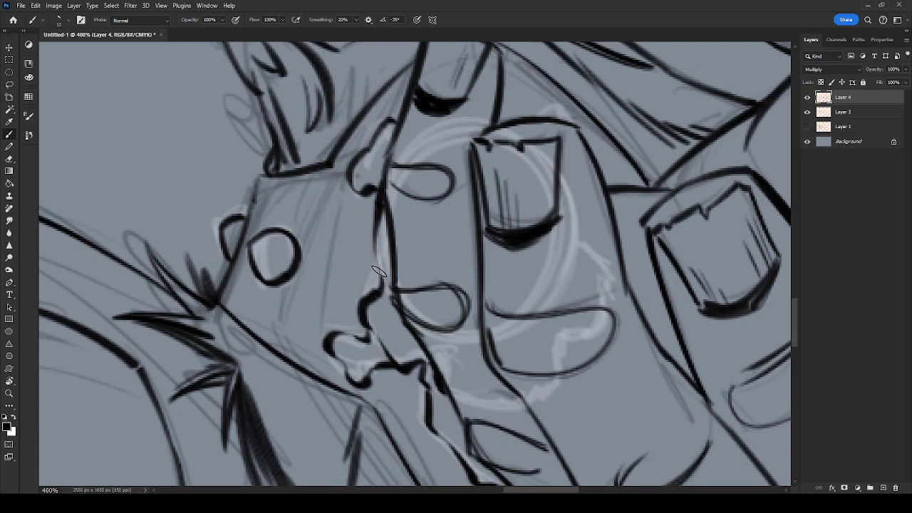
mouse_move(544, 119)
left_mouse_down()
mouse_move(553, 106)
mouse_move(578, 129)
left_mouse_up()
Ink the narrow pointed leaf-shaped mark on the rounded armor plate beside the hand, redoing the strokes until it follows the sketch.
key("ctrl+minus")
key("ctrl+minus")
key("ctrl+minus")
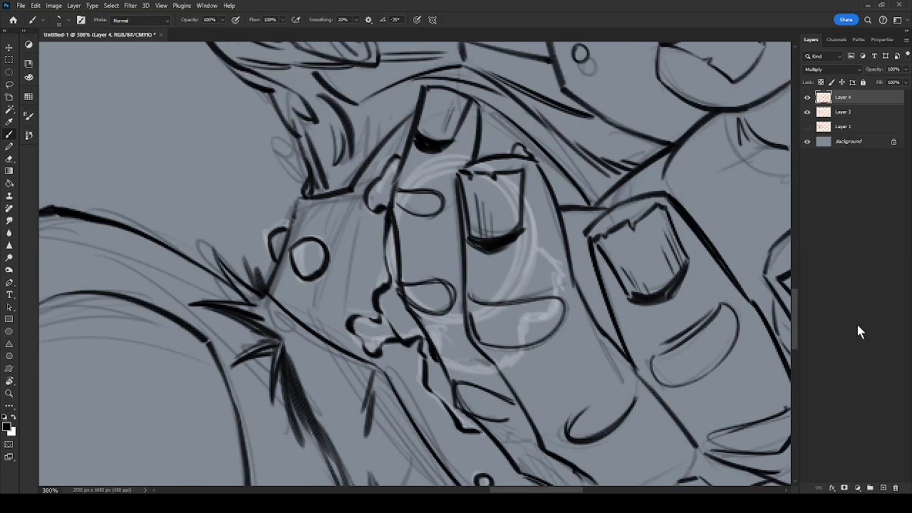
left_click_drag(654, 277, 575, 260)
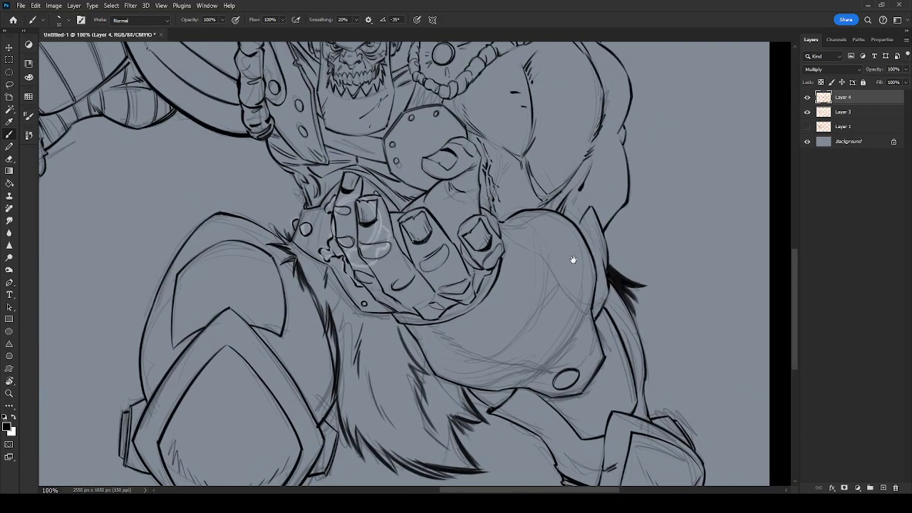
key("ctrl+plus")
mouse_move(641, 224)
left_mouse_down()
mouse_move(623, 316)
mouse_move(535, 352)
mouse_move(478, 285)
mouse_move(565, 369)
mouse_move(583, 415)
left_mouse_up()
left_click_drag(519, 367, 582, 415)
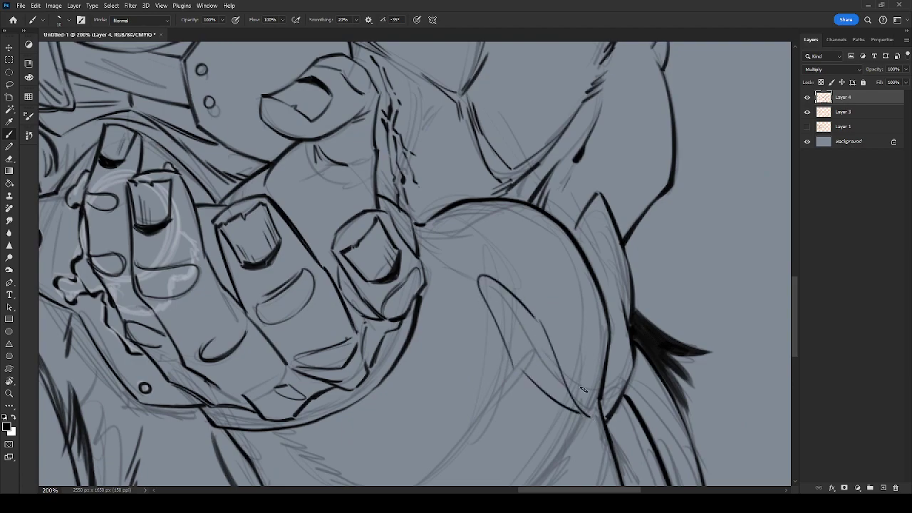
key("ctrl+z")
key("ctrl+z")
left_click_drag(535, 317, 584, 407)
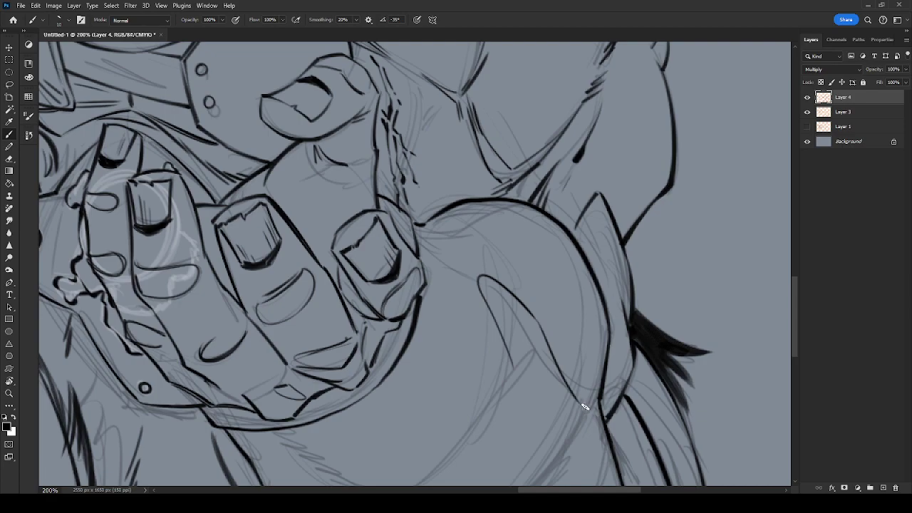
key("ctrl+z")
key("ctrl+z")
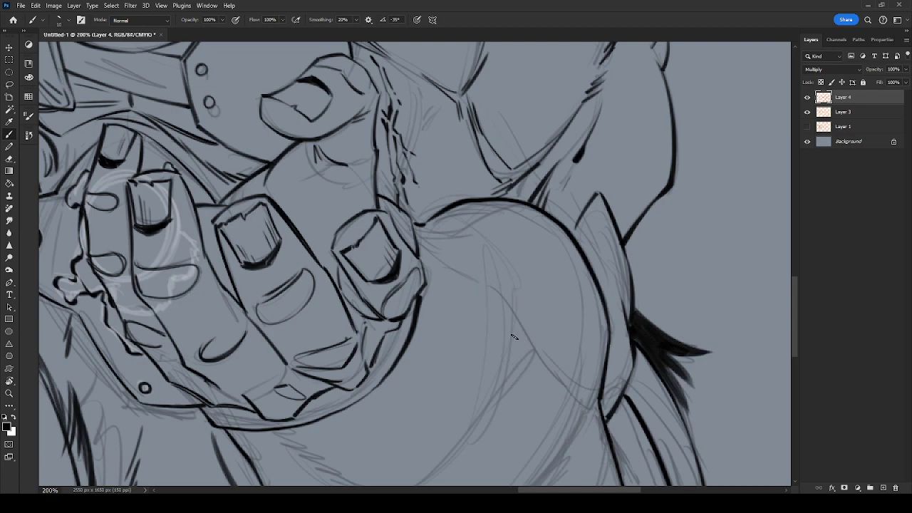
mouse_move(483, 279)
left_mouse_down()
mouse_move(516, 370)
mouse_move(598, 410)
left_mouse_up()
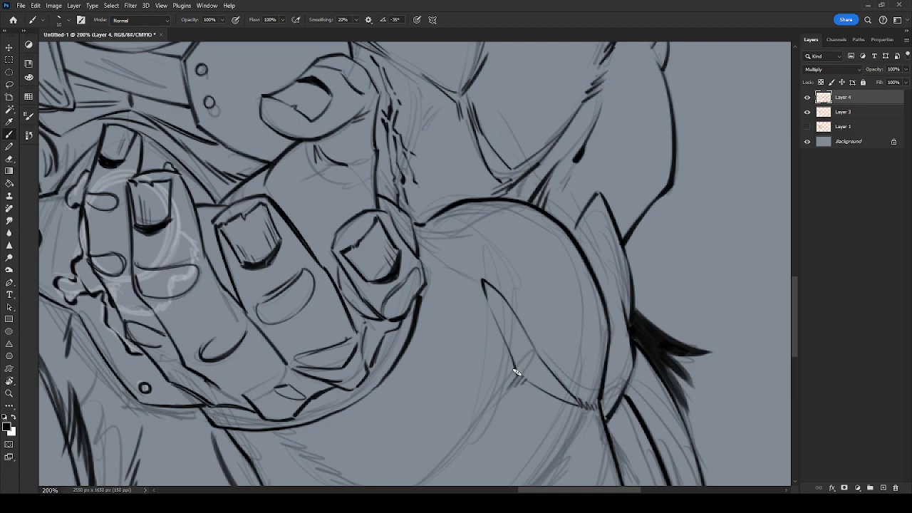
Ink a second narrow, curved leaf-shaped mark on the rounded armor plate, just below the fingers, following the sketch.
left_click_drag(536, 349, 558, 285)
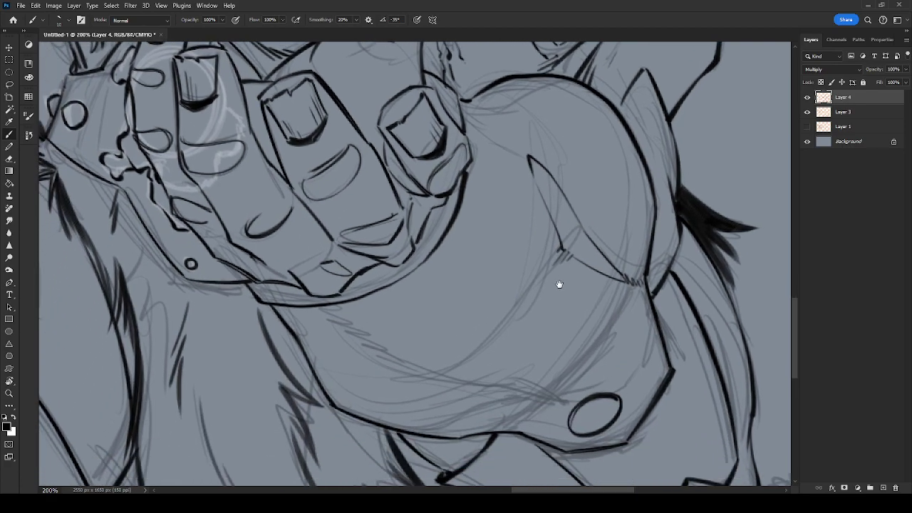
left_click_drag(517, 369, 518, 306)
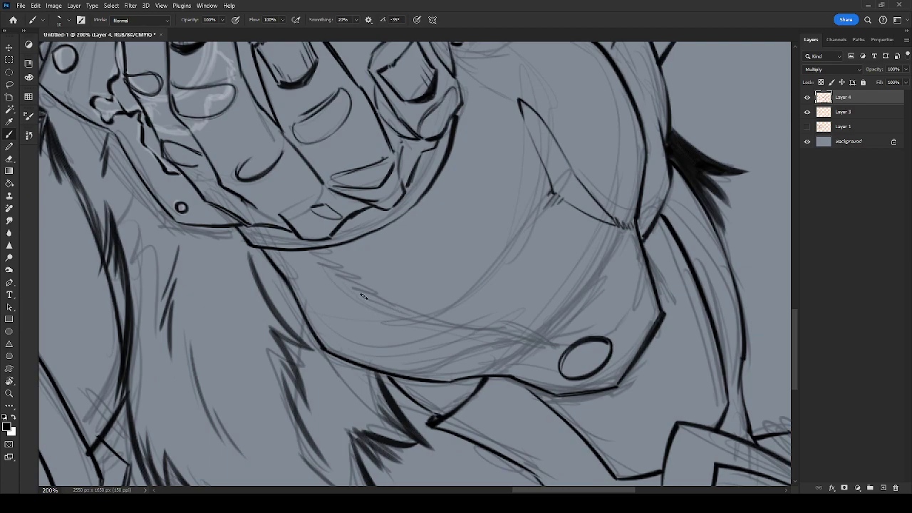
mouse_move(312, 254)
left_mouse_down()
mouse_move(342, 293)
mouse_move(470, 335)
left_mouse_up()
key("ctrl+z")
mouse_move(347, 297)
left_mouse_down()
mouse_move(416, 313)
mouse_move(340, 256)
left_mouse_up()
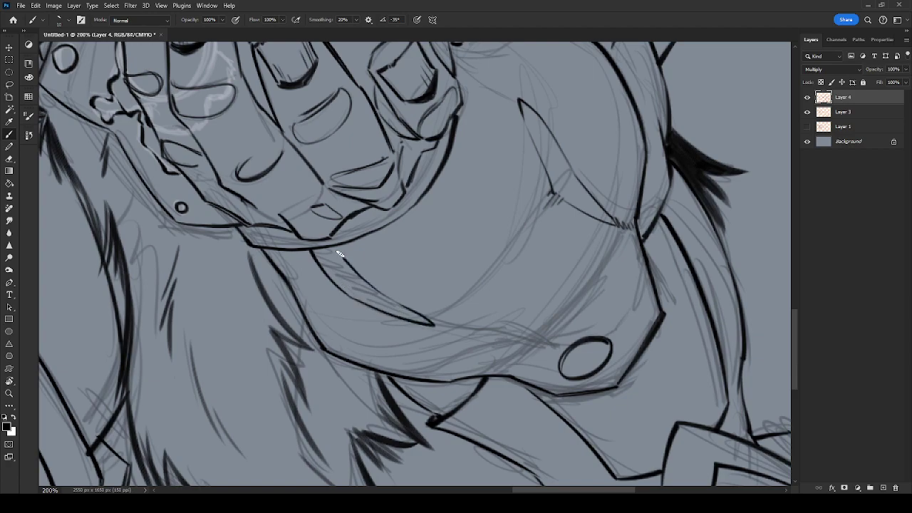
left_click_drag(425, 324, 471, 330)
mouse_move(401, 307)
left_mouse_down()
mouse_move(440, 319)
mouse_move(441, 328)
left_mouse_up()
Hide the rough sketch on Layer 3 so only the inked line art shows over the background.
key("ctrl+minus")
key("ctrl+minus")
left_click_drag(560, 285, 685, 428)
left_click_drag(584, 344, 631, 334)
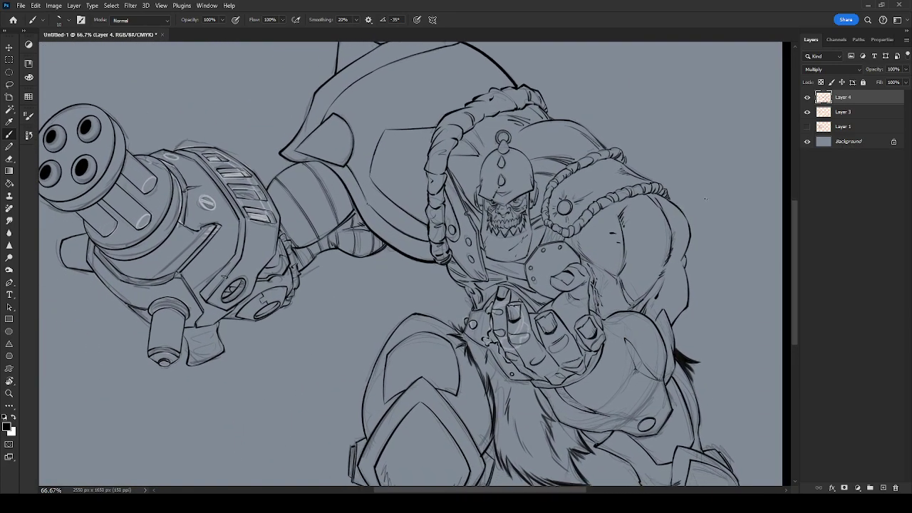
left_click(807, 113)
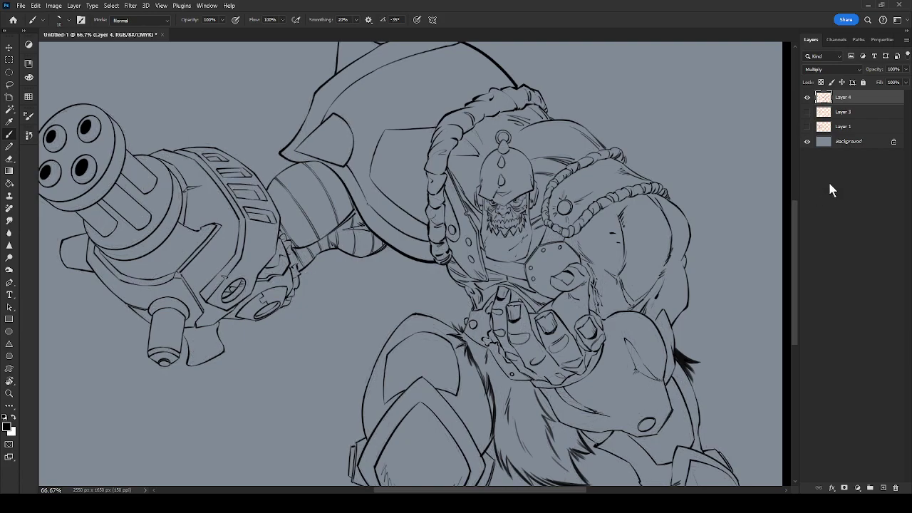
Add a new empty layer above Layer 4.
key("ctrl+plus")
key("ctrl+plus")
left_click_drag(447, 251, 735, 345)
left_click_drag(565, 337, 672, 261)
key("r")
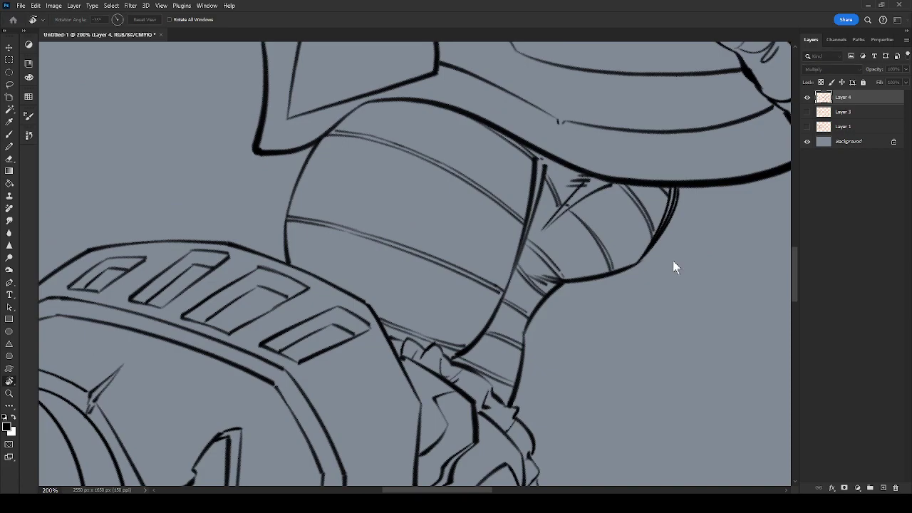
key("ctrl+shift+alt+n")
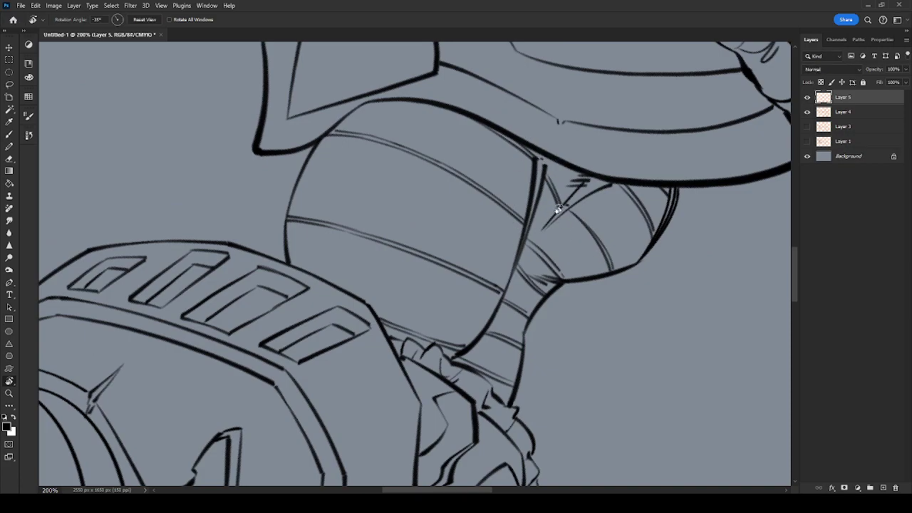
On Layer 4, fill the inner openings of the gun housing's two smallest vent slots near its outer end with solid black.
mouse_move(546, 287)
left_mouse_down()
mouse_move(560, 285)
mouse_move(660, 372)
left_mouse_up()
key("b")
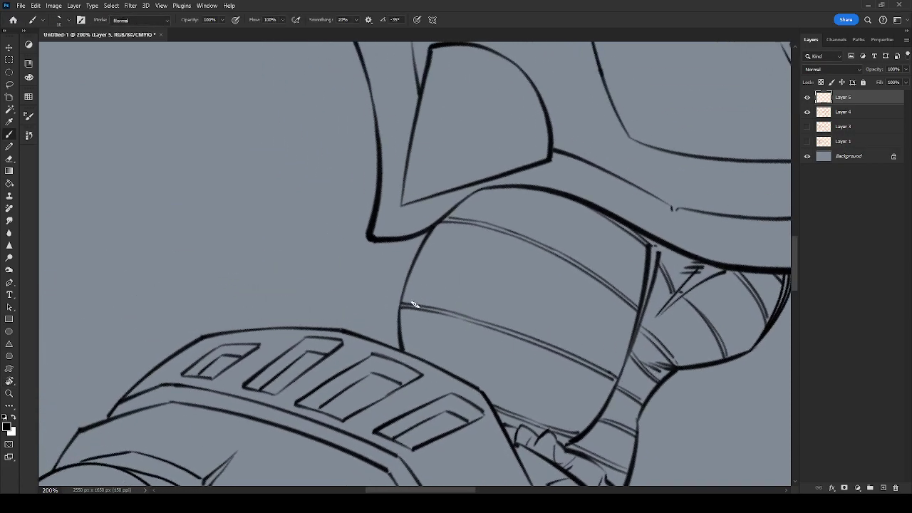
left_click_drag(393, 349, 503, 271)
key("r")
left_click_drag(508, 385, 569, 262)
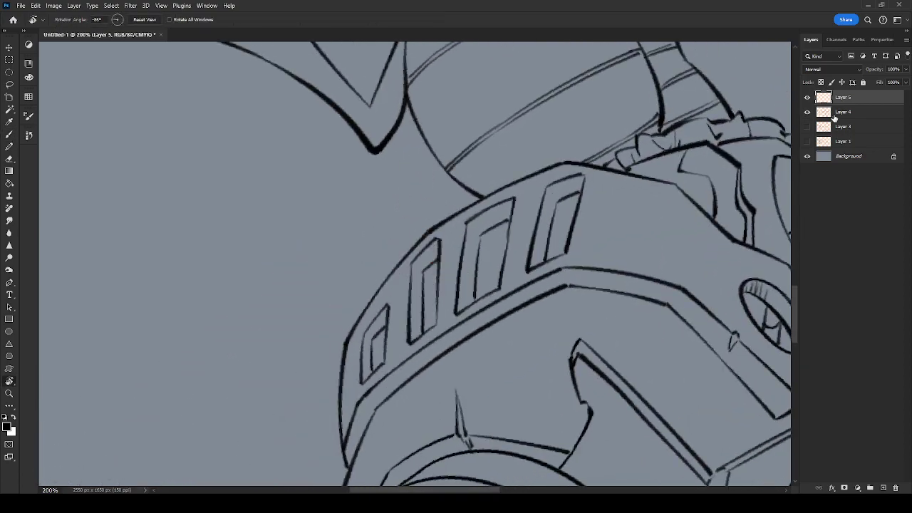
left_click(832, 114)
mouse_move(405, 348)
left_mouse_down()
mouse_move(373, 350)
mouse_move(373, 342)
mouse_move(372, 358)
mouse_move(375, 342)
mouse_move(378, 362)
mouse_move(382, 332)
mouse_move(381, 361)
left_mouse_up()
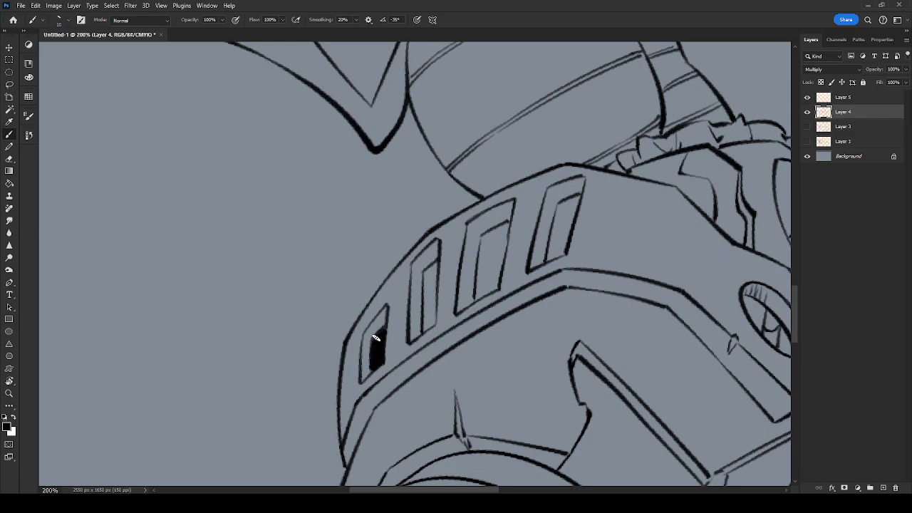
mouse_move(424, 272)
left_mouse_down()
mouse_move(423, 328)
mouse_move(433, 289)
left_mouse_up()
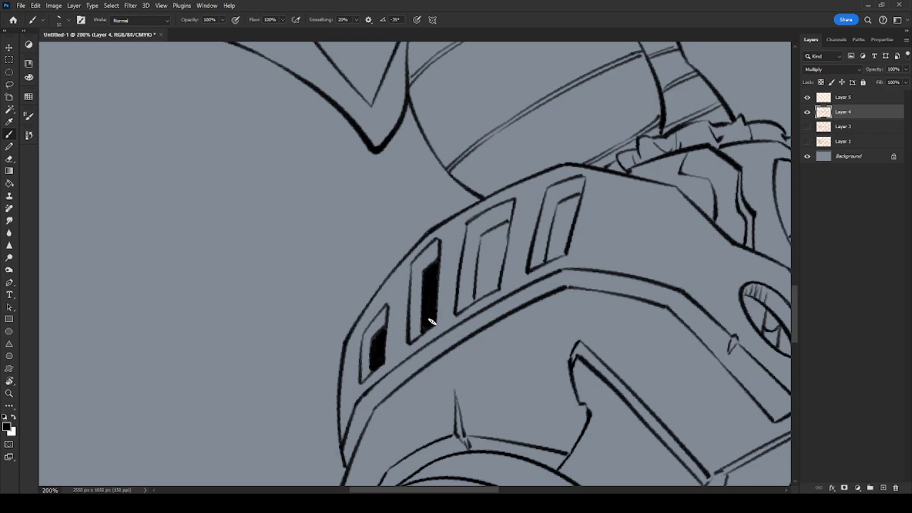
Fill the inner openings of the gun housing's remaining two vent slots with black and ink the slots' bevel corner lines.
mouse_move(481, 238)
left_mouse_down()
mouse_move(474, 295)
mouse_move(486, 272)
mouse_move(480, 290)
left_mouse_up()
key("ctrl+z")
key("ctrl+z")
mouse_move(511, 219)
left_mouse_down()
mouse_move(496, 283)
mouse_move(474, 299)
mouse_move(495, 287)
mouse_move(478, 291)
mouse_move(504, 229)
mouse_move(489, 238)
mouse_move(480, 279)
mouse_move(494, 237)
left_mouse_up()
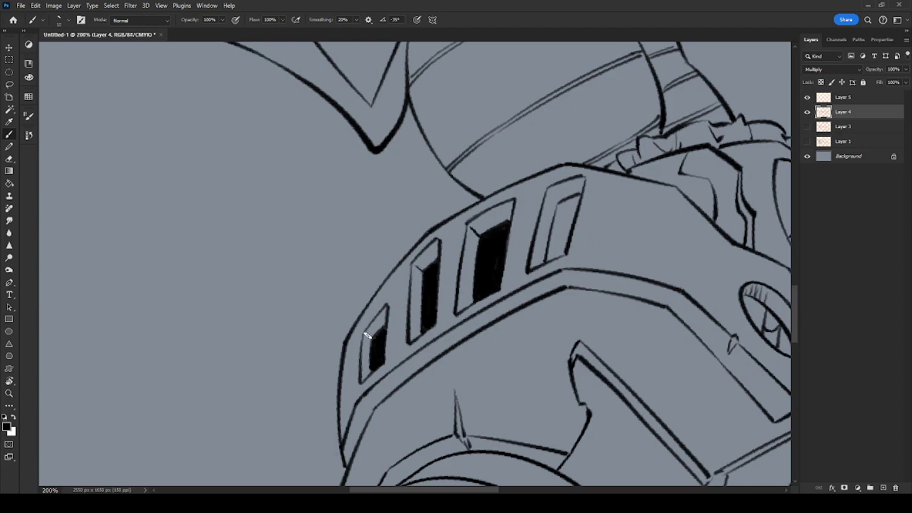
mouse_move(554, 232)
left_mouse_down()
mouse_move(555, 253)
mouse_move(577, 202)
mouse_move(562, 240)
left_mouse_up()
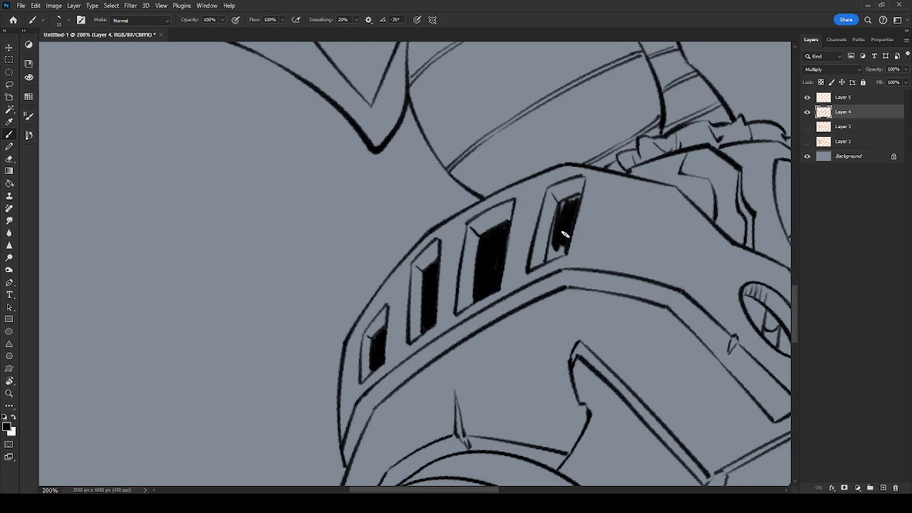
left_click_drag(566, 204, 558, 216)
left_click_drag(552, 258, 562, 244)
Ink thin muscle contour lines inside the bare upper arm above the rounded armor plate.
key("ctrl+minus")
key("ctrl+minus")
left_click_drag(622, 349, 587, 324)
key("r")
left_click_drag(690, 342, 446, 470)
key("b")
left_click_drag(622, 332, 505, 381)
left_click_drag(699, 317, 653, 281)
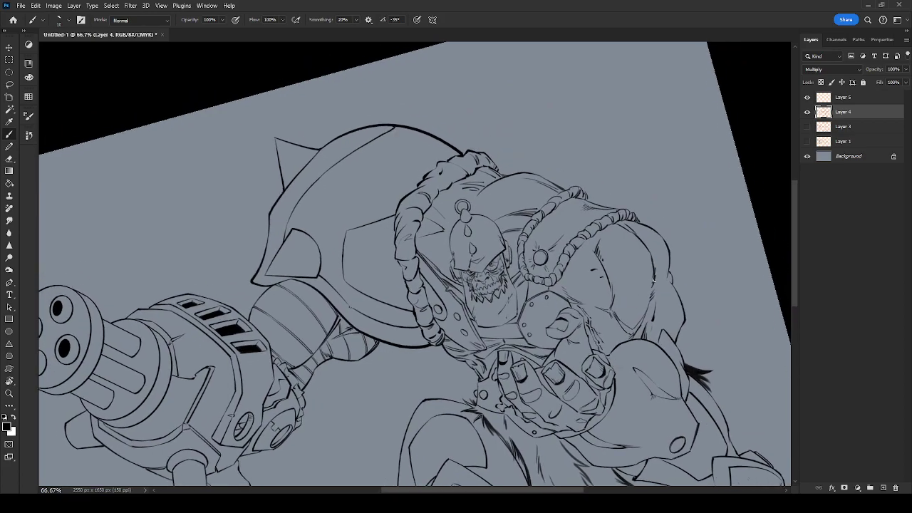
key("ctrl+plus")
left_click_drag(675, 357, 560, 292)
key("r")
left_click_drag(585, 324, 606, 420)
left_click_drag(615, 369, 627, 269)
key("b")
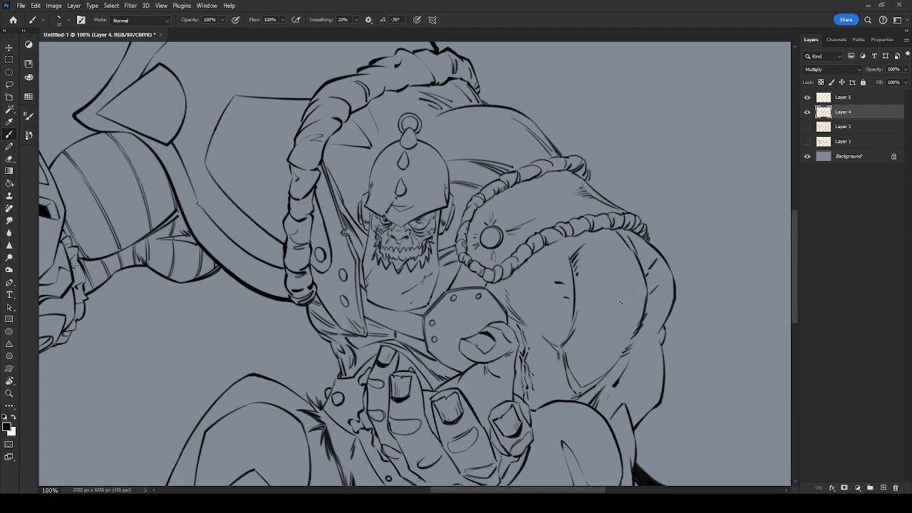
left_click_drag(610, 319, 636, 290)
left_click_drag(593, 251, 601, 309)
Ink short hatch marks near the tip of the pointed plate behind the rounded armor plate.
mouse_move(617, 417)
left_mouse_down()
mouse_move(684, 293)
mouse_move(688, 307)
mouse_move(658, 461)
mouse_move(662, 449)
mouse_move(588, 171)
left_mouse_up()
left_click_drag(595, 332, 673, 362)
left_click_drag(720, 385, 572, 339)
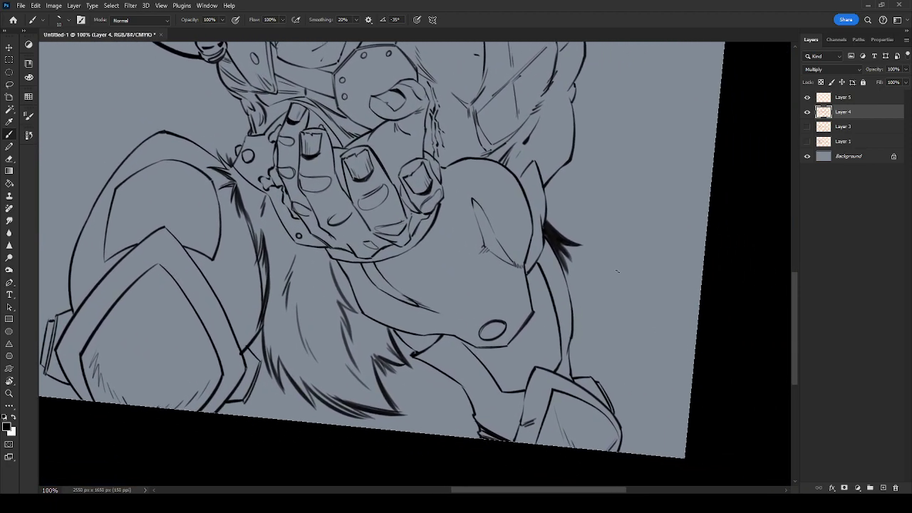
key("ctrl+plus")
key("ctrl+plus")
left_click_drag(684, 333, 582, 387)
mouse_move(653, 143)
left_mouse_down()
mouse_move(553, 286)
mouse_move(554, 341)
left_mouse_up()
left_click_drag(536, 272, 545, 291)
mouse_move(533, 254)
left_mouse_down()
mouse_move(543, 268)
mouse_move(548, 251)
left_mouse_up()
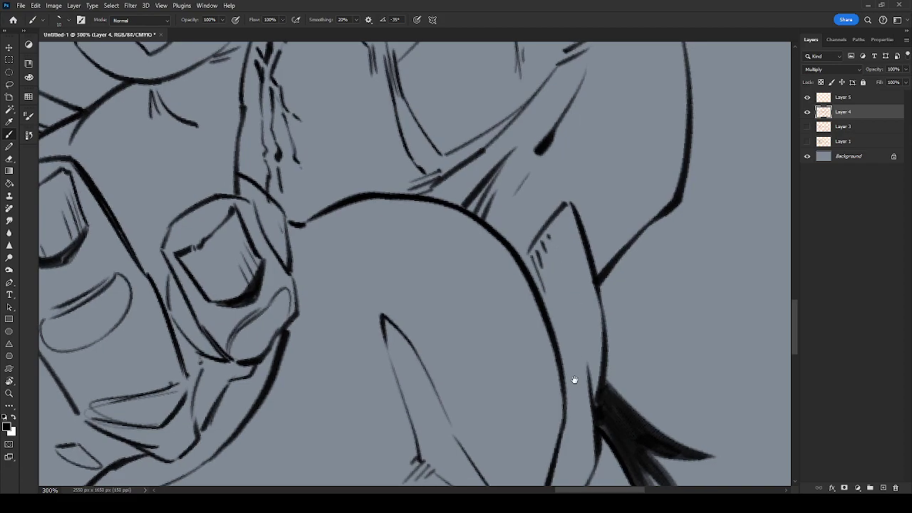
left_click_drag(576, 387, 622, 186)
key("ctrl+minus")
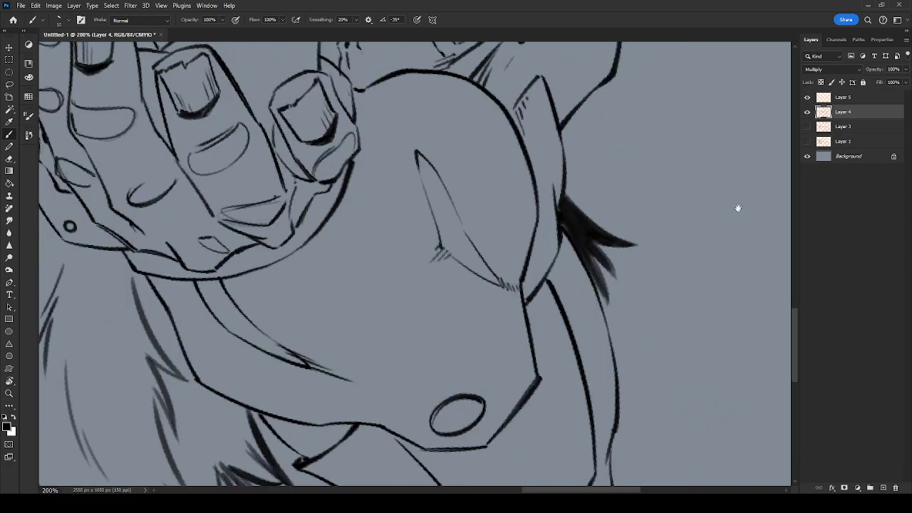
left_click_drag(590, 283, 599, 186)
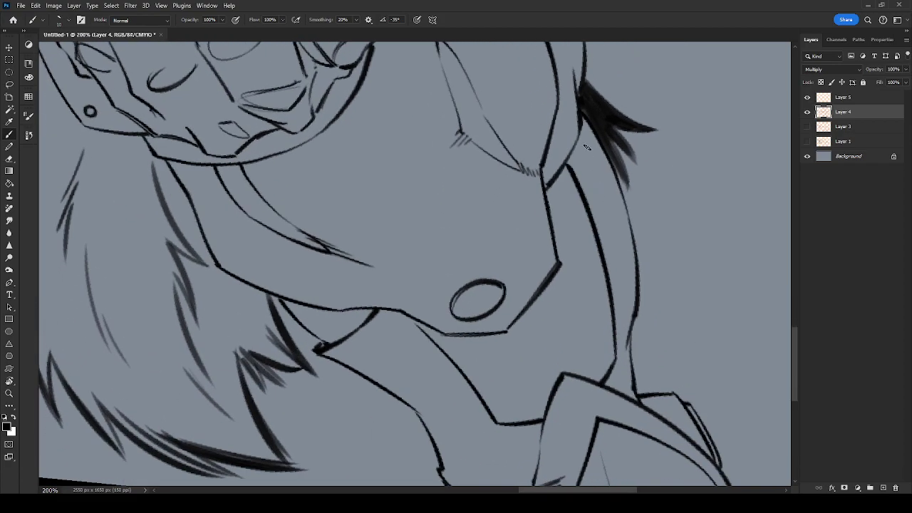
mouse_move(585, 139)
left_mouse_down()
mouse_move(624, 253)
mouse_move(629, 312)
left_mouse_up()
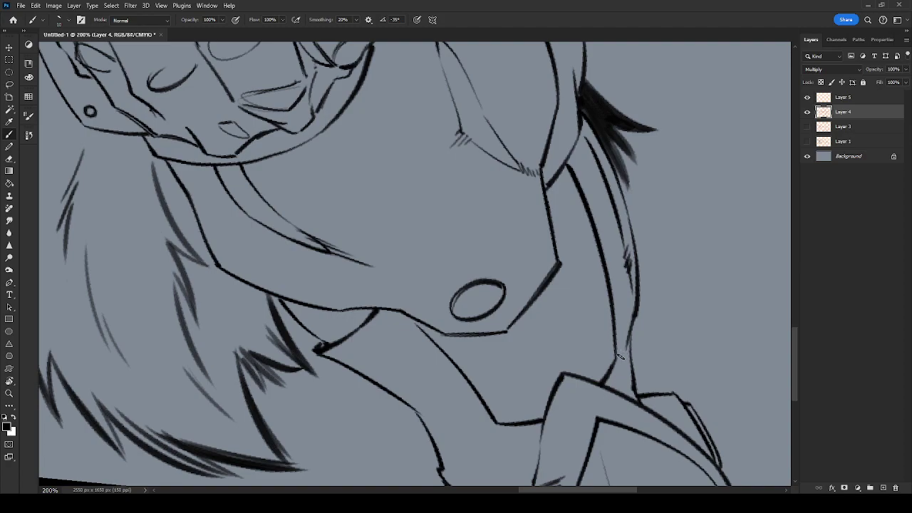
left_click_drag(505, 386, 464, 277)
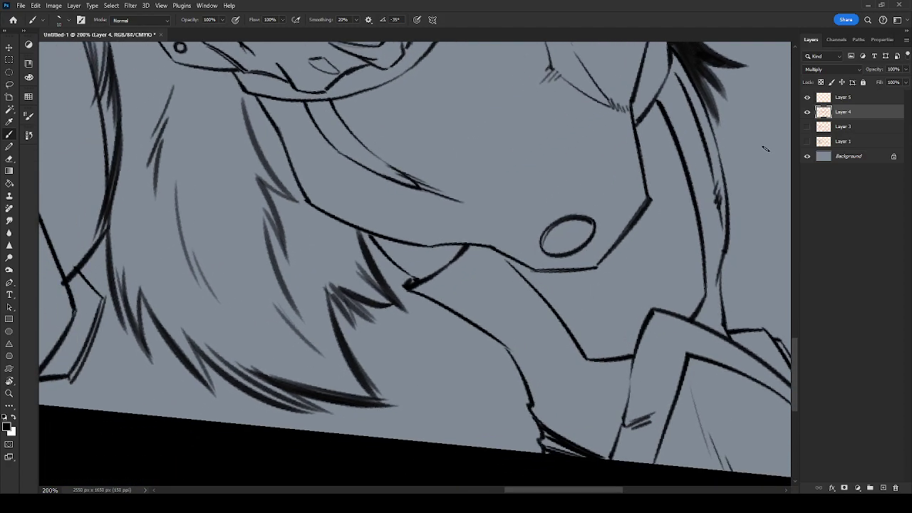
key("ctrl+z")
key("ctrl+z")
key("ctrl+z")
key("ctrl+z")
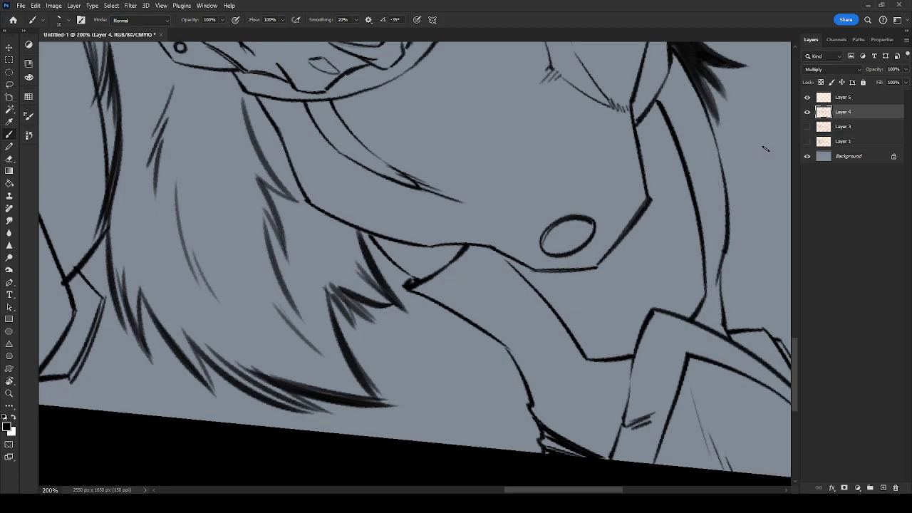
Move Layer 5 beneath Layer 4 and set its opacity to 50%.
left_click(849, 100)
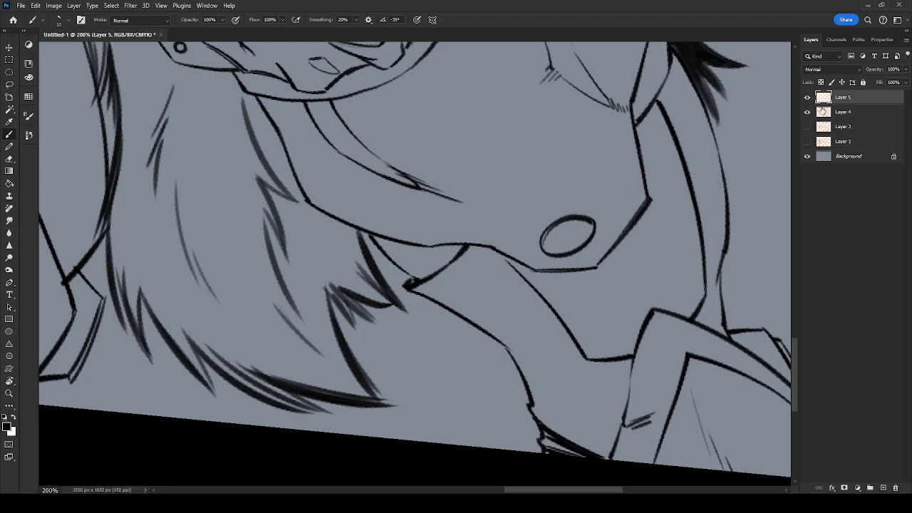
left_click_drag(840, 93, 852, 112)
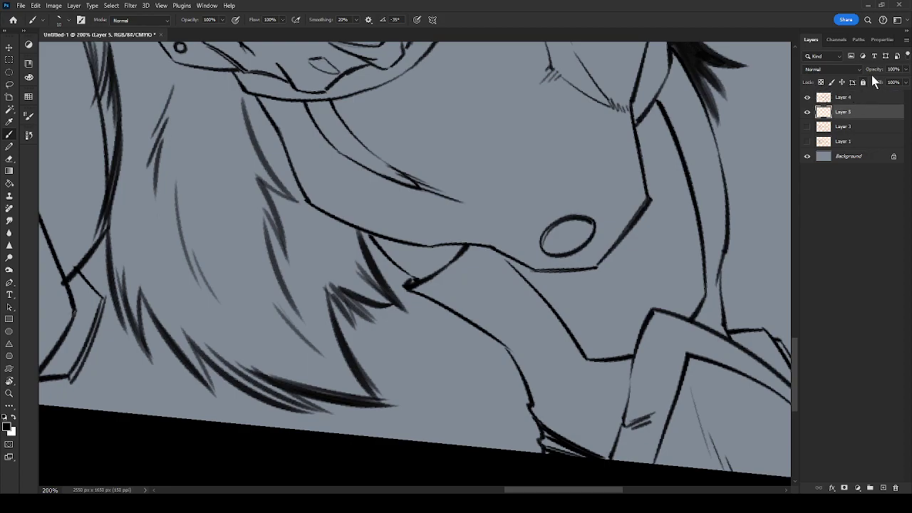
left_click_drag(905, 71, 884, 82)
On Layer 5, shade the narrow outer leg strip and the leg section between the rounded armor plate and the knee guard in black.
scroll(530, 281, "up", 2)
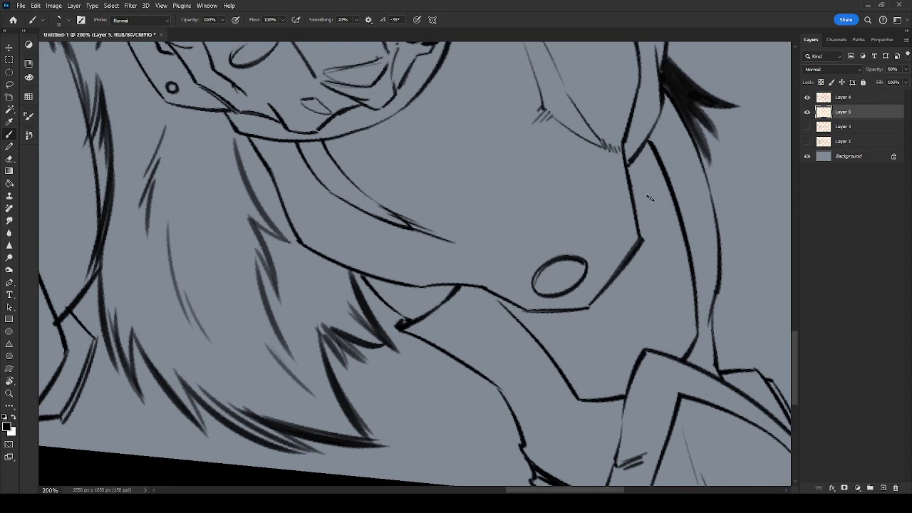
mouse_move(667, 172)
left_mouse_down()
mouse_move(657, 139)
mouse_move(668, 100)
mouse_move(664, 156)
mouse_move(677, 192)
mouse_move(679, 117)
mouse_move(693, 187)
mouse_move(695, 155)
mouse_move(705, 183)
mouse_move(712, 266)
mouse_move(704, 287)
mouse_move(704, 244)
mouse_move(694, 242)
mouse_move(705, 301)
mouse_move(694, 362)
mouse_move(709, 359)
mouse_move(702, 365)
left_mouse_up()
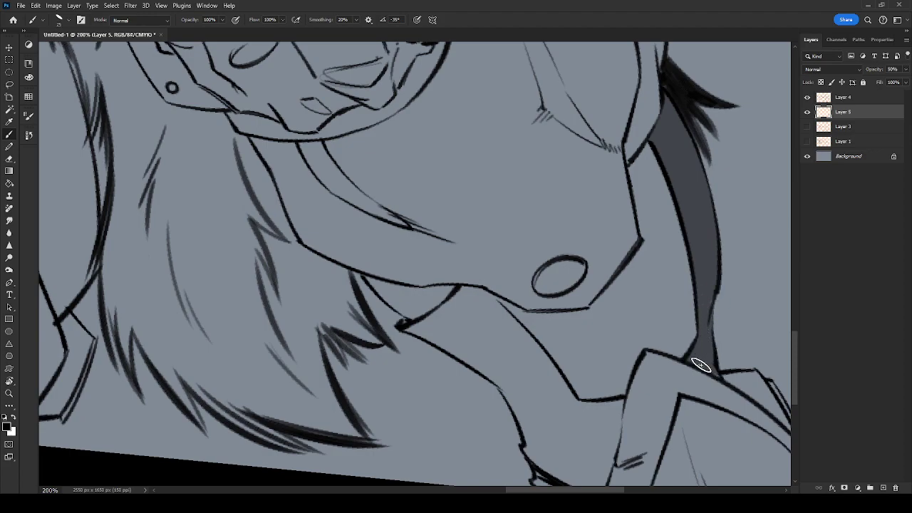
mouse_move(632, 456)
left_mouse_down()
mouse_move(567, 297)
mouse_move(607, 372)
left_mouse_up()
mouse_move(521, 312)
left_mouse_down()
mouse_move(552, 374)
mouse_move(543, 430)
mouse_move(557, 454)
mouse_move(574, 460)
mouse_move(563, 417)
mouse_move(624, 385)
mouse_move(609, 439)
mouse_move(627, 390)
mouse_move(602, 480)
mouse_move(605, 417)
mouse_move(597, 425)
mouse_move(618, 386)
mouse_move(590, 383)
mouse_move(610, 382)
left_mouse_up()
key("e")
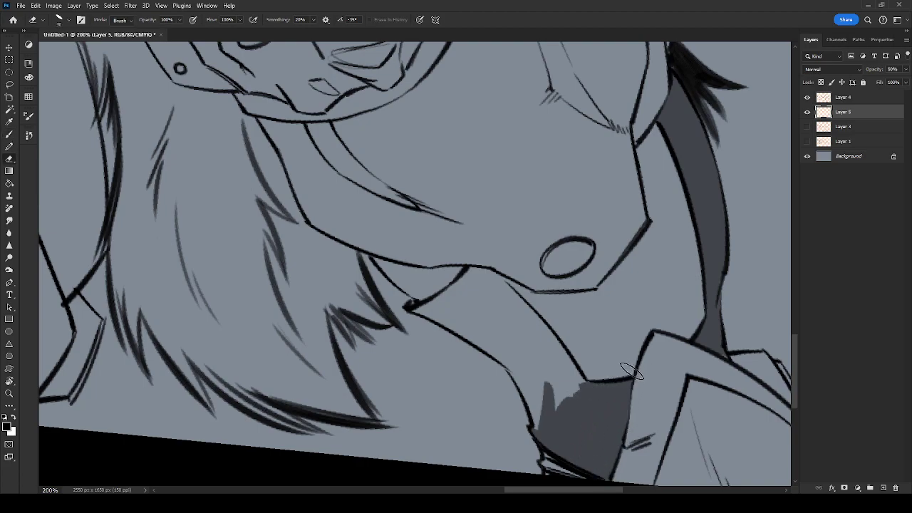
key("b")
mouse_move(582, 393)
left_mouse_down()
mouse_move(541, 323)
mouse_move(482, 273)
mouse_move(435, 308)
mouse_move(413, 306)
mouse_move(501, 360)
mouse_move(462, 317)
mouse_move(501, 307)
mouse_move(533, 326)
mouse_move(553, 416)
mouse_move(540, 434)
mouse_move(517, 354)
mouse_move(452, 312)
mouse_move(480, 271)
mouse_move(493, 278)
mouse_move(489, 269)
left_mouse_up()
Shade the small side piece sticking out behind the knee guard beneath the narrow leg strip.
left_click_drag(445, 280, 729, 277)
mouse_move(600, 316)
left_mouse_down()
mouse_move(357, 283)
mouse_move(293, 290)
left_mouse_up()
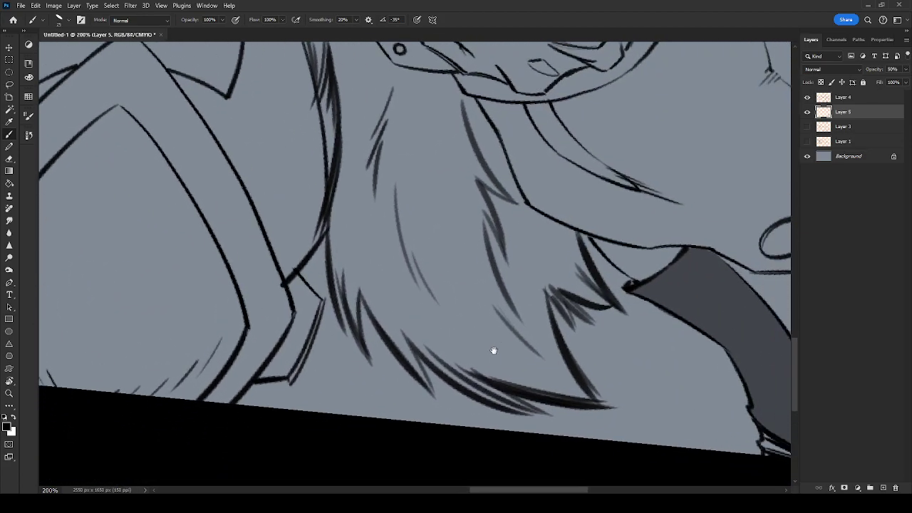
left_click_drag(571, 389, 338, 388)
left_click_drag(648, 407, 437, 407)
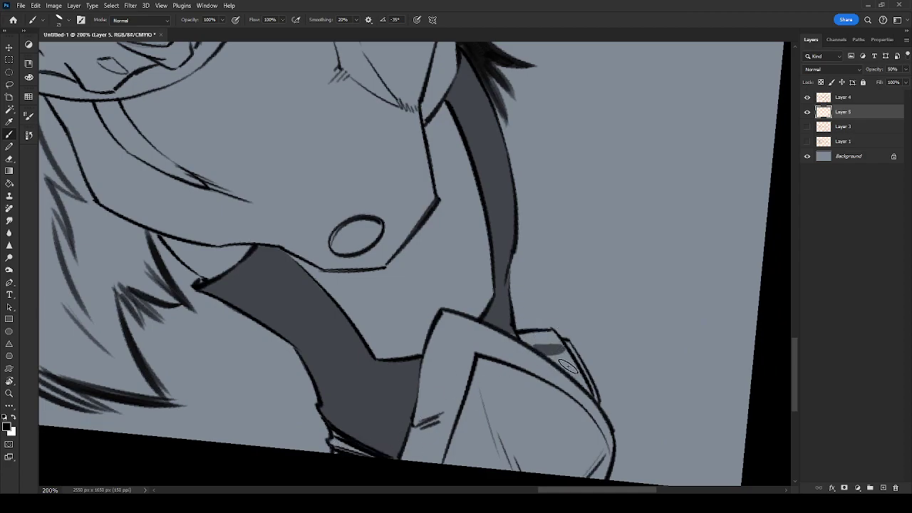
left_click_drag(578, 381, 567, 349)
Shade the small side piece between the other leg's large knee guard and the fur.
left_click_drag(461, 350, 701, 339)
key("ctrl+z")
mouse_move(435, 369)
left_mouse_down()
mouse_move(757, 342)
mouse_move(739, 392)
left_mouse_up()
left_click_drag(505, 292, 588, 321)
mouse_move(570, 356)
left_mouse_down()
mouse_move(548, 389)
mouse_move(566, 385)
mouse_move(582, 362)
left_mouse_up()
mouse_move(566, 310)
left_mouse_down()
mouse_move(590, 338)
mouse_move(587, 327)
mouse_move(567, 302)
mouse_move(582, 345)
mouse_move(598, 331)
mouse_move(535, 353)
mouse_move(514, 374)
mouse_move(573, 305)
left_mouse_up()
key("ctrl+z")
Shade the thigh area between the large knee guard's upper plate and the fur.
mouse_move(599, 246)
left_mouse_down()
mouse_move(603, 273)
mouse_move(559, 410)
left_mouse_up()
left_click_drag(534, 129, 526, 257)
mouse_move(514, 213)
left_mouse_down()
mouse_move(511, 312)
mouse_move(518, 275)
mouse_move(502, 354)
mouse_move(519, 297)
mouse_move(490, 383)
mouse_move(488, 356)
mouse_move(440, 330)
mouse_move(472, 370)
mouse_move(449, 342)
mouse_move(470, 344)
mouse_move(456, 340)
mouse_move(487, 384)
mouse_move(523, 363)
left_mouse_up()
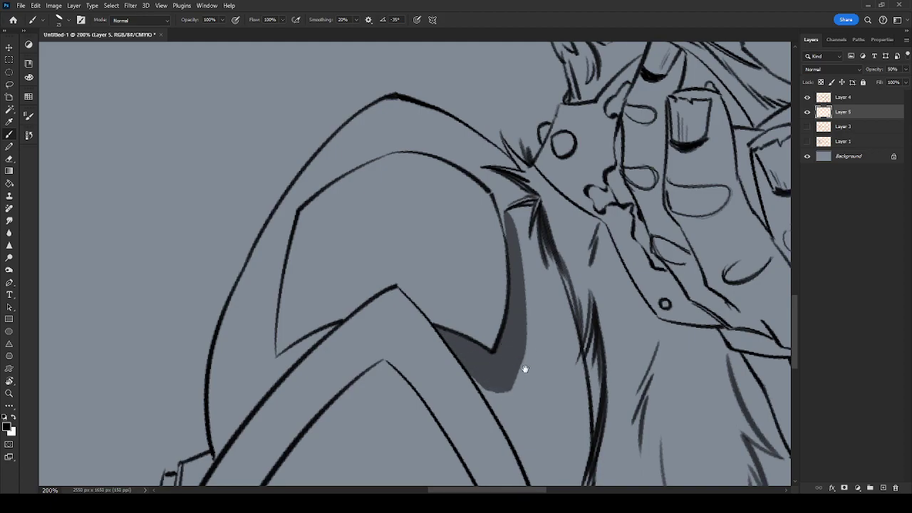
left_click_drag(509, 410, 489, 271)
mouse_move(529, 388)
left_mouse_down()
mouse_move(522, 361)
mouse_move(532, 398)
mouse_move(475, 270)
mouse_move(488, 287)
mouse_move(483, 238)
mouse_move(497, 294)
mouse_move(533, 273)
mouse_move(543, 192)
mouse_move(530, 125)
mouse_move(557, 217)
mouse_move(533, 127)
mouse_move(567, 318)
mouse_move(565, 250)
mouse_move(554, 362)
mouse_move(566, 332)
mouse_move(567, 345)
mouse_move(532, 391)
mouse_move(558, 325)
mouse_move(548, 273)
mouse_move(540, 304)
mouse_move(549, 328)
mouse_move(553, 297)
mouse_move(525, 240)
mouse_move(503, 285)
left_mouse_up()
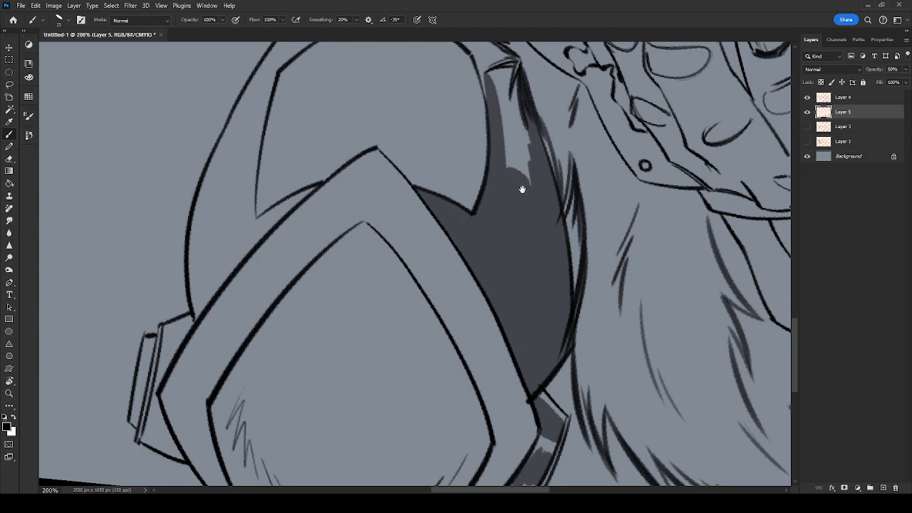
left_click_drag(500, 128, 495, 330)
mouse_move(506, 270)
left_mouse_down()
mouse_move(479, 290)
mouse_move(495, 312)
mouse_move(501, 278)
mouse_move(501, 342)
mouse_move(513, 284)
mouse_move(512, 368)
mouse_move(511, 287)
mouse_move(508, 332)
mouse_move(521, 331)
mouse_move(501, 325)
mouse_move(525, 377)
left_mouse_up()
Shade the outer side of the same thigh, from beside the upper knee plate down to the knee guard.
left_click_drag(490, 335, 684, 249)
mouse_move(497, 137)
left_mouse_down()
mouse_move(435, 218)
mouse_move(401, 303)
mouse_move(389, 376)
mouse_move(446, 219)
mouse_move(414, 356)
mouse_move(425, 352)
mouse_move(435, 263)
mouse_move(419, 258)
mouse_move(409, 268)
mouse_move(390, 331)
left_mouse_up()
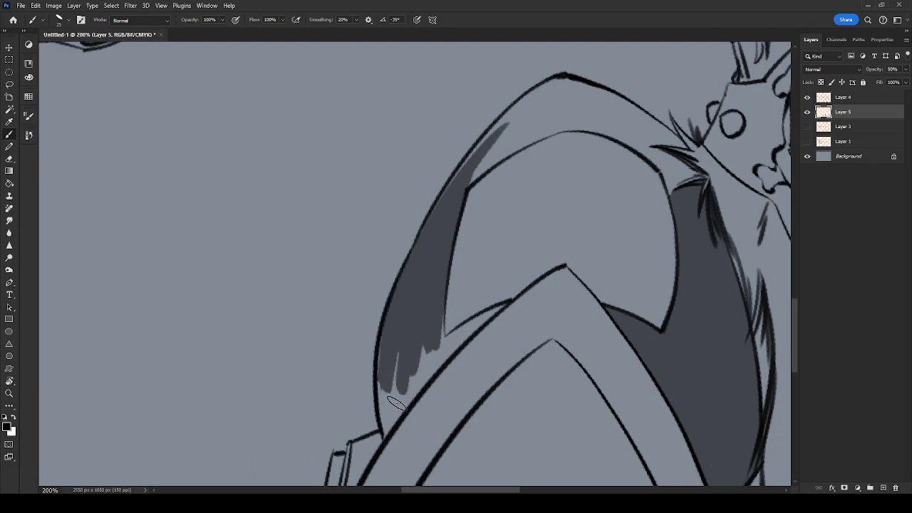
mouse_move(384, 409)
left_mouse_down()
mouse_move(382, 373)
mouse_move(384, 419)
mouse_move(388, 333)
mouse_move(406, 342)
mouse_move(418, 383)
left_mouse_up()
mouse_move(506, 302)
left_mouse_down()
mouse_move(428, 374)
mouse_move(503, 305)
mouse_move(422, 362)
mouse_move(448, 331)
mouse_move(438, 325)
mouse_move(435, 355)
mouse_move(440, 347)
mouse_move(390, 422)
mouse_move(430, 373)
mouse_move(437, 308)
left_mouse_up()
mouse_move(447, 227)
left_mouse_down()
mouse_move(409, 354)
mouse_move(488, 233)
mouse_move(447, 289)
left_mouse_up()
Fill the remaining thigh band over the top of the upper knee plate with the same shading, up to the fur.
mouse_move(514, 264)
left_mouse_down()
mouse_move(448, 335)
mouse_move(596, 271)
mouse_move(596, 260)
left_mouse_up()
key("r")
mouse_move(453, 267)
left_mouse_down()
mouse_move(466, 317)
mouse_move(447, 234)
mouse_move(479, 353)
mouse_move(471, 326)
mouse_move(483, 244)
mouse_move(495, 366)
left_mouse_up()
mouse_move(478, 325)
left_mouse_down()
mouse_move(455, 298)
mouse_move(474, 346)
mouse_move(467, 285)
left_mouse_up()
key("space")
mouse_move(499, 239)
left_mouse_down()
mouse_move(468, 358)
mouse_move(580, 252)
left_mouse_up()
key("r")
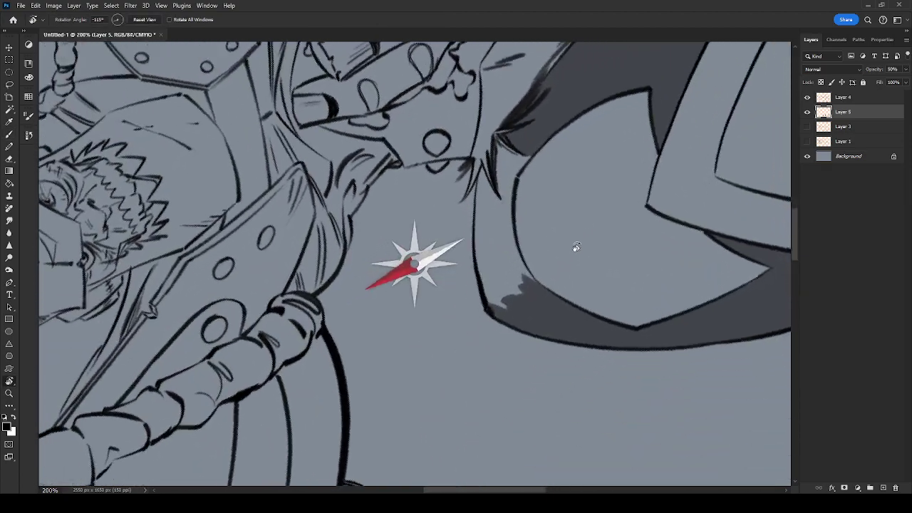
mouse_move(485, 173)
left_mouse_down()
mouse_move(483, 271)
mouse_move(488, 184)
mouse_move(521, 303)
left_mouse_up()
mouse_move(506, 214)
left_mouse_down()
mouse_move(511, 267)
mouse_move(534, 300)
left_mouse_up()
mouse_move(515, 254)
left_mouse_down()
mouse_move(521, 290)
mouse_move(496, 309)
mouse_move(483, 275)
mouse_move(487, 291)
mouse_move(503, 255)
mouse_move(498, 233)
mouse_move(517, 286)
left_mouse_up()
key("space")
mouse_move(508, 210)
left_mouse_down()
mouse_move(487, 351)
mouse_move(483, 287)
mouse_move(501, 301)
mouse_move(493, 307)
mouse_move(510, 295)
left_mouse_up()
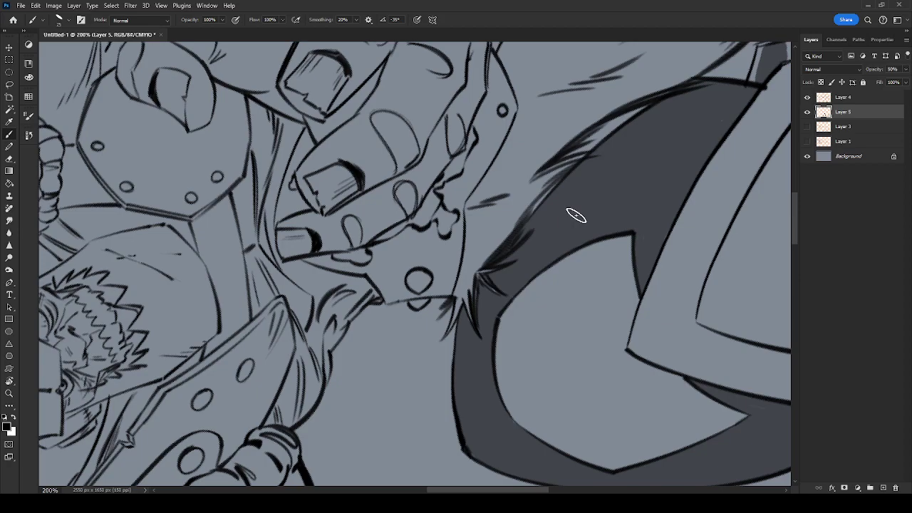
left_click_drag(502, 239, 367, 421)
key("r")
key("ctrl+minus")
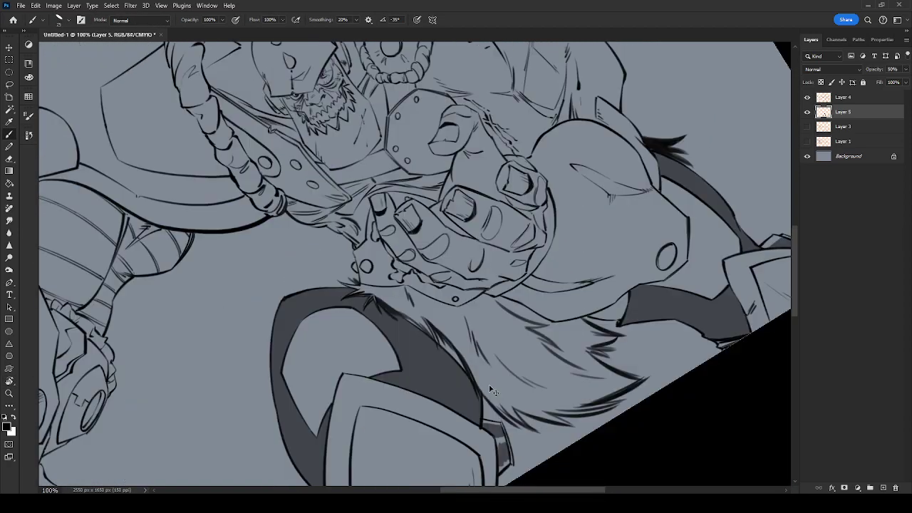
Shade the jagged beard solid dark on both sides of the character's jaw.
key("ctrl+minus")
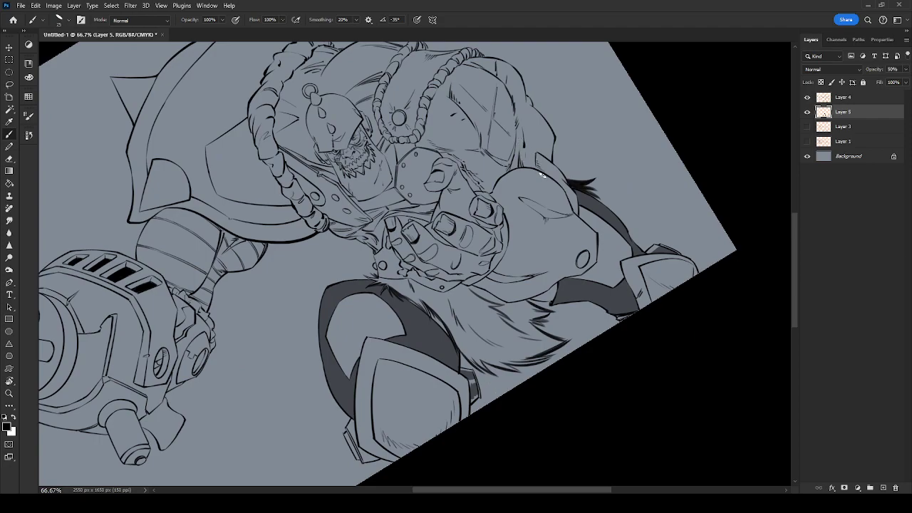
mouse_move(528, 191)
left_mouse_down()
mouse_move(565, 204)
mouse_move(637, 157)
mouse_move(621, 356)
mouse_move(580, 382)
mouse_move(624, 306)
mouse_move(530, 292)
left_mouse_up()
key("ctrl+plus")
key("ctrl+plus")
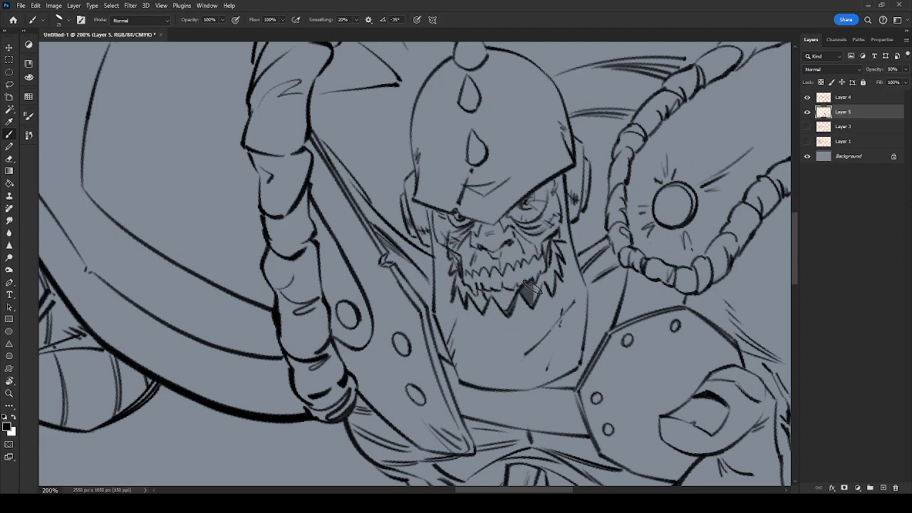
left_click_drag(531, 303, 553, 266)
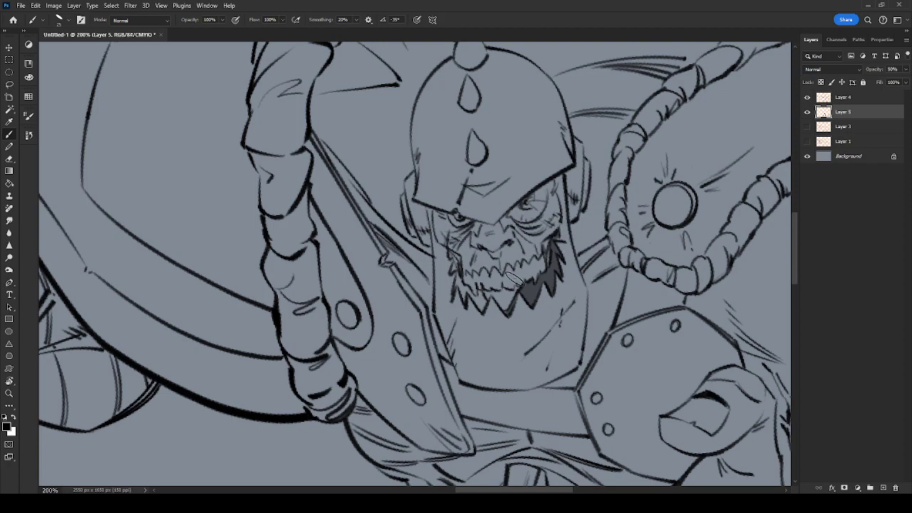
mouse_move(474, 300)
left_mouse_down()
mouse_move(482, 296)
mouse_move(452, 285)
mouse_move(451, 272)
left_mouse_up()
Shade the small side piece on the outer side of the front leg's large knee guard.
left_click_drag(568, 320, 455, 238)
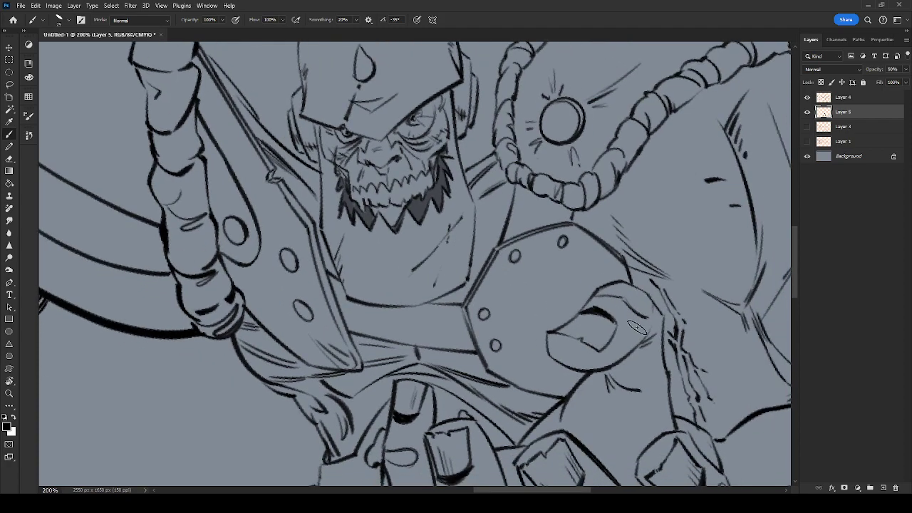
left_click_drag(558, 326, 533, 228)
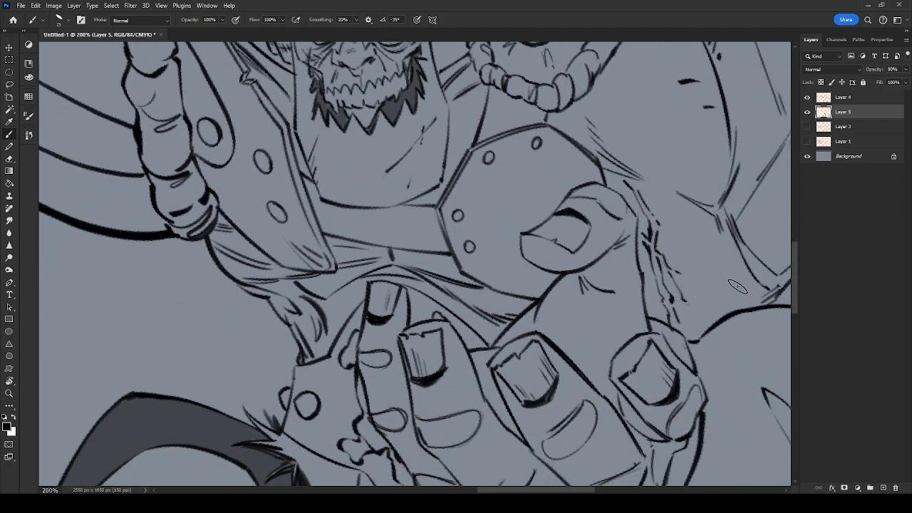
key("ctrl+minus")
left_click_drag(738, 286, 568, 282)
key("e")
left_click_drag(368, 219, 431, 268)
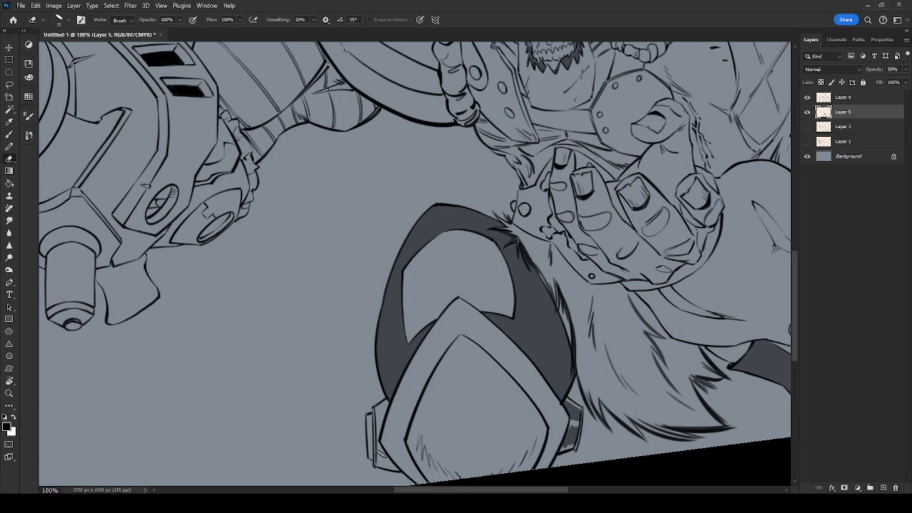
key("b")
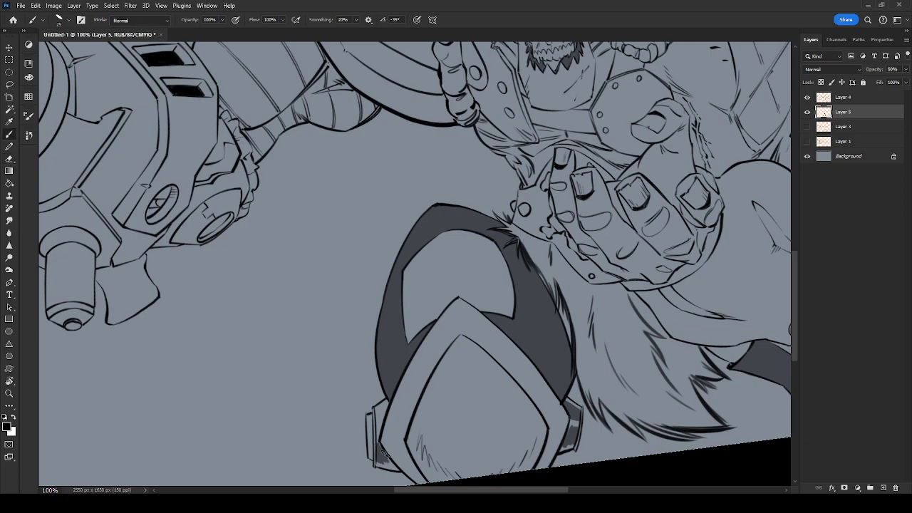
mouse_move(518, 302)
left_mouse_down()
mouse_move(246, 245)
mouse_move(230, 252)
mouse_move(544, 322)
left_mouse_up()
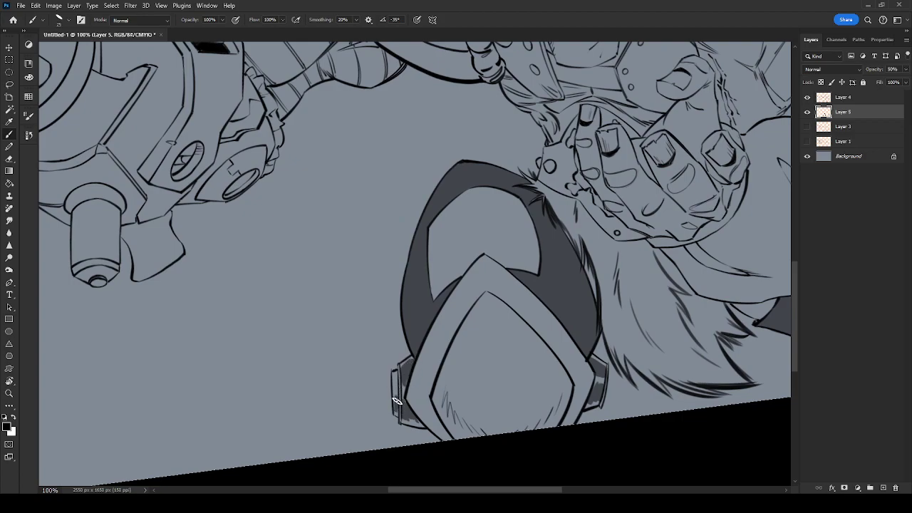
left_click_drag(689, 333, 499, 397)
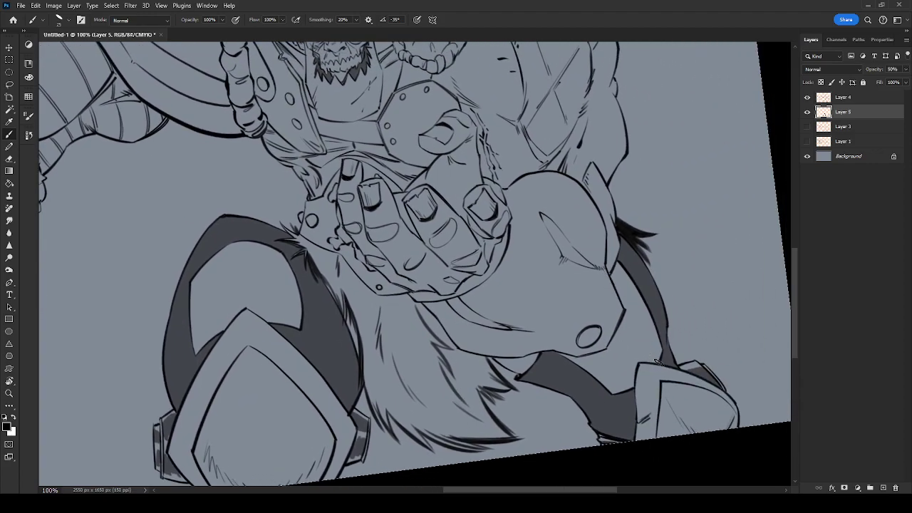
left_click_drag(707, 416, 576, 321)
mouse_move(517, 365)
left_mouse_down()
mouse_move(621, 362)
mouse_move(617, 352)
mouse_move(591, 350)
mouse_move(727, 402)
left_mouse_up()
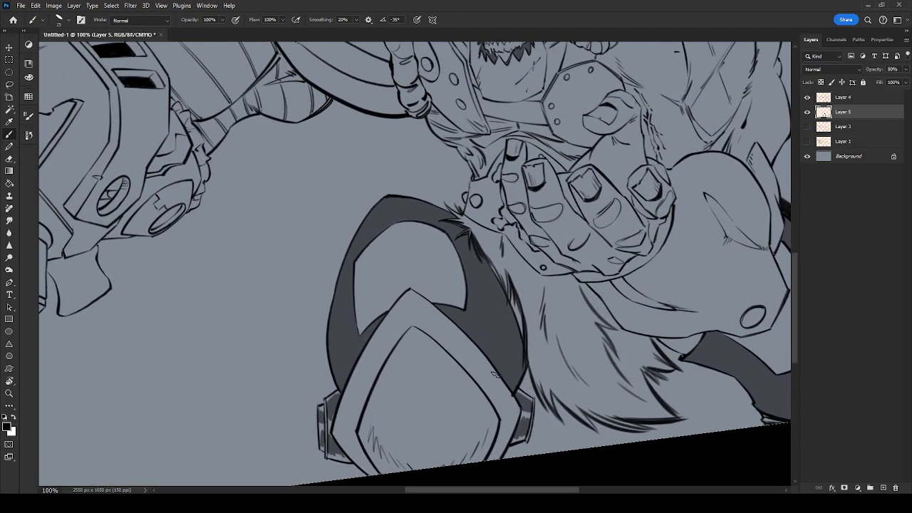
mouse_move(447, 289)
left_mouse_down()
mouse_move(611, 363)
mouse_move(559, 299)
mouse_move(624, 423)
mouse_move(482, 315)
mouse_move(517, 279)
left_mouse_up()
key("ctrl+z")
left_click_drag(449, 310, 523, 252)
key("ctrl+z")
key("ctrl+z")
Shade a curved band across the gun arm's sleeve, plus dark patches on its narrow wrist part and the smaller bulge below.
mouse_move(448, 311)
left_mouse_down()
mouse_move(476, 276)
mouse_move(525, 242)
mouse_move(465, 288)
mouse_move(527, 245)
left_mouse_up()
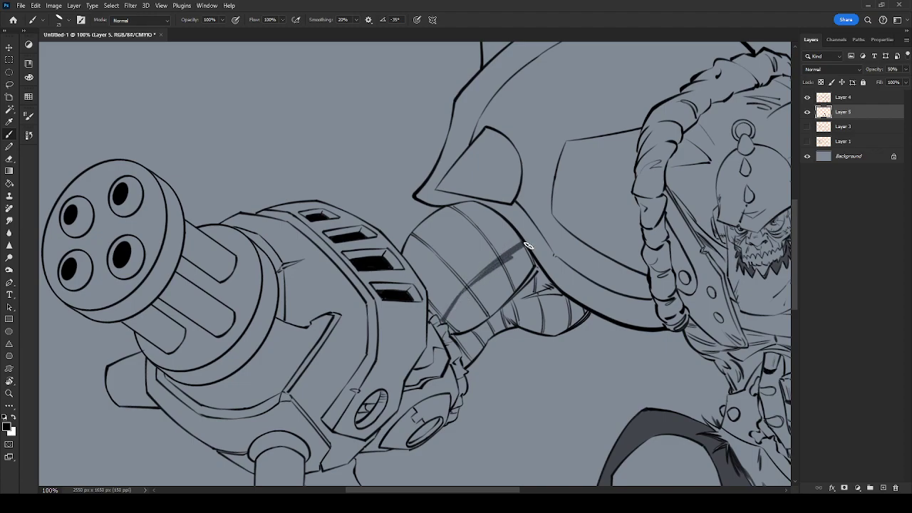
left_click_drag(479, 327, 477, 330)
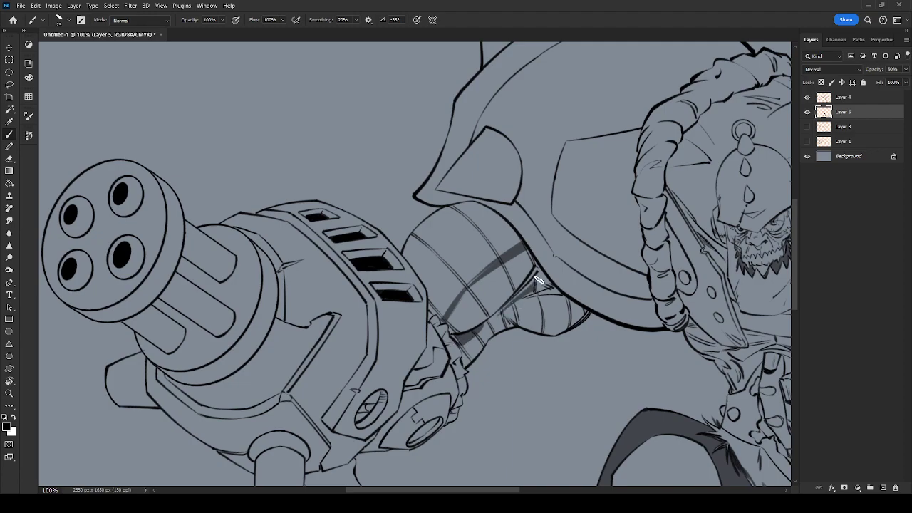
mouse_move(512, 311)
left_mouse_down()
mouse_move(570, 312)
mouse_move(550, 306)
mouse_move(564, 300)
left_mouse_up()
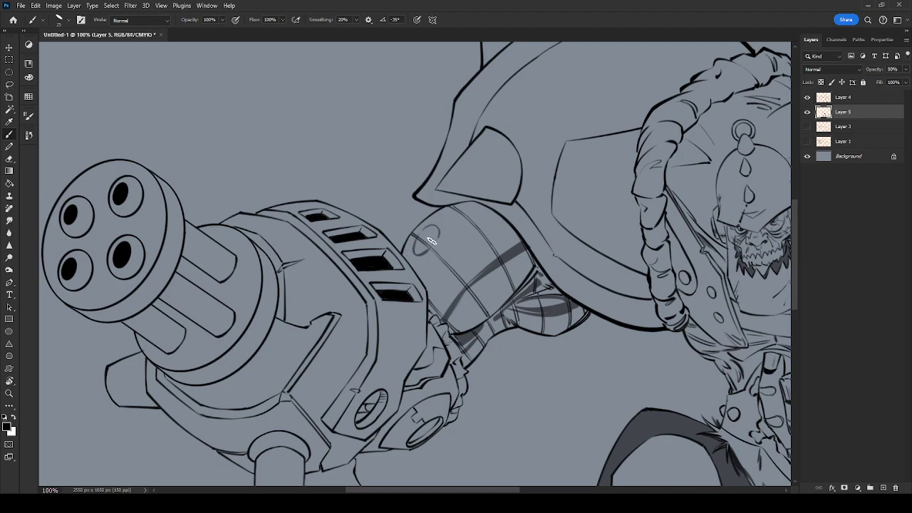
left_click_drag(426, 225, 481, 203)
Shade the sleeve's edge beside the shoulder plate and its wrist folds, and erase the loop mark near the sleeve's top.
key("r")
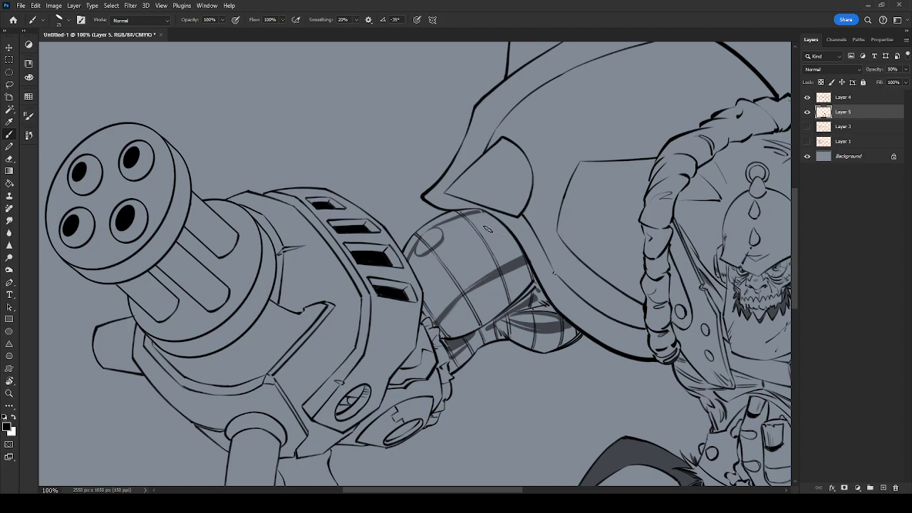
mouse_move(478, 214)
left_mouse_down()
mouse_move(519, 252)
mouse_move(508, 242)
left_mouse_up()
left_click_drag(488, 213, 521, 250)
left_click_drag(468, 350, 452, 368)
left_click_drag(485, 338, 491, 334)
key("e")
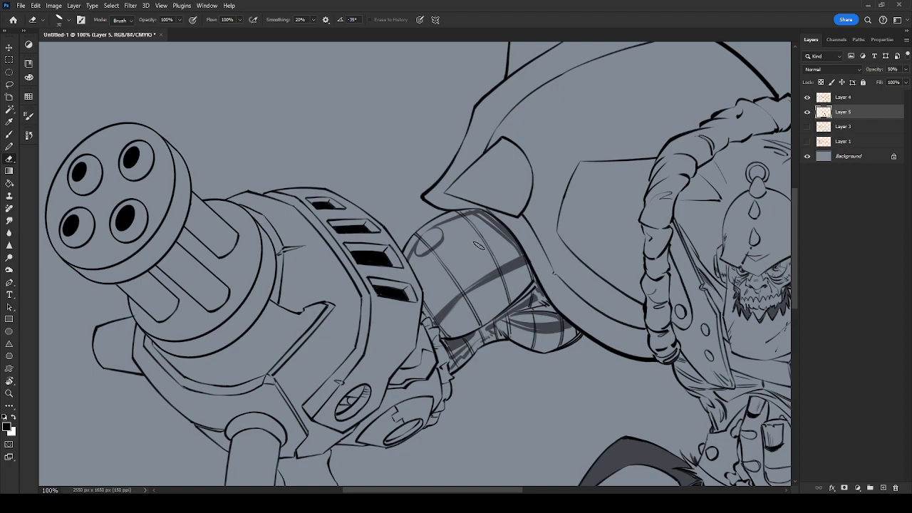
mouse_move(439, 239)
left_mouse_down()
mouse_move(404, 268)
mouse_move(465, 215)
left_mouse_up()
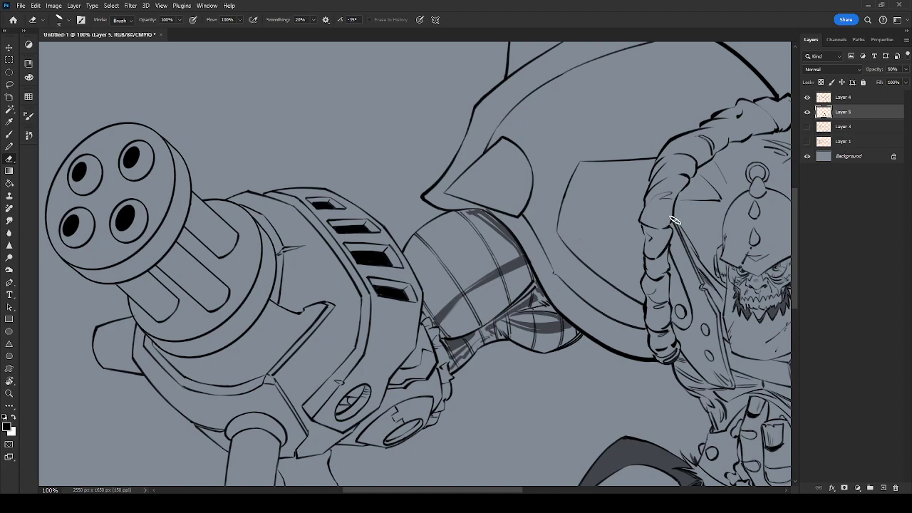
Widen the sleeve's curved band into a broad solid shadow and darken patches near its top and on the smaller bulge.
left_click_drag(733, 234, 682, 250)
mouse_move(581, 280)
left_mouse_down()
mouse_move(615, 243)
mouse_move(644, 271)
left_mouse_up()
key("b")
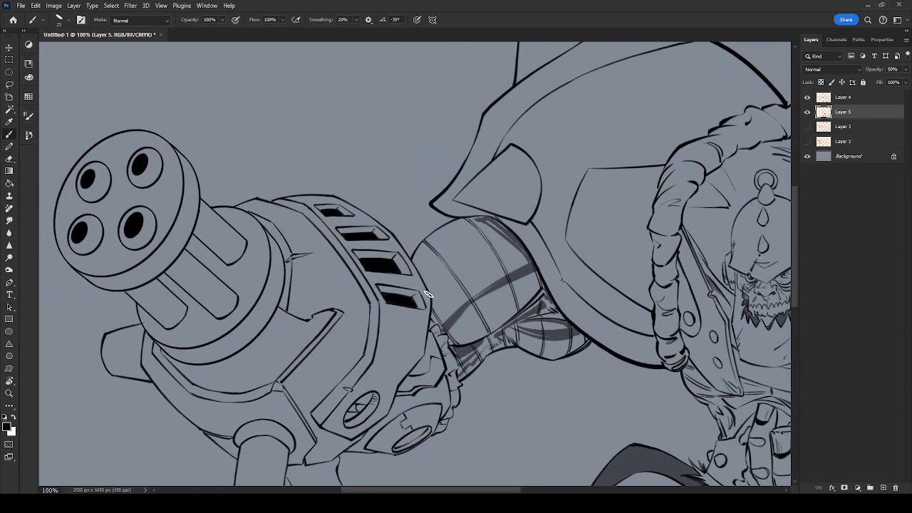
mouse_move(440, 296)
left_mouse_down()
mouse_move(489, 250)
mouse_move(515, 249)
left_mouse_up()
mouse_move(433, 298)
left_mouse_down()
mouse_move(440, 325)
mouse_move(436, 299)
mouse_move(468, 268)
mouse_move(514, 249)
left_mouse_up()
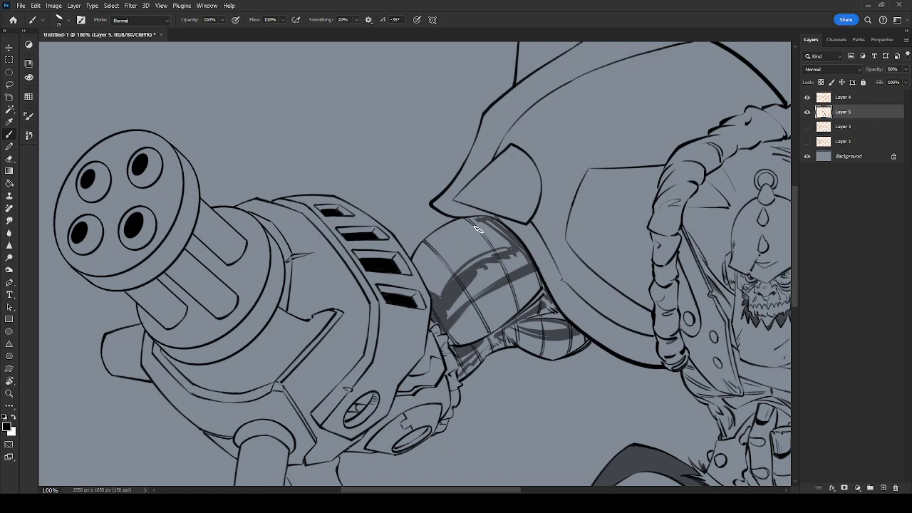
mouse_move(466, 285)
left_mouse_down()
mouse_move(445, 316)
mouse_move(518, 267)
mouse_move(486, 278)
mouse_move(495, 266)
mouse_move(528, 255)
left_mouse_up()
mouse_move(476, 223)
left_mouse_down()
mouse_move(427, 253)
mouse_move(462, 236)
left_mouse_up()
mouse_move(454, 335)
left_mouse_down()
mouse_move(505, 312)
mouse_move(504, 320)
left_mouse_up()
left_click_drag(606, 318, 470, 332)
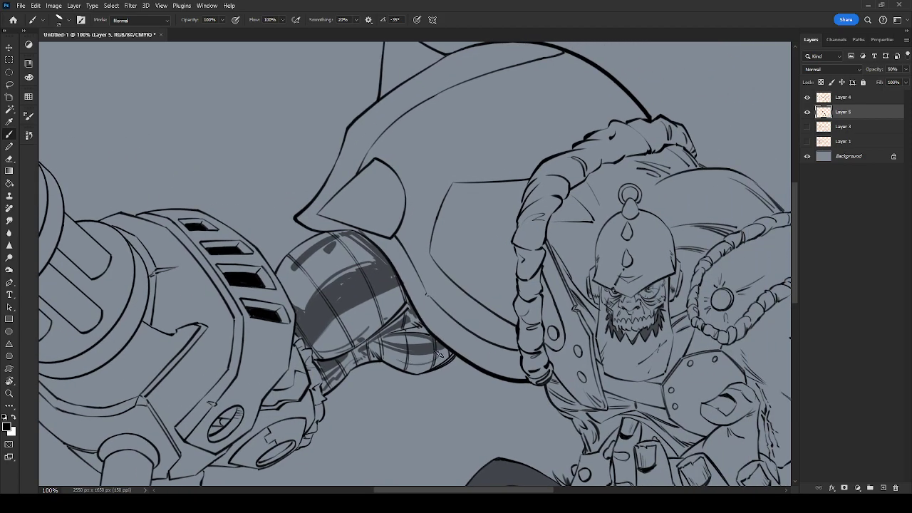
left_click_drag(422, 369, 451, 353)
Shade the front spike on the shoulder plate as a dark wedge with streaked edges, leaving one side light.
left_click_drag(481, 254, 565, 330)
key("r")
left_click_drag(632, 316, 386, 359)
key("b")
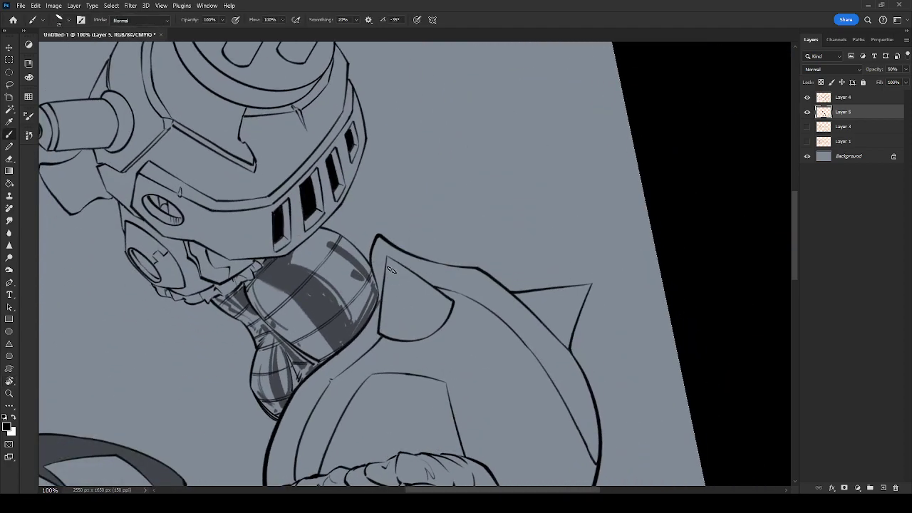
left_click_drag(388, 263, 406, 330)
mouse_move(391, 265)
left_mouse_down()
mouse_move(412, 337)
mouse_move(393, 267)
mouse_move(419, 335)
left_mouse_up()
mouse_move(391, 266)
left_mouse_down()
mouse_move(422, 302)
mouse_move(444, 308)
mouse_move(435, 300)
mouse_move(444, 309)
mouse_move(431, 321)
mouse_move(395, 273)
mouse_move(421, 336)
mouse_move(446, 313)
left_mouse_up()
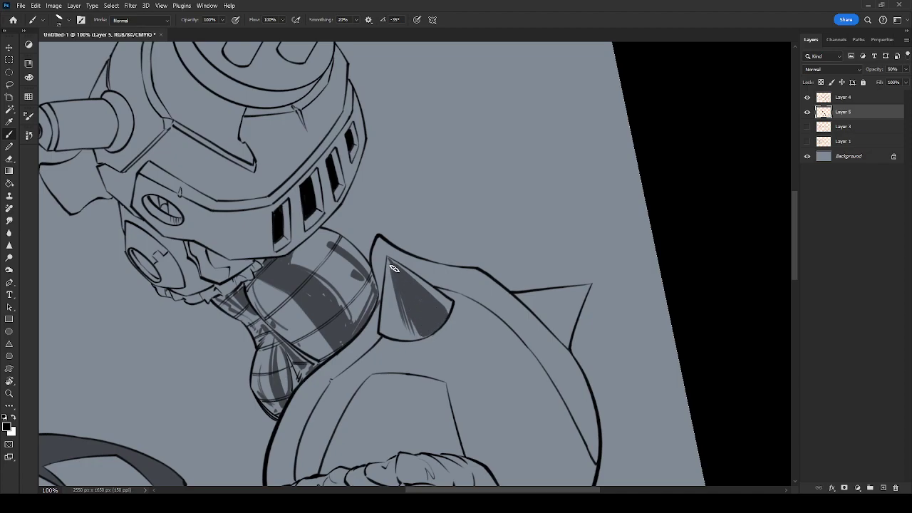
Shade the upper spike behind the shoulder plate's rim with a matching dark wedge and streaks.
mouse_move(584, 288)
left_mouse_down()
mouse_move(534, 326)
mouse_move(587, 288)
mouse_move(543, 339)
left_mouse_up()
key("r")
mouse_move(549, 385)
left_mouse_down()
mouse_move(565, 263)
mouse_move(560, 287)
left_mouse_up()
key("b")
left_click_drag(553, 257, 532, 312)
left_click_drag(550, 275, 542, 322)
mouse_move(552, 256)
left_mouse_down()
mouse_move(530, 304)
mouse_move(548, 263)
mouse_move(510, 314)
mouse_move(540, 287)
mouse_move(528, 276)
mouse_move(543, 328)
mouse_move(551, 322)
mouse_move(513, 313)
left_mouse_up()
key("e")
key("b")
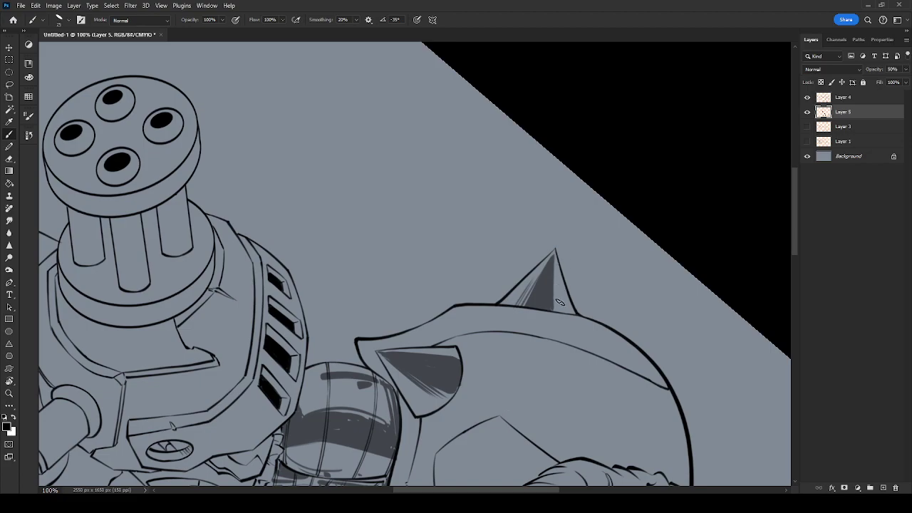
Shade a dark curved band around the helmet's crown and down its side, leaving the drop-shaped ornaments light.
left_click_drag(623, 386, 606, 190)
left_click_drag(382, 256, 372, 237)
left_click_drag(420, 274, 511, 323)
key("r")
left_click_drag(510, 379, 522, 350)
key("b")
mouse_move(517, 273)
left_mouse_down()
mouse_move(669, 404)
mouse_move(618, 409)
left_mouse_up()
key("ctrl+plus")
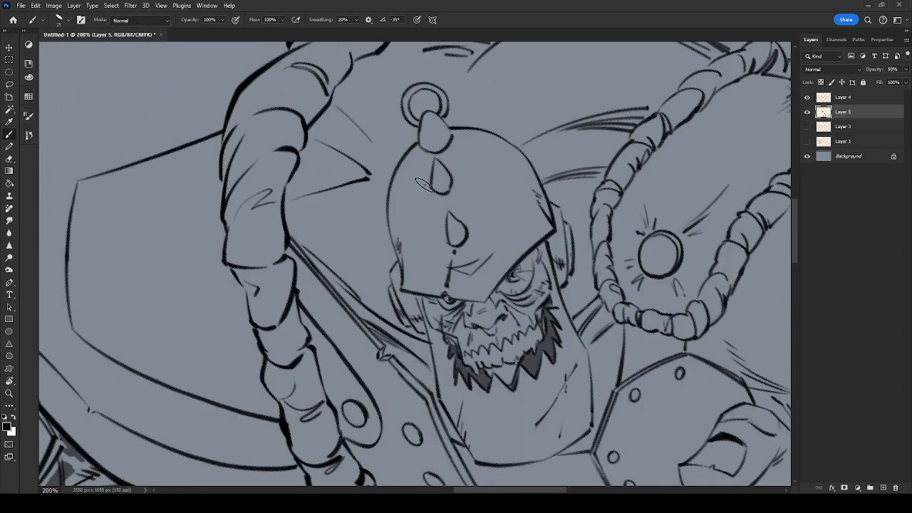
mouse_move(426, 152)
left_mouse_down()
mouse_move(394, 216)
mouse_move(392, 243)
mouse_move(426, 154)
mouse_move(421, 188)
mouse_move(429, 171)
mouse_move(427, 152)
mouse_move(413, 196)
mouse_move(431, 182)
mouse_move(411, 221)
left_mouse_up()
mouse_move(546, 221)
left_mouse_down()
mouse_move(503, 183)
mouse_move(457, 174)
left_mouse_up()
mouse_move(431, 212)
left_mouse_down()
mouse_move(488, 194)
mouse_move(448, 166)
mouse_move(471, 156)
mouse_move(545, 203)
mouse_move(491, 151)
mouse_move(450, 140)
mouse_move(440, 161)
mouse_move(467, 160)
mouse_move(472, 142)
mouse_move(463, 147)
mouse_move(534, 203)
mouse_move(512, 176)
mouse_move(529, 190)
mouse_move(438, 153)
mouse_move(397, 198)
mouse_move(456, 128)
left_mouse_up()
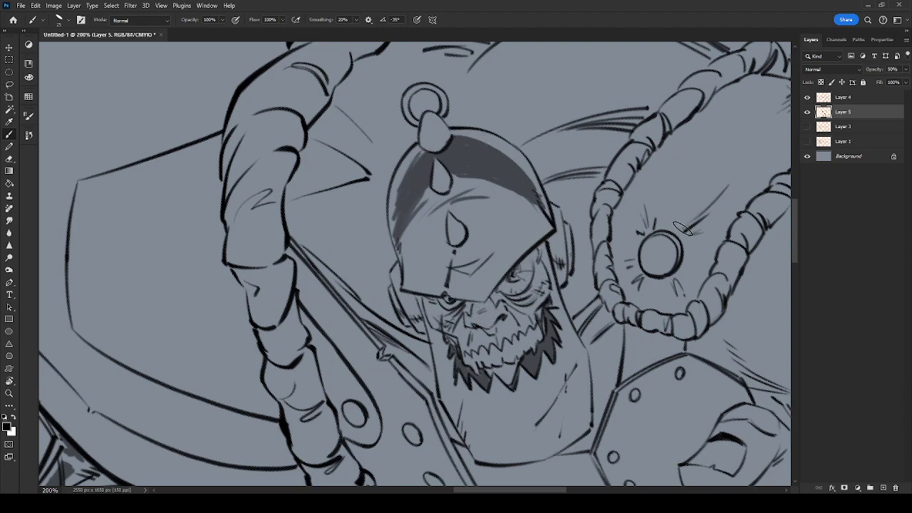
Shade the shoulder plate's lower rim from the front spike down to the braided rope.
key("ctrl+minus")
left_click_drag(494, 375, 612, 439)
key("r")
mouse_move(645, 309)
left_mouse_down()
mouse_move(597, 115)
mouse_move(456, 271)
left_mouse_up()
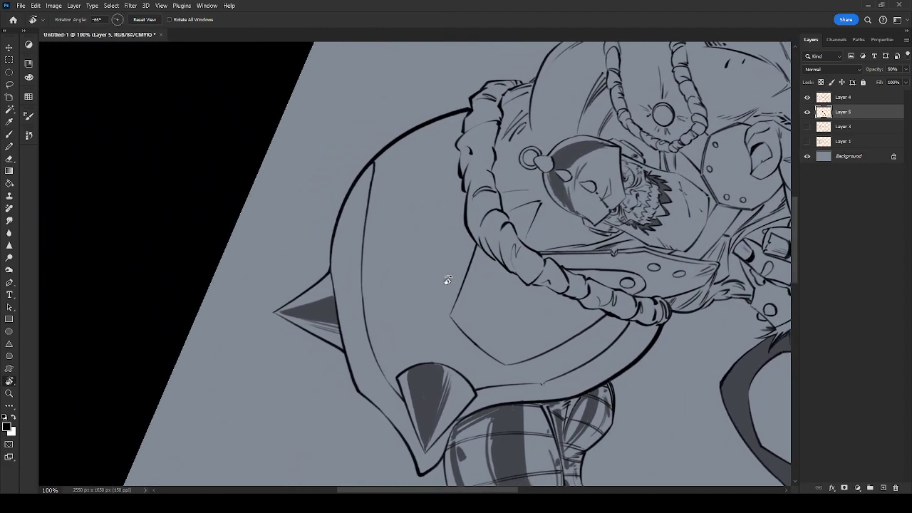
key("b")
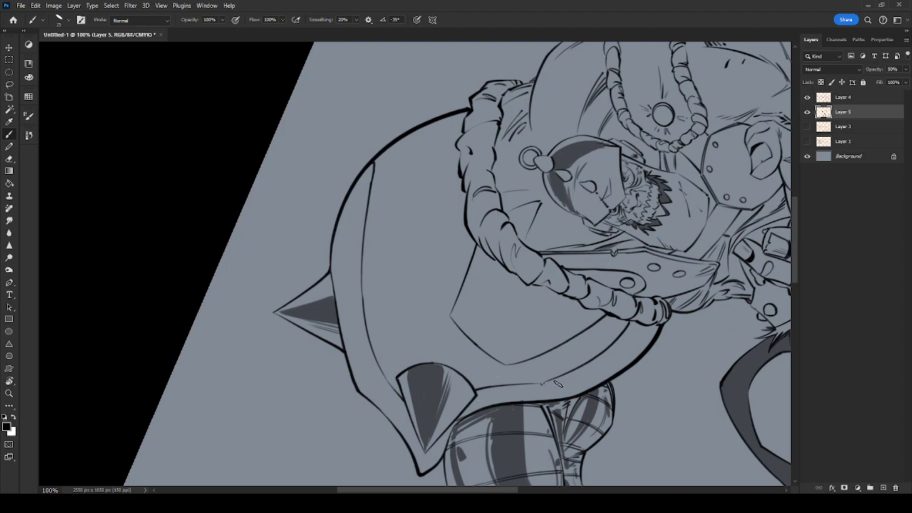
mouse_move(543, 386)
left_mouse_down()
mouse_move(635, 327)
mouse_move(608, 362)
mouse_move(637, 323)
mouse_move(591, 372)
mouse_move(603, 363)
mouse_move(546, 387)
mouse_move(555, 334)
mouse_move(640, 320)
mouse_move(454, 440)
mouse_move(359, 400)
mouse_move(393, 353)
mouse_move(413, 297)
mouse_move(368, 246)
mouse_move(393, 307)
mouse_move(387, 287)
mouse_move(394, 342)
left_mouse_up()
left_click_drag(390, 288, 399, 365)
mouse_move(396, 319)
left_mouse_down()
mouse_move(396, 349)
mouse_move(398, 307)
mouse_move(388, 284)
mouse_move(399, 293)
mouse_move(394, 367)
mouse_move(395, 338)
left_mouse_up()
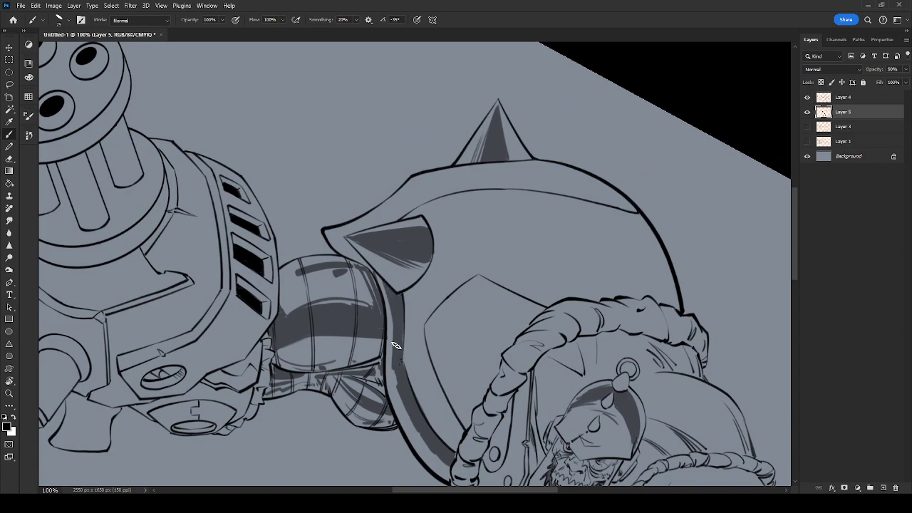
Shade the gun's side panel below the row of vents, fading it out with hatched strokes.
left_click_drag(459, 332, 682, 308)
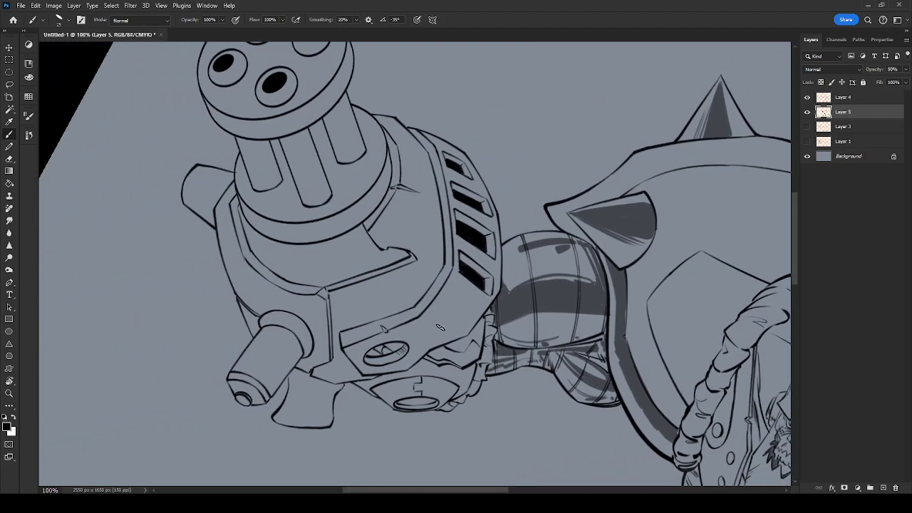
mouse_move(458, 341)
left_mouse_down()
mouse_move(425, 322)
mouse_move(426, 310)
mouse_move(439, 312)
mouse_move(430, 297)
left_mouse_up()
mouse_move(483, 326)
left_mouse_down()
mouse_move(441, 285)
mouse_move(481, 310)
mouse_move(466, 300)
mouse_move(431, 307)
mouse_move(444, 287)
mouse_move(437, 310)
left_mouse_up()
key("e")
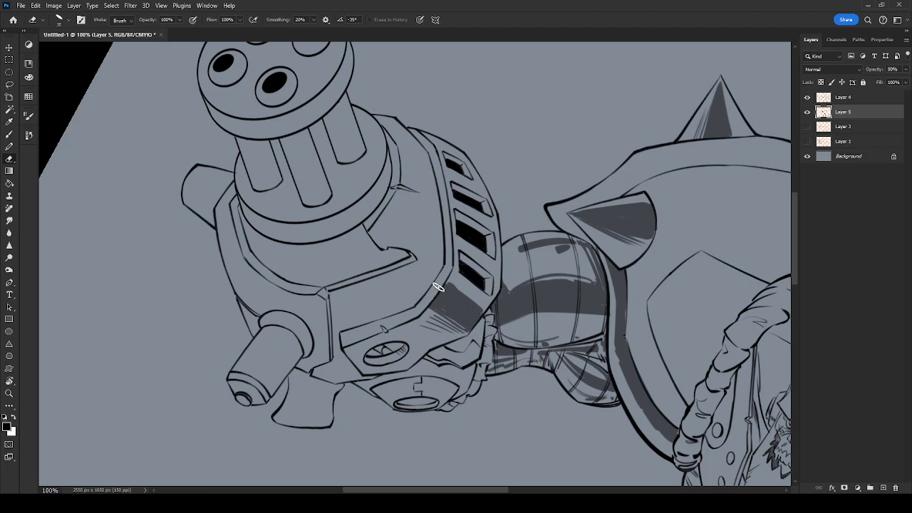
key("b")
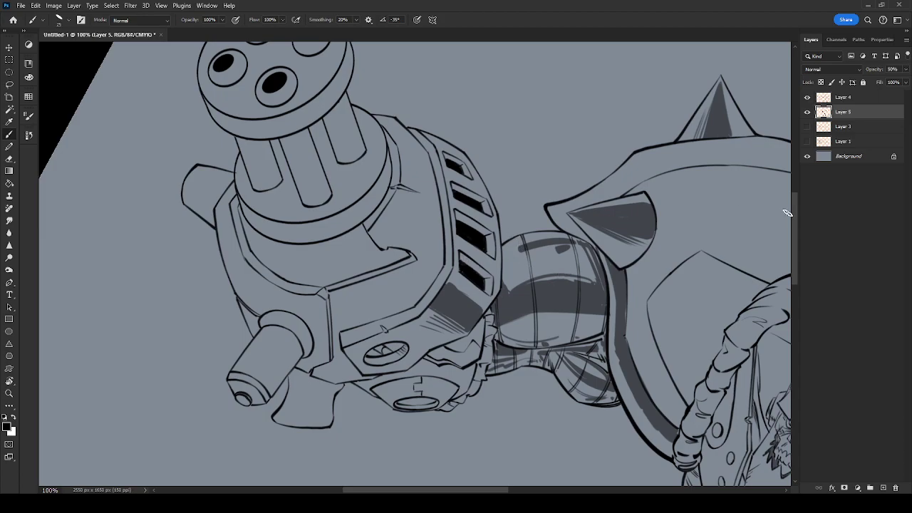
Erase thin light rims from the front thigh's shading along its outer edge and its lower edge beside the fur.
key("ctrl+minus")
key("ctrl+minus")
left_click_drag(688, 387, 616, 254)
scroll(645, 208, "right", 1)
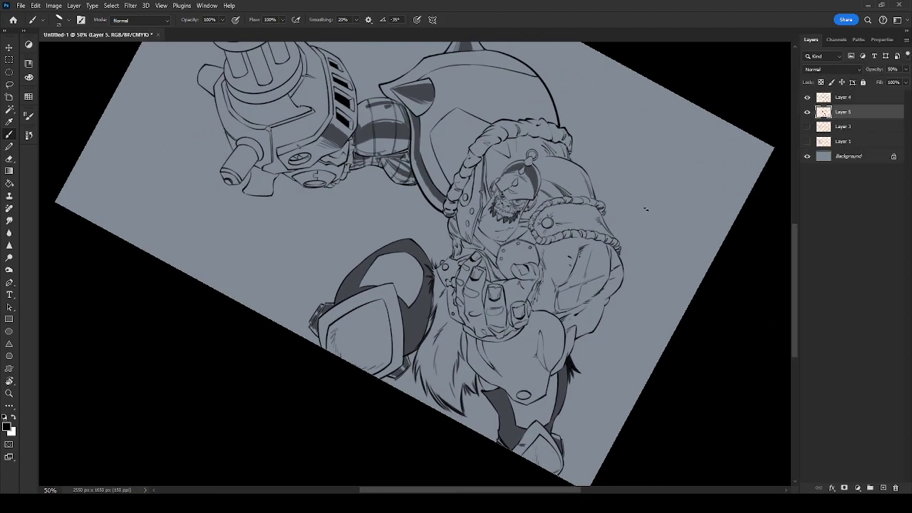
key("ctrl+plus")
key("ctrl+plus")
left_click_drag(491, 318, 637, 335)
key("e")
left_click_drag(429, 299, 397, 358)
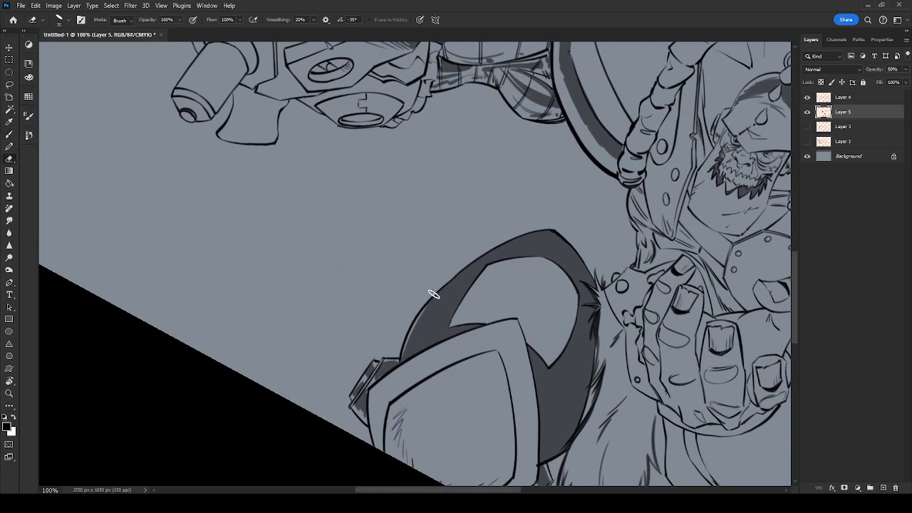
left_click_drag(437, 291, 407, 362)
mouse_move(453, 284)
left_mouse_down()
mouse_move(488, 252)
mouse_move(451, 294)
mouse_move(460, 274)
left_mouse_up()
key("ctrl+z")
key("ctrl+z")
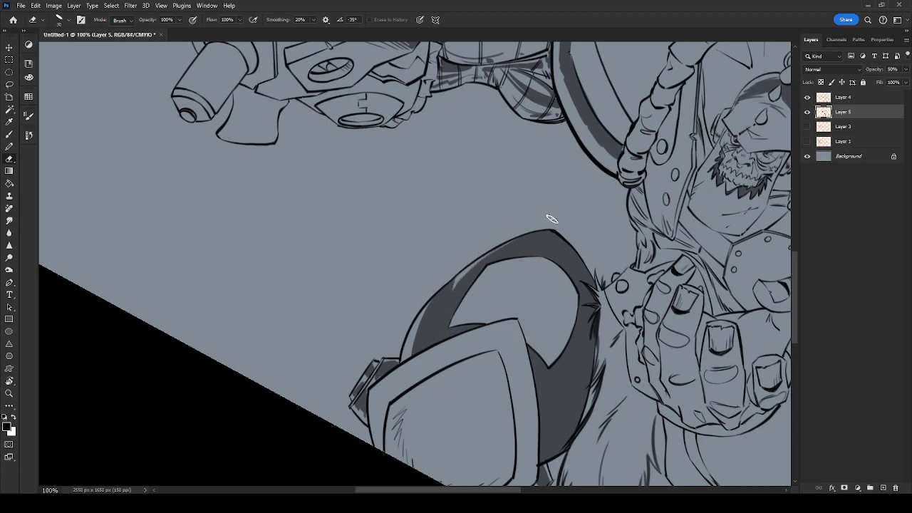
left_click_drag(563, 365, 522, 254)
left_click_drag(545, 324, 501, 359)
Erase light rims and streaks from the rear leg's shading, along its outer strip and down the inner part beside the knee guard.
left_click_drag(556, 338, 395, 253)
key("r")
left_click_drag(608, 353, 645, 209)
mouse_move(705, 285)
left_mouse_down()
mouse_move(627, 332)
mouse_move(474, 380)
left_mouse_up()
key("b")
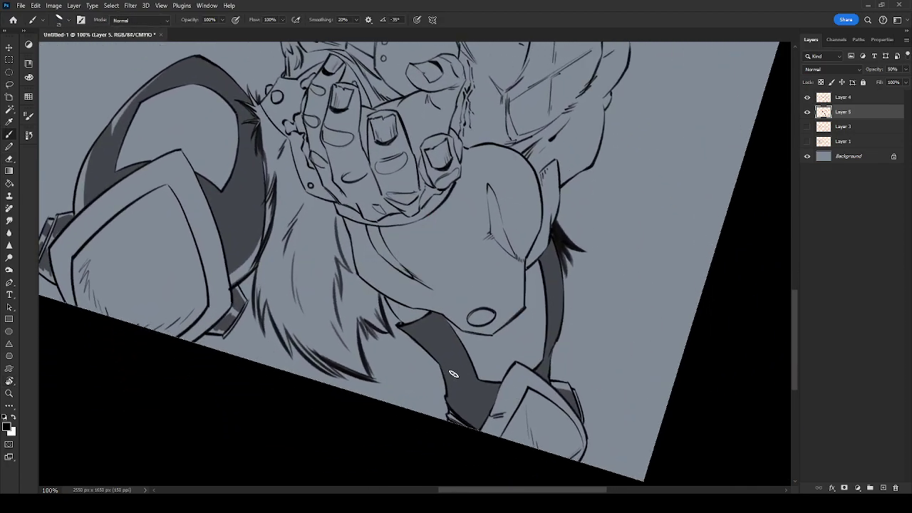
key("e")
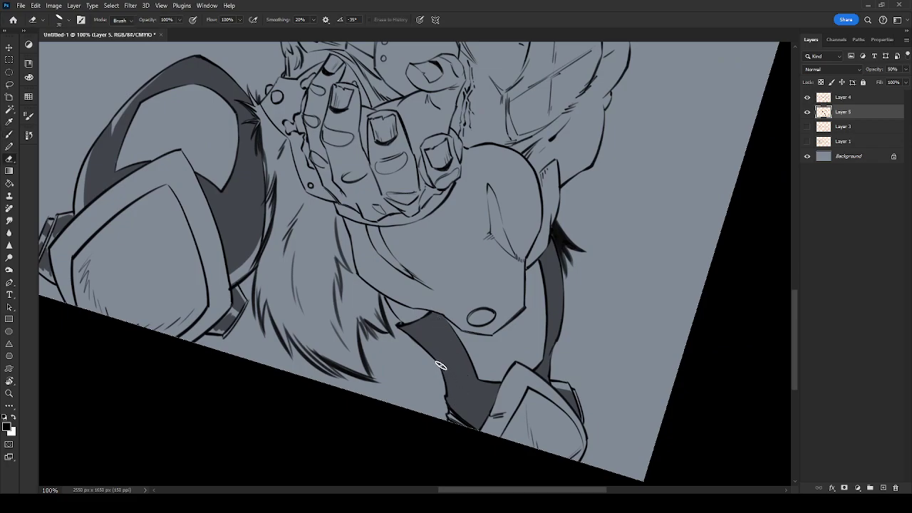
mouse_move(451, 371)
left_mouse_down()
mouse_move(455, 403)
mouse_move(473, 417)
mouse_move(458, 403)
mouse_move(448, 362)
mouse_move(412, 328)
mouse_move(451, 366)
mouse_move(413, 332)
mouse_move(426, 326)
mouse_move(413, 331)
mouse_move(477, 389)
mouse_move(486, 414)
mouse_move(477, 418)
mouse_move(471, 382)
mouse_move(420, 335)
mouse_move(453, 371)
mouse_move(479, 421)
left_mouse_up()
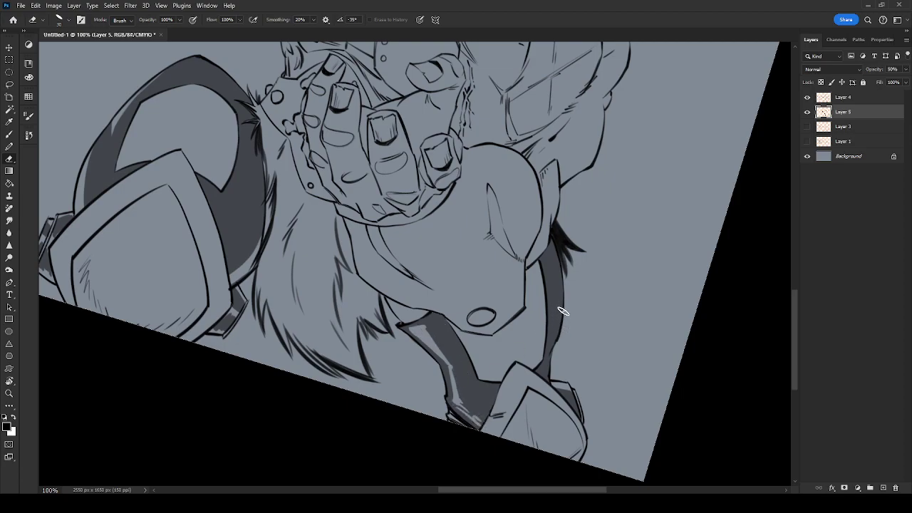
mouse_move(552, 352)
left_mouse_down()
mouse_move(564, 269)
mouse_move(567, 289)
mouse_move(560, 262)
mouse_move(562, 312)
mouse_move(561, 264)
left_mouse_up()
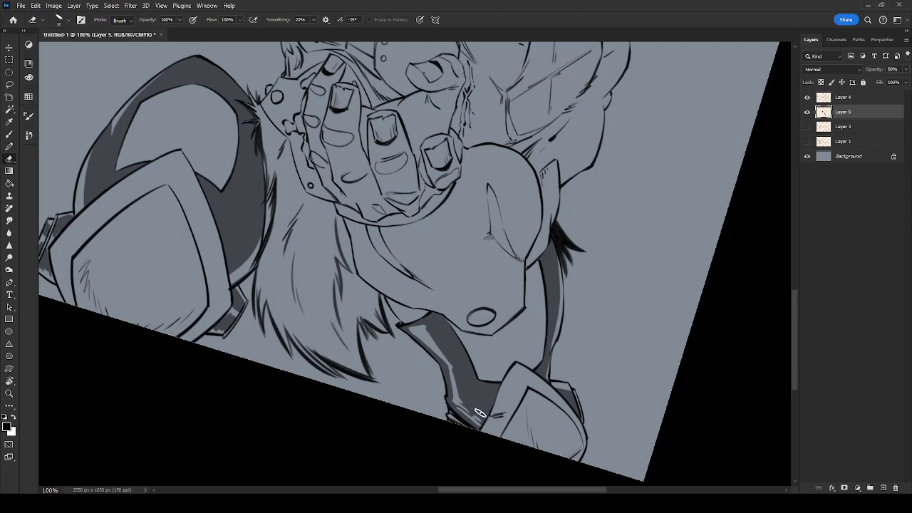
left_click_drag(474, 390, 477, 416)
left_click_drag(422, 312, 496, 384)
left_click_drag(544, 341, 673, 247)
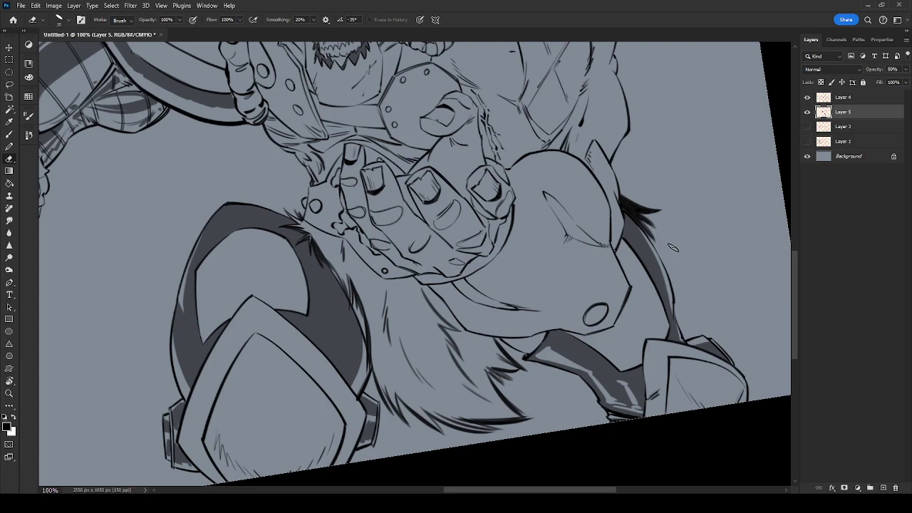
Shrink the eraser to 10 px and erase a thin light sliver in the plaid sleeve's shading where it meets the gun.
key("ctrl+minus")
key("ctrl+minus")
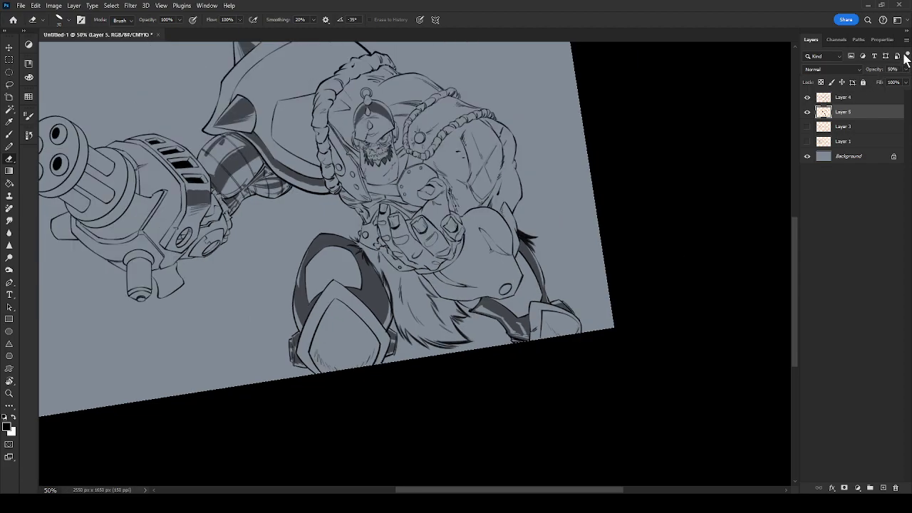
key("ctrl+plus")
key("ctrl+plus")
key("ctrl+plus")
left_click_drag(517, 216, 783, 285)
left_click_drag(483, 241, 756, 366)
left_click_drag(535, 245, 735, 364)
key("b")
key("e")
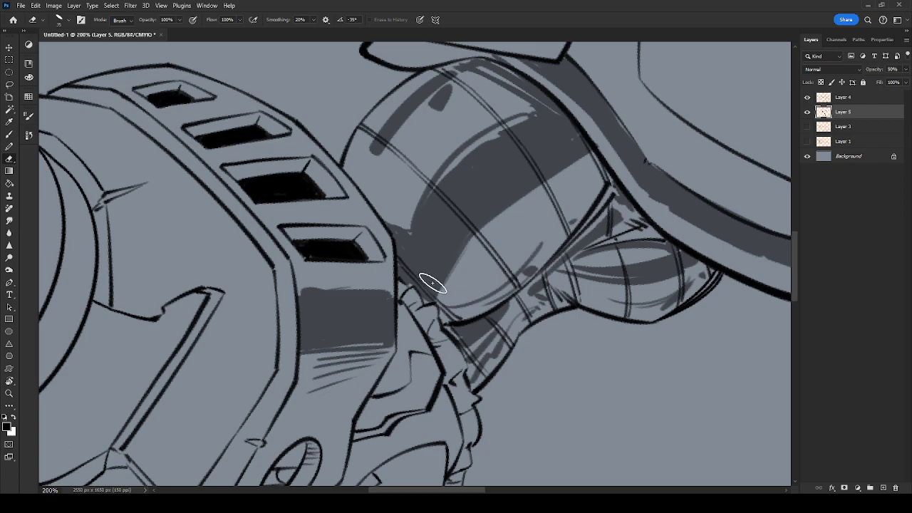
key("bracketleft")
key("bracketleft")
key("bracketleft")
key("ctrl+z")
left_click_drag(400, 256, 436, 295)
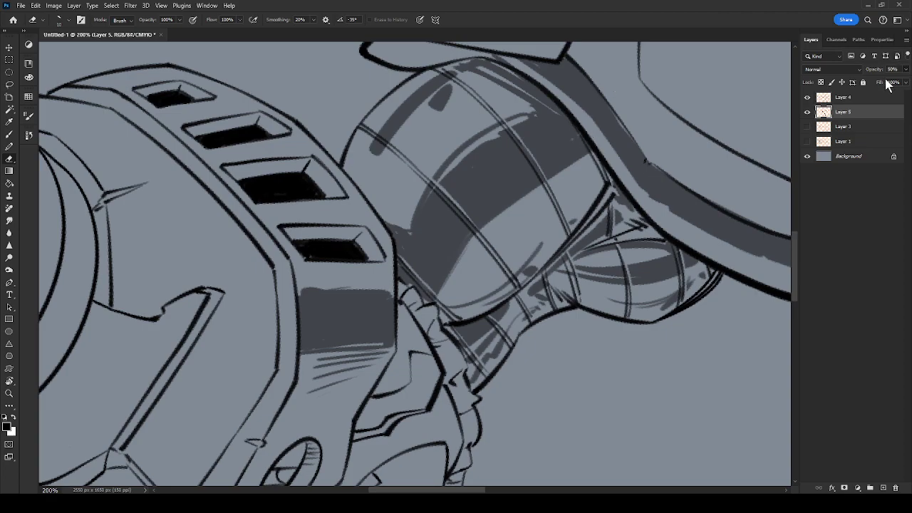
Raise Layer 5's opacity to 100% so the blocked-in shading is solid black across the figure.
left_click_drag(875, 69, 899, 83)
key("ctrl+minus")
key("ctrl+minus")
left_click_drag(690, 364, 483, 308)
key("r")
left_click_drag(700, 351, 671, 392)
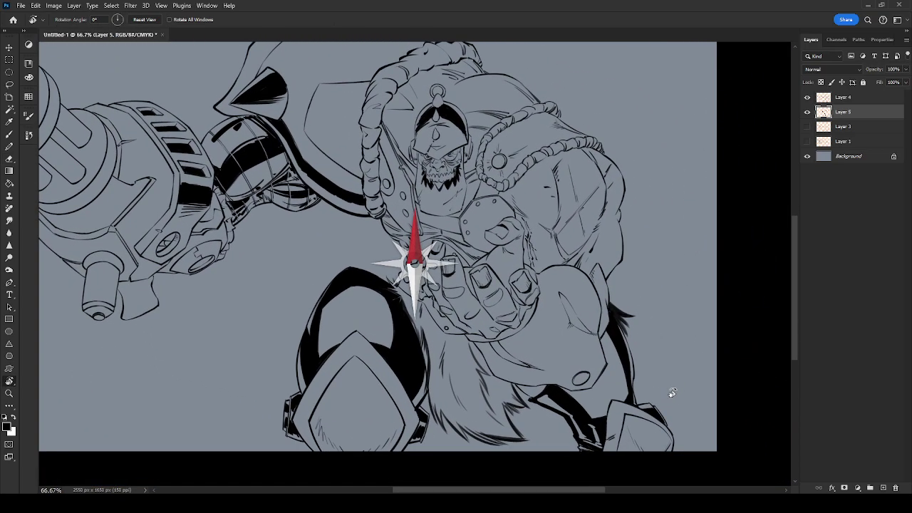
key("e")
left_click_drag(670, 331, 694, 361)
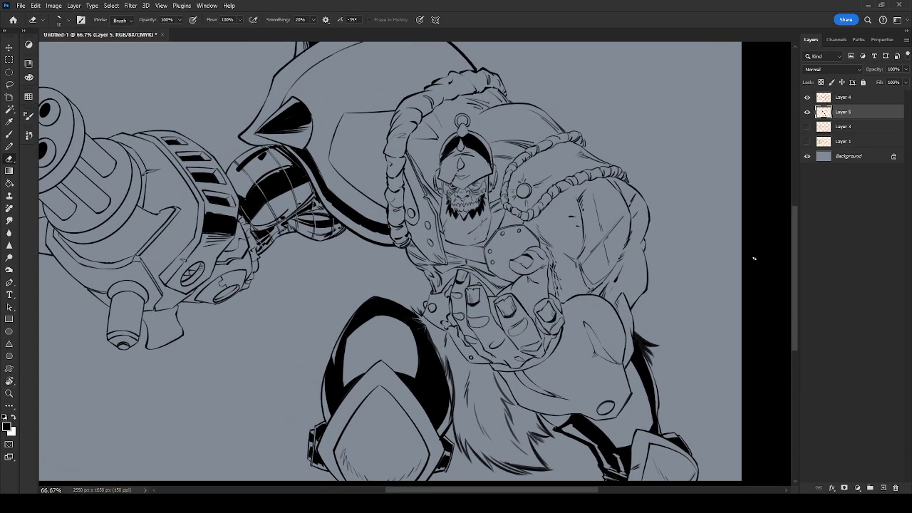
Erase the dark band from the helmet's crown, keeping only its line art and drop-shaped ornaments.
key("ctrl+plus")
left_click_drag(614, 211, 630, 327)
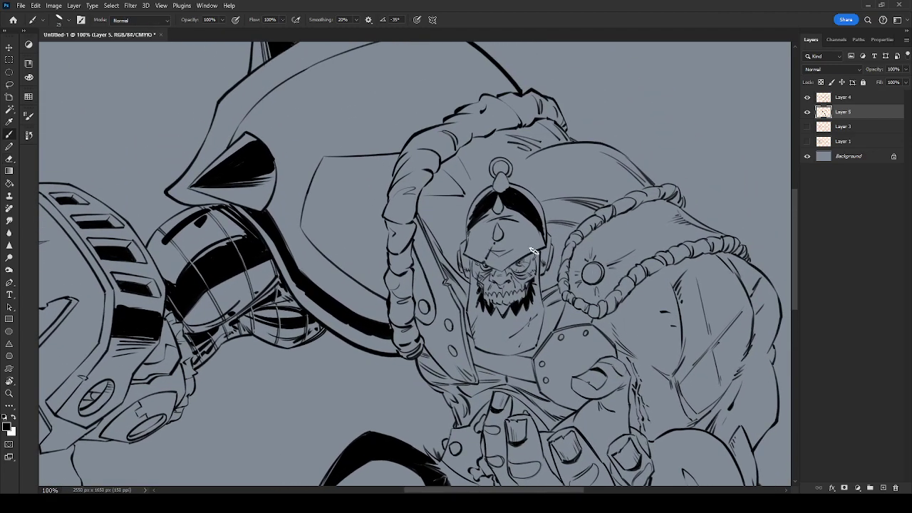
mouse_move(549, 235)
left_mouse_down()
mouse_move(550, 194)
mouse_move(527, 190)
mouse_move(473, 222)
left_mouse_up()
left_click_drag(634, 343, 584, 162)
key("ctrl+minus")
key("ctrl+minus")
left_click_drag(605, 284, 638, 320)
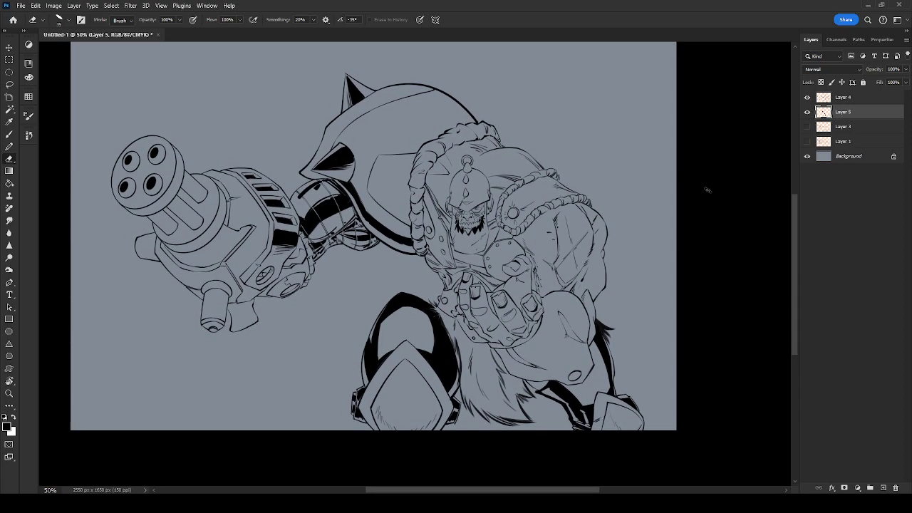
left_click(851, 98)
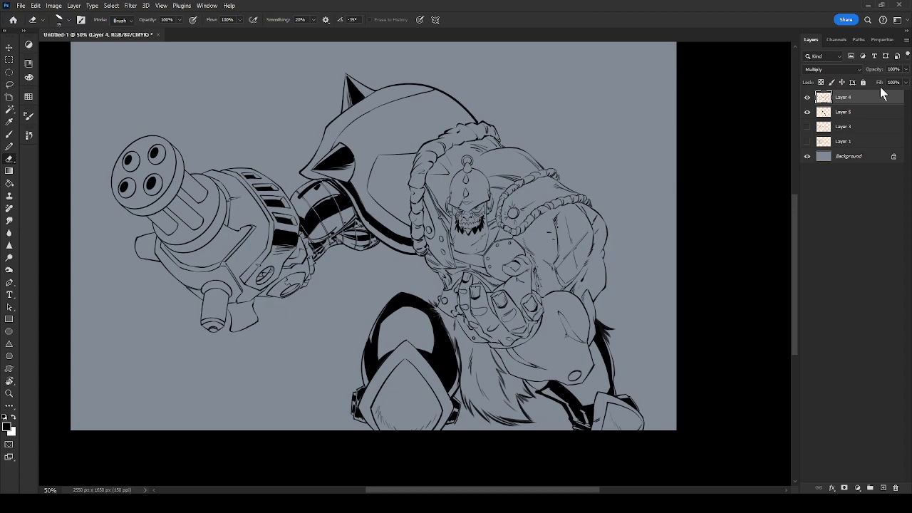
key("Delete")
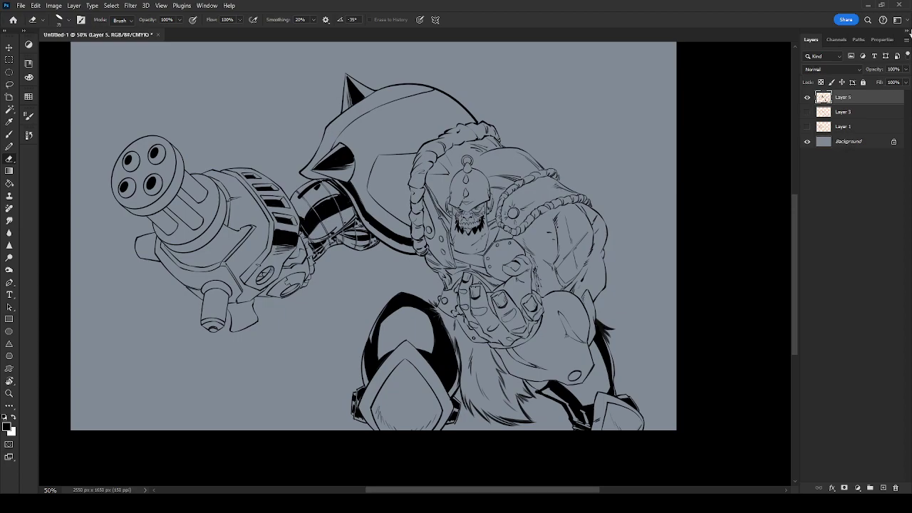
key("ctrl+plus")
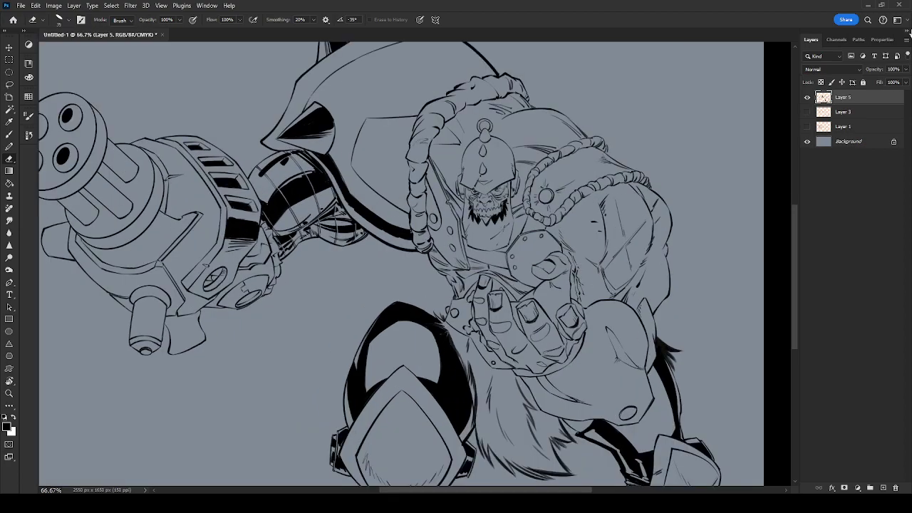
key("ctrl+z")
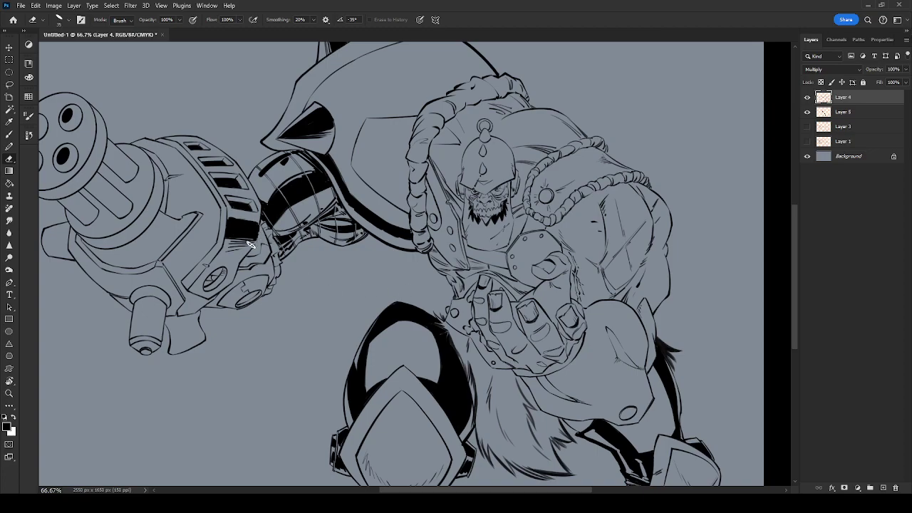
Erase the gun's side-panel shading below the vents on Layer 5, and merge Layer 4 down into Layer 5.
left_click(842, 112)
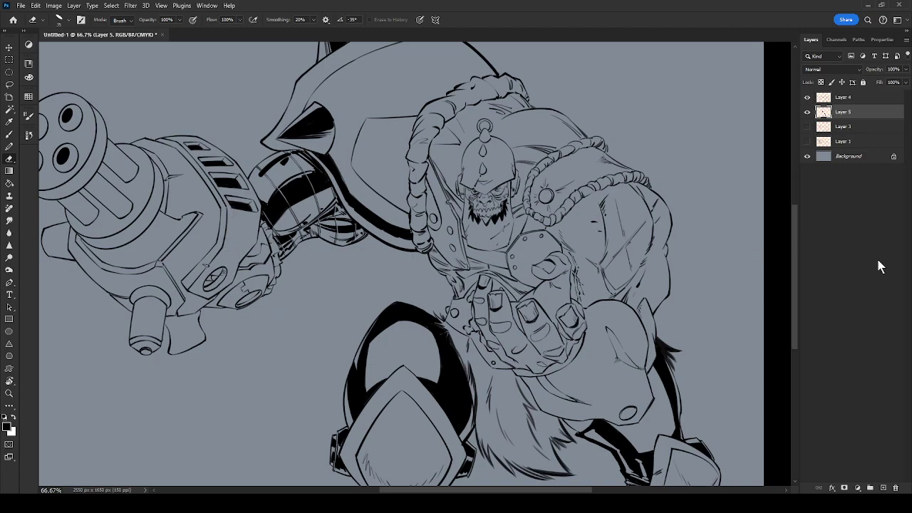
left_click(861, 97)
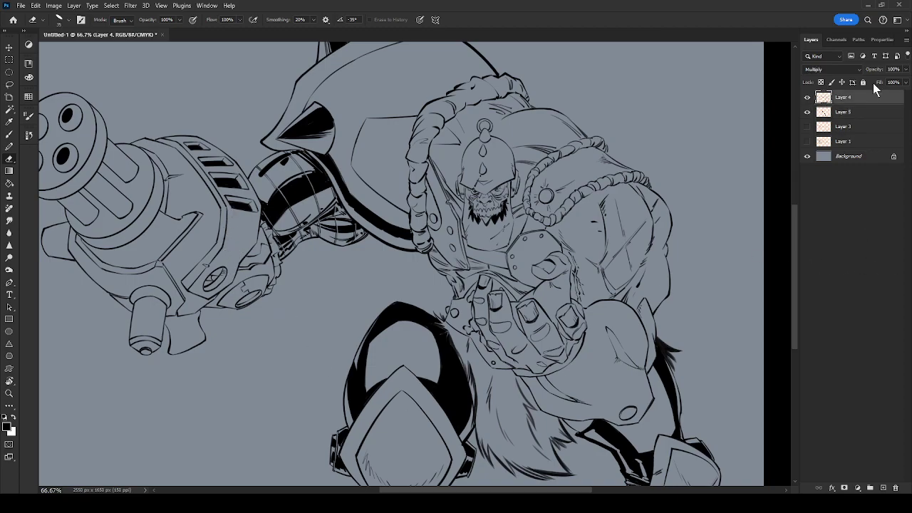
key("ctrl+e")
Hatch the small gap between the octagonal studded plate and the shoulder's braided rope with fine parallel lines, using a smaller brush.
key("ctrl+plus")
key("ctrl+plus")
left_click_drag(680, 288, 493, 384)
key("r")
mouse_move(641, 291)
left_mouse_down()
mouse_move(698, 181)
mouse_move(693, 167)
left_mouse_up()
left_click_drag(578, 254, 580, 350)
key("b")
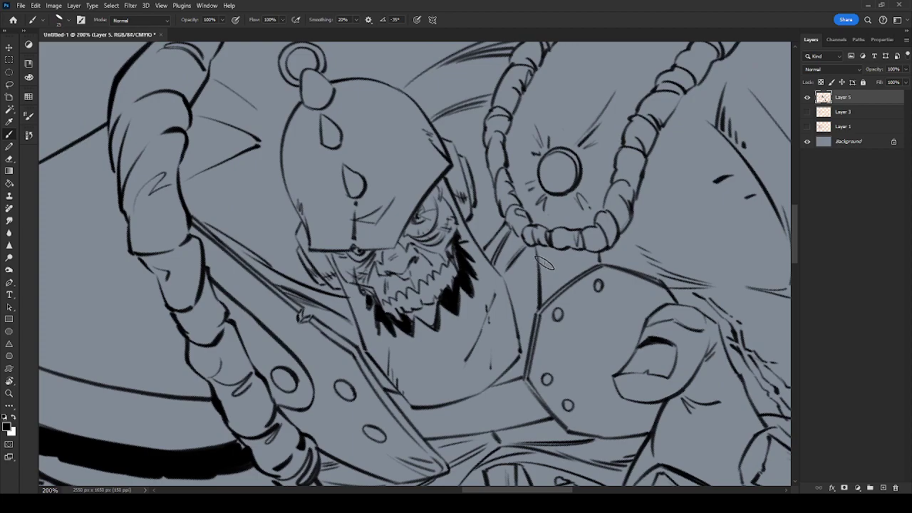
key("bracketleft")
key("bracketleft")
key("bracketleft")
key("bracketleft")
key("bracketleft")
key("r")
mouse_move(579, 266)
left_mouse_down()
mouse_move(542, 178)
mouse_move(456, 157)
mouse_move(562, 212)
mouse_move(498, 222)
mouse_move(471, 245)
left_mouse_up()
key("b")
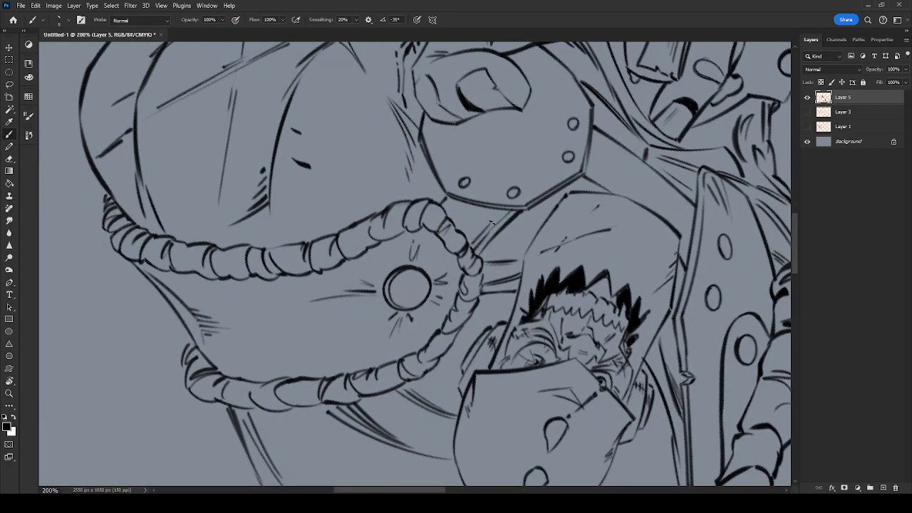
mouse_move(493, 216)
left_mouse_down()
mouse_move(470, 237)
mouse_move(473, 227)
mouse_move(464, 227)
left_mouse_up()
Draw the first fine hatch lines on the collar band below the neck, along the edge nearest the chin.
left_click_drag(590, 280, 434, 163)
key("r")
mouse_move(618, 284)
left_mouse_down()
mouse_move(609, 182)
mouse_move(561, 110)
left_mouse_up()
key("b")
mouse_move(539, 228)
left_mouse_down()
mouse_move(528, 300)
mouse_move(545, 342)
mouse_move(608, 266)
mouse_move(613, 378)
mouse_move(622, 375)
left_mouse_up()
key("r")
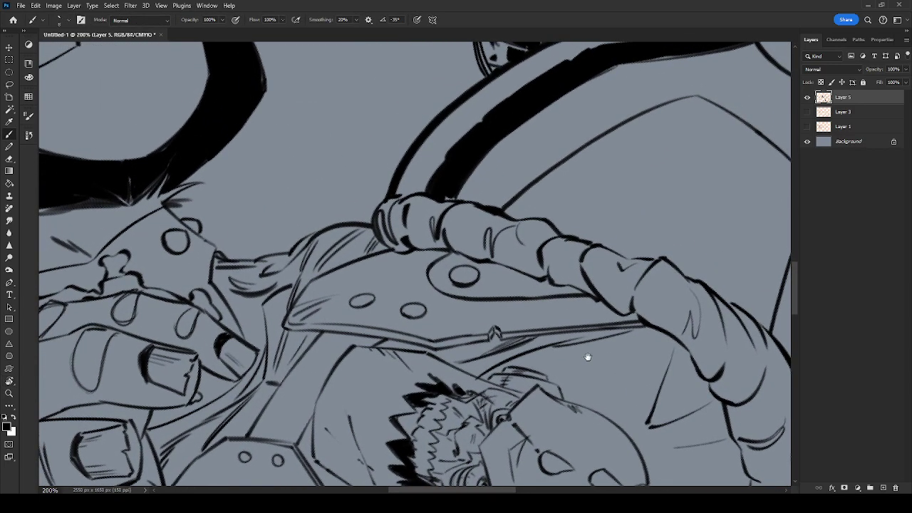
left_click_drag(588, 338, 543, 291)
key("r")
left_click_drag(546, 374, 653, 360)
left_click_drag(423, 260, 483, 276)
key("b")
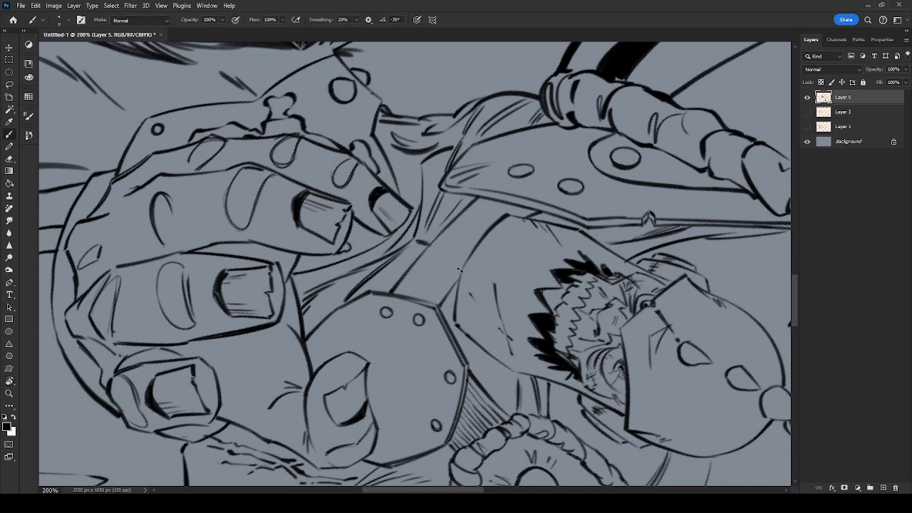
mouse_move(435, 304)
left_mouse_down()
mouse_move(458, 267)
mouse_move(433, 298)
left_mouse_up()
left_click_drag(481, 232, 421, 305)
key("ctrl+z")
mouse_move(479, 233)
left_mouse_down()
mouse_move(423, 299)
mouse_move(472, 234)
mouse_move(430, 279)
mouse_move(424, 290)
mouse_move(508, 206)
left_mouse_up()
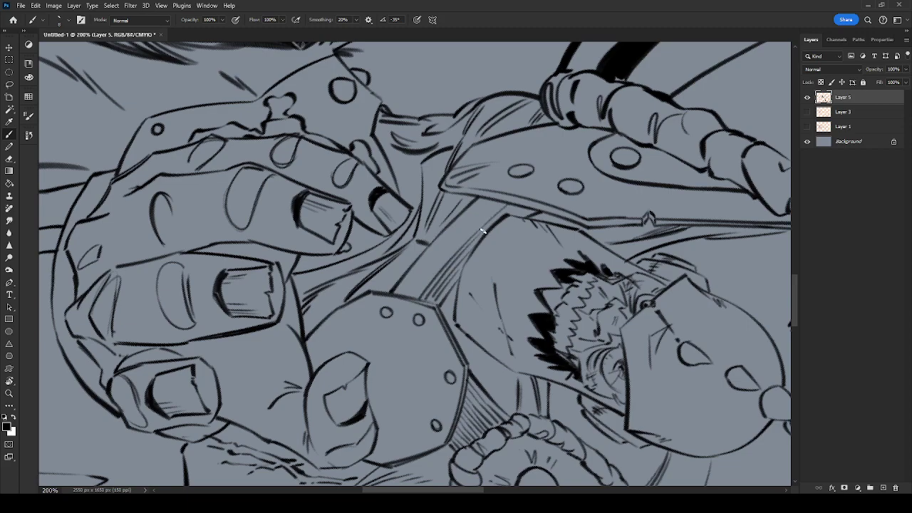
Fill the rest of the collar band between the studded lapel and the octagonal plate with dense parallel hatch lines.
key("e")
key("b")
left_click_drag(453, 251, 413, 299)
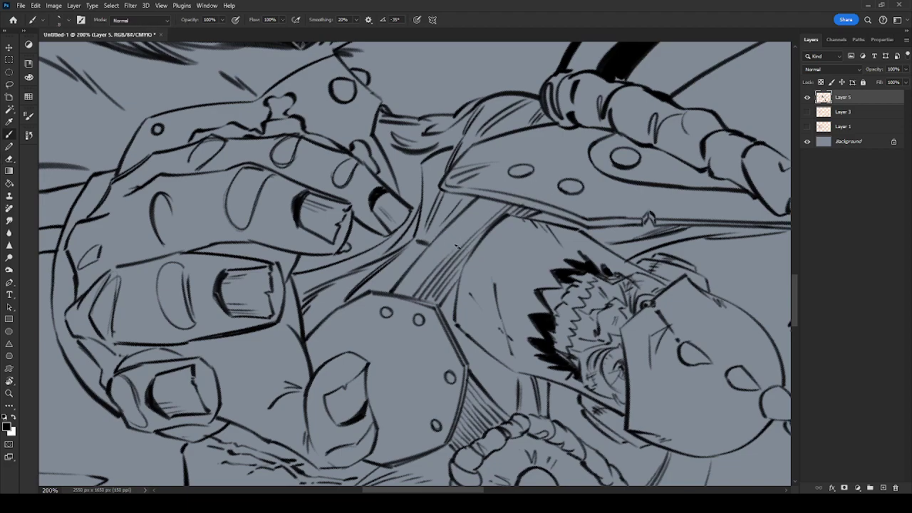
left_click_drag(449, 250, 495, 205)
left_click_drag(453, 246, 408, 296)
left_click_drag(445, 247, 403, 294)
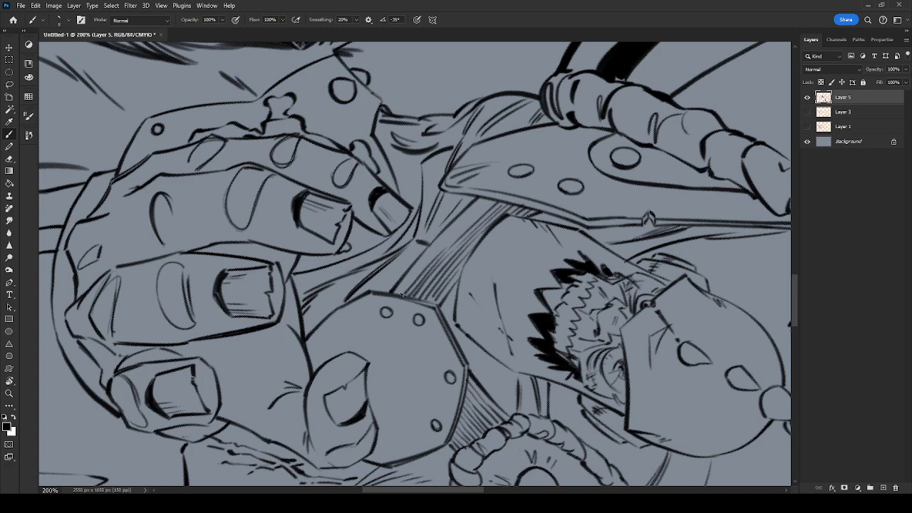
left_click_drag(443, 248, 494, 198)
left_click_drag(448, 239, 493, 199)
left_click_drag(445, 240, 487, 201)
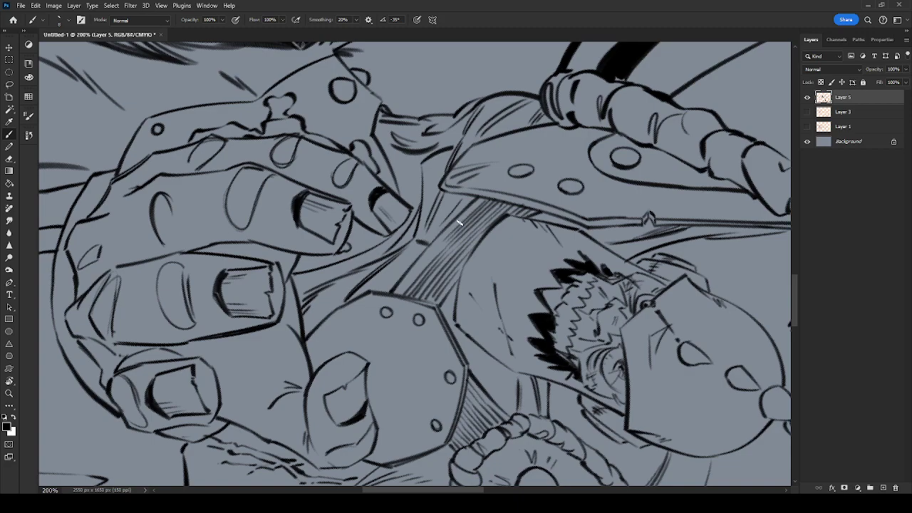
left_click_drag(441, 245, 398, 298)
left_click_drag(444, 240, 396, 294)
left_click_drag(435, 244, 392, 298)
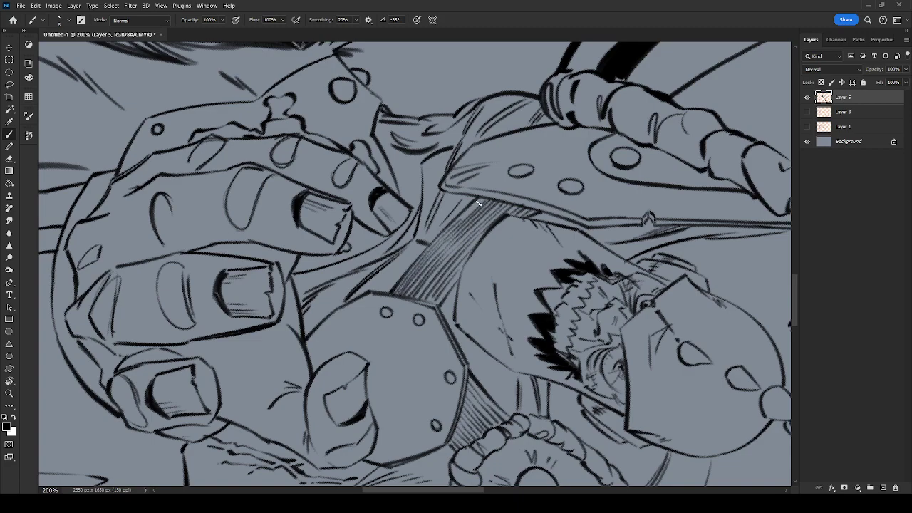
Examine the new hatching against the whole figure, and ready the Eraser over the plaid sleeve's shading.
key("r")
mouse_move(472, 310)
left_mouse_down()
mouse_move(519, 270)
mouse_move(590, 320)
mouse_move(501, 117)
mouse_move(470, 114)
left_mouse_up()
key("b")
left_click_drag(661, 168, 533, 174)
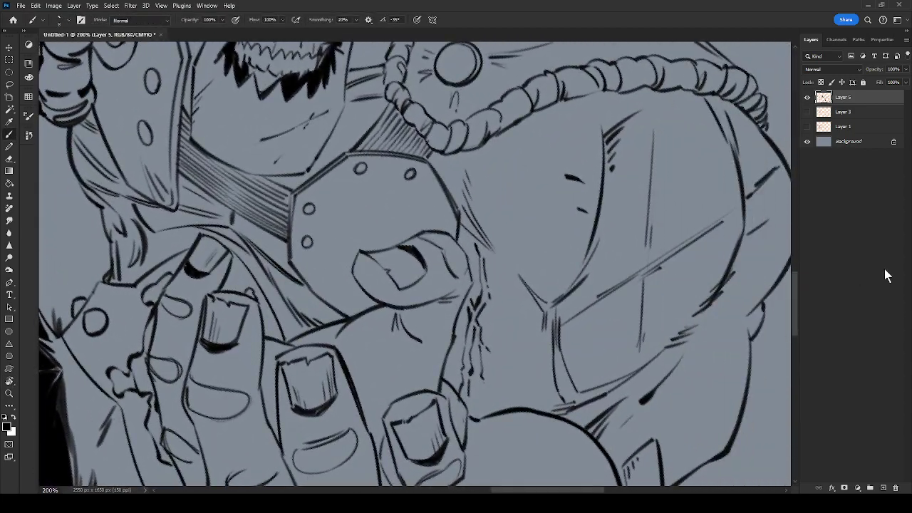
key("ctrl+minus")
key("ctrl+minus")
mouse_move(570, 338)
left_mouse_down()
mouse_move(624, 336)
mouse_move(643, 346)
mouse_move(654, 335)
left_mouse_up()
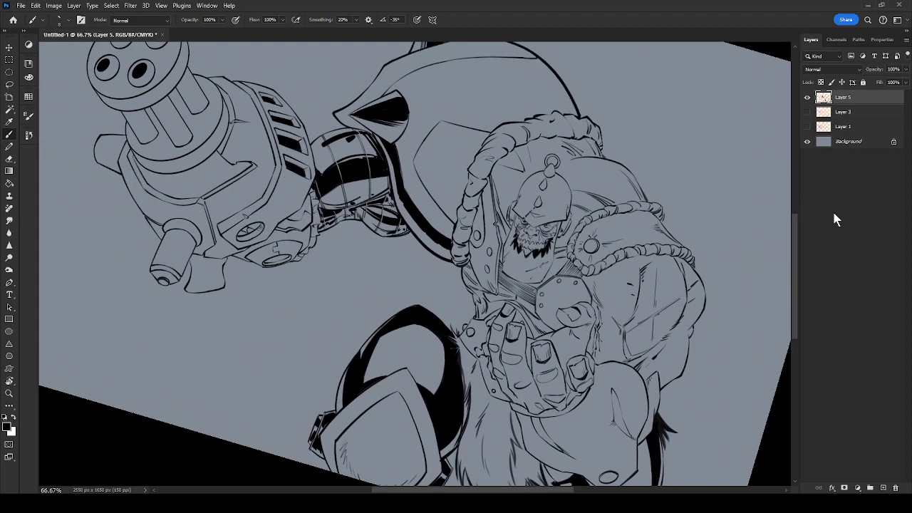
key("ctrl+1")
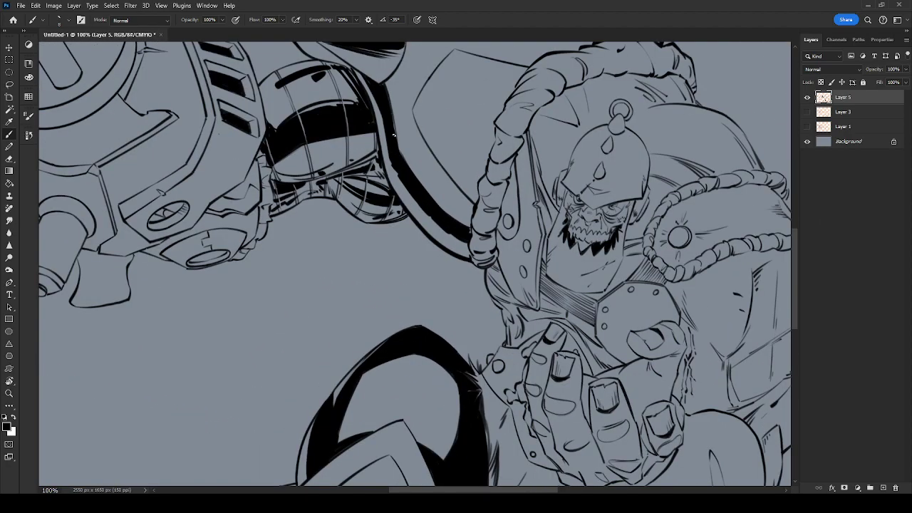
key("e")
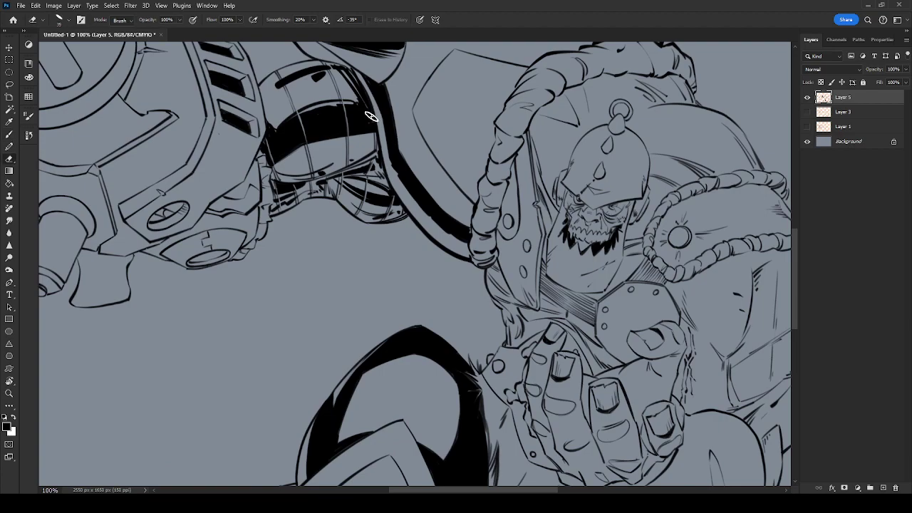
Touch up the black inks on the segmented upper arm and around the shoulder armor's lower rim with the Brush and Eraser.
mouse_move(403, 177)
left_mouse_down()
mouse_move(420, 199)
mouse_move(401, 202)
left_mouse_up()
key("r")
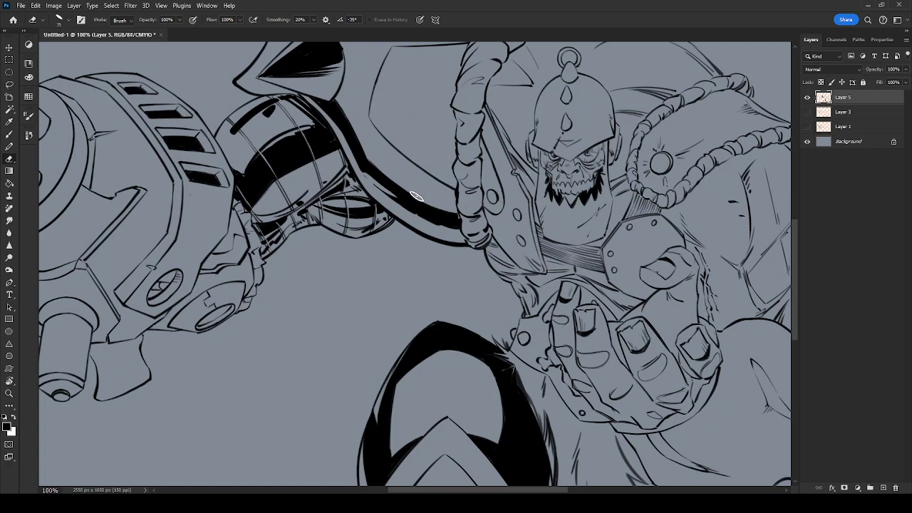
key("ctrl+z")
key("b")
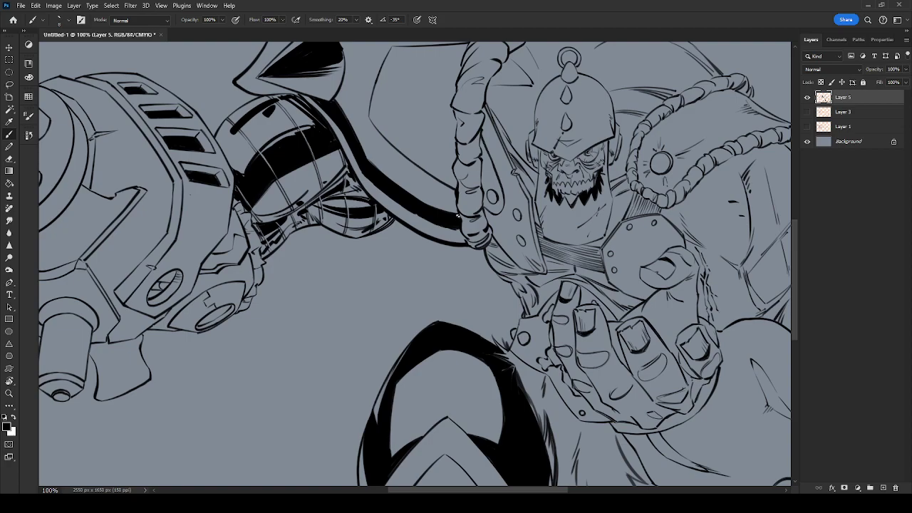
left_click_drag(408, 143, 444, 188)
left_click_drag(482, 226, 600, 185)
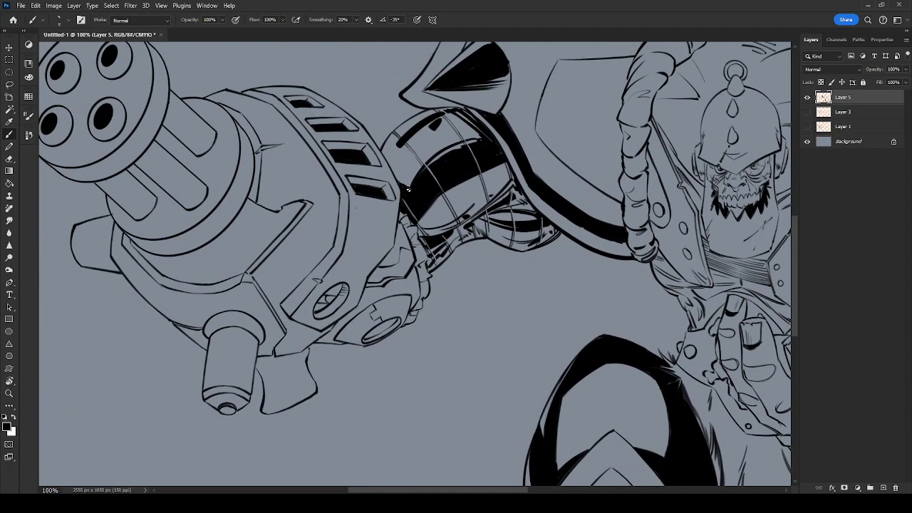
key("e")
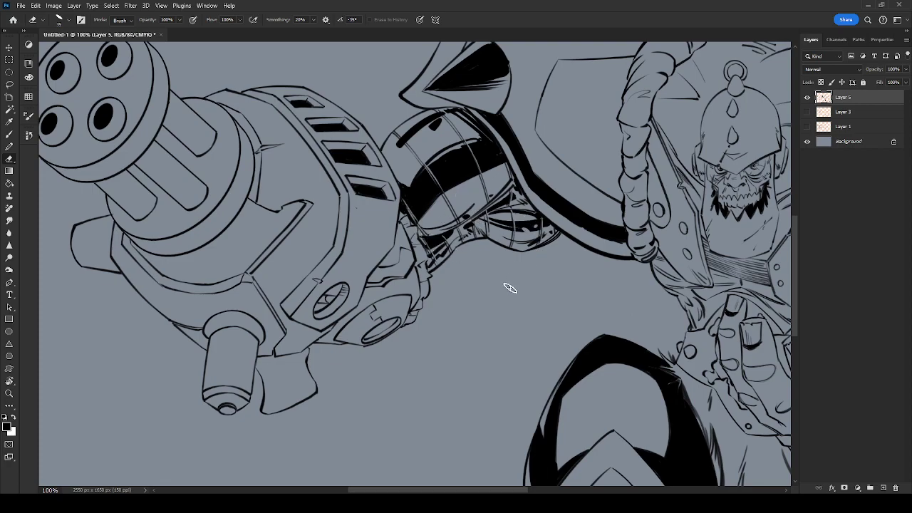
left_click(463, 177)
Inspect the inked hand, torso and legs, including a zoomed-out look at the whole figure.
left_click_drag(672, 371, 514, 246)
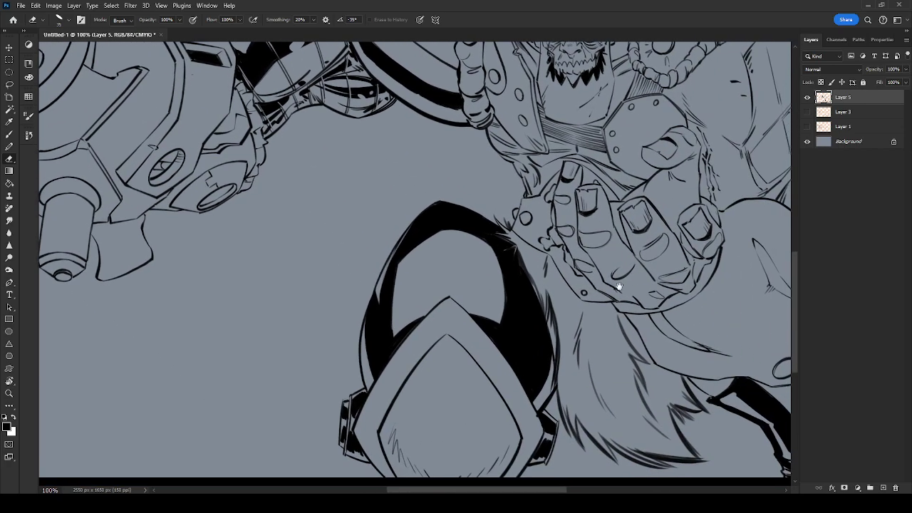
left_click_drag(625, 290, 533, 235)
left_click_drag(698, 342, 614, 245)
key("b")
mouse_move(561, 214)
left_mouse_down()
mouse_move(595, 308)
mouse_move(631, 299)
mouse_move(633, 319)
left_mouse_up()
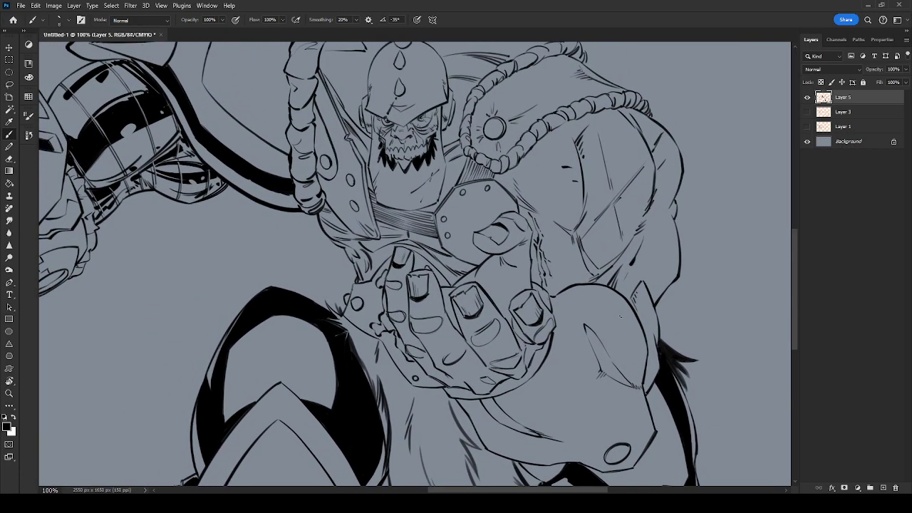
key("ctrl+minus")
key("ctrl+minus")
left_click_drag(642, 243, 644, 230)
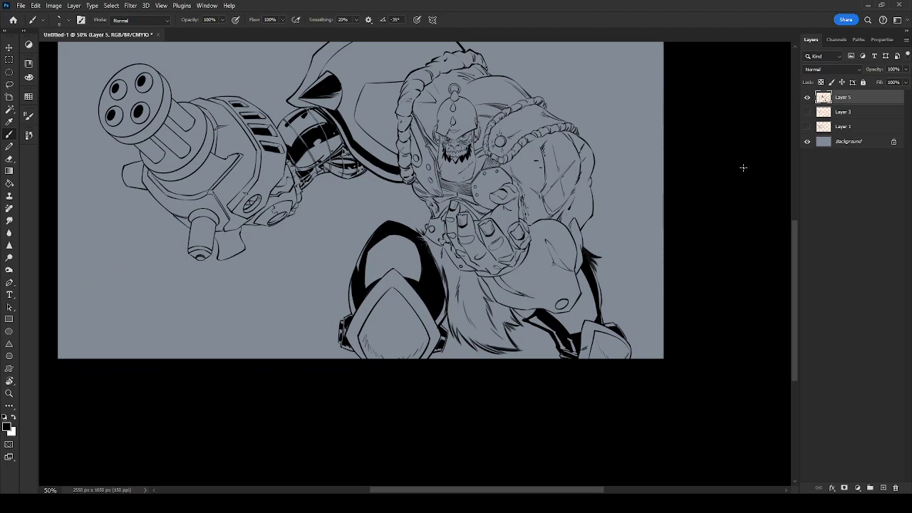
Fill the Background layer with white.
left_click(825, 143)
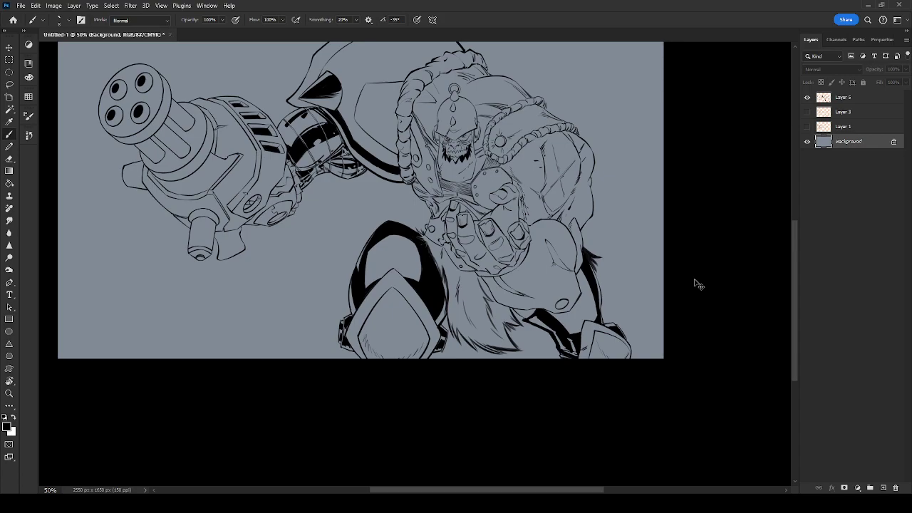
key("i")
key("ctrl+BackSpace")
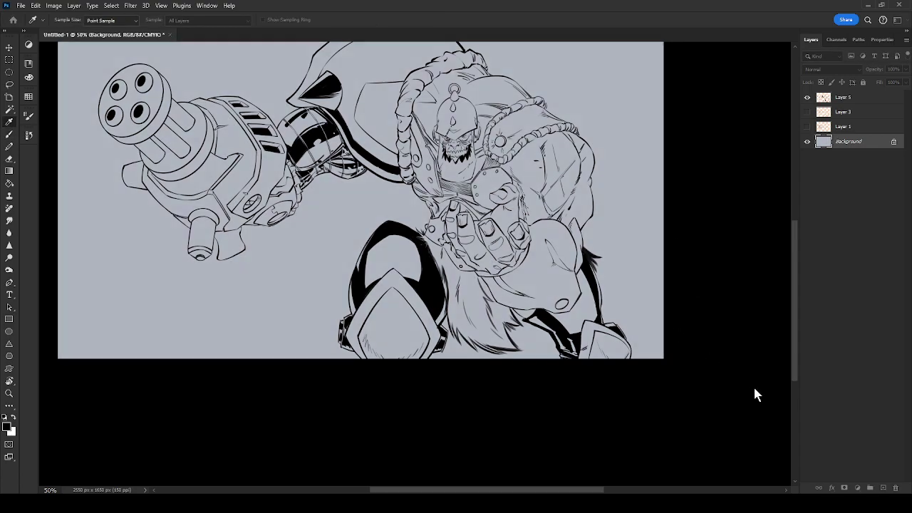
Duplicate the line art on Layer 5 and merge the copy back down into it.
key("b")
left_click_drag(852, 99, 882, 487)
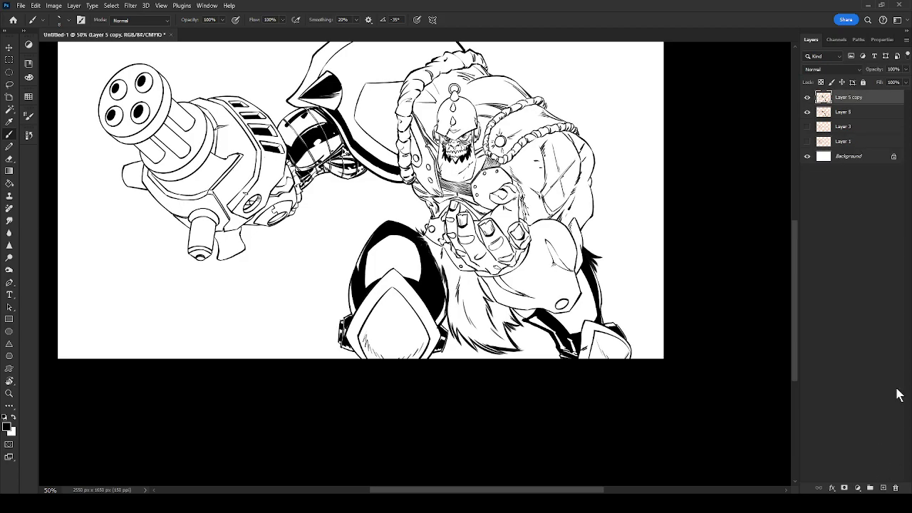
key("ctrl+e")
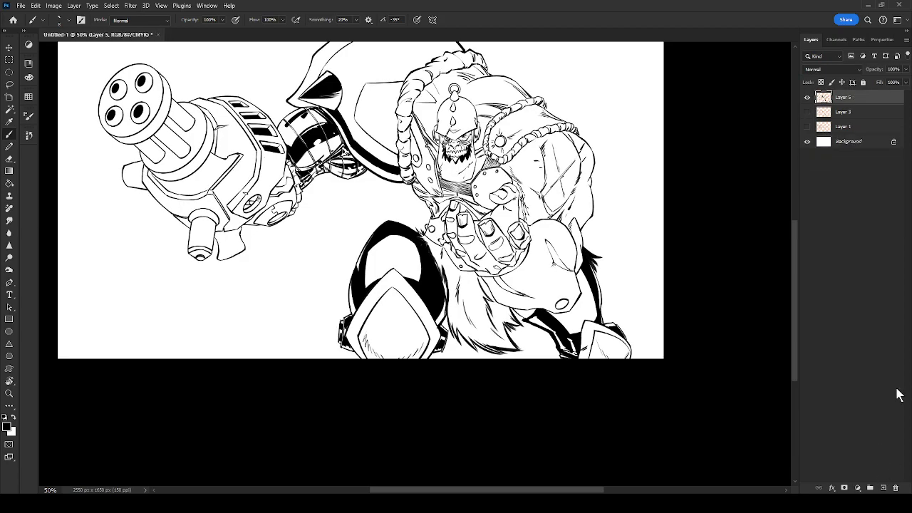
key("ctrl+t")
key("ctrl+minus")
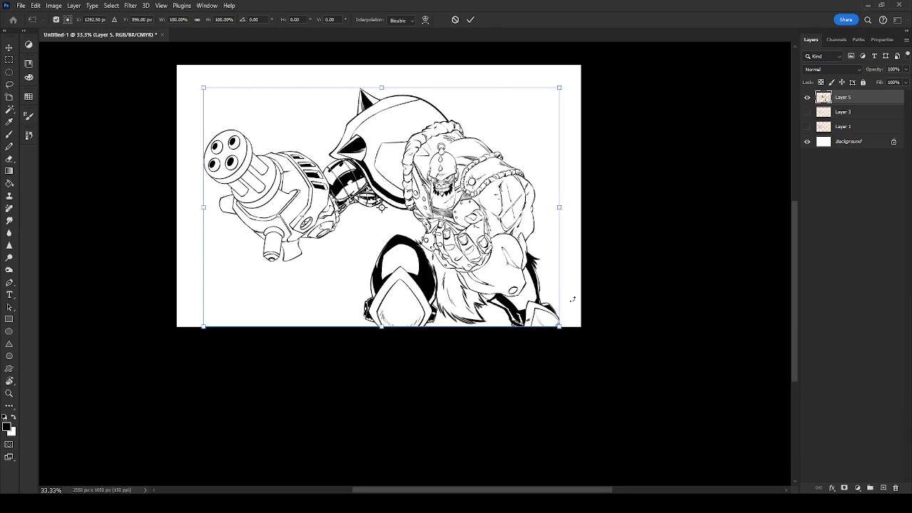
key("Return")
key("b")
left_click_drag(493, 243, 607, 278)
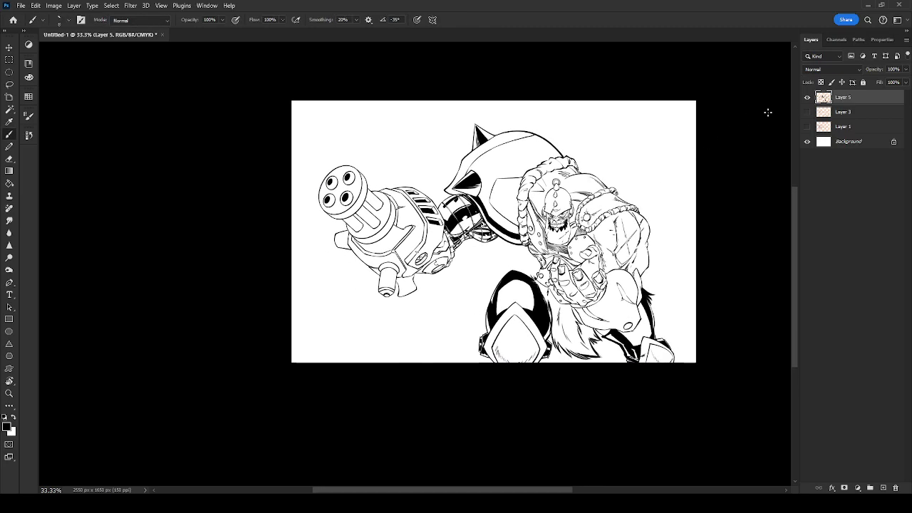
On the Background layer, select the empty area around the figure using the Magic Wand with Sample All Layers enabled.
left_click(846, 144)
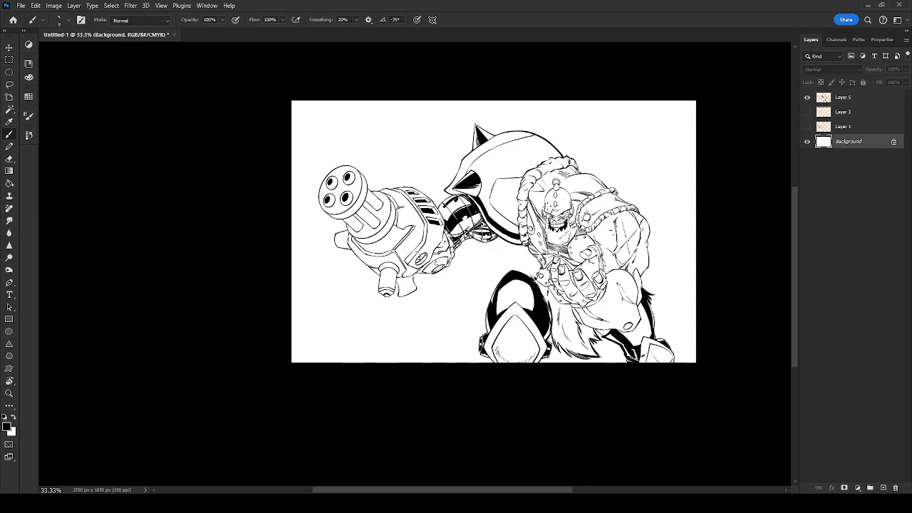
key("w")
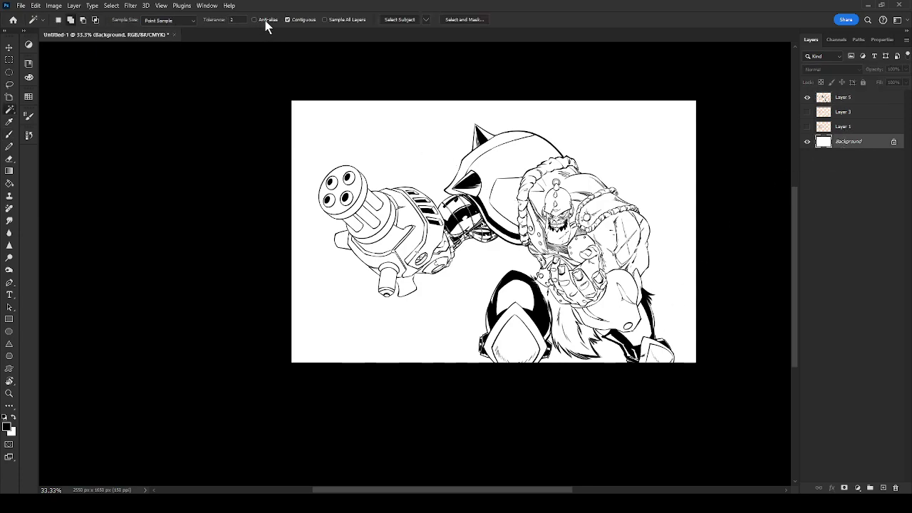
left_click(349, 23)
left_click(483, 20)
left_click(420, 146)
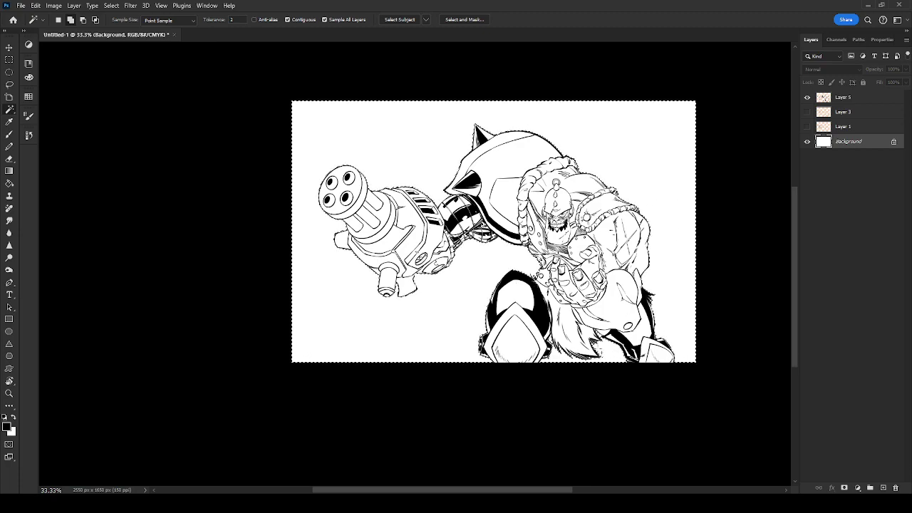
key("Delete")
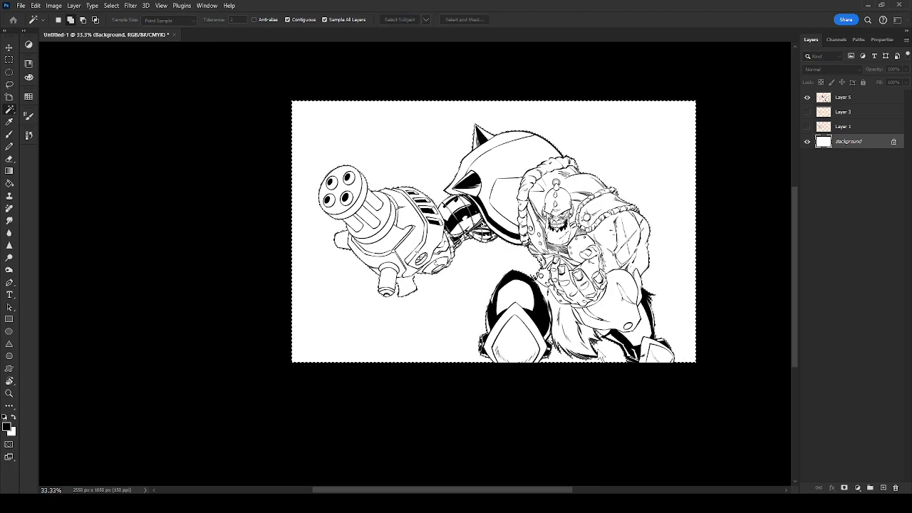
key("Return")
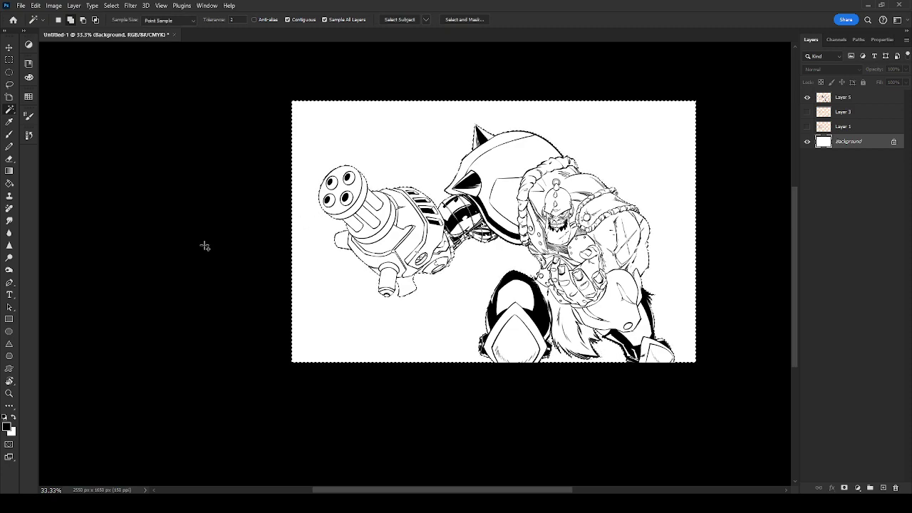
Darken the selected background with repeated Multiply linear gradients, darkest at the canvas's upper edge and fading downward, and deselect the area.
left_click(10, 171)
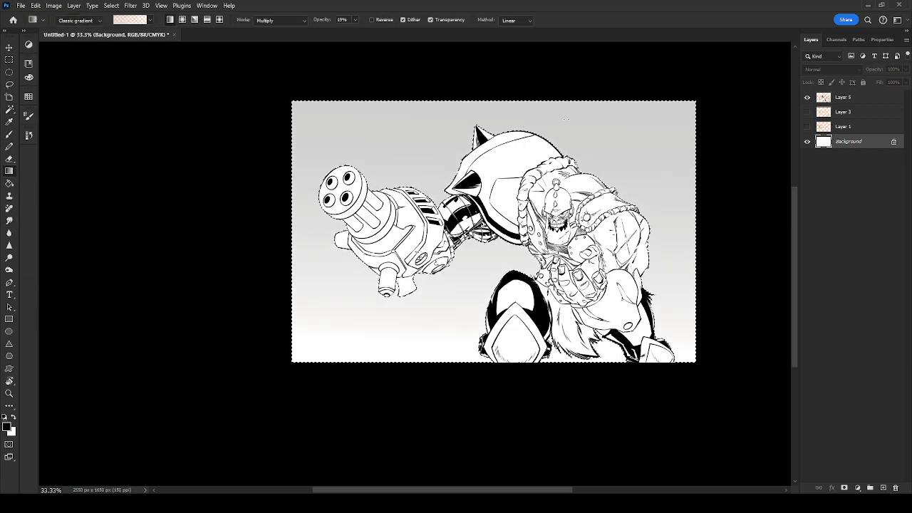
left_click_drag(566, 119, 527, 371)
left_click_drag(667, 126, 474, 386)
left_click_drag(340, 122, 476, 401)
mouse_move(452, 119)
left_mouse_down()
mouse_move(464, 187)
mouse_move(471, 377)
left_mouse_up()
left_click_drag(655, 130, 499, 378)
left_click_drag(548, 124, 499, 377)
left_click_drag(668, 141, 499, 377)
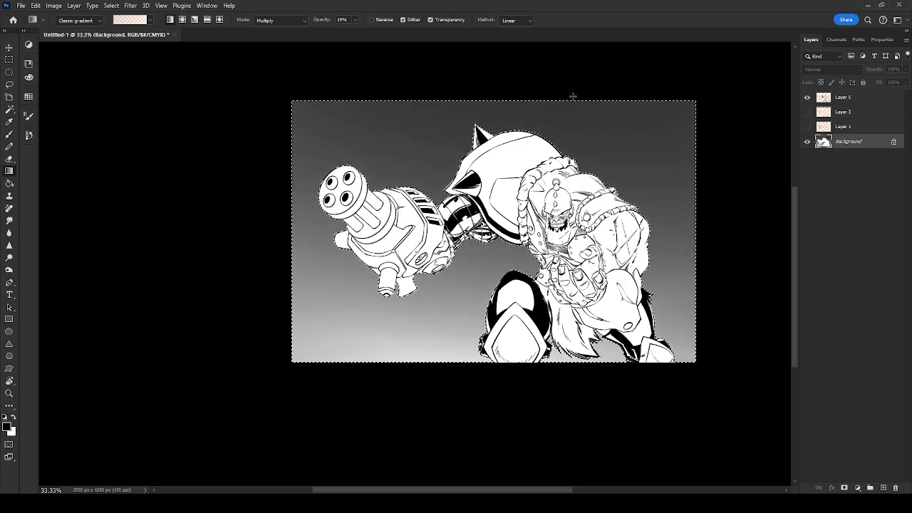
left_click_drag(530, 100, 520, 357)
left_click_drag(479, 74, 479, 356)
left_click_drag(334, 118, 472, 406)
left_click_drag(651, 101, 510, 448)
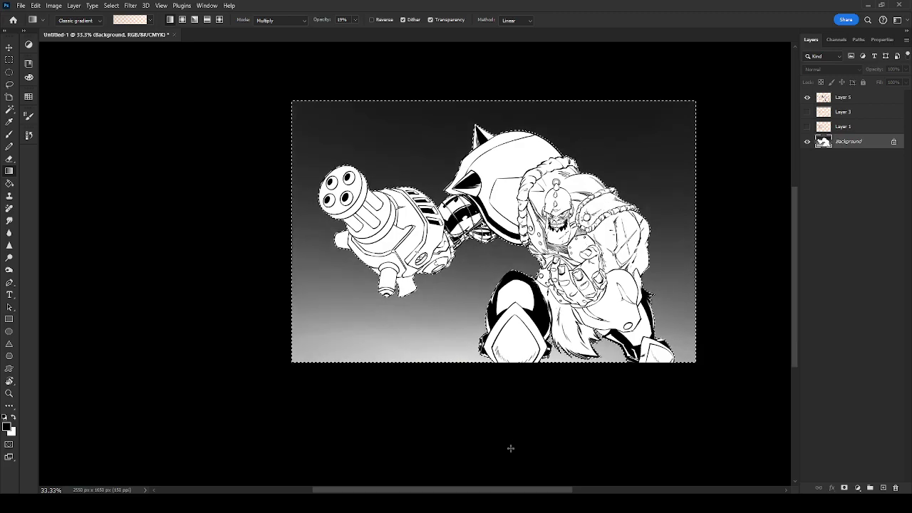
key("ctrl+d")
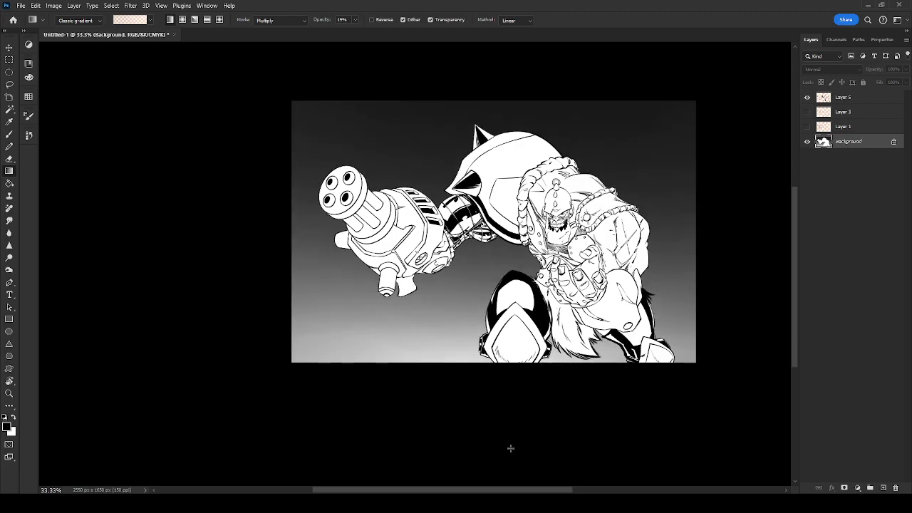
Create a new layer above Layer 5 and make white the foreground color for the Brush.
left_click(843, 100)
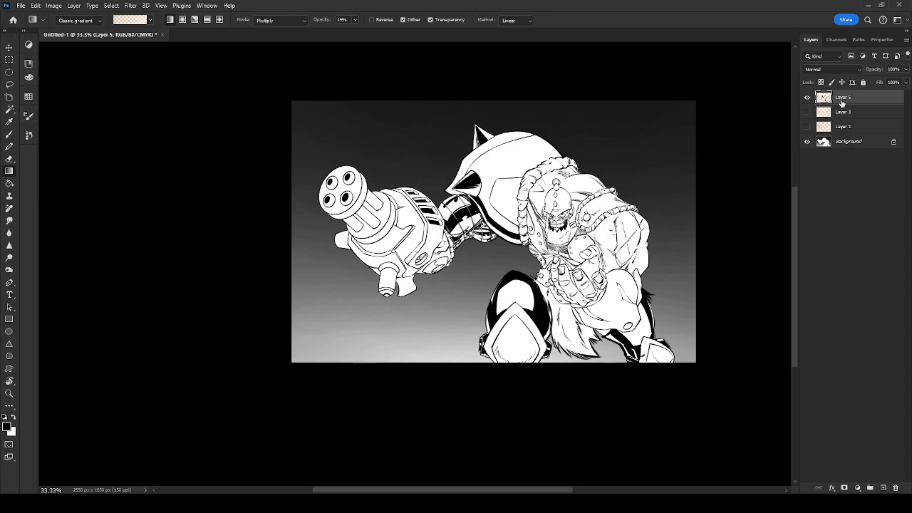
key("ctrl+shift+alt+n")
key("x")
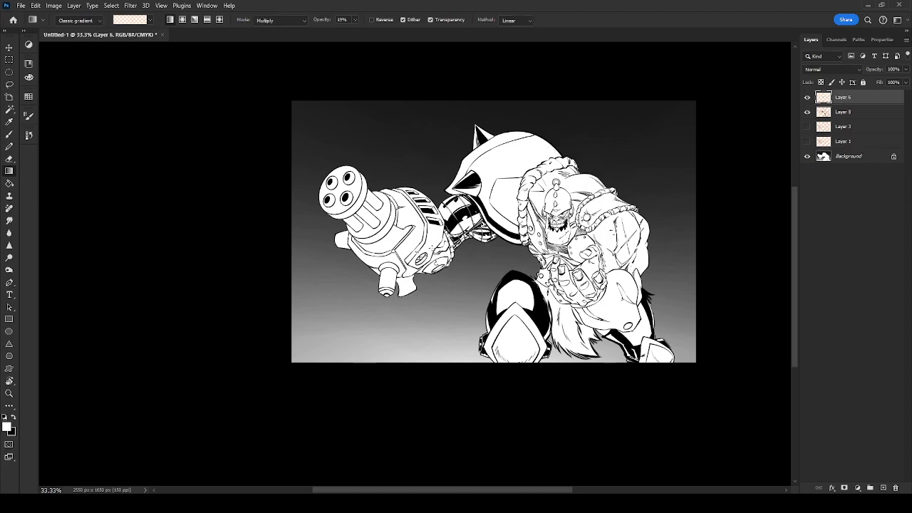
key("b")
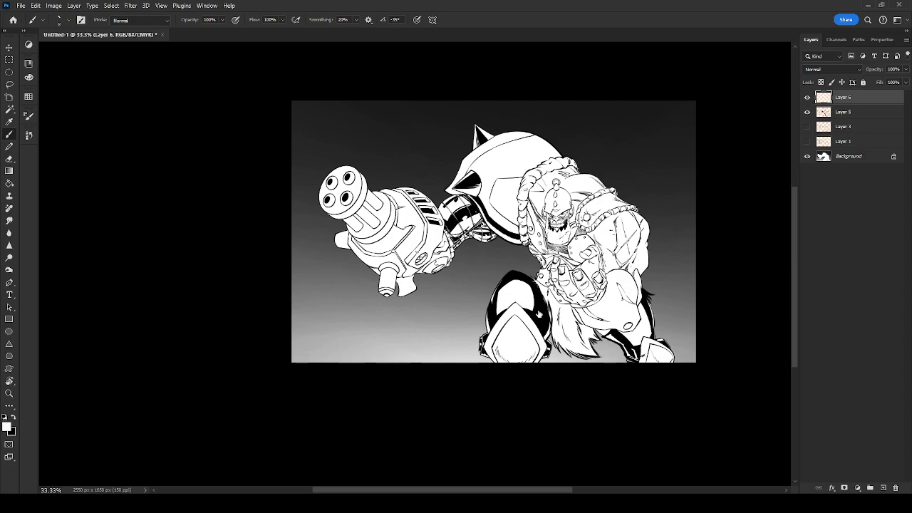
Paint white smoke over the lower canvas and the upper-right background using an enlarged cloud-textured brush at 68% opacity.
left_click(505, 413)
key("bracketright")
key("bracketright")
key("bracketright")
key("bracketright")
mouse_move(659, 334)
left_mouse_down()
mouse_move(682, 356)
mouse_move(674, 327)
mouse_move(681, 347)
mouse_move(706, 330)
left_mouse_up()
mouse_move(509, 356)
left_mouse_down()
mouse_move(462, 323)
mouse_move(432, 393)
mouse_move(372, 319)
mouse_move(337, 294)
mouse_move(328, 323)
mouse_move(311, 327)
mouse_move(337, 394)
mouse_move(372, 387)
mouse_move(360, 387)
mouse_move(379, 377)
mouse_move(349, 361)
mouse_move(396, 340)
mouse_move(448, 362)
mouse_move(357, 328)
mouse_move(485, 376)
mouse_move(375, 312)
mouse_move(431, 361)
mouse_move(510, 298)
left_mouse_up()
mouse_move(653, 154)
left_mouse_down()
mouse_move(674, 209)
mouse_move(708, 211)
mouse_move(715, 363)
mouse_move(673, 372)
left_mouse_up()
left_click_drag(447, 339, 499, 299)
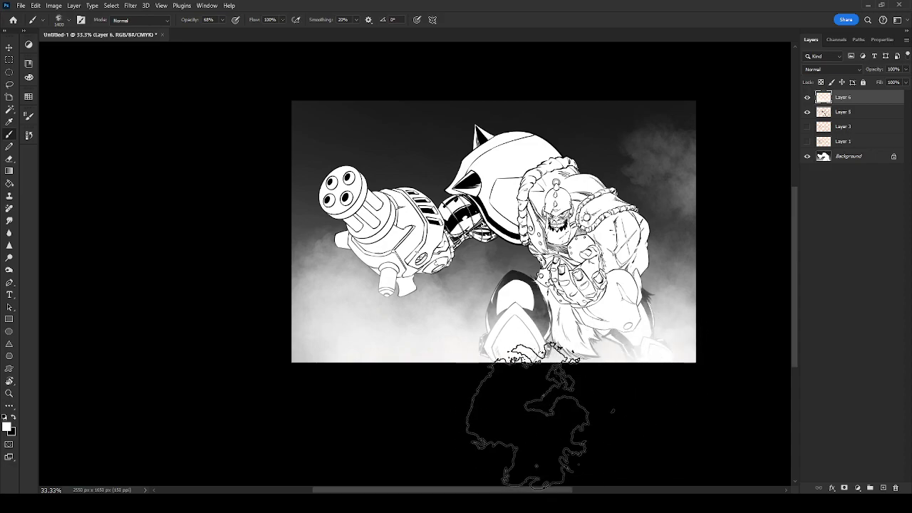
Try adding white smoke to the dark background above the gun barrels.
left_click(308, 134)
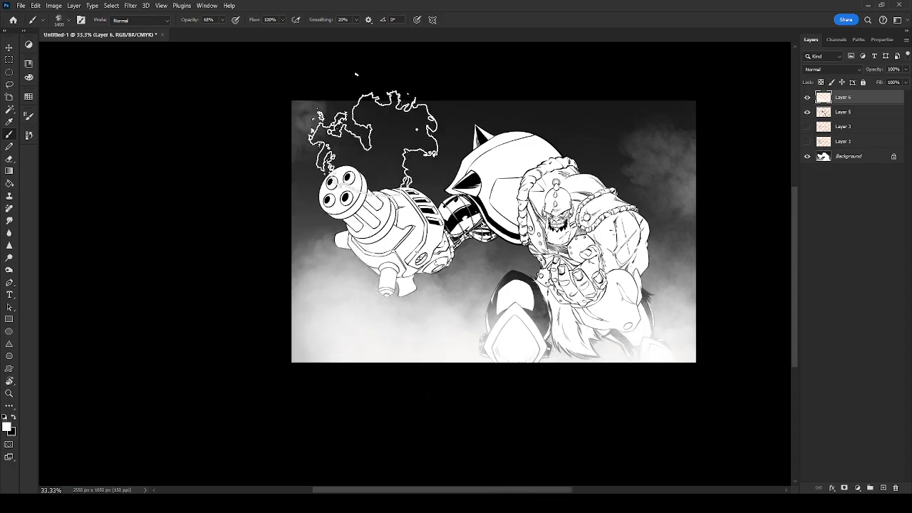
key("ctrl+z")
left_click_drag(354, 162, 355, 116)
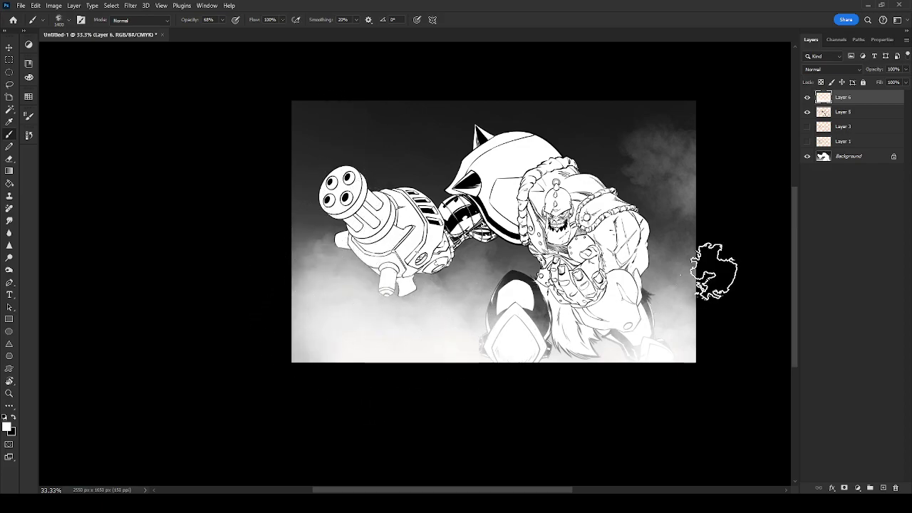
Create a new layer directly above the Background layer.
left_click(859, 116)
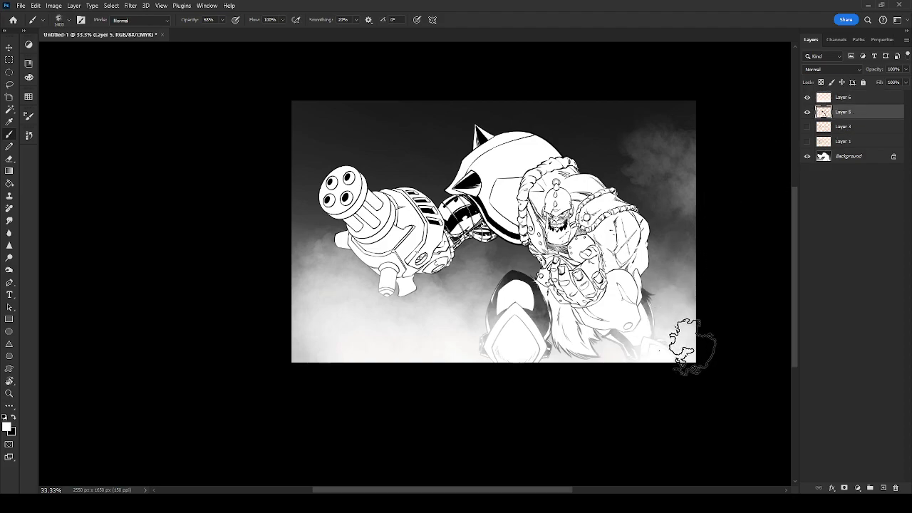
left_click(834, 161)
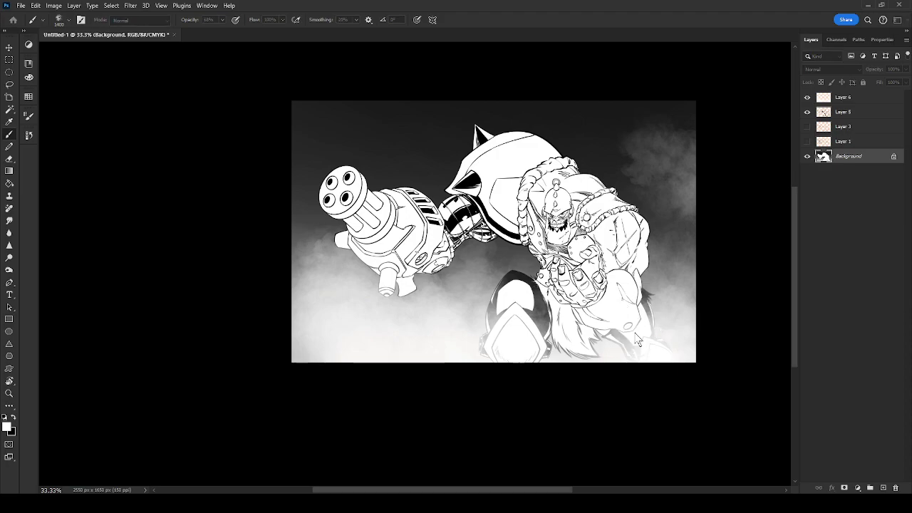
key("ctrl+shift+alt+n")
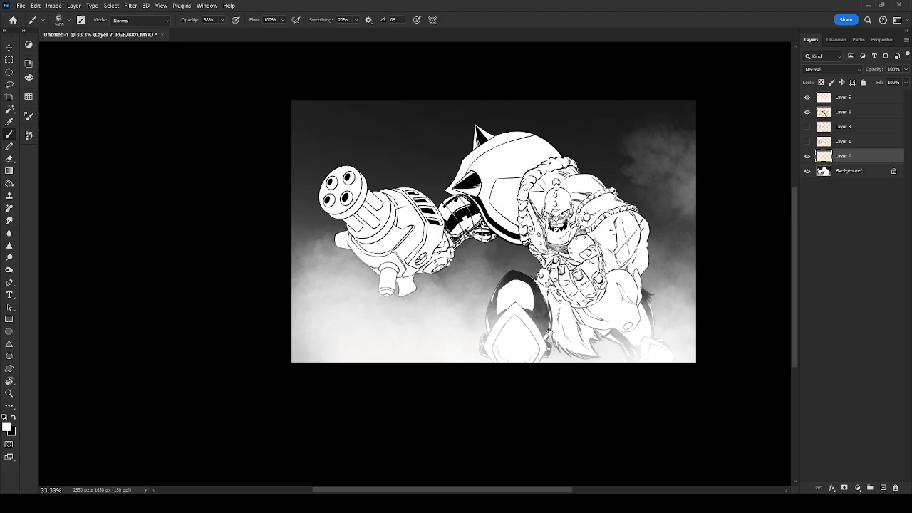
Paint two jagged black rocks in the canvas's lower-left area with an angled brush at 100% opacity.
left_click_drag(406, 311, 410, 312)
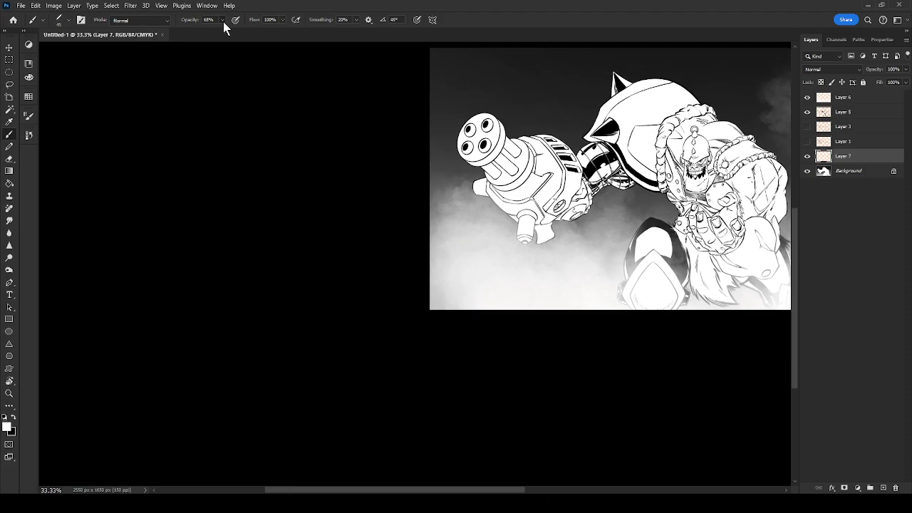
key("0")
left_click_drag(431, 270, 456, 246)
key("x")
key("ctrl+z")
mouse_move(426, 289)
left_mouse_down()
mouse_move(465, 244)
mouse_move(484, 258)
mouse_move(500, 305)
mouse_move(469, 247)
mouse_move(423, 301)
mouse_move(456, 288)
left_mouse_up()
left_click_drag(461, 320, 466, 255)
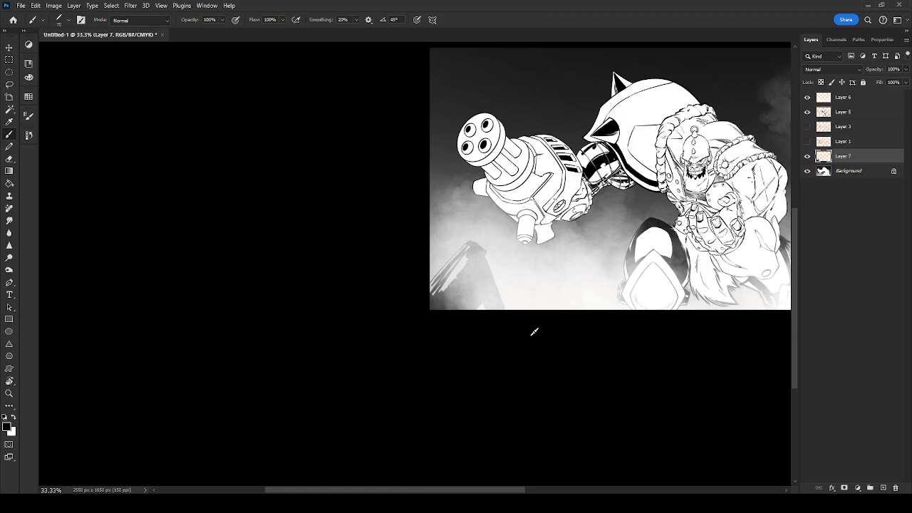
mouse_move(504, 305)
left_mouse_down()
mouse_move(557, 291)
mouse_move(575, 315)
mouse_move(544, 294)
mouse_move(502, 320)
mouse_move(562, 310)
left_mouse_up()
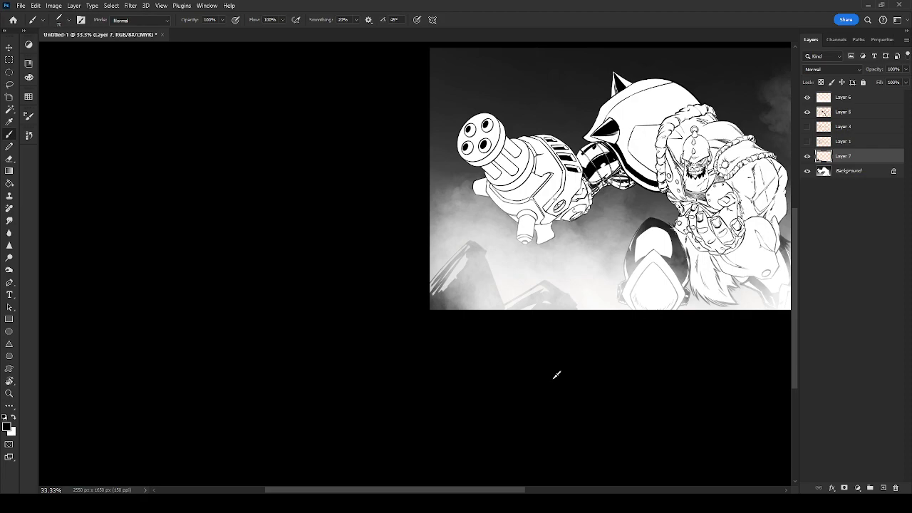
Paint tall jagged black rocks behind the gunner at the canvas's right edge and another beside the rocks left of his armored leg.
left_click_drag(640, 324, 477, 339)
mouse_move(659, 265)
left_mouse_down()
mouse_move(629, 152)
mouse_move(670, 191)
left_mouse_up()
mouse_move(642, 149)
left_mouse_down()
mouse_move(660, 173)
mouse_move(633, 148)
mouse_move(625, 152)
mouse_move(653, 203)
mouse_move(632, 214)
mouse_move(661, 326)
left_mouse_up()
mouse_move(637, 292)
left_mouse_down()
mouse_move(659, 288)
mouse_move(656, 220)
mouse_move(666, 203)
mouse_move(673, 222)
left_mouse_up()
mouse_move(674, 276)
left_mouse_down()
mouse_move(664, 202)
mouse_move(672, 171)
left_mouse_up()
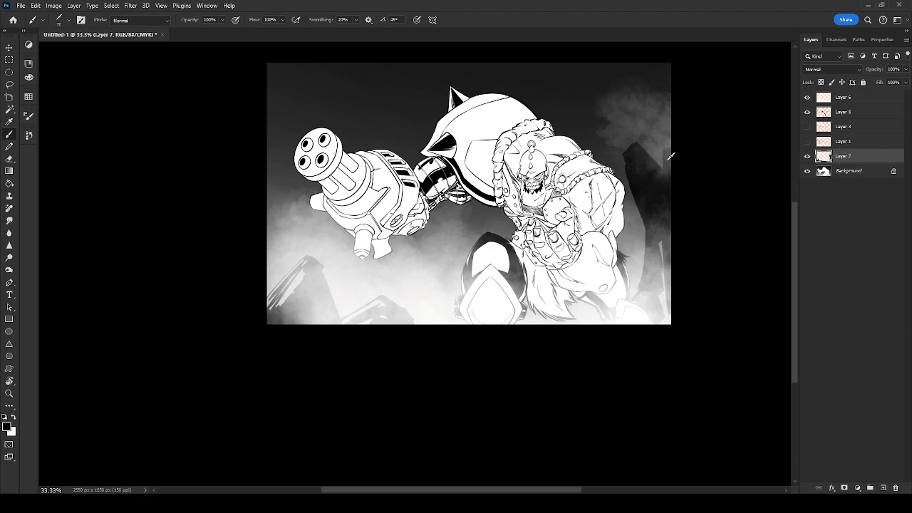
mouse_move(400, 301)
left_mouse_down()
mouse_move(424, 260)
mouse_move(439, 327)
mouse_move(451, 339)
mouse_move(422, 274)
mouse_move(398, 308)
mouse_move(418, 283)
mouse_move(421, 323)
mouse_move(410, 310)
mouse_move(412, 299)
mouse_move(433, 317)
left_mouse_up()
Erase speckled texture into the rocks on Layer 7 with a large splatter eraser at 100% opacity.
key("e")
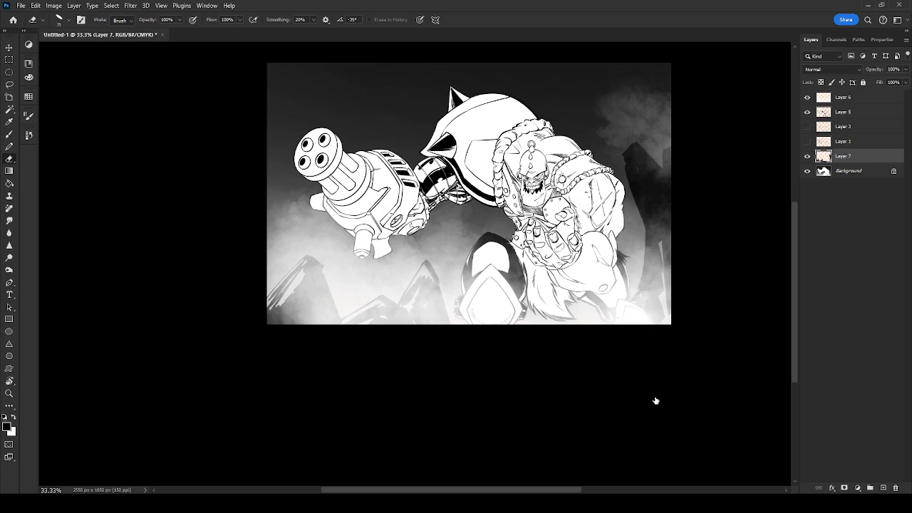
key(".")
left_click(818, 266)
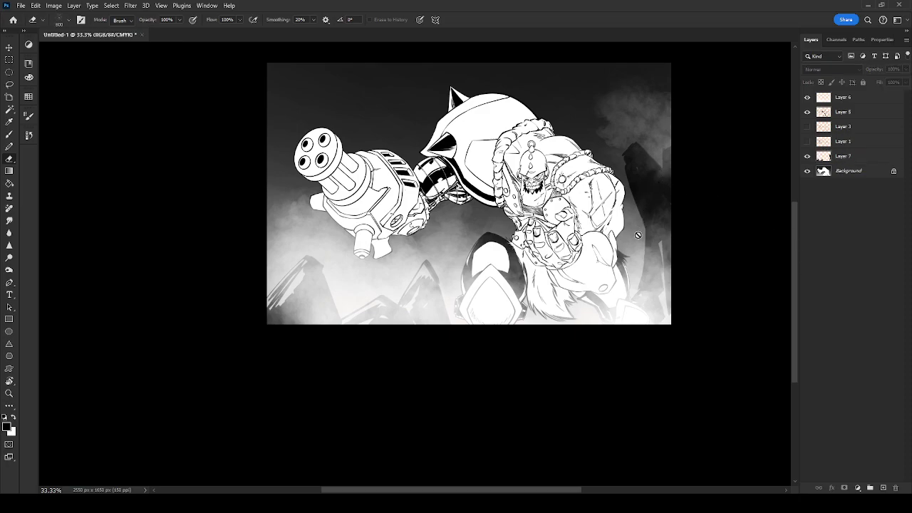
left_click(843, 111)
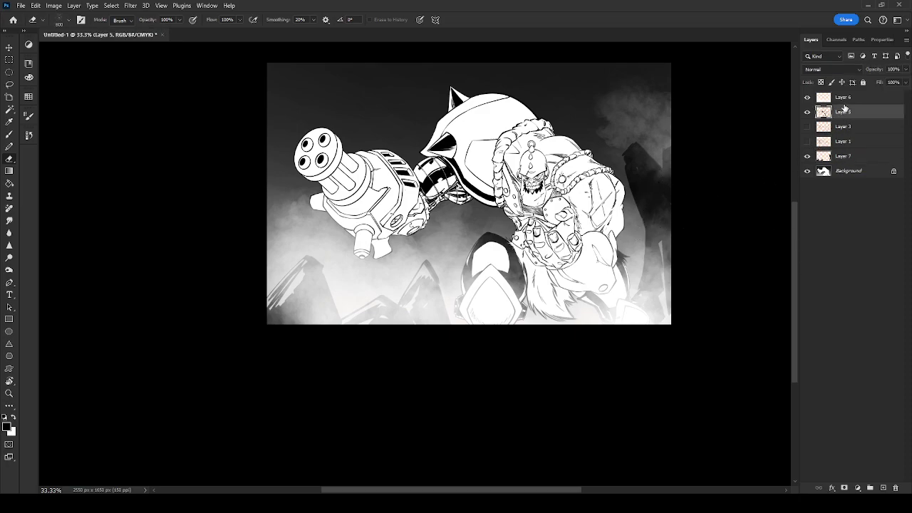
left_click(843, 158)
left_click_drag(648, 228, 644, 200)
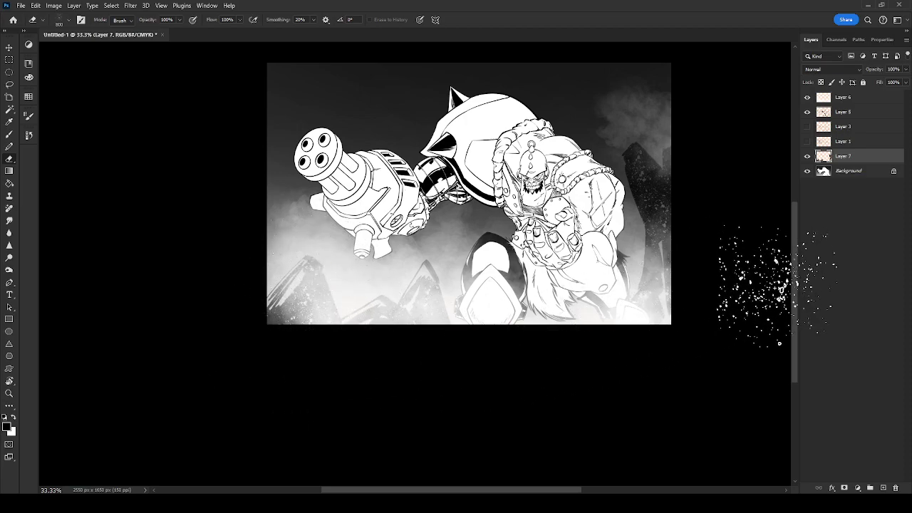
left_click_drag(649, 338, 672, 412)
Save the document and create a new Multiply layer with reduced opacity directly above Layer 3.
key("b")
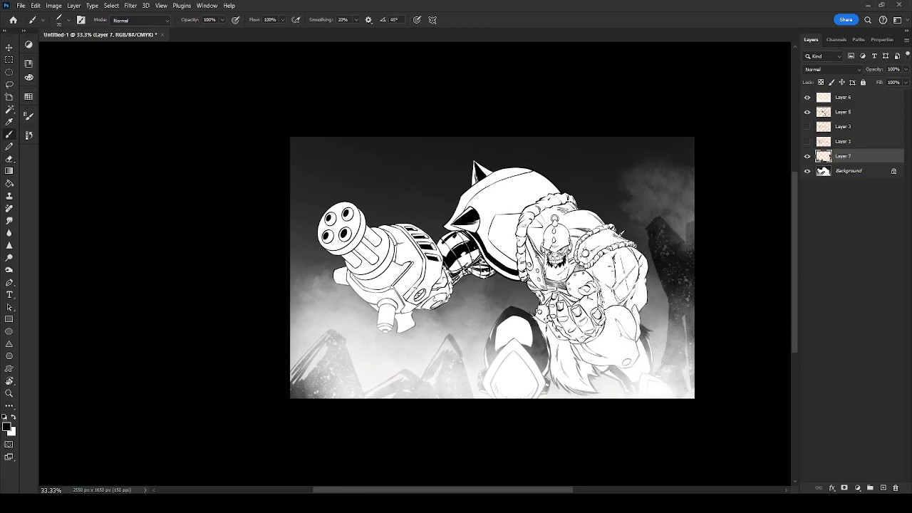
left_click(844, 118)
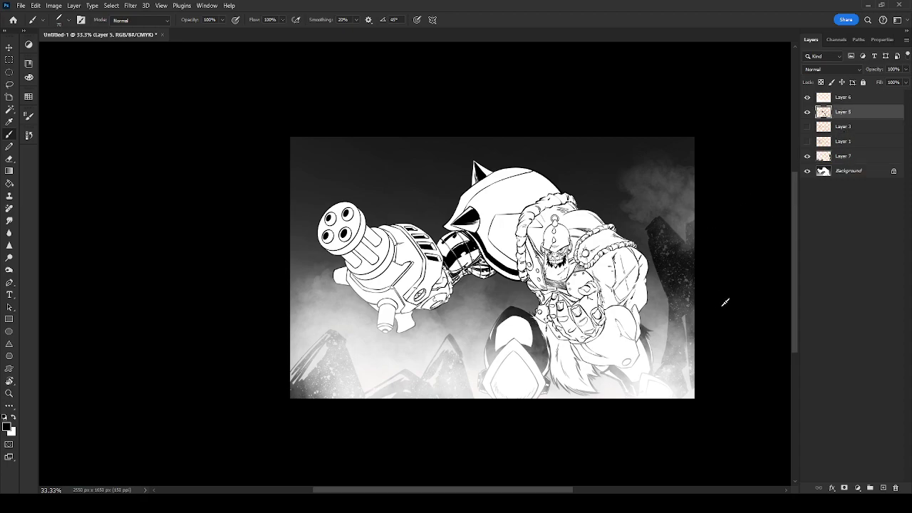
left_click(843, 126)
key("ctrl+s")
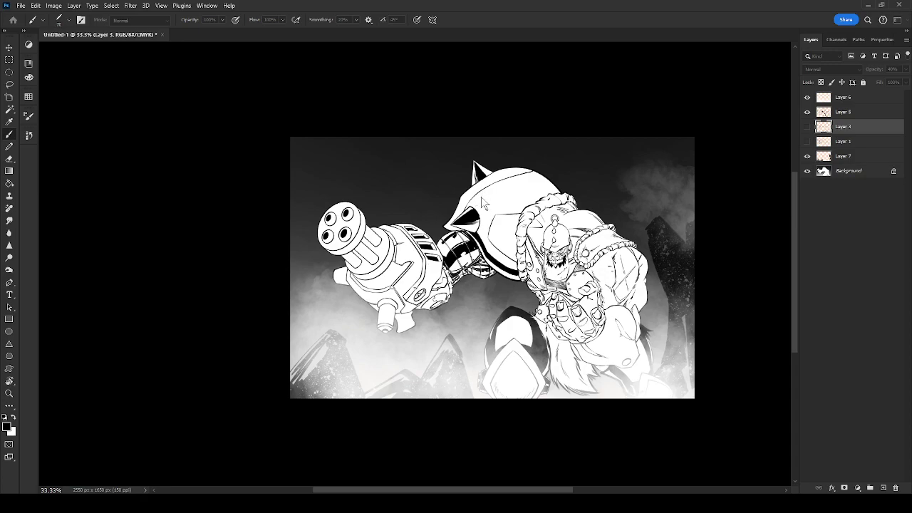
key("Return")
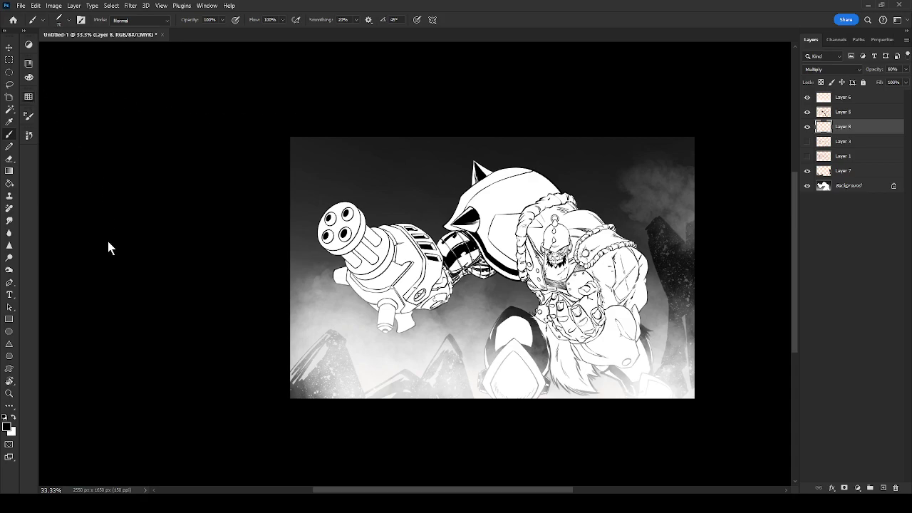
Try shading the gunner's ear guards and nose in dark grey with a small angled brush on the Multiply layer.
left_click(177, 195, "alt")
key("ctrl+plus")
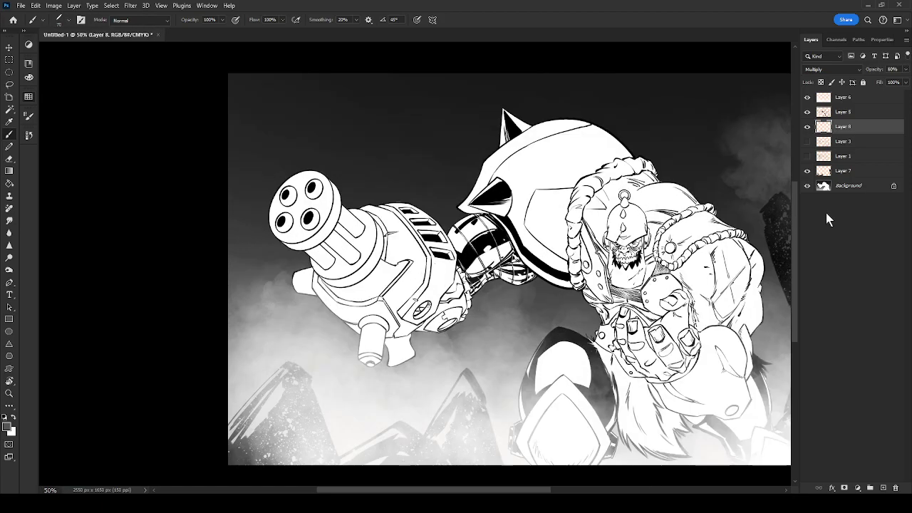
left_click_drag(629, 341, 569, 315)
left_click_drag(555, 283, 593, 309)
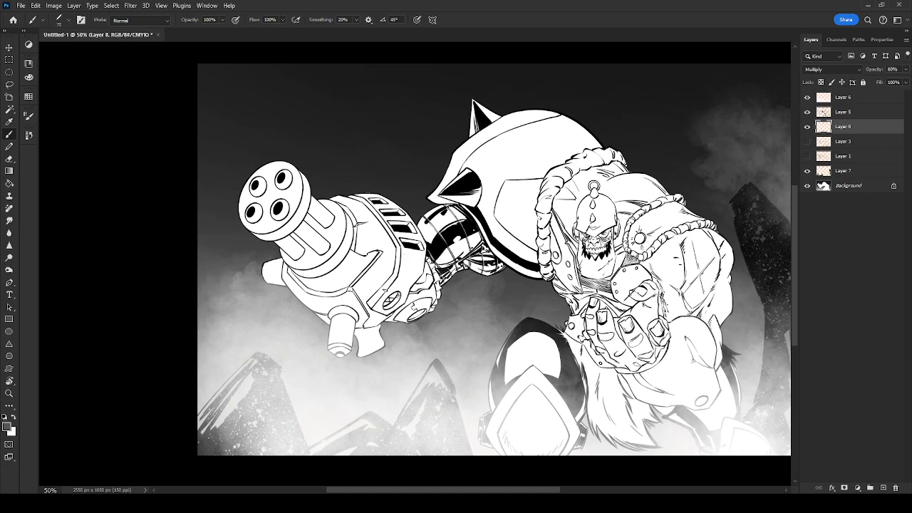
key("comma")
key("ctrl+plus")
key("ctrl+plus")
left_click_drag(560, 282, 596, 338)
left_click_drag(495, 300, 394, 343)
left_click_drag(625, 323, 438, 361)
left_click_drag(604, 309, 537, 251)
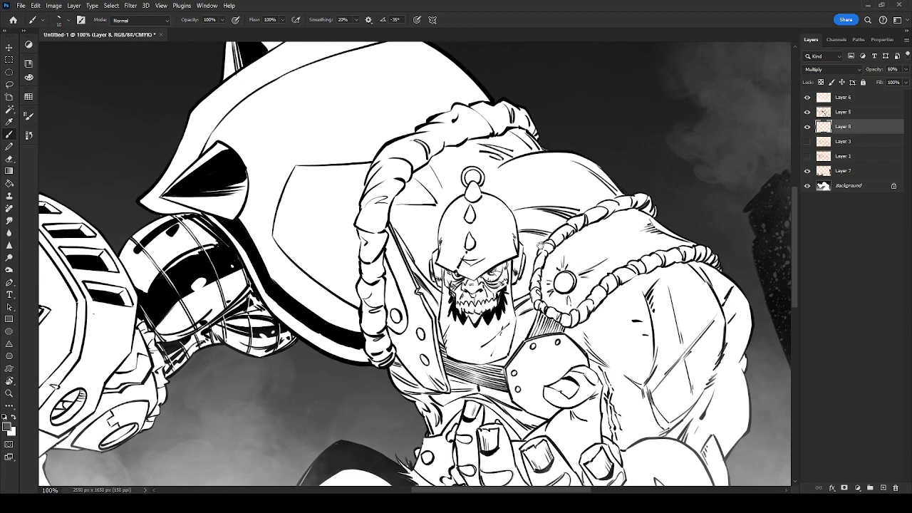
mouse_move(767, 308)
left_mouse_down()
mouse_move(712, 256)
mouse_move(780, 371)
left_mouse_up()
key("ctrl+plus")
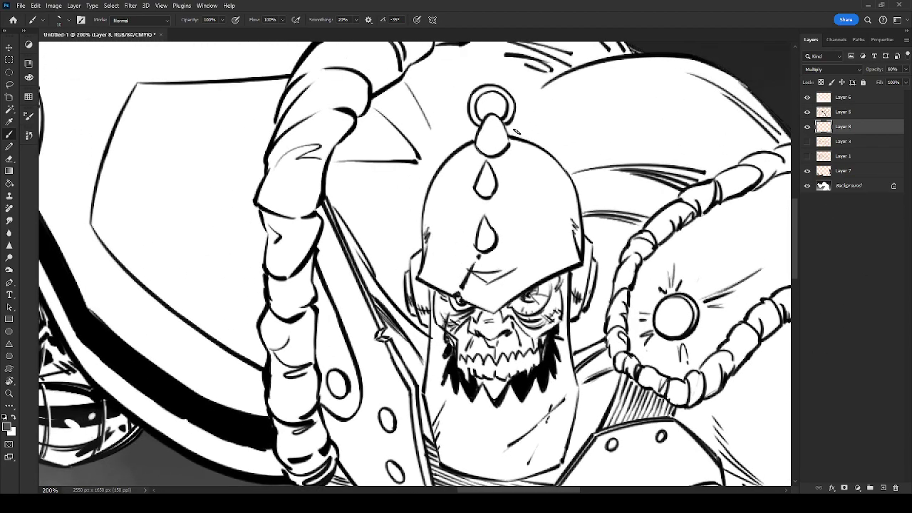
mouse_move(506, 328)
left_mouse_down()
mouse_move(485, 324)
mouse_move(490, 329)
mouse_move(506, 322)
mouse_move(483, 318)
mouse_move(513, 314)
mouse_move(476, 320)
mouse_move(477, 312)
mouse_move(446, 313)
mouse_move(440, 298)
mouse_move(479, 304)
mouse_move(436, 296)
mouse_move(455, 301)
mouse_move(413, 308)
mouse_move(419, 292)
mouse_move(406, 297)
left_mouse_up()
key("ctrl+z")
mouse_move(416, 267)
left_mouse_down()
mouse_move(410, 282)
mouse_move(422, 251)
left_mouse_up()
left_click_drag(574, 282, 589, 243)
left_click_drag(592, 292, 591, 265)
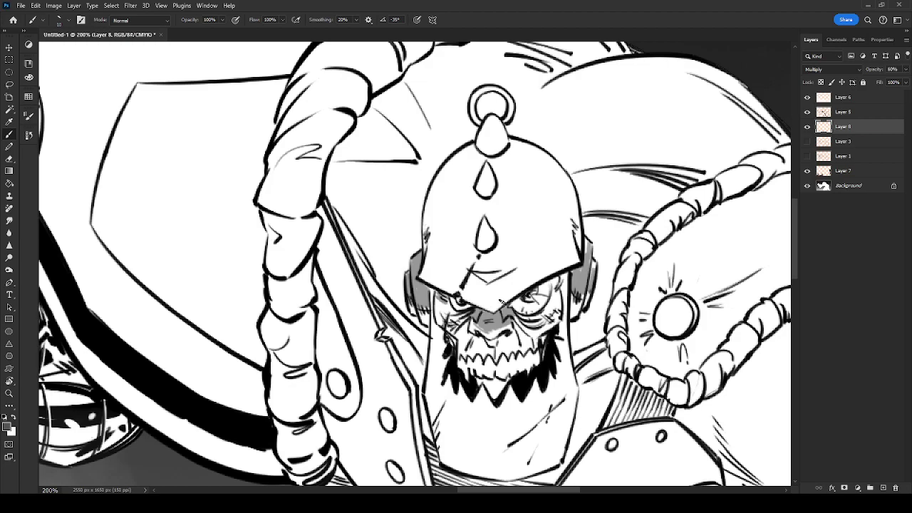
Add thin grey shading along the helmet's rim and shade the three drop-shaped studs down its center.
mouse_move(496, 304)
left_mouse_down()
mouse_move(579, 253)
mouse_move(571, 259)
left_mouse_up()
mouse_move(569, 188)
left_mouse_down()
mouse_move(574, 228)
mouse_move(562, 170)
left_mouse_up()
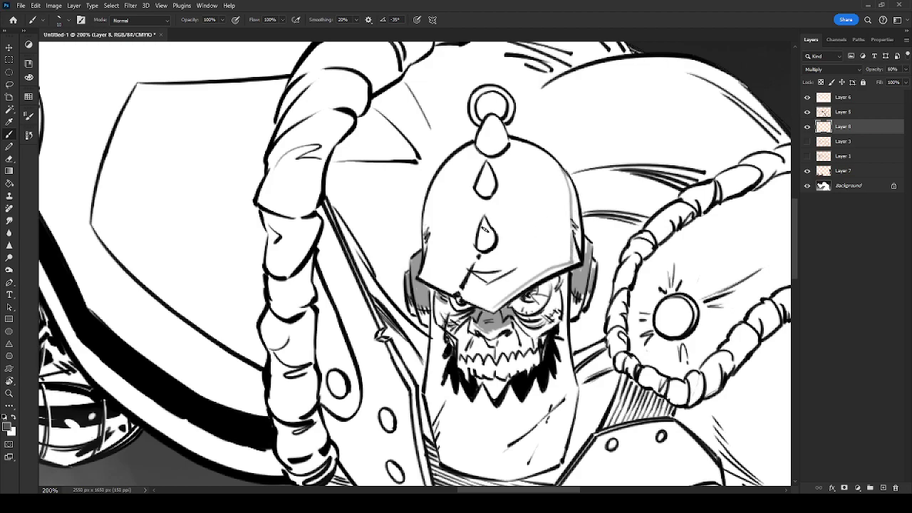
mouse_move(484, 220)
left_mouse_down()
mouse_move(481, 246)
mouse_move(484, 222)
left_mouse_up()
mouse_move(490, 175)
left_mouse_down()
mouse_move(484, 194)
mouse_move(488, 168)
mouse_move(484, 182)
left_mouse_up()
mouse_move(492, 136)
left_mouse_down()
mouse_move(487, 151)
mouse_move(495, 115)
mouse_move(481, 141)
mouse_move(503, 124)
left_mouse_up()
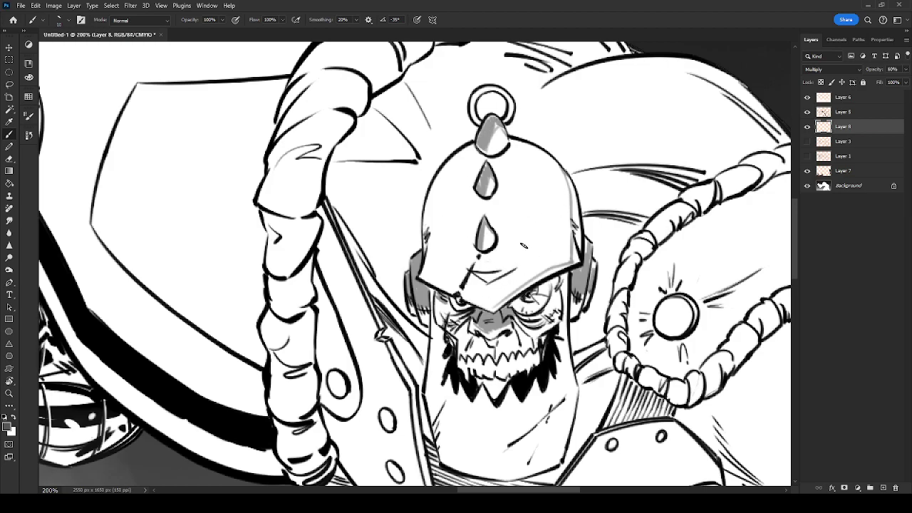
Rotate the canvas and shade the helmet's lower front edge above the eye in grey.
mouse_move(510, 254)
left_mouse_down()
mouse_move(540, 229)
mouse_move(552, 249)
mouse_move(474, 285)
mouse_move(516, 282)
mouse_move(504, 294)
mouse_move(542, 267)
mouse_move(503, 299)
left_mouse_up()
key("space")
key("r")
left_click_drag(503, 299, 504, 231)
mouse_move(492, 268)
left_mouse_down()
mouse_move(482, 295)
mouse_move(505, 215)
mouse_move(487, 261)
left_mouse_up()
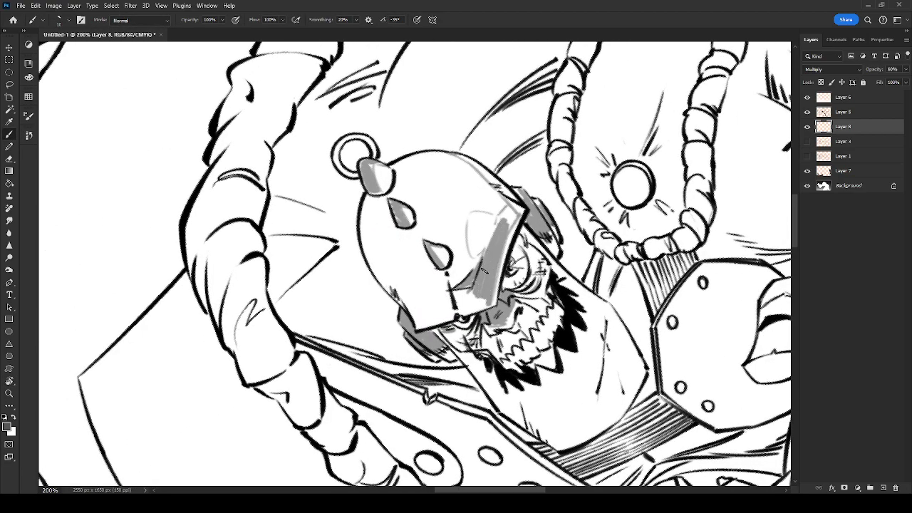
mouse_move(501, 223)
left_mouse_down()
mouse_move(498, 231)
mouse_move(507, 208)
mouse_move(510, 225)
mouse_move(496, 238)
left_mouse_up()
Fill the rest of the helmet with grey shading, leaving a white highlight above the brow.
key("space")
left_click_drag(426, 303, 453, 278)
key("r")
mouse_move(453, 278)
left_mouse_down()
mouse_move(421, 286)
mouse_move(406, 306)
mouse_move(434, 212)
mouse_move(474, 186)
mouse_move(441, 226)
left_mouse_up()
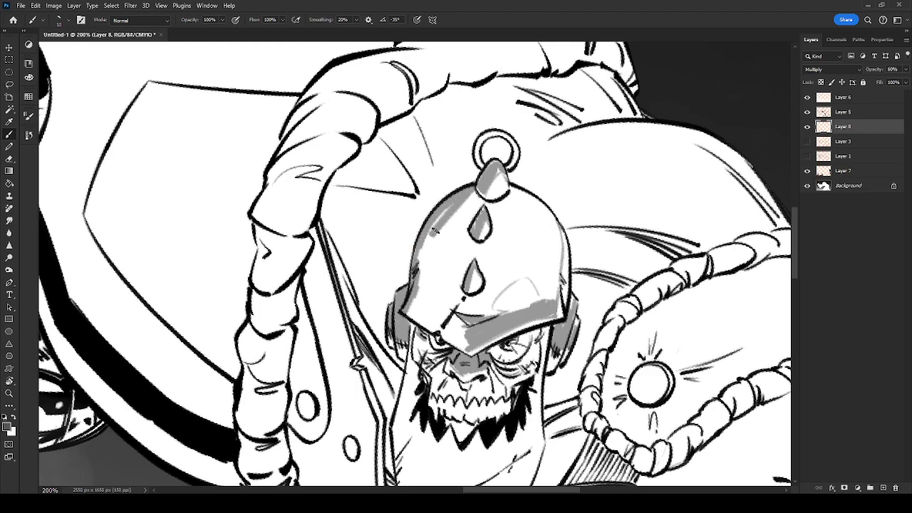
mouse_move(474, 191)
left_mouse_down()
mouse_move(487, 167)
mouse_move(479, 179)
left_mouse_up()
mouse_move(431, 269)
left_mouse_down()
mouse_move(416, 302)
mouse_move(426, 319)
mouse_move(445, 299)
mouse_move(468, 341)
mouse_move(442, 338)
mouse_move(459, 330)
mouse_move(462, 310)
mouse_move(480, 298)
mouse_move(479, 309)
mouse_move(500, 313)
mouse_move(492, 311)
mouse_move(500, 312)
mouse_move(498, 285)
mouse_move(493, 296)
mouse_move(456, 295)
mouse_move(452, 276)
mouse_move(472, 299)
mouse_move(444, 312)
mouse_move(423, 249)
mouse_move(471, 225)
mouse_move(478, 209)
mouse_move(475, 225)
mouse_move(473, 198)
left_mouse_up()
mouse_move(490, 284)
left_mouse_down()
mouse_move(481, 251)
mouse_move(492, 246)
mouse_move(510, 271)
mouse_move(524, 268)
left_mouse_up()
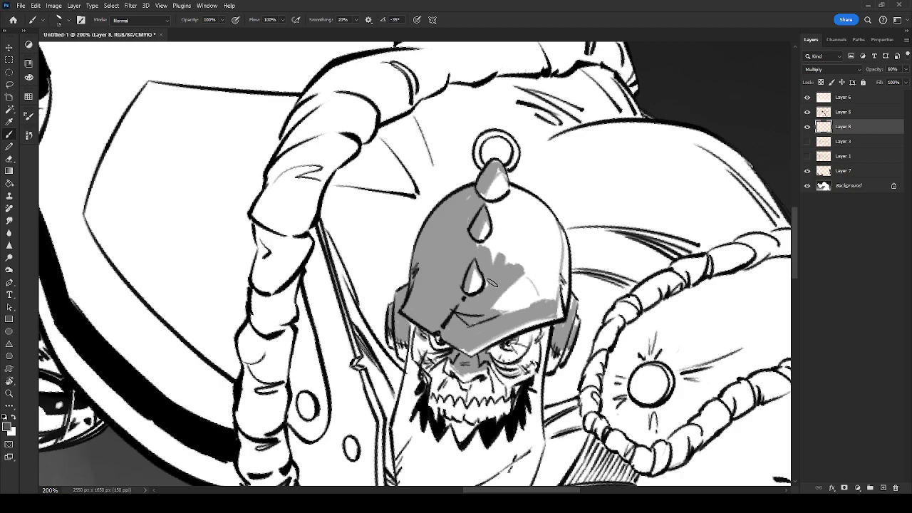
mouse_move(493, 241)
left_mouse_down()
mouse_move(533, 256)
mouse_move(540, 290)
mouse_move(535, 279)
mouse_move(538, 286)
mouse_move(548, 264)
mouse_move(554, 280)
mouse_move(553, 226)
mouse_move(527, 197)
mouse_move(517, 204)
mouse_move(521, 229)
mouse_move(489, 263)
mouse_move(502, 271)
mouse_move(525, 243)
mouse_move(534, 272)
mouse_move(524, 270)
mouse_move(538, 264)
mouse_move(543, 242)
mouse_move(544, 209)
mouse_move(523, 244)
mouse_move(531, 247)
mouse_move(535, 228)
mouse_move(525, 205)
mouse_move(505, 203)
mouse_move(495, 207)
mouse_move(492, 243)
mouse_move(510, 194)
left_mouse_up()
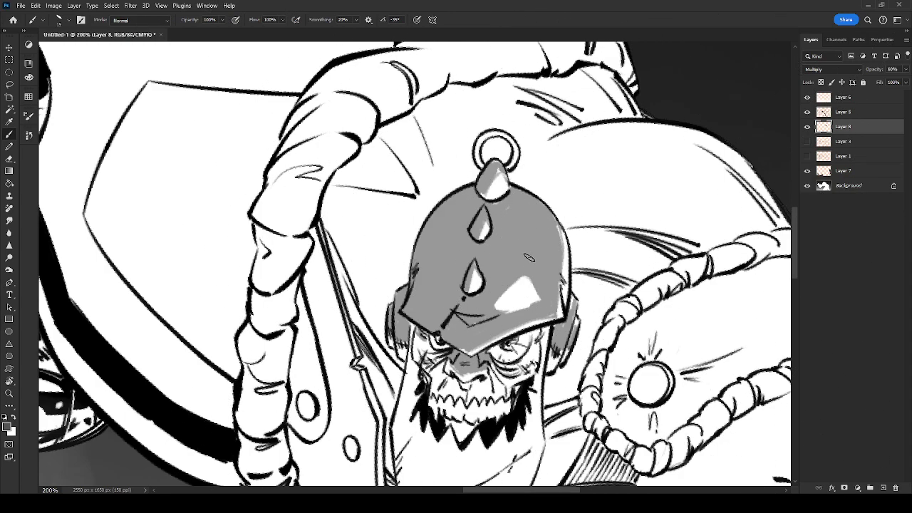
Erase a small extra highlight into the helmet's grey shading above the large one with a small angled eraser.
key("e")
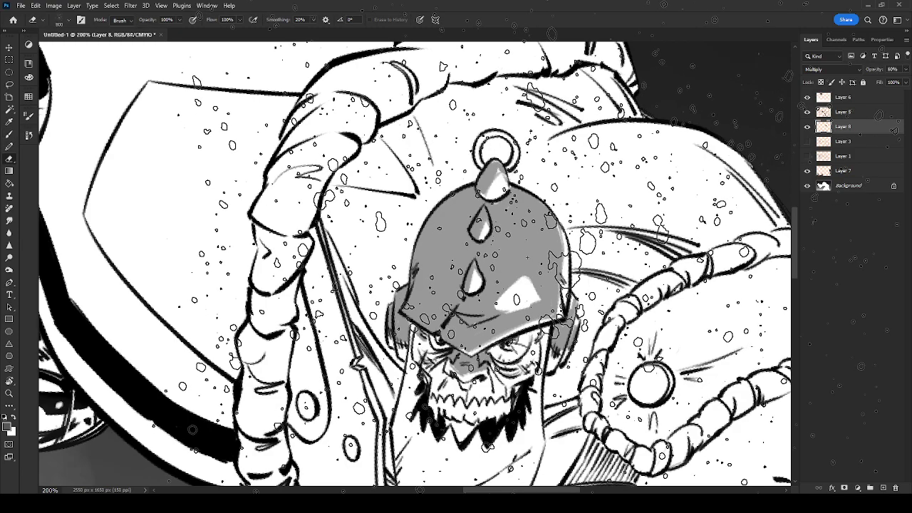
key("comma")
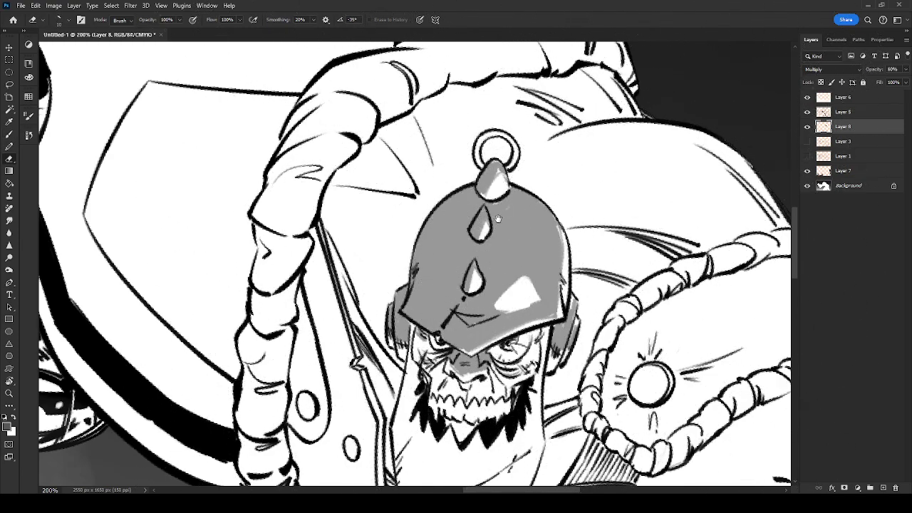
left_click_drag(514, 261, 525, 256)
Brush grey shading over the gunner's face and down the shadowed side of his neck.
left_click_drag(557, 317, 492, 224)
key("r")
left_click_drag(492, 225, 463, 191)
key("b")
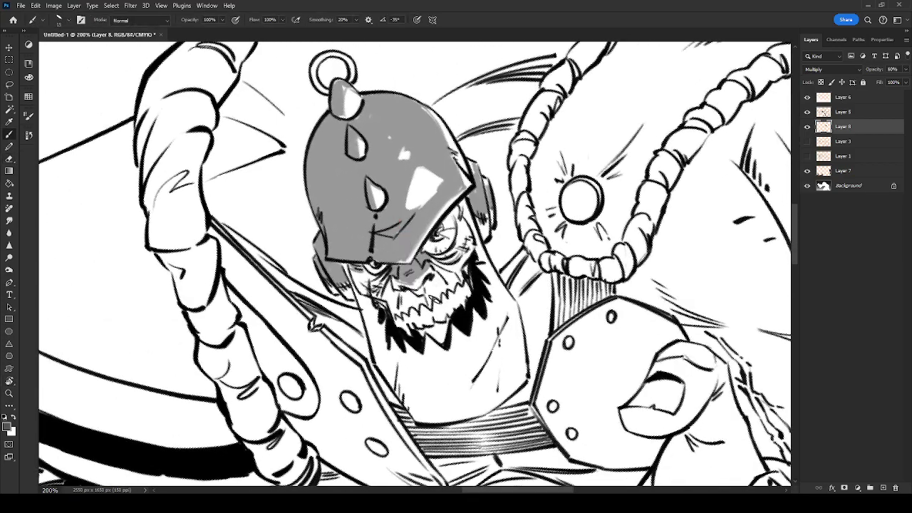
mouse_move(391, 288)
left_mouse_down()
mouse_move(391, 306)
mouse_move(422, 292)
mouse_move(384, 300)
mouse_move(362, 275)
mouse_move(359, 284)
mouse_move(376, 287)
mouse_move(389, 275)
mouse_move(430, 294)
mouse_move(421, 293)
mouse_move(457, 275)
mouse_move(439, 265)
mouse_move(462, 241)
mouse_move(456, 214)
left_mouse_up()
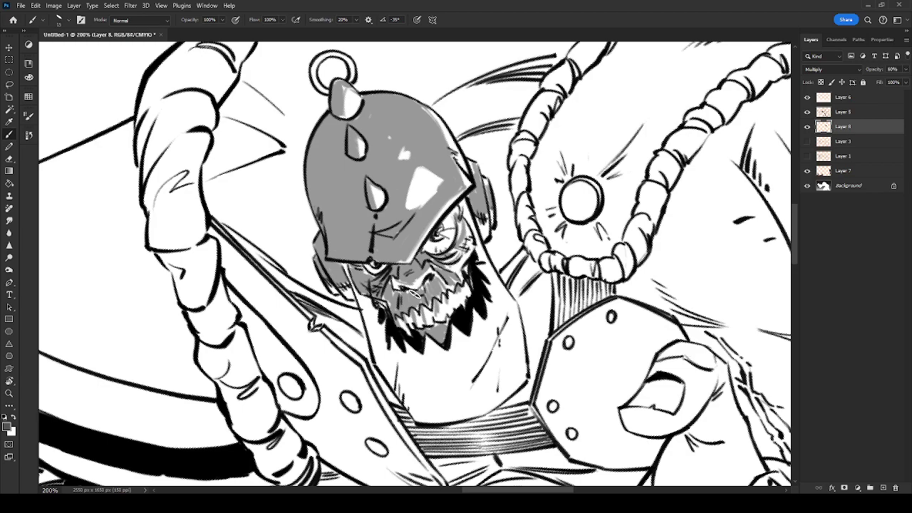
mouse_move(349, 272)
left_mouse_down()
mouse_move(374, 317)
mouse_move(382, 370)
mouse_move(378, 349)
mouse_move(411, 418)
mouse_move(375, 370)
mouse_move(403, 410)
left_mouse_up()
left_click_drag(333, 314, 394, 387)
Try grey shading strokes on the large spiked shoulder armor along its inner panel line.
mouse_move(363, 329)
left_mouse_down()
mouse_move(406, 300)
mouse_move(688, 256)
left_mouse_up()
mouse_move(459, 264)
left_mouse_down()
mouse_move(550, 358)
mouse_move(542, 384)
left_mouse_up()
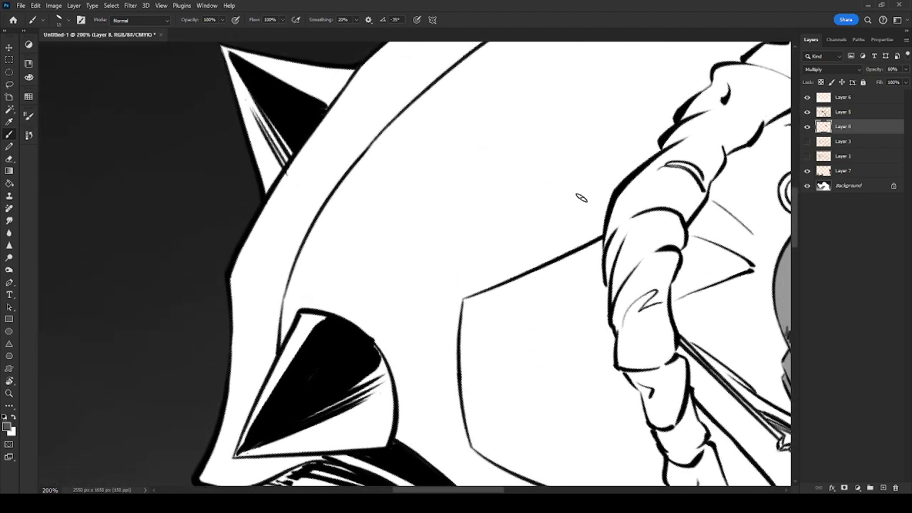
key("ctrl+minus")
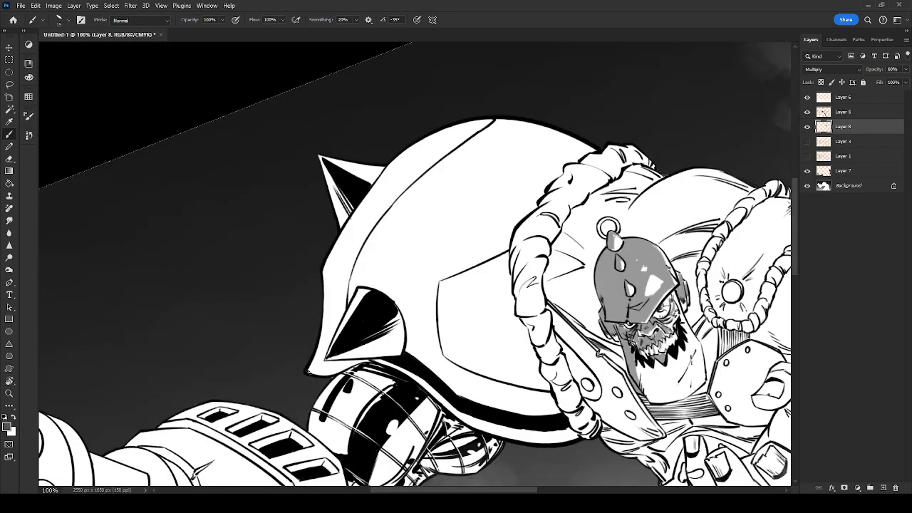
left_click_drag(407, 305, 504, 269)
left_click_drag(422, 298, 500, 272)
left_click_drag(528, 316, 469, 274)
key("r")
mouse_move(395, 313)
left_mouse_down()
mouse_move(361, 275)
mouse_move(358, 254)
left_mouse_up()
left_click_drag(533, 177, 507, 208)
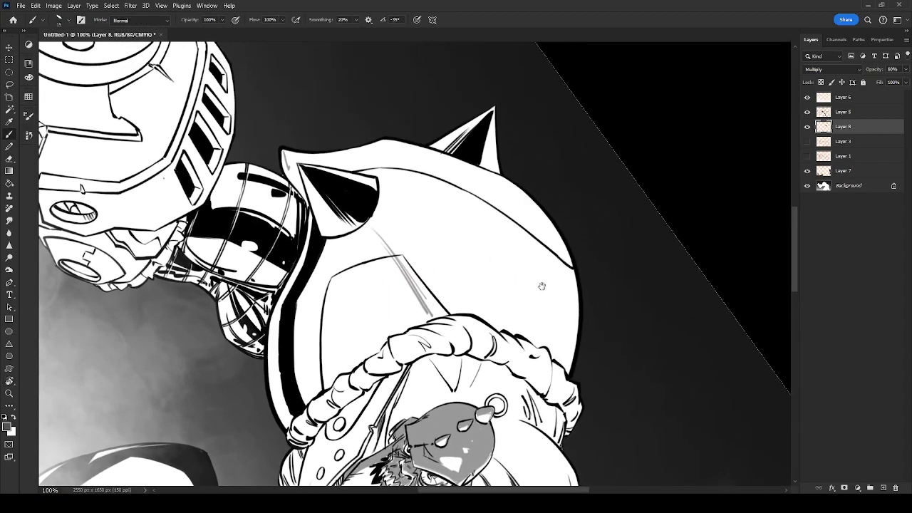
Examine the unshaded shoulder, arm, hand and lower body of the gunner.
left_click_drag(542, 286, 611, 271)
key("r")
left_click_drag(542, 339, 485, 157)
mouse_move(372, 470)
left_mouse_down()
mouse_move(501, 330)
mouse_move(573, 293)
mouse_move(483, 379)
mouse_move(297, 447)
left_mouse_up()
key("b")
left_click_drag(541, 271, 345, 369)
key("r")
mouse_move(694, 309)
left_mouse_down()
mouse_move(574, 413)
mouse_move(609, 250)
left_mouse_up()
key("b")
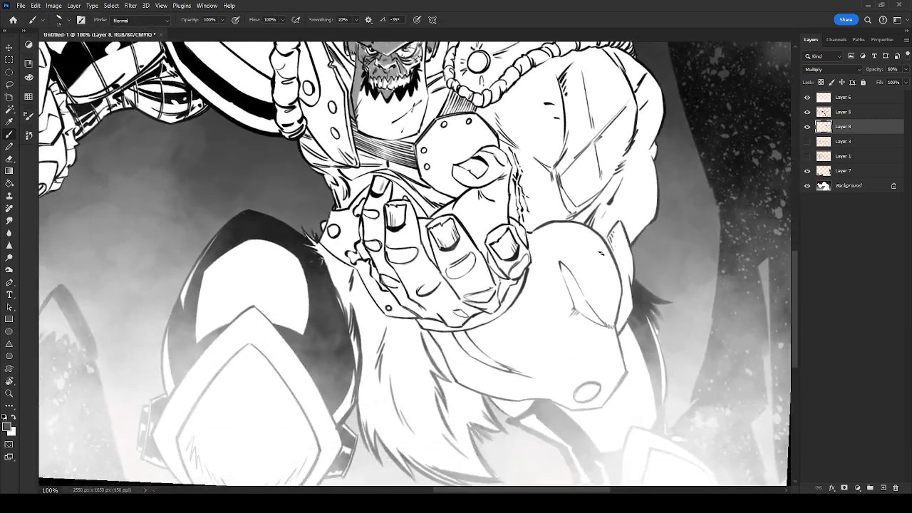
left_click_drag(460, 258, 522, 377)
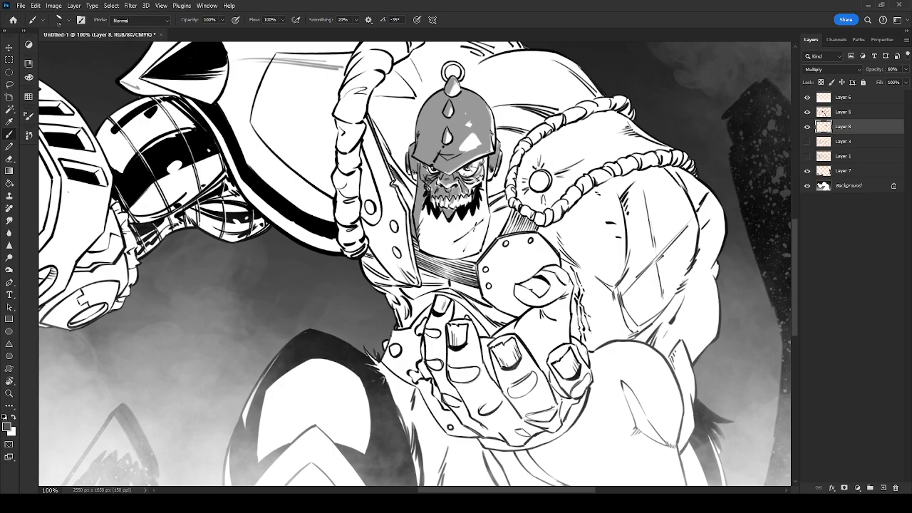
Compare the whole illustration with the grey Multiply shading layer hidden and shown.
key("ctrl+minus")
key("ctrl+minus")
left_click_drag(574, 353, 623, 401)
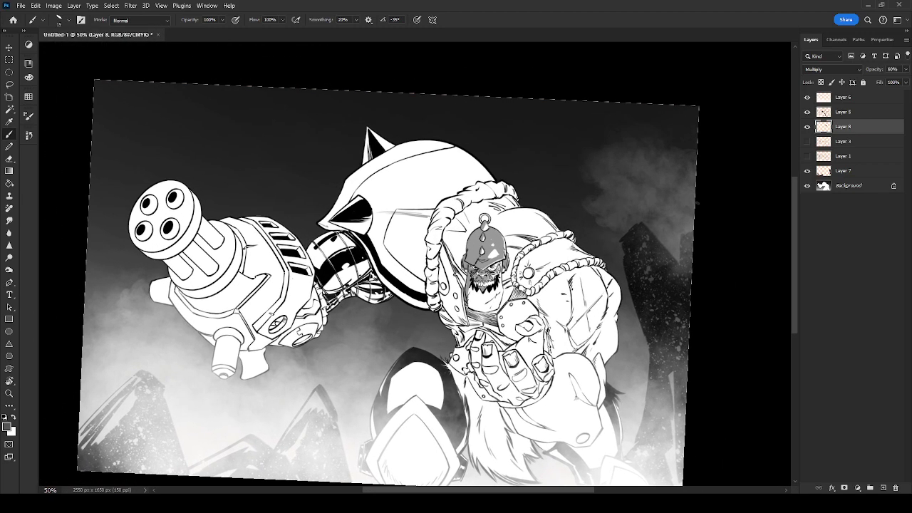
left_click(807, 127)
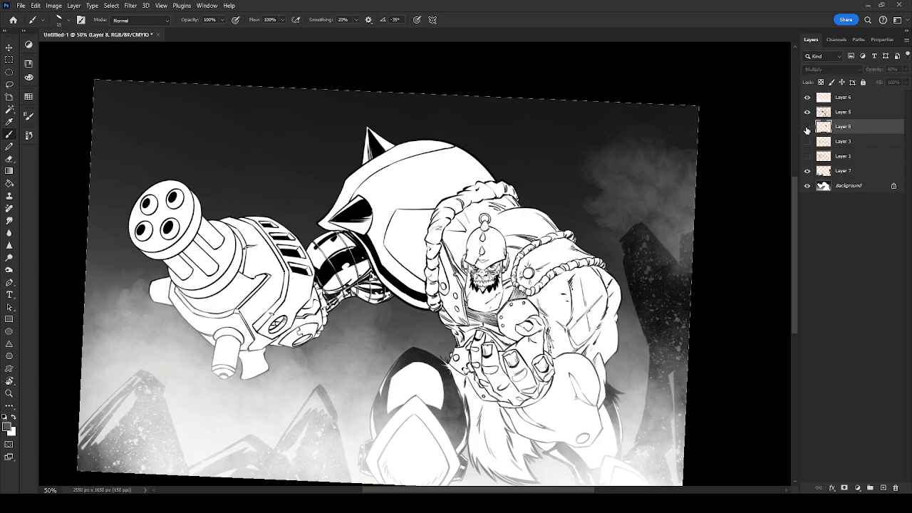
left_click(807, 127)
left_click(807, 126)
left_click(807, 127)
Delete the Multiply shading layer and make Layer 5 active with a black brush at 100% opacity.
key("e")
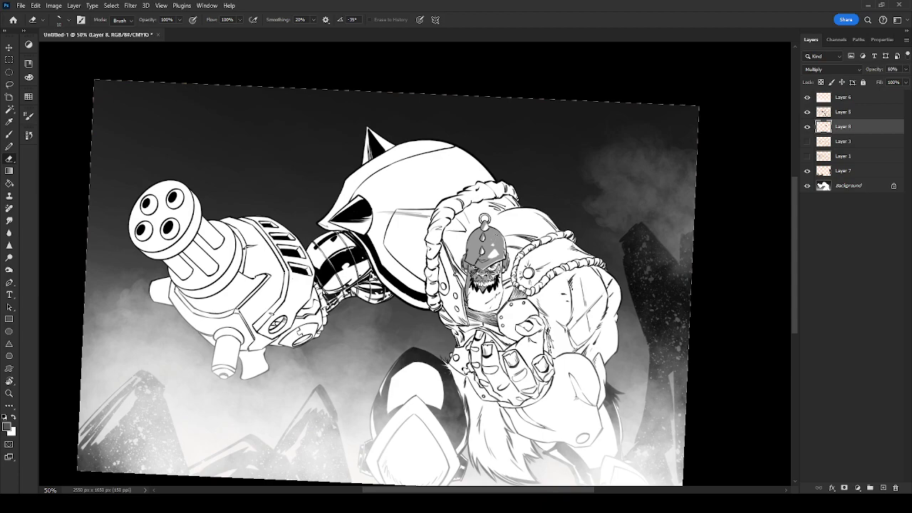
mouse_move(852, 130)
left_mouse_down()
mouse_move(874, 433)
mouse_move(895, 487)
left_mouse_up()
left_click(835, 111)
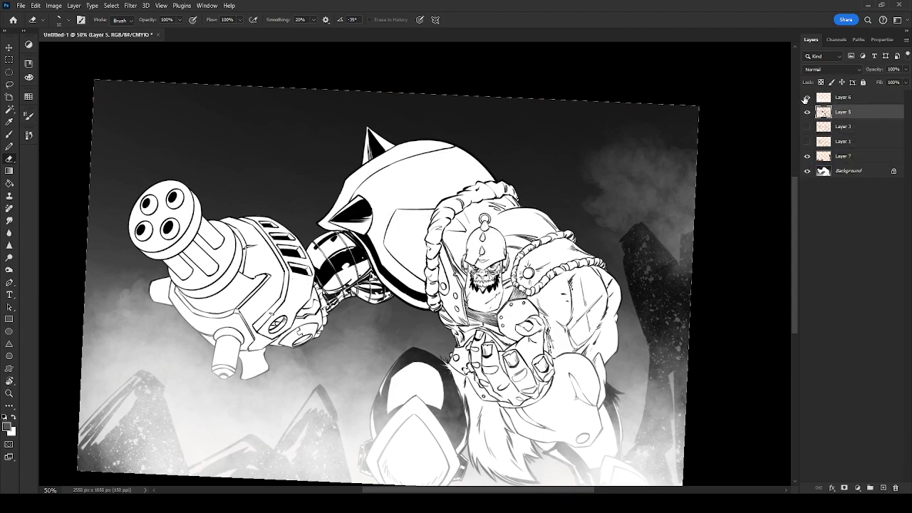
key("ctrl+plus")
key("ctrl+plus")
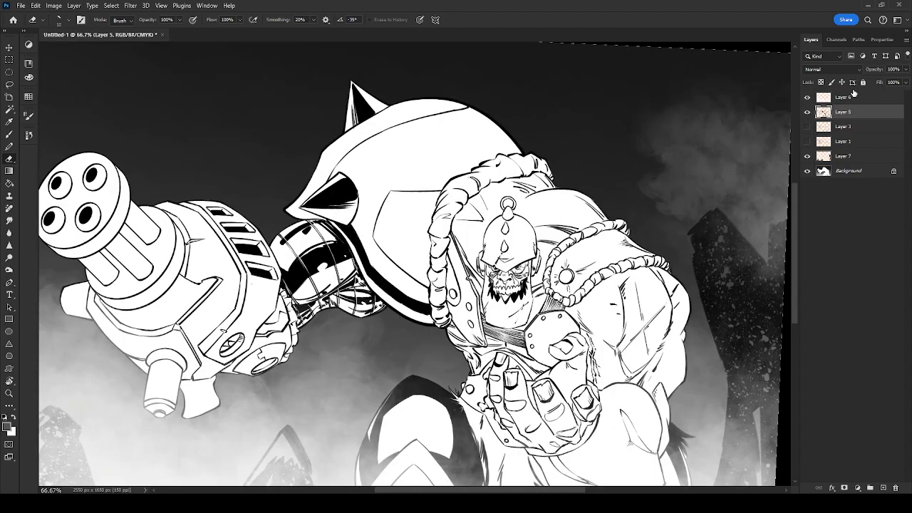
key("b")
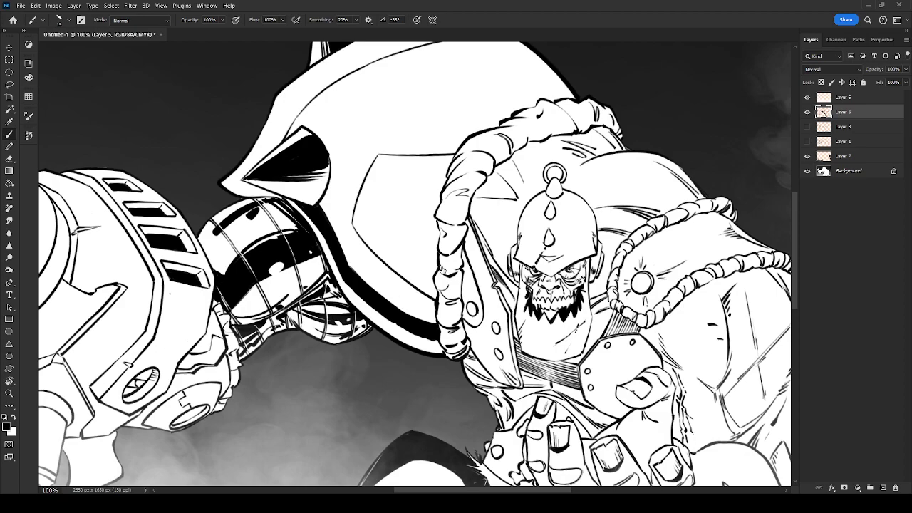
mouse_move(308, 303)
left_mouse_down()
mouse_move(557, 318)
mouse_move(578, 344)
left_mouse_up()
key(".")
mouse_move(228, 282)
left_mouse_down()
mouse_move(246, 269)
mouse_move(294, 313)
left_mouse_up()
left_click_drag(246, 268, 280, 309)
key("ctrl+z")
key("ctrl+z")
key("ctrl+z")
key("ctrl+z")
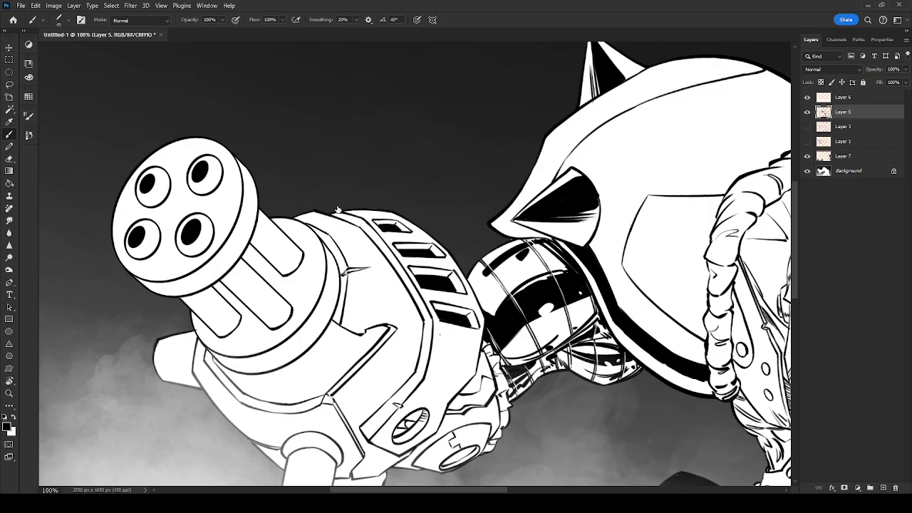
Hatch black shading lines at both ends of the side rim of the gun's muzzle disc.
left_click_drag(317, 193, 633, 138)
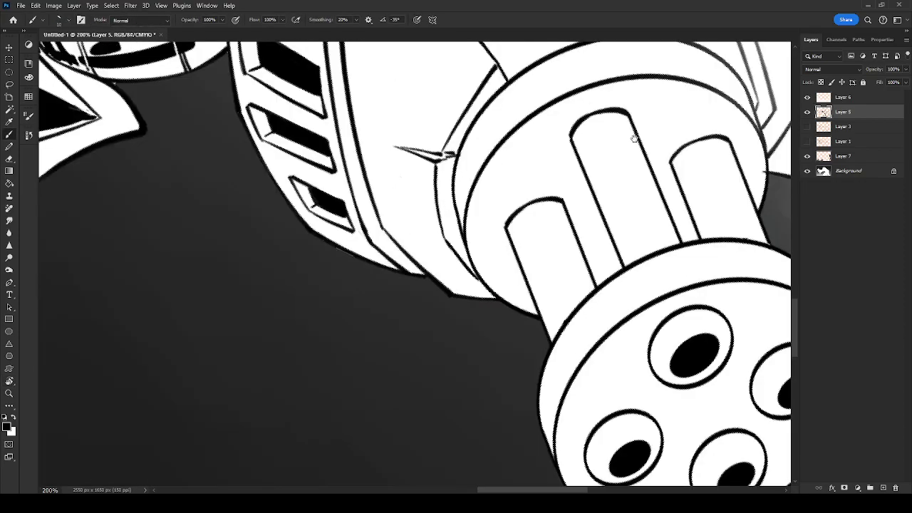
mouse_move(600, 377)
left_mouse_down()
mouse_move(467, 391)
mouse_move(431, 415)
left_mouse_up()
mouse_move(424, 372)
left_mouse_down()
mouse_move(439, 401)
mouse_move(427, 400)
left_mouse_up()
left_click_drag(449, 348, 436, 388)
left_click_drag(456, 332, 448, 369)
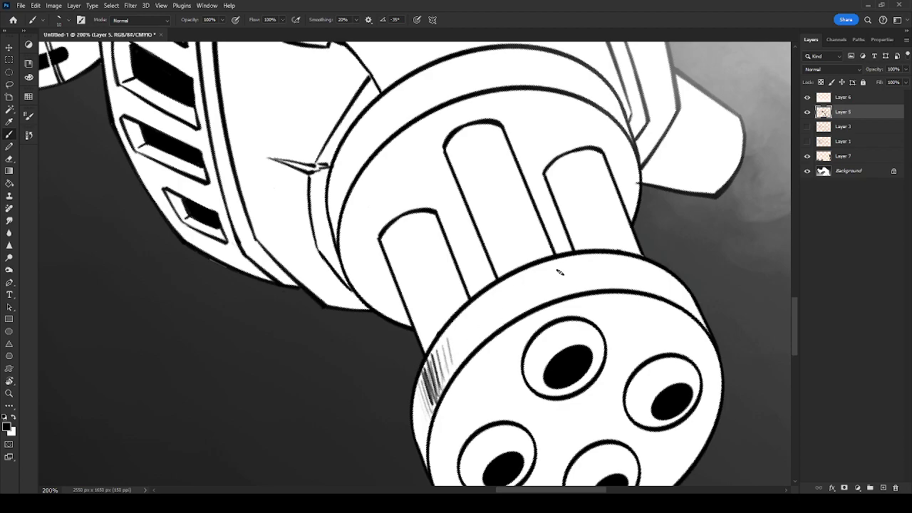
left_click_drag(638, 266, 653, 288)
left_click_drag(657, 273, 671, 299)
Hatch the ring around the upper barrel hole and add short scratch lines on the muzzle disc's face.
mouse_move(644, 340)
left_mouse_down()
mouse_move(623, 307)
mouse_move(608, 236)
left_mouse_up()
left_click_drag(490, 241, 511, 254)
left_click_drag(518, 227, 507, 244)
left_click_drag(563, 230, 557, 249)
left_click_drag(569, 235, 562, 251)
left_click_drag(421, 299, 456, 289)
left_click_drag(453, 293, 466, 286)
Hatch fine shading lines inside the rings of the other three barrel holes.
mouse_move(446, 372)
left_mouse_down()
mouse_move(422, 365)
mouse_move(426, 350)
left_mouse_up()
left_click_drag(452, 349, 436, 337)
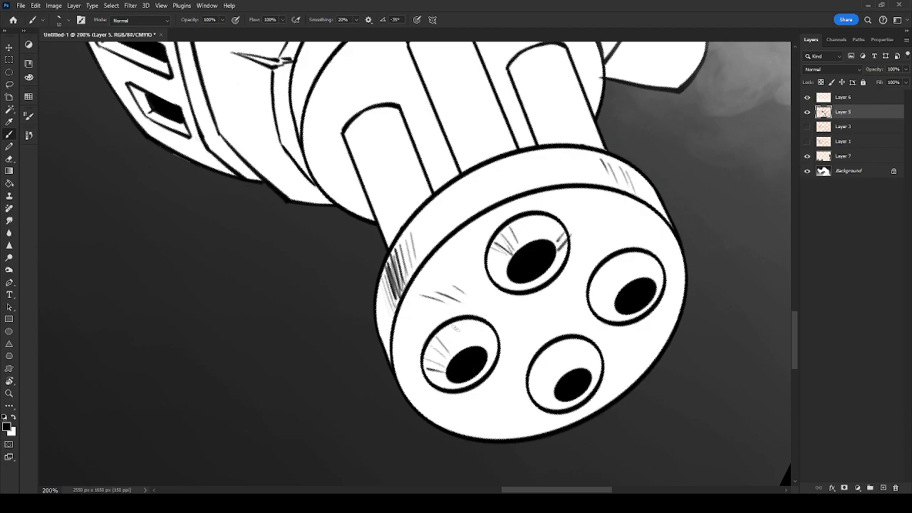
left_click_drag(492, 332, 483, 347)
left_click_drag(470, 377, 460, 390)
mouse_move(551, 394)
left_mouse_down()
mouse_move(540, 404)
mouse_move(550, 412)
left_mouse_up()
left_click_drag(561, 369, 552, 352)
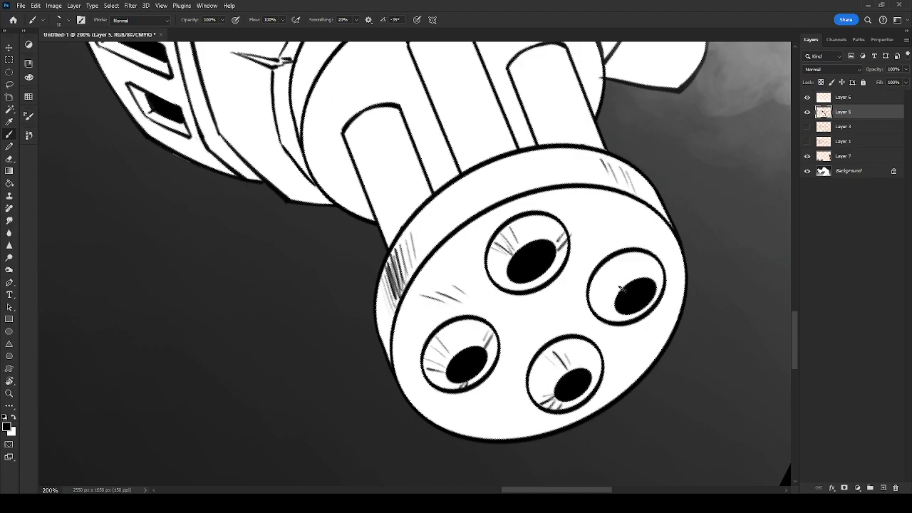
left_click_drag(609, 301, 595, 304)
mouse_move(614, 307)
left_mouse_down()
mouse_move(603, 315)
mouse_move(617, 317)
left_mouse_up()
Shade the outer barrel tube nearest the vented housing with long overlapping black strokes along its length.
left_click_drag(582, 241, 614, 378)
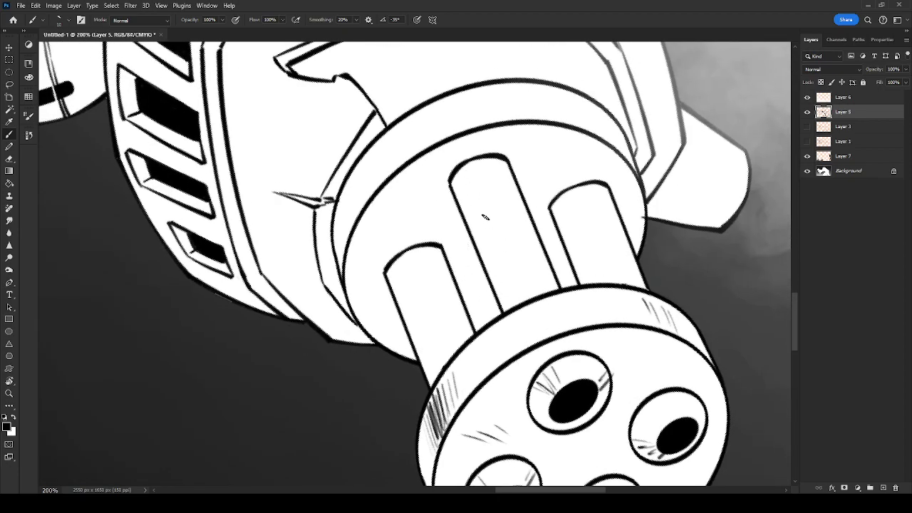
left_click_drag(396, 275, 431, 355)
left_click_drag(400, 258, 438, 362)
left_click_drag(401, 282, 439, 367)
left_click_drag(427, 332, 439, 356)
left_click_drag(397, 260, 441, 367)
left_click_drag(413, 303, 441, 371)
left_click_drag(420, 288, 443, 365)
mouse_move(415, 269)
left_mouse_down()
mouse_move(446, 358)
mouse_move(440, 320)
mouse_move(443, 348)
left_mouse_up()
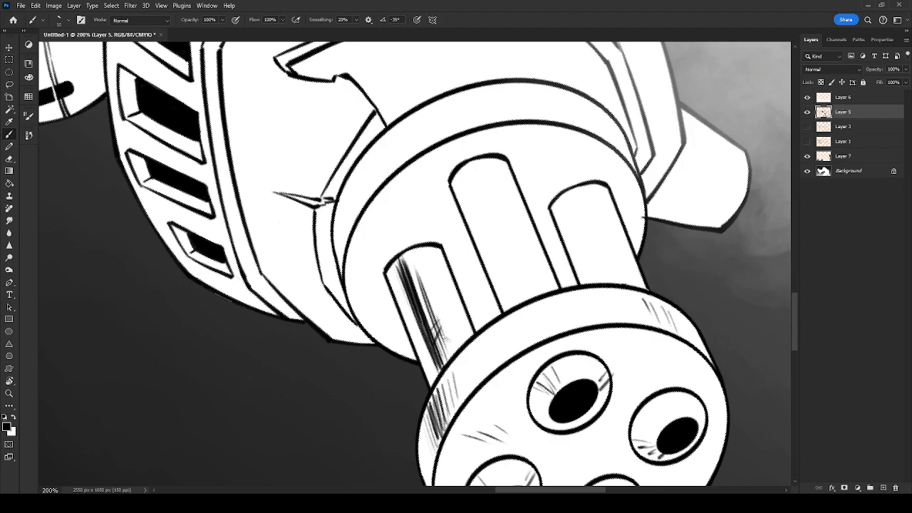
Shade the middle and far barrel tubes with dense black strokes running along their length.
mouse_move(464, 178)
left_mouse_down()
mouse_move(513, 303)
mouse_move(502, 261)
mouse_move(524, 305)
mouse_move(517, 296)
mouse_move(515, 303)
mouse_move(464, 162)
mouse_move(519, 307)
left_mouse_up()
left_click_drag(501, 248, 520, 305)
left_click_drag(472, 184, 486, 218)
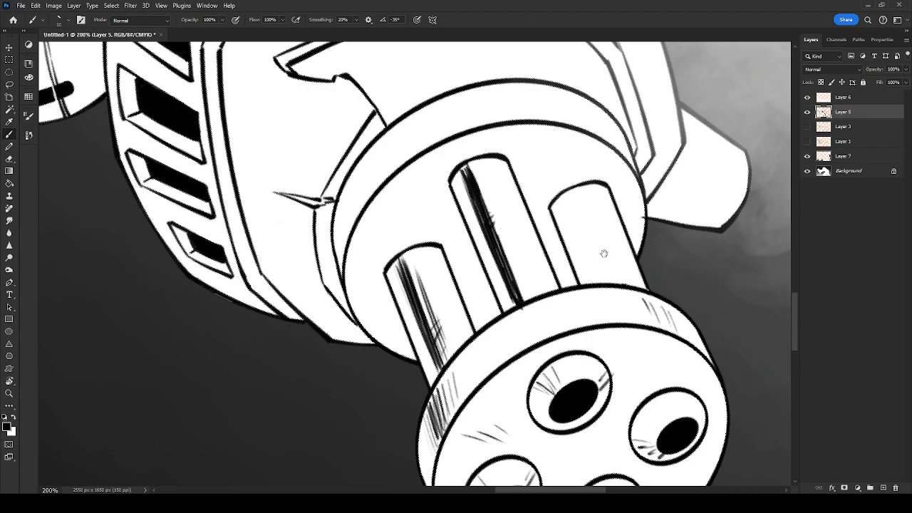
left_click_drag(602, 253, 502, 271)
mouse_move(476, 240)
left_mouse_down()
mouse_move(501, 317)
mouse_move(514, 320)
left_mouse_up()
left_click_drag(503, 288, 510, 323)
left_click_drag(490, 268, 514, 324)
mouse_move(477, 245)
left_mouse_down()
mouse_move(498, 288)
mouse_move(488, 270)
left_mouse_up()
mouse_move(478, 236)
left_mouse_down()
mouse_move(490, 271)
mouse_move(488, 259)
left_mouse_up()
left_click_drag(481, 231, 488, 279)
Add short scratch and reflection lines on the flat collar face around the bases of the barrel tubes.
left_click_drag(510, 246, 555, 333)
key("r")
left_click_drag(587, 295, 591, 245)
key("b")
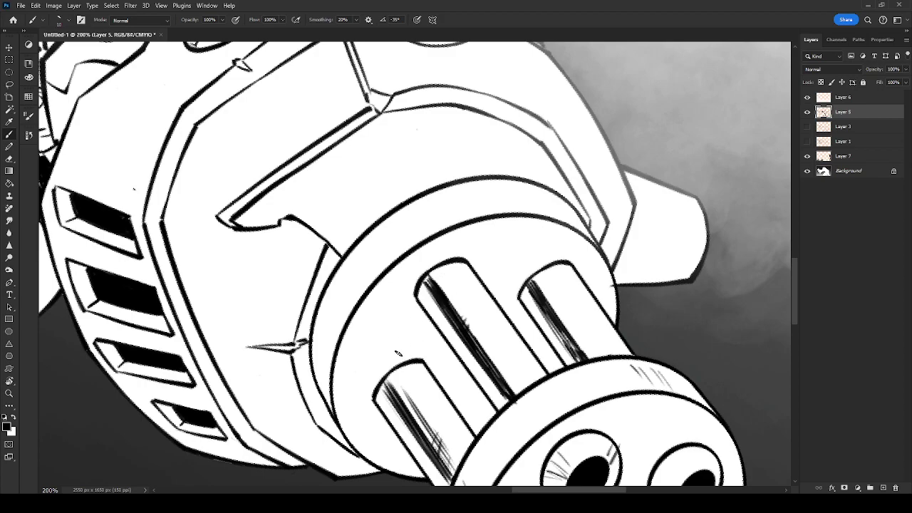
left_click_drag(412, 282, 446, 241)
mouse_move(508, 287)
left_mouse_down()
mouse_move(515, 230)
mouse_move(529, 235)
left_mouse_up()
left_click_drag(383, 366, 403, 353)
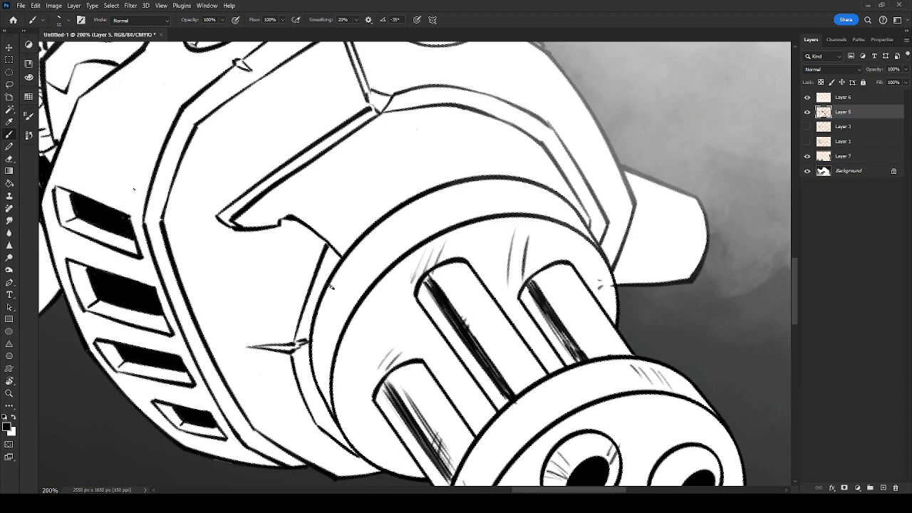
Cross-hatch a patch on the barrel collar's outer rim and add light hatch lines further along it.
mouse_move(349, 255)
left_mouse_down()
mouse_move(348, 264)
mouse_move(369, 296)
mouse_move(347, 302)
left_mouse_up()
left_click_drag(370, 270, 352, 306)
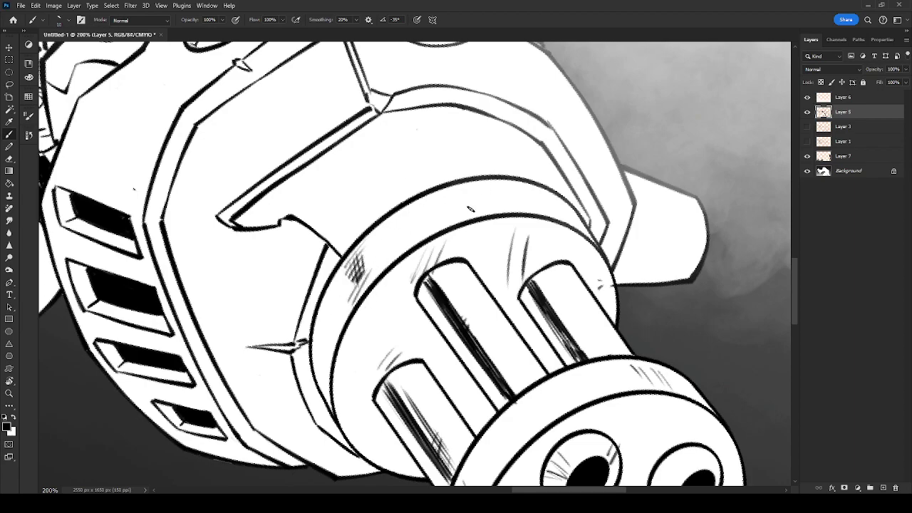
mouse_move(331, 405)
left_mouse_down()
mouse_move(349, 426)
mouse_move(429, 286)
left_mouse_up()
key("r")
left_click_drag(490, 281, 465, 324)
key("b")
left_click_drag(446, 187, 429, 209)
left_click_drag(444, 189, 431, 223)
left_click_drag(491, 192, 464, 219)
Darken the end of the curved ledge between the barrel collar and the gun housing with dense hatching.
key("r")
left_click_drag(465, 220, 452, 318)
key("b")
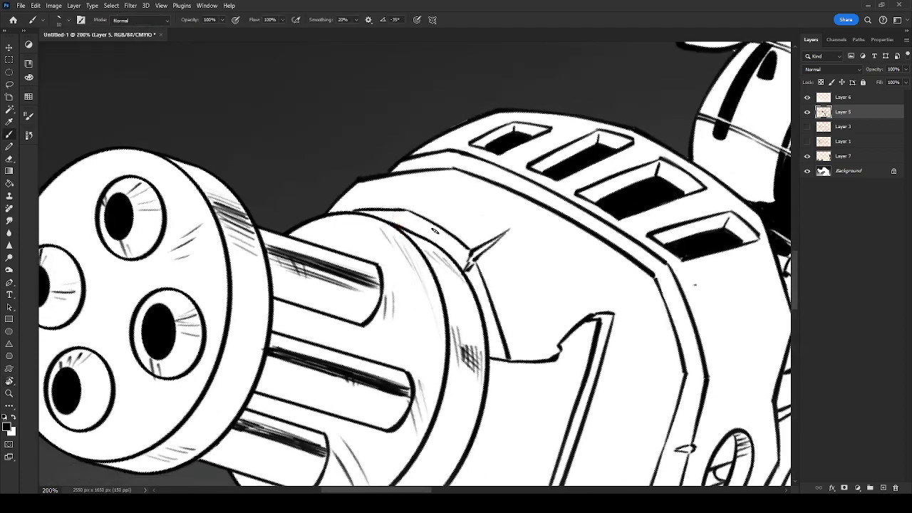
mouse_move(372, 212)
left_mouse_down()
mouse_move(392, 227)
mouse_move(379, 208)
mouse_move(395, 210)
mouse_move(410, 228)
left_mouse_up()
key("ctrl+z")
left_click_drag(405, 214, 442, 245)
mouse_move(363, 210)
left_mouse_down()
mouse_move(397, 227)
mouse_move(416, 216)
mouse_move(433, 239)
left_mouse_up()
Shade the stub projecting from behind the gun with strokes along its length and a few scratches.
mouse_move(473, 358)
left_mouse_down()
mouse_move(525, 196)
mouse_move(534, 223)
left_mouse_up()
key("r")
mouse_move(352, 264)
left_mouse_down()
mouse_move(482, 258)
mouse_move(472, 327)
mouse_move(380, 316)
left_mouse_up()
key("b")
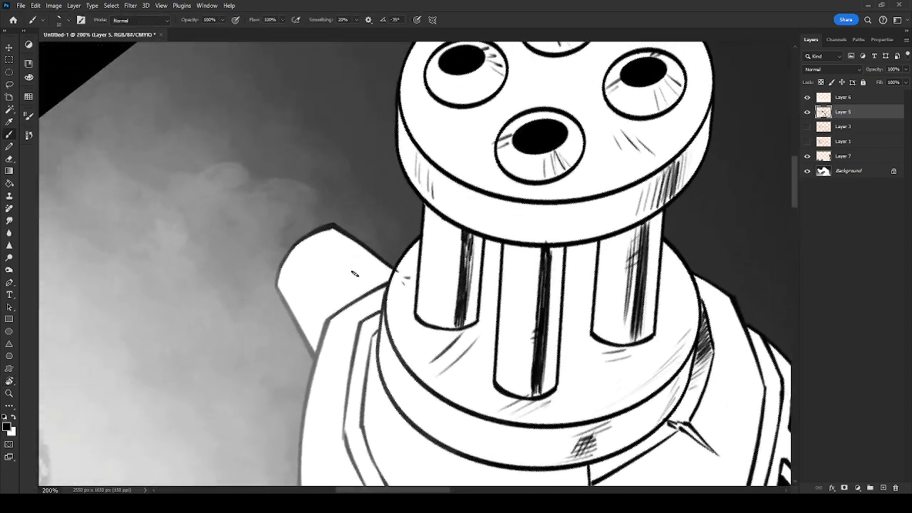
left_click_drag(313, 238, 381, 285)
left_click_drag(309, 236, 343, 256)
left_click_drag(322, 235, 354, 262)
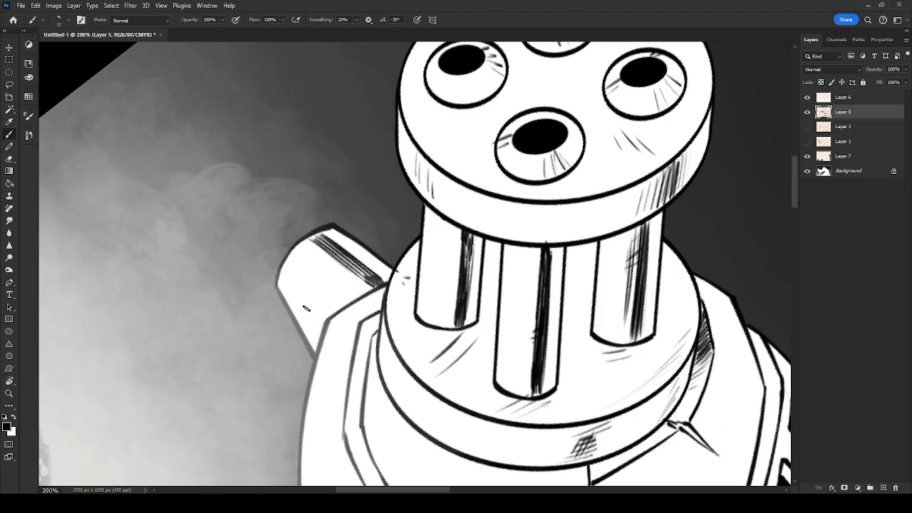
left_click_drag(299, 289, 303, 315)
left_click_drag(289, 276, 325, 308)
Hatch the barrel collar's far edge and the pointed corner of the raised panel line on the gun housing.
scroll(546, 333, "down", 3)
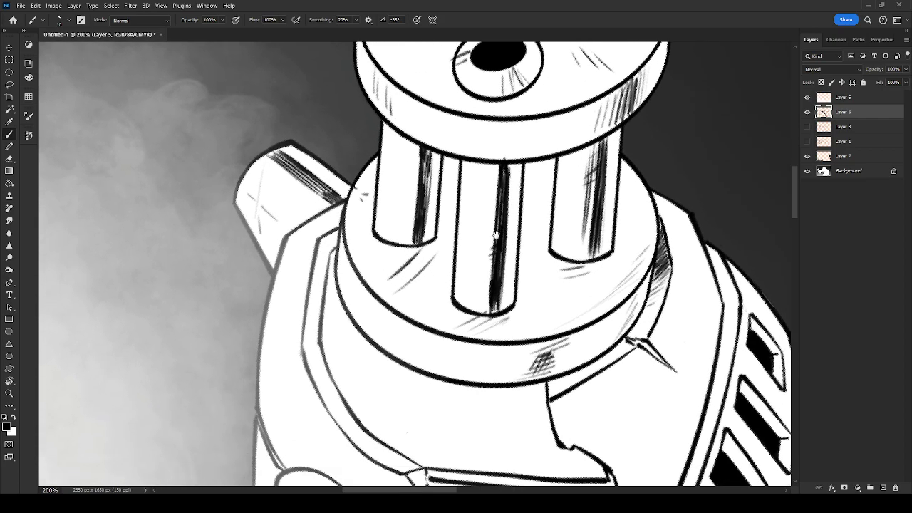
left_click_drag(333, 240, 349, 281)
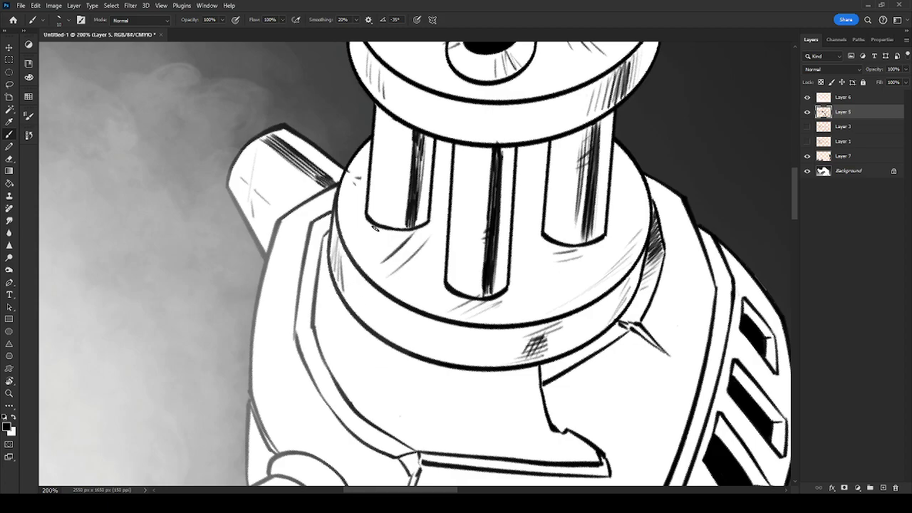
left_click_drag(315, 310, 379, 194)
key("r")
mouse_move(472, 341)
left_mouse_down()
mouse_move(534, 133)
mouse_move(500, 109)
left_mouse_up()
key("b")
left_click_drag(623, 198, 525, 434)
left_click_drag(315, 230, 429, 251)
mouse_move(426, 273)
left_mouse_down()
mouse_move(432, 262)
mouse_move(438, 272)
left_mouse_up()
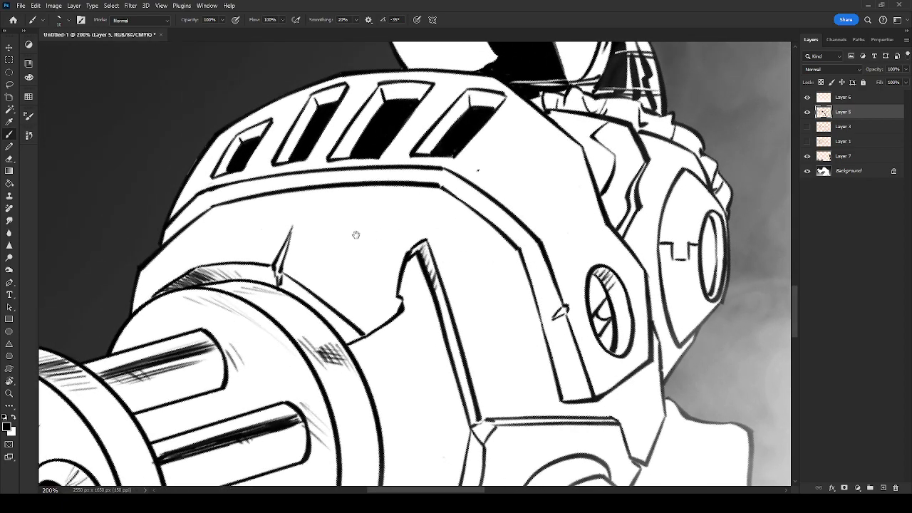
Fill the far end of the bevel band below the vent slots with dense hatching.
left_click_drag(355, 234, 367, 235)
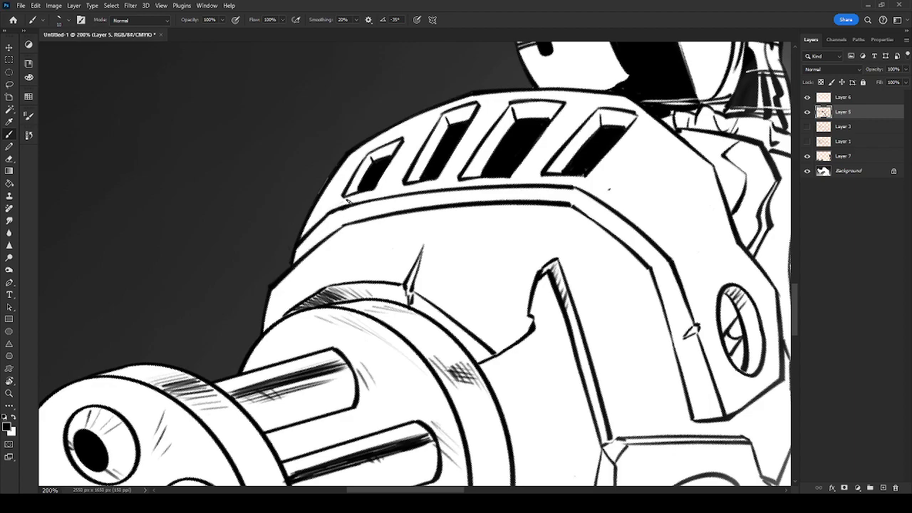
mouse_move(345, 222)
left_mouse_down()
mouse_move(360, 203)
mouse_move(355, 214)
mouse_move(396, 204)
left_mouse_up()
mouse_move(291, 264)
left_mouse_down()
mouse_move(323, 214)
mouse_move(322, 244)
mouse_move(357, 199)
mouse_move(354, 222)
mouse_move(369, 203)
left_mouse_up()
Hatch the inner walls of the four vent slots on the gun housing.
left_click_drag(479, 194, 388, 249)
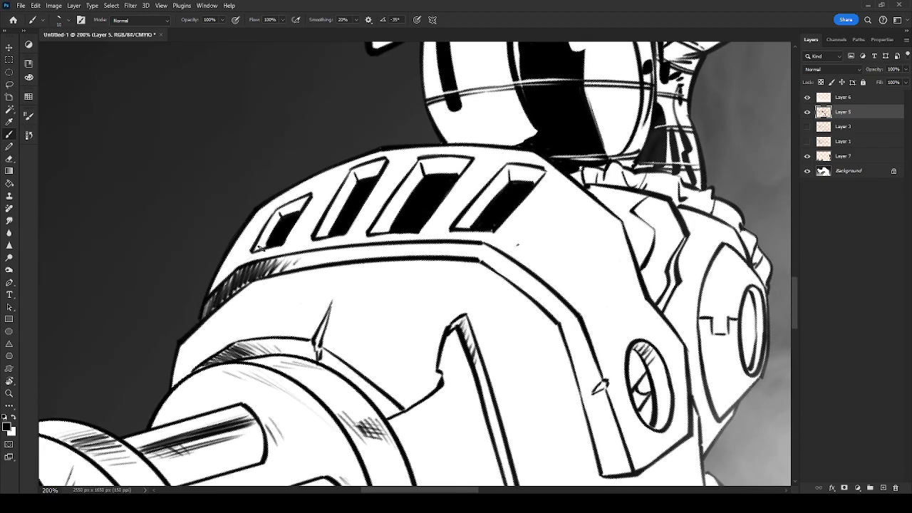
mouse_move(265, 247)
left_mouse_down()
mouse_move(278, 211)
mouse_move(282, 219)
mouse_move(298, 197)
left_mouse_up()
left_click_drag(295, 211, 309, 198)
left_click_drag(362, 180, 369, 165)
left_click_drag(366, 184, 384, 155)
left_click_drag(377, 181, 386, 156)
mouse_move(319, 237)
left_mouse_down()
mouse_move(327, 204)
mouse_move(346, 191)
left_mouse_up()
mouse_move(389, 222)
left_mouse_down()
mouse_move(401, 187)
mouse_move(425, 165)
mouse_move(469, 161)
left_mouse_up()
left_click_drag(378, 231, 396, 214)
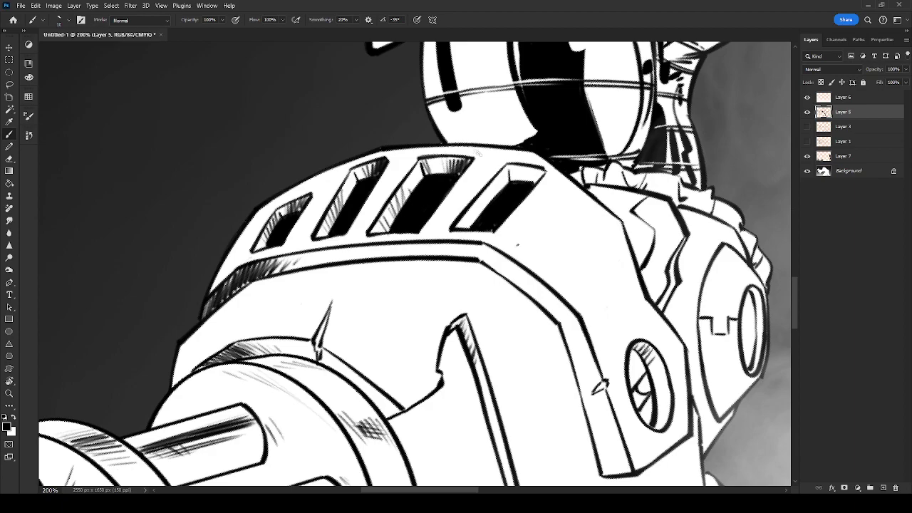
mouse_move(513, 182)
left_mouse_down()
mouse_move(521, 168)
mouse_move(546, 167)
left_mouse_up()
mouse_move(466, 233)
left_mouse_down()
mouse_move(487, 203)
mouse_move(471, 222)
mouse_move(469, 206)
left_mouse_up()
Add small nick marks beside the vent slots and hatch the bend of the housing's bevel band.
left_click_drag(518, 242, 524, 229)
left_click_drag(598, 246, 599, 242)
left_click_drag(600, 280, 602, 272)
mouse_move(631, 311)
left_mouse_down()
mouse_move(581, 293)
mouse_move(569, 146)
left_mouse_up()
left_click_drag(498, 161, 509, 151)
mouse_move(502, 171)
left_mouse_down()
mouse_move(512, 159)
mouse_move(514, 165)
left_mouse_up()
left_click_drag(509, 186, 518, 175)
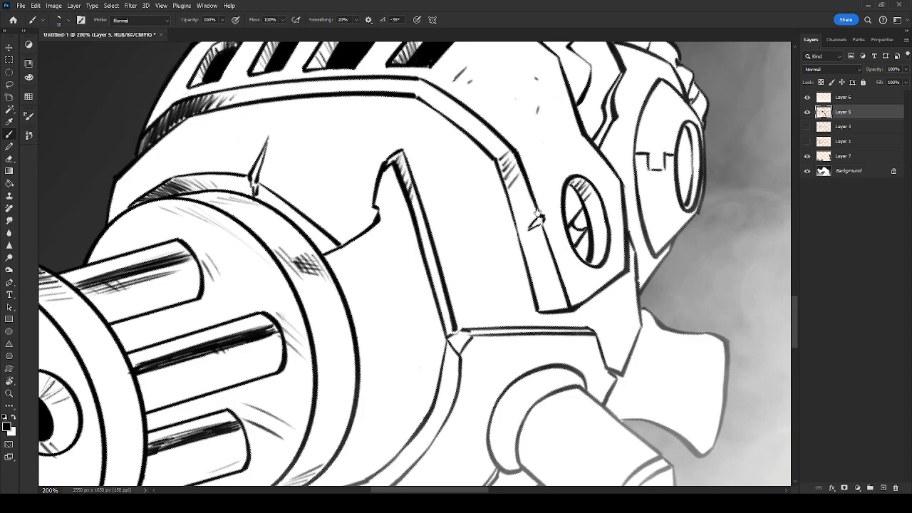
Shade the inside of the oval port on the gun housing and clean up its inner lines.
left_click_drag(544, 256, 558, 318)
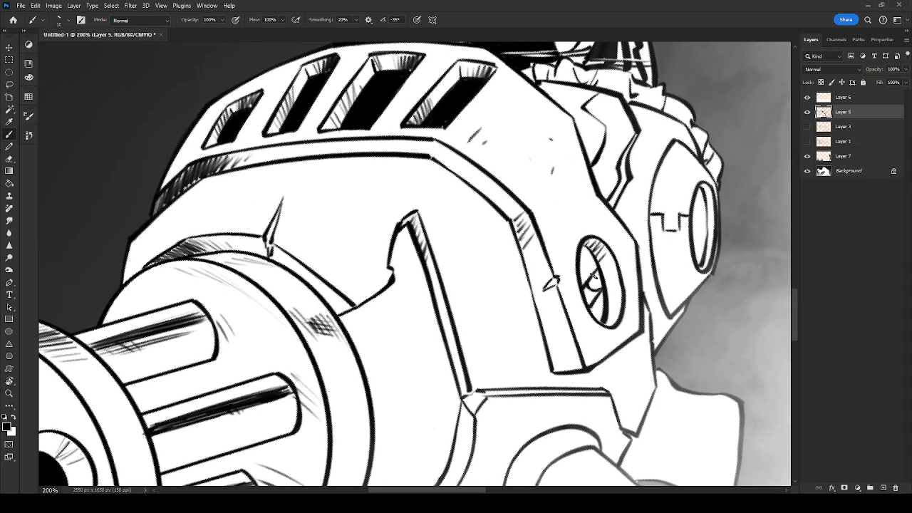
left_click_drag(616, 294, 609, 320)
mouse_move(591, 283)
left_mouse_down()
mouse_move(601, 276)
mouse_move(595, 285)
left_mouse_up()
key("e")
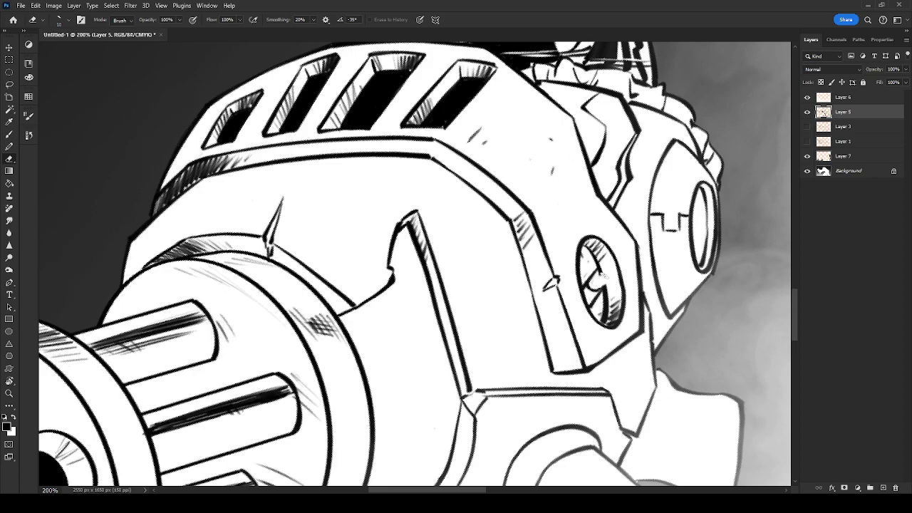
key("b")
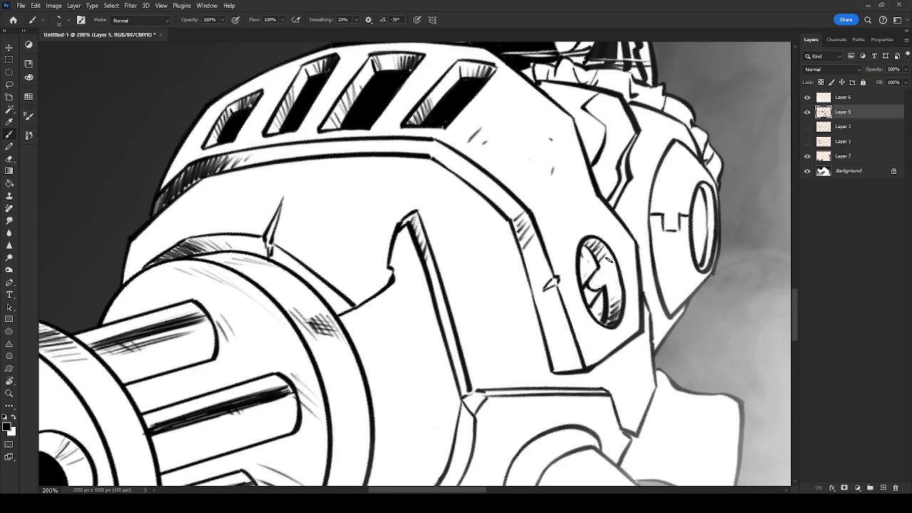
left_click_drag(590, 278, 598, 269)
Hatch the lower part of the bevel band and add a curved, cross-hatched scuff on the adjacent housing plate.
left_click_drag(557, 294, 546, 311)
left_click_drag(556, 305, 547, 319)
mouse_move(555, 360)
left_mouse_down()
mouse_move(567, 362)
mouse_move(556, 368)
left_mouse_up()
left_click_drag(451, 325, 505, 254)
mouse_move(483, 288)
left_mouse_down()
mouse_move(513, 252)
mouse_move(498, 276)
left_mouse_up()
left_click_drag(490, 253, 508, 271)
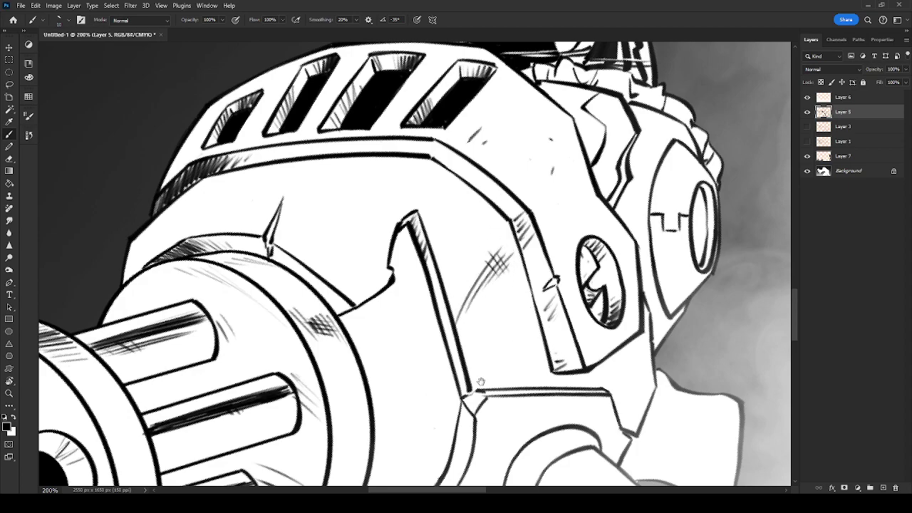
Add short black nick marks along the narrow ledge beside the barrel collar.
left_click_drag(485, 378, 599, 272)
left_click_drag(396, 161, 404, 165)
left_click_drag(412, 164, 420, 169)
left_click_drag(422, 165, 433, 182)
Shade the cylinder on the gun's side, its mounting ring and its end cap with hatch lines.
left_click_drag(547, 332, 406, 225)
mouse_move(527, 260)
left_mouse_down()
mouse_move(591, 319)
mouse_move(617, 329)
mouse_move(538, 273)
left_mouse_up()
left_click_drag(488, 252, 520, 257)
left_click_drag(493, 246, 520, 254)
left_click_drag(502, 234, 522, 249)
left_click_drag(620, 337, 613, 329)
left_click_drag(644, 361, 653, 351)
left_click_drag(646, 366, 656, 356)
Hatch the lower end of the round side plate behind the gun housing.
left_click_drag(599, 177, 602, 254)
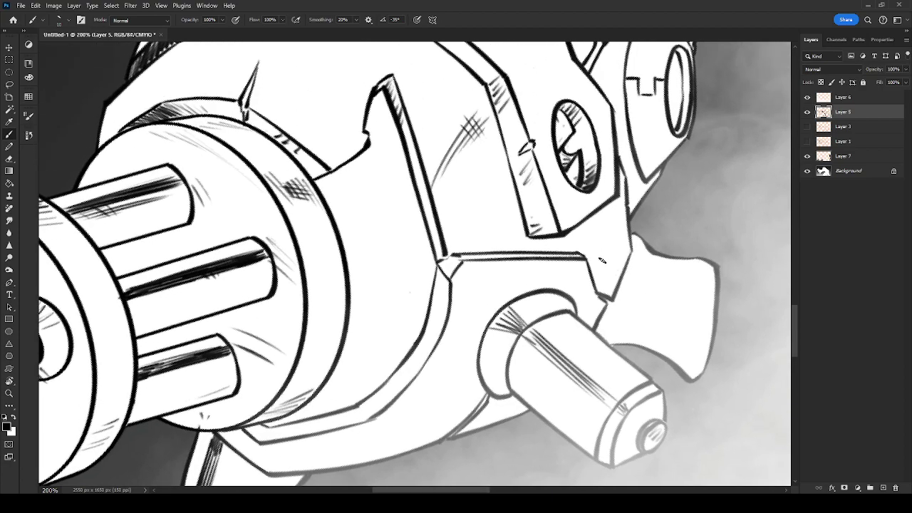
left_click_drag(640, 173, 595, 250)
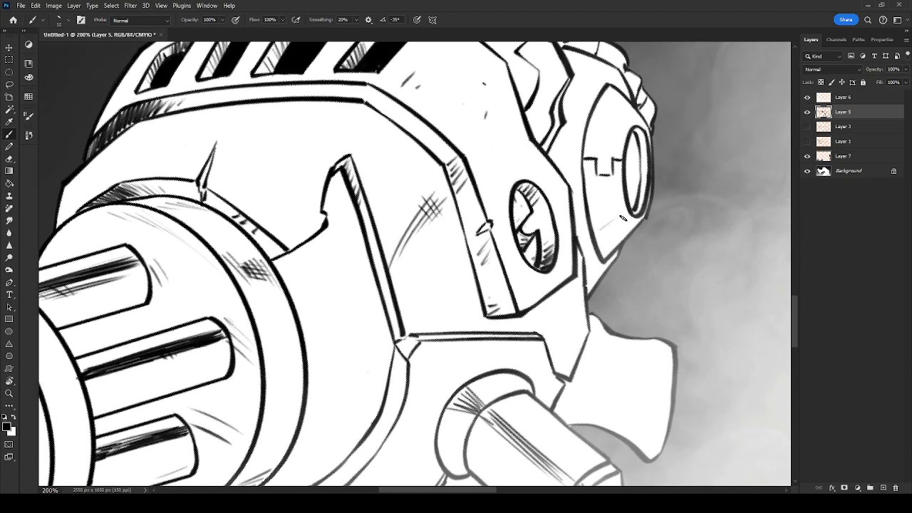
left_click_drag(629, 161, 604, 284)
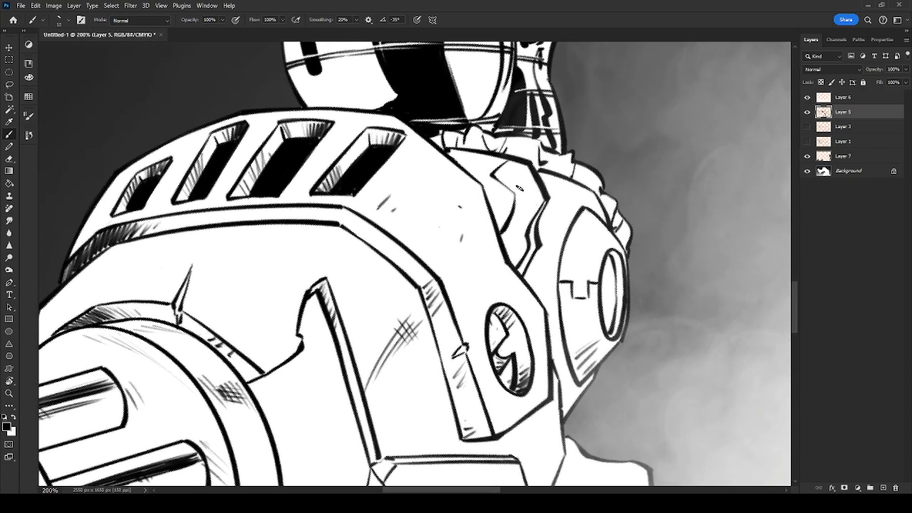
Examine the segmented arm joint and the spiked shoulder armor for areas that need shading.
left_click_drag(523, 169, 535, 240)
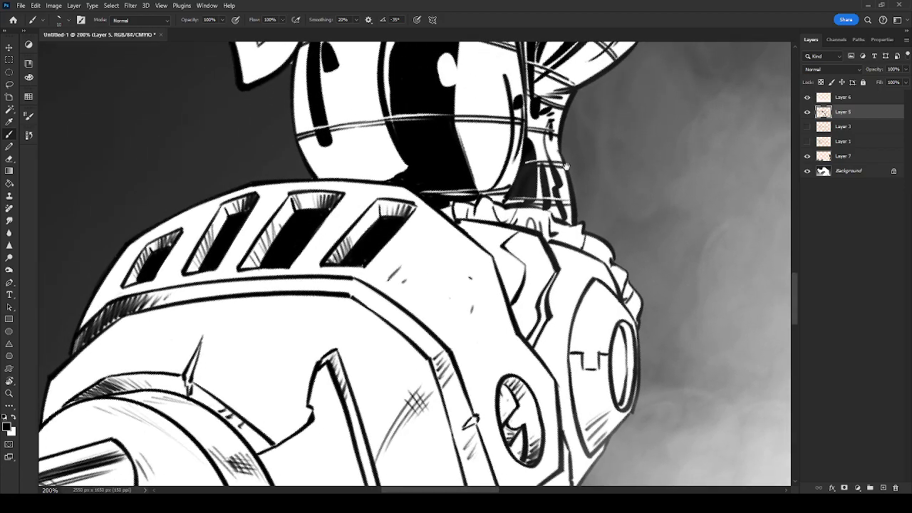
left_click_drag(564, 169, 542, 348)
key("r")
mouse_move(631, 252)
left_mouse_down()
mouse_move(626, 307)
mouse_move(556, 428)
left_mouse_up()
mouse_move(639, 202)
left_mouse_down()
mouse_move(602, 380)
mouse_move(583, 412)
left_mouse_up()
key("r")
left_click_drag(619, 298, 605, 218)
left_click_drag(580, 171, 595, 229)
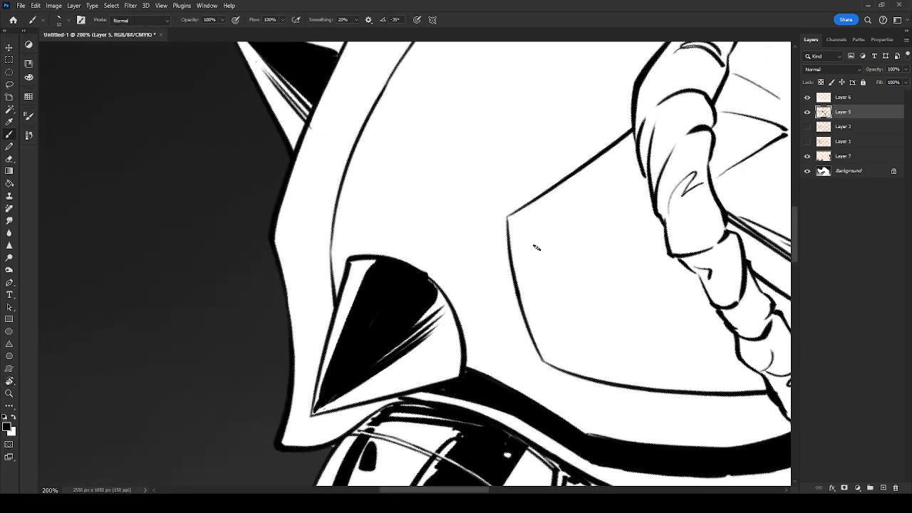
left_click_drag(509, 173, 521, 311)
key("ctrl+minus")
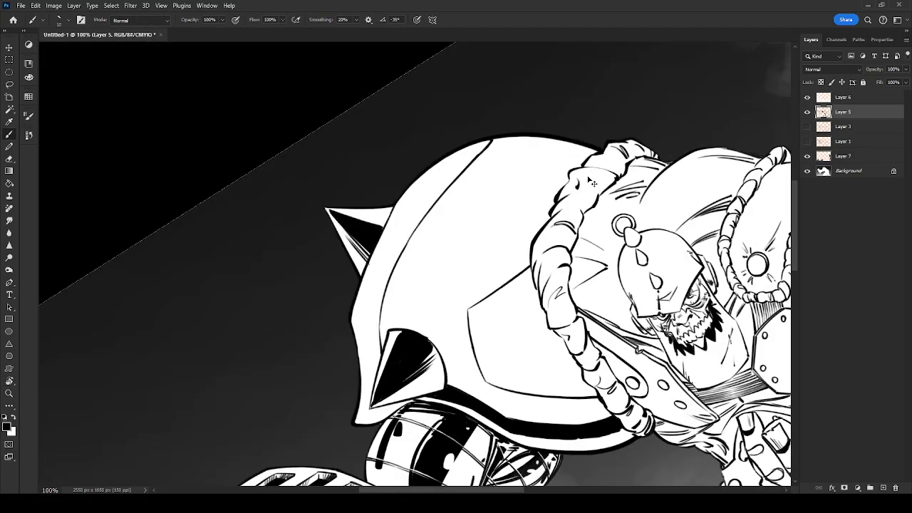
left_click_drag(587, 176, 568, 130)
key("r")
left_click_drag(551, 332, 565, 289)
left_click_drag(493, 312, 545, 276)
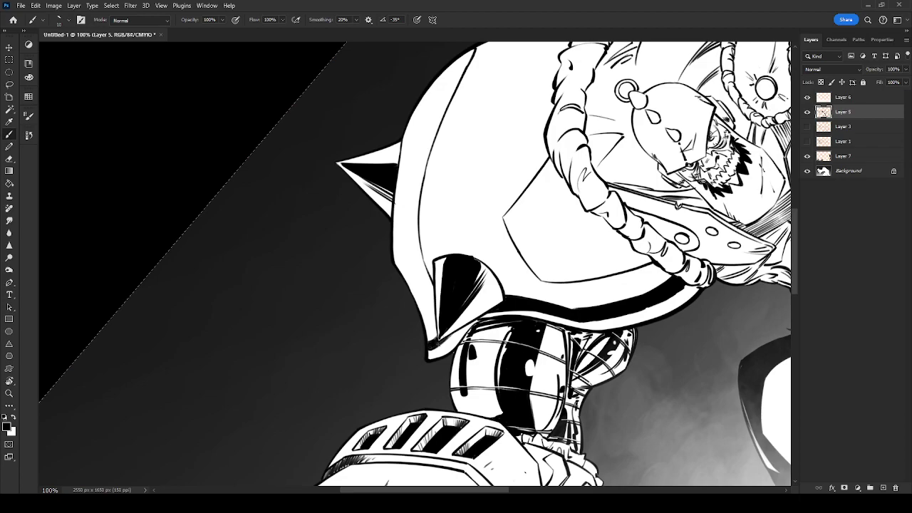
Shade the three cone spikes on the helmet and add a thin curved accent line across the dome beside them.
left_click_drag(484, 172, 462, 286)
left_click_drag(639, 260, 482, 169)
key("r")
mouse_move(481, 169)
left_mouse_down()
mouse_move(654, 221)
mouse_move(599, 173)
mouse_move(543, 303)
left_mouse_up()
key("ctrl+plus")
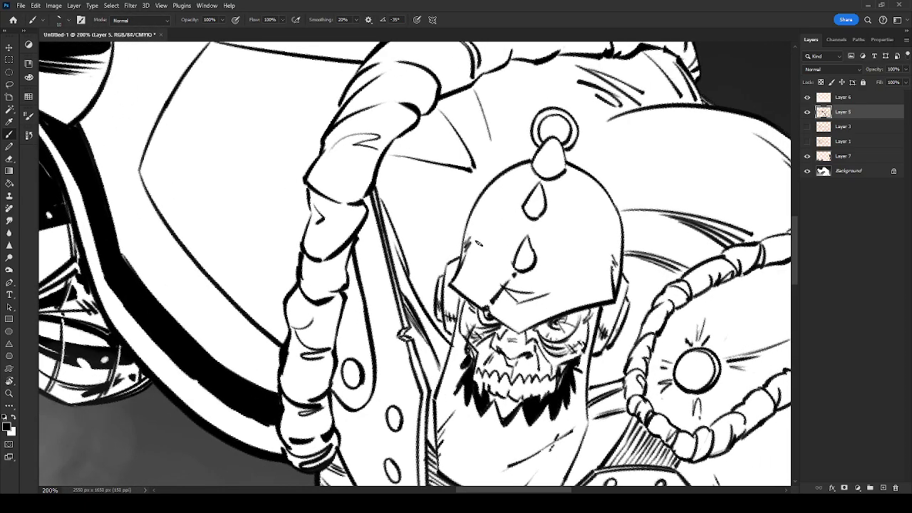
mouse_move(471, 245)
left_mouse_down()
mouse_move(516, 210)
mouse_move(530, 216)
left_mouse_up()
mouse_move(549, 146)
left_mouse_down()
mouse_move(540, 175)
mouse_move(550, 164)
left_mouse_up()
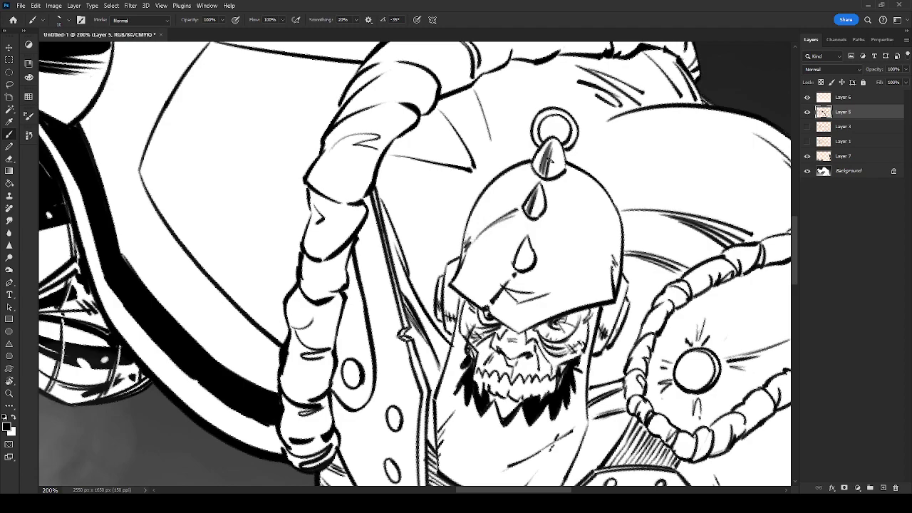
left_click_drag(526, 244, 524, 268)
Draw a curved crease down the helmet's dome, hatch above its brow edge and outline an oval highlight near the crown.
left_click_drag(548, 216, 591, 275)
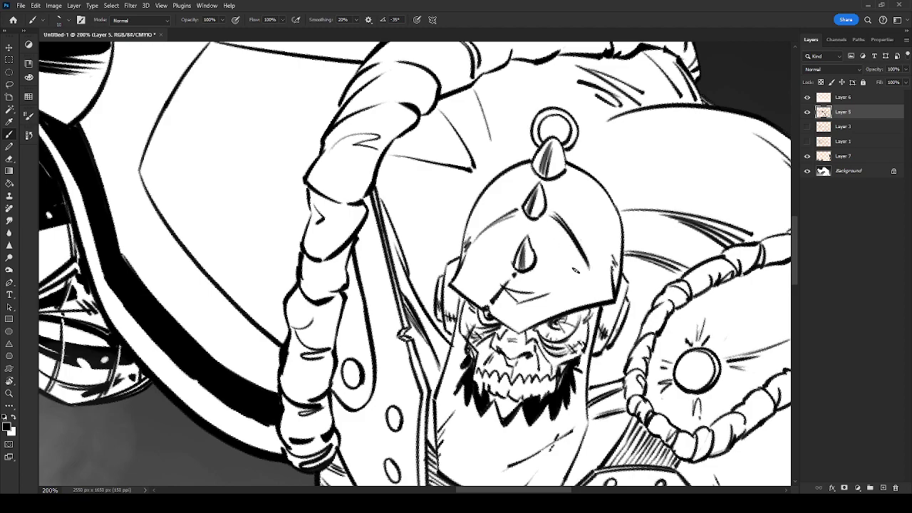
mouse_move(533, 305)
left_mouse_down()
mouse_move(554, 298)
mouse_move(550, 311)
left_mouse_up()
left_click_drag(605, 281, 592, 291)
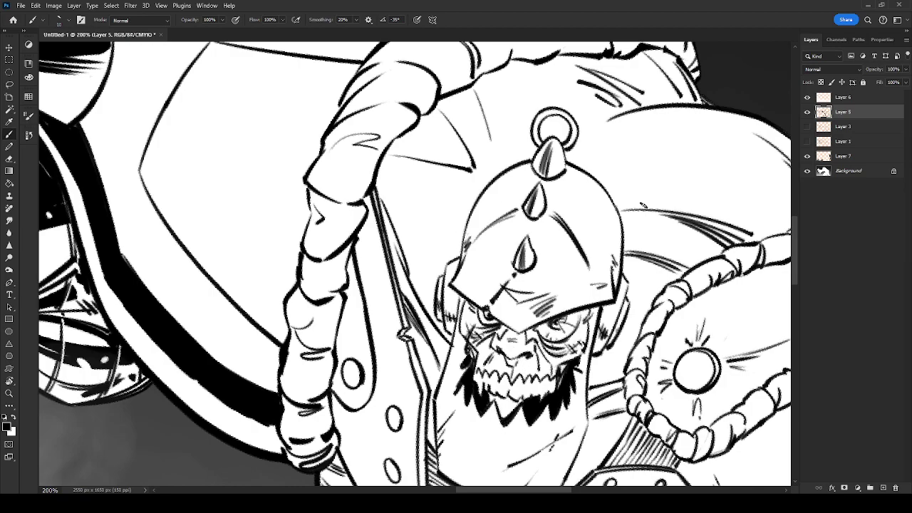
left_click_drag(620, 292, 628, 280)
mouse_move(600, 198)
left_mouse_down()
mouse_move(612, 223)
mouse_move(600, 230)
left_mouse_up()
Add black fold marks along the upper length of the twisted rope trim around the buttoned shoulder pad.
left_click_drag(641, 285, 542, 186)
key("r")
mouse_move(604, 338)
left_mouse_down()
mouse_move(616, 230)
mouse_move(515, 401)
left_mouse_up()
key("b")
left_click_drag(481, 206, 474, 231)
mouse_move(505, 190)
left_mouse_down()
mouse_move(487, 215)
mouse_move(494, 207)
left_mouse_up()
mouse_move(520, 170)
left_mouse_down()
mouse_move(509, 197)
mouse_move(519, 184)
left_mouse_up()
mouse_move(544, 152)
left_mouse_down()
mouse_move(534, 172)
mouse_move(552, 161)
mouse_move(580, 168)
left_mouse_up()
mouse_move(462, 228)
left_mouse_down()
mouse_move(447, 246)
mouse_move(459, 247)
left_mouse_up()
left_click_drag(477, 212, 470, 236)
Continue the black fold marks around the rope trim's bend and along its bottom curve.
left_click_drag(436, 268, 425, 288)
mouse_move(442, 258)
left_mouse_down()
mouse_move(431, 279)
mouse_move(442, 274)
mouse_move(416, 306)
left_mouse_up()
left_click_drag(430, 287, 405, 344)
mouse_move(413, 331)
left_mouse_down()
mouse_move(408, 349)
mouse_move(417, 339)
left_mouse_up()
mouse_move(433, 374)
left_mouse_down()
mouse_move(460, 270)
mouse_move(431, 275)
mouse_move(447, 305)
left_mouse_up()
mouse_move(463, 300)
left_mouse_down()
mouse_move(470, 318)
mouse_move(529, 325)
mouse_move(557, 306)
mouse_move(566, 287)
mouse_move(554, 274)
mouse_move(568, 276)
left_mouse_up()
mouse_move(570, 244)
left_mouse_down()
mouse_move(559, 251)
mouse_move(610, 197)
left_mouse_up()
Shade the folds on the remaining lower length of the shoulder pad's rope trim up to its outer end.
key("space")
left_click_drag(678, 141, 498, 219)
key("r")
left_click_drag(500, 223, 560, 219)
mouse_move(474, 246)
left_mouse_down()
mouse_move(513, 203)
mouse_move(526, 225)
mouse_move(555, 186)
mouse_move(611, 222)
left_mouse_up()
mouse_move(433, 266)
left_mouse_down()
mouse_move(436, 284)
mouse_move(454, 263)
left_mouse_up()
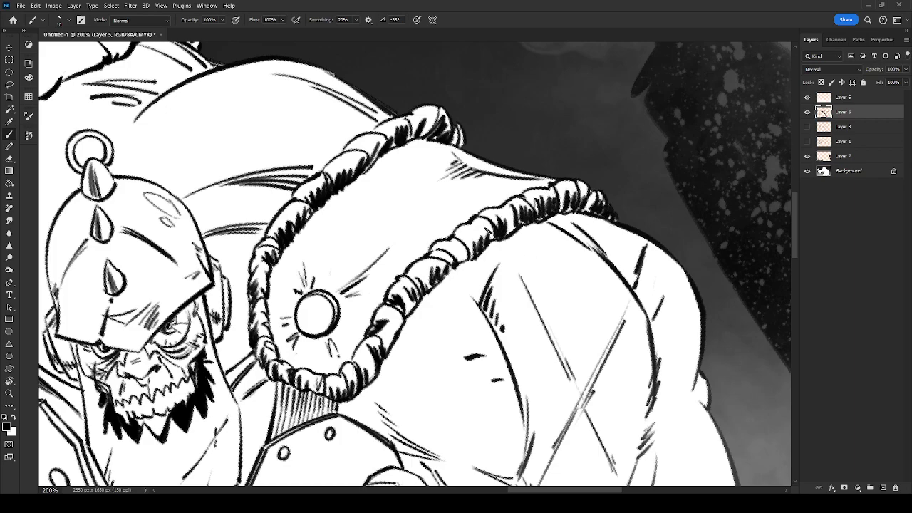
Hatch the shadowed gaps between the fingers of the large clenched hand.
left_click_drag(513, 326, 702, 125)
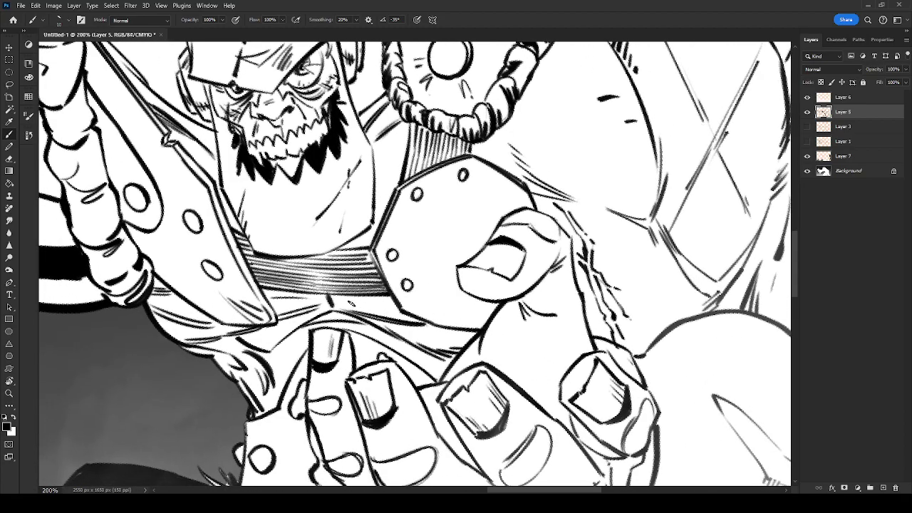
left_click_drag(480, 391, 574, 207)
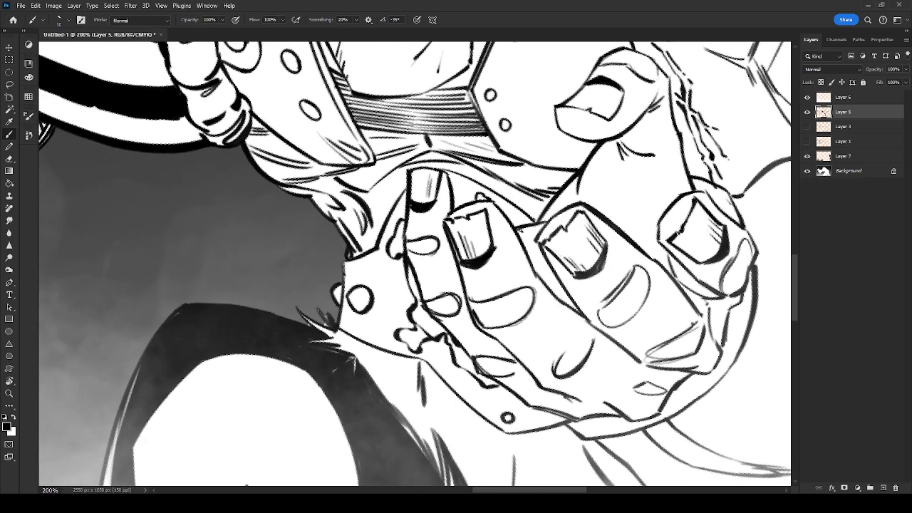
left_click_drag(538, 240, 527, 235)
left_click_drag(569, 303, 540, 245)
mouse_move(646, 182)
left_mouse_down()
mouse_move(628, 227)
mouse_move(596, 261)
left_mouse_up()
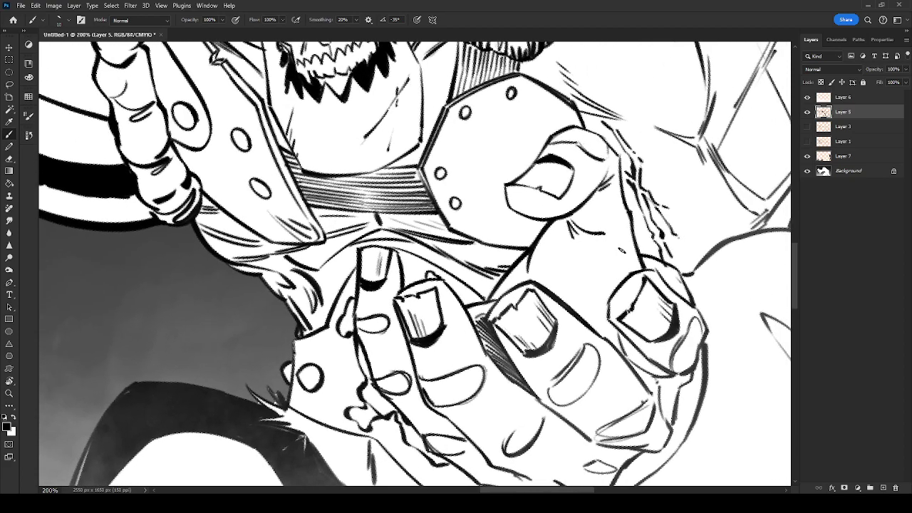
mouse_move(574, 301)
left_mouse_down()
mouse_move(609, 314)
mouse_move(596, 313)
left_mouse_up()
mouse_move(608, 293)
left_mouse_down()
mouse_move(607, 338)
mouse_move(597, 331)
mouse_move(606, 321)
mouse_move(616, 328)
mouse_move(604, 307)
left_mouse_up()
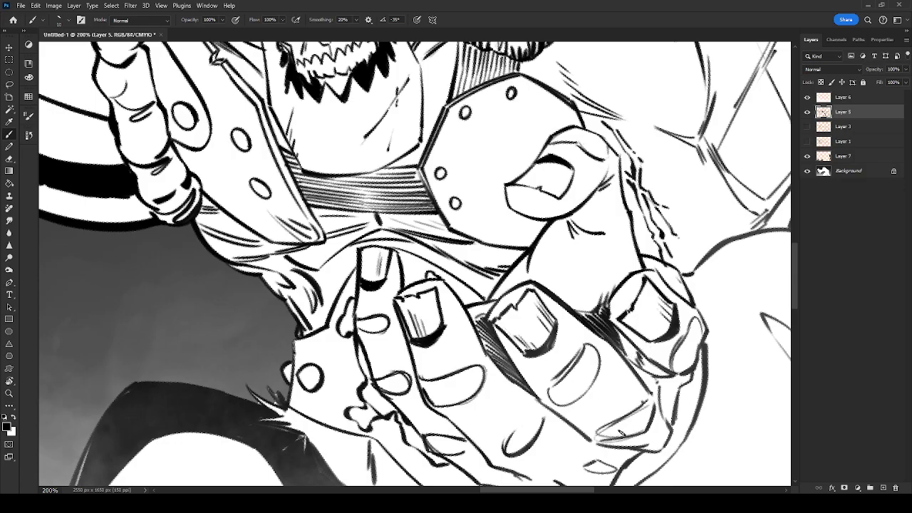
Hatch the edge and stud of the glove cuff and the torn glove area beneath the fingers.
mouse_move(577, 420)
left_mouse_down()
mouse_move(623, 292)
mouse_move(626, 320)
mouse_move(719, 315)
left_mouse_up()
left_click_drag(432, 301, 433, 321)
left_click_drag(435, 301, 439, 323)
left_click_drag(433, 252, 435, 277)
left_click_drag(440, 247, 448, 284)
left_click_drag(431, 286, 449, 284)
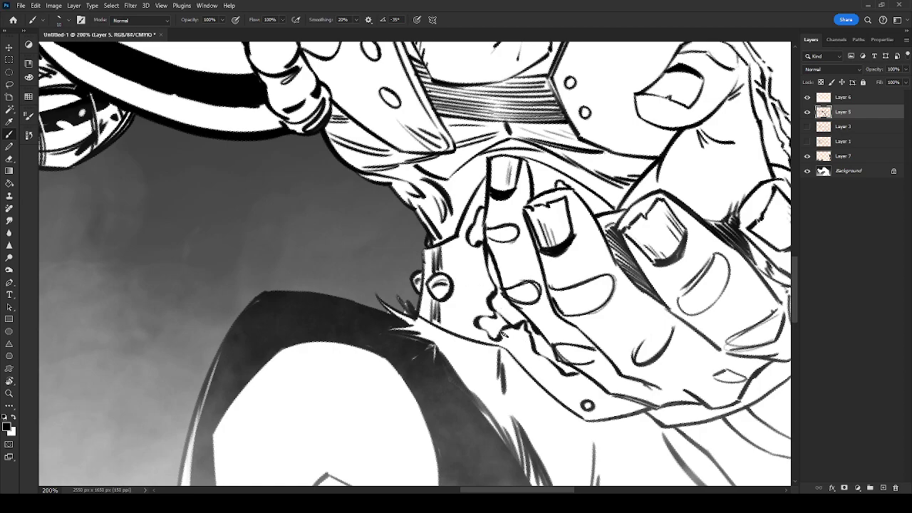
mouse_move(549, 389)
left_mouse_down()
mouse_move(539, 362)
mouse_move(560, 396)
left_mouse_up()
left_click_drag(535, 365, 551, 385)
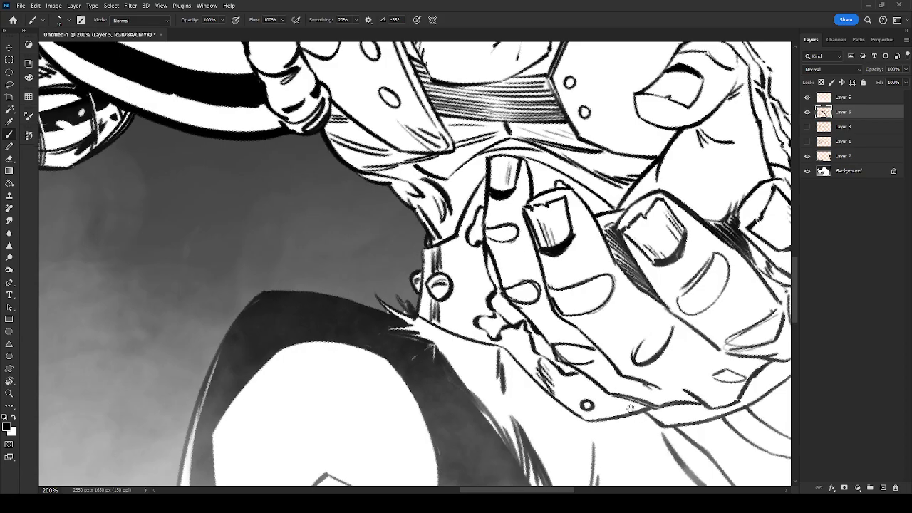
Draw a curved inner rim line along the rounded knee armor plate below the hand and hatch near its gouge.
left_click_drag(636, 415, 550, 338)
left_click_drag(677, 307, 480, 417)
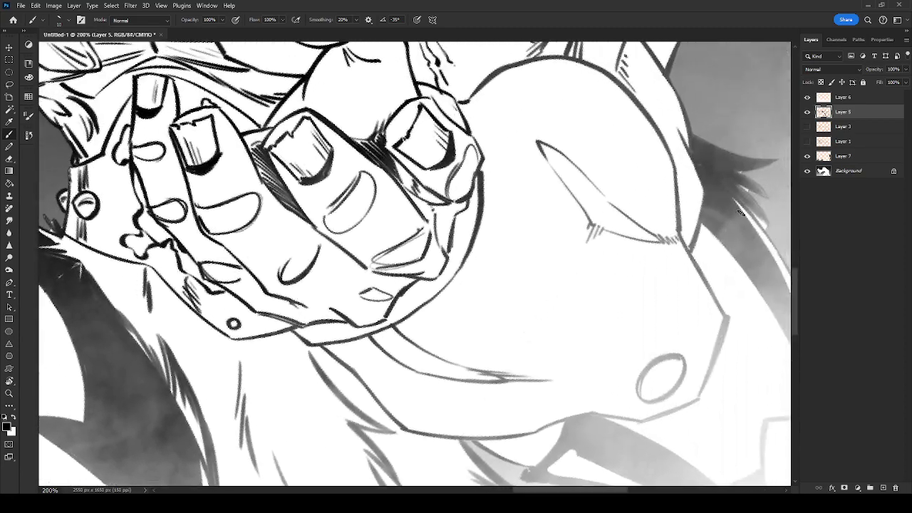
key("ctrl+minus")
left_click_drag(644, 293, 666, 420)
key("r")
left_click_drag(666, 421, 499, 463)
left_click_drag(508, 364, 570, 337)
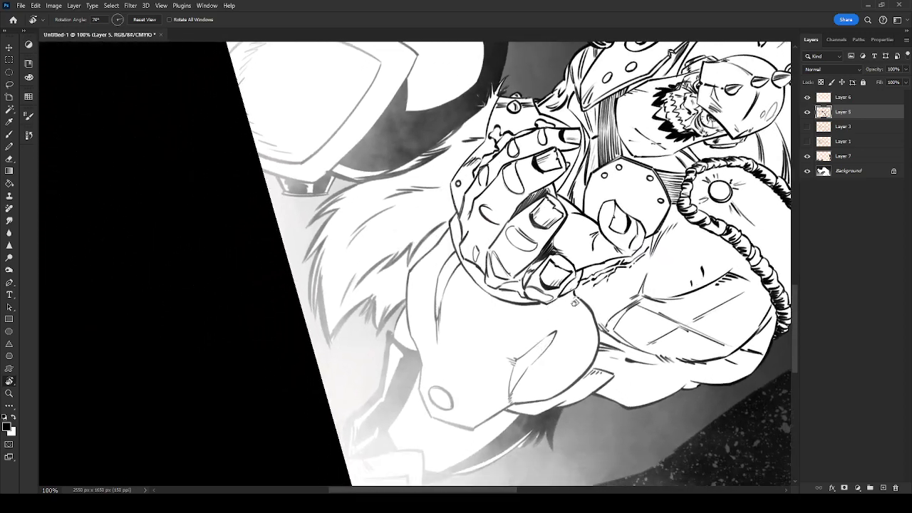
key("b")
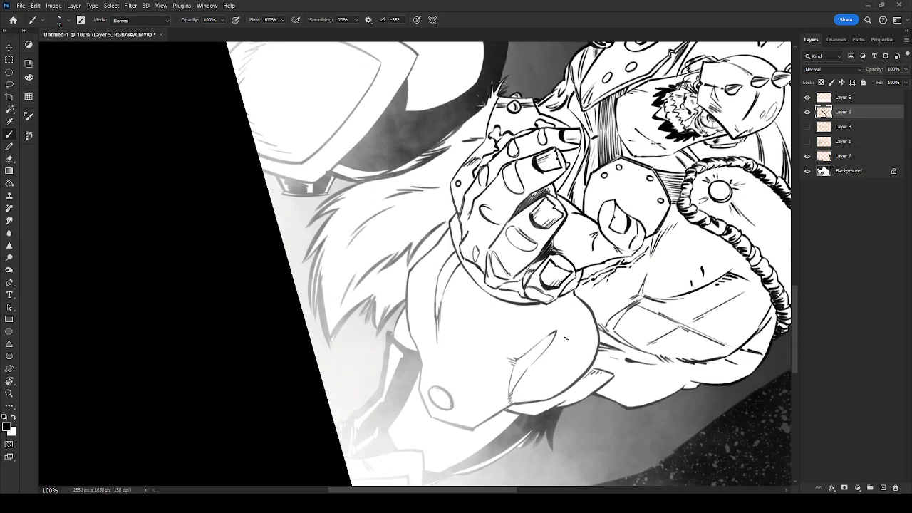
left_click_drag(570, 333, 530, 395)
left_click_drag(587, 326, 585, 353)
left_click_drag(586, 328, 569, 383)
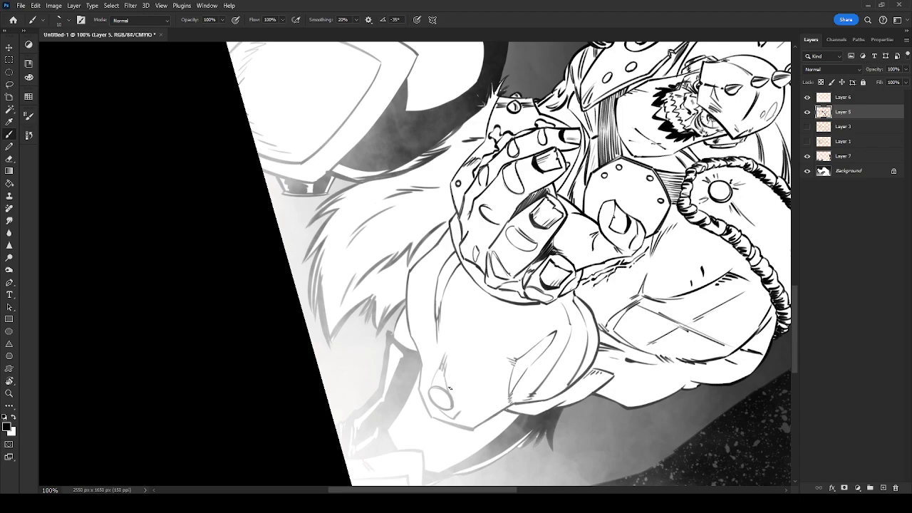
Clean up the lines around the knee plate's round rivet and fill the plate's rim band with black.
key("e")
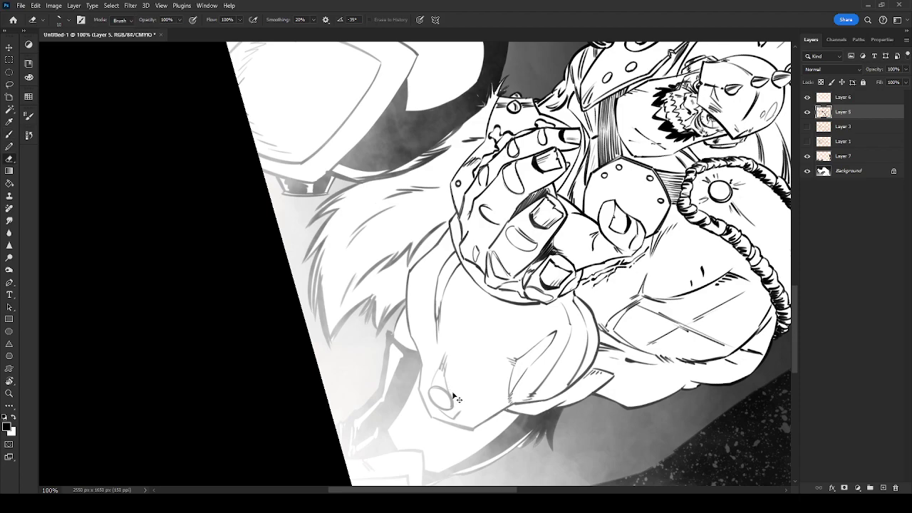
left_click_drag(444, 376, 459, 403)
key("b")
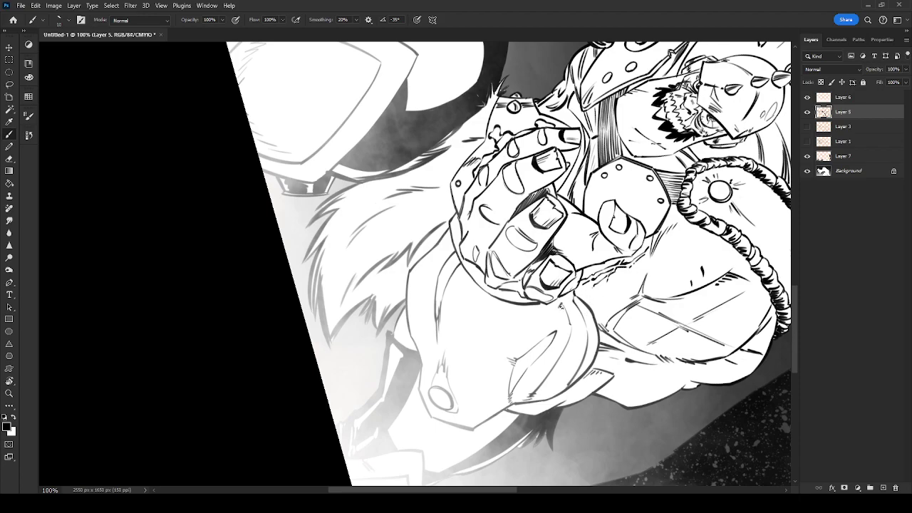
mouse_move(584, 308)
left_mouse_down()
mouse_move(534, 342)
mouse_move(542, 374)
mouse_move(531, 411)
mouse_move(542, 365)
mouse_move(515, 422)
mouse_move(548, 373)
mouse_move(522, 435)
mouse_move(551, 377)
mouse_move(523, 431)
mouse_move(548, 382)
mouse_move(523, 427)
mouse_move(495, 443)
mouse_move(525, 411)
mouse_move(503, 441)
mouse_move(525, 416)
mouse_move(508, 435)
mouse_move(531, 425)
left_mouse_up()
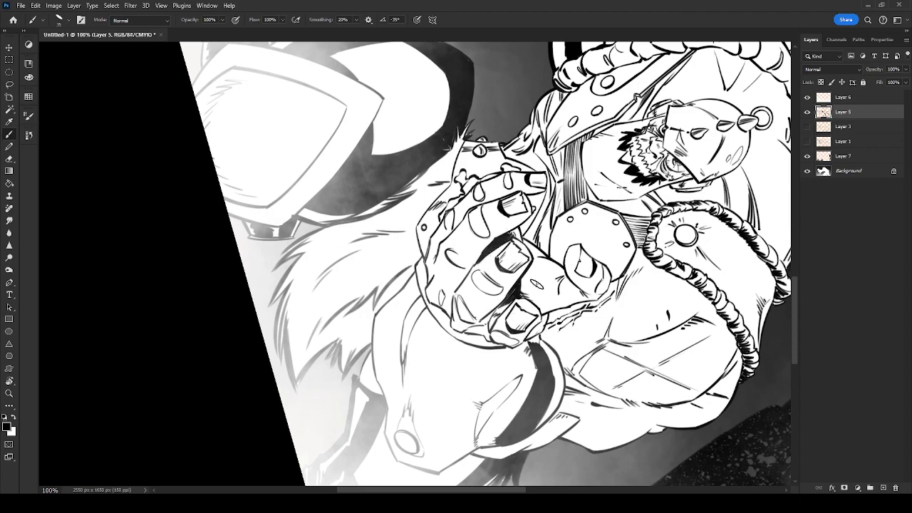
Paint black shadow bands along the knee plate's opposite edge and erase the spill over the glove outline.
left_click_drag(403, 367, 422, 305)
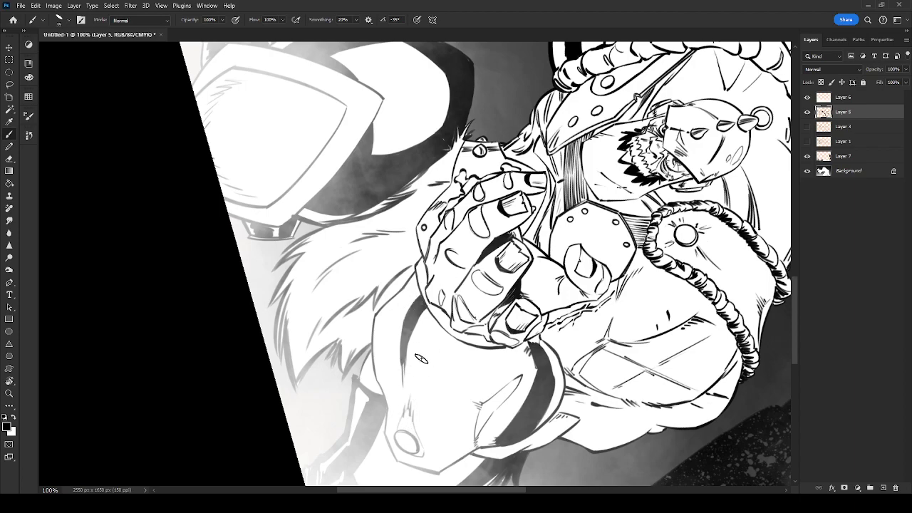
mouse_move(386, 382)
left_mouse_down()
mouse_move(377, 358)
mouse_move(385, 322)
left_mouse_up()
left_click_drag(407, 292, 384, 325)
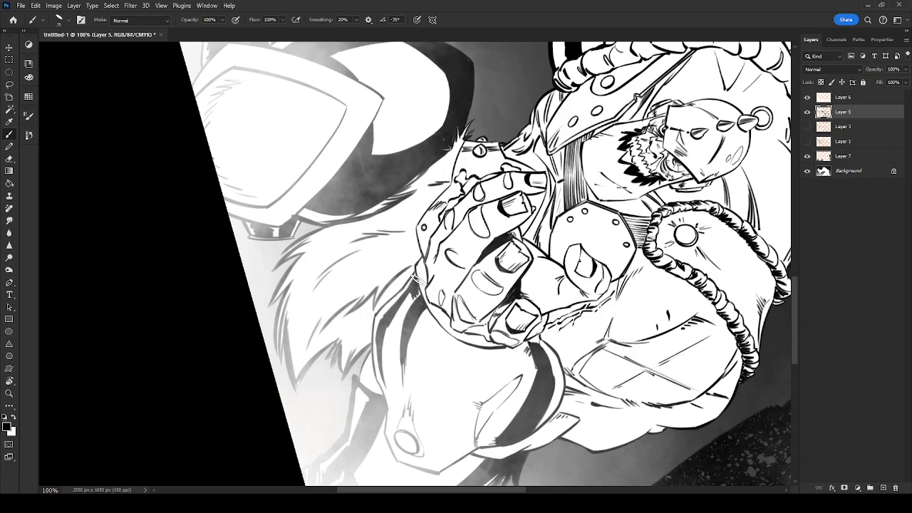
key("e")
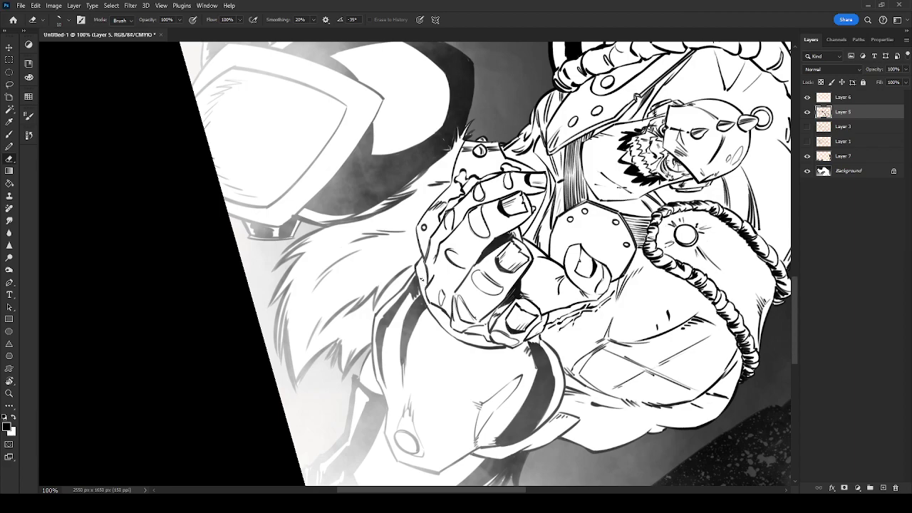
key("b")
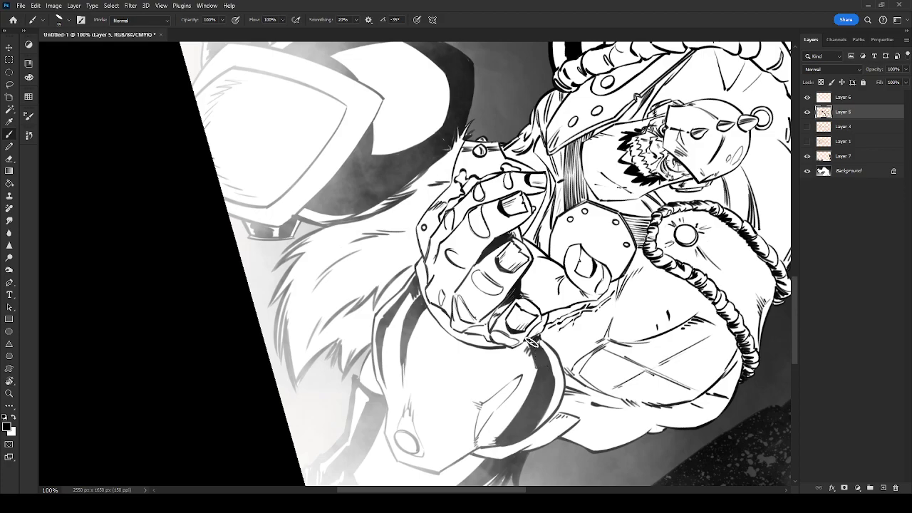
Examine the torso, hand and rotary gun for areas that still need shading.
mouse_move(640, 228)
left_mouse_down()
mouse_move(551, 309)
mouse_move(570, 243)
mouse_move(550, 218)
left_mouse_up()
key("r")
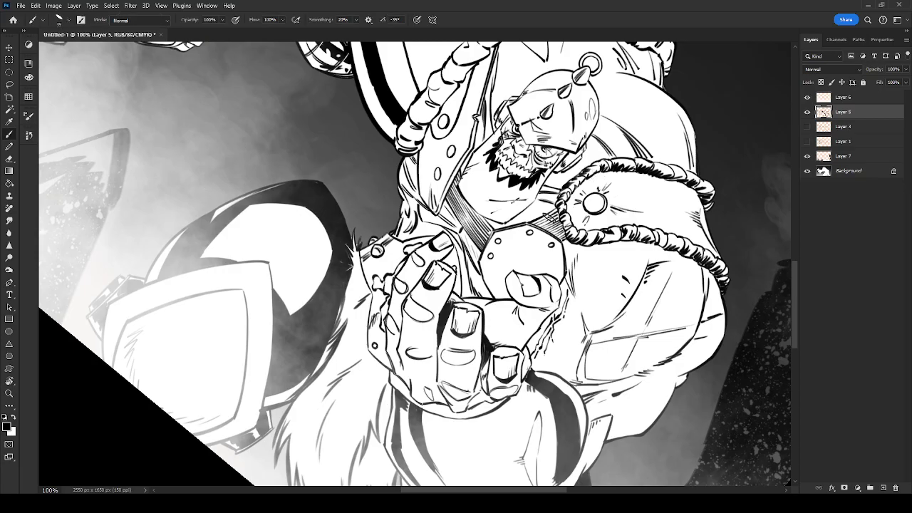
left_click_drag(659, 301, 558, 317)
key("r")
left_click_drag(559, 317, 546, 187)
left_click_drag(586, 285, 690, 365)
mouse_move(405, 283)
left_mouse_down()
mouse_move(614, 324)
mouse_move(621, 357)
mouse_move(632, 322)
left_mouse_up()
key("r")
mouse_move(569, 330)
left_mouse_down()
mouse_move(584, 293)
mouse_move(784, 93)
left_mouse_up()
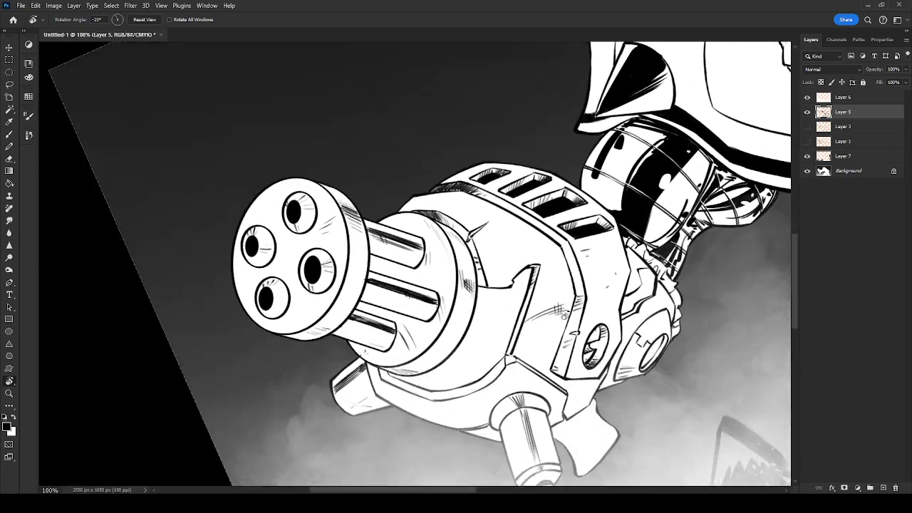
key("b")
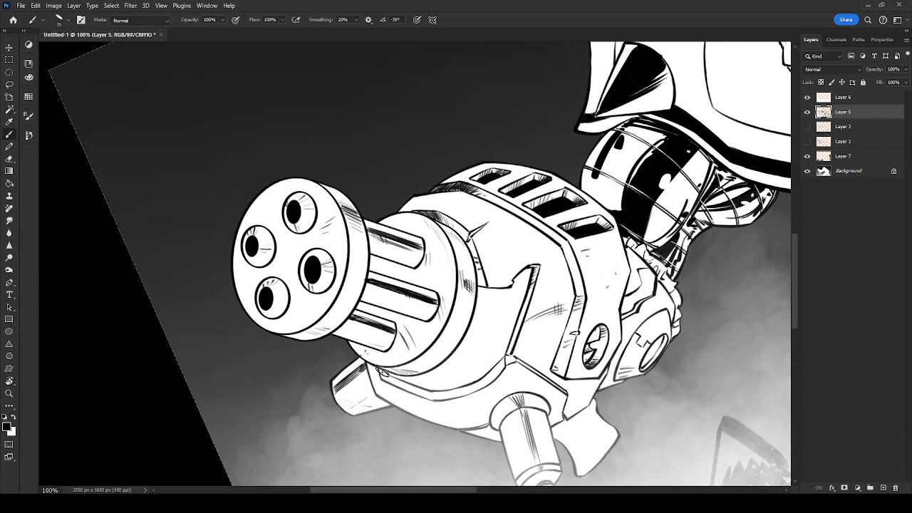
mouse_move(381, 371)
left_mouse_down()
mouse_move(447, 406)
mouse_move(528, 366)
mouse_move(564, 317)
left_mouse_up()
key("r")
key("ctrl+z")
Hatch both ends of the narrow recessed ledge beneath the gun's barrel collar with short black lines.
key("ctrl+plus")
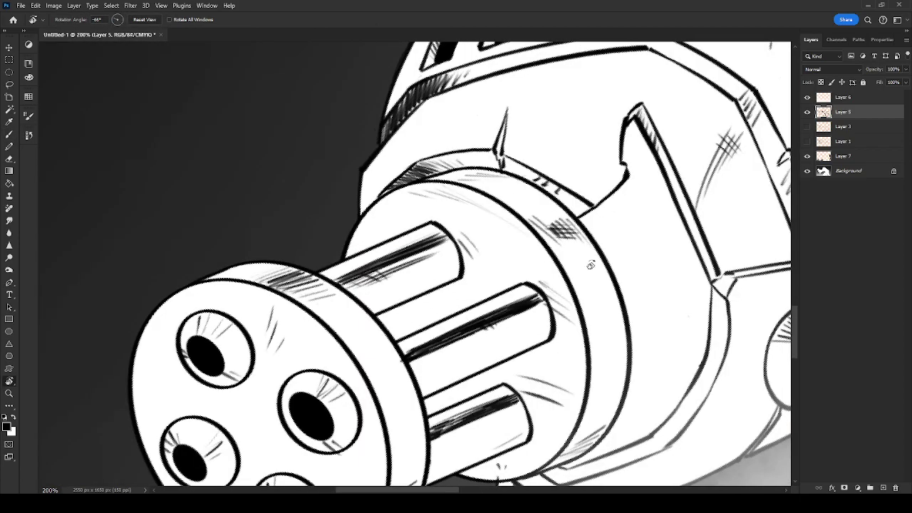
key("b")
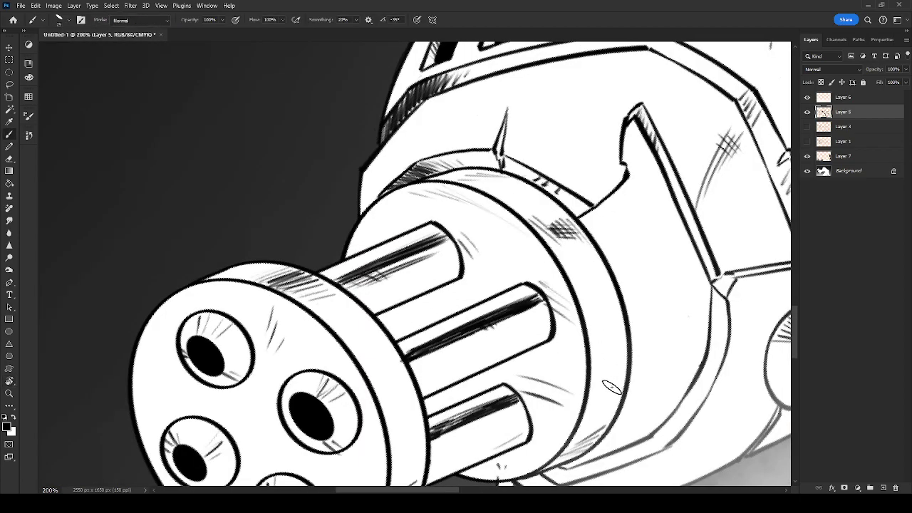
left_click_drag(627, 385, 520, 208)
key("r")
mouse_move(634, 303)
left_mouse_down()
mouse_move(627, 332)
mouse_move(518, 450)
left_mouse_up()
key("b")
left_click_drag(532, 333, 471, 333)
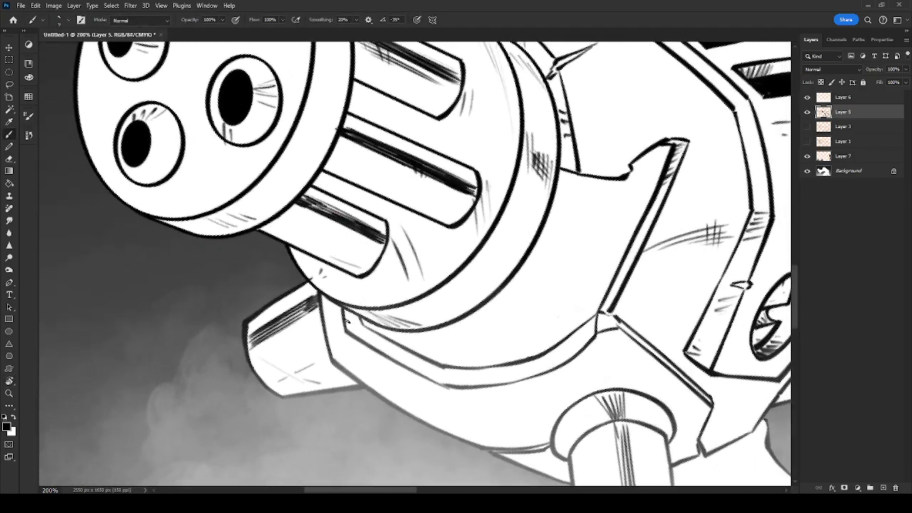
left_click_drag(348, 314, 376, 351)
key("ctrl+z")
key("ctrl+z")
key("ctrl+z")
mouse_move(348, 311)
left_mouse_down()
mouse_move(382, 353)
mouse_move(426, 372)
left_mouse_up()
mouse_move(531, 367)
left_mouse_down()
mouse_move(575, 349)
mouse_move(598, 325)
left_mouse_up()
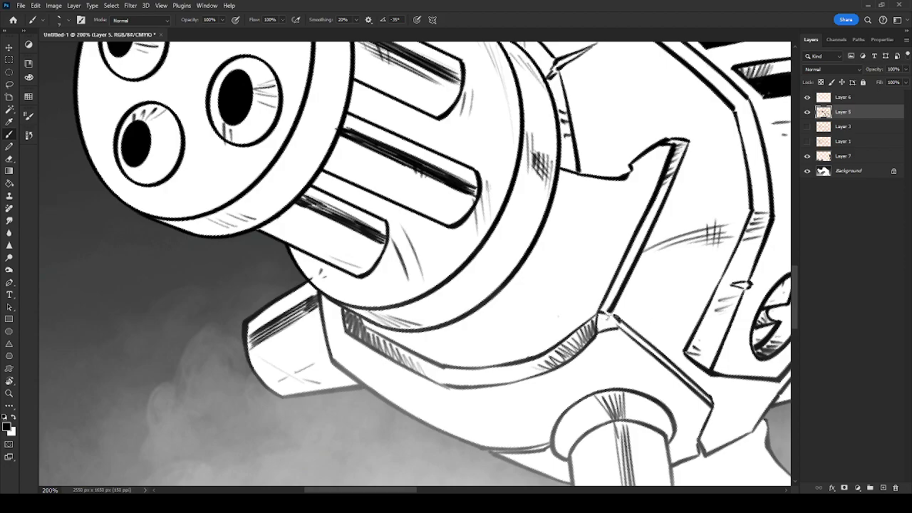
Hatch the lower end of the housing's slanted groove, the curved fin and the lower panel below the round vent.
left_click_drag(632, 222, 606, 244)
mouse_move(601, 299)
left_mouse_down()
mouse_move(579, 333)
mouse_move(609, 331)
mouse_move(502, 255)
left_mouse_up()
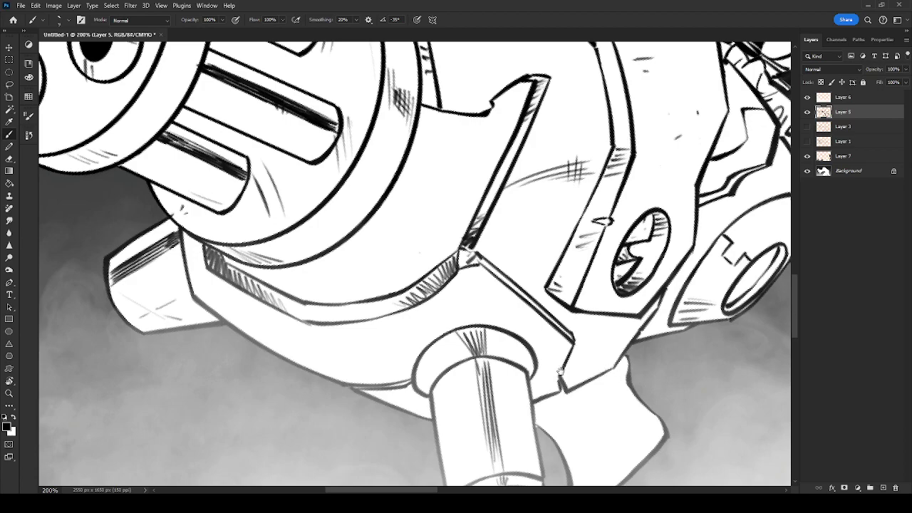
left_click_drag(567, 370, 594, 297)
left_click_drag(676, 271, 614, 299)
left_click_drag(576, 327, 617, 383)
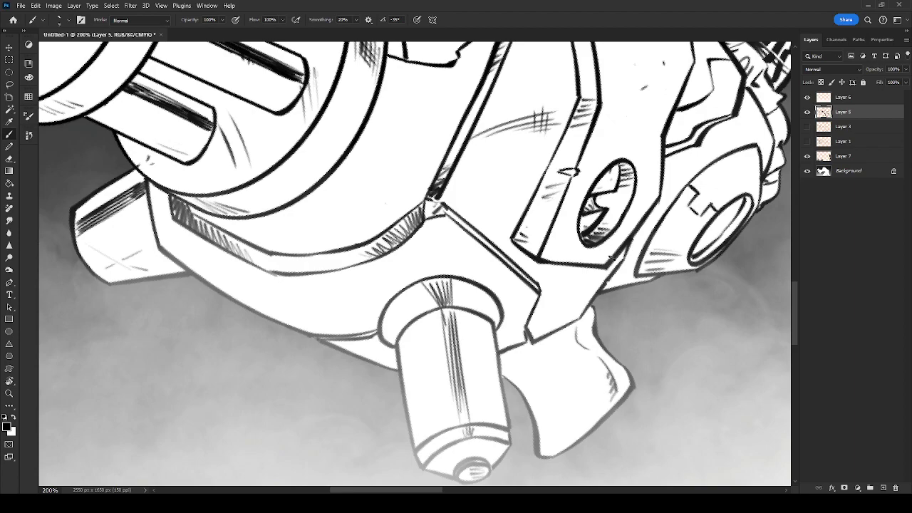
left_click_drag(628, 265, 619, 282)
left_click_drag(541, 324, 590, 283)
Add thin crease lines to the gun's upper housing and a curved dent with scratch marks behind the barrel collar.
left_click_drag(622, 243, 559, 362)
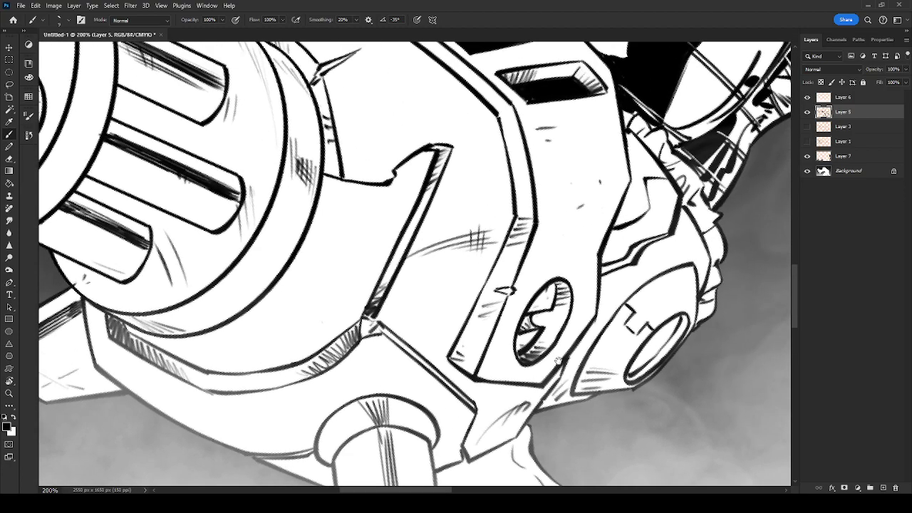
scroll(558, 362, "up", 4)
scroll(558, 362, "right", 1)
left_click_drag(339, 217, 394, 235)
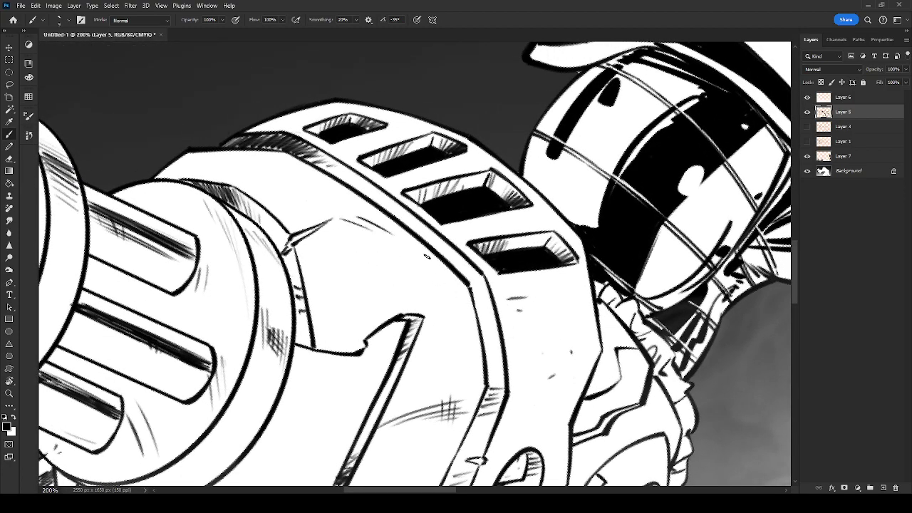
mouse_move(375, 342)
left_mouse_down()
mouse_move(434, 267)
mouse_move(515, 192)
left_mouse_up()
mouse_move(463, 254)
left_mouse_down()
mouse_move(449, 314)
mouse_move(478, 266)
mouse_move(488, 277)
left_mouse_up()
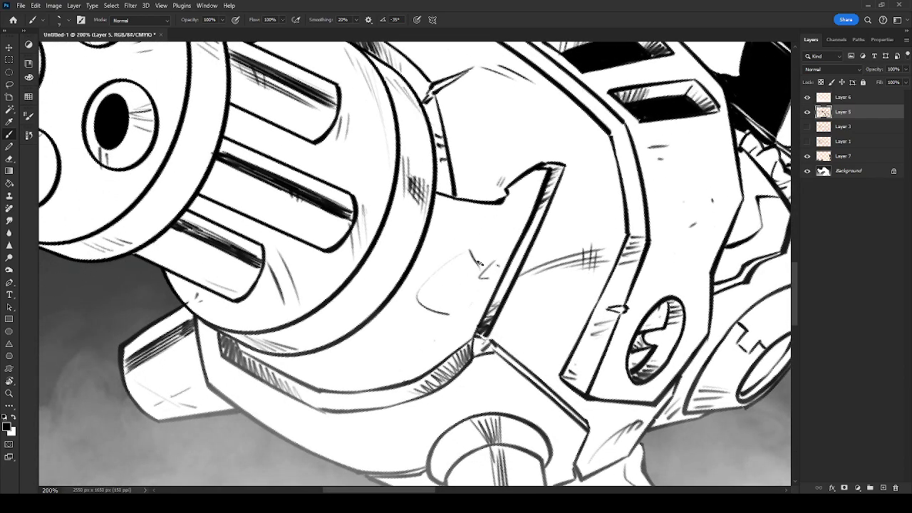
left_click_drag(364, 278, 382, 294)
left_click_drag(611, 154, 543, 350)
key("ctrl+minus")
key("ctrl+minus")
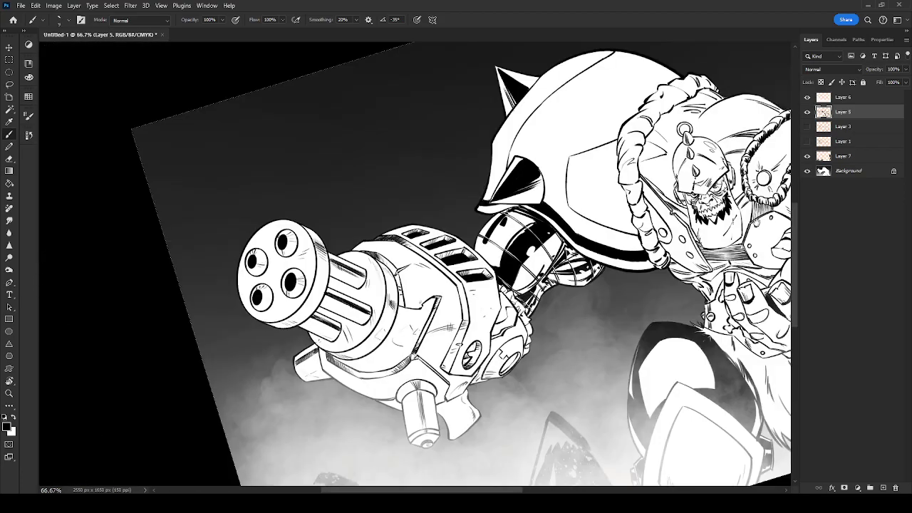
Examine the whole illustration for remaining areas that need ink before moving on to grey tones.
left_click_drag(683, 364, 678, 364)
mouse_move(486, 350)
left_mouse_down()
mouse_move(443, 373)
mouse_move(455, 369)
left_mouse_up()
key("b")
left_click_drag(545, 278, 617, 162)
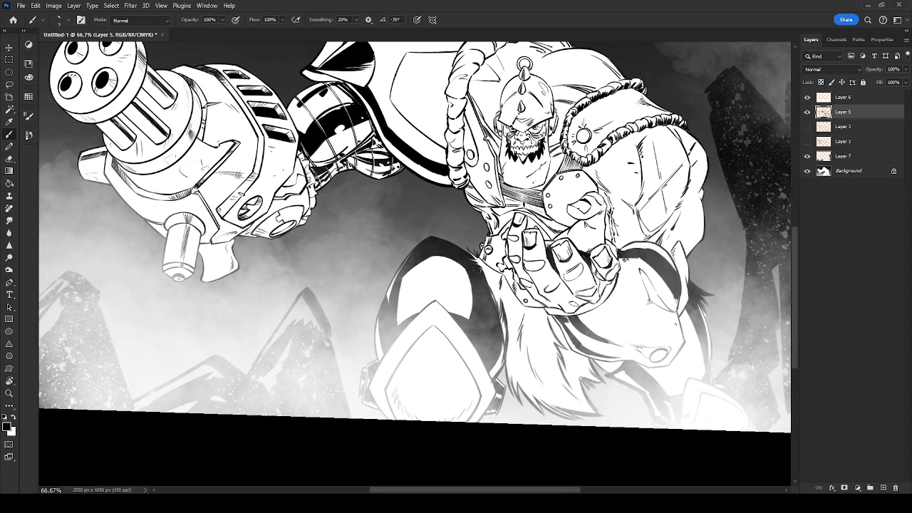
left_click_drag(688, 292, 664, 352)
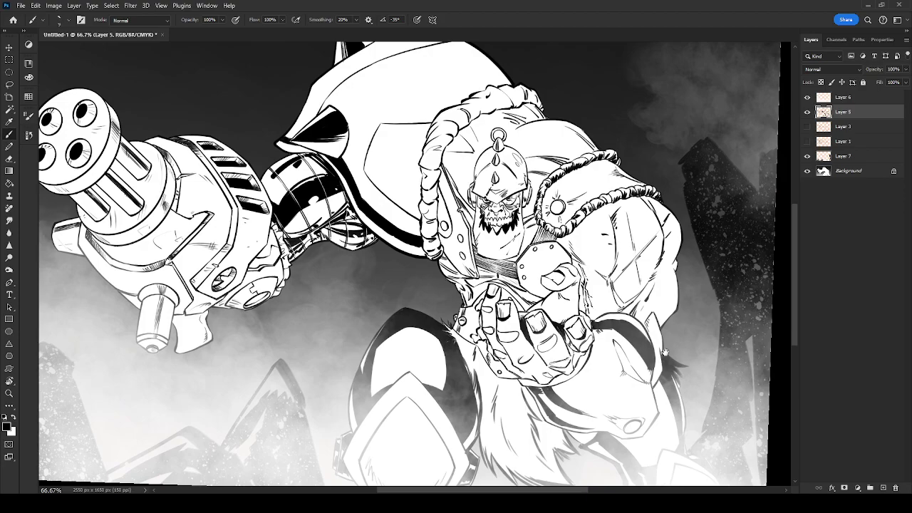
key("ctrl+minus")
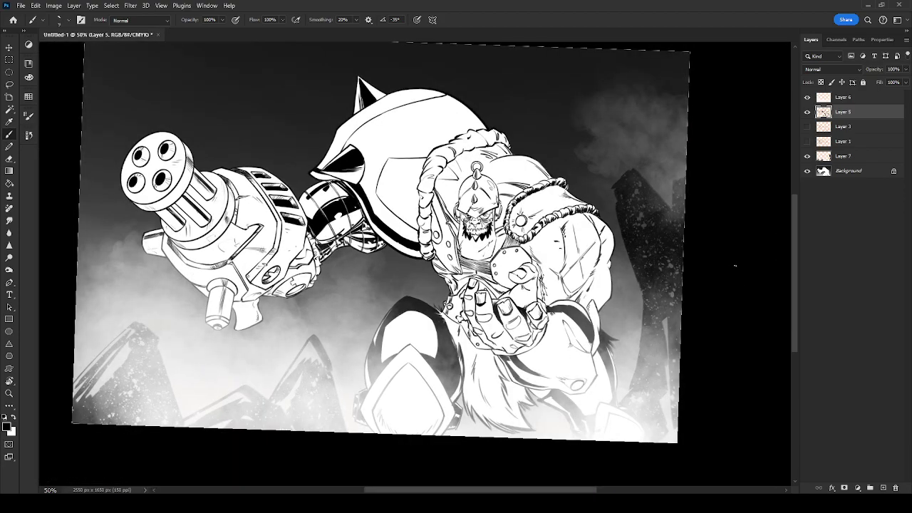
left_click_drag(574, 304, 550, 360)
key("r")
mouse_move(603, 399)
left_mouse_down()
mouse_move(612, 387)
mouse_move(605, 396)
mouse_move(592, 375)
mouse_move(714, 385)
left_mouse_up()
key("b")
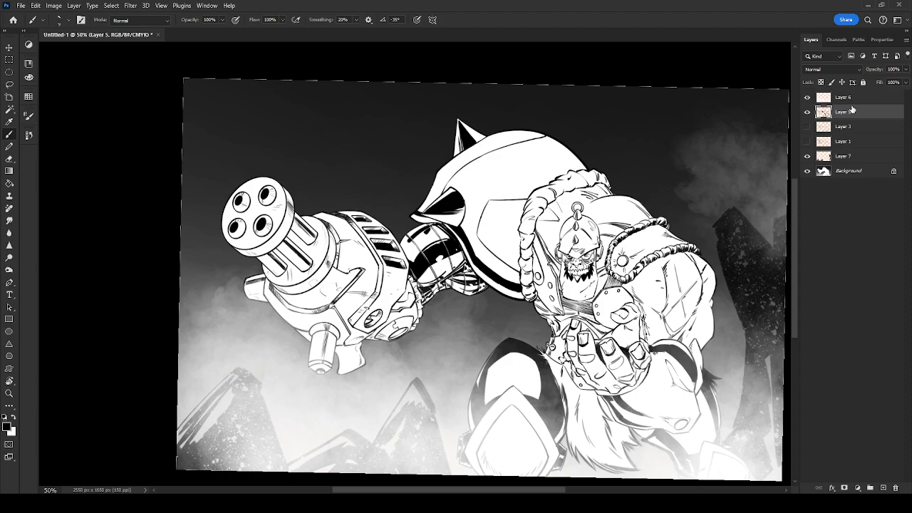
Add a new layer directly above Layer 3 with 57% opacity and choose a medium grey as the paint color.
left_click(807, 113)
left_click(808, 113)
left_click(807, 97)
left_click(807, 97)
left_click(844, 126)
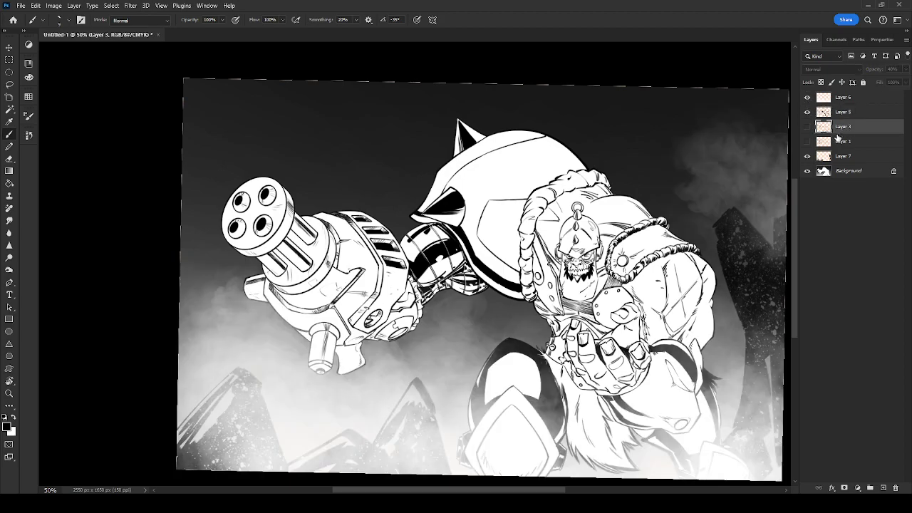
left_click(760, 259)
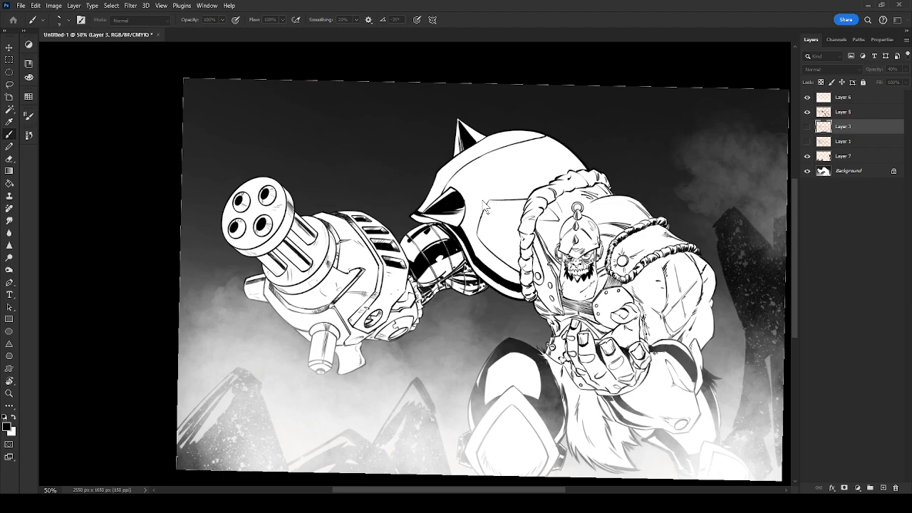
left_click(530, 149)
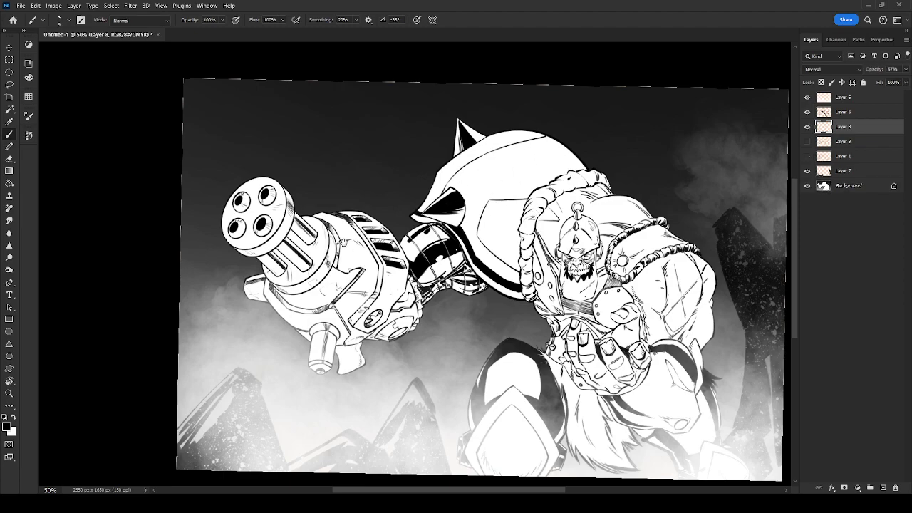
left_click(71, 199)
Select the gunner's silhouette from the Background layer with the Magic Wand, sampling only that layer, and make Layer 8 active.
left_click_drag(376, 266, 397, 296)
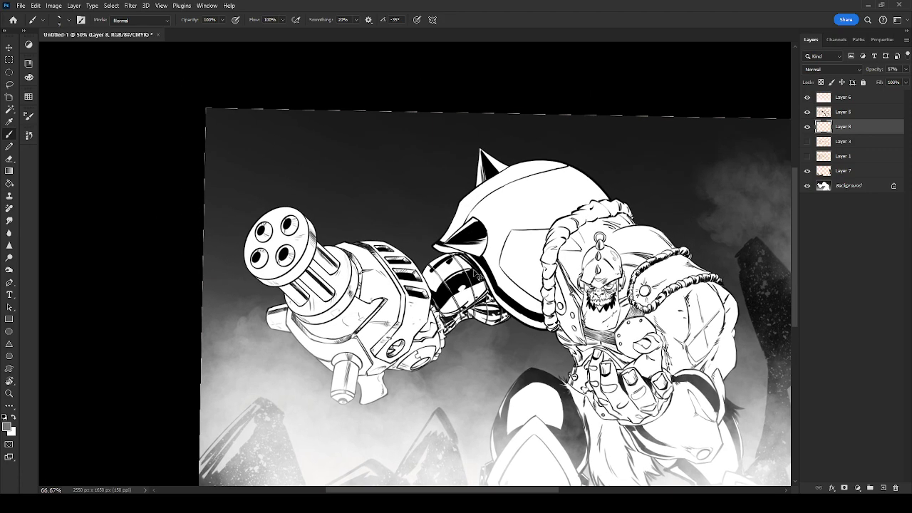
key("ctrl+plus")
left_click(851, 188)
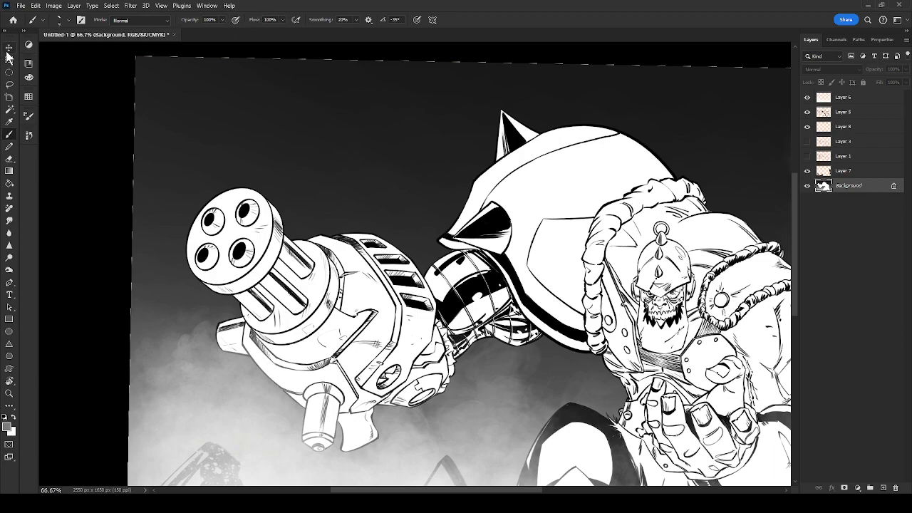
left_click(10, 110)
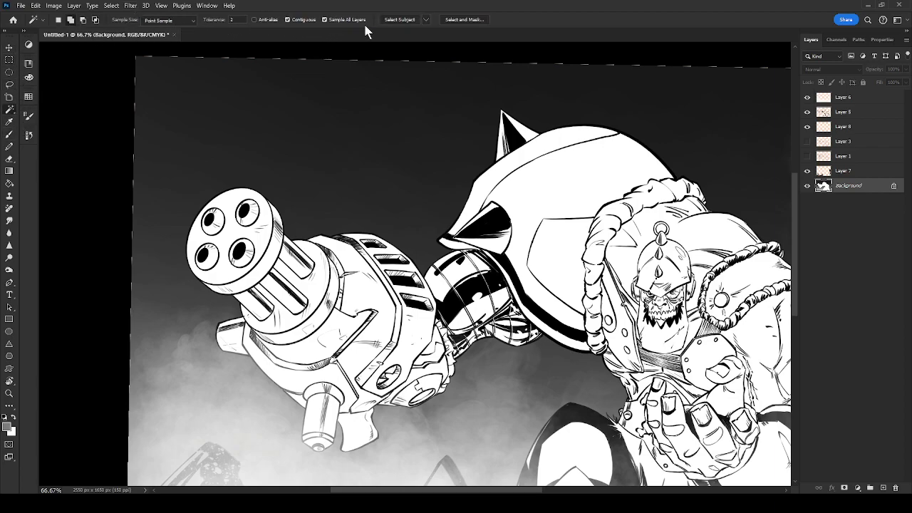
left_click(350, 21)
left_click(466, 163)
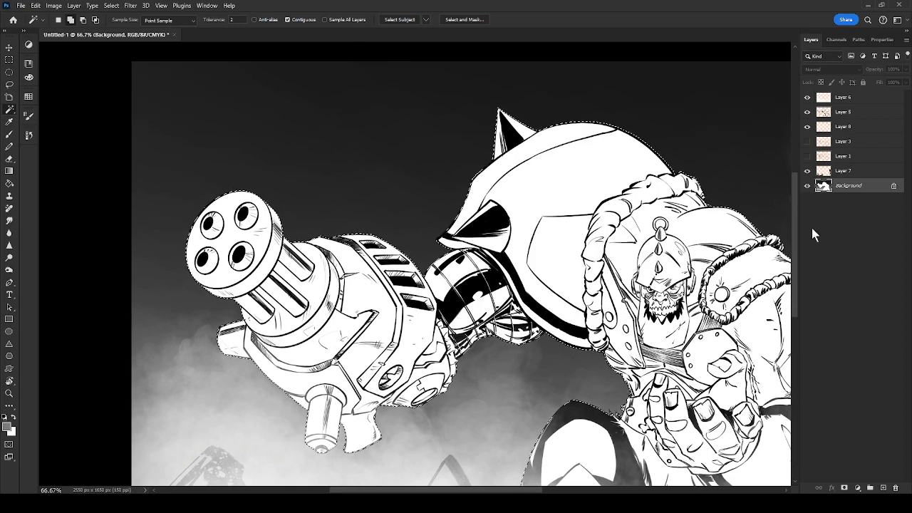
left_click(846, 128)
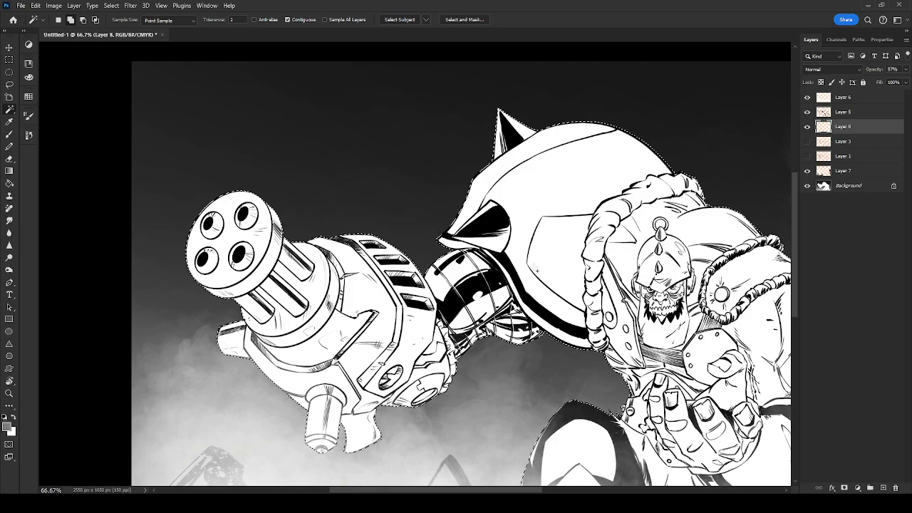
key("e")
key("bracketright")
key("bracketright")
key("bracketright")
key("bracketright")
key("bracketright")
key("bracketright")
key("bracketright")
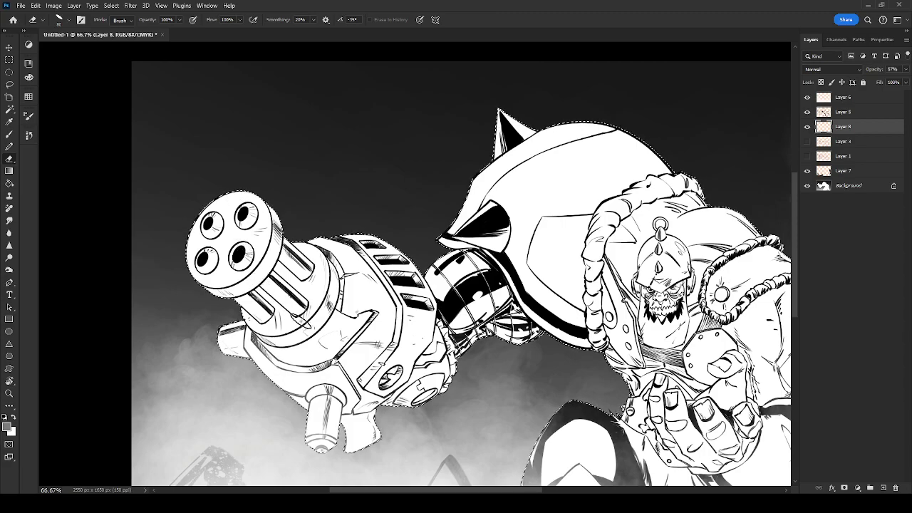
left_click_drag(543, 359, 480, 319)
left_click_drag(697, 328, 443, 399)
left_click_drag(587, 462, 737, 273)
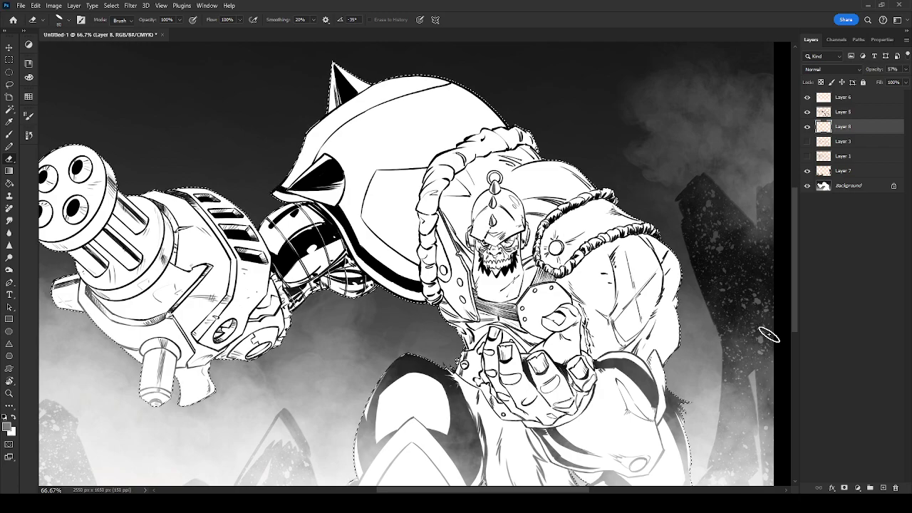
Brush flat medium grey over the rotary gun, the mechanical arm and the adjoining half of the spiked shoulder armor, using a very large brush.
key("b")
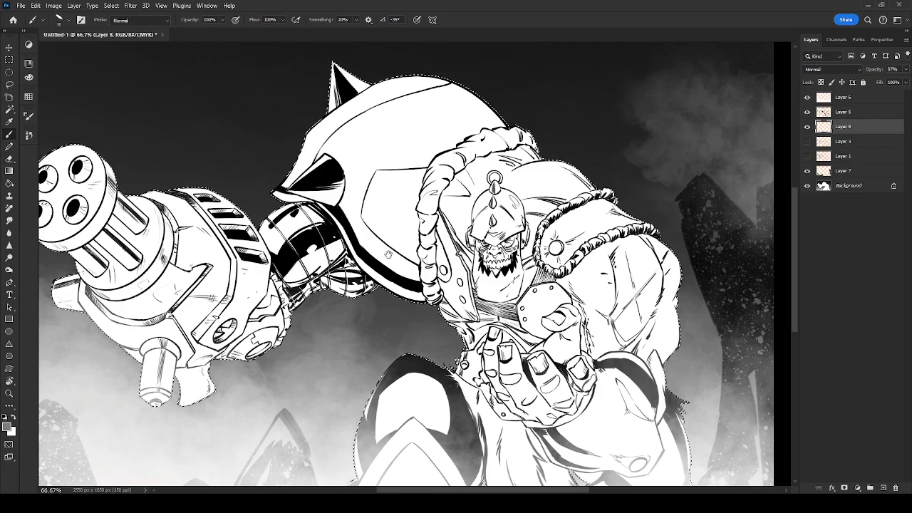
left_click_drag(465, 234, 645, 188)
key("]")
key("]")
key("]")
left_click_drag(304, 290, 379, 151)
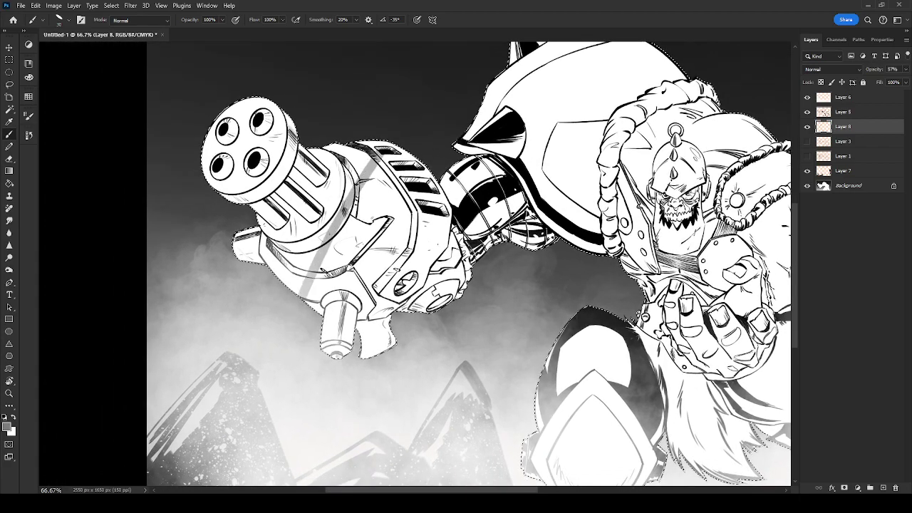
key("]")
key("]")
key("]")
key("]")
key("]")
key("]")
key("]")
key("]")
key("]")
key("]")
key("]")
key("]")
key("]")
key("]")
key("]")
key("]")
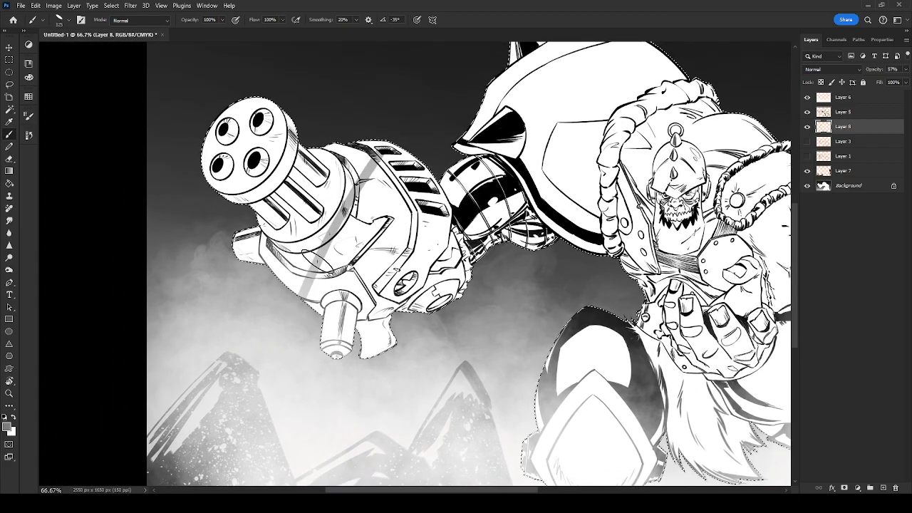
mouse_move(303, 303)
left_mouse_down()
mouse_move(355, 135)
mouse_move(257, 117)
mouse_move(248, 240)
mouse_move(342, 299)
mouse_move(512, 171)
mouse_move(528, 79)
mouse_move(491, 205)
left_mouse_up()
left_click_drag(547, 218, 450, 261)
mouse_move(477, 80)
left_mouse_down()
mouse_move(442, 45)
mouse_move(396, 171)
mouse_move(394, 245)
mouse_move(420, 264)
left_mouse_up()
mouse_move(455, 328)
left_mouse_down()
mouse_move(452, 273)
mouse_move(417, 359)
left_mouse_up()
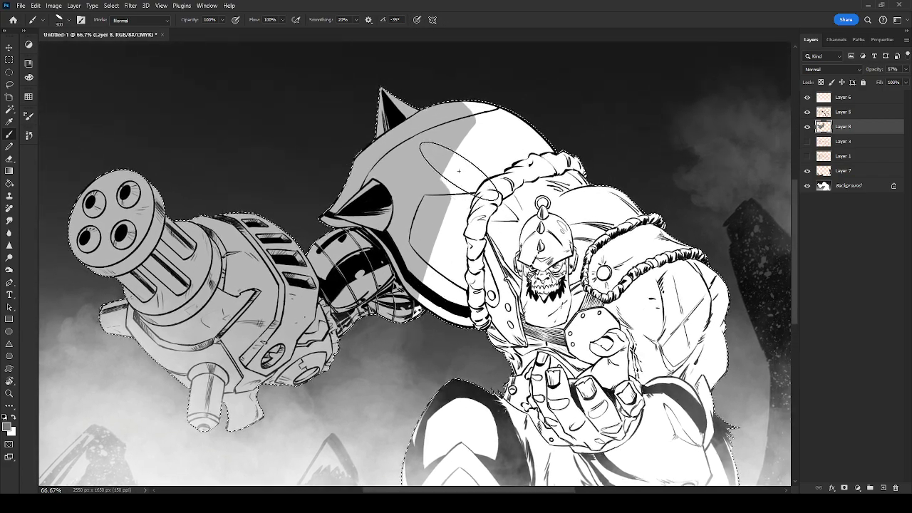
Fill the rest of the spiked shoulder armor with medium grey up to the rope trim, using a smaller brush.
key("bracketleft")
key("bracketleft")
key("bracketleft")
key("bracketleft")
key("bracketleft")
key("bracketleft")
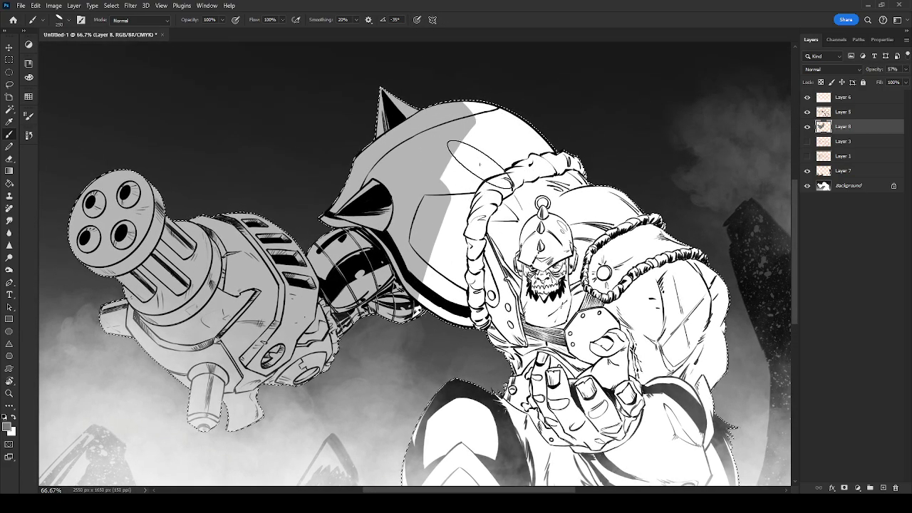
mouse_move(488, 104)
left_mouse_down()
mouse_move(513, 107)
mouse_move(500, 132)
mouse_move(461, 147)
mouse_move(434, 286)
mouse_move(418, 314)
mouse_move(466, 317)
mouse_move(455, 206)
mouse_move(475, 285)
mouse_move(459, 270)
mouse_move(480, 175)
mouse_move(545, 158)
left_mouse_up()
key("space")
left_click_drag(608, 132, 519, 193)
Fill the thick rope trim beside the shoulder armor and the riveted vest edge below it with medium grey.
key("r")
mouse_move(655, 323)
left_mouse_down()
mouse_move(660, 238)
mouse_move(619, 124)
left_mouse_up()
key("ctrl+plus")
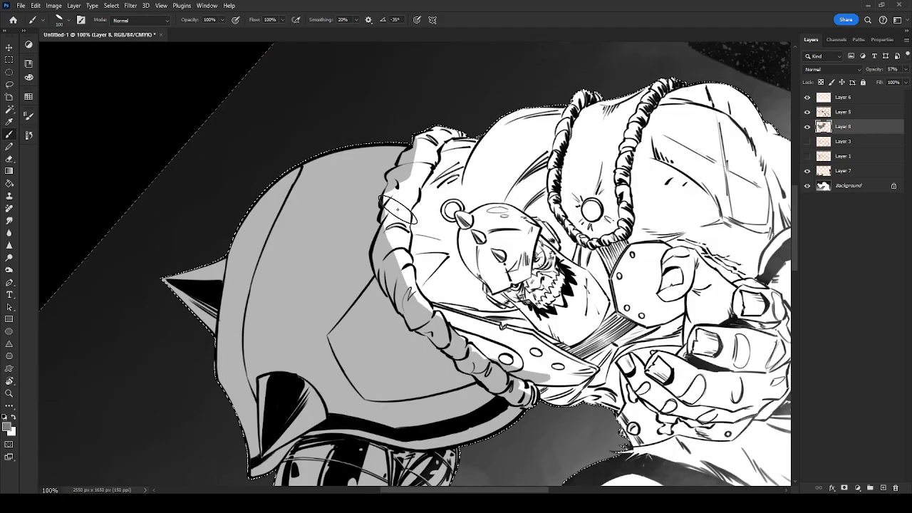
mouse_move(397, 214)
left_mouse_down()
mouse_move(399, 182)
mouse_move(436, 130)
mouse_move(436, 139)
mouse_move(457, 133)
mouse_move(424, 150)
mouse_move(431, 158)
mouse_move(409, 191)
mouse_move(416, 187)
mouse_move(395, 242)
mouse_move(406, 221)
mouse_move(399, 240)
mouse_move(416, 296)
left_mouse_up()
key("r")
left_click_drag(474, 352, 426, 375)
key("b")
mouse_move(418, 234)
left_mouse_down()
mouse_move(435, 284)
mouse_move(425, 278)
mouse_move(456, 335)
mouse_move(464, 337)
mouse_move(466, 312)
mouse_move(482, 336)
mouse_move(459, 279)
left_mouse_up()
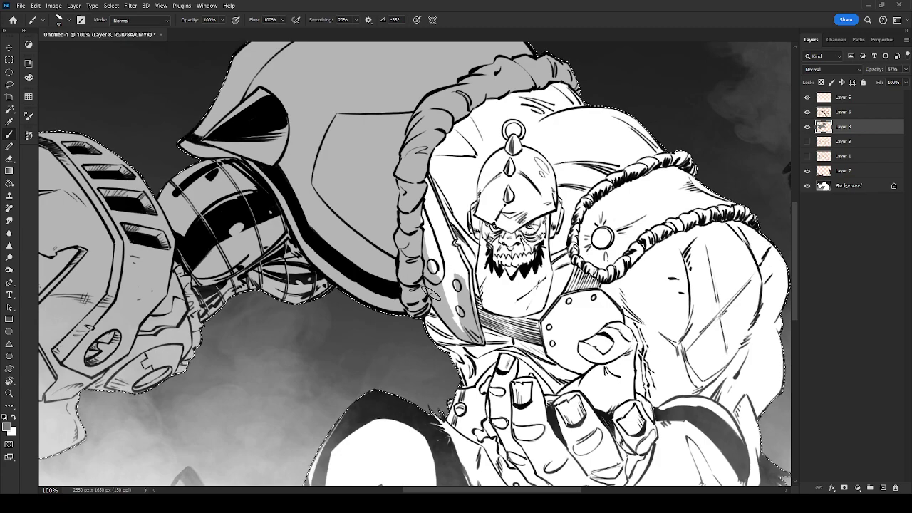
mouse_move(438, 294)
left_mouse_down()
mouse_move(460, 326)
mouse_move(448, 258)
mouse_move(473, 80)
mouse_move(456, 242)
mouse_move(463, 311)
mouse_move(467, 269)
mouse_move(465, 332)
mouse_move(444, 244)
mouse_move(423, 218)
mouse_move(429, 203)
mouse_move(431, 232)
mouse_move(436, 227)
mouse_move(424, 167)
mouse_move(467, 272)
left_mouse_up()
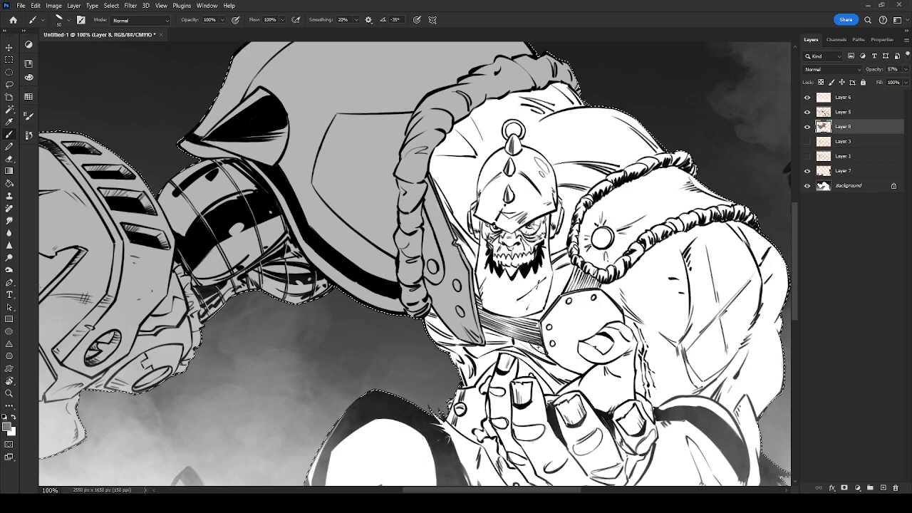
Fill the hatched chest straps and the hexagonal riveted chest plate with medium grey, keeping the thumb white.
mouse_move(492, 323)
left_mouse_down()
mouse_move(470, 297)
mouse_move(511, 328)
mouse_move(524, 319)
mouse_move(475, 299)
mouse_move(506, 319)
mouse_move(507, 332)
mouse_move(565, 330)
mouse_move(555, 332)
mouse_move(548, 317)
mouse_move(571, 362)
left_mouse_up()
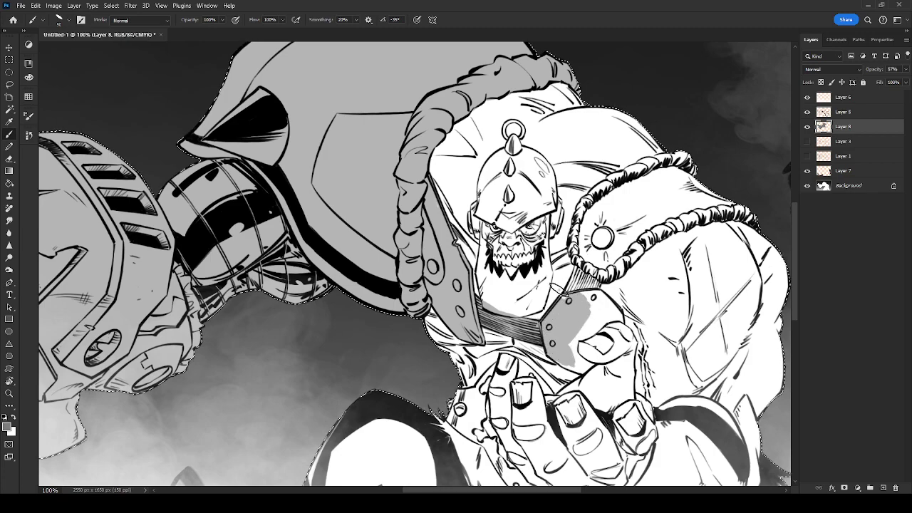
key("bracketleft")
key("bracketleft")
key("bracketleft")
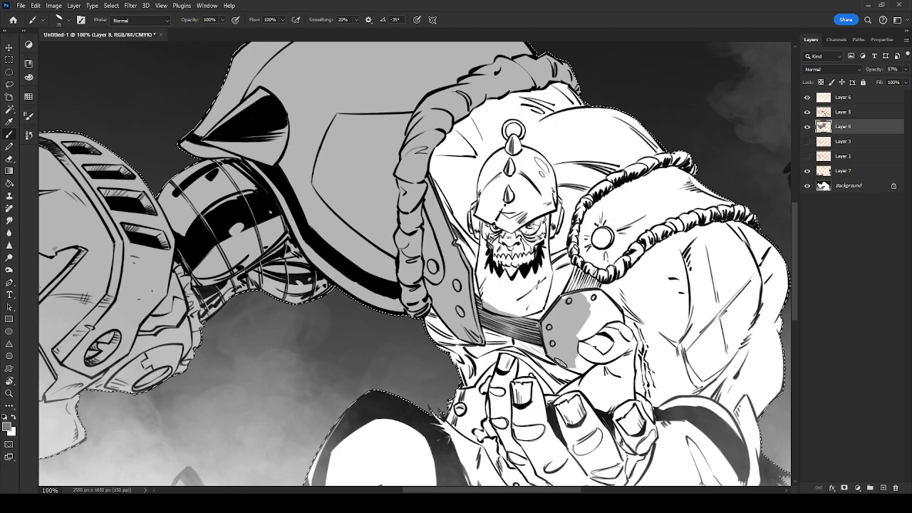
mouse_move(579, 326)
left_mouse_down()
mouse_move(577, 337)
mouse_move(594, 329)
mouse_move(581, 271)
mouse_move(578, 282)
mouse_move(607, 299)
mouse_move(604, 319)
left_mouse_up()
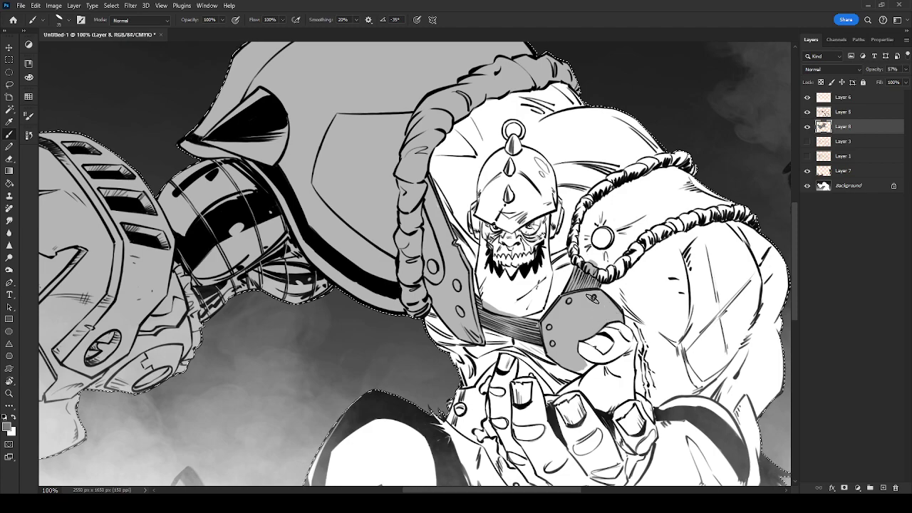
left_click_drag(584, 369, 588, 364)
Fill the leather pad on the bare arm's shoulder and its rope edging with medium grey.
mouse_move(583, 279)
left_mouse_down()
mouse_move(598, 234)
mouse_move(591, 194)
mouse_move(578, 253)
mouse_move(641, 207)
mouse_move(613, 271)
mouse_move(621, 253)
mouse_move(656, 235)
mouse_move(748, 211)
left_mouse_up()
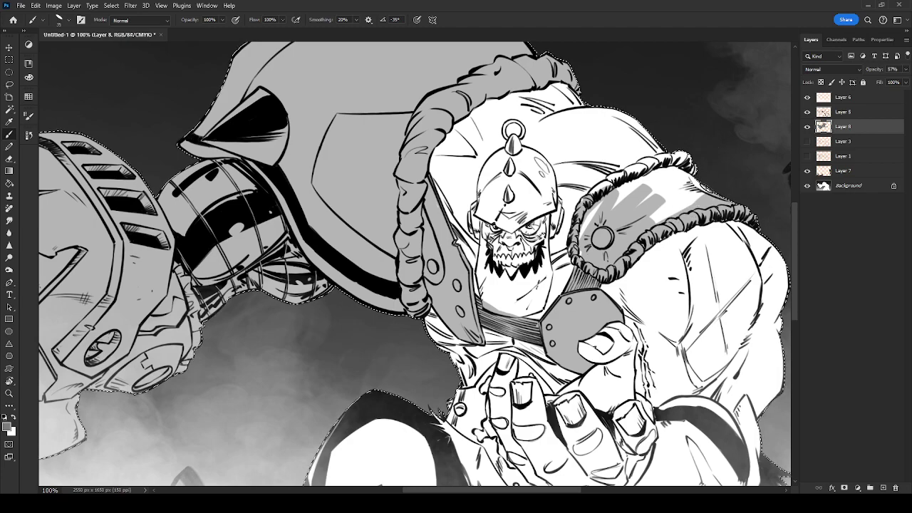
mouse_move(689, 207)
left_mouse_down()
mouse_move(663, 207)
mouse_move(684, 174)
mouse_move(663, 171)
mouse_move(681, 155)
mouse_move(638, 168)
mouse_move(619, 200)
left_mouse_up()
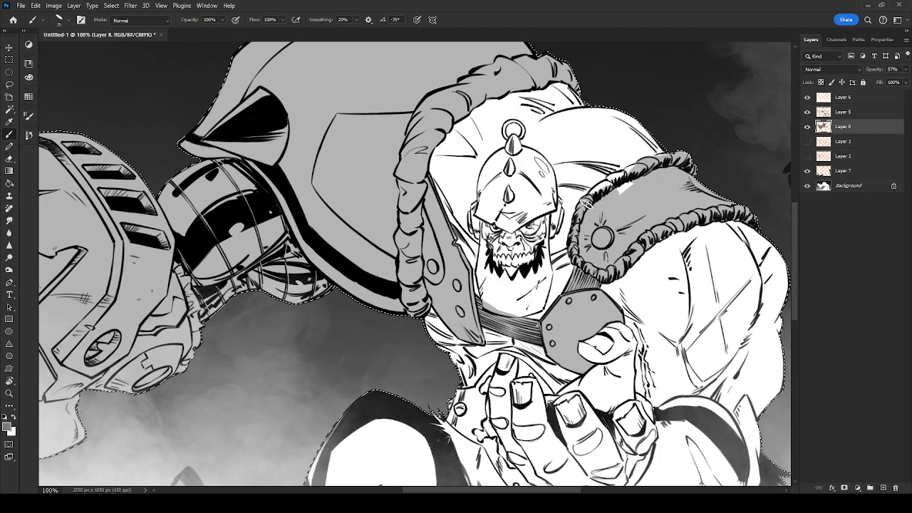
mouse_move(599, 193)
left_mouse_down()
mouse_move(625, 178)
mouse_move(617, 191)
left_mouse_up()
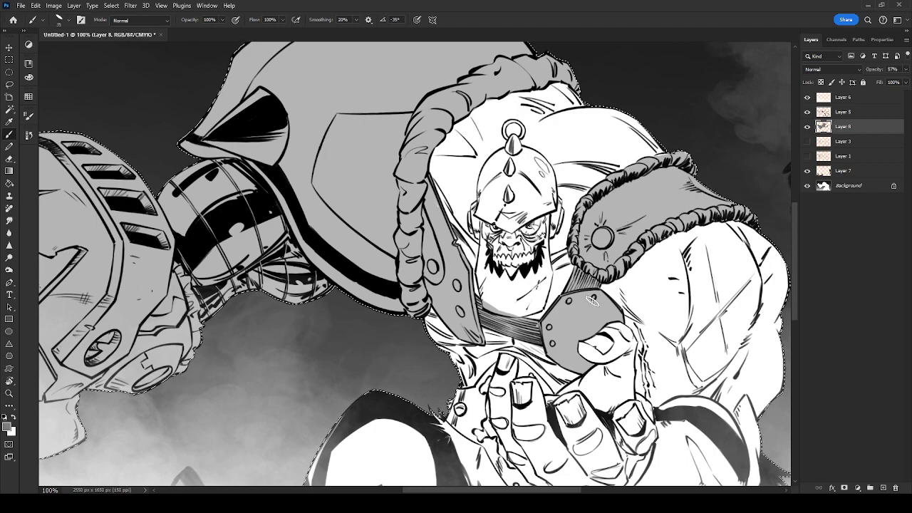
Fill the neck area around and below the black beard with a darker grey.
left_click_drag(666, 352, 642, 424)
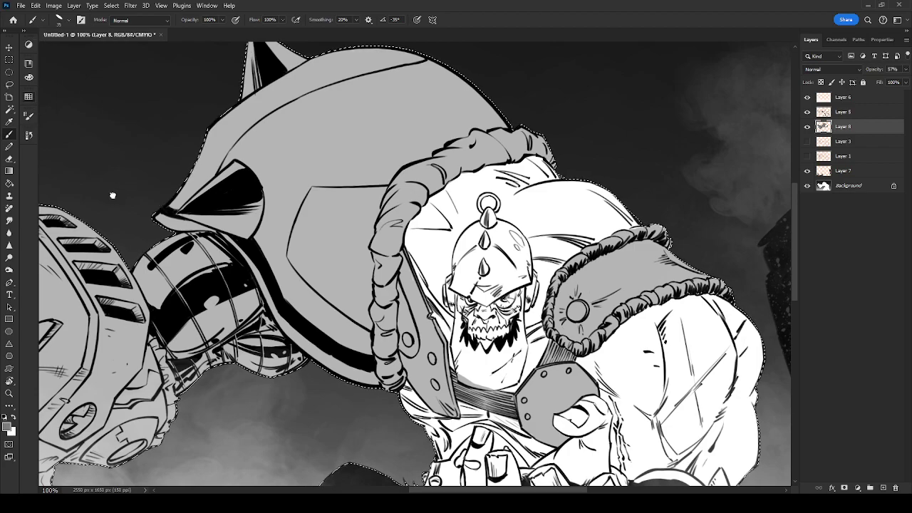
left_click_drag(468, 354, 460, 369)
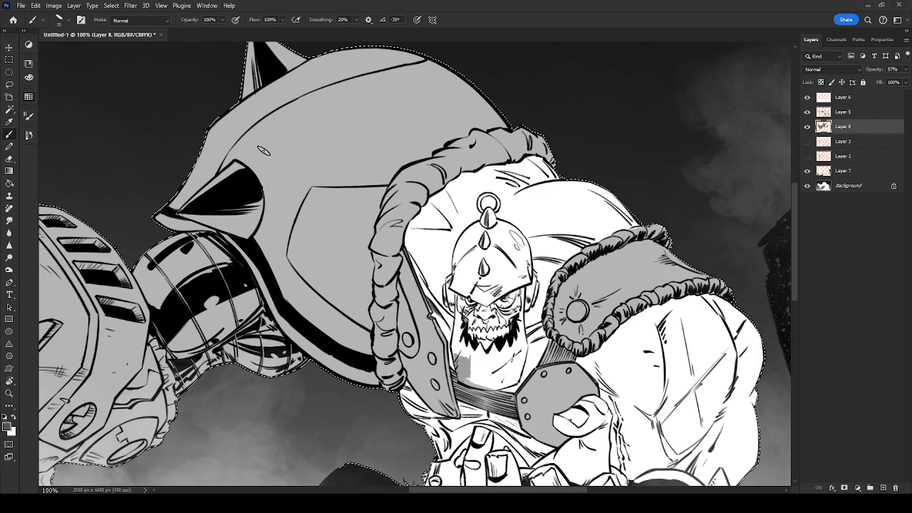
mouse_move(483, 368)
left_mouse_down()
mouse_move(462, 356)
mouse_move(484, 369)
mouse_move(460, 326)
mouse_move(453, 348)
left_mouse_up()
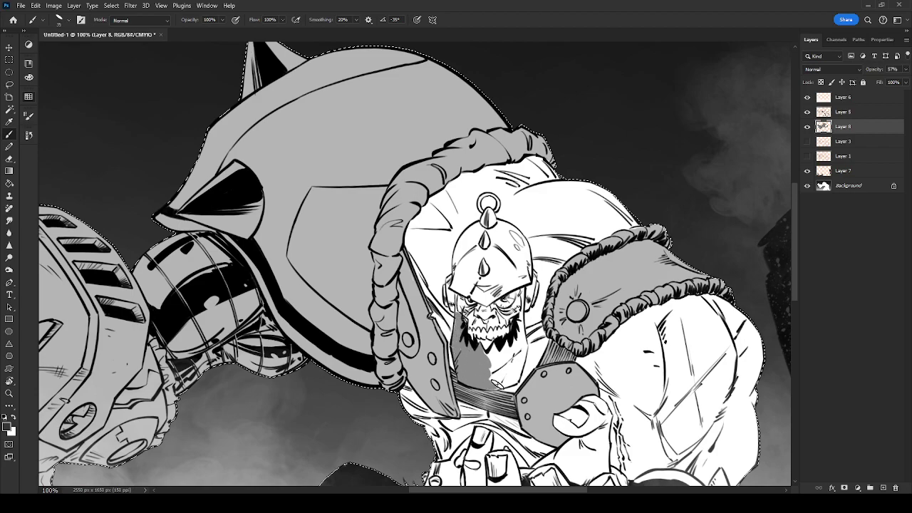
mouse_move(505, 385)
left_mouse_down()
mouse_move(518, 364)
mouse_move(514, 350)
mouse_move(500, 360)
left_mouse_up()
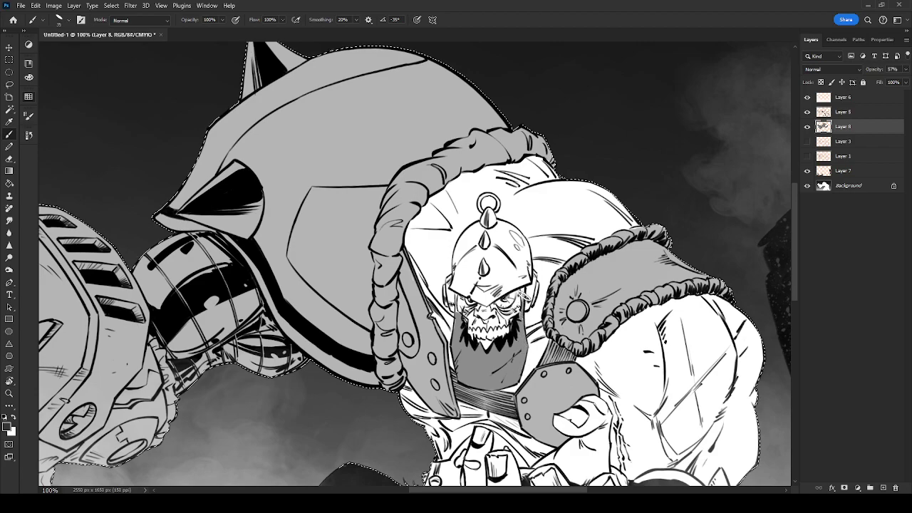
Fill the gunner's helmet and its ear guards with dark grey, leaving the row of small spikes and the ring white.
mouse_move(523, 298)
left_mouse_down()
mouse_move(534, 276)
mouse_move(527, 303)
left_mouse_up()
mouse_move(531, 272)
left_mouse_down()
mouse_move(496, 274)
mouse_move(485, 292)
left_mouse_up()
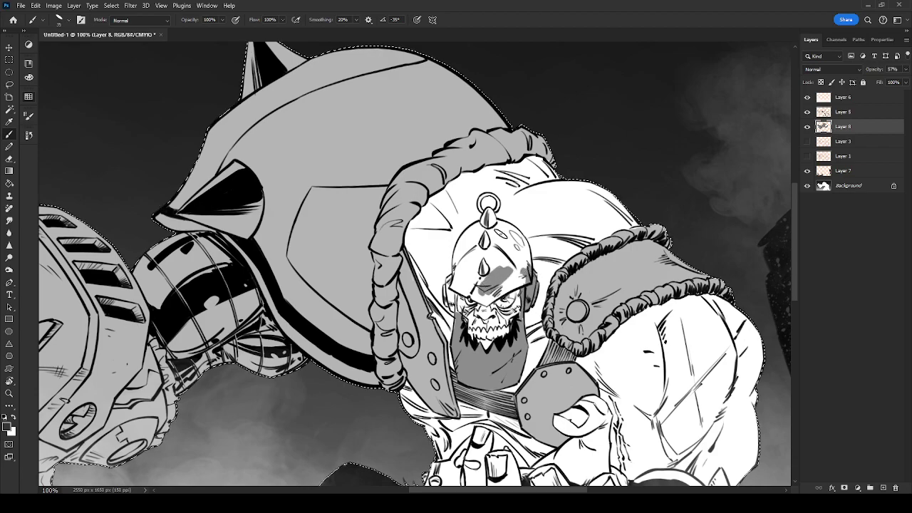
mouse_move(526, 261)
left_mouse_down()
mouse_move(488, 306)
mouse_move(526, 280)
mouse_move(506, 277)
mouse_move(525, 267)
left_mouse_up()
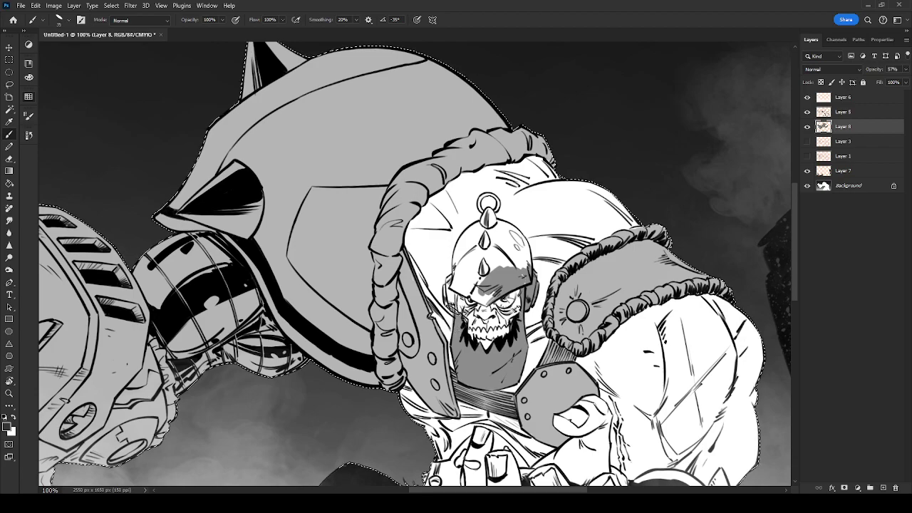
mouse_move(456, 313)
left_mouse_down()
mouse_move(451, 285)
mouse_move(493, 291)
mouse_move(461, 261)
mouse_move(471, 232)
mouse_move(477, 271)
left_mouse_up()
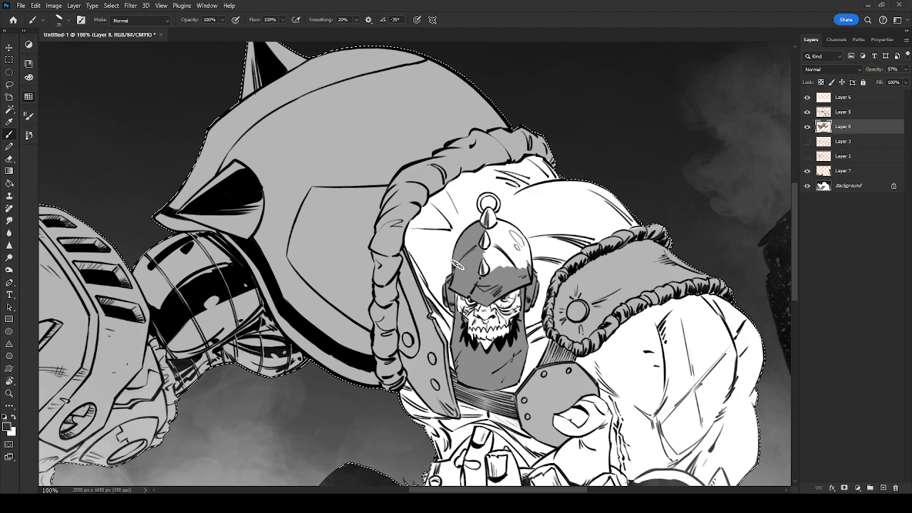
mouse_move(506, 255)
left_mouse_down()
mouse_move(510, 272)
mouse_move(526, 251)
mouse_move(515, 231)
mouse_move(500, 242)
mouse_move(508, 226)
mouse_move(492, 273)
left_mouse_up()
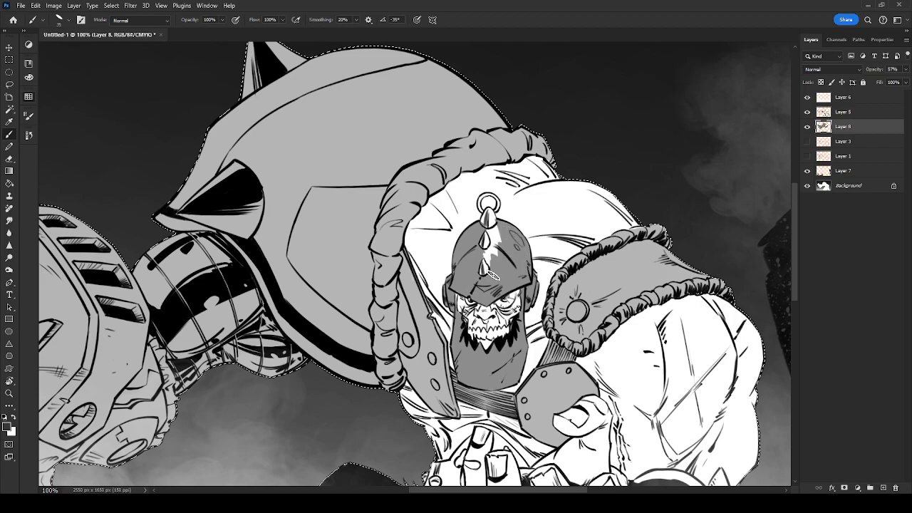
mouse_move(496, 240)
left_mouse_down()
mouse_move(499, 249)
mouse_move(489, 233)
left_mouse_up()
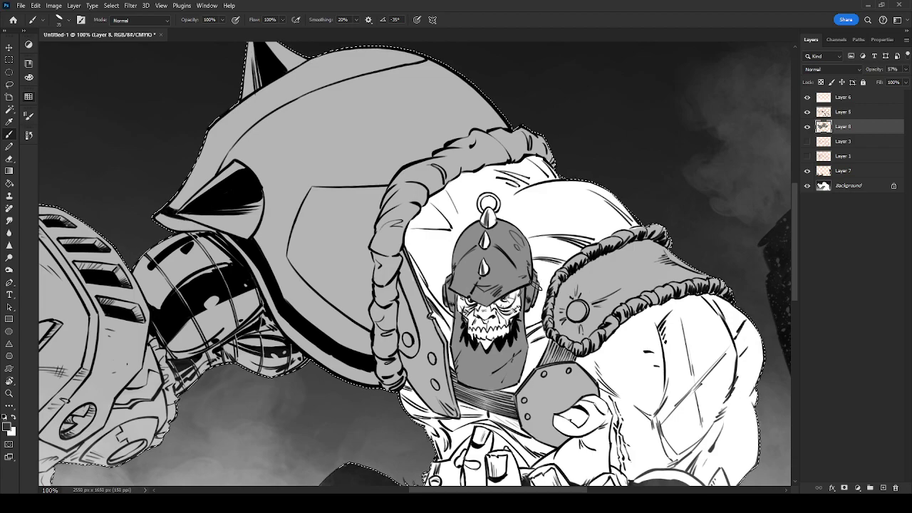
Fill the large knee armor beside the outstretched hand with grey, covering the plate, its curved rim and the side band.
left_click_drag(705, 461, 606, 366)
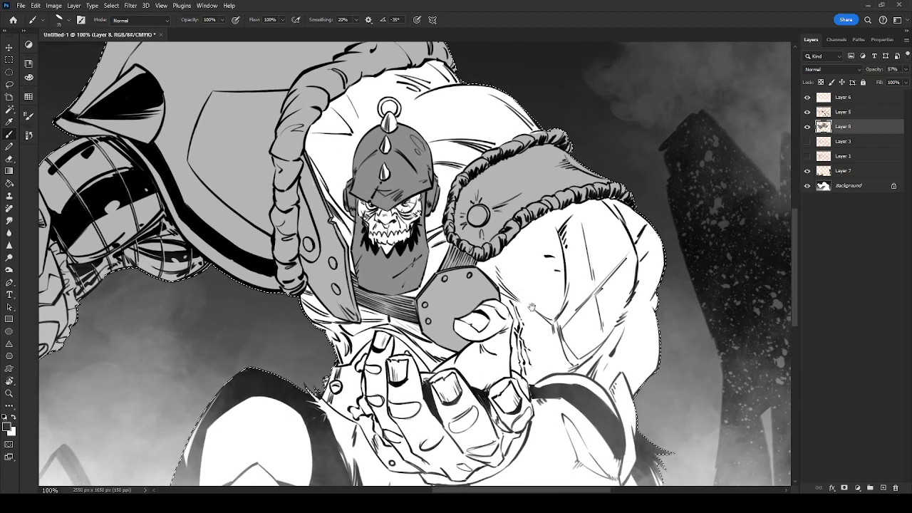
mouse_move(670, 358)
left_mouse_down()
mouse_move(716, 276)
mouse_move(521, 321)
mouse_move(502, 340)
mouse_move(476, 315)
mouse_move(514, 237)
left_mouse_up()
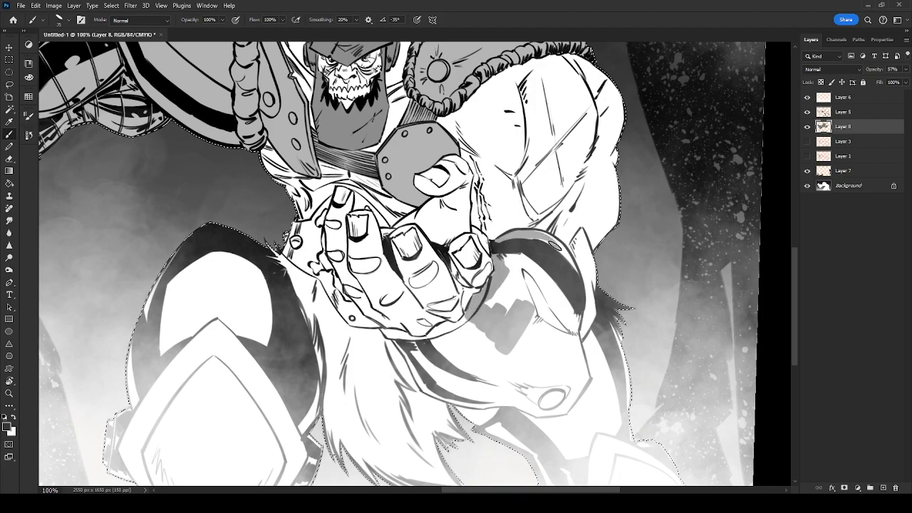
left_click_drag(515, 251, 510, 270)
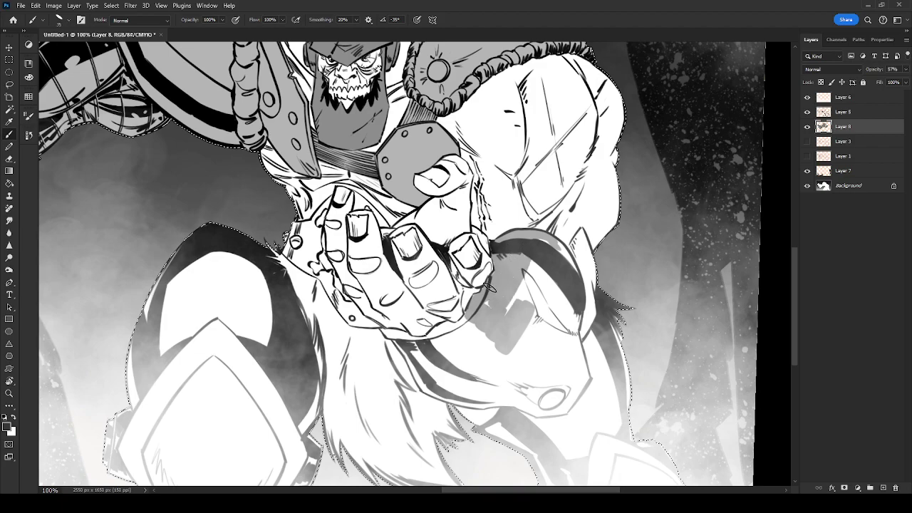
mouse_move(481, 350)
left_mouse_down()
mouse_move(543, 262)
mouse_move(532, 289)
mouse_move(529, 275)
mouse_move(545, 295)
mouse_move(567, 298)
mouse_move(576, 328)
left_mouse_up()
left_click_drag(558, 252, 566, 261)
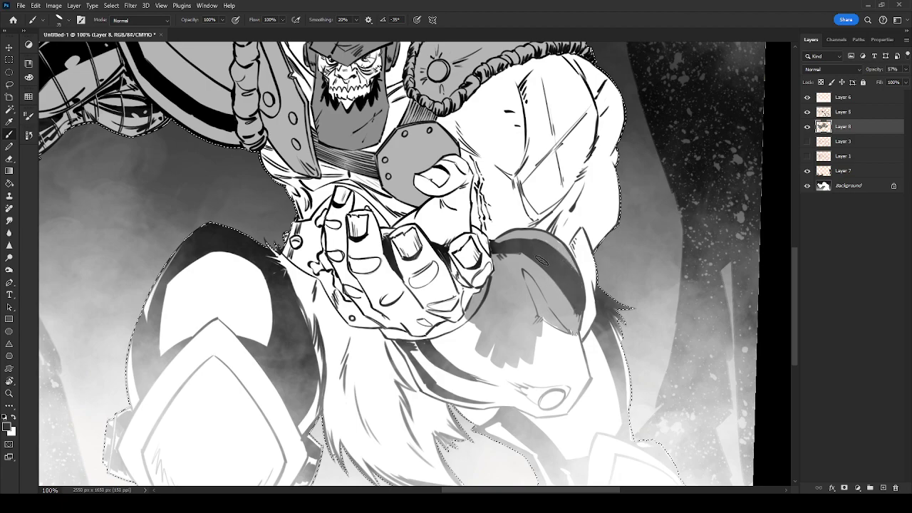
mouse_move(543, 320)
left_mouse_down()
mouse_move(555, 362)
mouse_move(579, 372)
mouse_move(573, 327)
mouse_move(585, 379)
mouse_move(557, 403)
mouse_move(517, 407)
mouse_move(553, 412)
mouse_move(567, 401)
mouse_move(567, 409)
mouse_move(584, 378)
left_mouse_up()
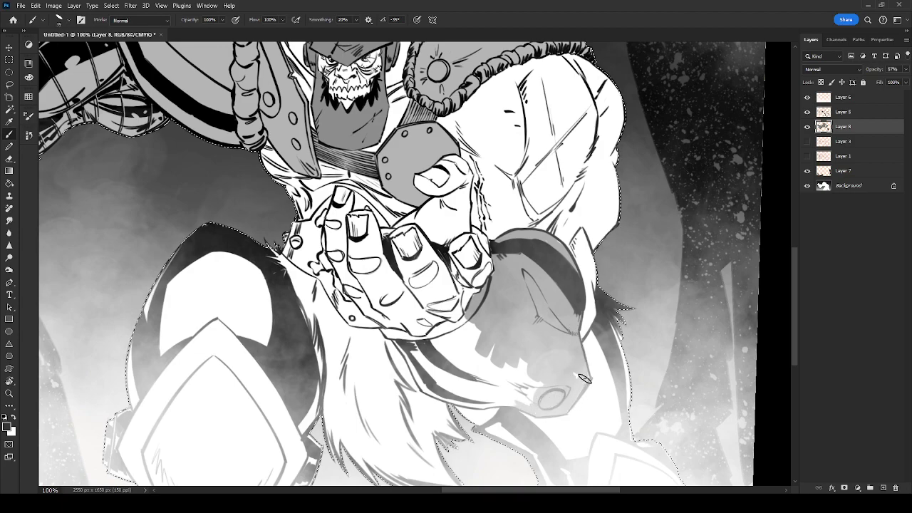
mouse_move(513, 396)
left_mouse_down()
mouse_move(526, 388)
mouse_move(519, 399)
left_mouse_up()
mouse_move(389, 335)
left_mouse_down()
mouse_move(412, 340)
mouse_move(467, 323)
mouse_move(459, 359)
mouse_move(479, 374)
mouse_move(530, 360)
mouse_move(401, 334)
mouse_move(423, 382)
mouse_move(431, 359)
mouse_move(444, 377)
left_mouse_up()
mouse_move(494, 361)
left_mouse_down()
mouse_move(507, 299)
mouse_move(437, 396)
mouse_move(391, 405)
mouse_move(383, 378)
left_mouse_up()
key("r")
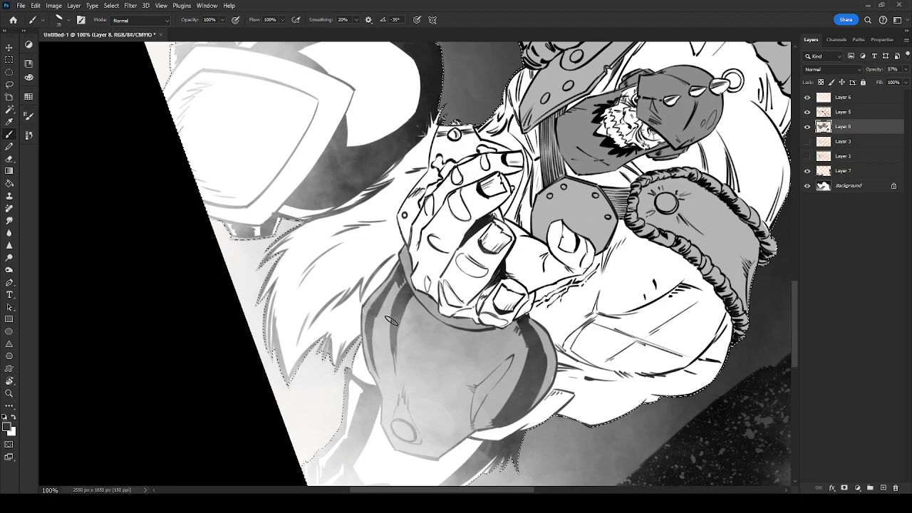
Fill the pointed plate and side edges of the foreground knee with grey, plus the lower leg beneath the other knee armor.
left_click_drag(453, 327, 434, 481)
key("r")
left_click_drag(470, 427, 572, 272)
key("b")
left_click_drag(364, 375, 444, 262)
mouse_move(449, 226)
left_mouse_down()
mouse_move(370, 326)
mouse_move(352, 370)
mouse_move(334, 361)
mouse_move(339, 333)
left_mouse_up()
mouse_move(375, 302)
left_mouse_down()
mouse_move(349, 342)
mouse_move(378, 391)
left_mouse_up()
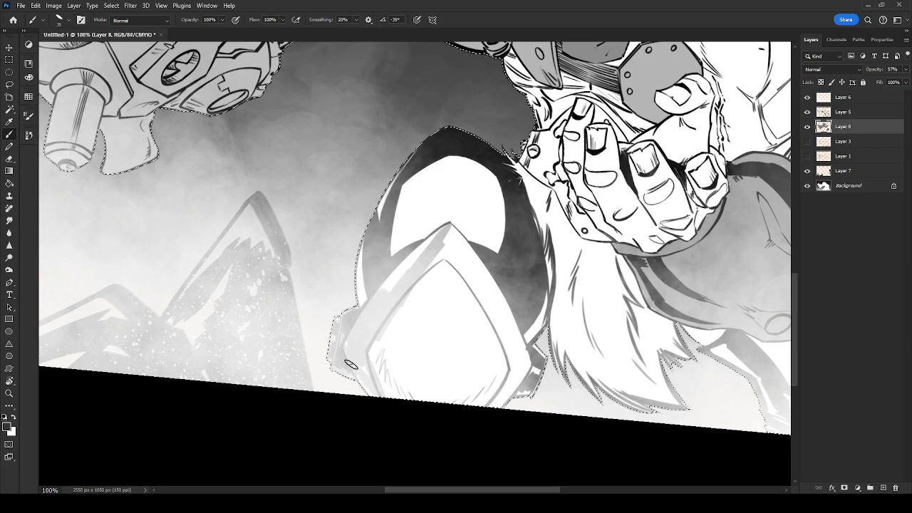
mouse_move(368, 348)
left_mouse_down()
mouse_move(411, 275)
mouse_move(408, 394)
mouse_move(432, 428)
mouse_move(449, 427)
mouse_move(521, 369)
mouse_move(488, 263)
mouse_move(462, 246)
mouse_move(458, 231)
mouse_move(479, 264)
mouse_move(459, 317)
mouse_move(447, 316)
mouse_move(447, 267)
mouse_move(459, 242)
mouse_move(425, 291)
mouse_move(466, 254)
mouse_move(431, 263)
mouse_move(385, 296)
mouse_move(442, 232)
left_mouse_up()
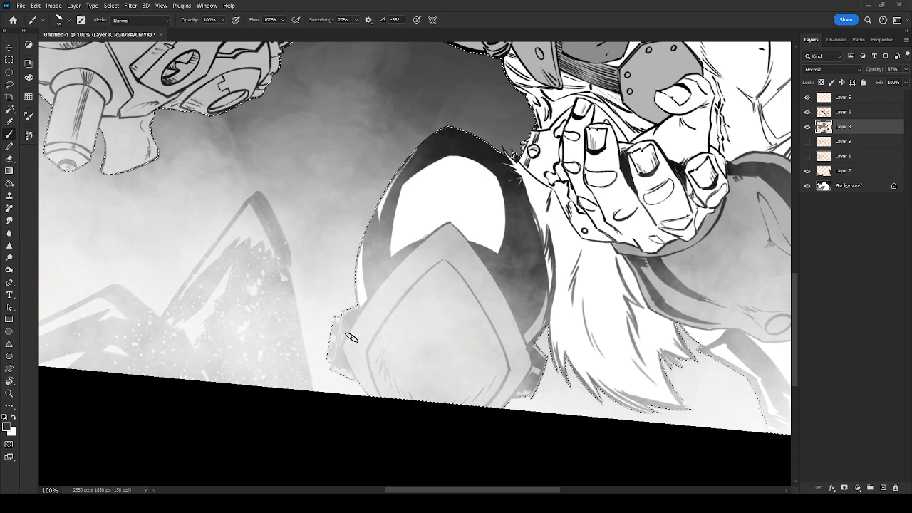
key("e")
key("b")
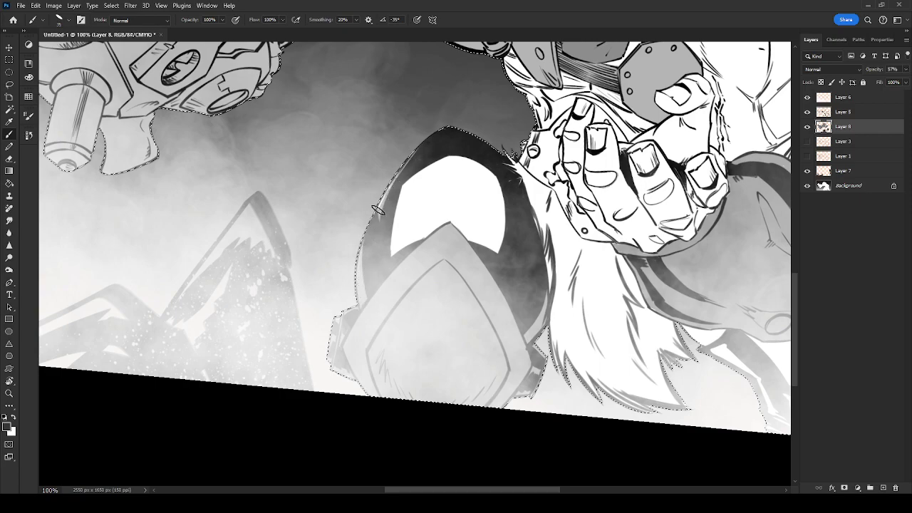
left_click_drag(613, 311, 337, 279)
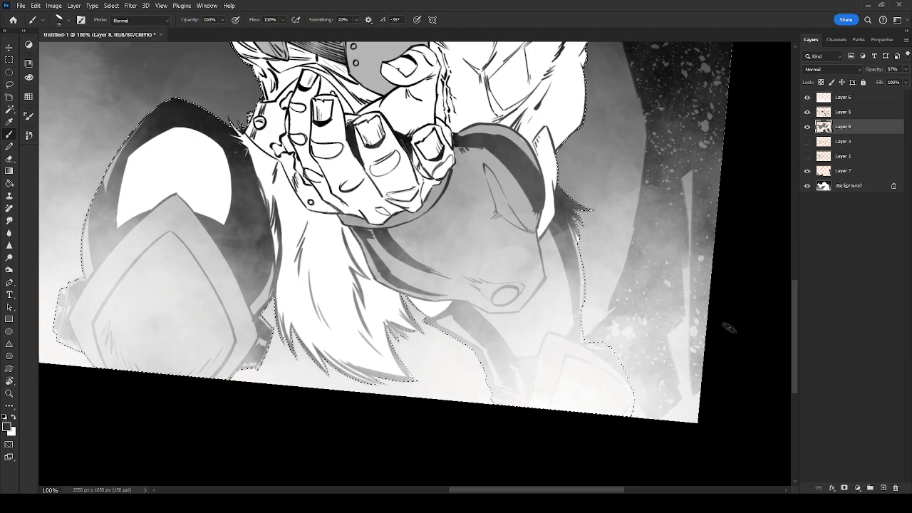
Fill the studded wrist guard around the outstretched hand with dark grey and erase the stray tone at its edge.
key("ctrl+minus")
left_click_drag(555, 308, 671, 455)
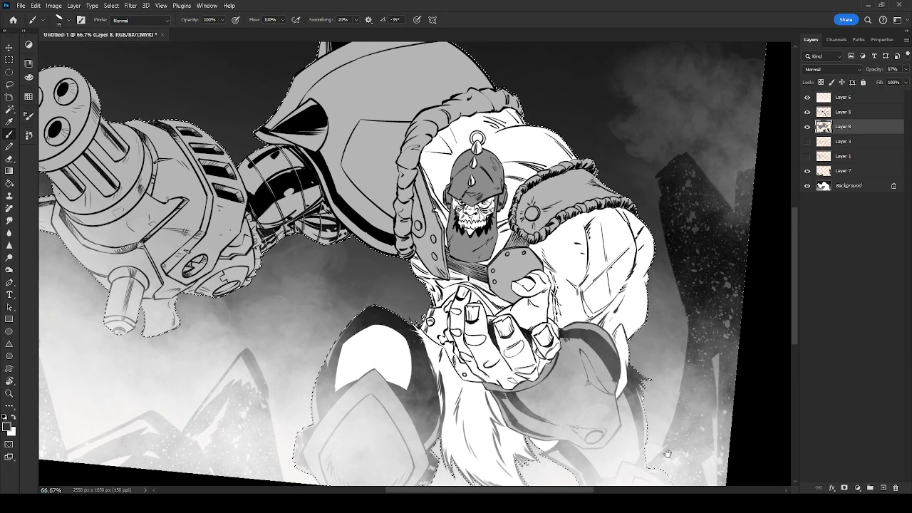
left_click_drag(422, 322, 466, 371)
key("ctrl+z")
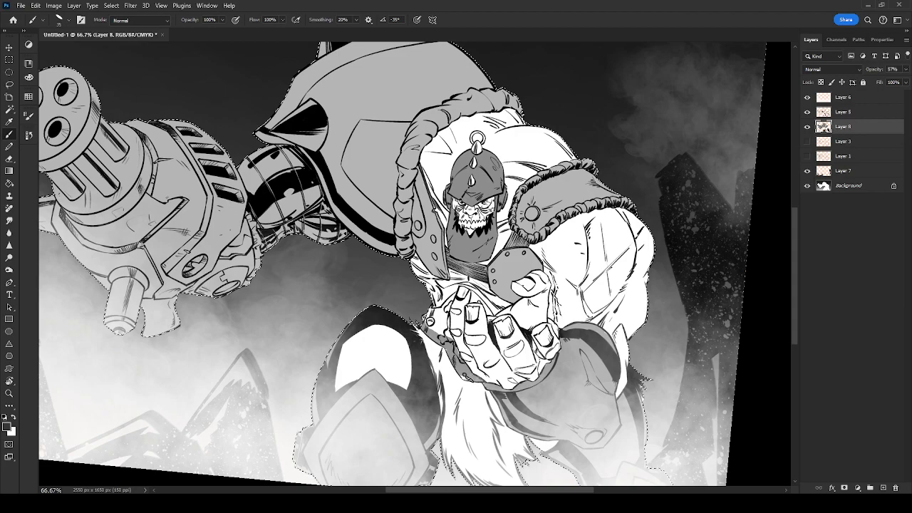
mouse_move(447, 345)
left_mouse_down()
mouse_move(442, 328)
mouse_move(433, 335)
mouse_move(443, 312)
mouse_move(446, 335)
mouse_move(444, 309)
mouse_move(457, 294)
mouse_move(431, 322)
left_mouse_up()
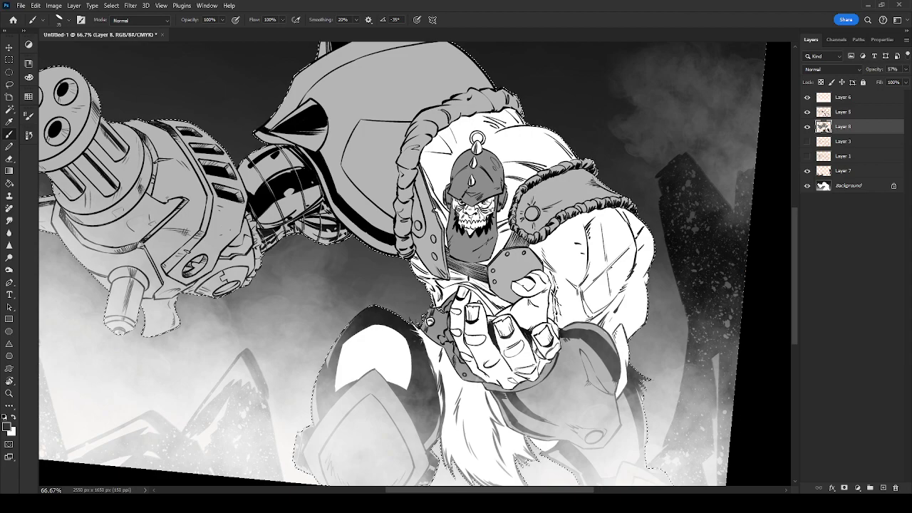
key("e")
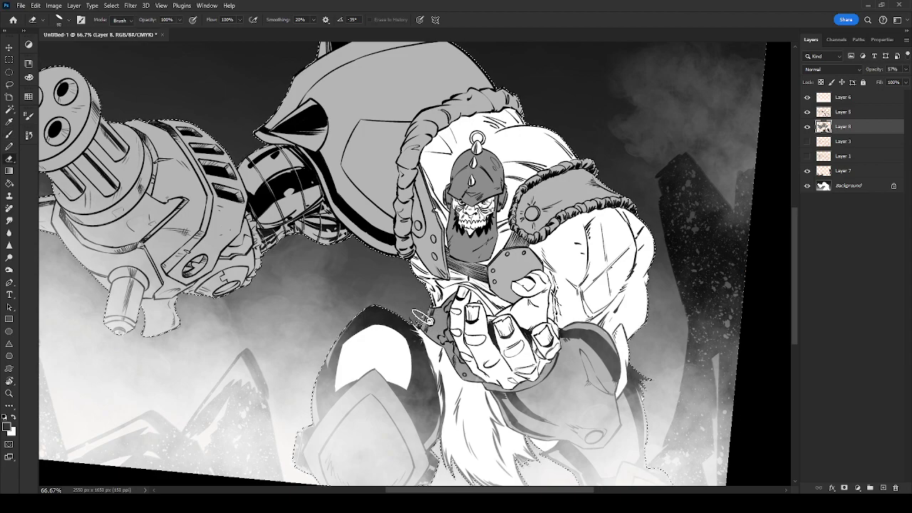
left_click_drag(422, 319, 428, 317)
key("b")
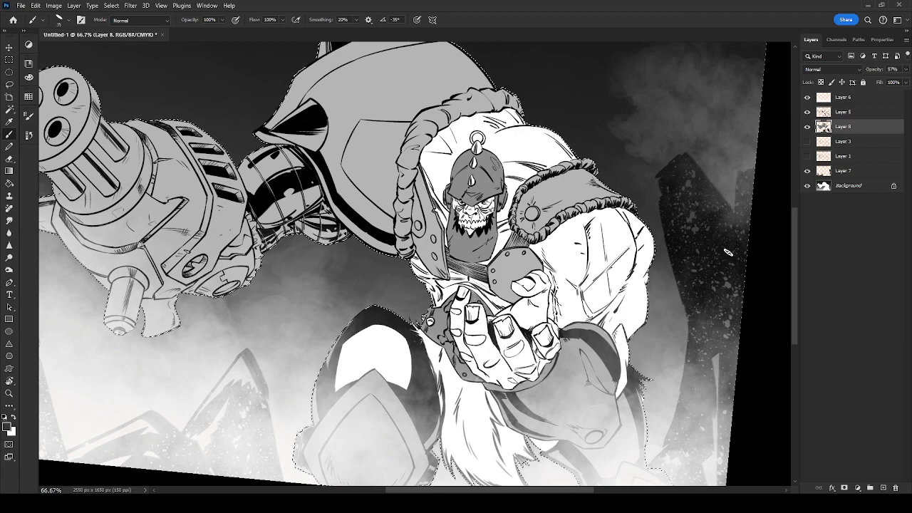
Erase highlights from the grey layer along the edges of the gun barrels, gun body, shoulder armor and knee armor.
key("ctrl+minus")
key("ctrl+minus")
key("r")
left_click_drag(707, 382, 611, 329)
left_click_drag(650, 235, 734, 283)
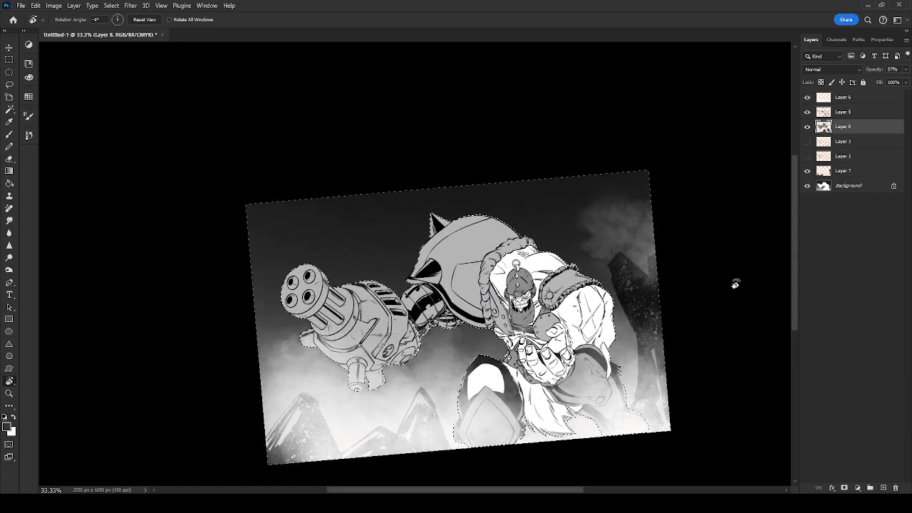
key("ctrl+plus")
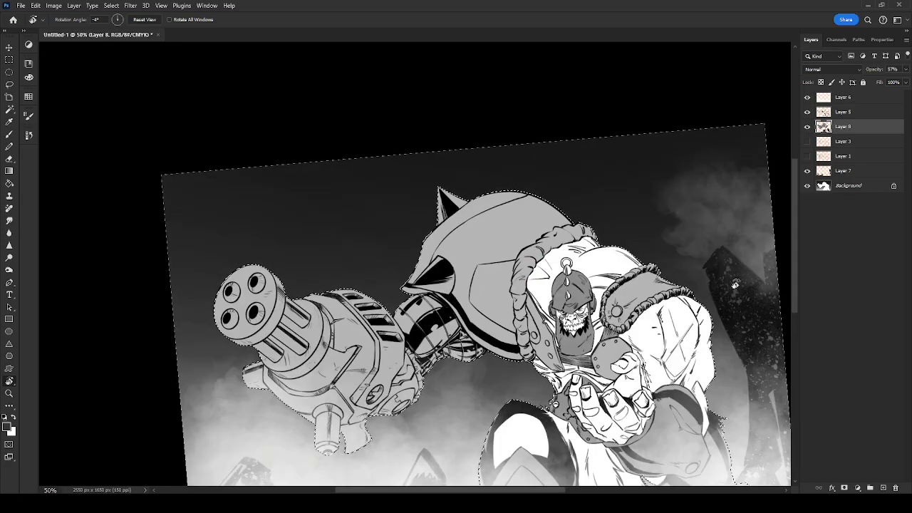
key("e")
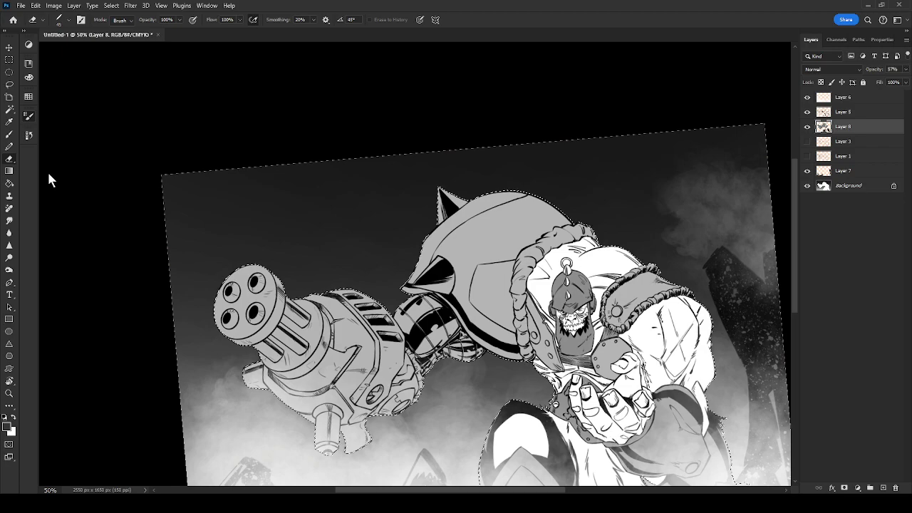
left_click_drag(494, 275, 494, 279)
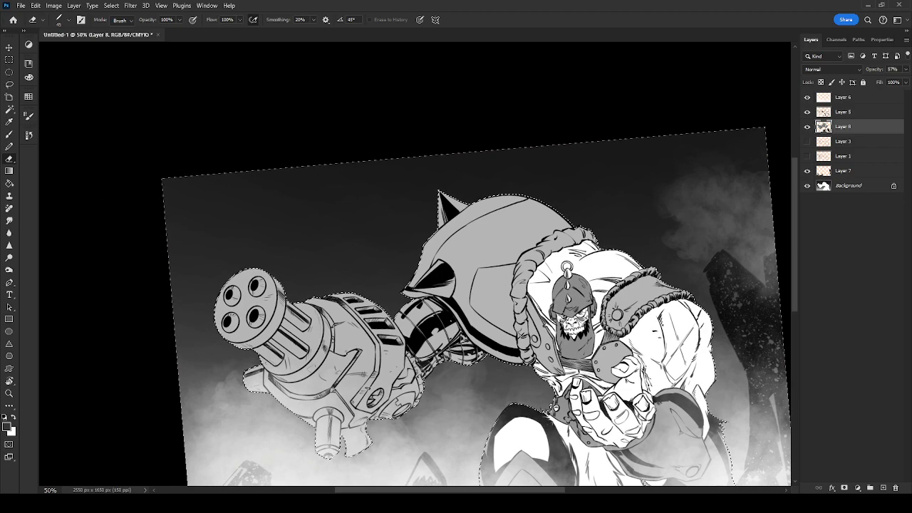
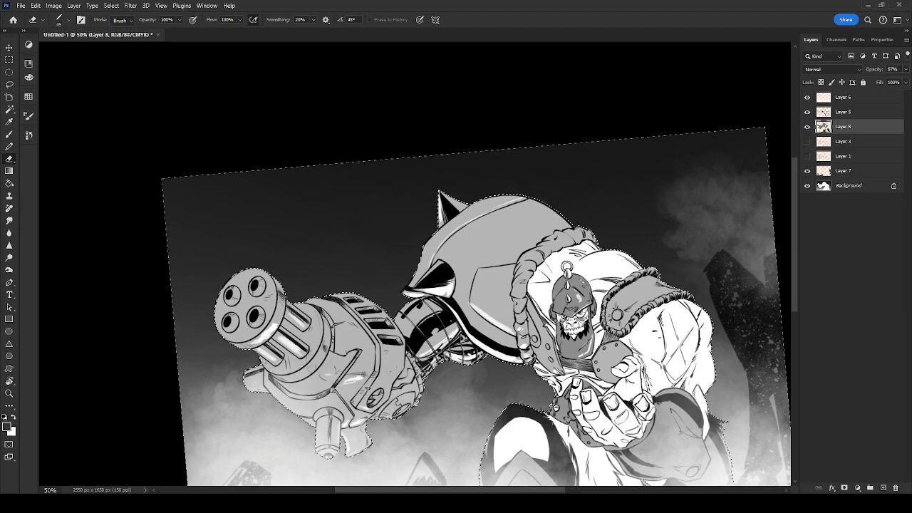
key("ctrl+minus")
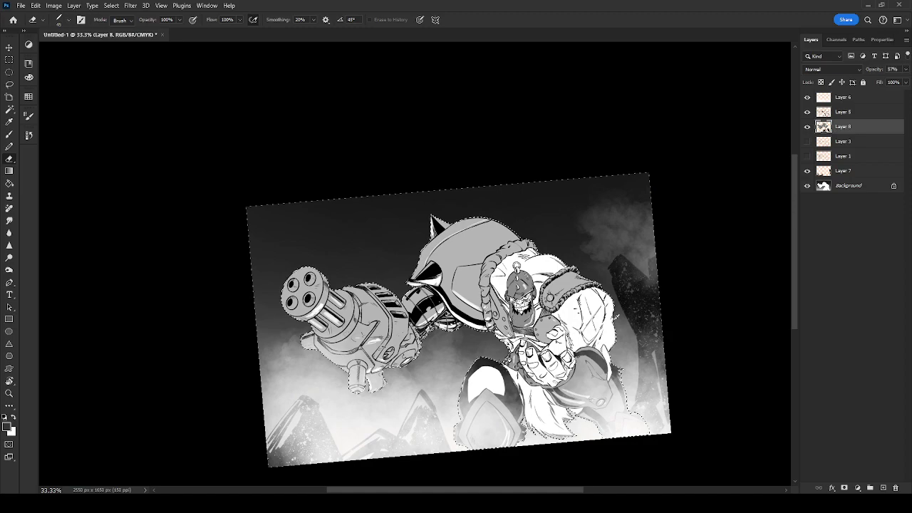
key("ctrl+minus")
key("ctrl+minus")
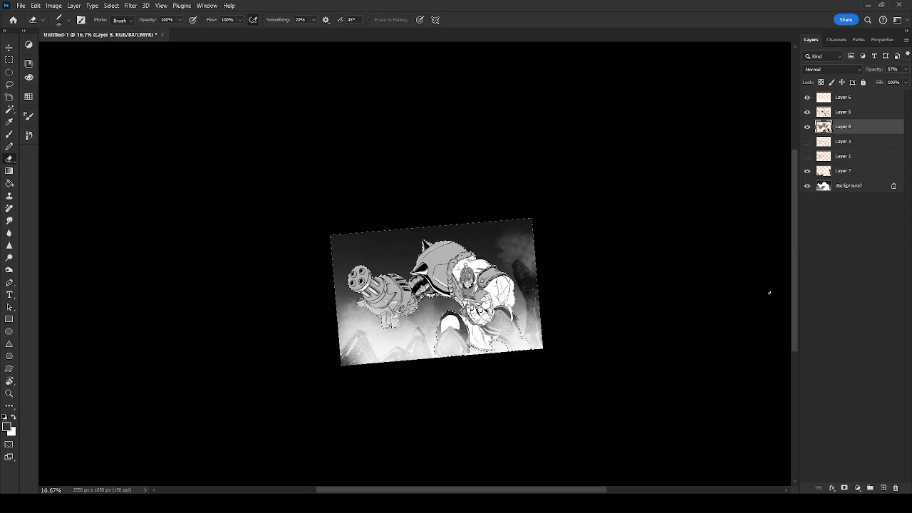
Add a new layer above Layer 6 and use black as the foreground color.
left_click(842, 99)
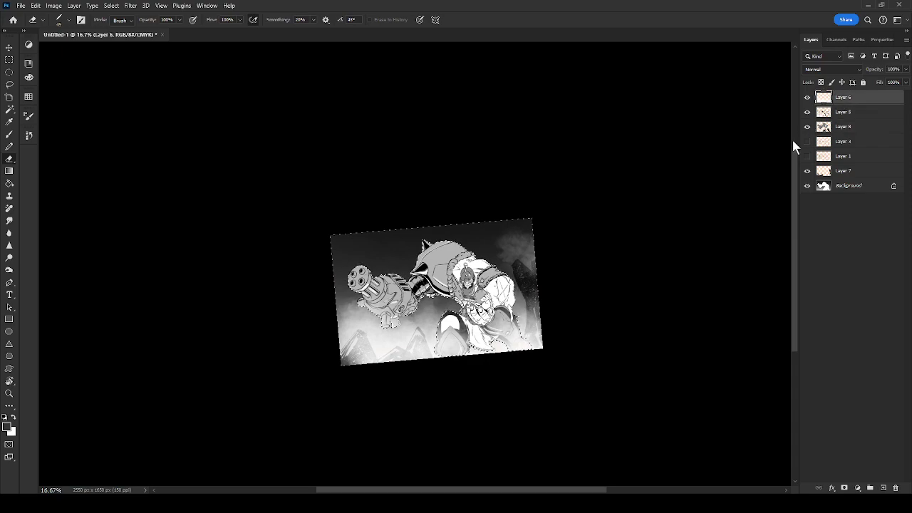
key("ctrl+s")
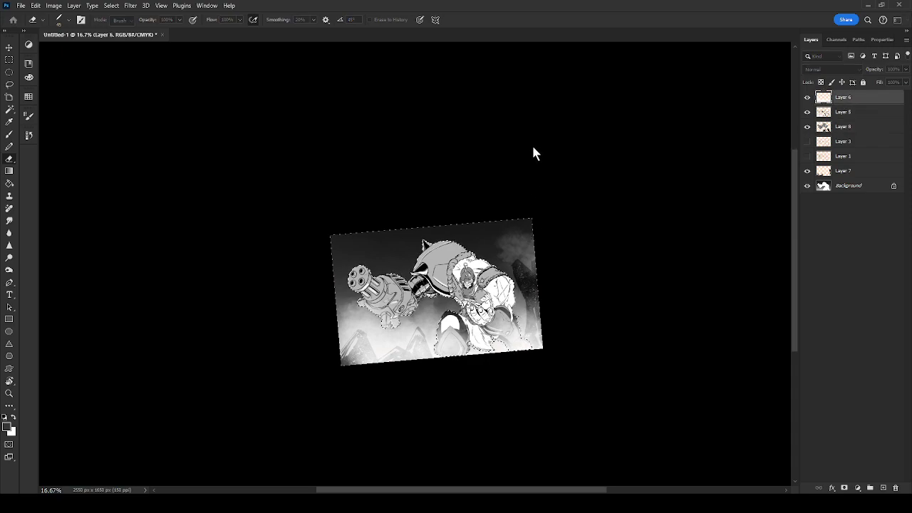
key("Return")
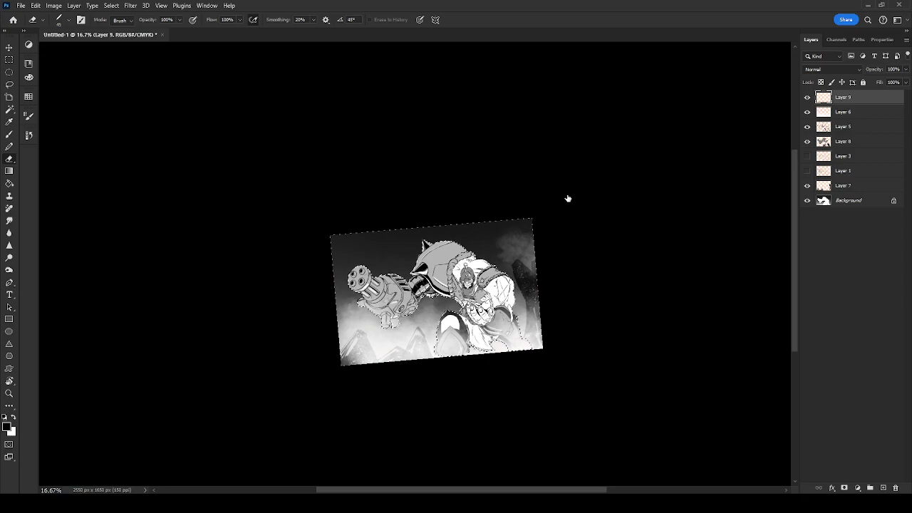
Rotate the eraser's brush tip to an angle of -35°.
key("shift+Left")
key("shift+Left")
key("shift+Left")
key("shift+Left")
key("shift+Left")
key("Left")
key("Left")
key("Left")
key("Left")
key("Left")
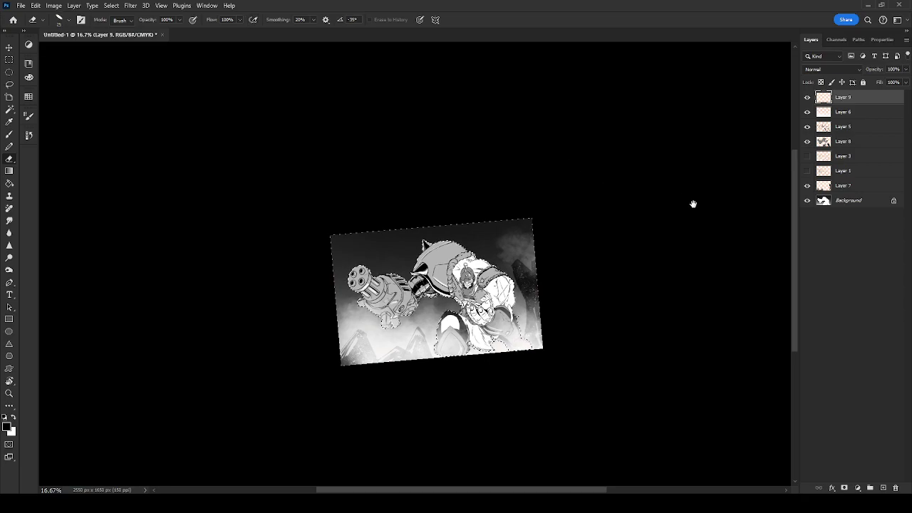
key("ctrl+plus")
key("ctrl+plus")
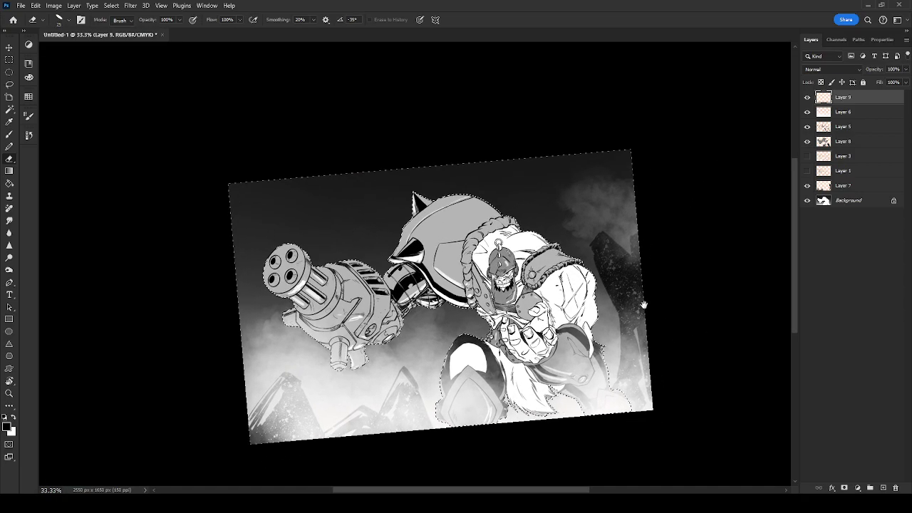
left_click_drag(644, 301, 510, 213)
key("b")
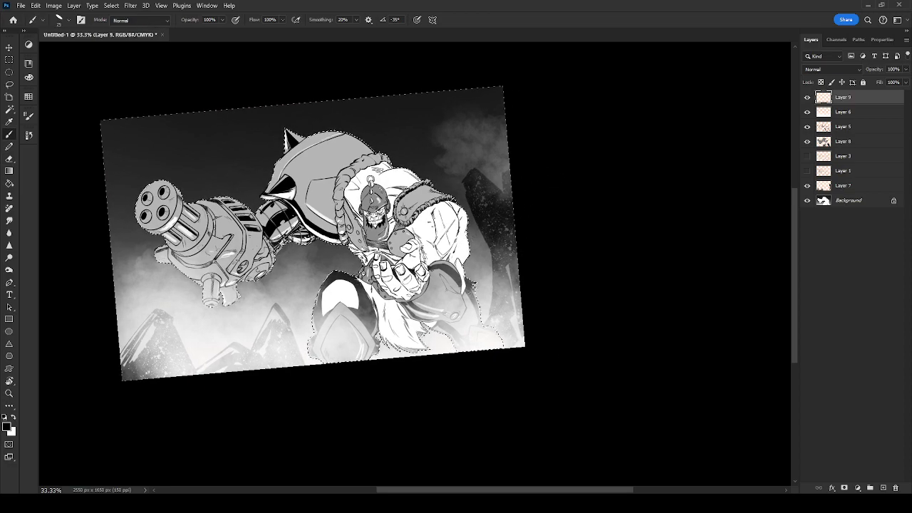
left_click_drag(452, 199, 521, 143)
key("bracketleft")
key("bracketleft")
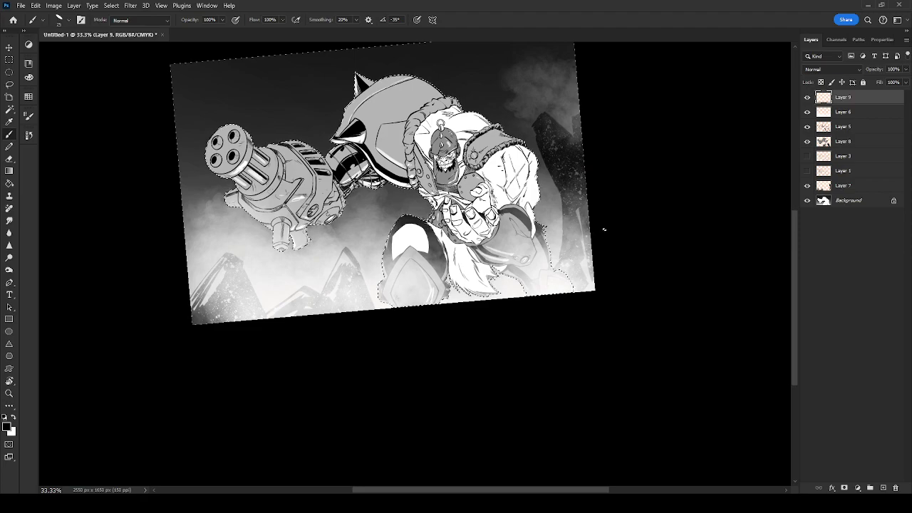
left_click_drag(602, 235, 719, 313)
left_click_drag(641, 286, 638, 285)
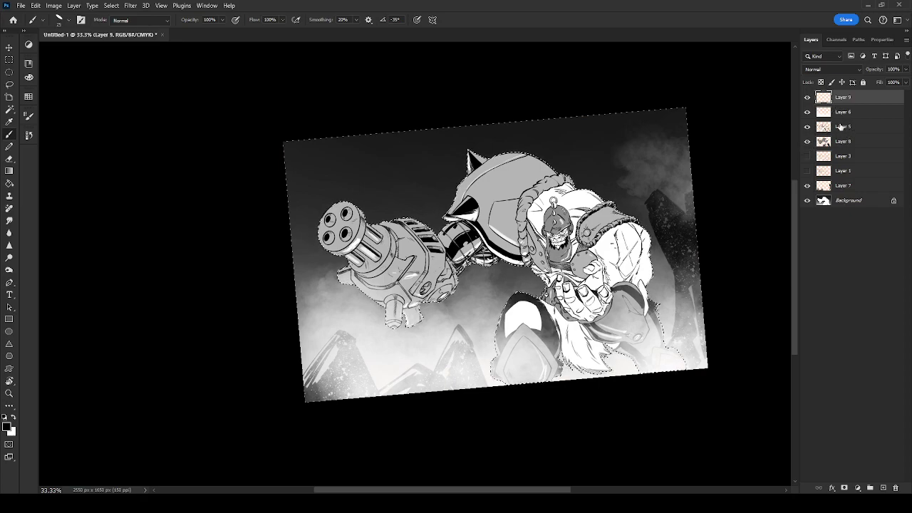
Fill the fur loincloth between the gunner's legs with dark grey on Layer 8, and make Layer 9 active.
left_click(841, 142)
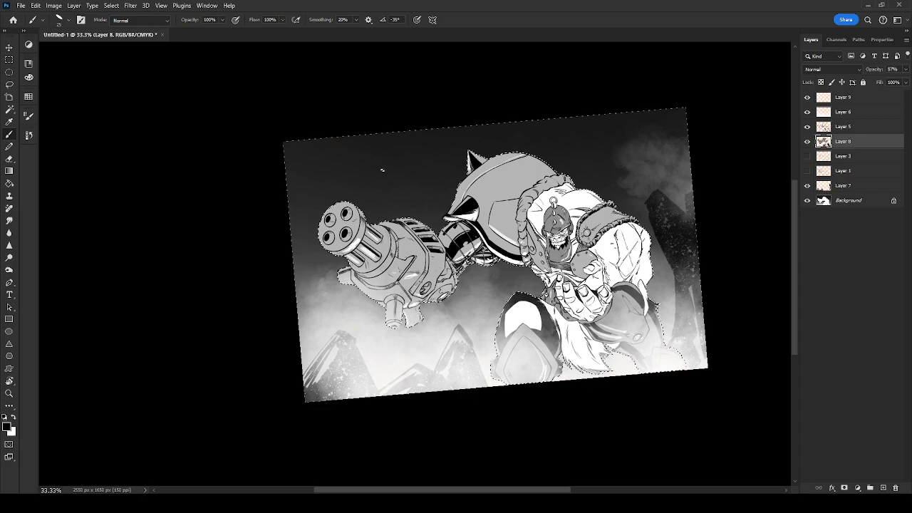
key("ctrl+plus")
left_click_drag(710, 344, 567, 255)
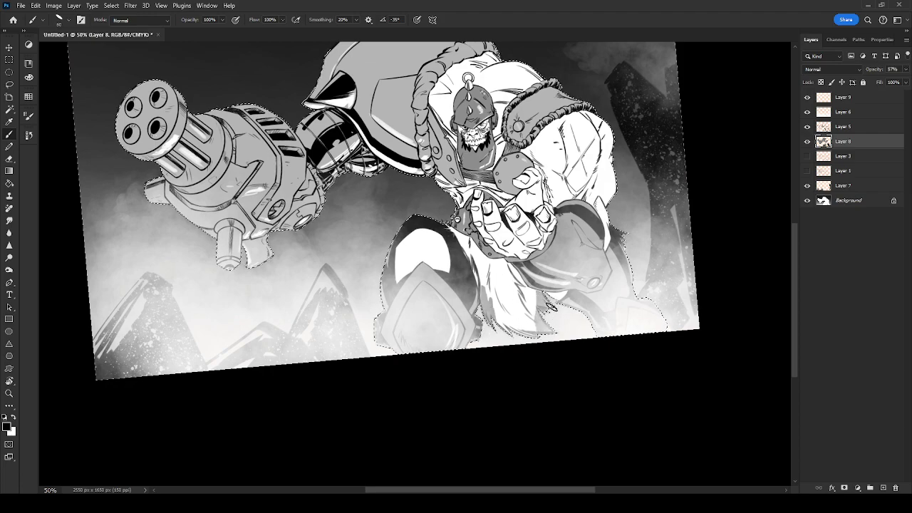
mouse_move(535, 328)
left_mouse_down()
mouse_move(492, 288)
mouse_move(519, 323)
mouse_move(499, 293)
mouse_move(536, 317)
mouse_move(515, 290)
mouse_move(538, 302)
mouse_move(514, 274)
mouse_move(548, 300)
mouse_move(502, 280)
mouse_move(488, 289)
mouse_move(447, 214)
left_mouse_up()
mouse_move(471, 262)
left_mouse_down()
mouse_move(448, 229)
mouse_move(511, 288)
mouse_move(496, 260)
left_mouse_up()
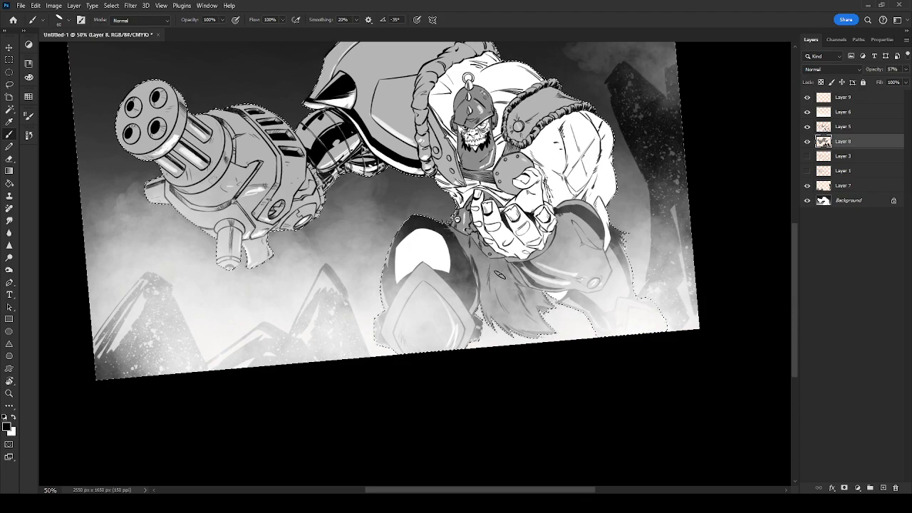
left_click_drag(586, 308, 590, 331)
left_click(855, 98)
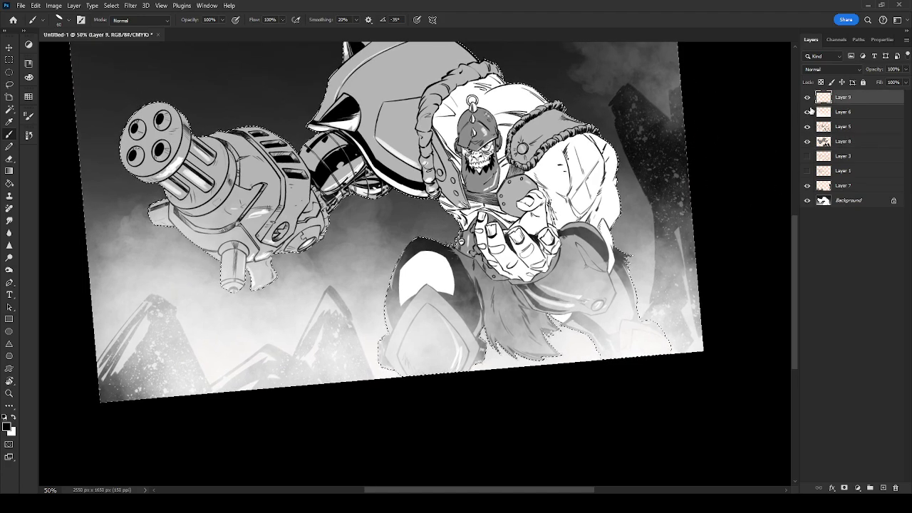
left_click_drag(615, 248, 509, 387)
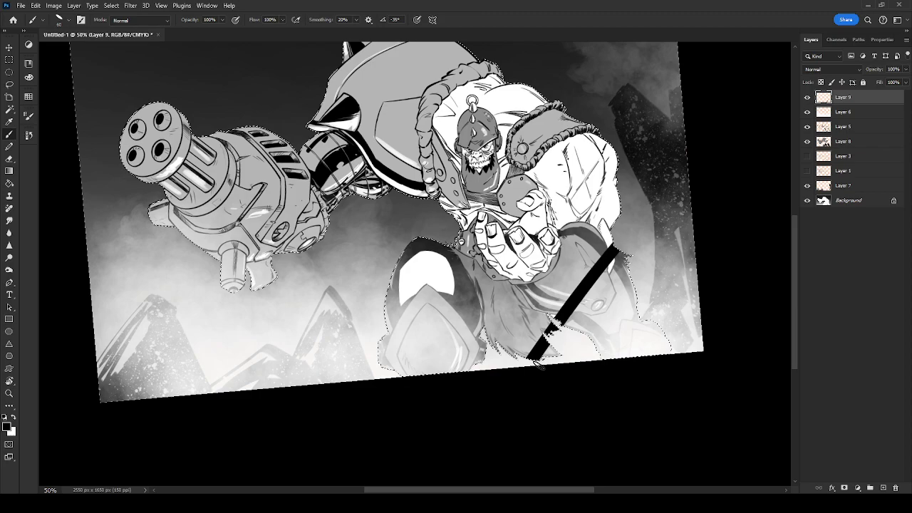
key("ctrl+t")
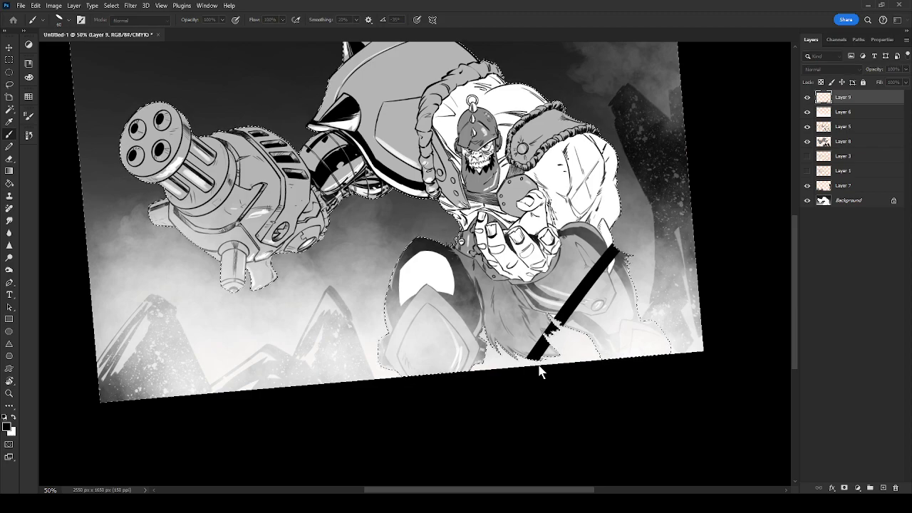
key("Escape")
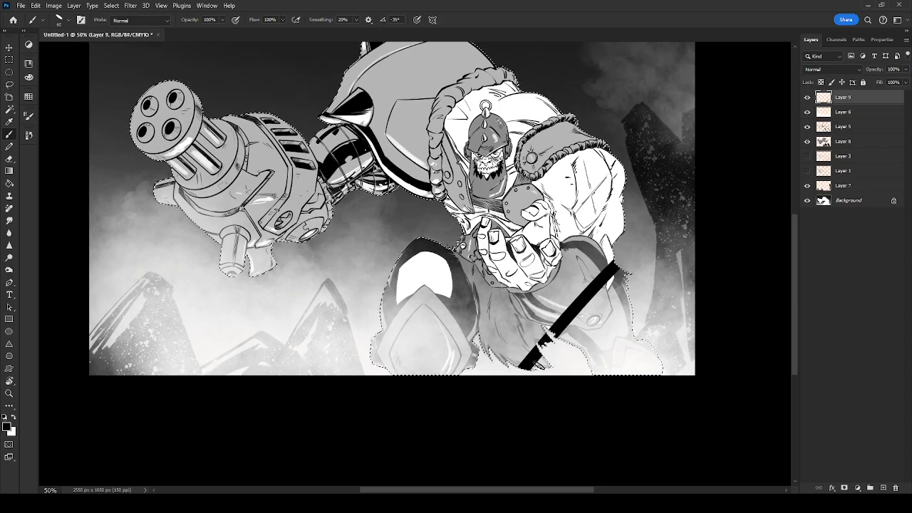
key("ctrl+z")
Clear the selection and paint thick black crossing beams over the picture's lower-right corner on Layer 9.
key("ctrl+d")
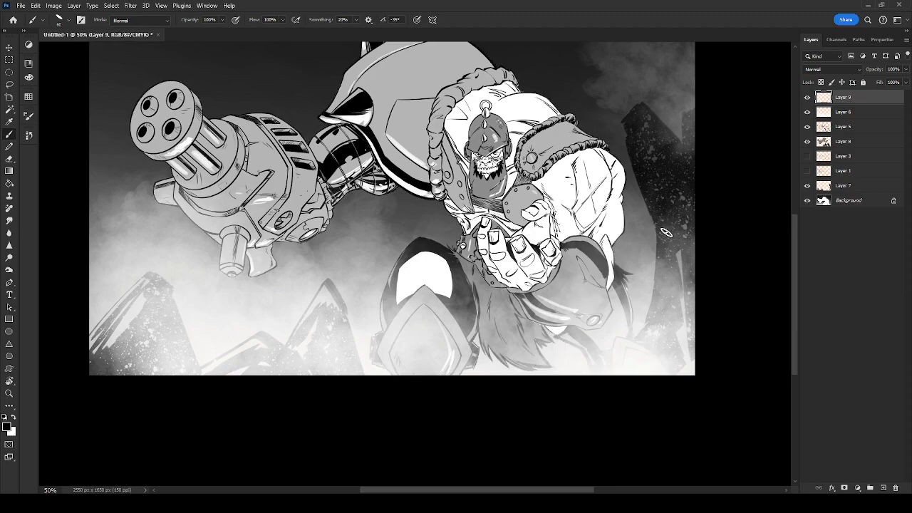
left_click_drag(666, 239, 695, 208)
mouse_move(627, 281)
left_mouse_down()
mouse_move(722, 189)
mouse_move(662, 261)
mouse_move(580, 393)
mouse_move(601, 360)
left_mouse_up()
mouse_move(638, 303)
left_mouse_down()
mouse_move(621, 396)
mouse_move(662, 267)
mouse_move(643, 377)
left_mouse_up()
mouse_move(656, 343)
left_mouse_down()
mouse_move(643, 380)
mouse_move(655, 406)
mouse_move(682, 387)
left_mouse_up()
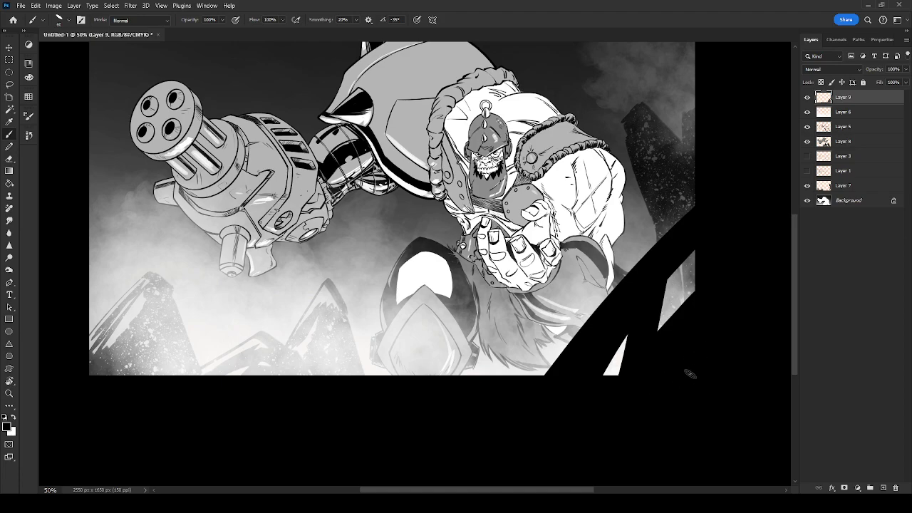
Paint forked black beams diagonally across the picture's upper-left corner on Layer 9.
left_click_drag(409, 350, 567, 299)
scroll(285, 212, "up", 6)
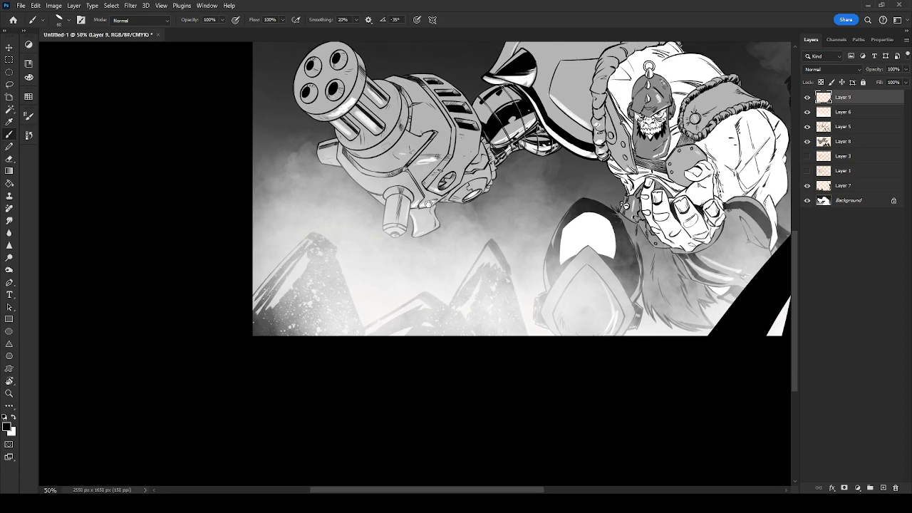
mouse_move(375, 137)
left_mouse_down()
mouse_move(275, 234)
mouse_move(240, 292)
mouse_move(322, 190)
mouse_move(393, 129)
mouse_move(325, 179)
mouse_move(299, 206)
left_mouse_up()
mouse_move(368, 177)
left_mouse_down()
mouse_move(494, 122)
mouse_move(310, 210)
mouse_move(445, 140)
mouse_move(523, 126)
mouse_move(329, 209)
mouse_move(275, 247)
mouse_move(428, 150)
left_mouse_up()
Paint a thick black beam slanting down from the top edge through the picture's upper-right corner to its right edge.
key("ctrl+minus")
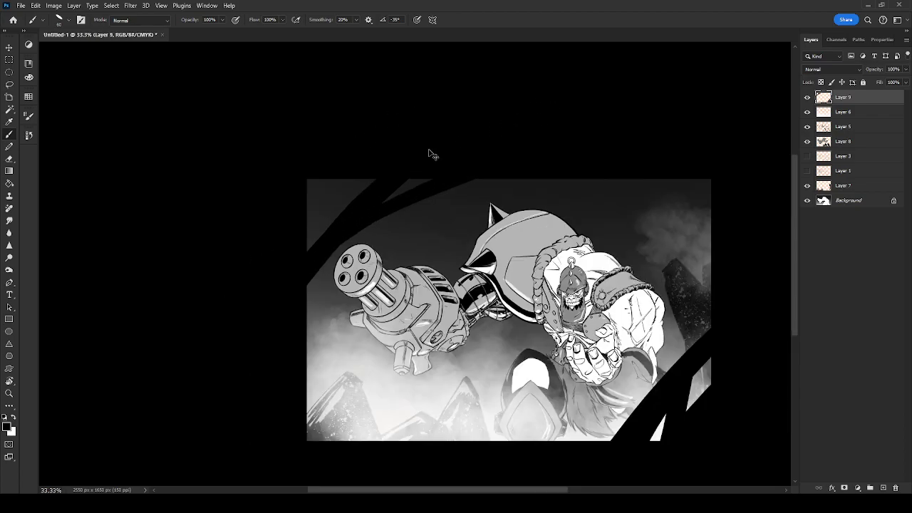
left_click_drag(683, 242, 612, 234)
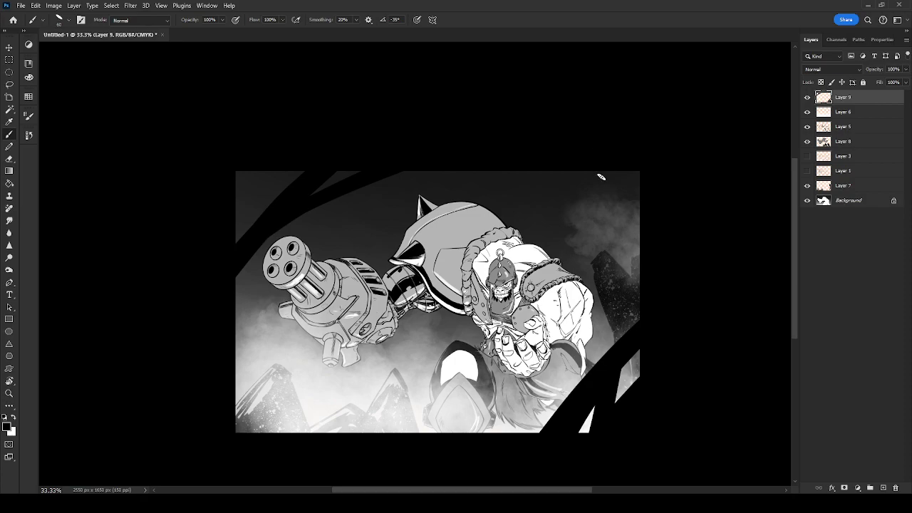
mouse_move(617, 184)
left_mouse_down()
mouse_move(638, 270)
mouse_move(601, 183)
mouse_move(639, 276)
left_mouse_up()
mouse_move(604, 159)
left_mouse_down()
mouse_move(635, 246)
mouse_move(628, 211)
left_mouse_up()
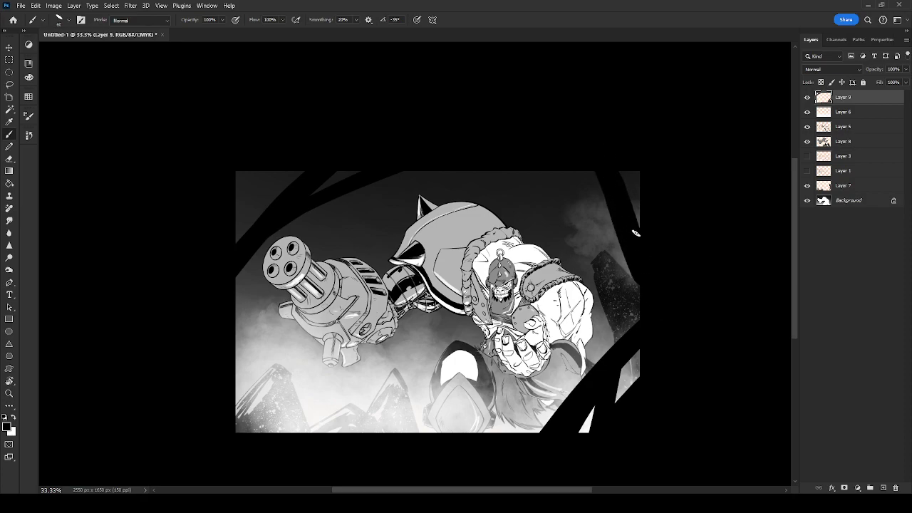
left_click_drag(626, 250, 651, 324)
mouse_move(592, 162)
left_mouse_down()
mouse_move(633, 321)
mouse_move(651, 339)
left_mouse_up()
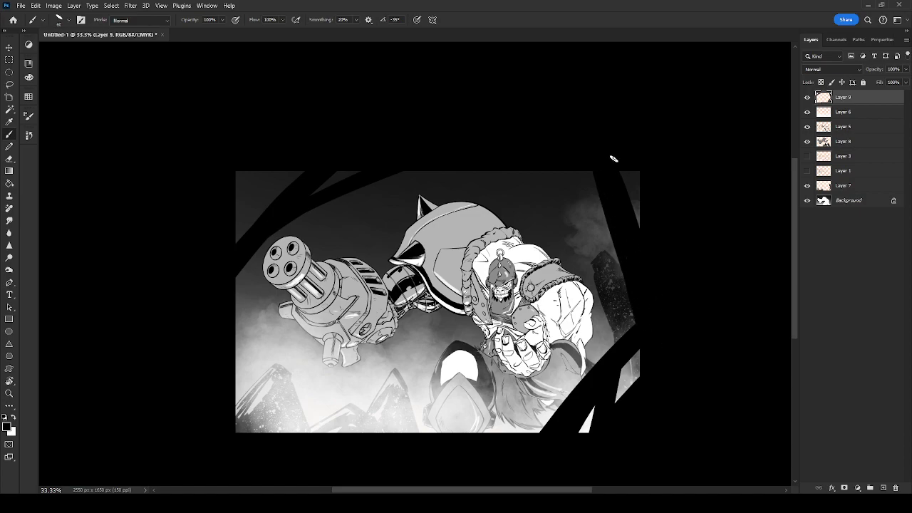
mouse_move(526, 171)
left_mouse_down()
mouse_move(612, 248)
mouse_move(529, 169)
mouse_move(599, 228)
mouse_move(549, 197)
mouse_move(604, 225)
mouse_move(531, 174)
mouse_move(547, 173)
mouse_move(594, 227)
left_mouse_up()
left_click_drag(321, 421, 465, 351)
mouse_move(385, 279)
left_mouse_down()
mouse_move(406, 271)
mouse_move(431, 292)
left_mouse_up()
key("ctrl+z")
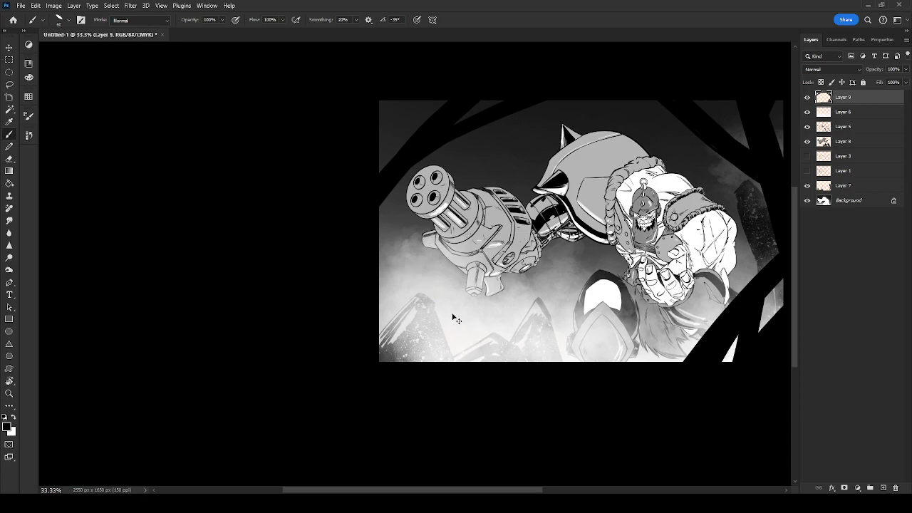
key("ctrl+z")
Paint solid black jagged debris silhouettes along the picture's lower edge and a black beam across its lower-left corner.
scroll(430, 294, "right", 5)
scroll(429, 294, "up", 2)
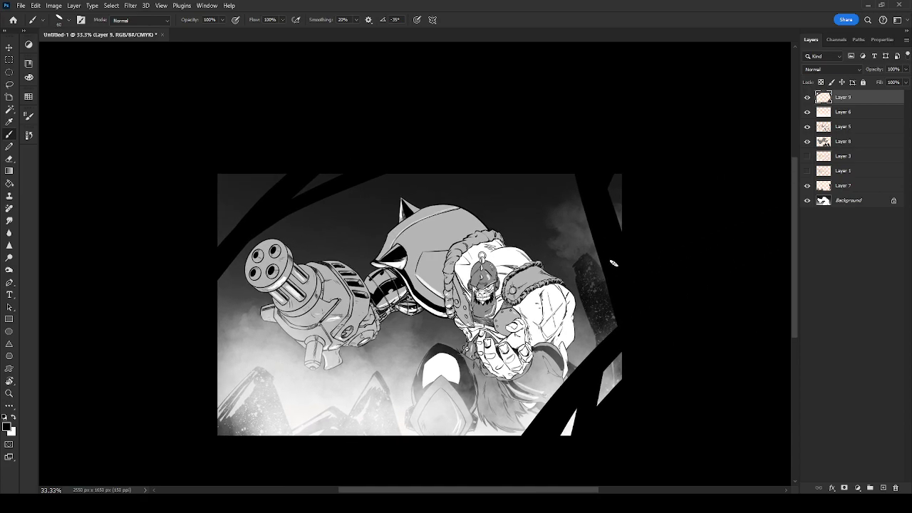
scroll(540, 210, "left", 5)
scroll(540, 209, "down", 2)
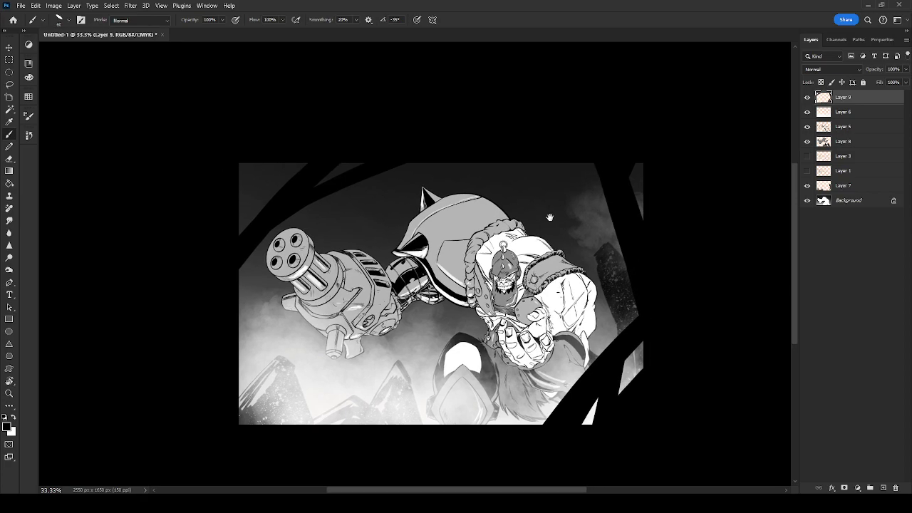
mouse_move(403, 381)
left_mouse_down()
mouse_move(479, 339)
mouse_move(504, 357)
mouse_move(495, 411)
left_mouse_up()
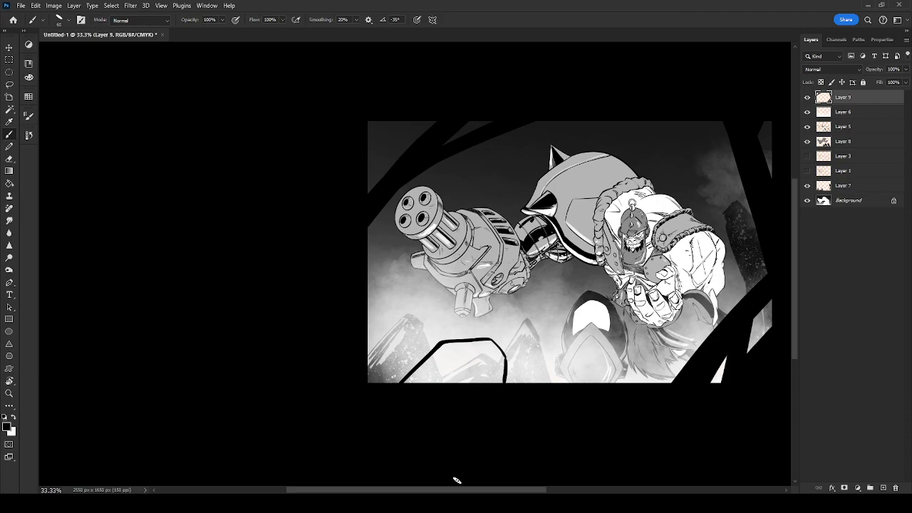
mouse_move(484, 352)
left_mouse_down()
mouse_move(498, 390)
mouse_move(488, 347)
mouse_move(432, 392)
mouse_move(426, 378)
mouse_move(445, 355)
mouse_move(402, 390)
mouse_move(431, 361)
mouse_move(458, 349)
left_mouse_up()
mouse_move(473, 382)
left_mouse_down()
mouse_move(425, 390)
mouse_move(427, 379)
mouse_move(419, 382)
mouse_move(473, 376)
mouse_move(455, 377)
mouse_move(498, 352)
mouse_move(487, 342)
mouse_move(486, 368)
mouse_move(496, 358)
mouse_move(488, 330)
mouse_move(494, 327)
mouse_move(475, 342)
mouse_move(505, 324)
mouse_move(482, 340)
left_mouse_up()
mouse_move(539, 384)
left_mouse_down()
mouse_move(552, 356)
mouse_move(557, 384)
mouse_move(563, 357)
mouse_move(568, 388)
mouse_move(555, 355)
mouse_move(545, 387)
mouse_move(557, 378)
left_mouse_up()
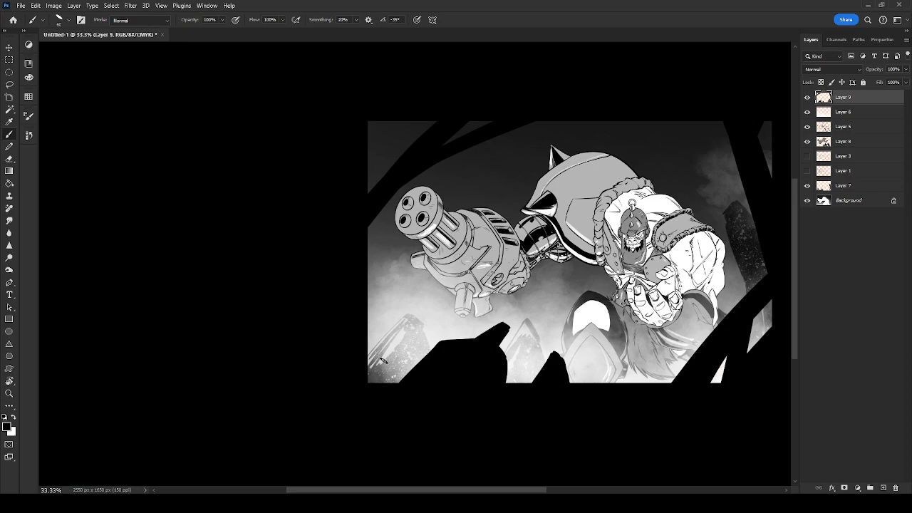
mouse_move(369, 354)
left_mouse_down()
mouse_move(400, 393)
mouse_move(370, 343)
mouse_move(406, 388)
mouse_move(372, 339)
mouse_move(411, 391)
left_mouse_up()
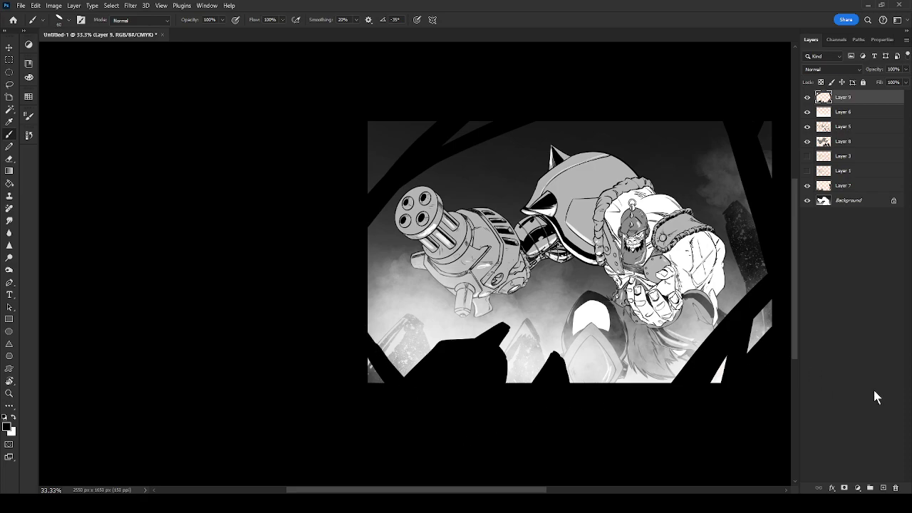
Blur the black foreground silhouettes on Layer 9 so their edges look out of focus.
key("ctrl+minus")
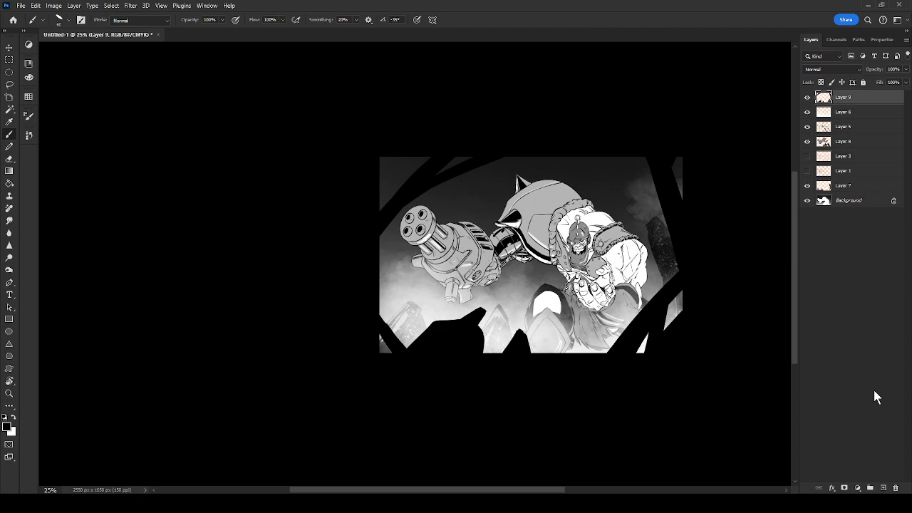
key("space")
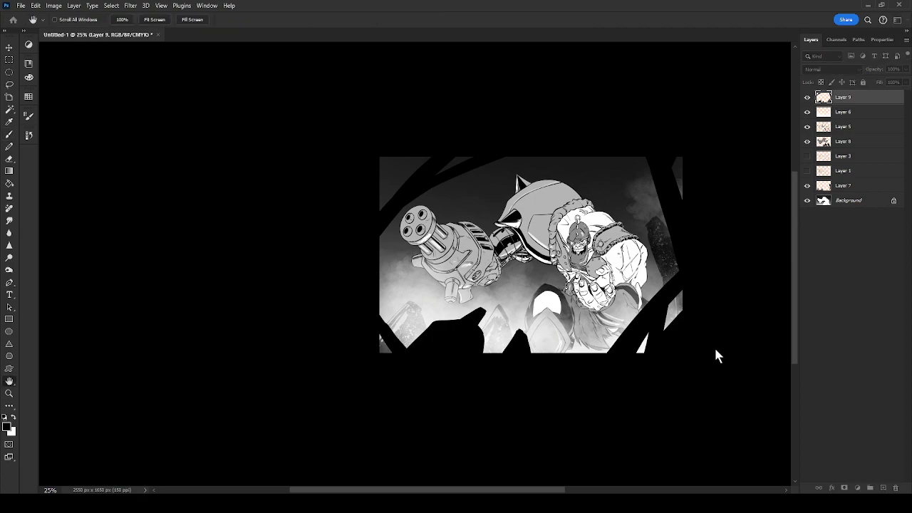
mouse_move(715, 348)
left_mouse_down()
mouse_move(741, 348)
mouse_move(725, 347)
left_mouse_up()
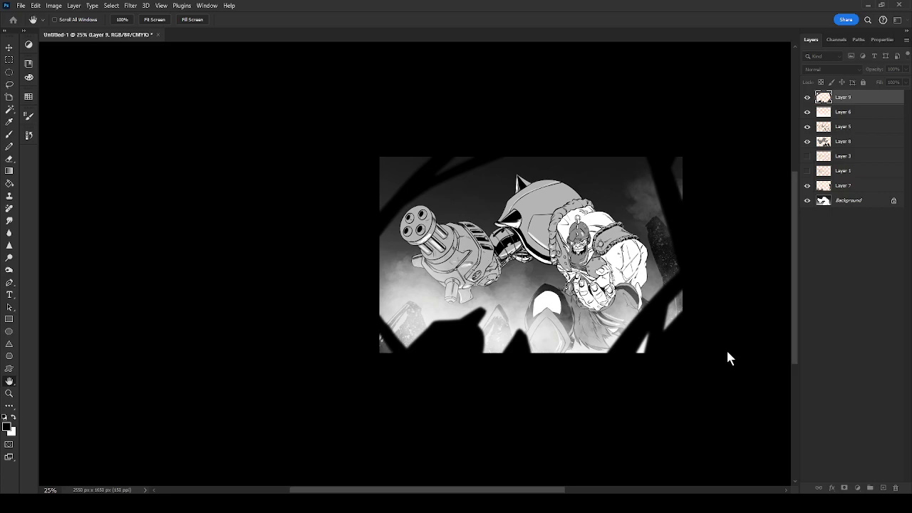
key("b")
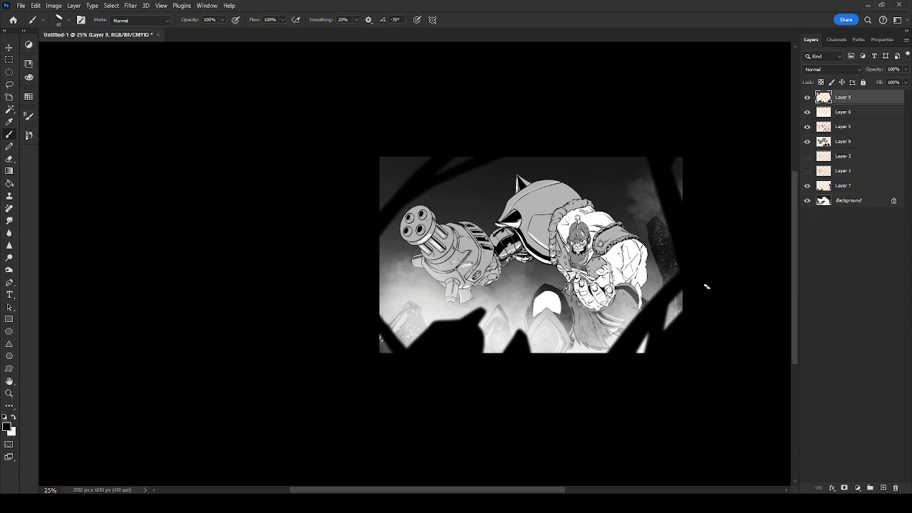
Select the gunner's whole silhouette from the Background layer with the Magic Wand, and activate Layer 8 with the Gradient tool.
key("ctrl+plus")
left_click_drag(707, 286, 602, 297)
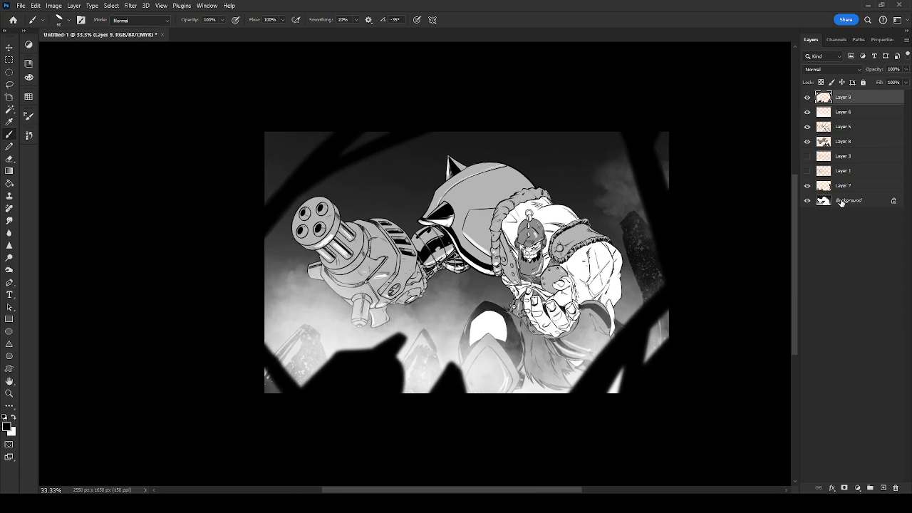
left_click(843, 202)
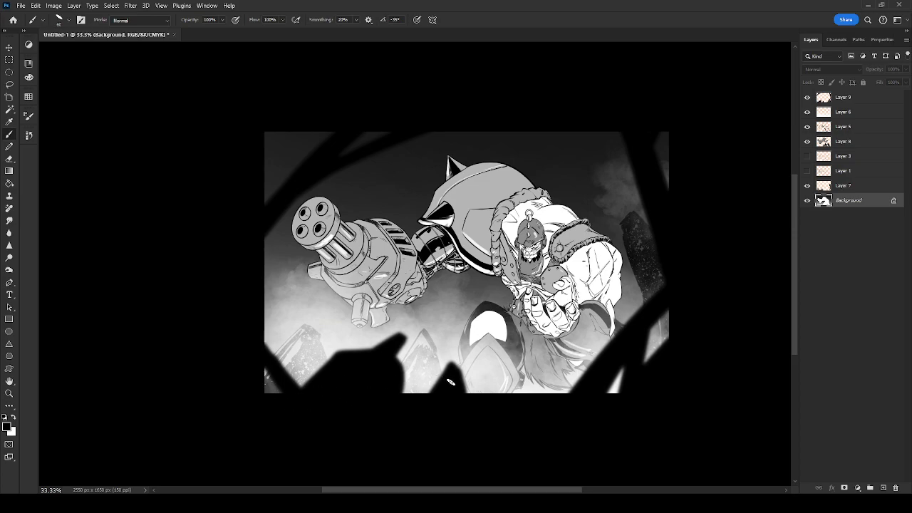
key("w")
left_click(588, 340)
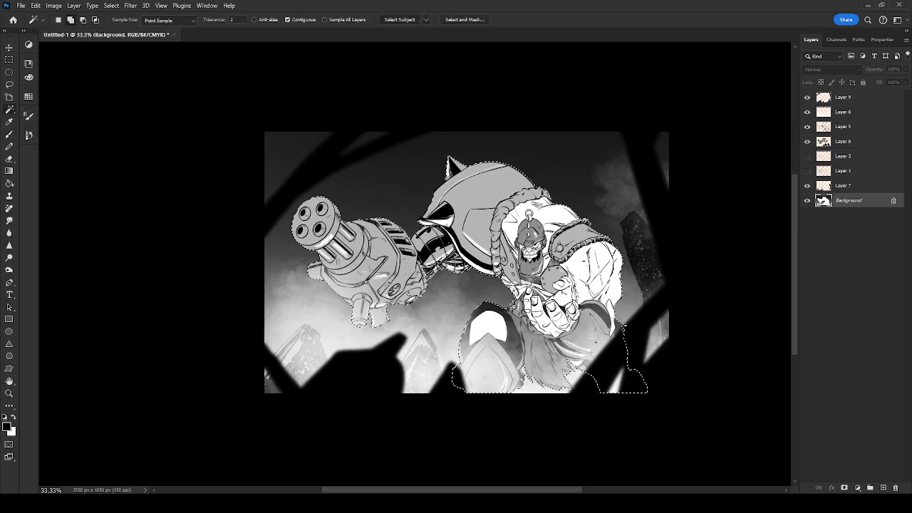
left_click(842, 144)
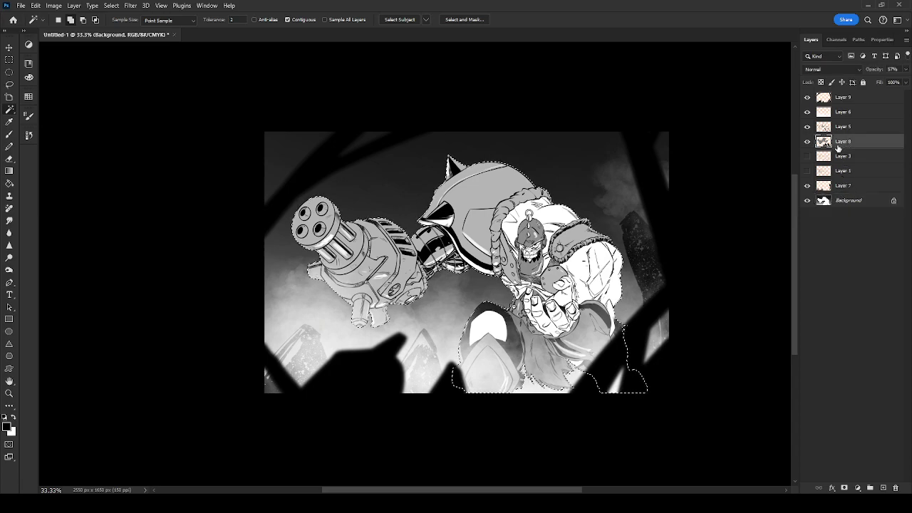
left_click(9, 171)
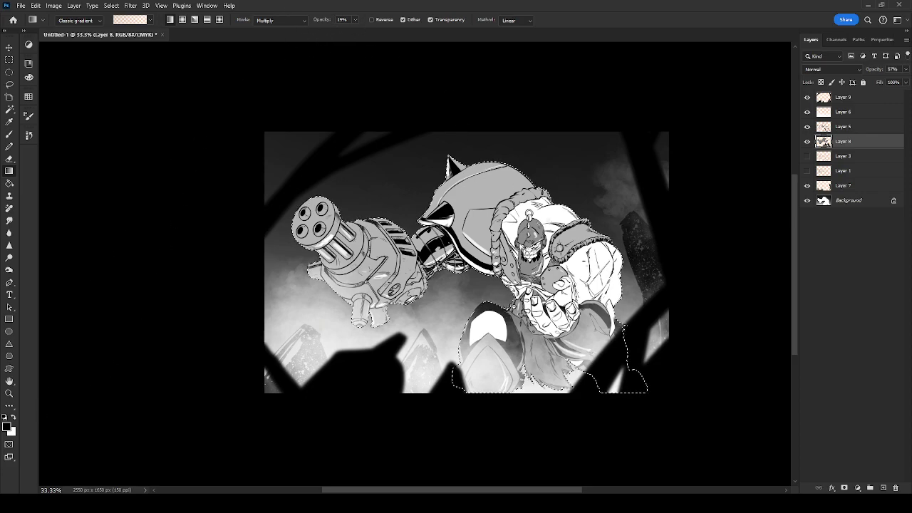
left_click_drag(469, 154, 554, 448)
left_click_drag(469, 153, 585, 477)
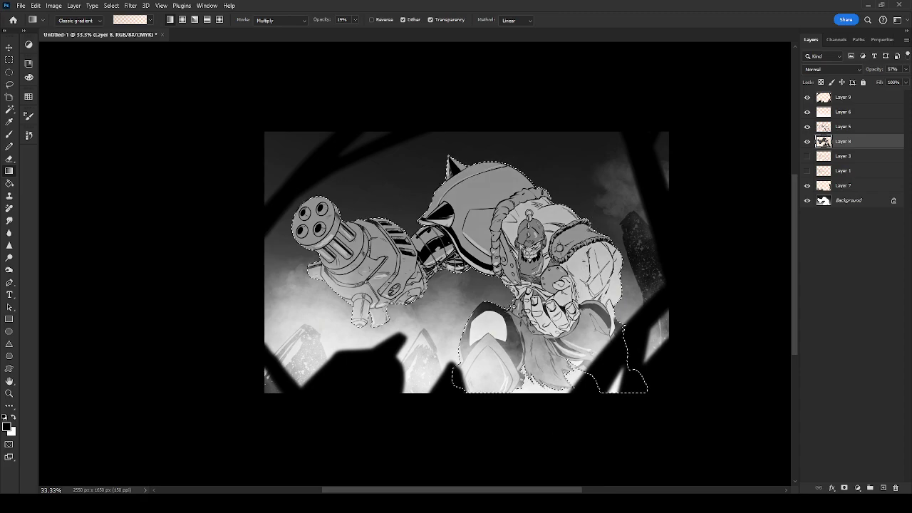
key("ctrl+z")
key("ctrl+z")
key("ctrl+z")
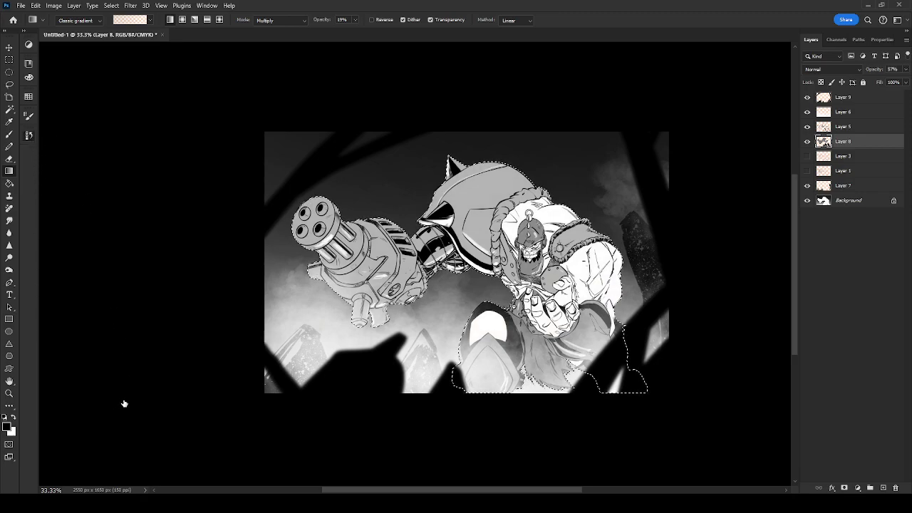
Add a new layer above Layer 8 and shade the selected gunner with black gradients fading downward from the top.
key("ctrl+l")
key("Return")
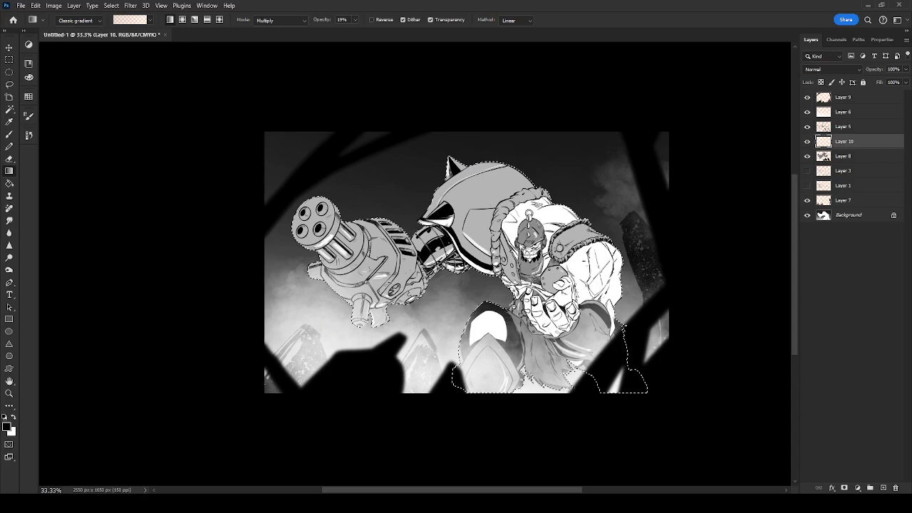
left_click_drag(528, 146, 531, 428)
left_click_drag(606, 211, 532, 428)
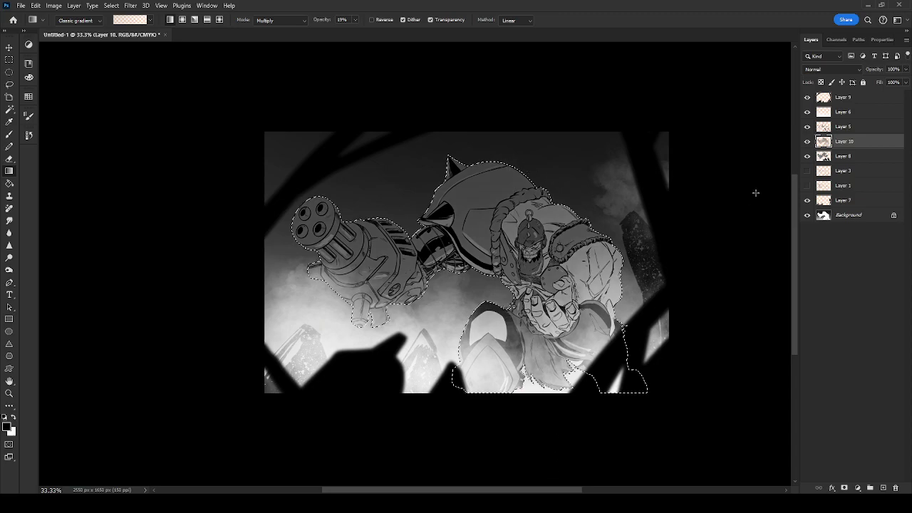
Activate a soft round Eraser, move Layer 10 below Layer 8, and set Layer 8's blending mode to Multiply.
key("e")
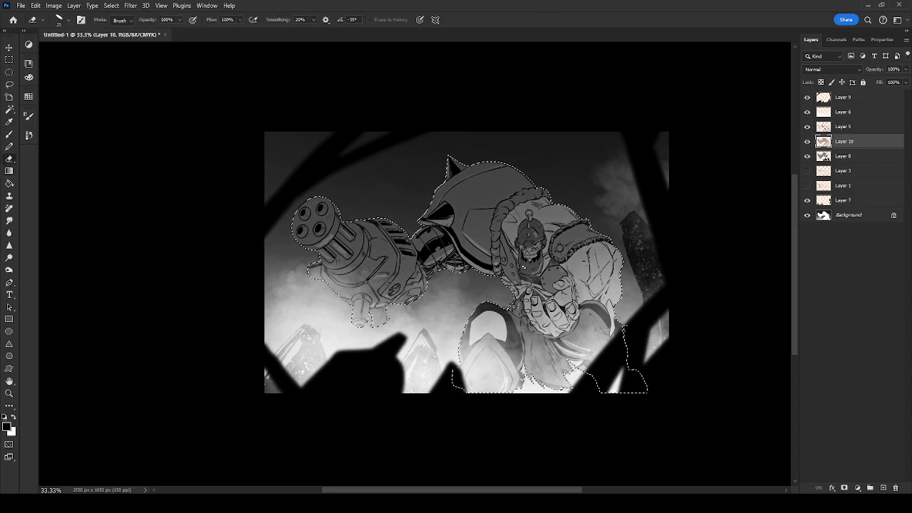
key("period")
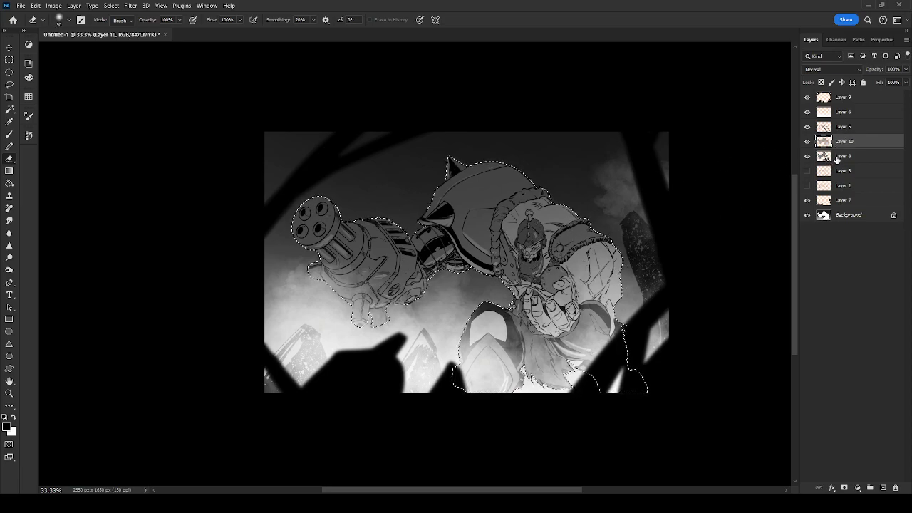
left_click_drag(832, 143, 830, 163)
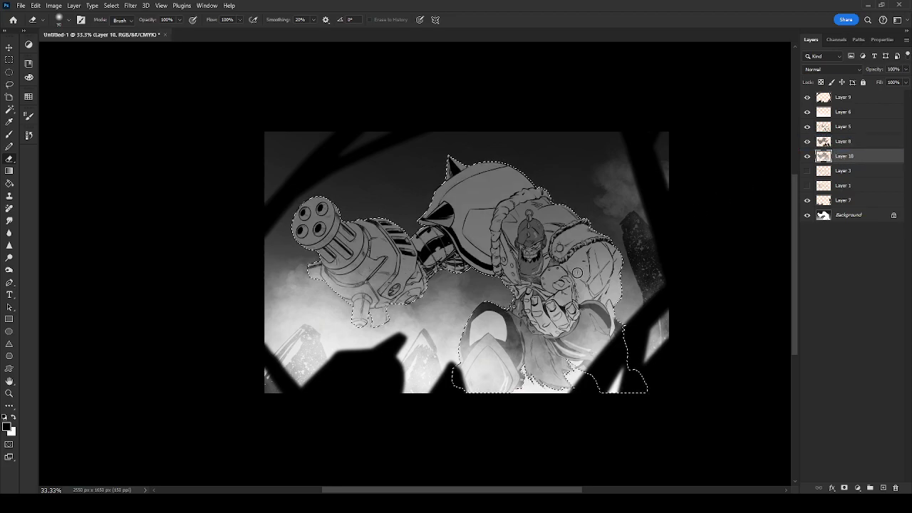
left_click(849, 144)
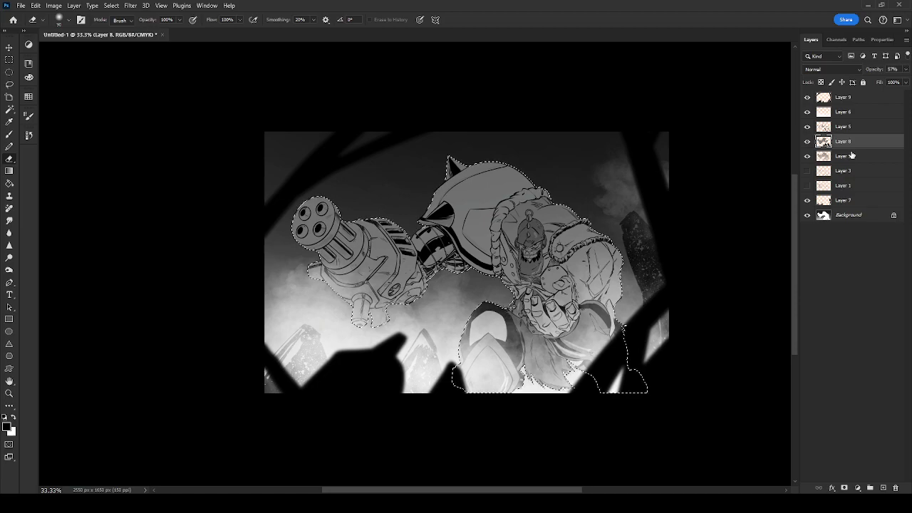
left_click(832, 69)
left_click(823, 115)
Try erasing soft highlights from Layer 10 over the gunner's face, hand and armor with a 400 px Eraser at 59% opacity.
left_click(843, 156)
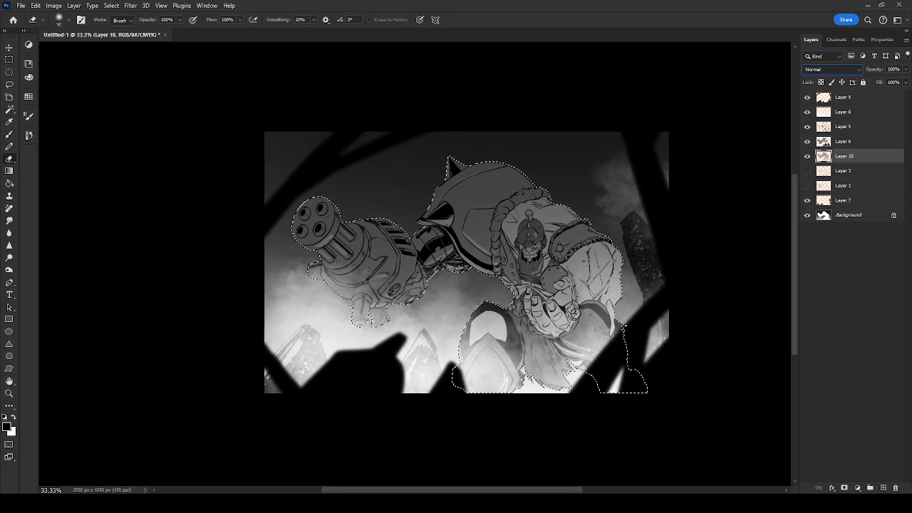
left_click(572, 310)
key("bracketright")
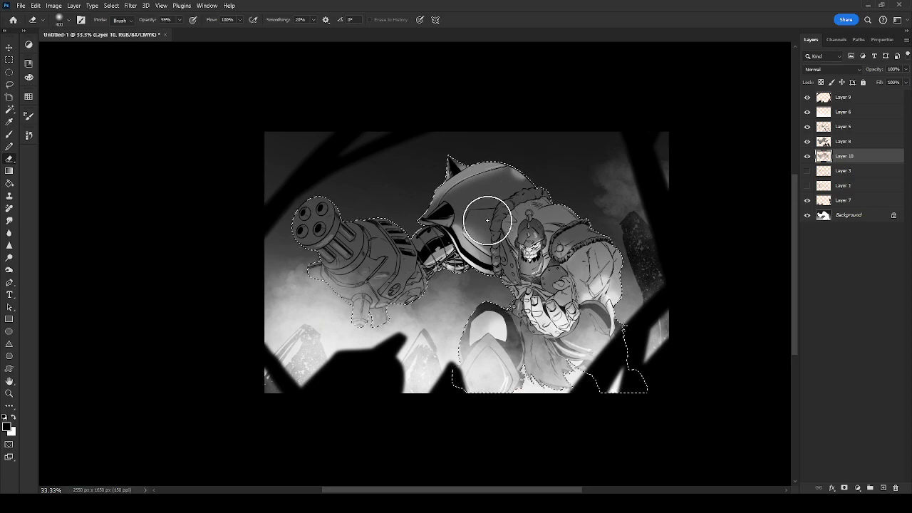
mouse_move(492, 142)
left_mouse_down()
mouse_move(452, 238)
mouse_move(448, 220)
left_mouse_up()
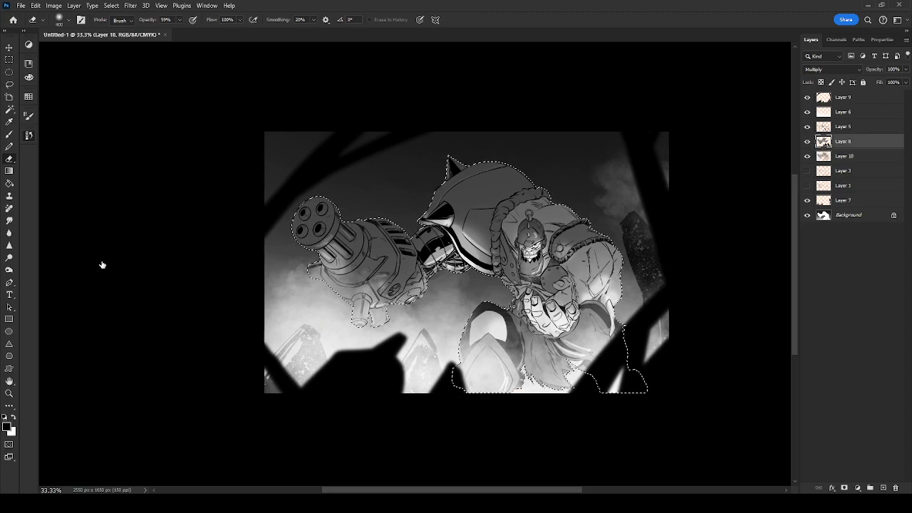
key("alt+bracketright")
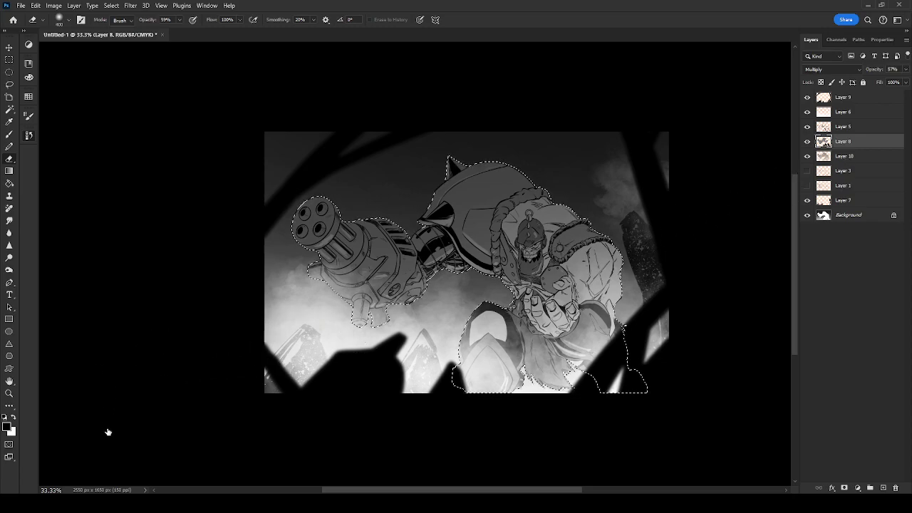
Try lighter highlights on Layer 10 with a 700 px soft Eraser across the gunner, and a layer opacity of 64%.
left_click(845, 159)
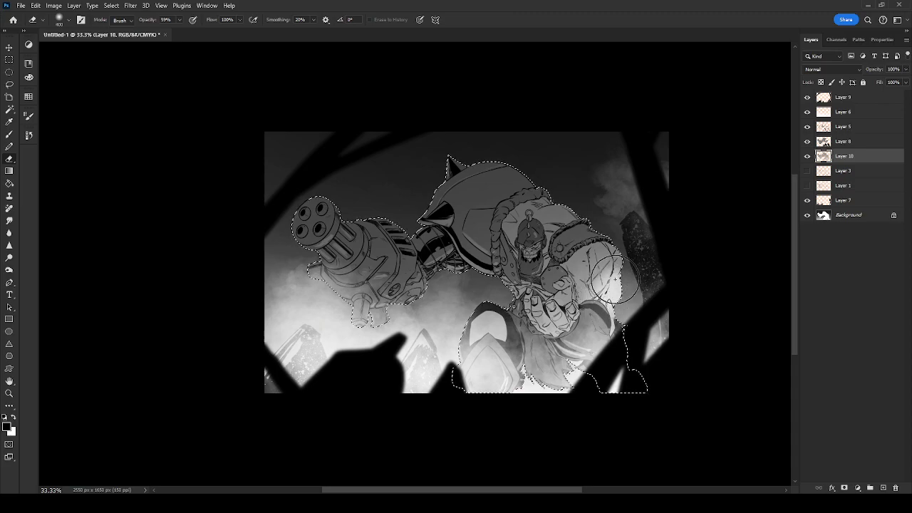
key("ctrl+z")
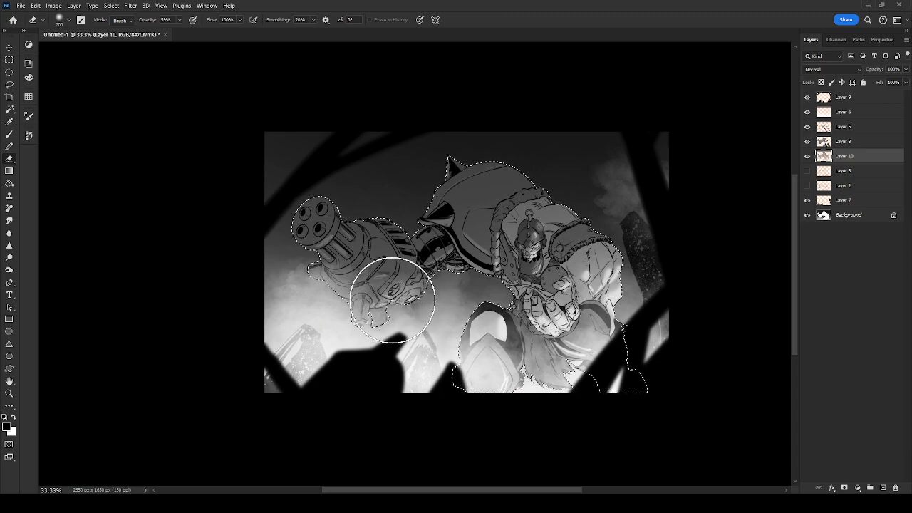
left_click_drag(372, 294, 341, 289)
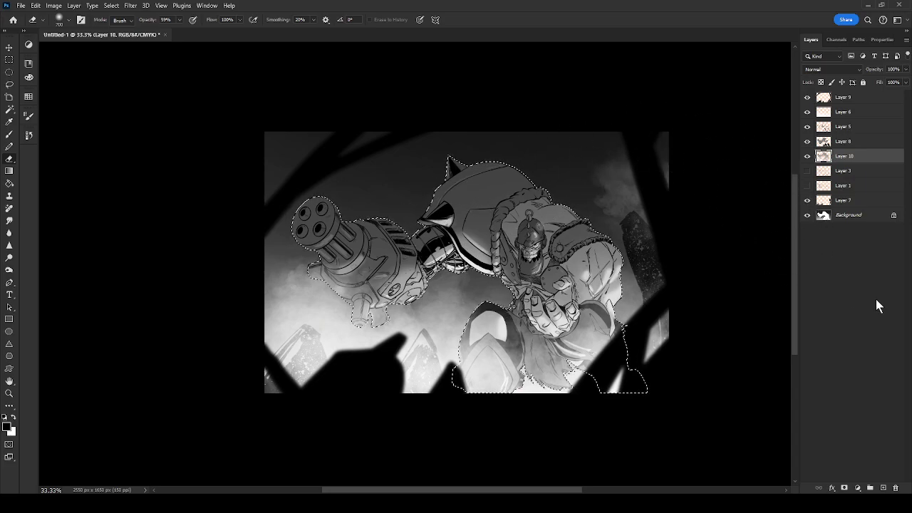
left_click_drag(906, 69, 886, 86)
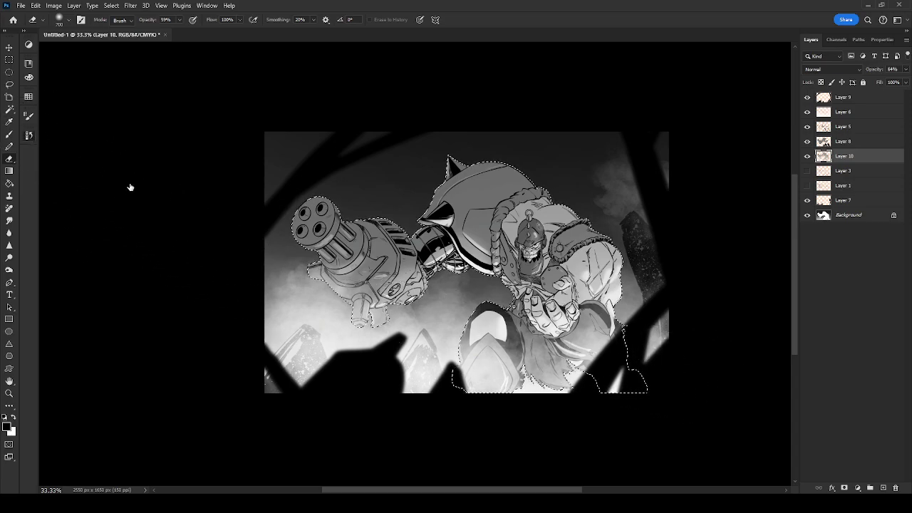
key("0")
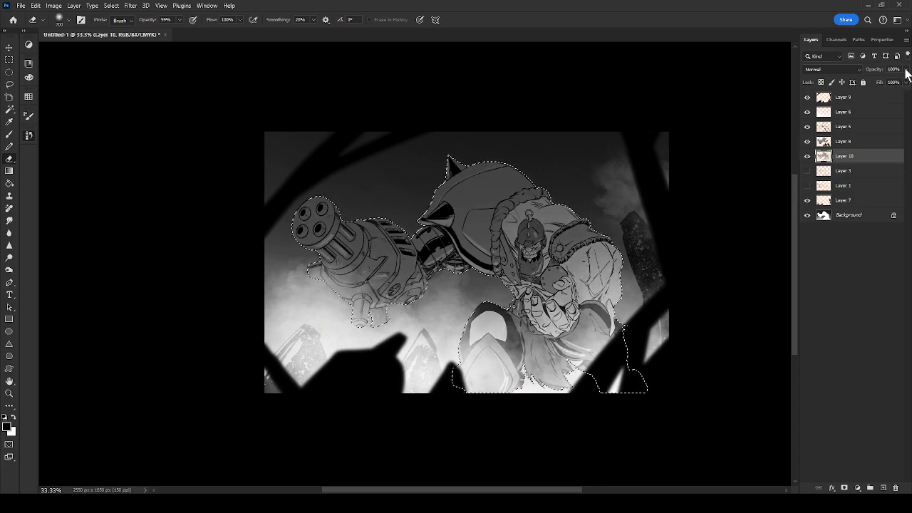
Set Layer 10's opacity to 63% and erase soft highlights over the gunner's gun, arm and armor with the 700 px Eraser.
key("6")
key("3")
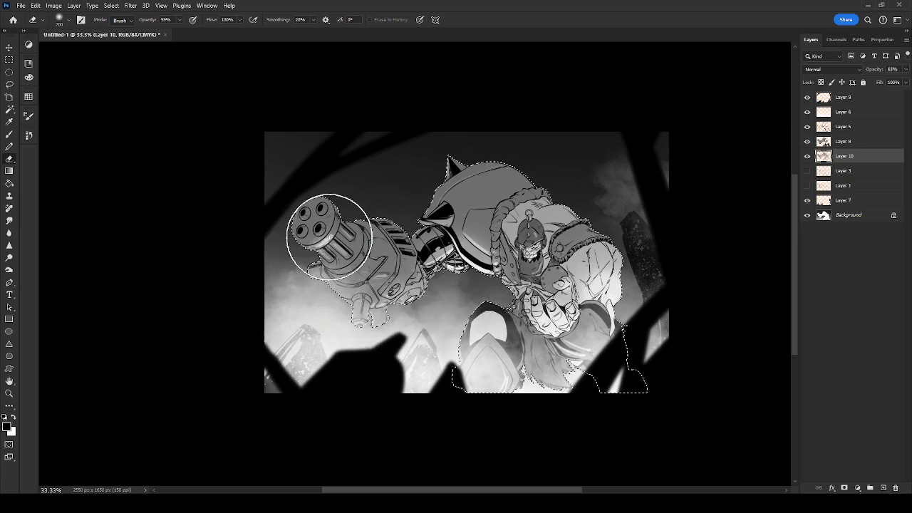
left_click_drag(433, 249, 463, 256)
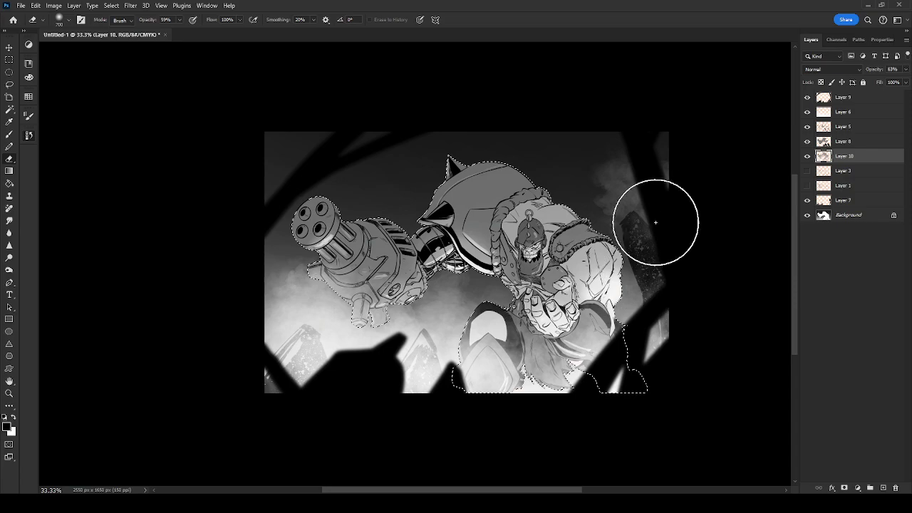
Change the Eraser to the small angled brush tip and set its opacity to 100%.
key(".")
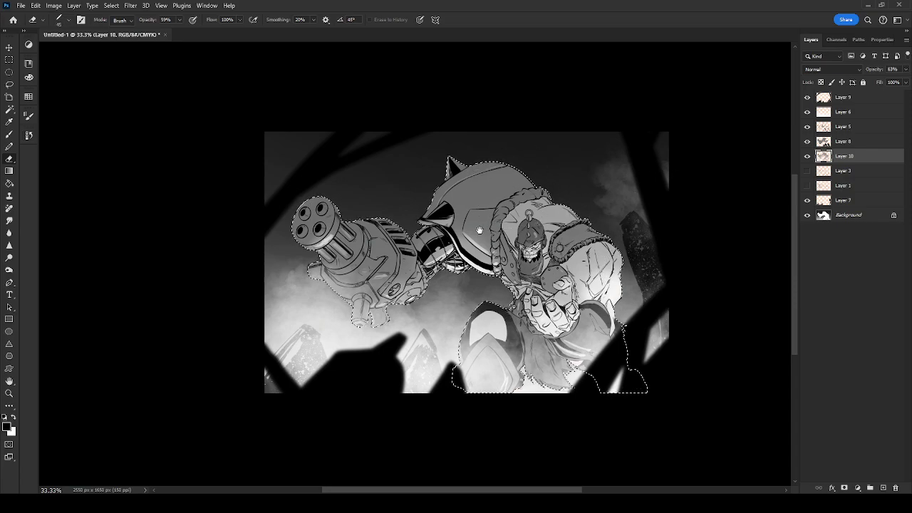
left_click_drag(180, 24, 183, 35)
left_click_drag(463, 65, 496, 67)
key("b")
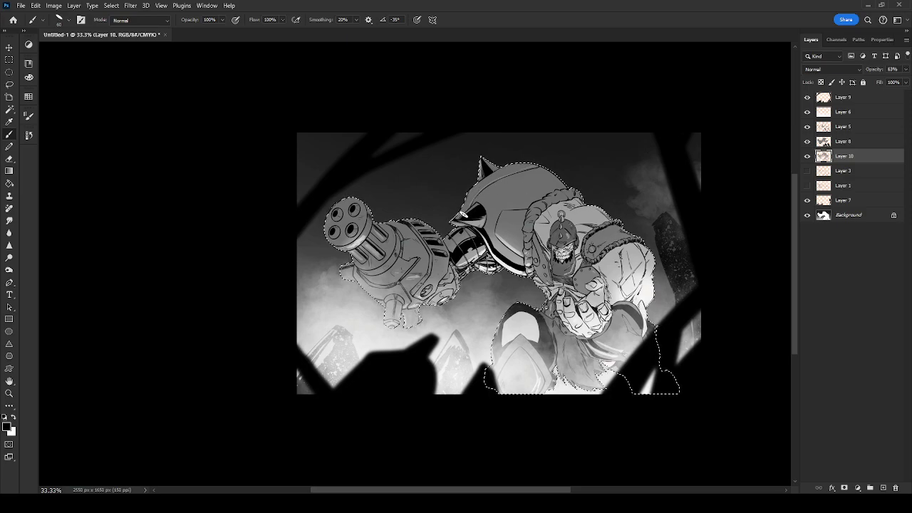
key("e")
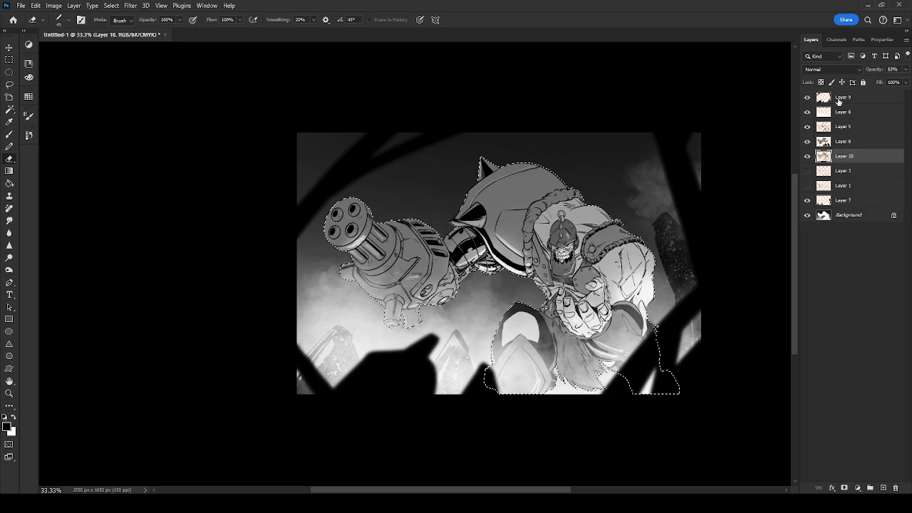
Add a new layer in Color blending mode above Layer 9 and choose teal as the foreground color.
left_click(823, 100)
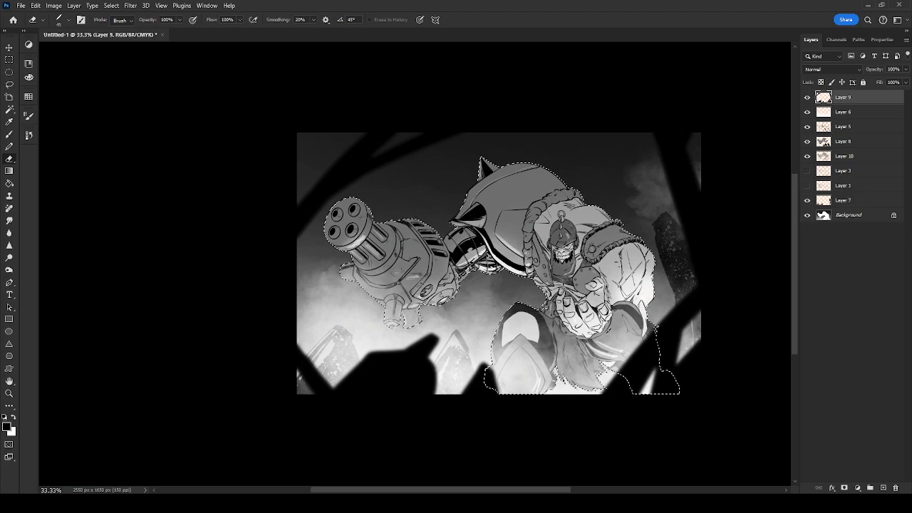
key("ctrl+s")
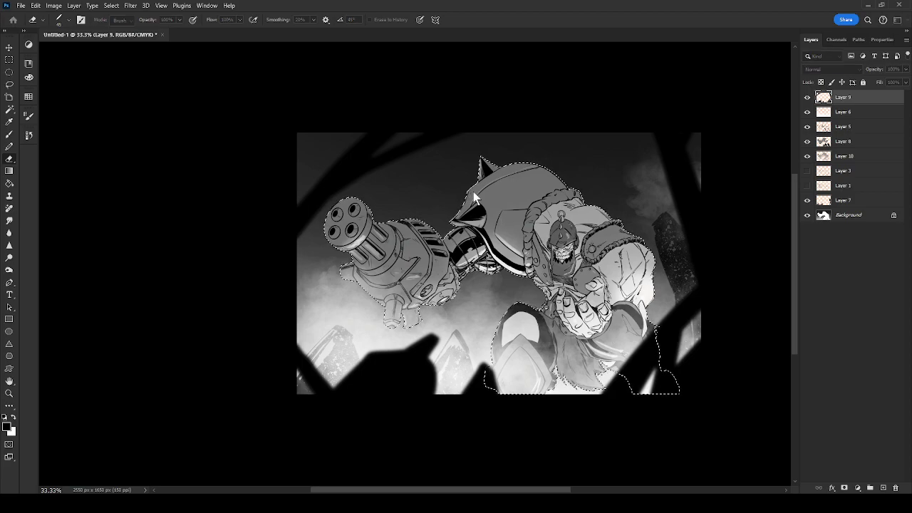
left_click(426, 433)
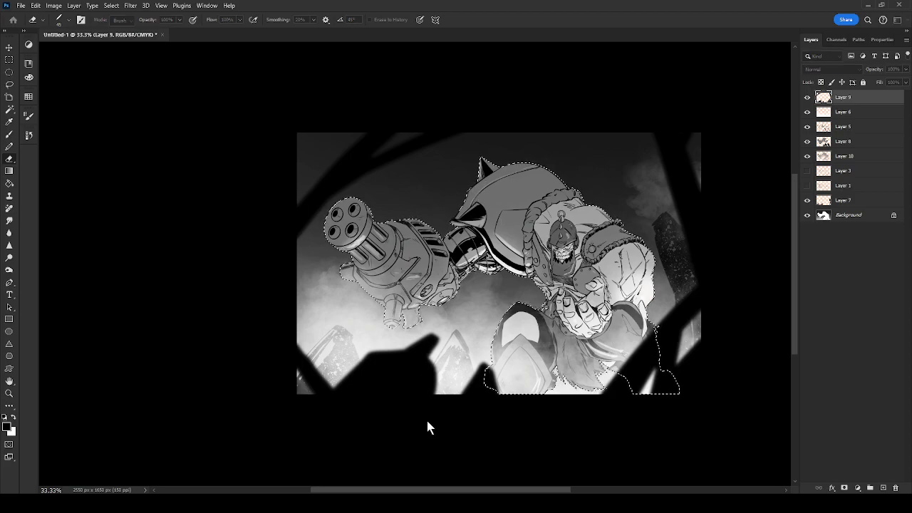
left_click(528, 157)
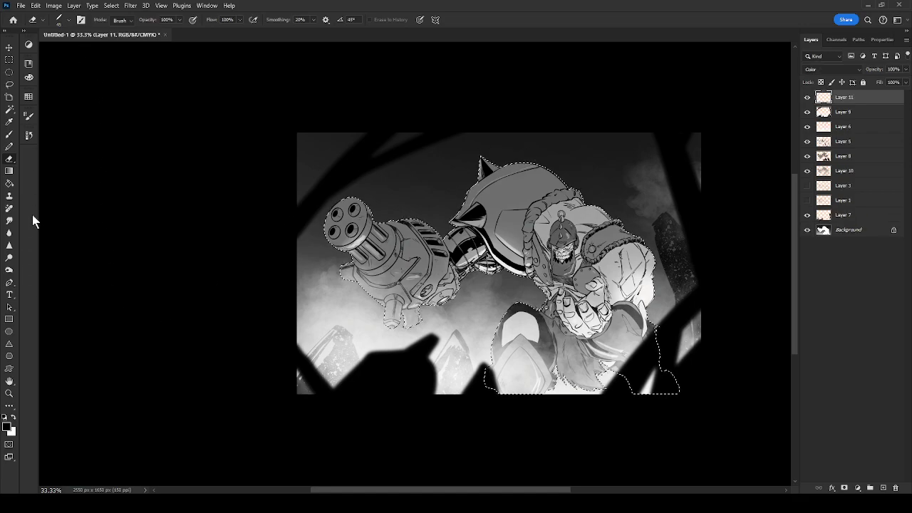
left_click(173, 254)
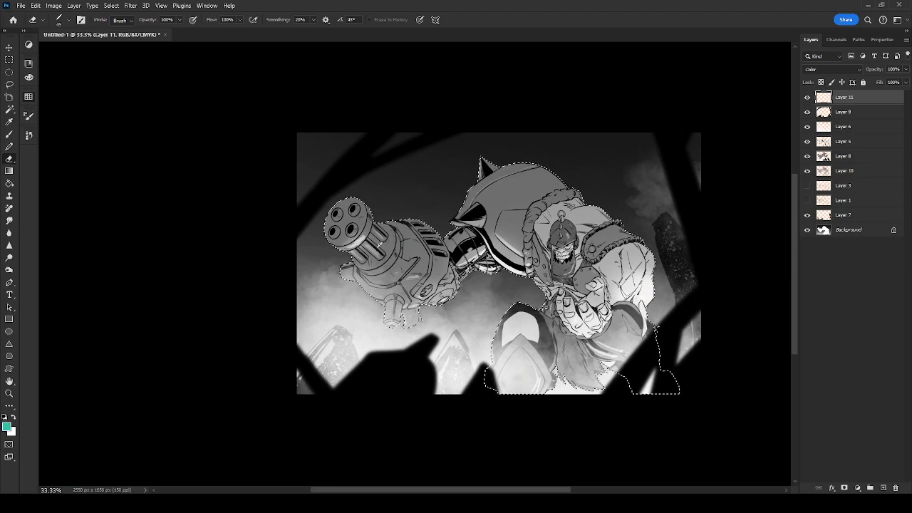
Try filling only the selected gunner with teal on Layer 11 using the Paint Bucket.
key("g")
left_click(656, 329)
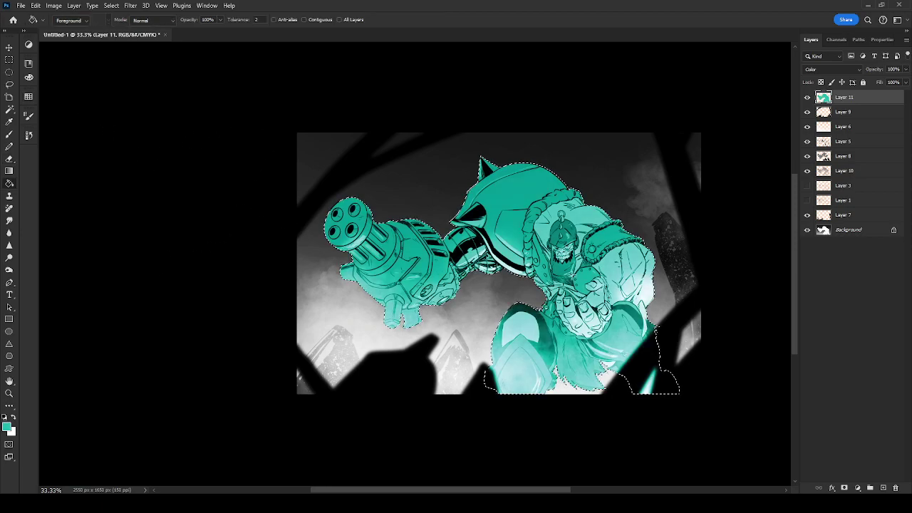
key("ctrl+z")
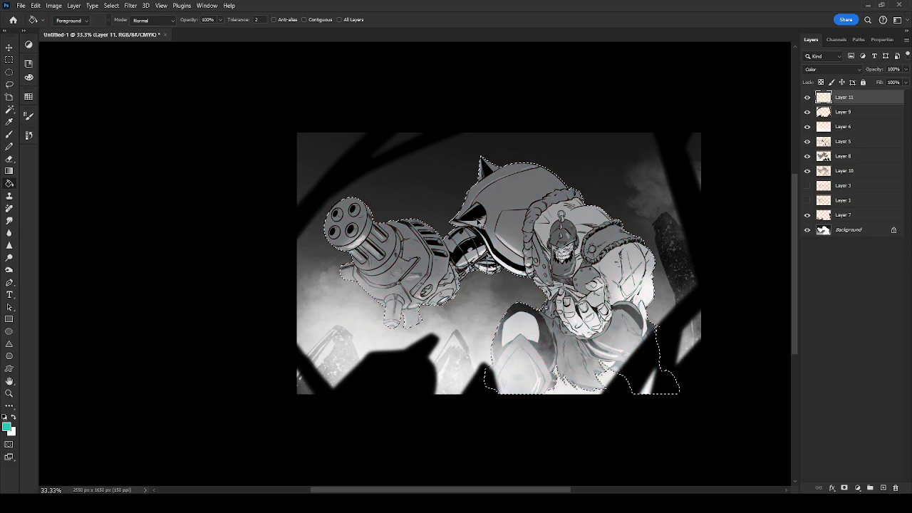
Remove the gunner selection, fill all of Layer 11 with teal and lower the layer's opacity to 28%.
key("ctrl+d")
key("alt+BackSpace")
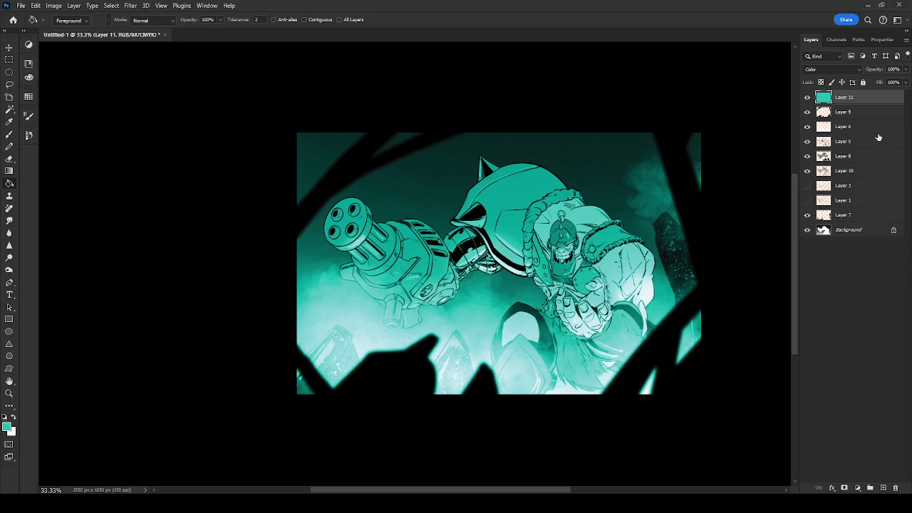
left_click(904, 69)
left_click_drag(899, 79, 874, 83)
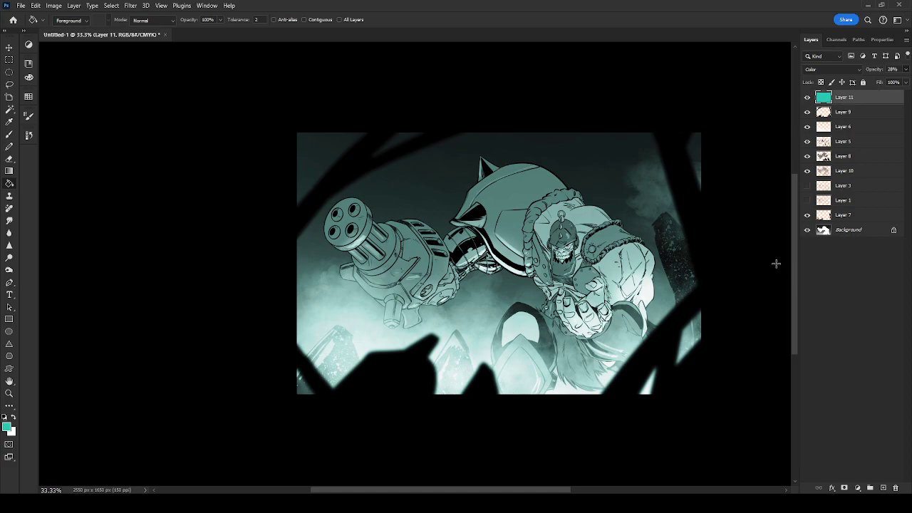
Shift the teal fill on Layer 11 to blue and raise the layer's opacity to 41%.
key("ctrl+plus")
left_click_drag(747, 247, 572, 269)
key("r")
left_click_drag(598, 325, 614, 276)
left_click_drag(614, 276, 663, 300)
key("b")
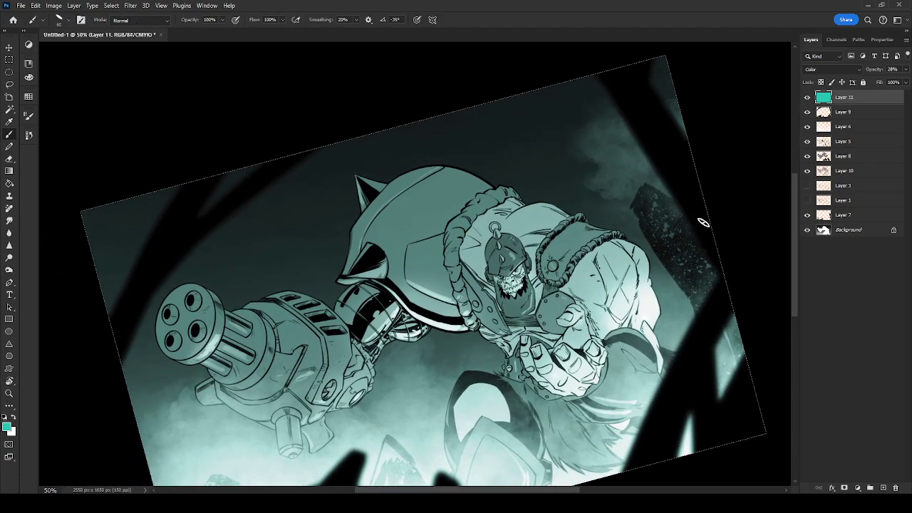
left_click(852, 112)
left_click(843, 100)
key("i")
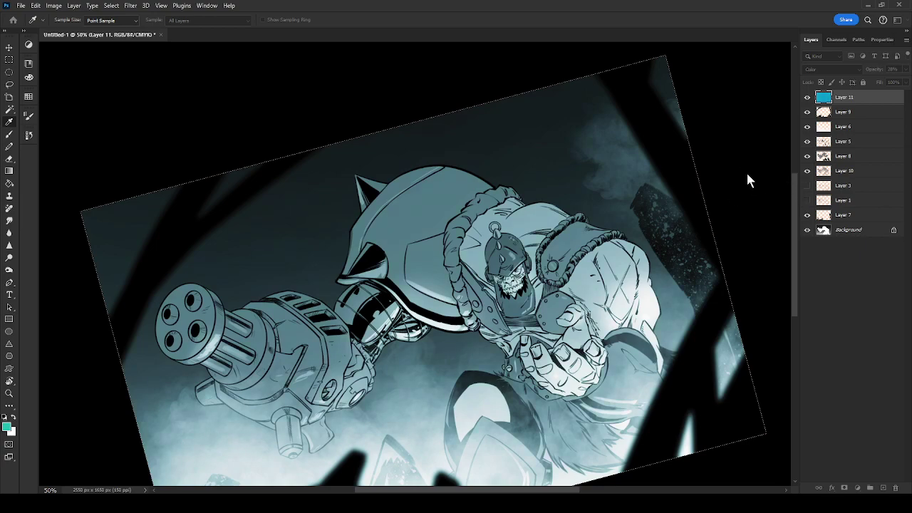
key("b")
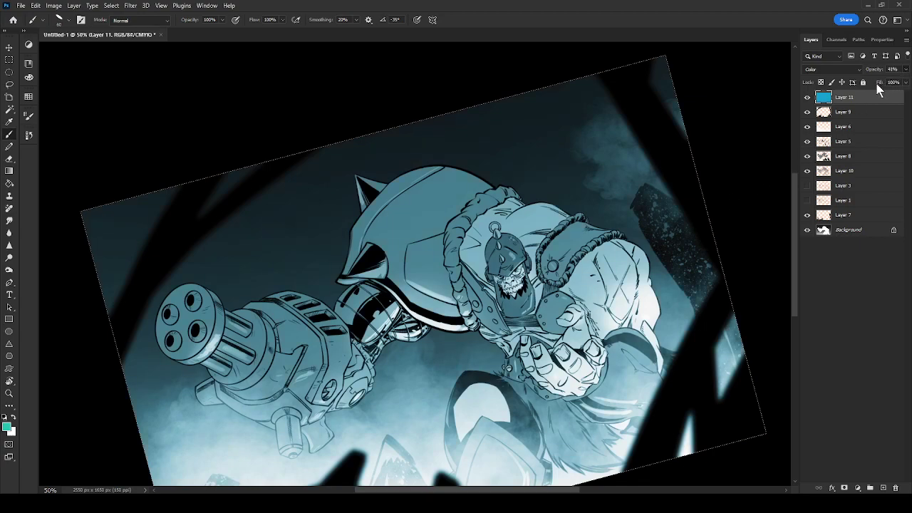
Make Layer 9 active and reset the foreground and background colors to black and white.
left_click(855, 114)
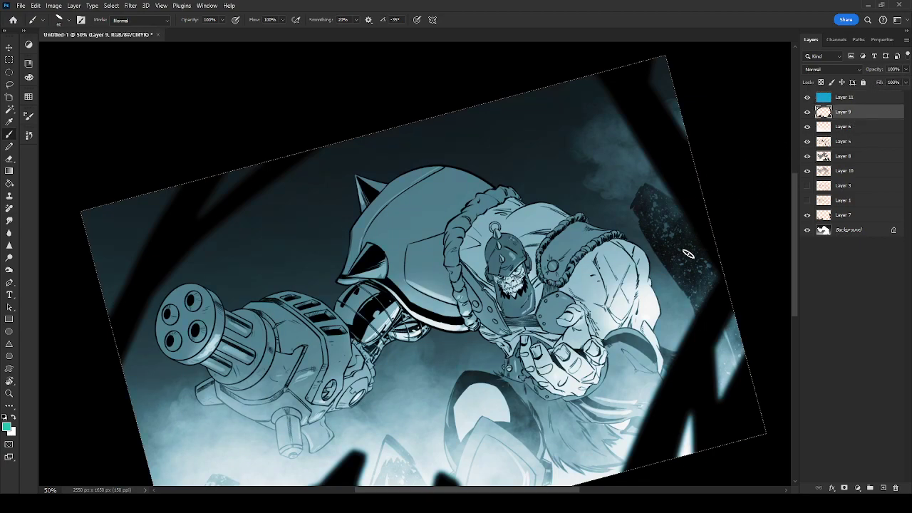
key("ctrl+plus")
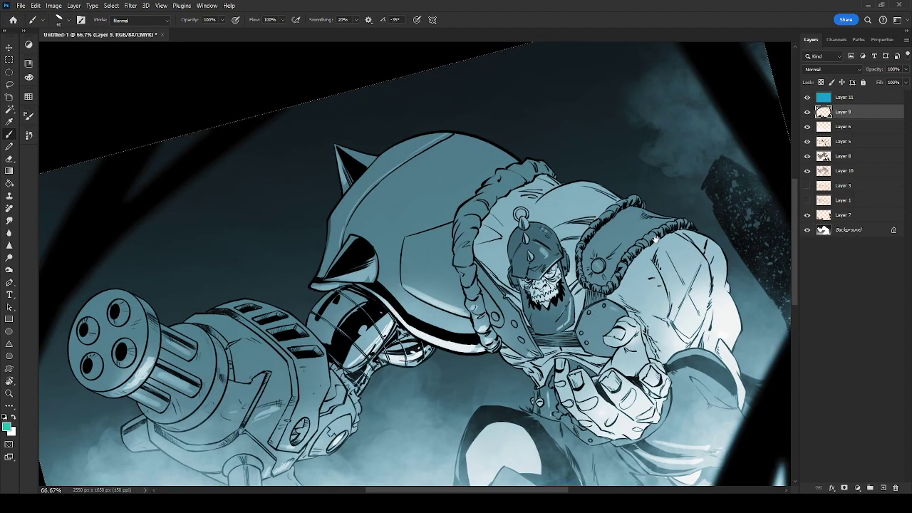
left_click_drag(659, 223, 599, 250)
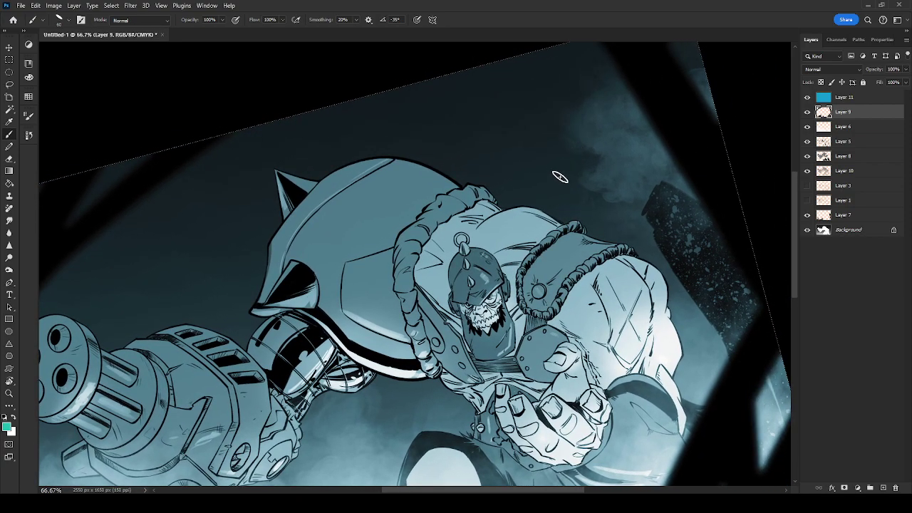
left_click(6, 417)
left_click_drag(609, 263, 623, 247)
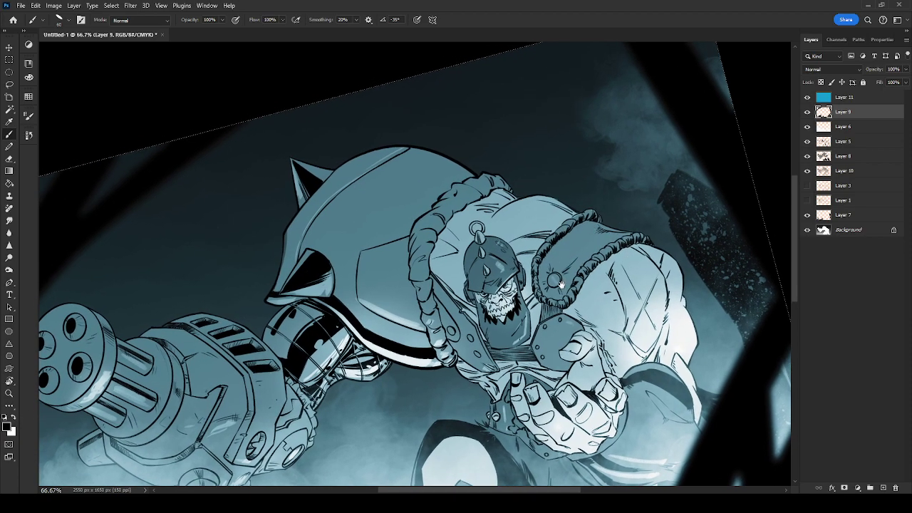
left_click_drag(560, 277, 558, 288)
left_click_drag(550, 248, 530, 273)
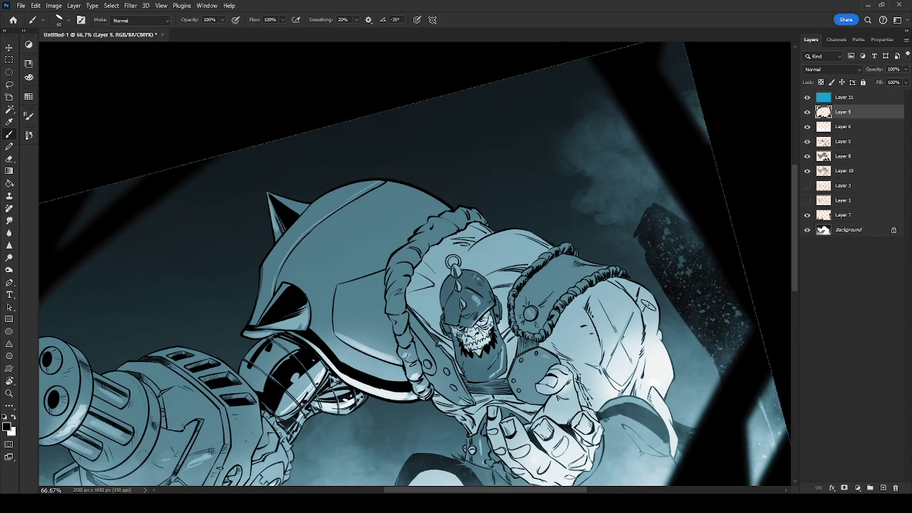
key("ctrl+minus")
left_click_drag(617, 407, 582, 303)
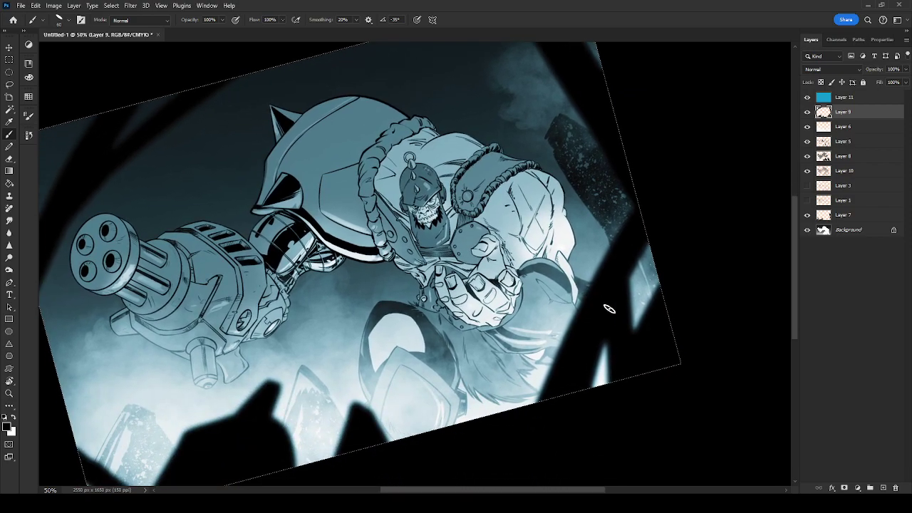
Add a new layer directly above Layer 9 and stamp the barcode brush in black in the dark sky above the gunner's shoulder.
key("Escape")
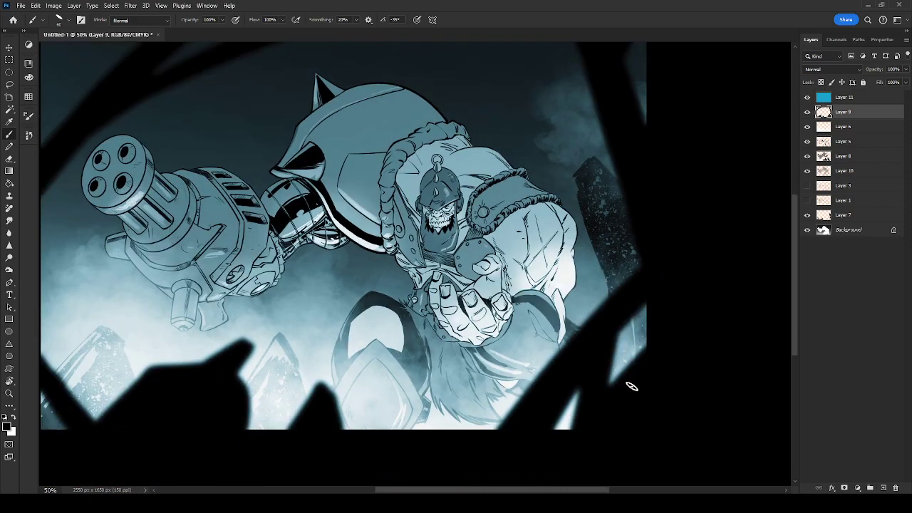
mouse_move(614, 356)
left_mouse_down()
mouse_move(672, 368)
mouse_move(696, 384)
left_mouse_up()
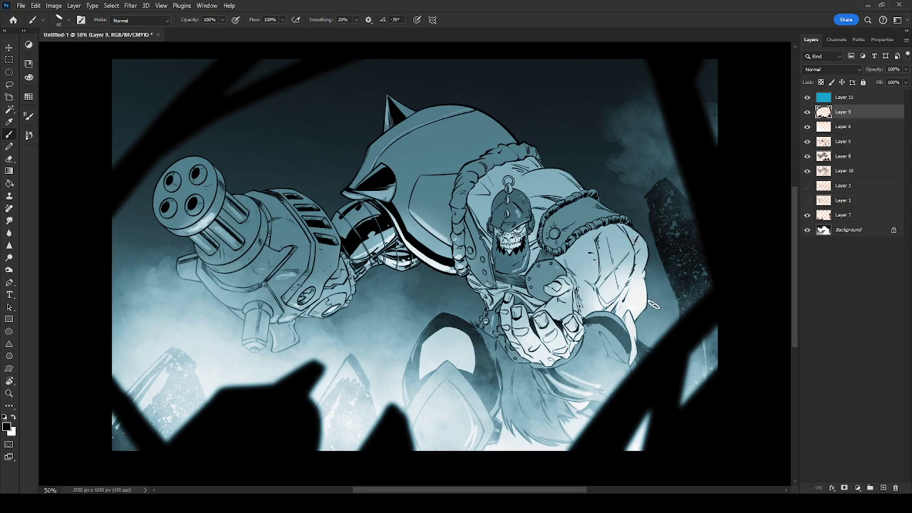
key("ctrl+shift+alt+n")
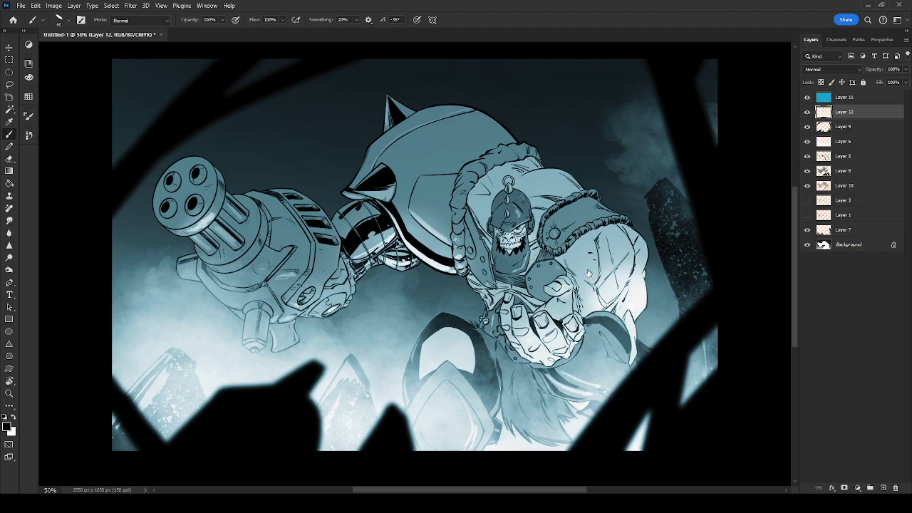
key("period")
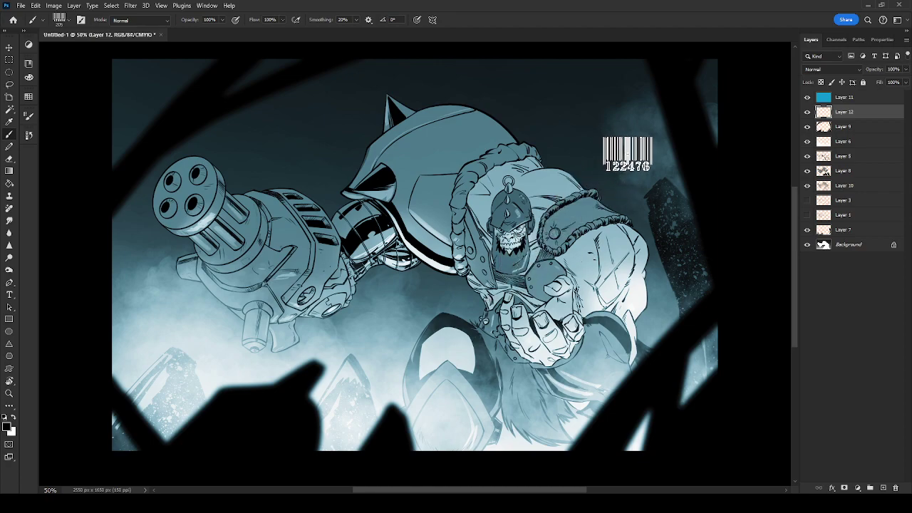
Add a layer beneath the barcode and stamp a solid white circle behind it with a 300 px hard round brush.
left_click(851, 133)
key("ctrl+shift+alt+n")
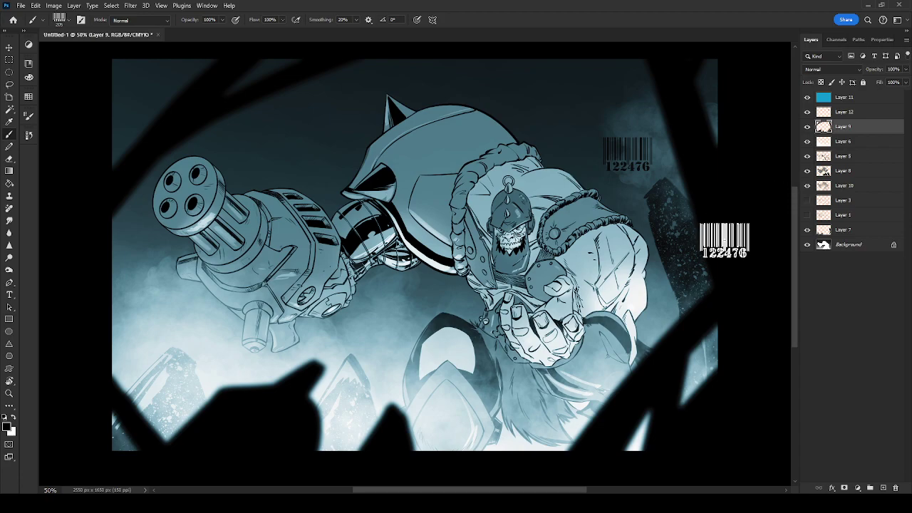
key("x")
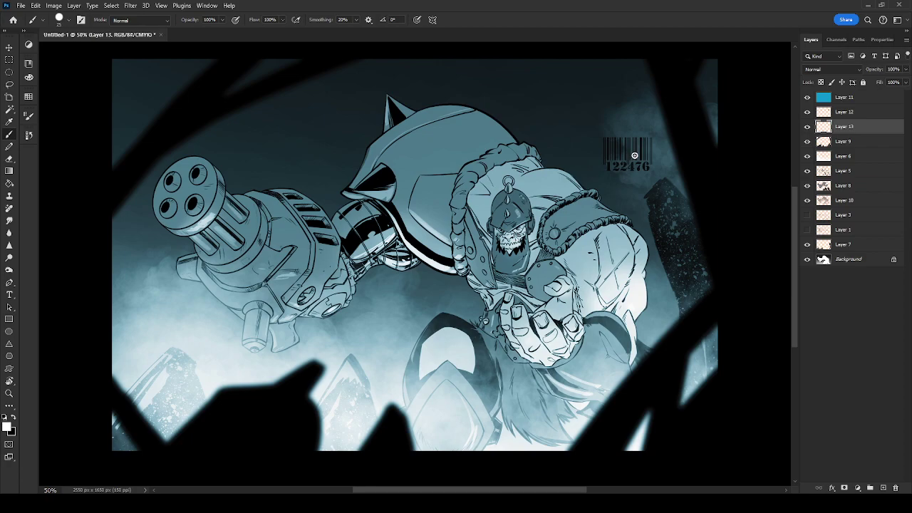
key("bracketright")
key("bracketright")
key("bracketright")
key("bracketright")
key("bracketright")
key("bracketright")
key("bracketright")
key("bracketright")
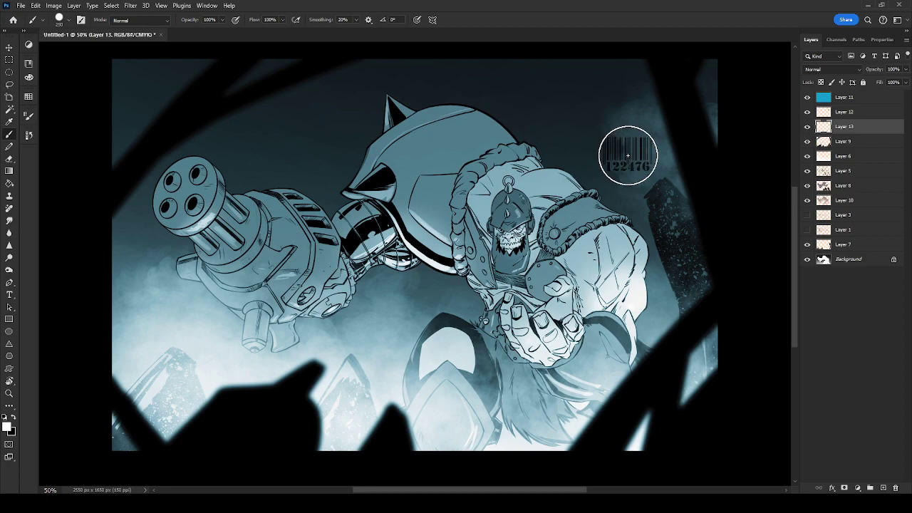
left_click(627, 155)
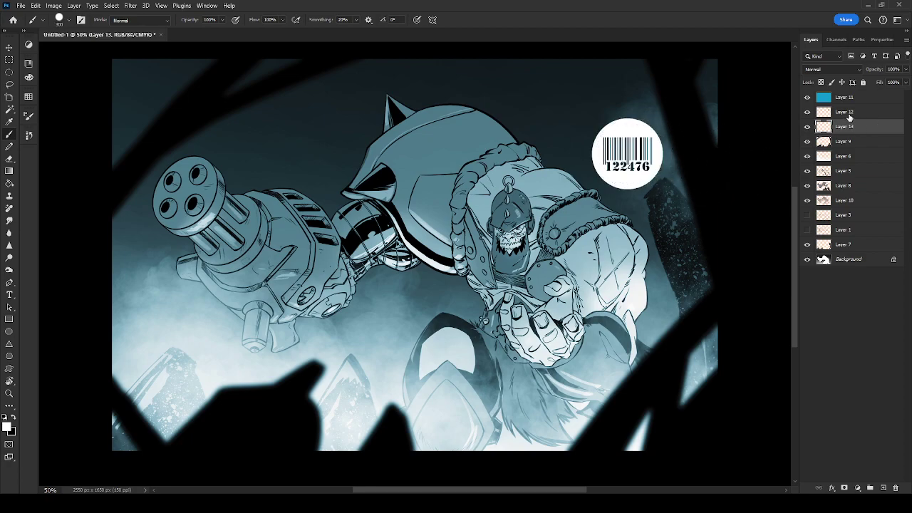
Scale the white circle on Layer 13 down slightly so it fits more tightly around the barcode.
left_click(851, 114, "shift")
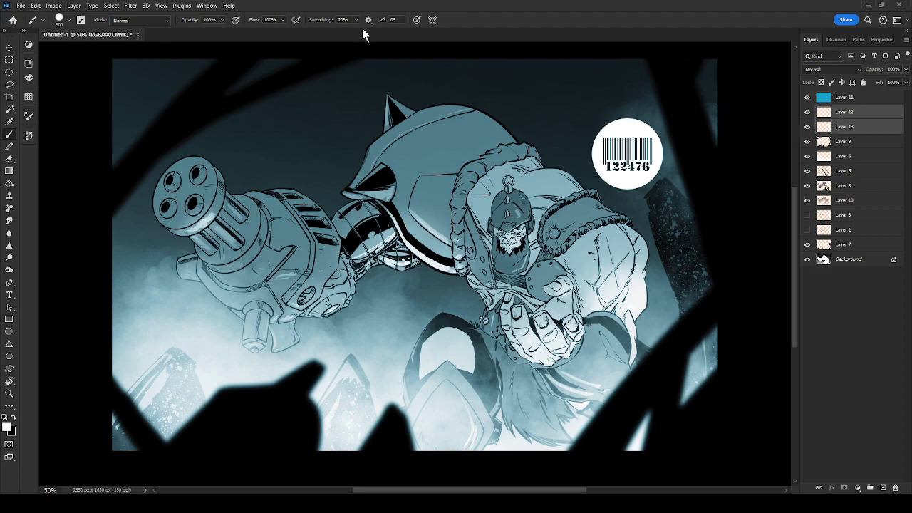
left_click(10, 47)
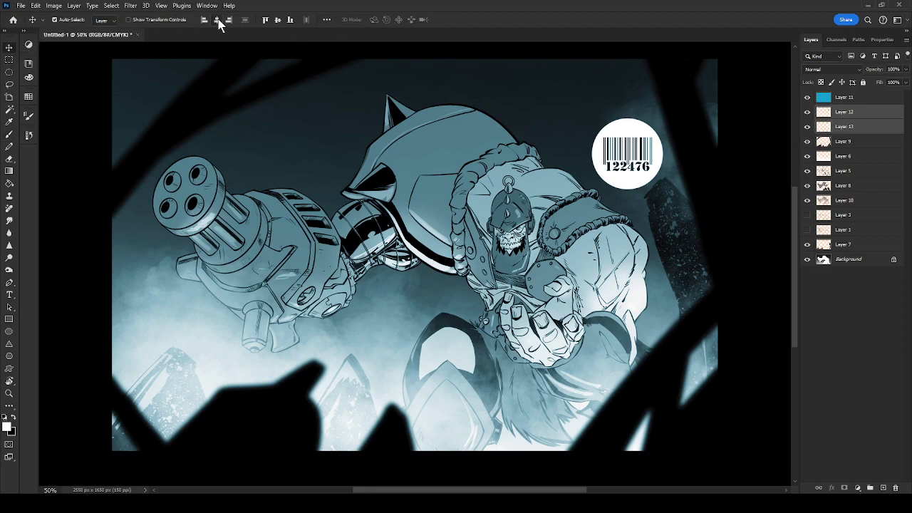
left_click(854, 129)
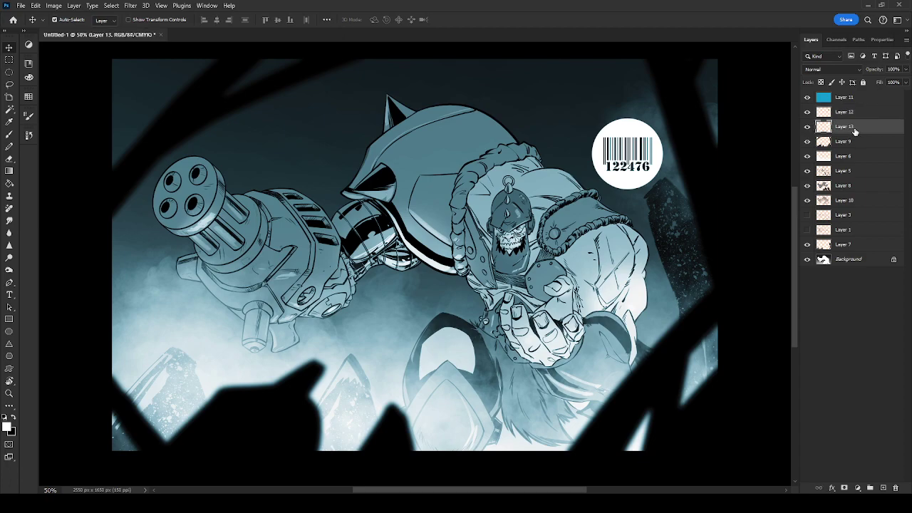
key("ctrl+t")
left_click_drag(664, 116, 658, 122)
key("Return")
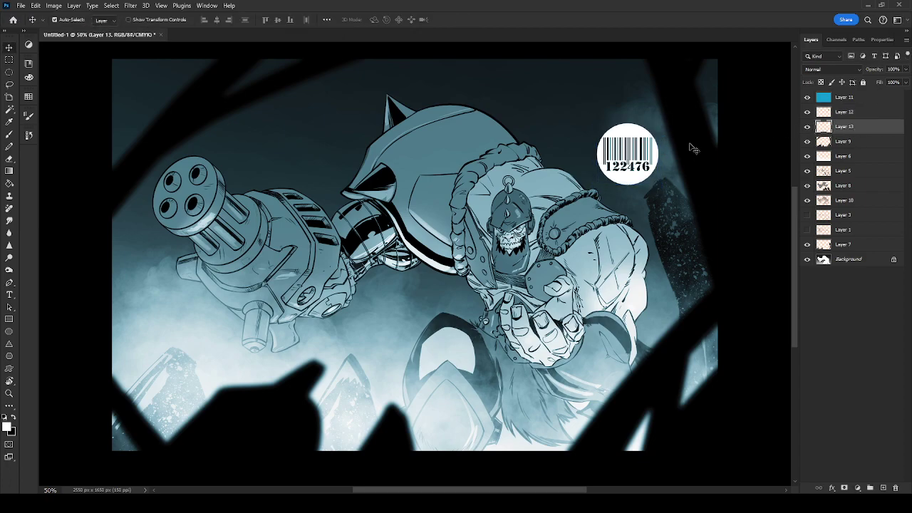
Merge the barcode and circle layers into one and invert the colors to a light barcode on black.
left_click(874, 106)
key("ctrl+e")
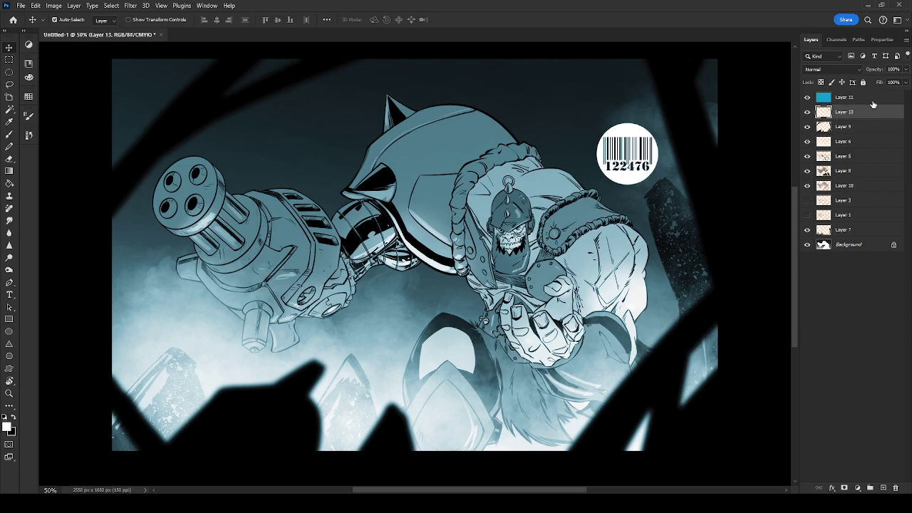
key("ctrl+i")
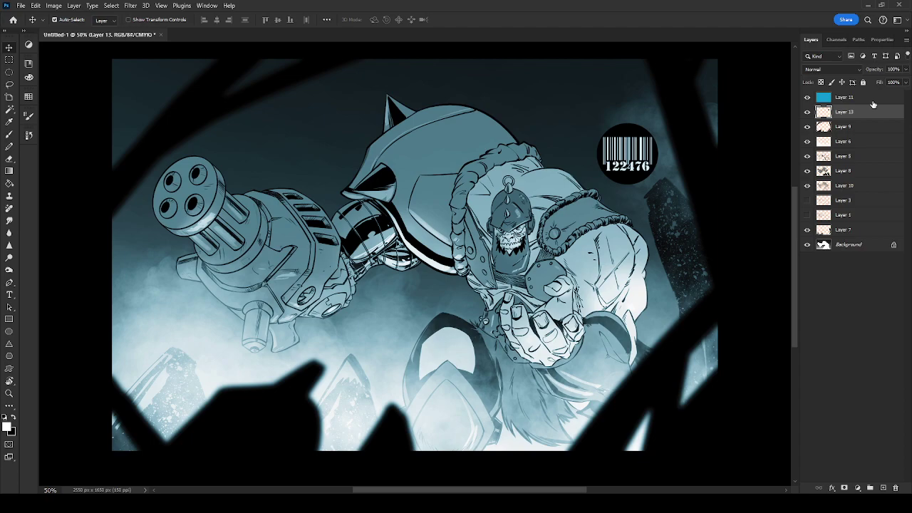
Scale the barcode badge down to about 61.83% and place it farther from the gunner's shoulder, beside the dark rock.
key("ctrl+t")
left_click_drag(659, 121, 650, 161)
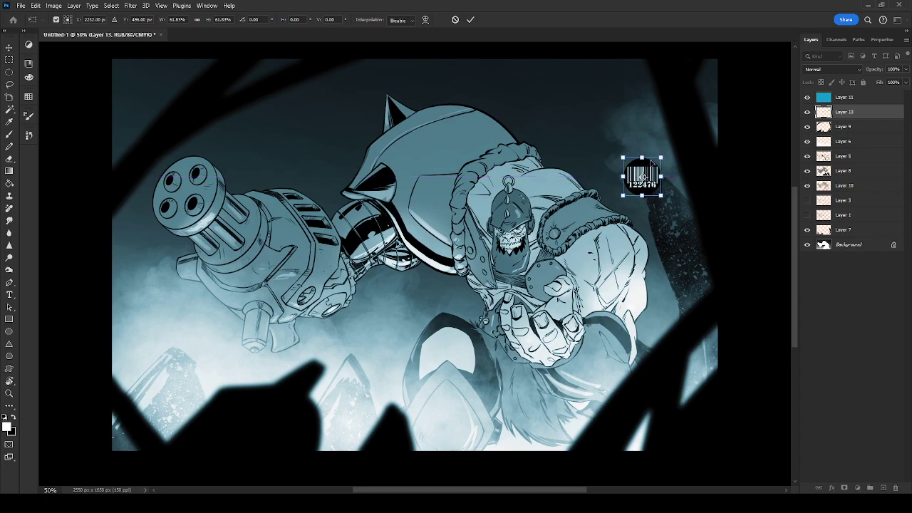
key("Return")
Lock the position of the blue tint on Layer 11 and move the barcode badge on Layer 13 closer to the gunner's shoulder.
key("ctrl+plus")
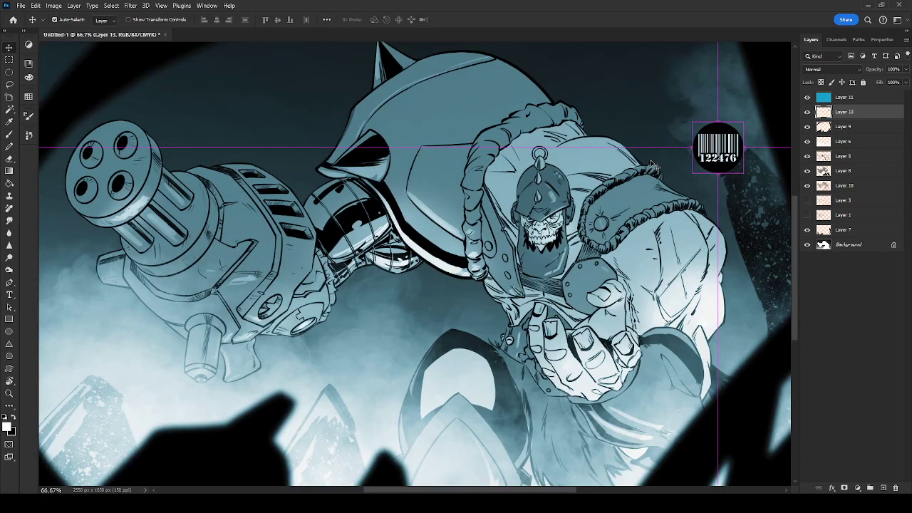
left_click(724, 153)
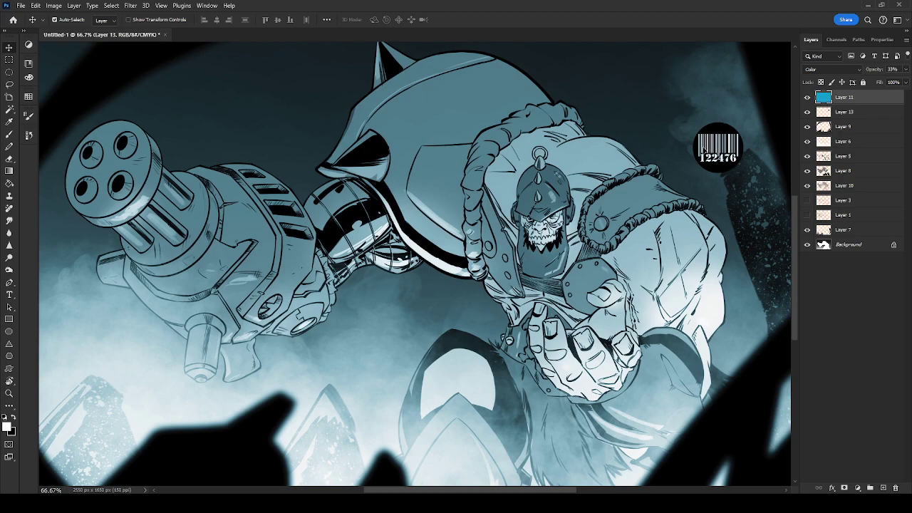
left_click(841, 82)
left_click(824, 114)
left_click_drag(729, 154, 697, 152)
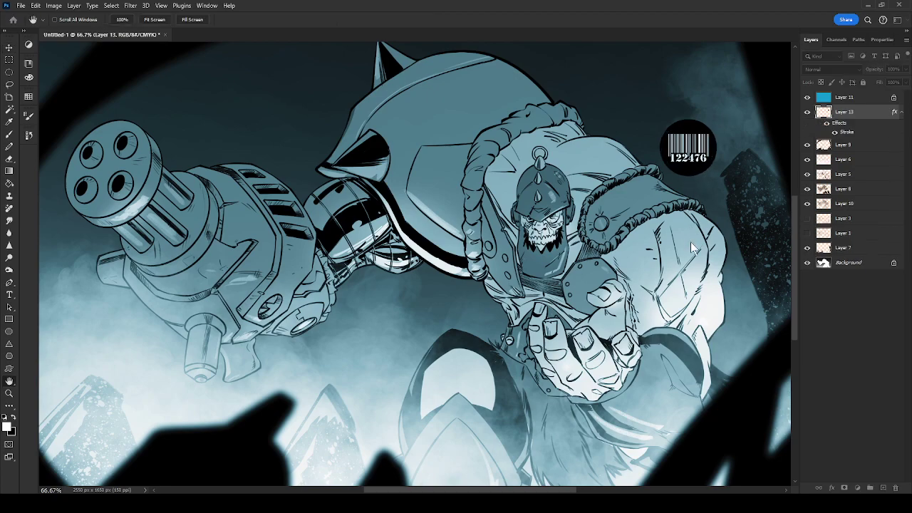
Give the barcode badge on Layer 13 a white Stroke layer effect around its edge.
key("i")
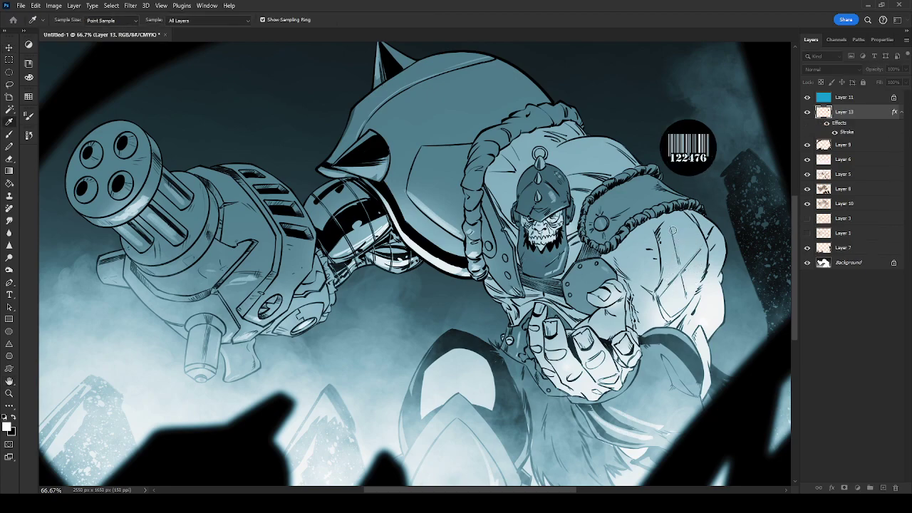
key("h")
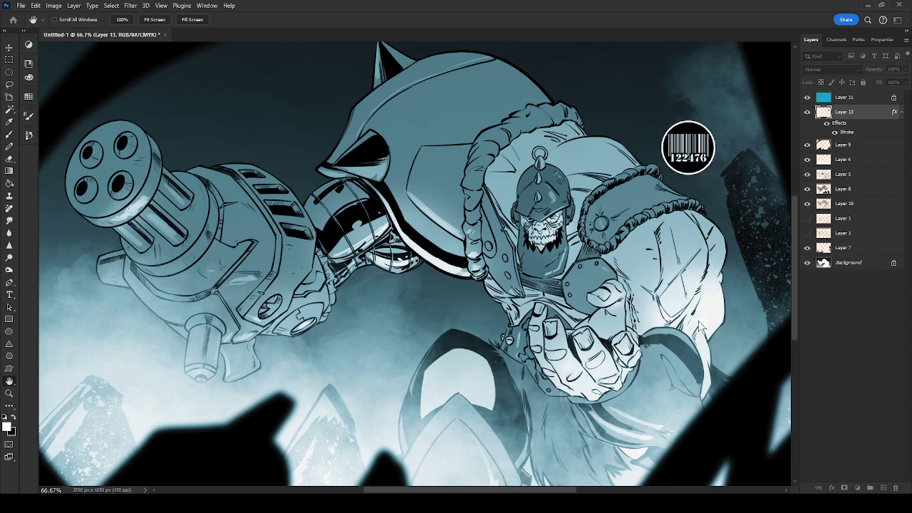
key("v")
Move the barcode badge higher above the shoulder and brush a black coiled tail from its lower edge toward the gunner.
key("ctrl+plus")
left_click_drag(701, 226, 488, 315)
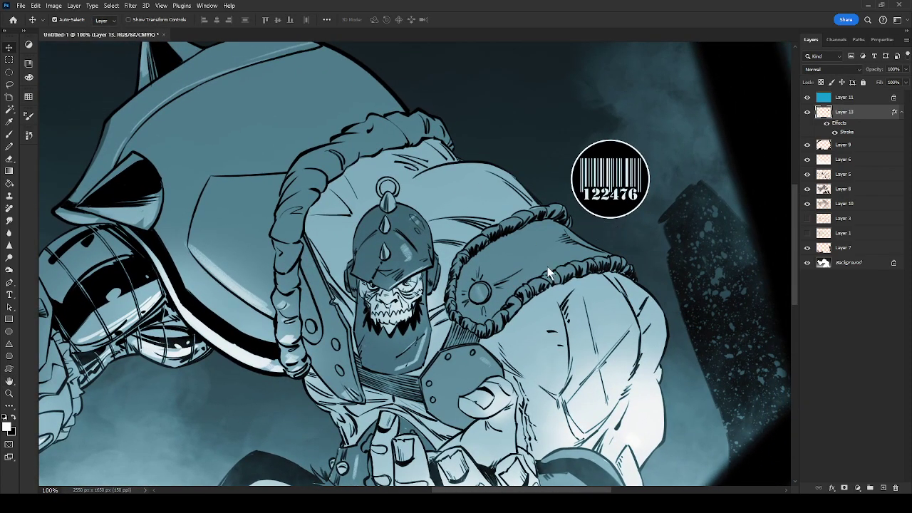
key("b")
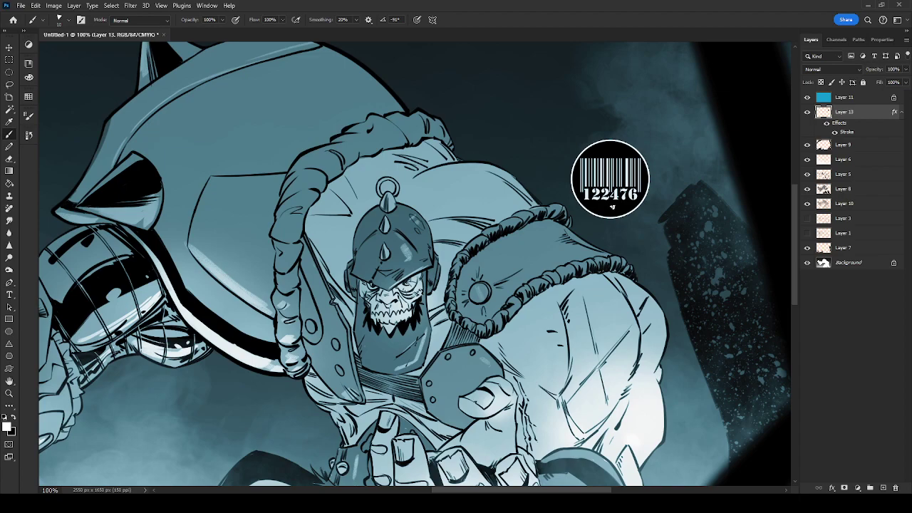
left_click_drag(617, 213, 570, 156)
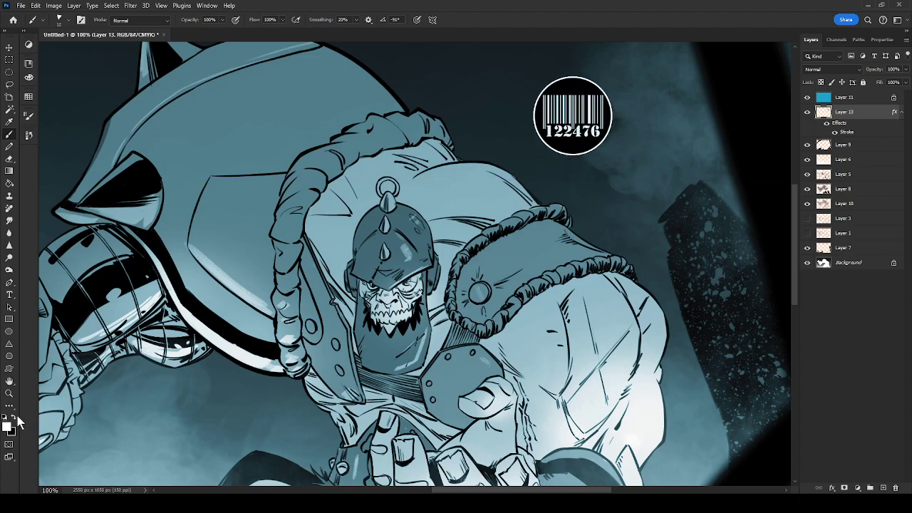
key("x")
mouse_move(573, 150)
left_mouse_down()
mouse_move(581, 162)
mouse_move(569, 170)
mouse_move(581, 160)
left_mouse_up()
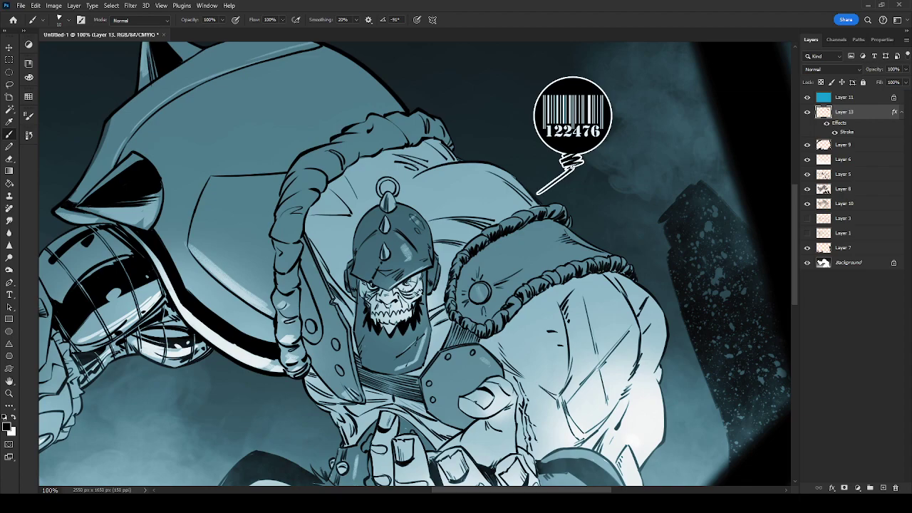
Examine the whole illustration with the barcode badge, upright and fitted to the screen with the interface panels hidden.
key("ctrl+minus")
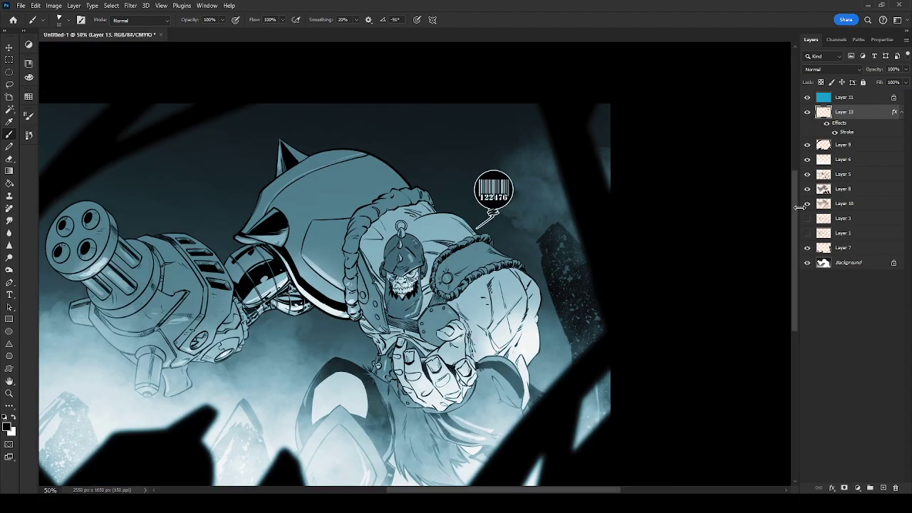
key("r")
mouse_move(658, 321)
left_mouse_down()
mouse_move(596, 277)
mouse_move(639, 345)
left_mouse_up()
left_click_drag(603, 315, 679, 376)
key("Escape")
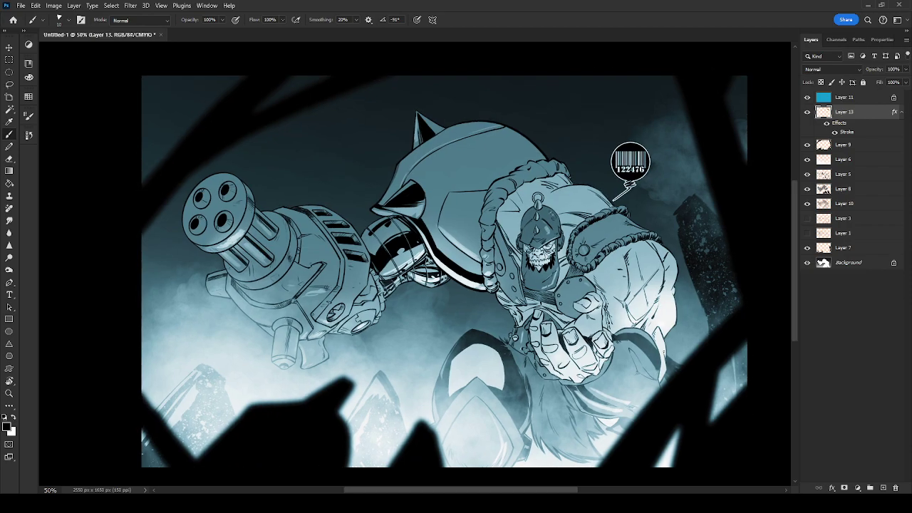
key("Tab")
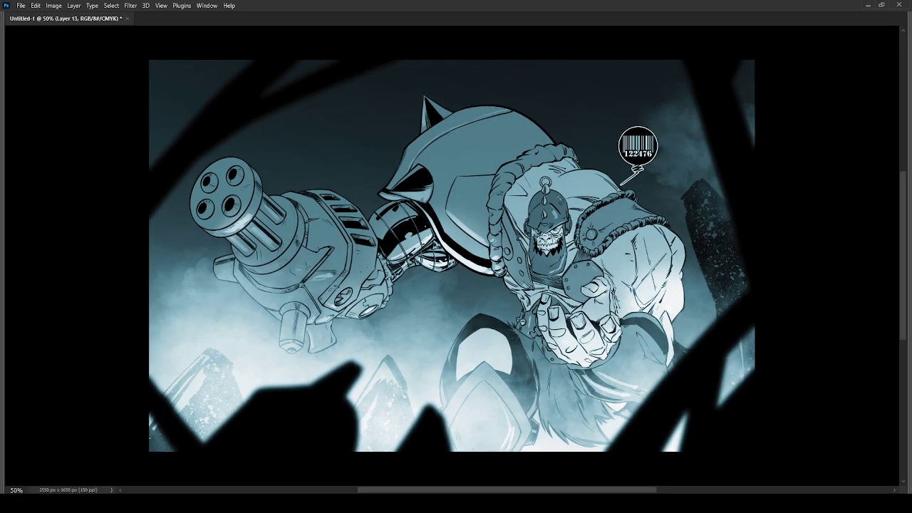
key("ctrl+0")
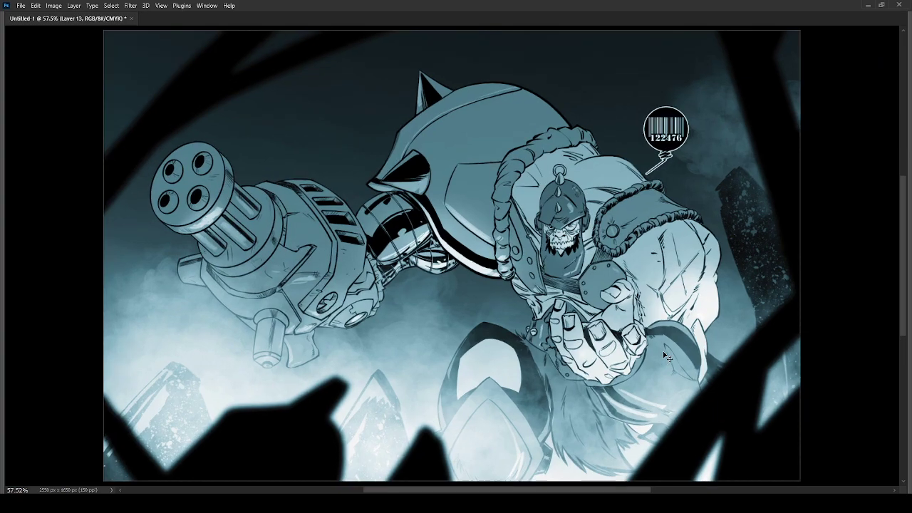